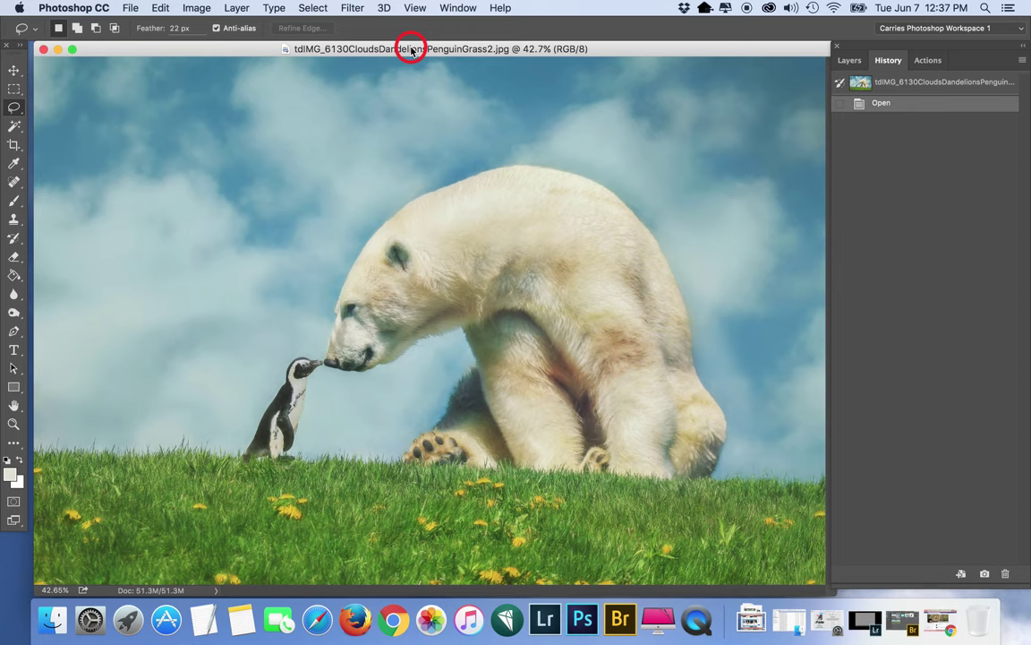
Restore the minimized Chrome browser window over the polar bear composite
{"action": "left_click", "coordinate": [936, 627]}
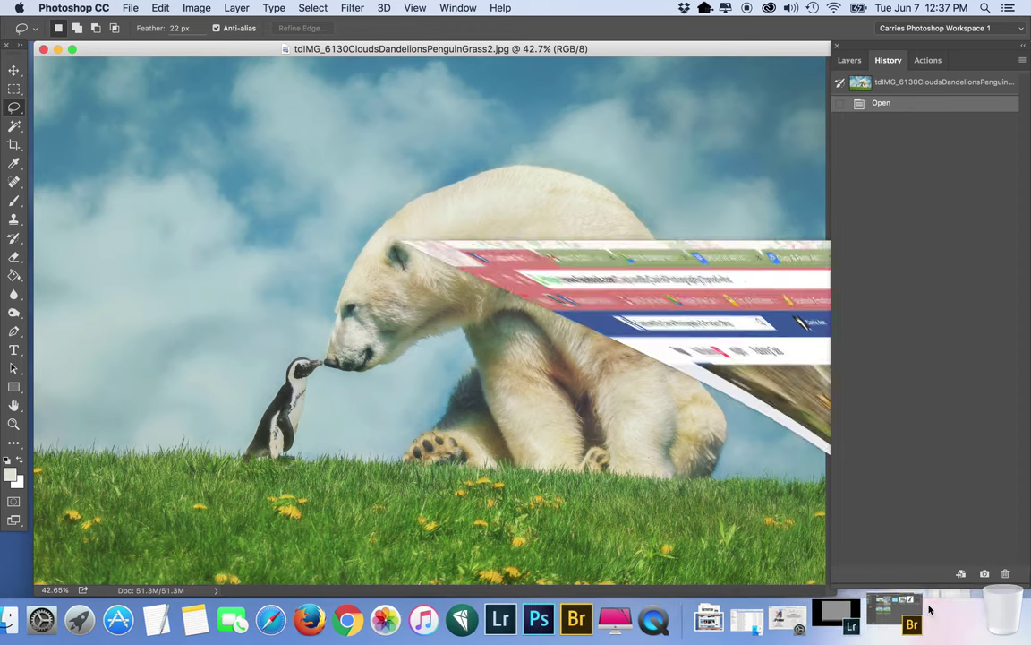
Open the Big Cartel Products page and scroll through the first product listings
{"action": "left_click", "coordinate": [798, 33]}
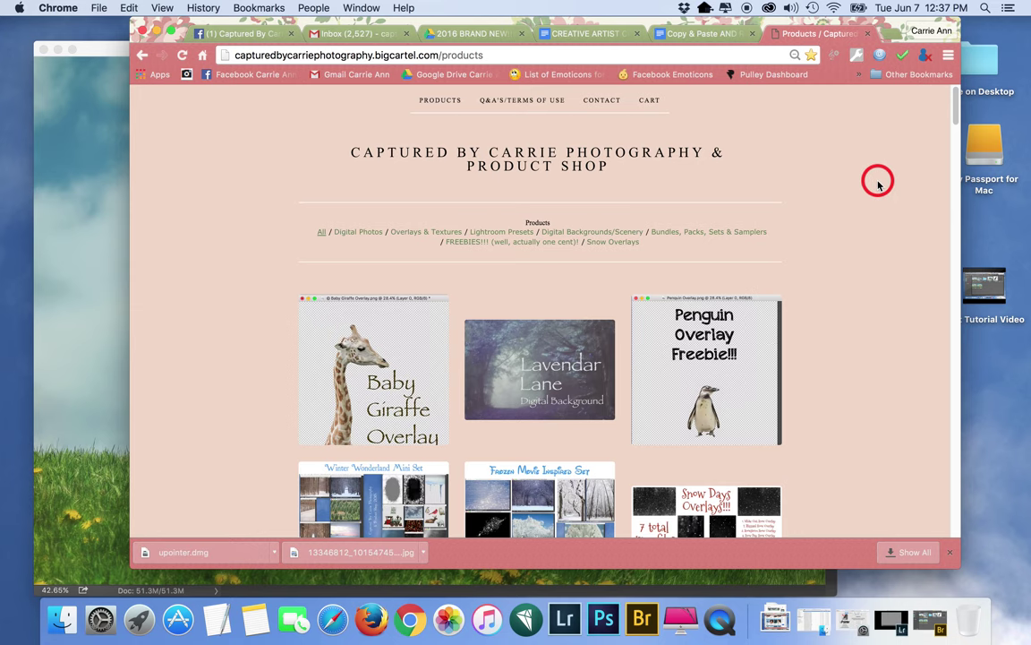
{"action": "scroll", "coordinate": [873, 212], "scroll_direction": "down", "scroll_amount": 10}
{"action": "scroll", "coordinate": [873, 212], "scroll_direction": "down", "scroll_amount": 15}
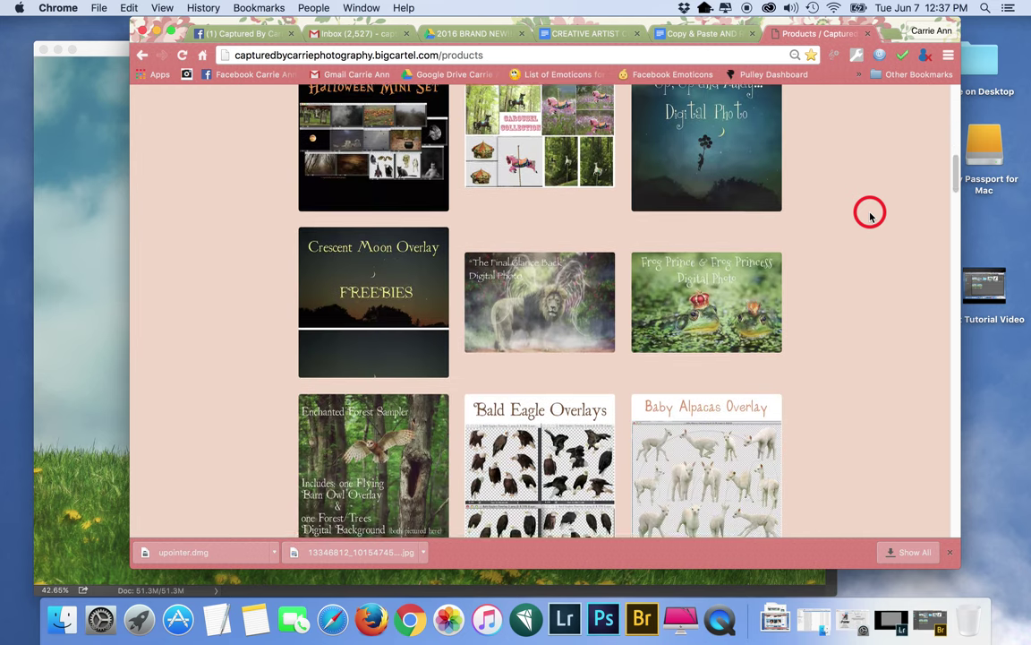
{"action": "scroll", "coordinate": [871, 214], "scroll_direction": "down", "scroll_amount": 8}
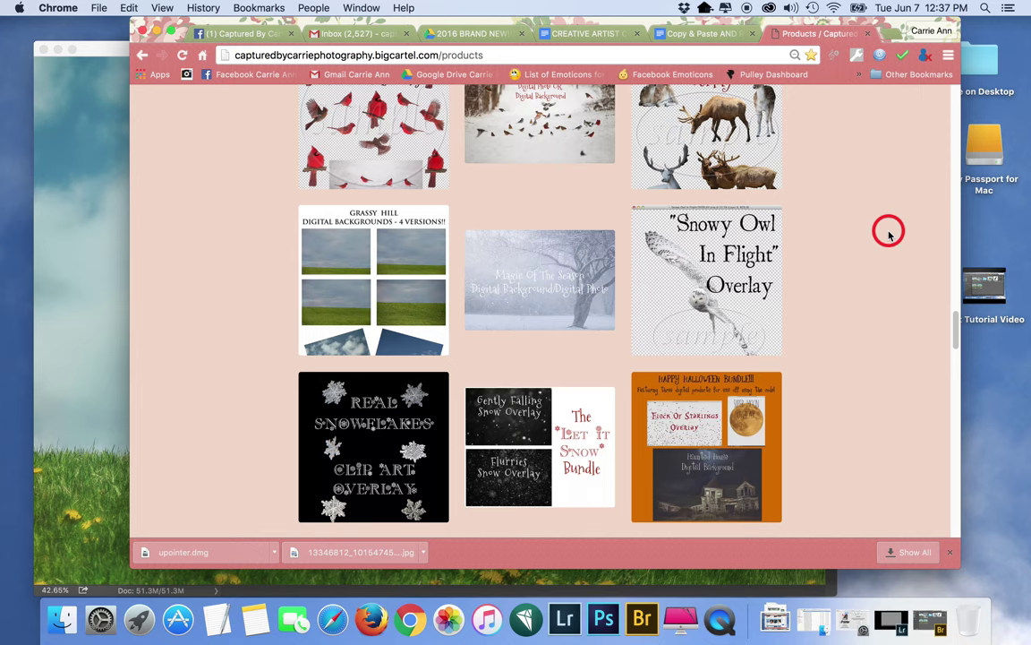
{"action": "scroll", "coordinate": [873, 255], "scroll_direction": "down", "scroll_amount": 3}
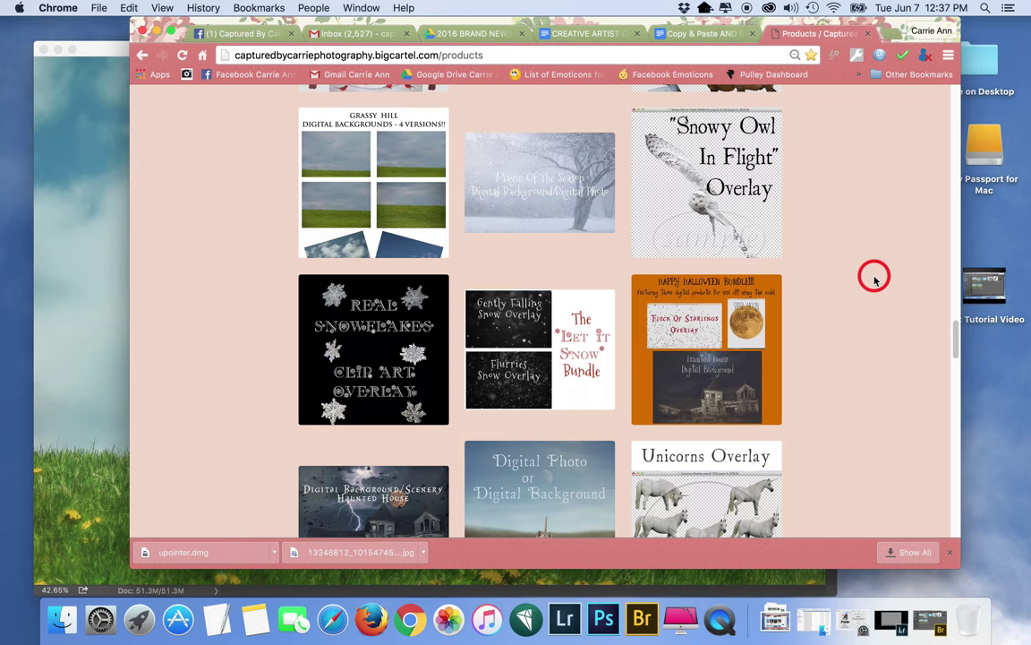
Scroll through the rest of the product catalogue, then go to the shop's Facebook page
{"action": "scroll", "coordinate": [875, 279], "scroll_direction": "up", "scroll_amount": 20}
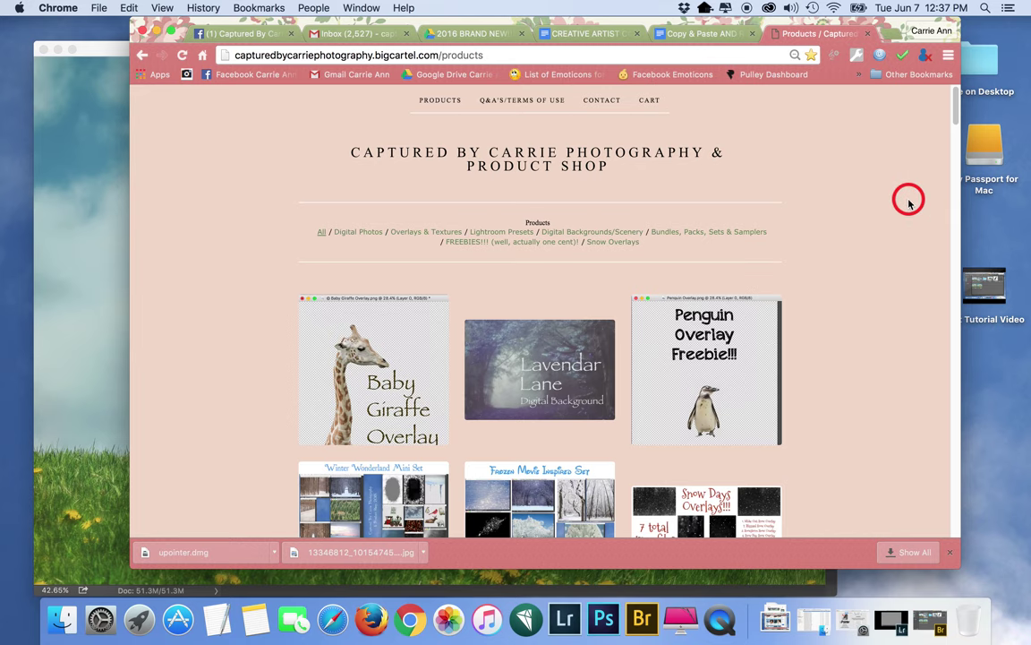
{"action": "scroll", "coordinate": [909, 203], "scroll_direction": "down", "scroll_amount": 3}
{"action": "scroll", "coordinate": [909, 202], "scroll_direction": "down", "scroll_amount": 3}
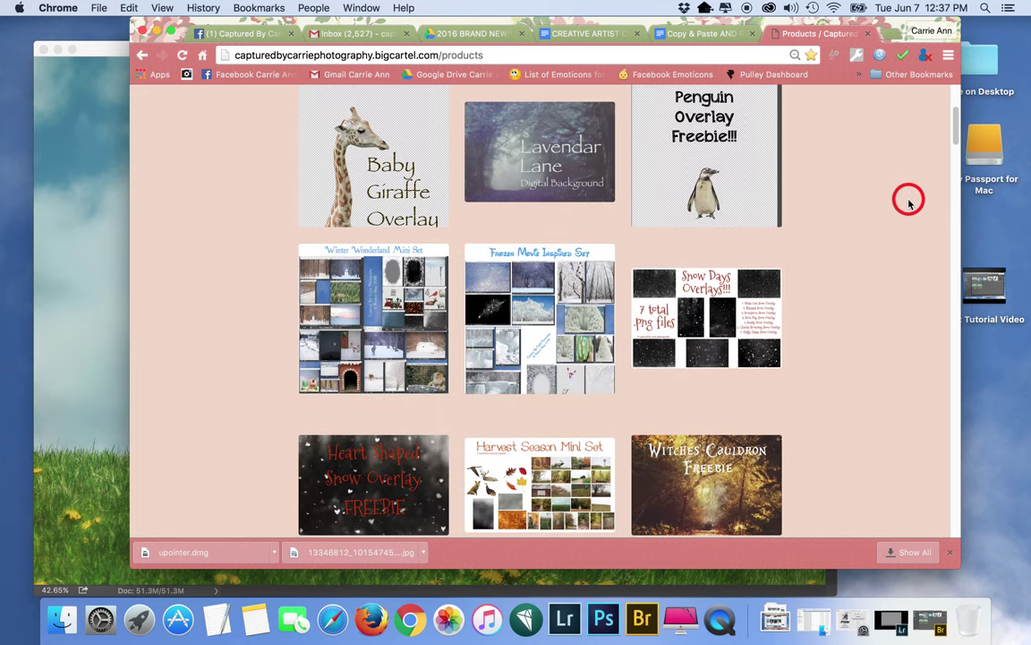
{"action": "scroll", "coordinate": [904, 211], "scroll_direction": "down", "scroll_amount": 7}
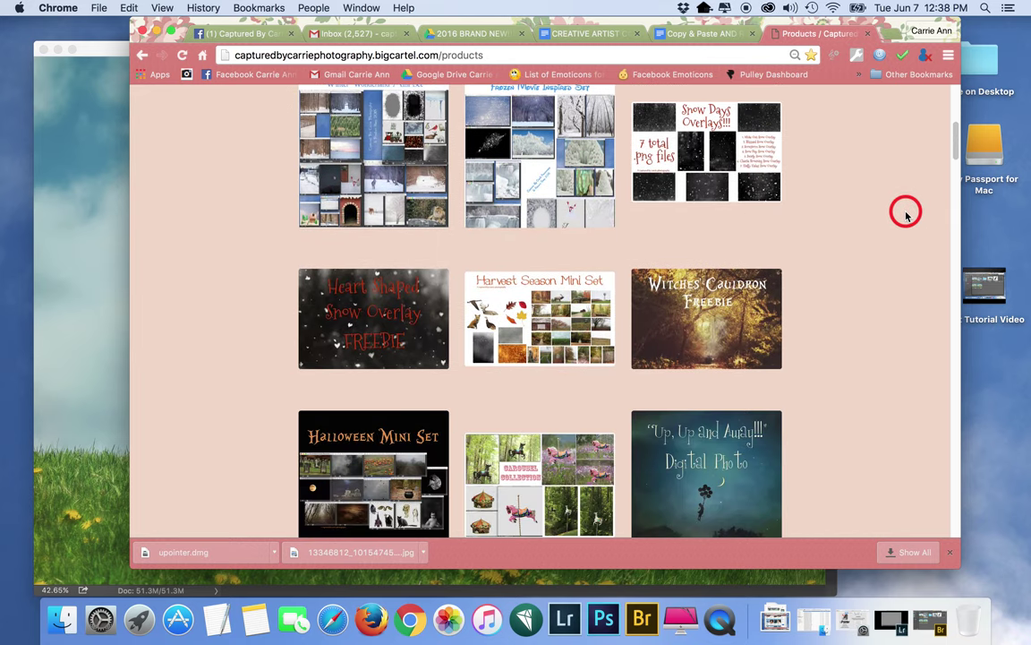
{"action": "scroll", "coordinate": [895, 269], "scroll_direction": "down", "scroll_amount": 2}
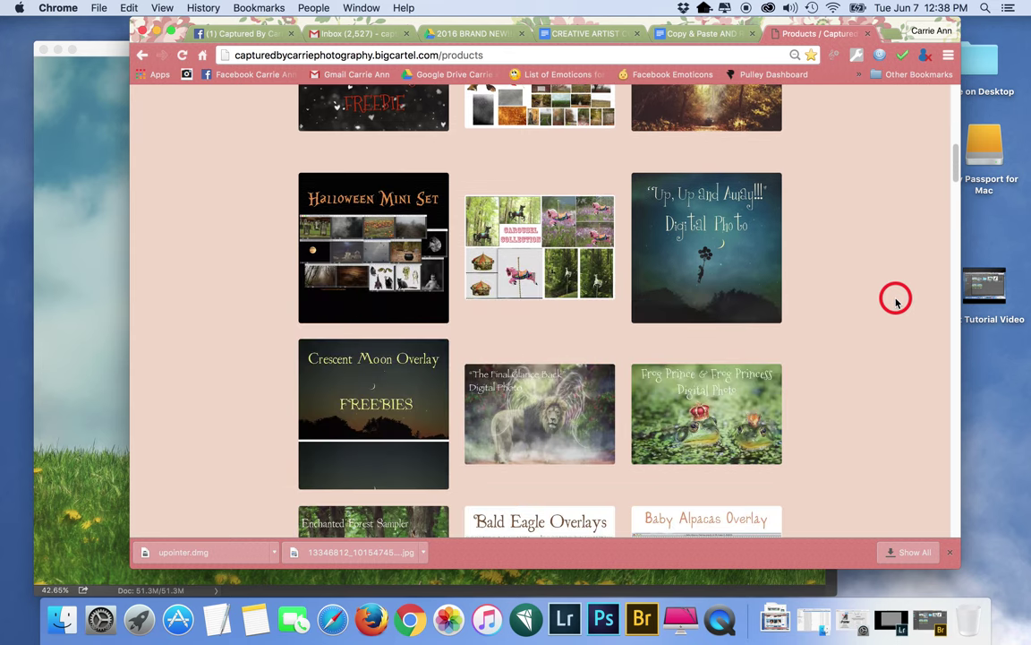
{"action": "scroll", "coordinate": [898, 302], "scroll_direction": "down", "scroll_amount": 6}
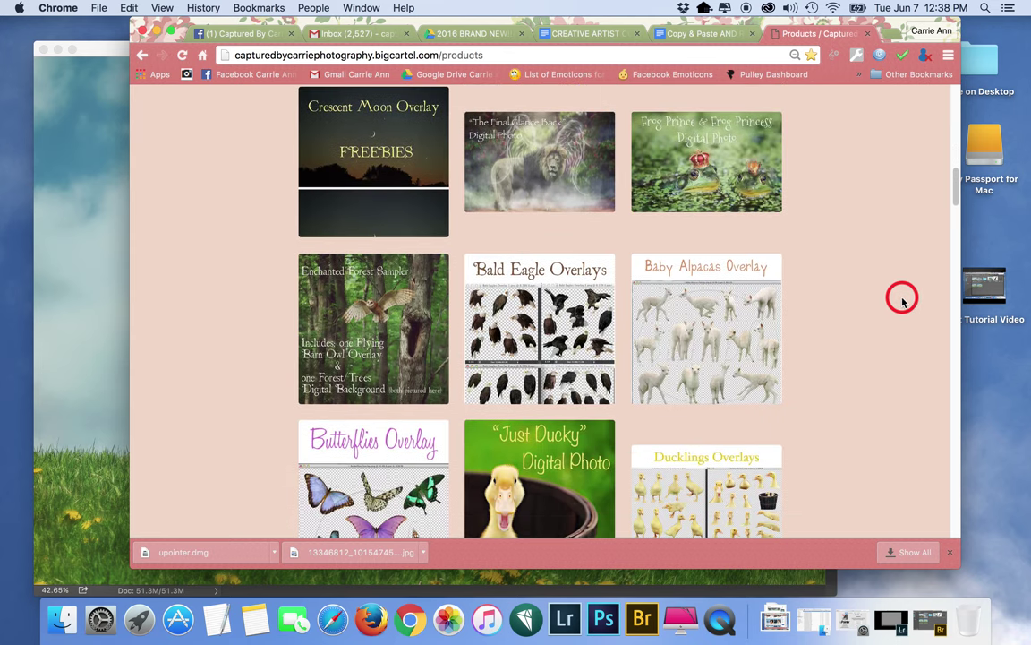
{"action": "scroll", "coordinate": [903, 301], "scroll_direction": "down", "scroll_amount": 15}
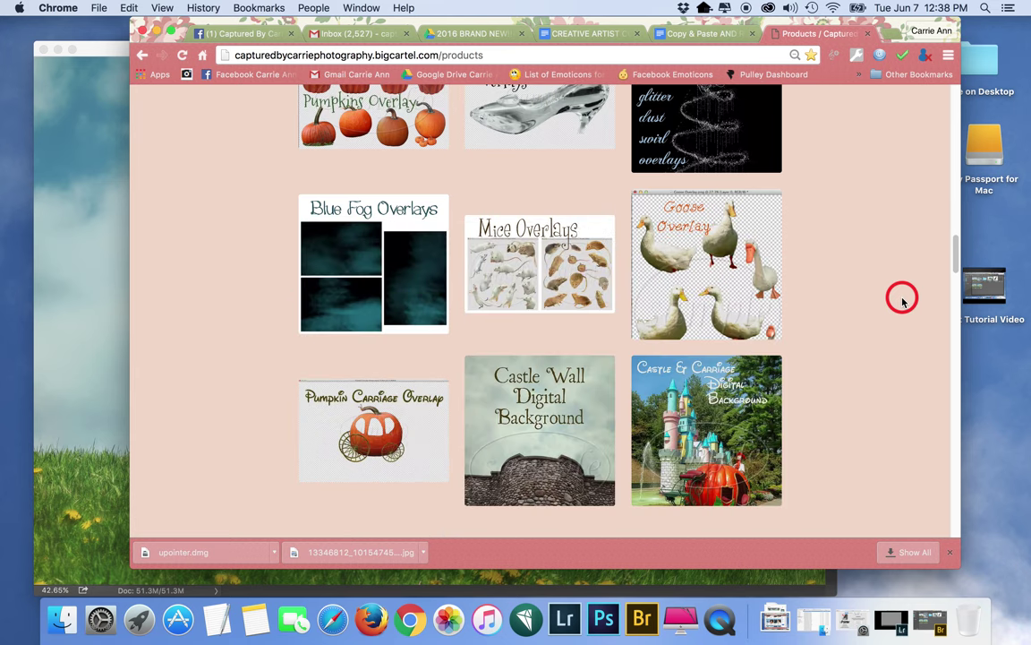
{"action": "scroll", "coordinate": [903, 301], "scroll_direction": "down", "scroll_amount": 10}
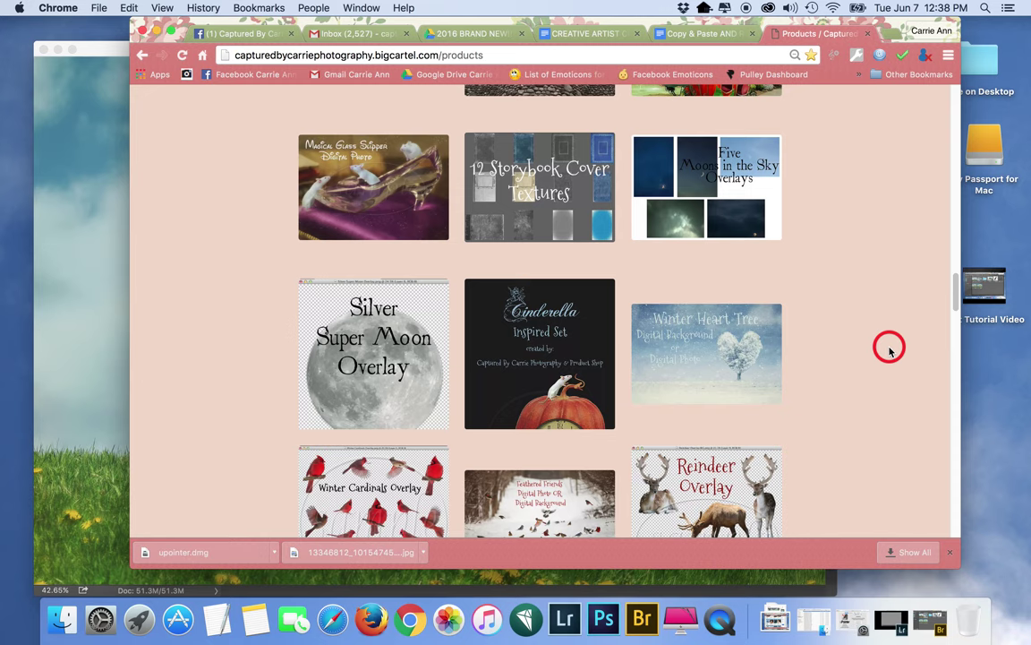
{"action": "scroll", "coordinate": [896, 350], "scroll_direction": "down", "scroll_amount": 9}
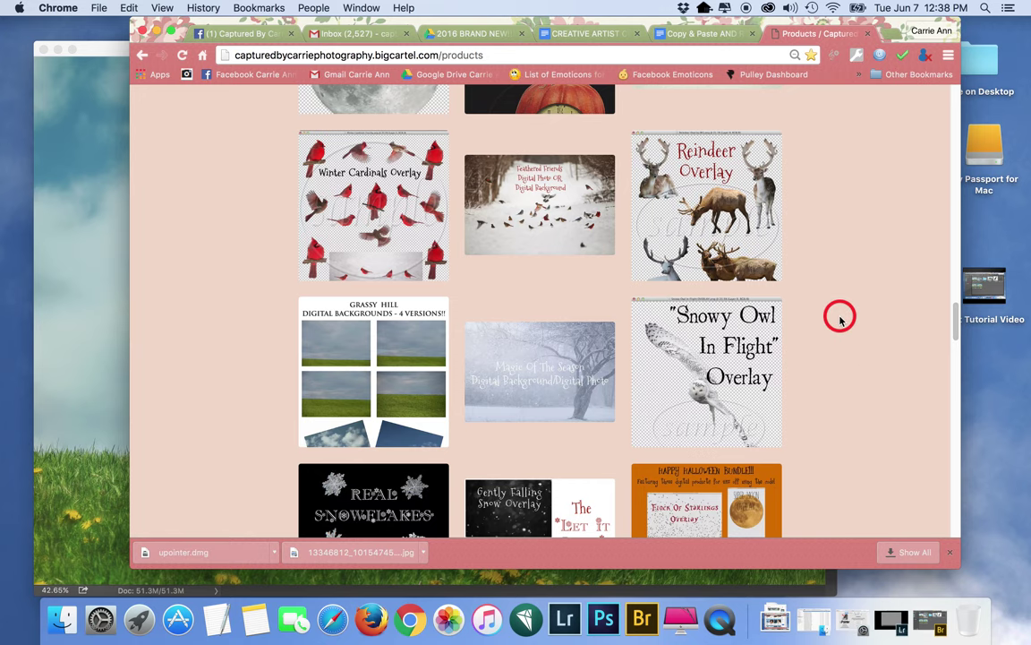
{"action": "left_click", "coordinate": [235, 34]}
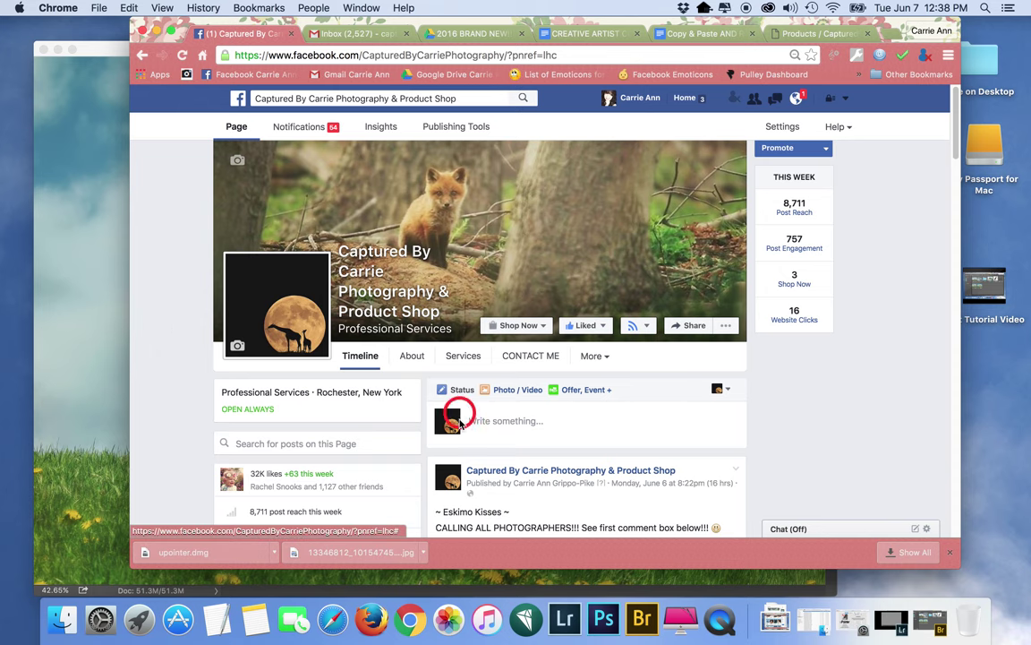
View the Facebook page's More sections, then minimize Chrome to reveal the composite
{"action": "left_click", "coordinate": [600, 359]}
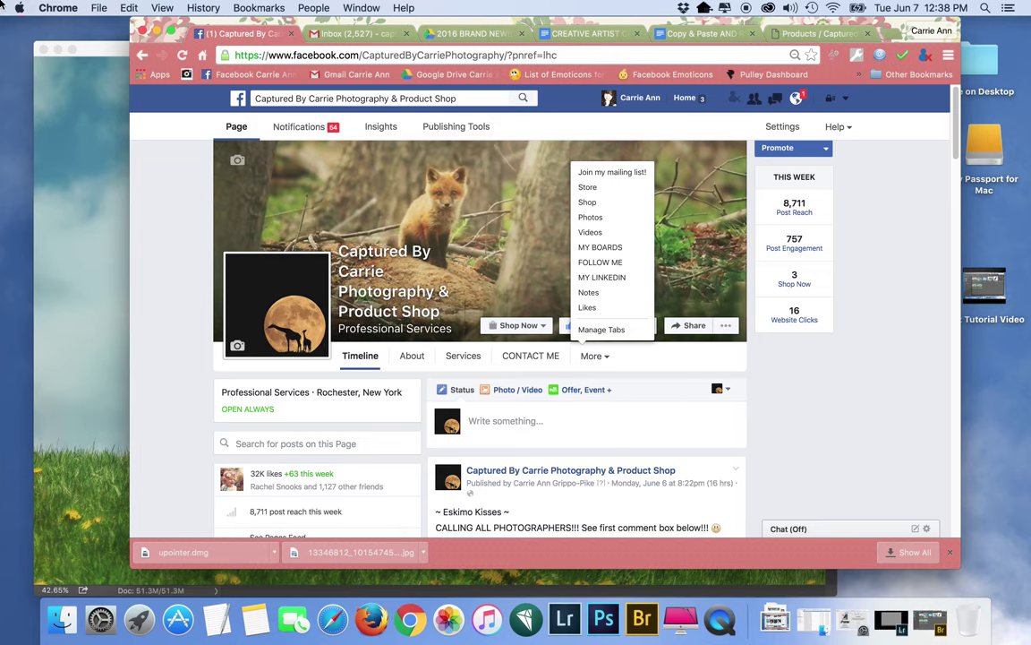
{"action": "left_click", "coordinate": [157, 33]}
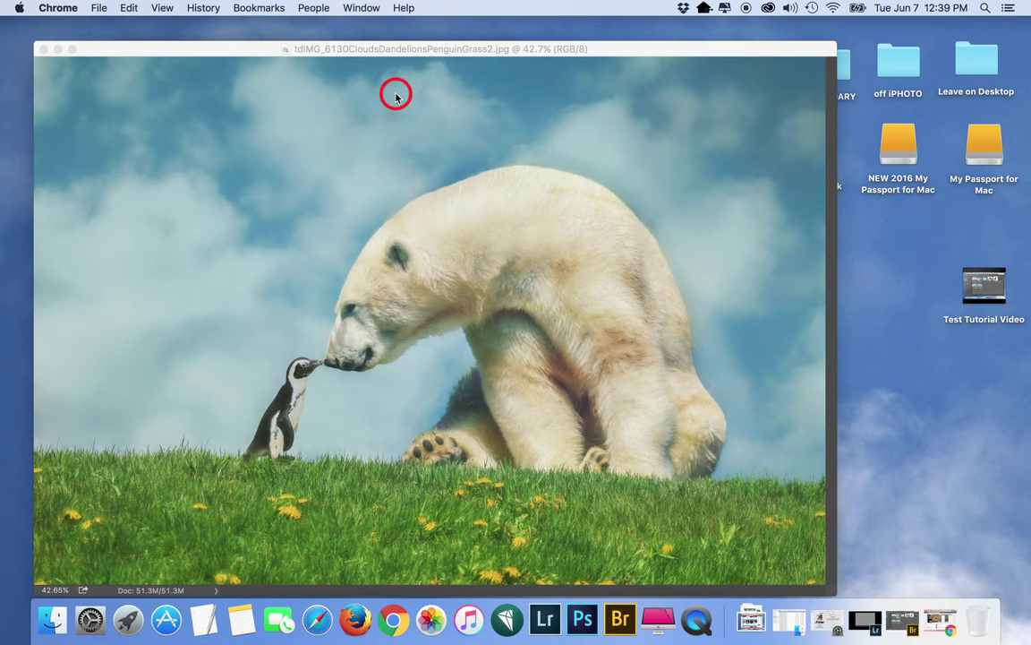
Move the composite window down and bring IMG_6130polarbearChoice2.jpg to the front
{"action": "left_click", "coordinate": [408, 48]}
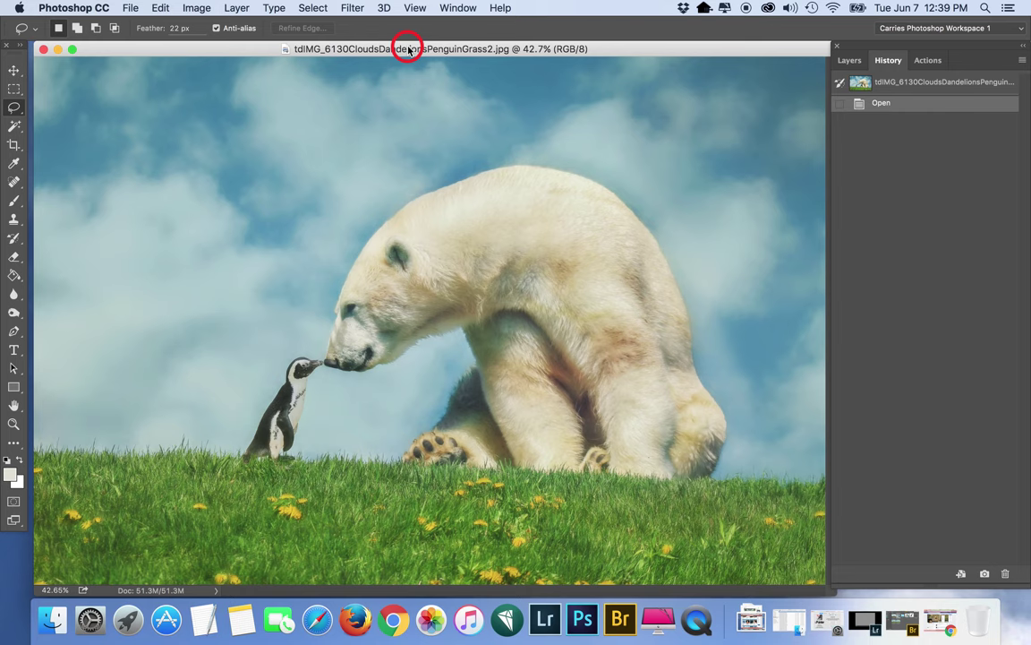
{"action": "left_click_drag", "start_coordinate": [491, 51], "coordinate": [415, 464]}
{"action": "left_click_drag", "start_coordinate": [433, 51], "coordinate": [373, 51]}
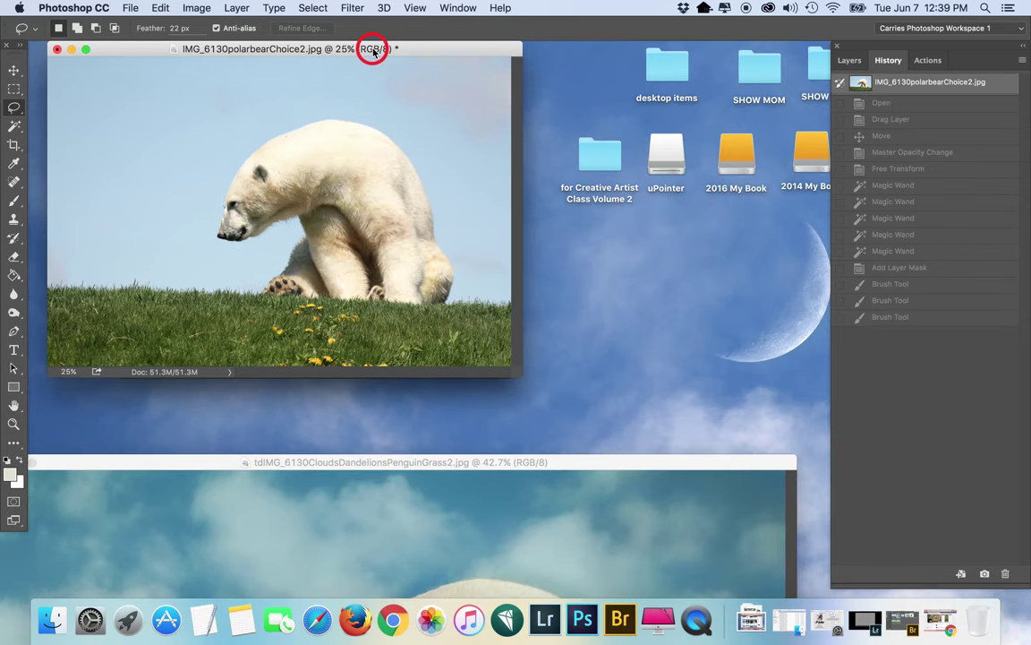
Enlarge the polar bear photo, then enlarge and shrink the Original Elements image
{"action": "double_click", "coordinate": [373, 51]}
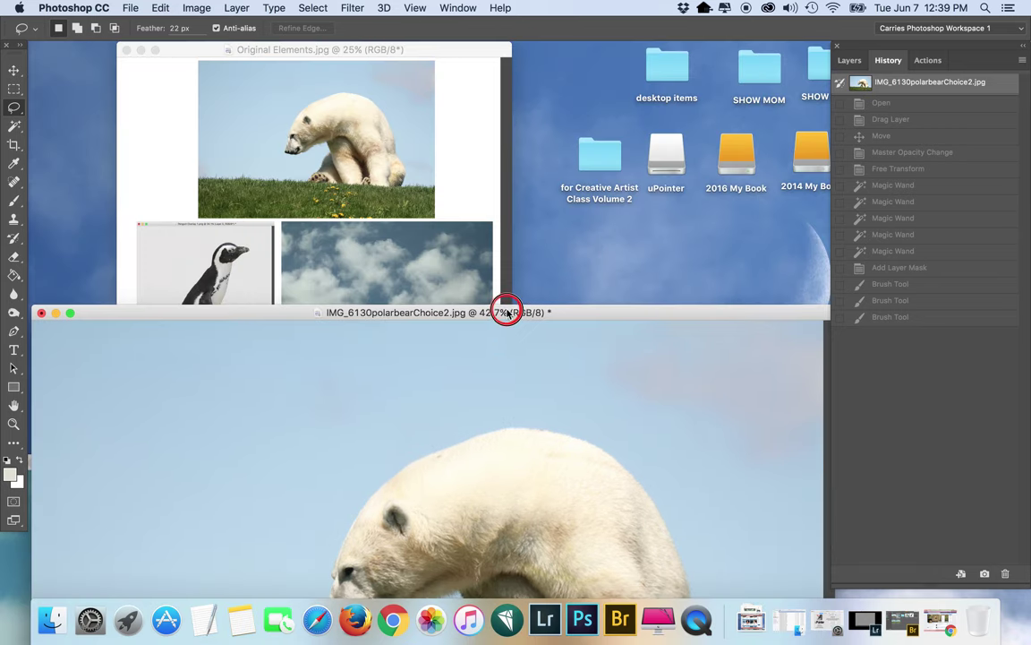
{"action": "left_click_drag", "start_coordinate": [508, 51], "coordinate": [511, 394]}
{"action": "left_click_drag", "start_coordinate": [436, 54], "coordinate": [353, 52]}
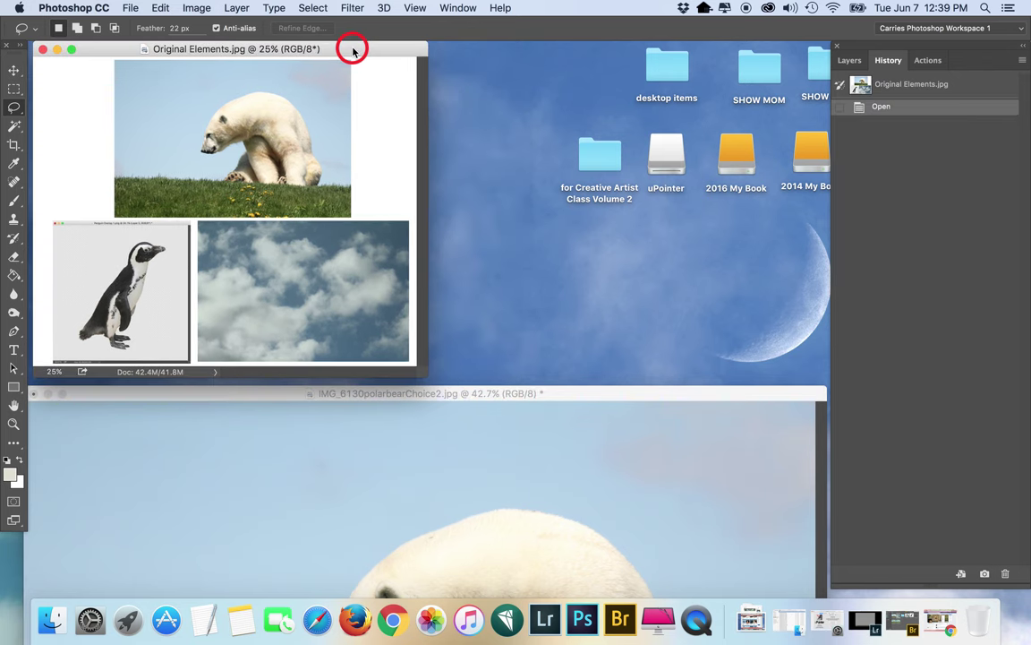
{"action": "double_click", "coordinate": [353, 51]}
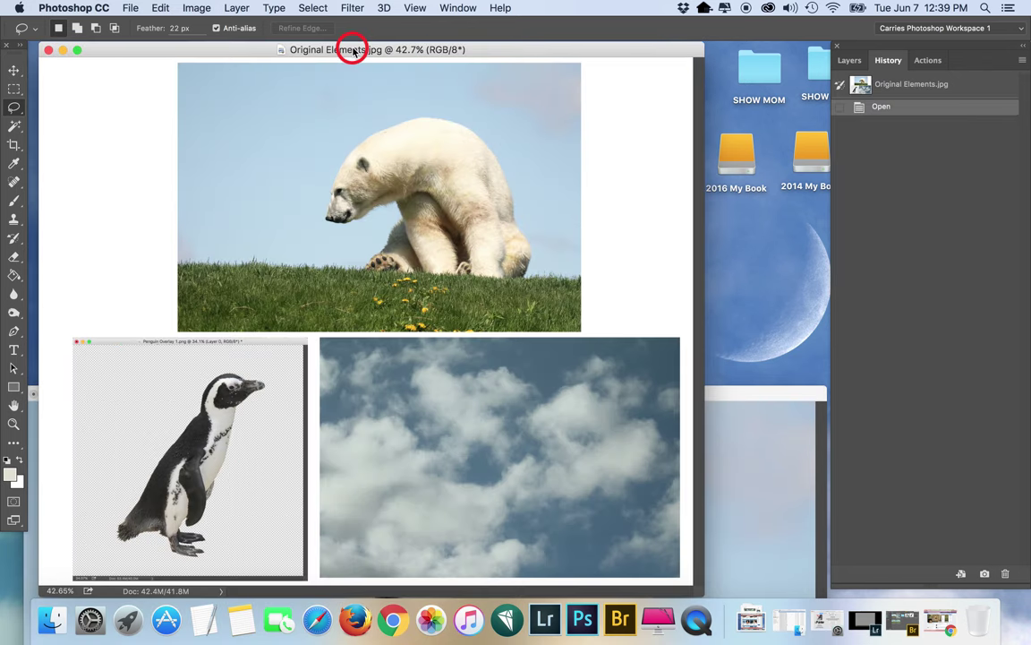
{"action": "double_click", "coordinate": [353, 51]}
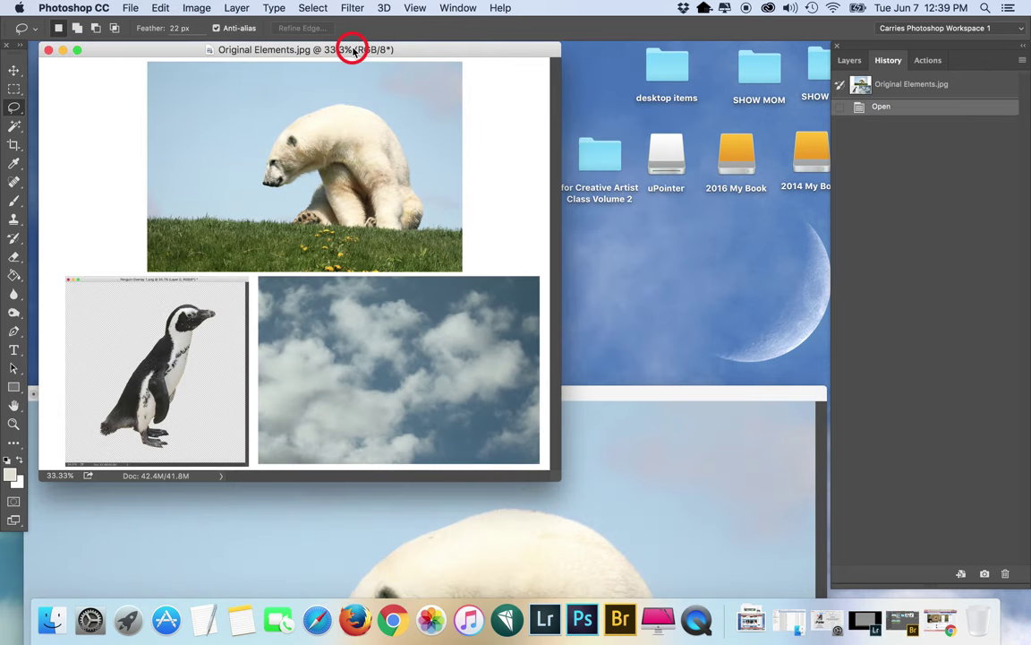
{"action": "left_click", "coordinate": [478, 389]}
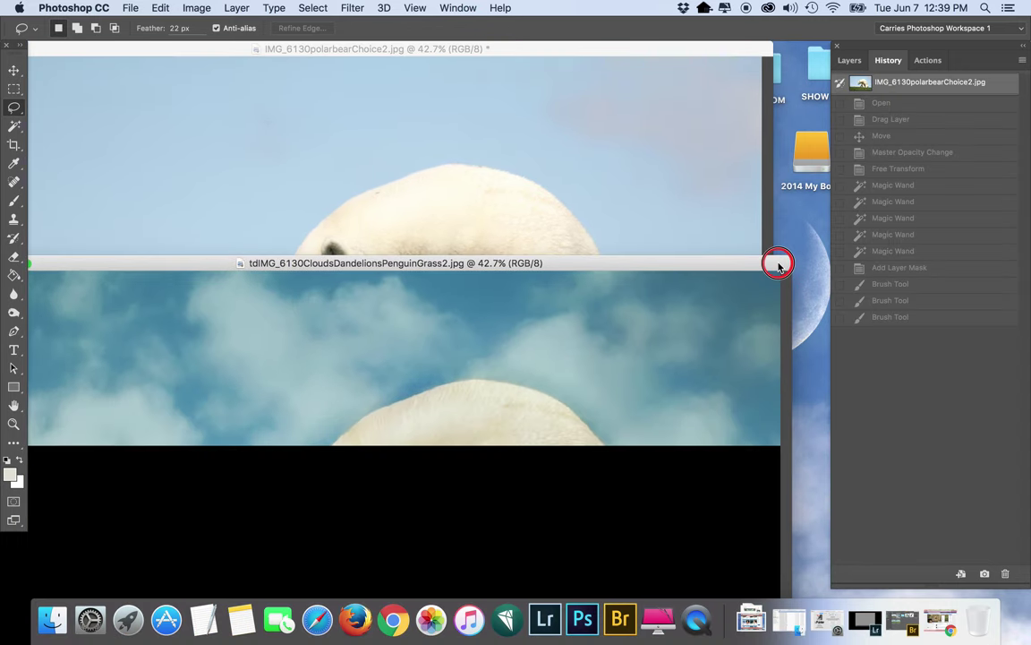
Bring back and widen the composite, then move it aside and maximize the polar bear photo
{"action": "left_click_drag", "start_coordinate": [778, 260], "coordinate": [804, 45]}
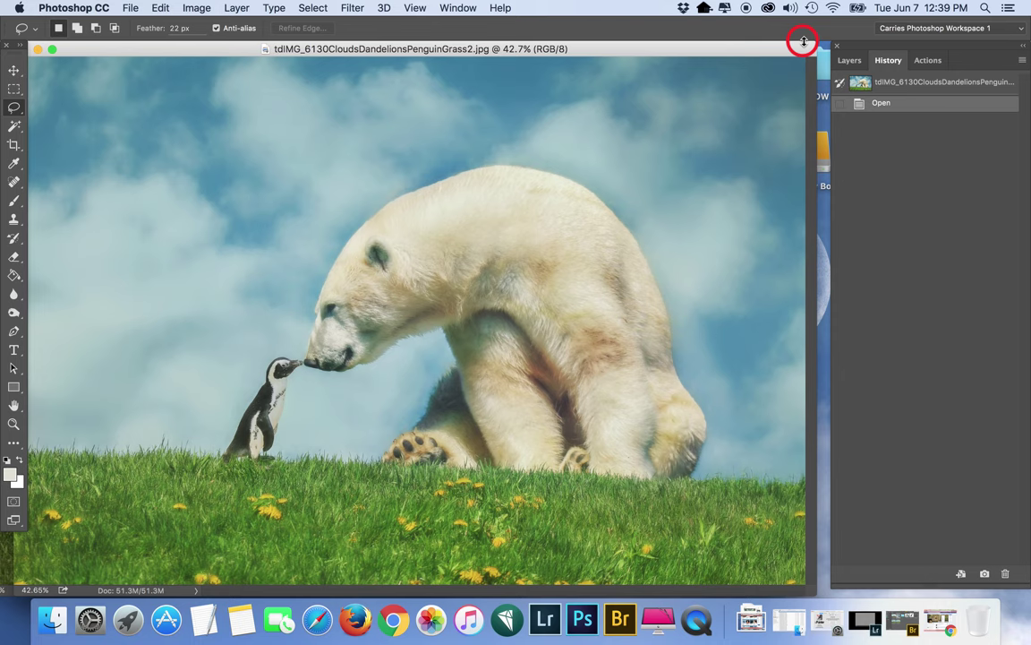
{"action": "left_click_drag", "start_coordinate": [804, 41], "coordinate": [629, 39]}
{"action": "left_click", "coordinate": [464, 49]}
{"action": "left_click_drag", "start_coordinate": [465, 49], "coordinate": [543, 578]}
{"action": "left_click", "coordinate": [448, 49]}
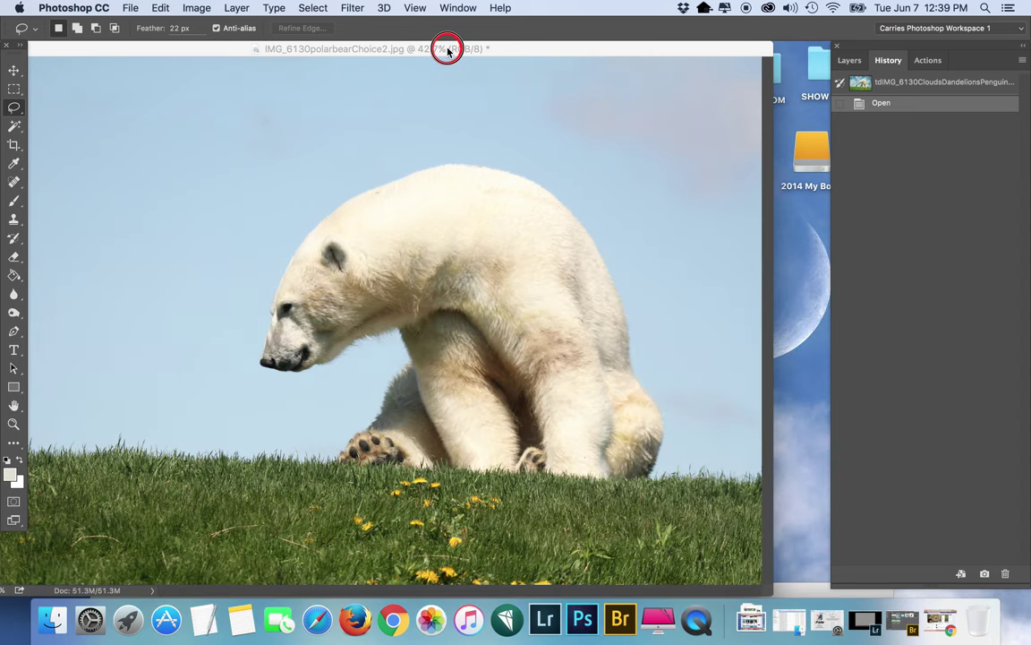
{"action": "double_click", "coordinate": [448, 49]}
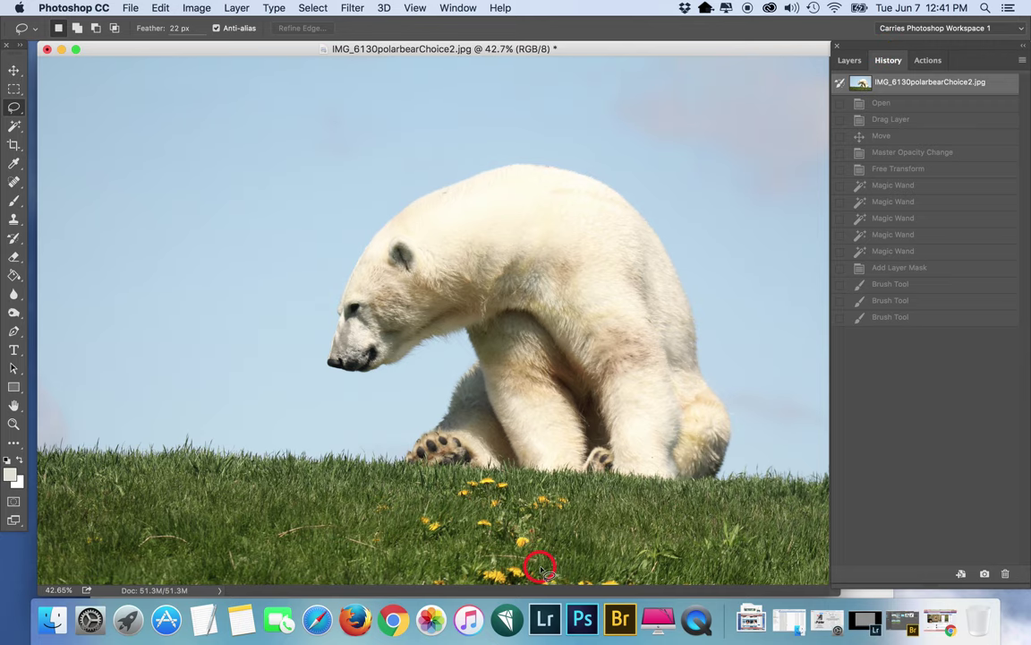
{"action": "left_click", "coordinate": [542, 616]}
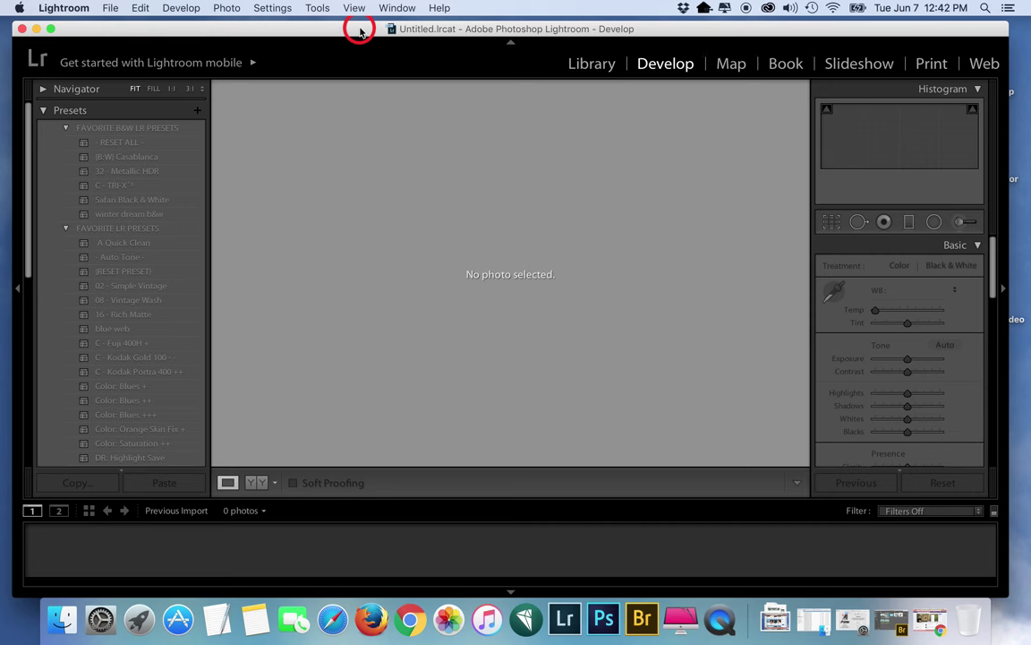
Minimize Lightroom and dock the penguin composite to fill the Photoshop workspace
{"action": "left_click", "coordinate": [36, 29]}
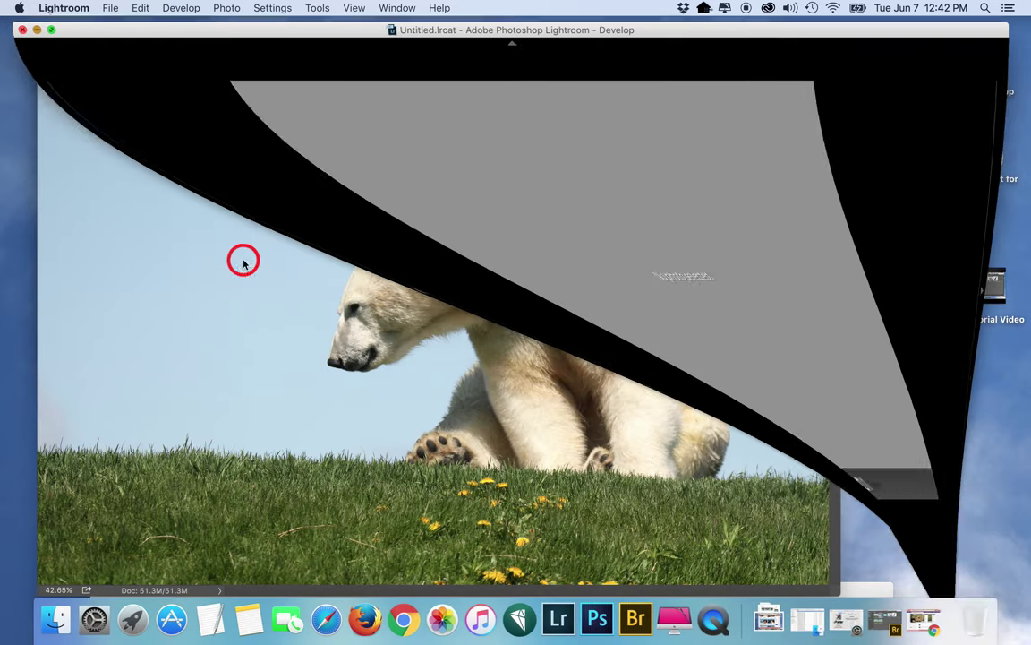
{"action": "left_click_drag", "start_coordinate": [679, 45], "coordinate": [718, 23]}
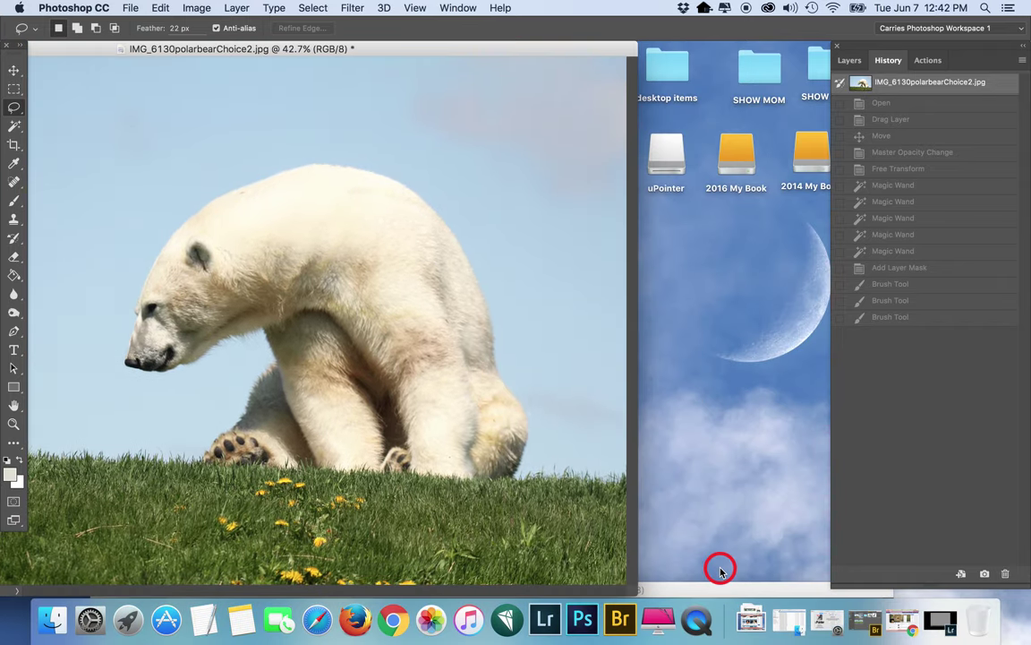
{"action": "left_click_drag", "start_coordinate": [713, 545], "coordinate": [647, 31]}
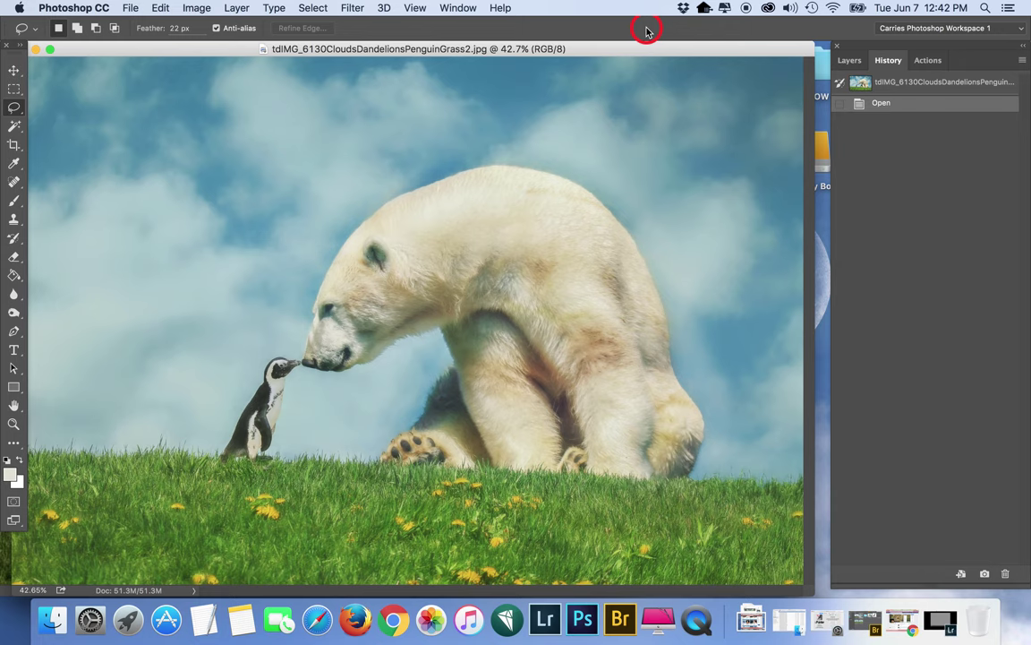
Dock the tdIMG_6130CloudsDandelionsPenguinGrass2.jpg composite window into the tab bar
{"action": "left_click_drag", "start_coordinate": [482, 43], "coordinate": [505, 49]}
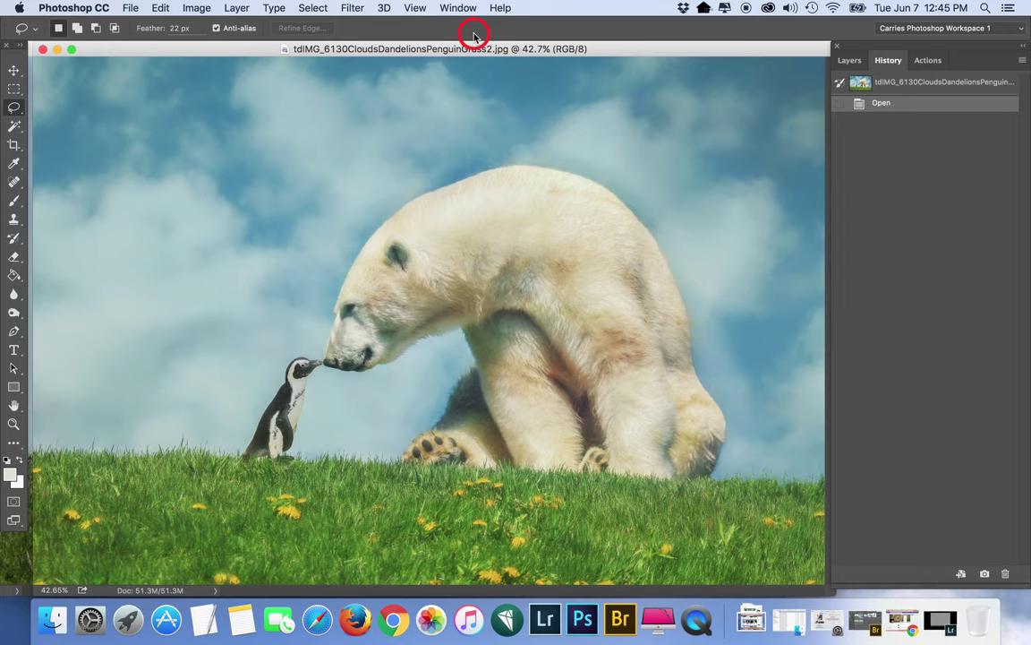
Move the composite window aside and enlarge the polar bear document window
{"action": "left_click_drag", "start_coordinate": [483, 51], "coordinate": [520, 543]}
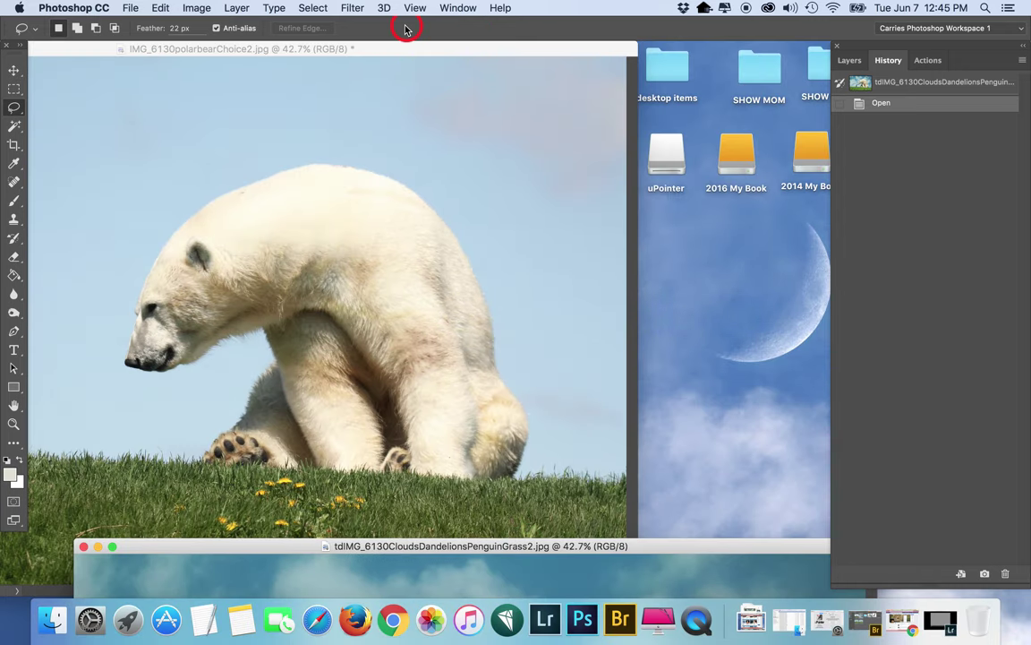
{"action": "double_click", "coordinate": [607, 65]}
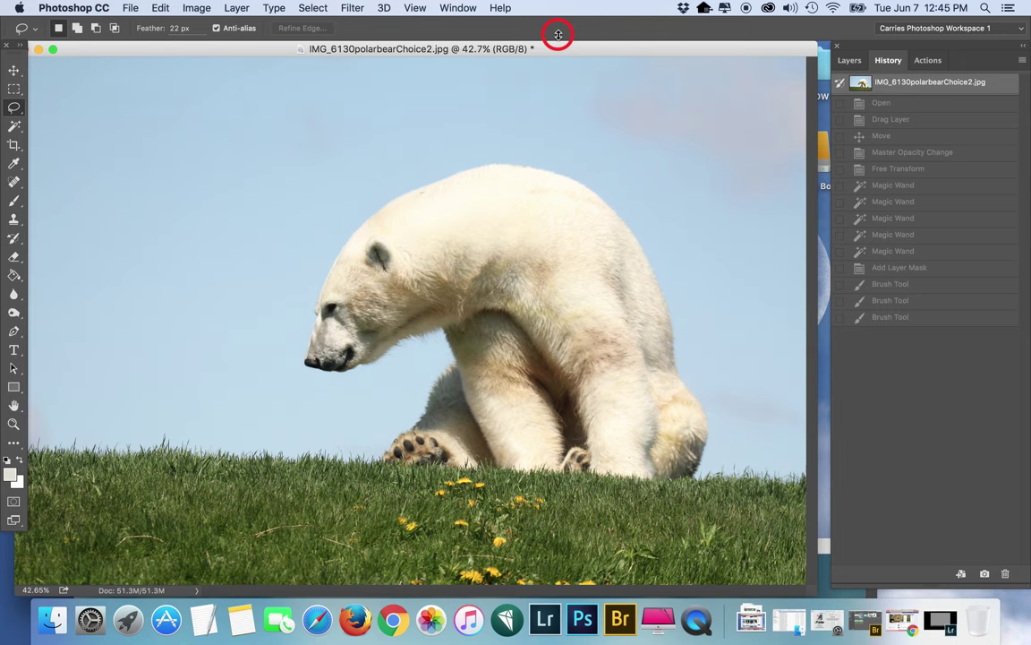
{"action": "left_click_drag", "start_coordinate": [557, 34], "coordinate": [580, 51]}
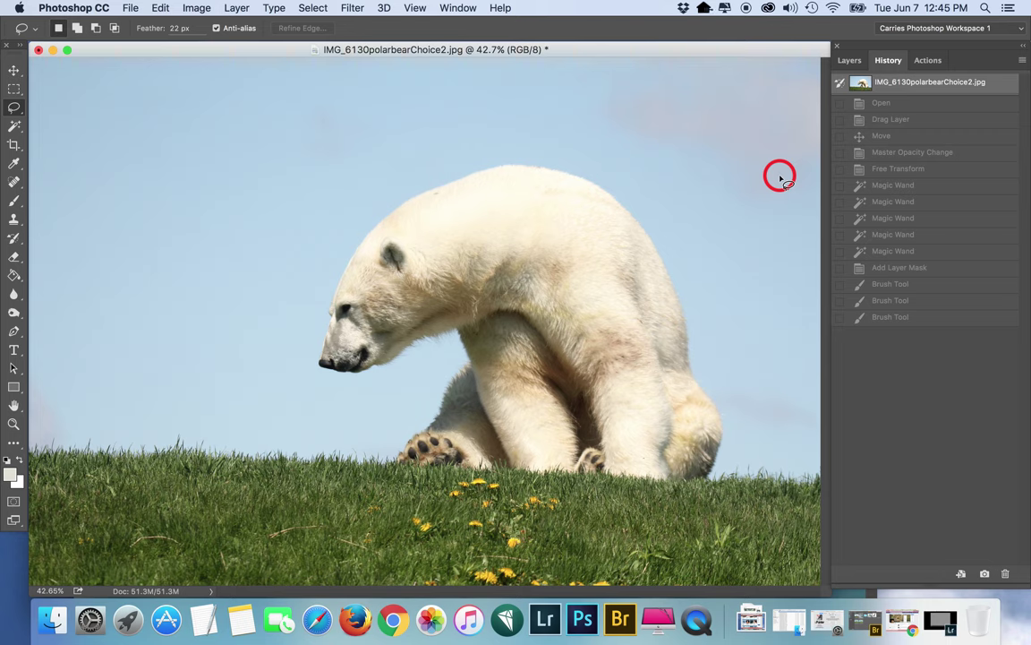
Check the File menu without choosing anything, then restore Adobe Bridge from the Dock
{"action": "left_click", "coordinate": [130, 8]}
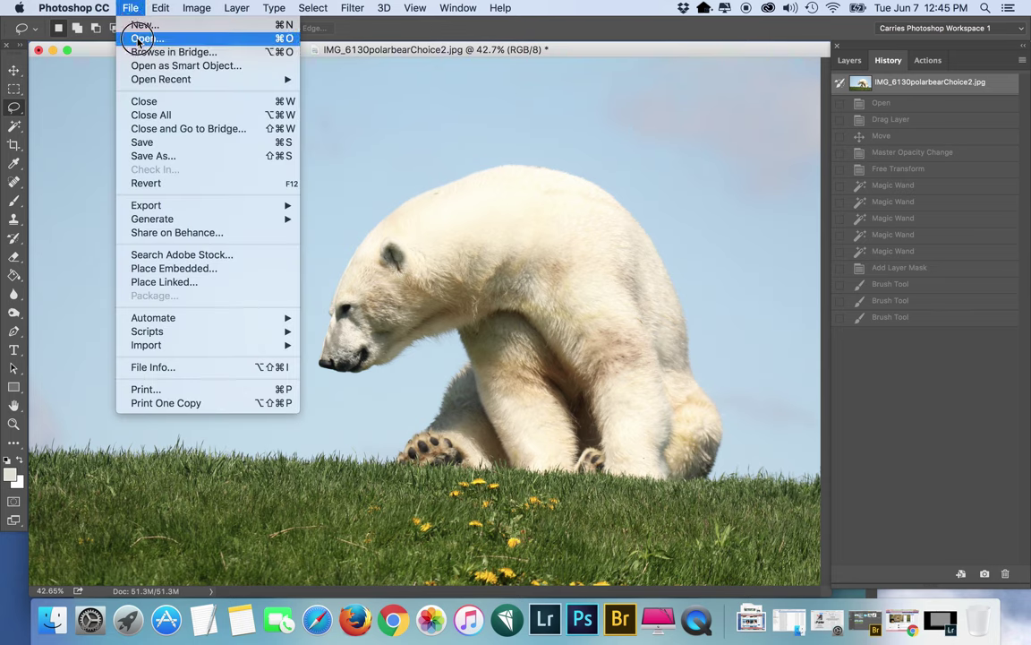
{"action": "left_click", "coordinate": [130, 8]}
{"action": "left_click", "coordinate": [931, 468]}
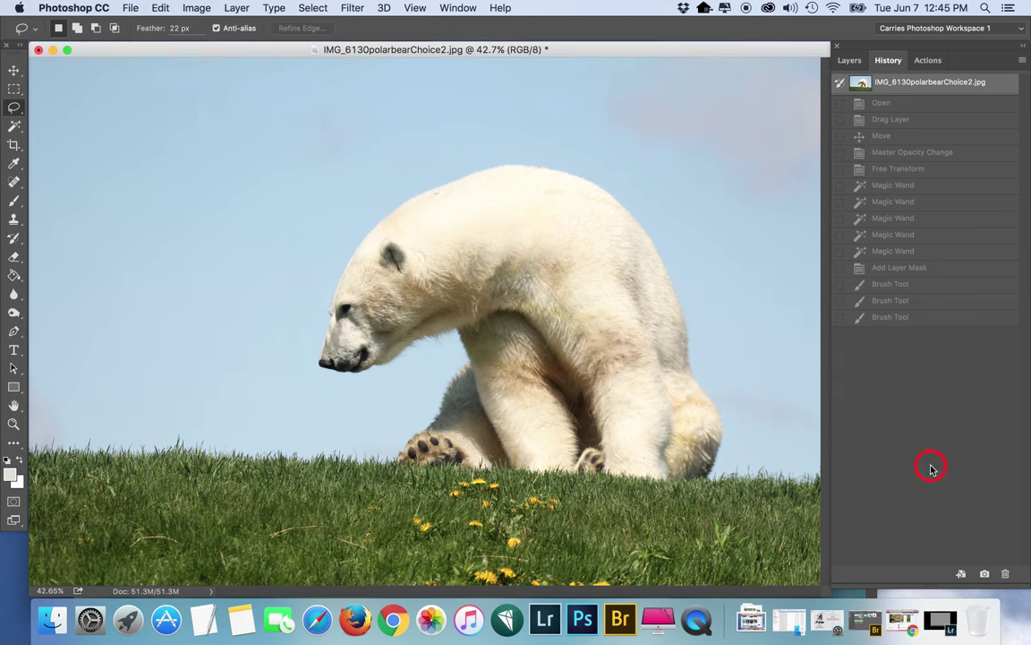
{"action": "left_click", "coordinate": [866, 619]}
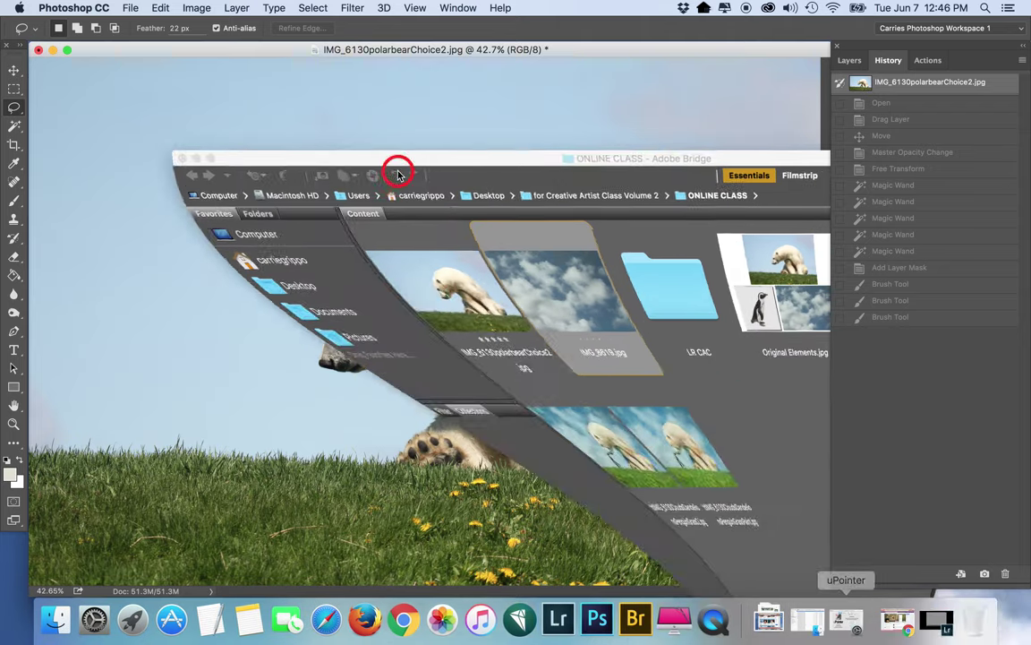
Move Bridge up and drag the IMG_8619.jpg thumbnail onto Photoshop
{"action": "left_click_drag", "start_coordinate": [479, 573], "coordinate": [374, 72]}
{"action": "left_click_drag", "start_coordinate": [395, 202], "coordinate": [603, 612]}
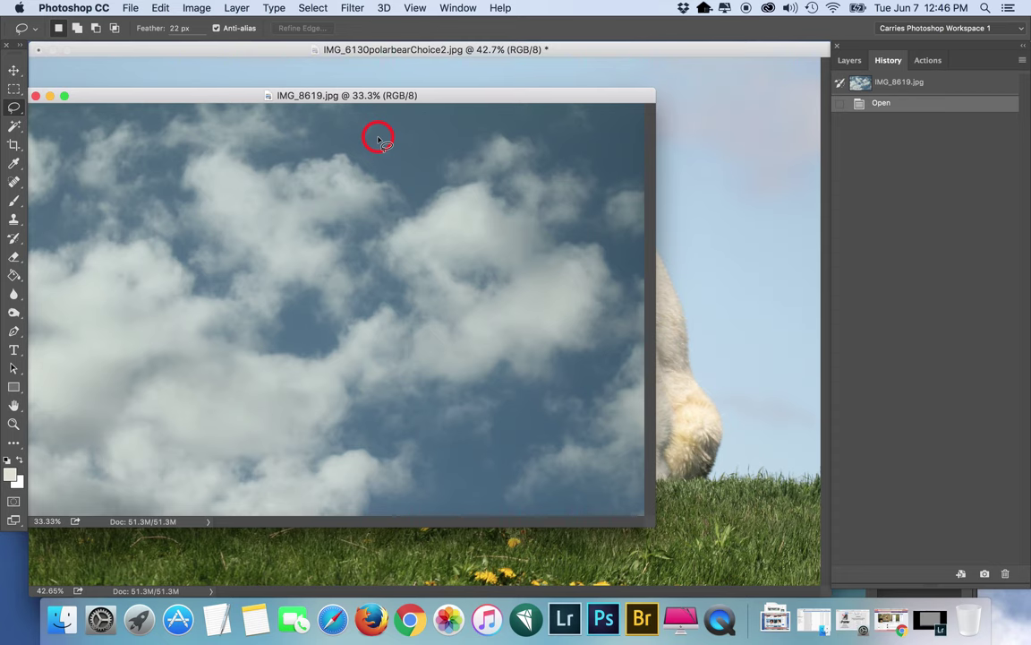
Select the whole IMG_8619 canvas, deselect it, then reselect it with Select > All
{"action": "left_click_drag", "start_coordinate": [385, 95], "coordinate": [413, 93]}
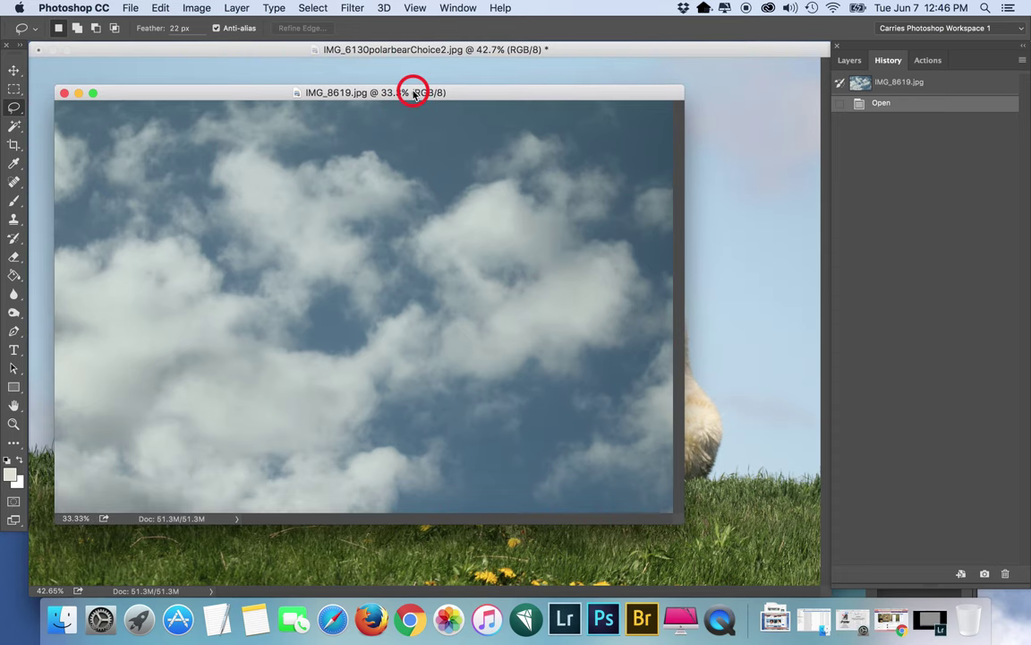
{"action": "key", "text": "super+a"}
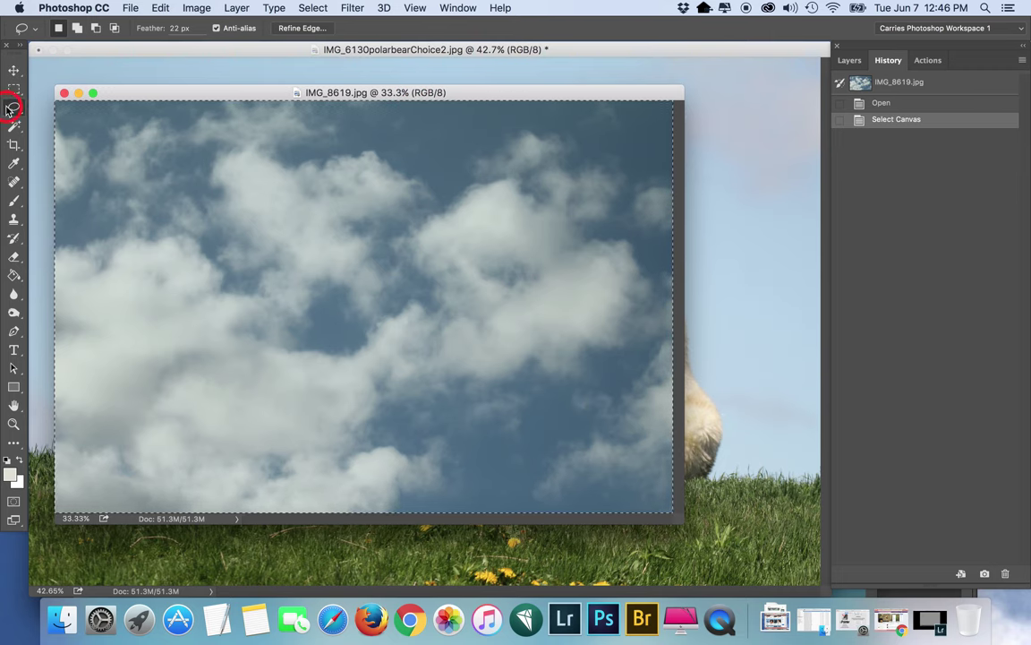
{"action": "right_click", "coordinate": [227, 151]}
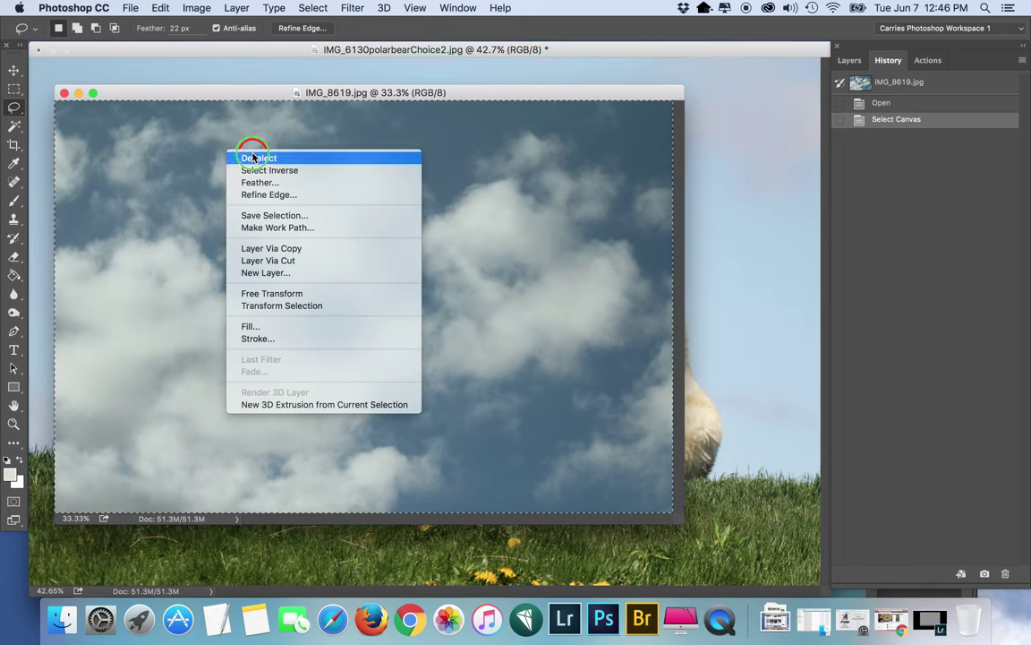
{"action": "left_click", "coordinate": [240, 156]}
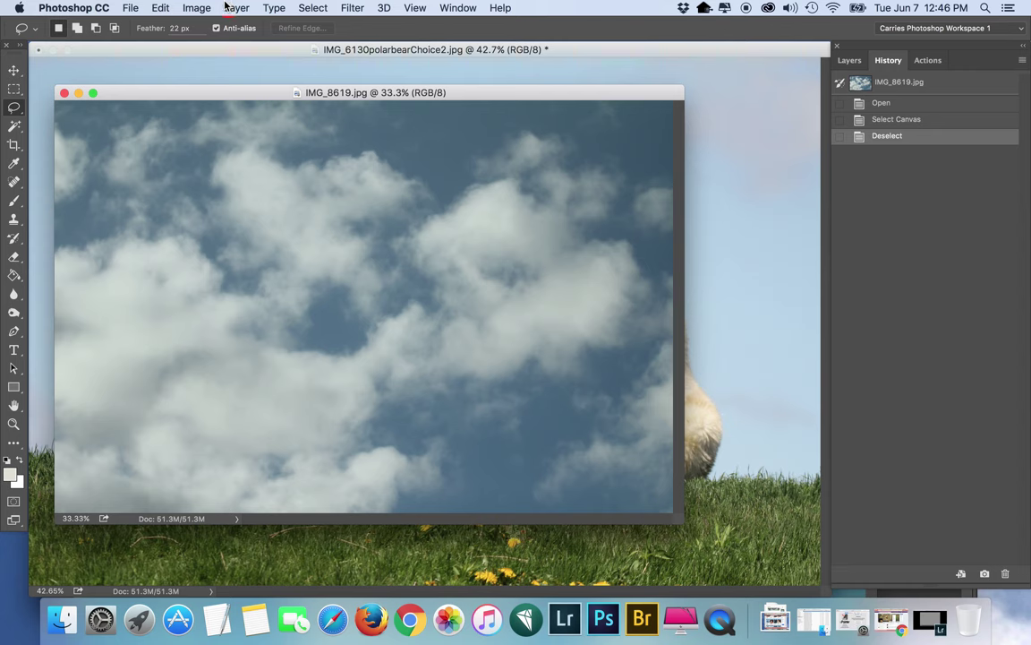
{"action": "left_click", "coordinate": [313, 8]}
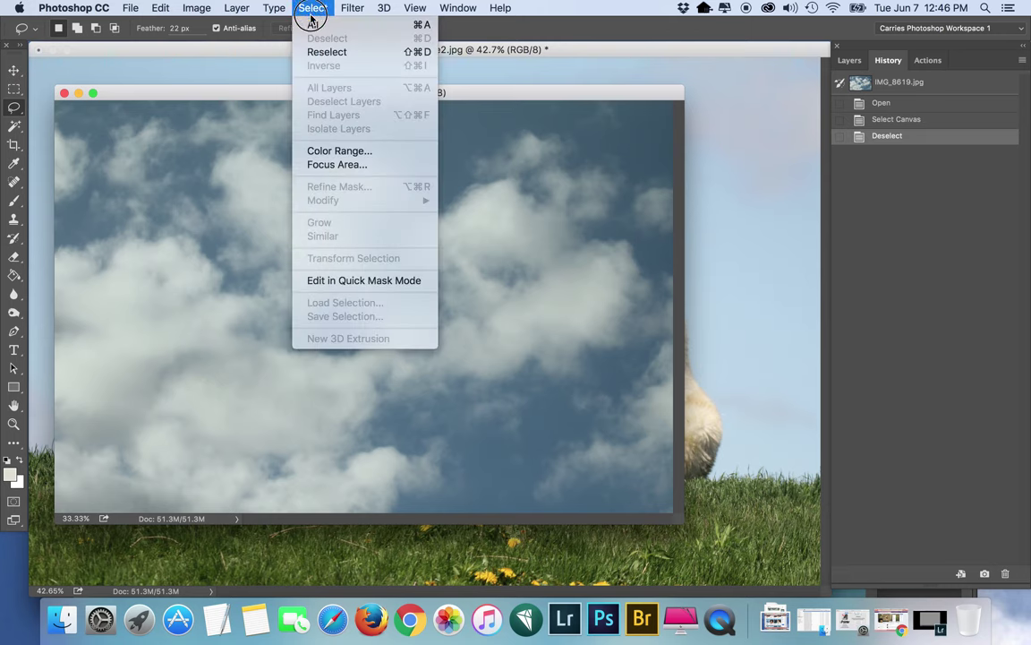
{"action": "left_click", "coordinate": [333, 25]}
{"action": "left_click", "coordinate": [528, 99]}
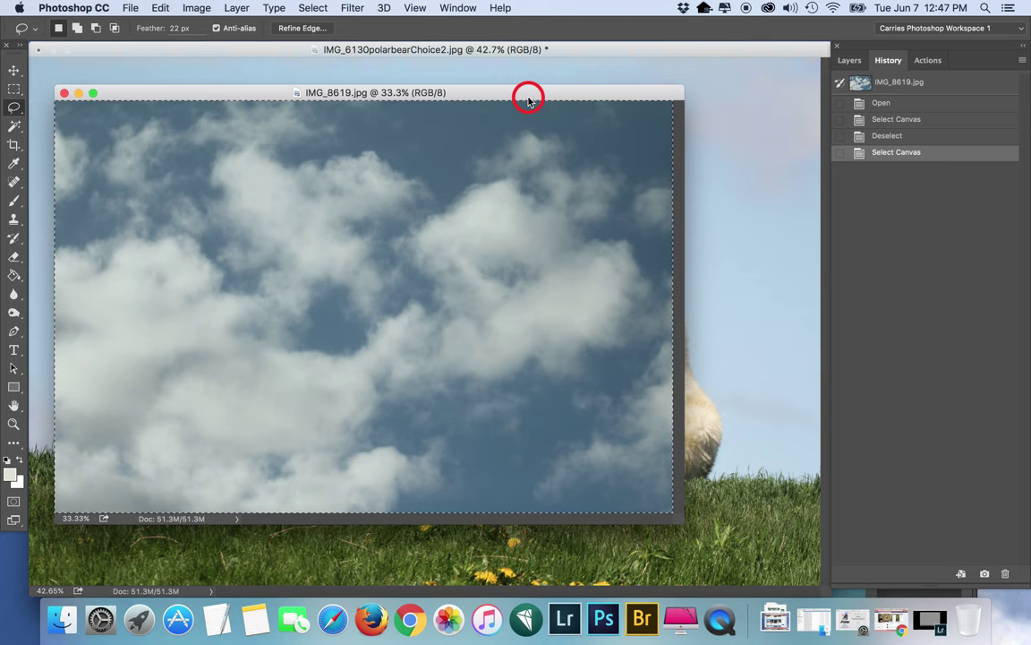
Copy the entire cloud image to the clipboard
{"action": "key", "text": "super+c"}
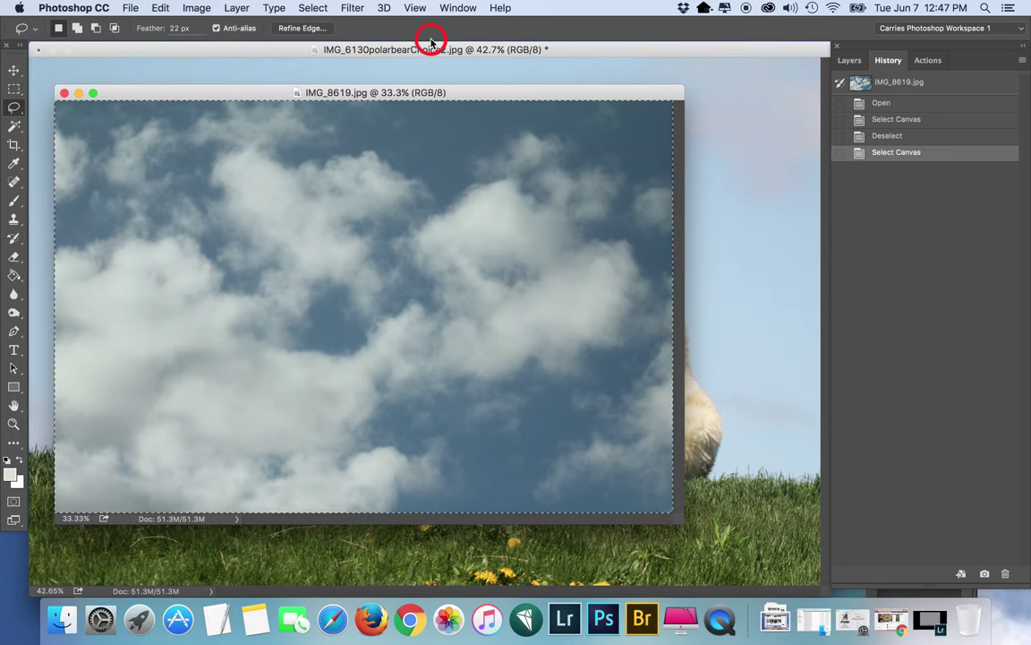
{"action": "left_click", "coordinate": [161, 8]}
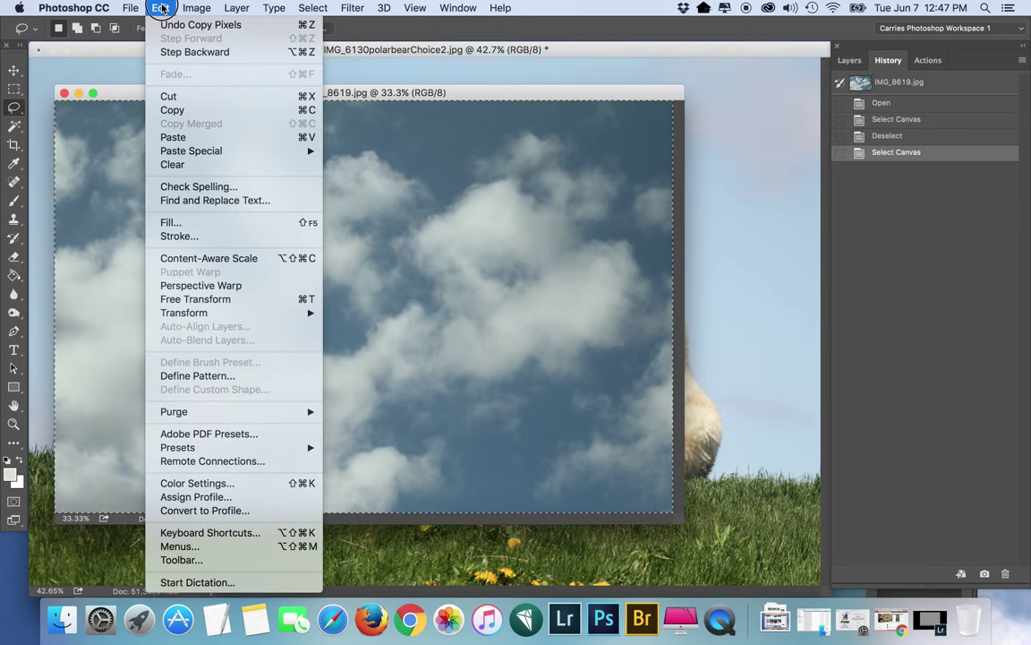
{"action": "left_click", "coordinate": [165, 110]}
{"action": "left_click", "coordinate": [257, 93]}
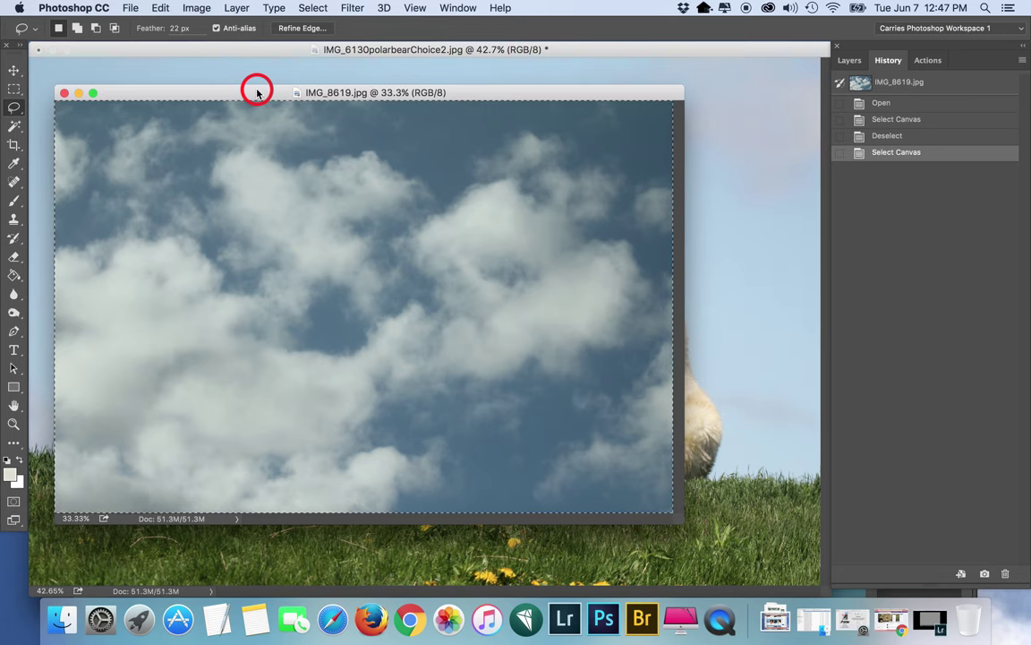
Paste the clouds, then bring the IMG_6130polarbearChoice2.jpg document to the front
{"action": "key", "text": "super+v"}
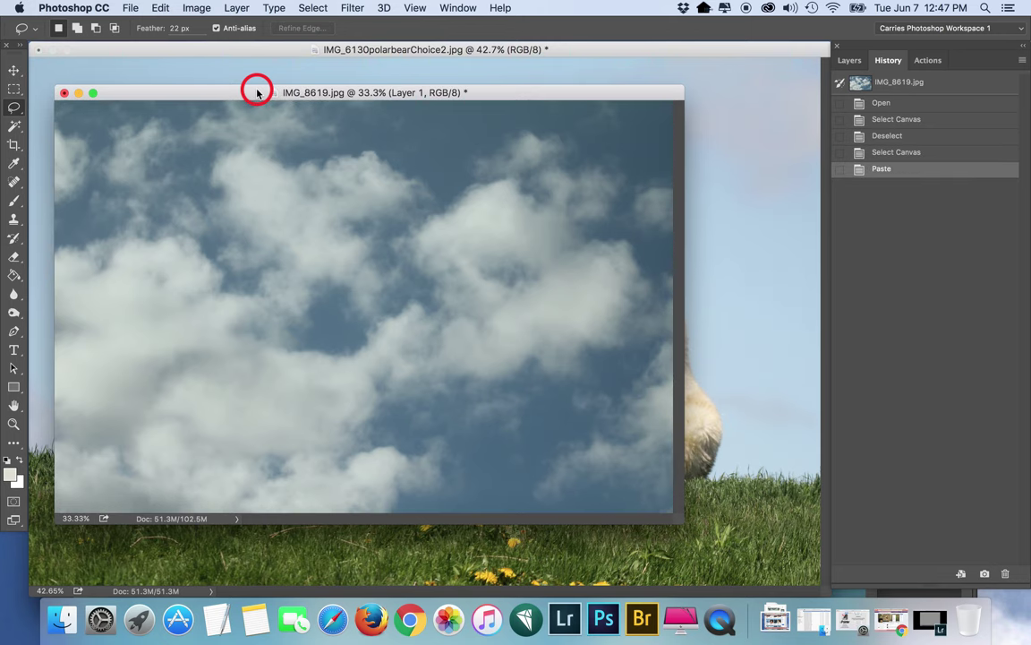
{"action": "left_click", "coordinate": [160, 8]}
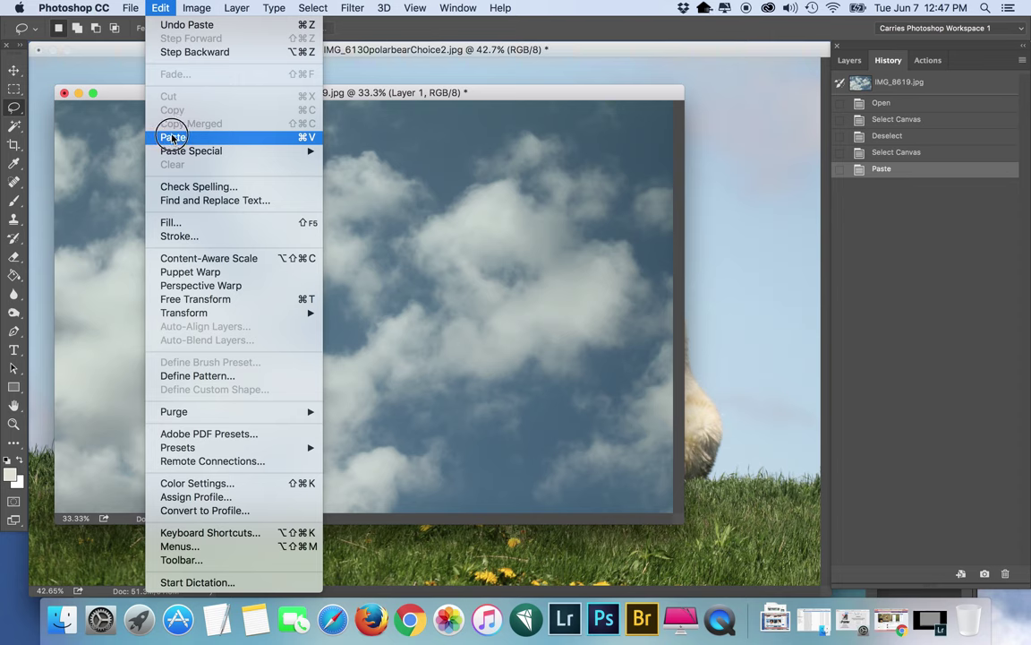
{"action": "left_click", "coordinate": [165, 7]}
{"action": "left_click", "coordinate": [412, 49]}
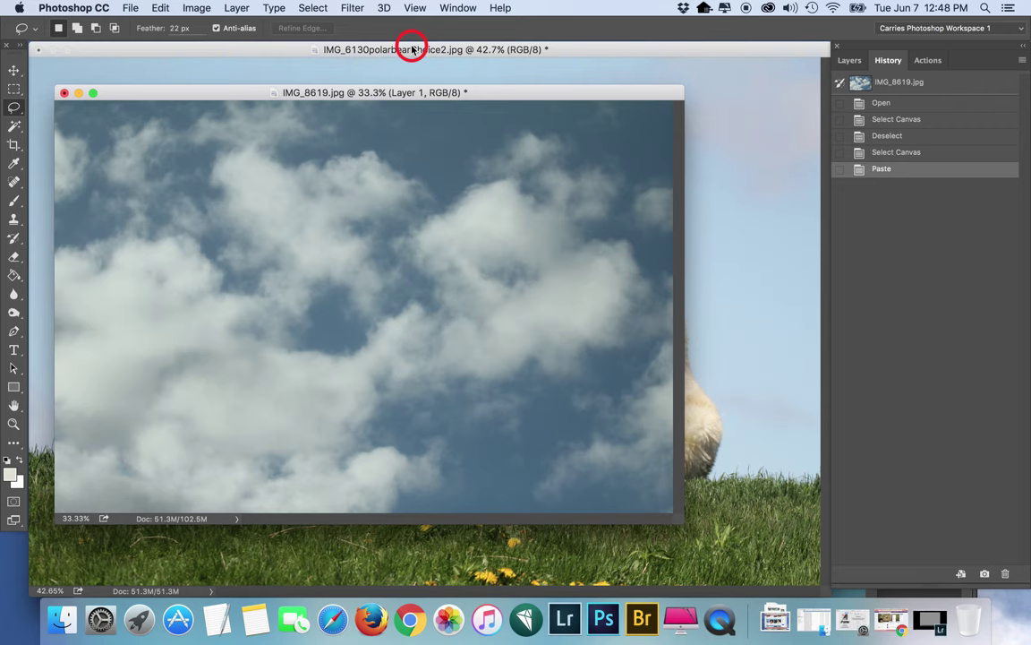
{"action": "left_click", "coordinate": [555, 49]}
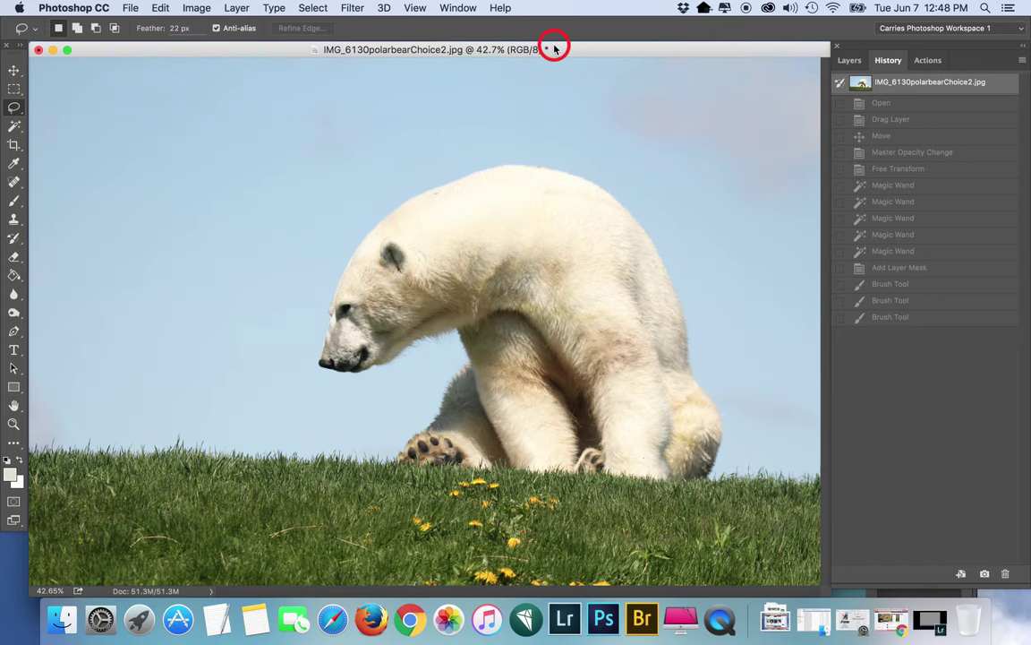
Revert the polar bear photo to its opening snapshot, then bring IMG_8619.jpg forward and revert it too
{"action": "key", "text": "super+v"}
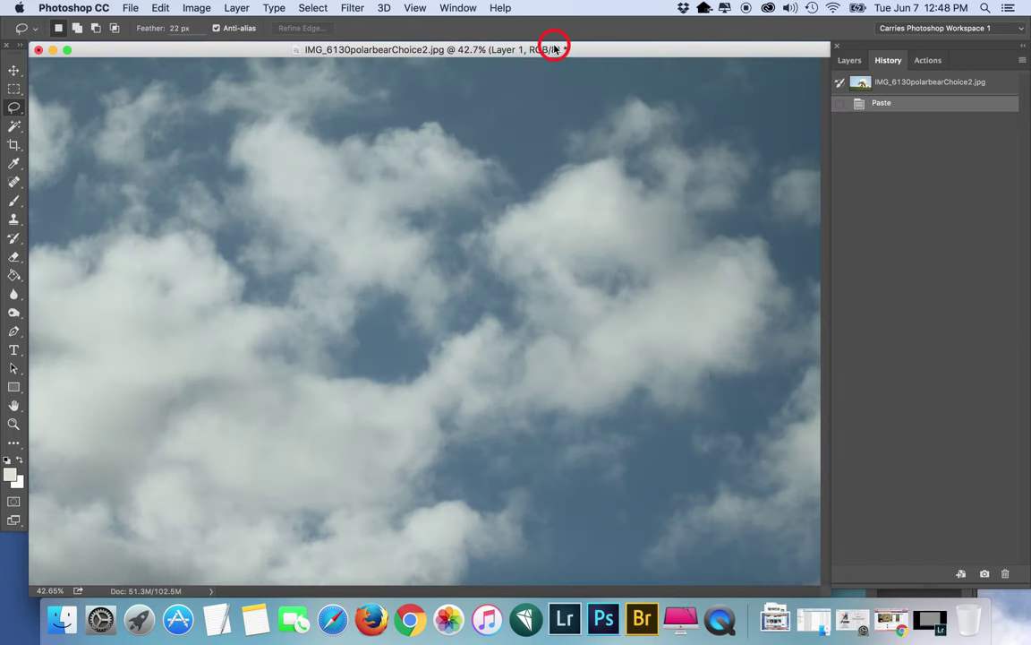
{"action": "left_click", "coordinate": [911, 83]}
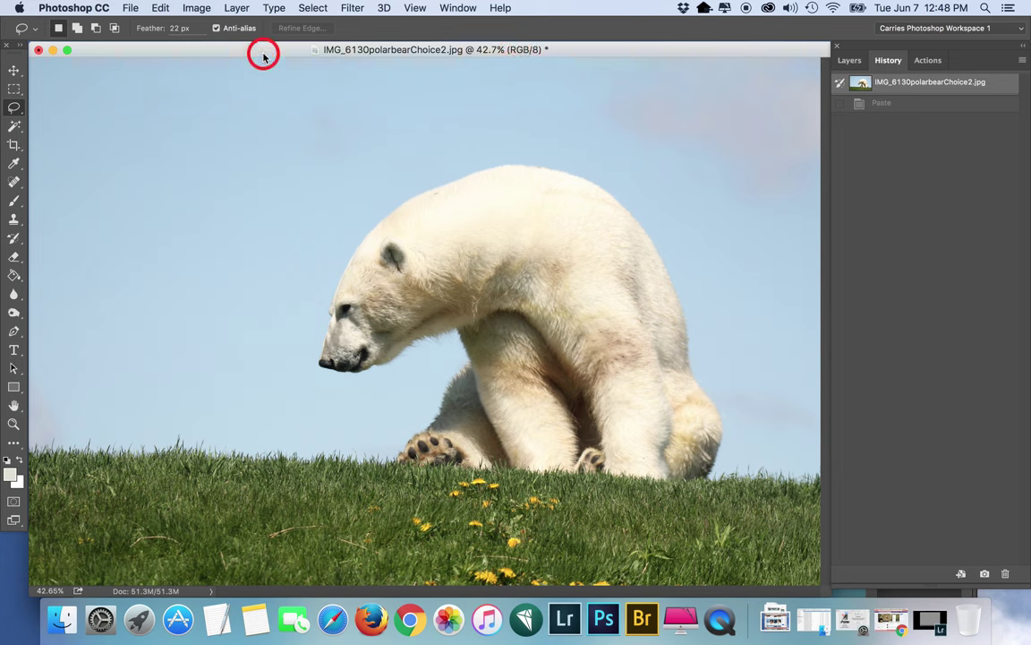
{"action": "left_click_drag", "start_coordinate": [260, 51], "coordinate": [299, 51]}
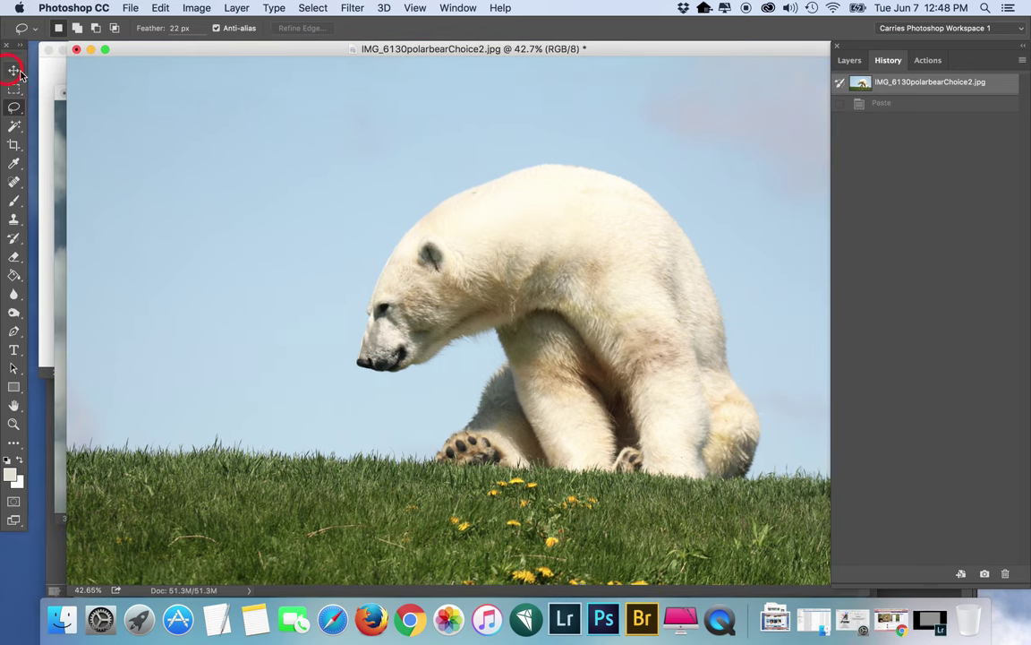
{"action": "left_click_drag", "start_coordinate": [138, 51], "coordinate": [289, 34]}
{"action": "left_click_drag", "start_coordinate": [148, 96], "coordinate": [147, 52]}
{"action": "left_click", "coordinate": [918, 84]}
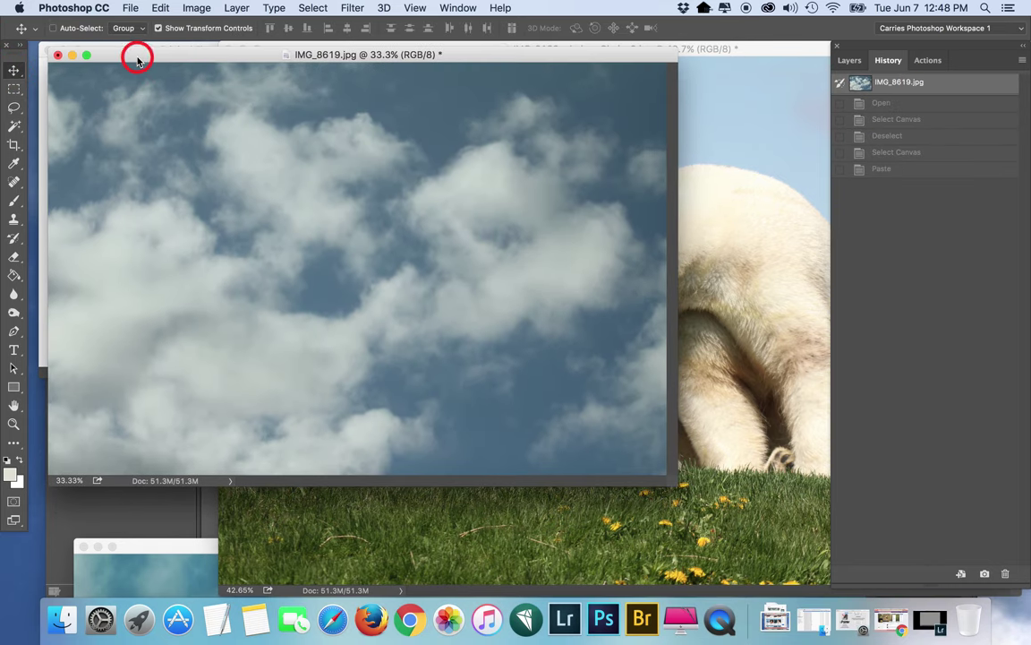
Drag the cloud image from the IMG_8619.jpg window into the polar bear document as Layer 1
{"action": "left_click_drag", "start_coordinate": [138, 51], "coordinate": [35, 49]}
{"action": "left_click_drag", "start_coordinate": [56, 130], "coordinate": [750, 283]}
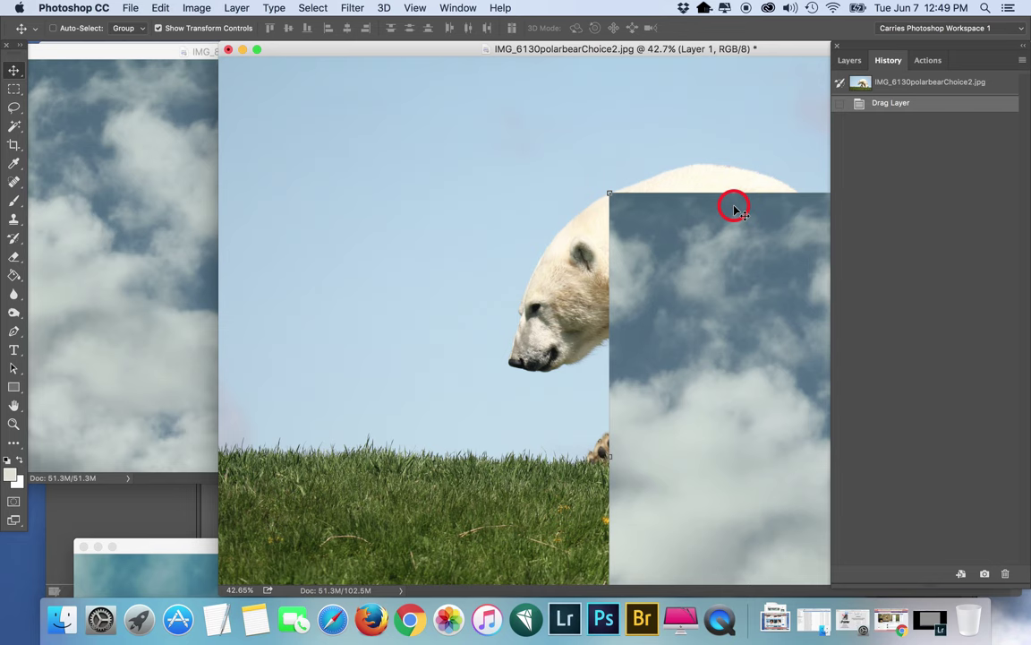
{"action": "left_click_drag", "start_coordinate": [678, 51], "coordinate": [502, 50]}
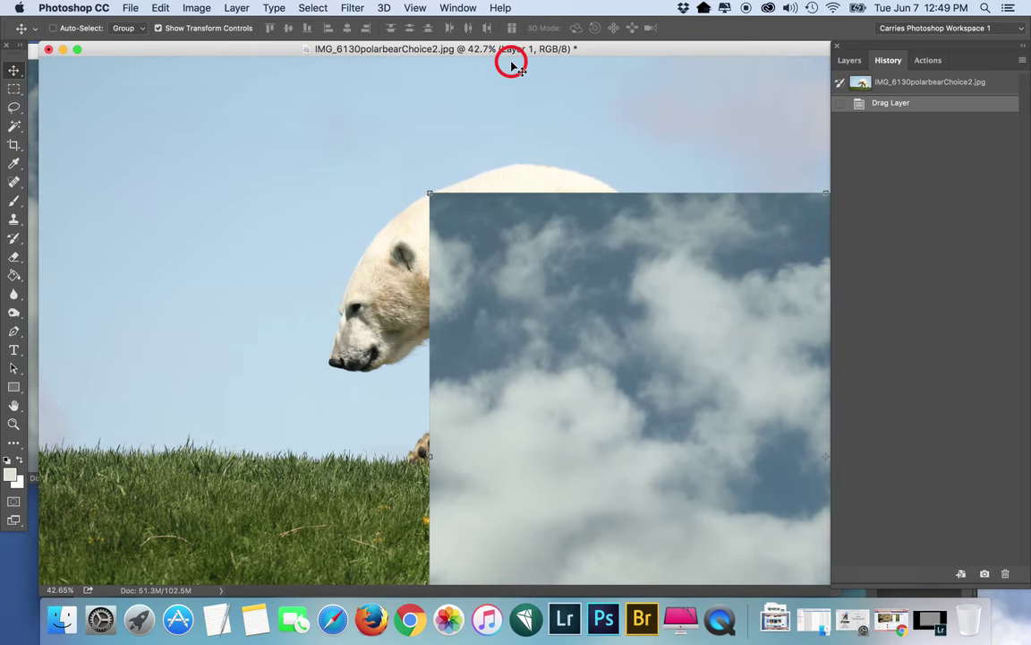
Set Layer 1's opacity to 50% in the Layers panel
{"action": "left_click", "coordinate": [851, 63]}
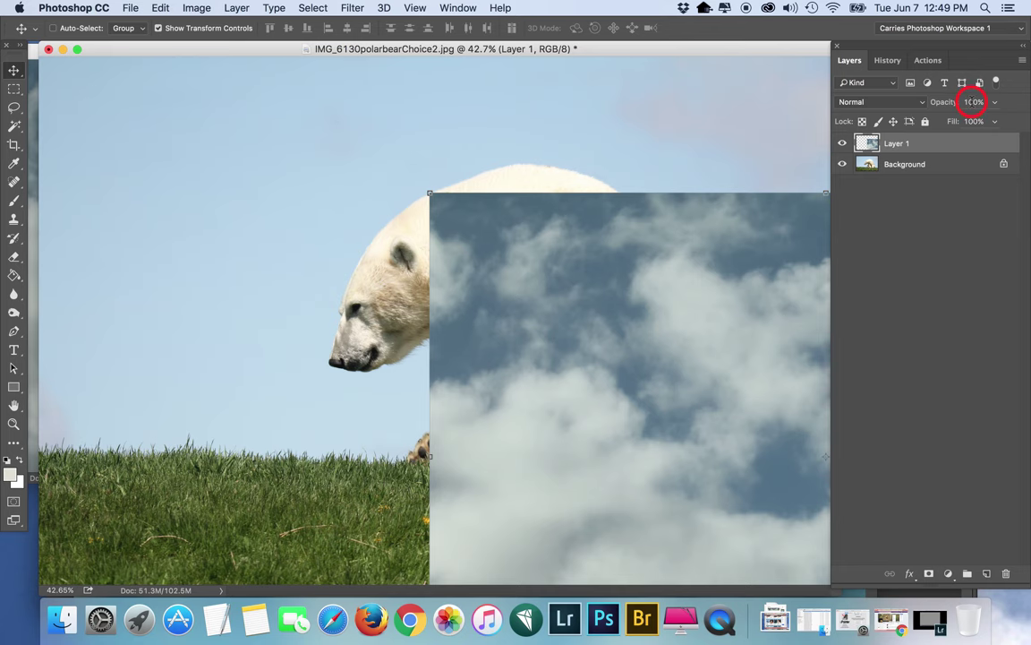
{"action": "left_click", "coordinate": [974, 101]}
{"action": "type", "text": "50"}
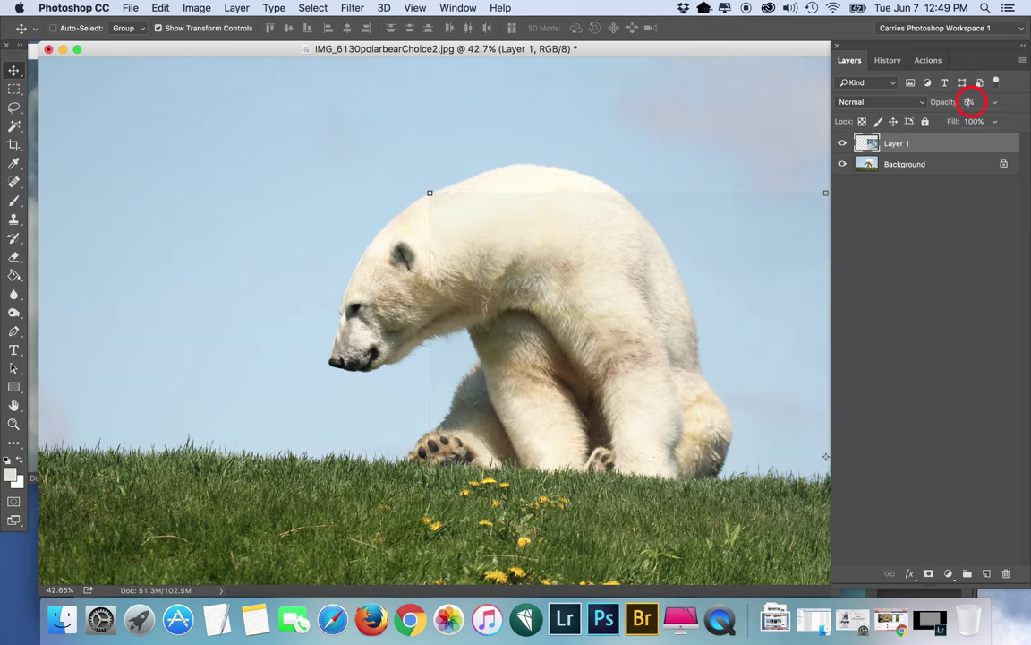
{"action": "key", "text": "Return"}
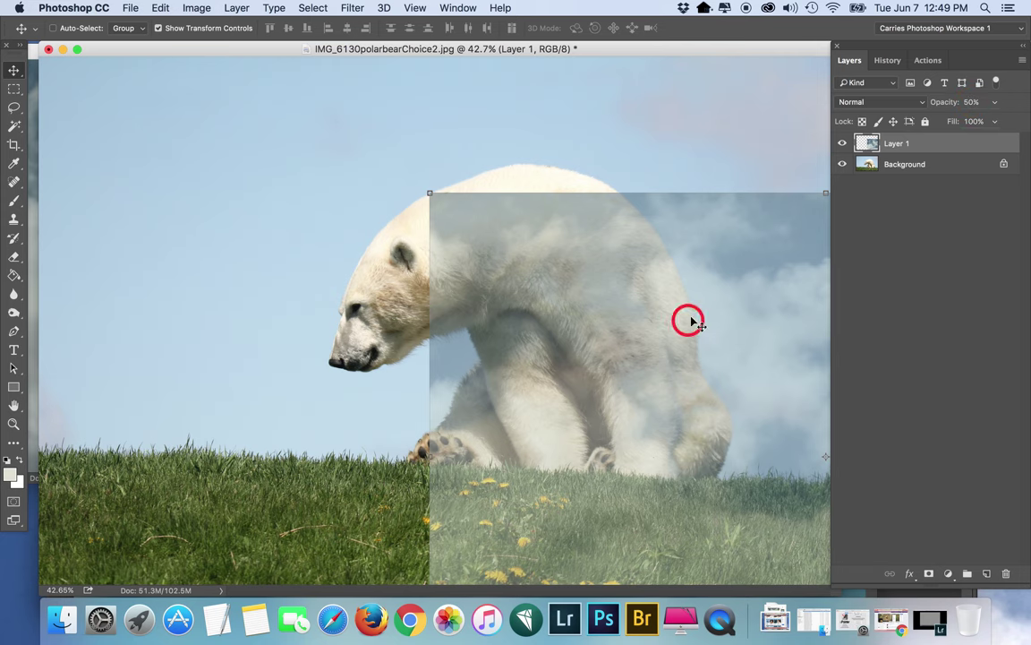
Move the cloud layer up and left so it covers the whole bear photo
{"action": "left_click", "coordinate": [14, 69]}
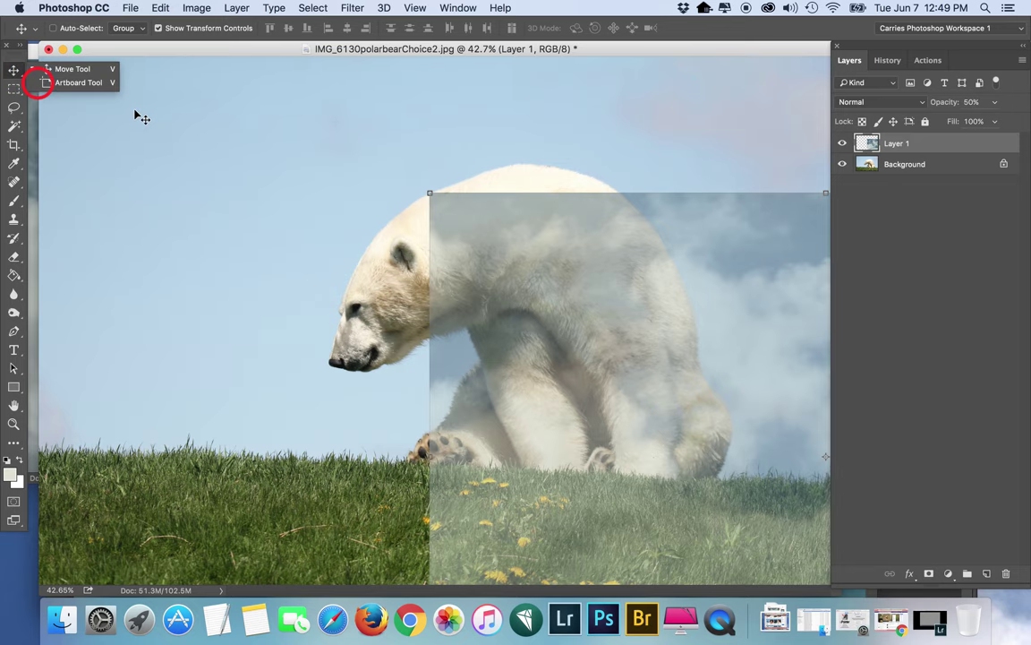
{"action": "left_click", "coordinate": [425, 191]}
{"action": "left_click_drag", "start_coordinate": [635, 258], "coordinate": [247, 123]}
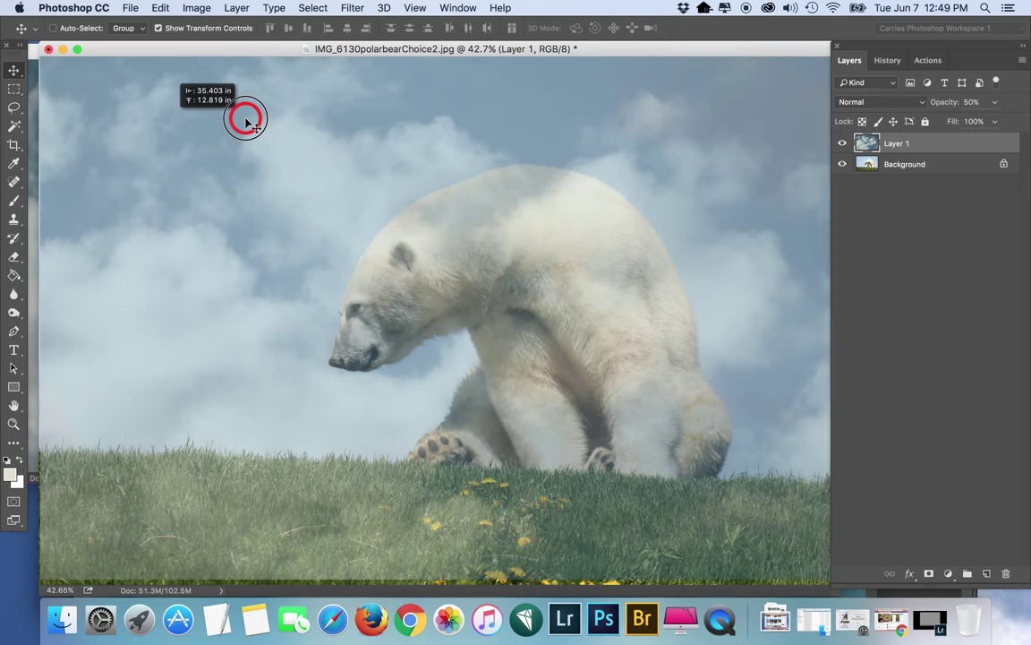
Lift the cloud layer so its lower edge ends above the bottom grass
{"action": "left_click_drag", "start_coordinate": [247, 123], "coordinate": [247, 123]}
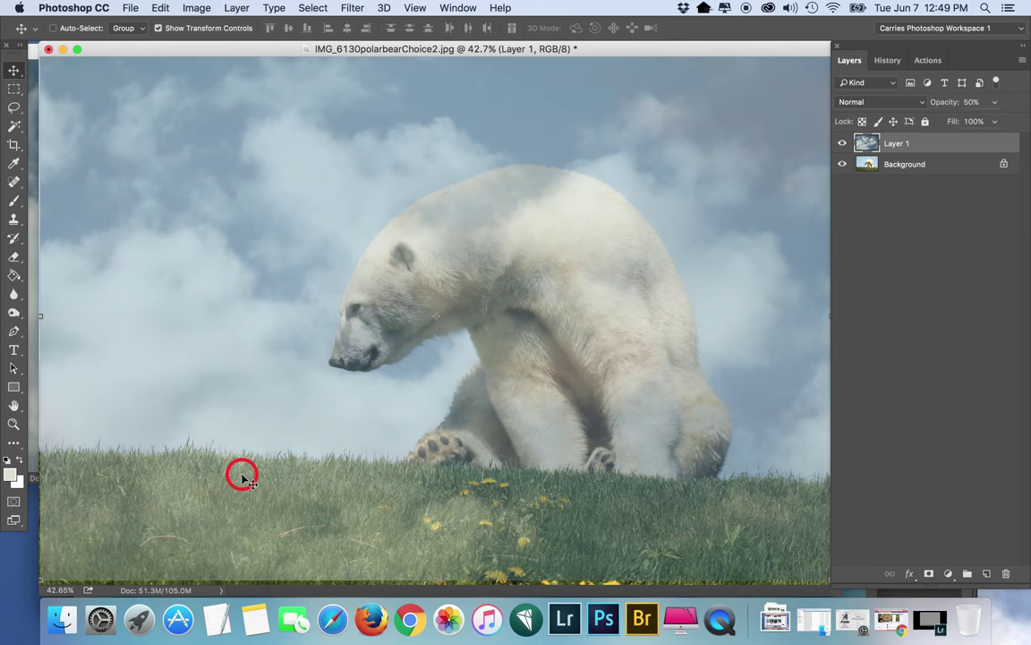
{"action": "left_click_drag", "start_coordinate": [898, 40], "coordinate": [810, 73]}
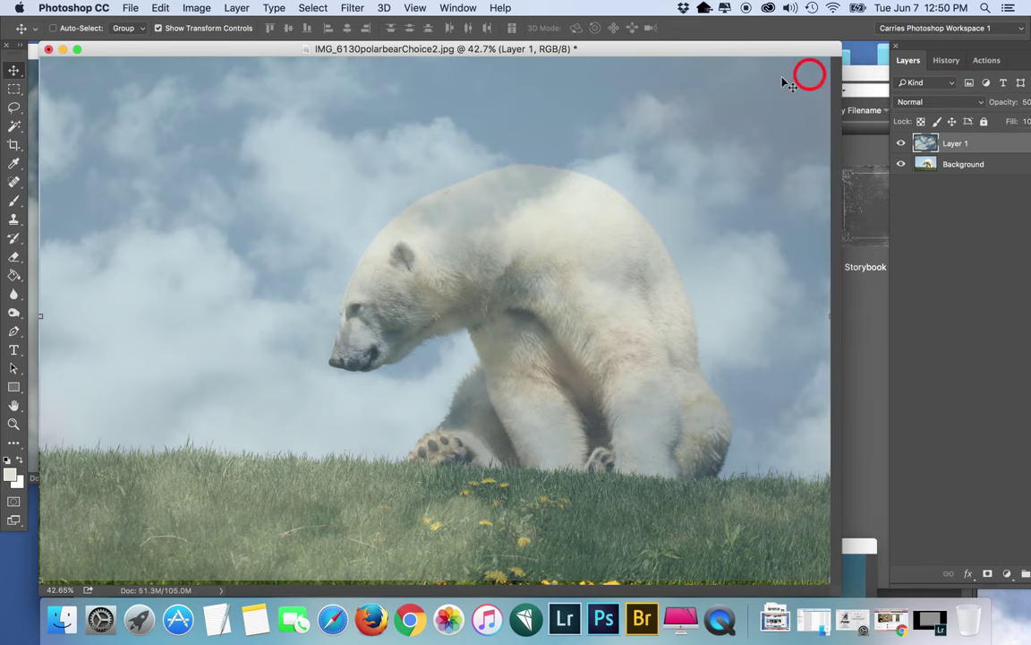
{"action": "left_click_drag", "start_coordinate": [590, 183], "coordinate": [583, 136]}
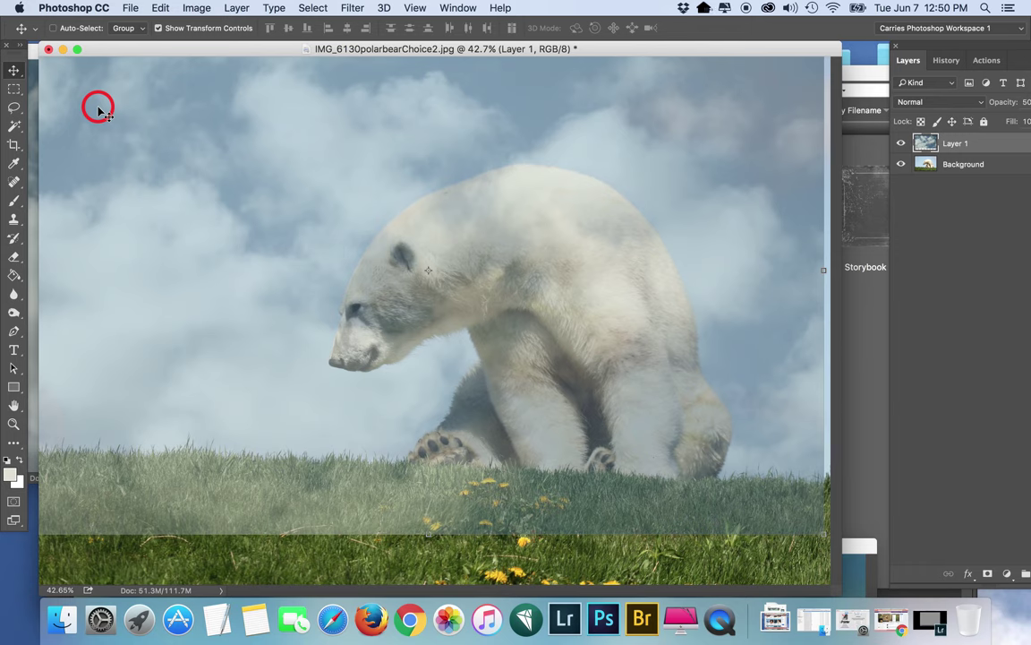
{"action": "left_click", "coordinate": [158, 7]}
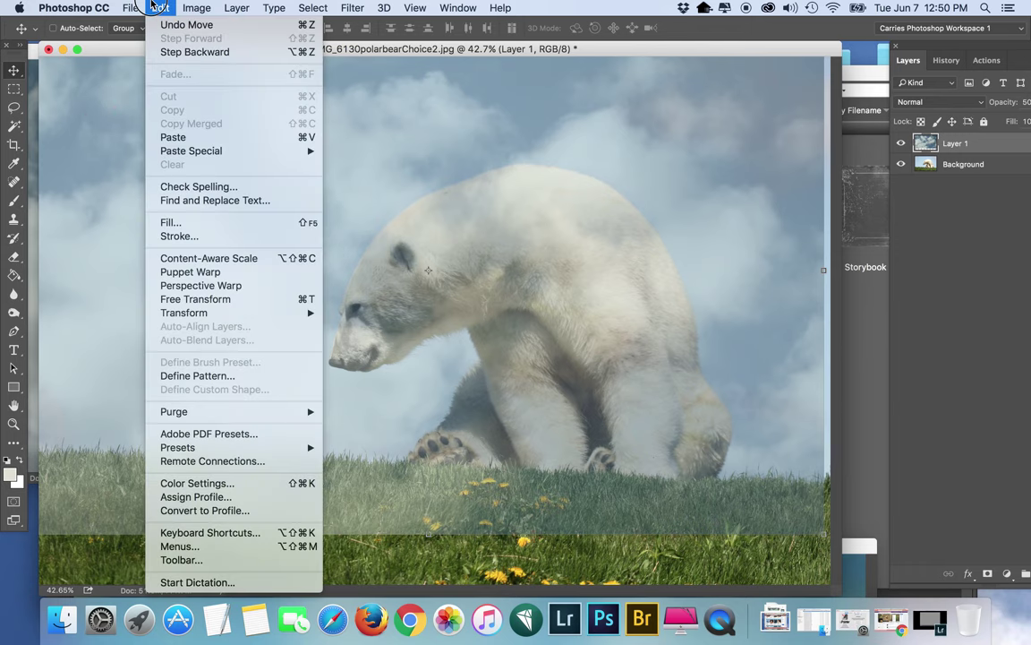
{"action": "left_click", "coordinate": [159, 7]}
{"action": "left_click", "coordinate": [296, 211]}
{"action": "left_click", "coordinate": [9, 71]}
{"action": "left_click", "coordinate": [16, 71]}
{"action": "left_click", "coordinate": [560, 368]}
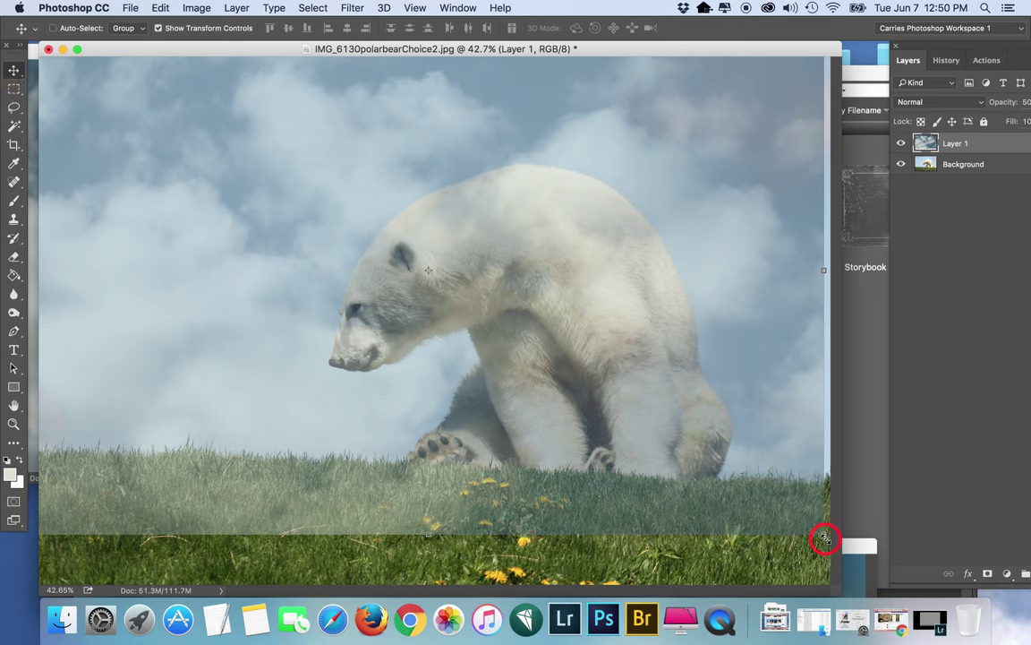
Scale the cloud layer from its bottom-right corner to about 101%, nudge it up, and commit
{"action": "left_click", "coordinate": [823, 538]}
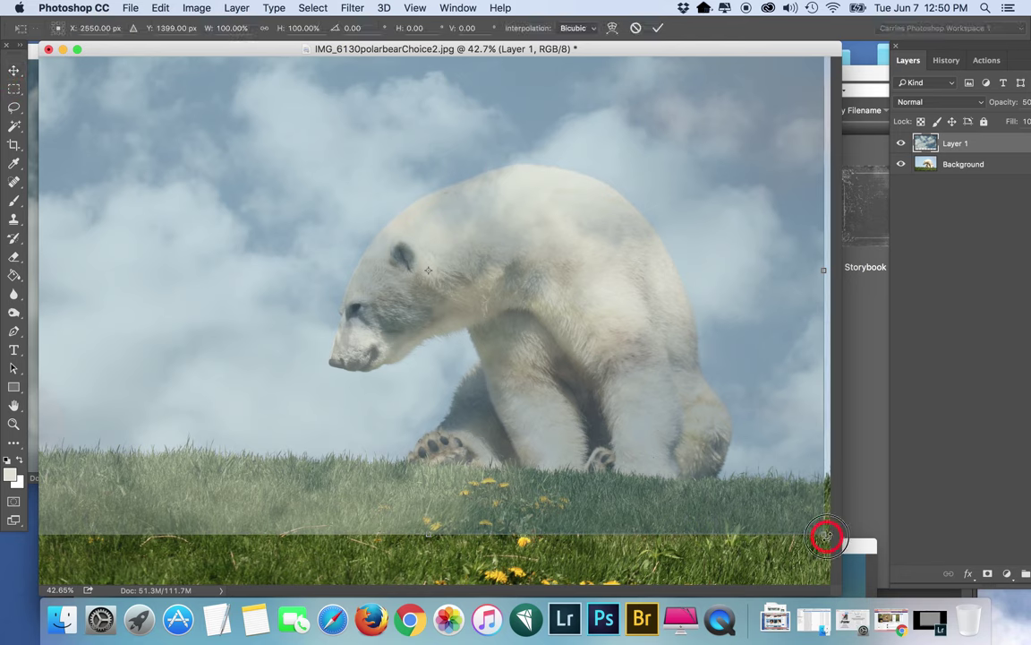
{"action": "left_click_drag", "start_coordinate": [826, 537], "coordinate": [735, 465]}
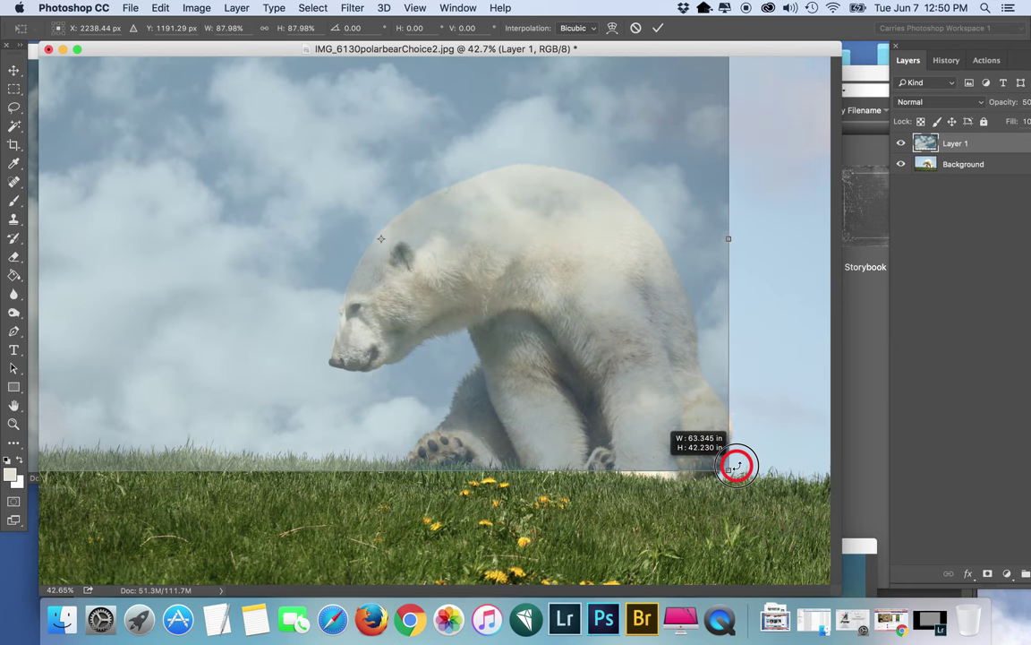
{"action": "left_click_drag", "start_coordinate": [735, 466], "coordinate": [785, 511]}
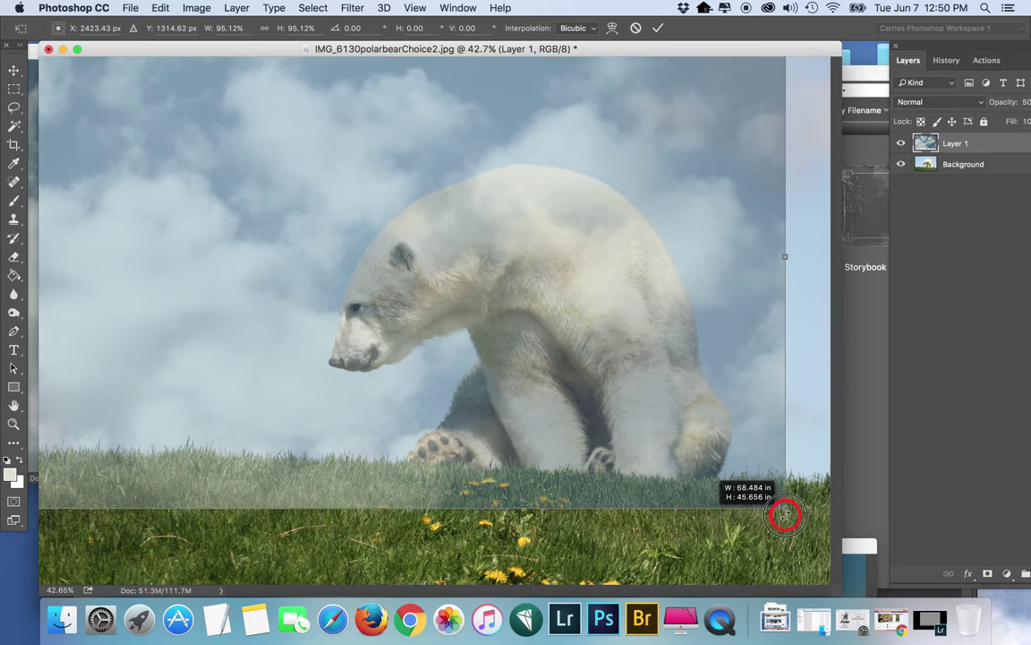
{"action": "left_click", "coordinate": [196, 7]}
{"action": "mouse_move", "coordinate": [159, 7]}
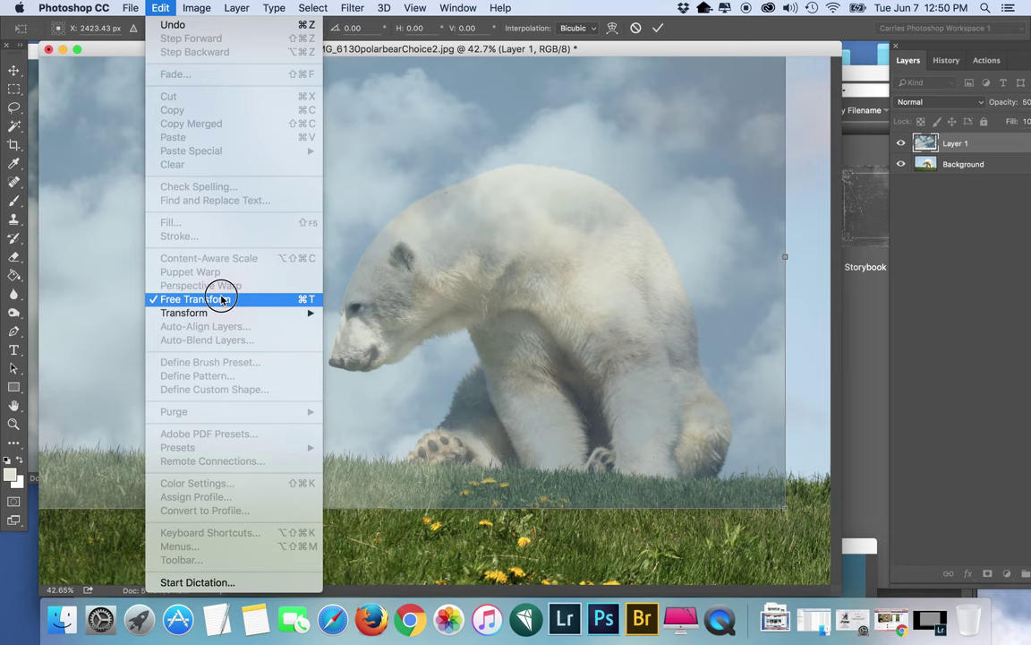
{"action": "left_click", "coordinate": [366, 118]}
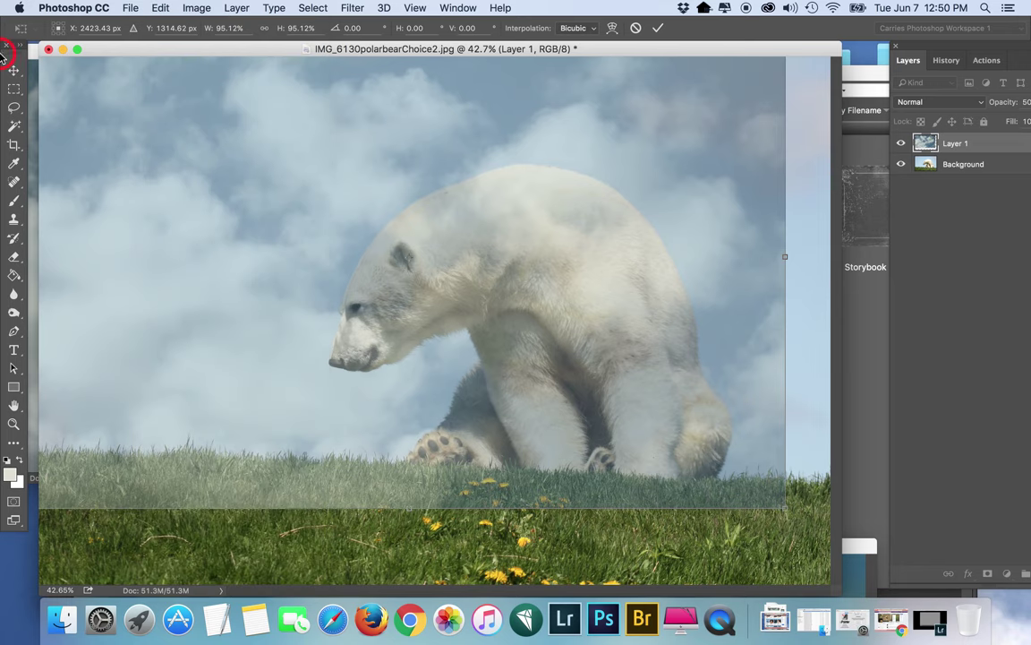
{"action": "left_click", "coordinate": [785, 509]}
{"action": "left_click_drag", "start_coordinate": [785, 510], "coordinate": [824, 543]}
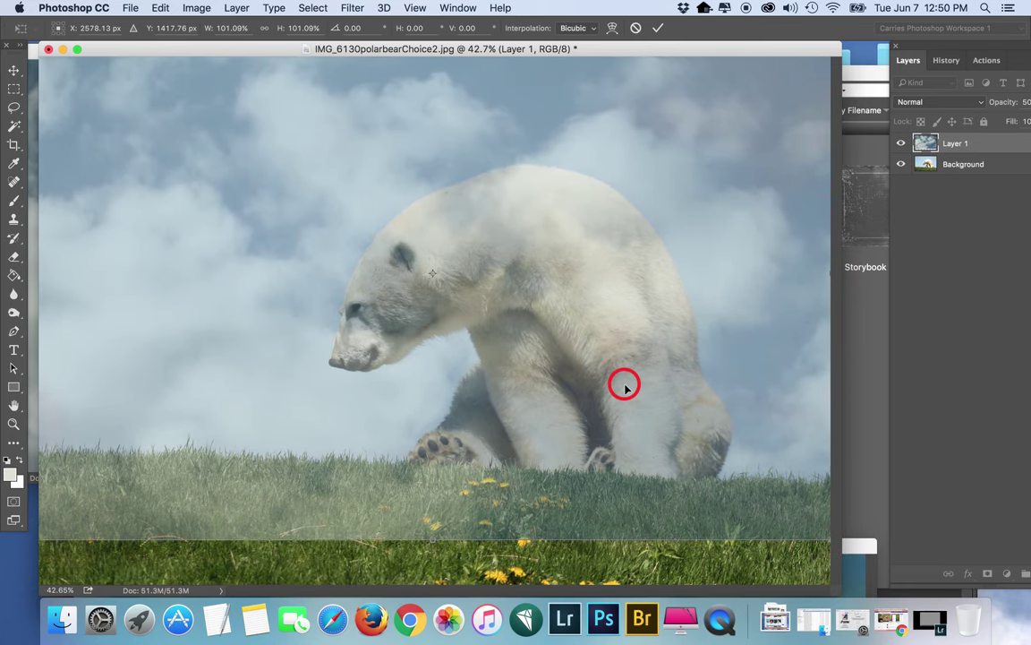
{"action": "left_click_drag", "start_coordinate": [622, 382], "coordinate": [626, 377]}
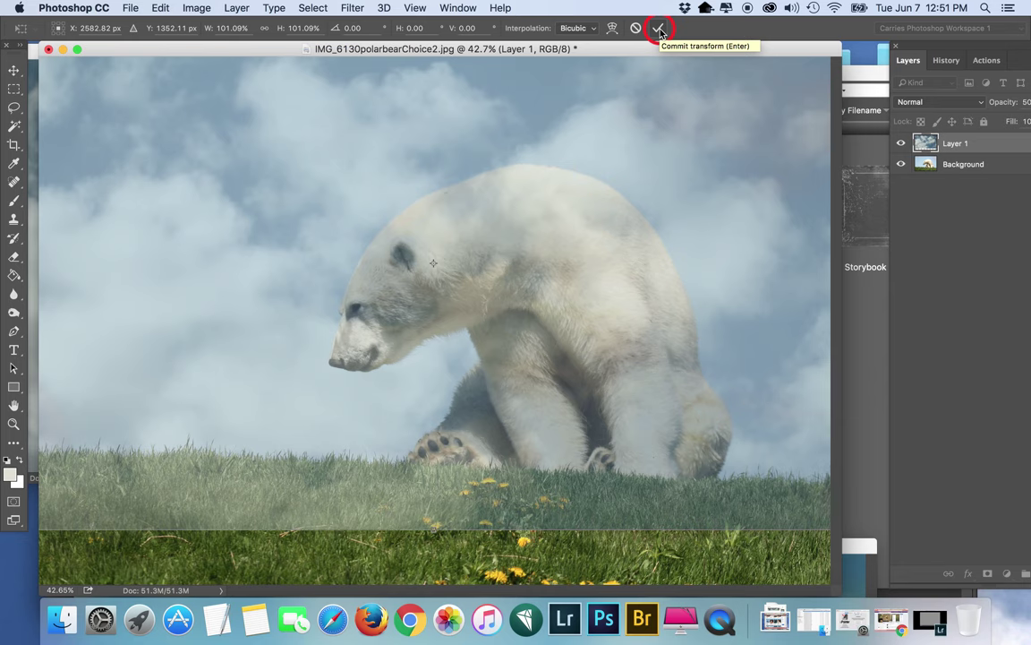
{"action": "double_click", "coordinate": [616, 143]}
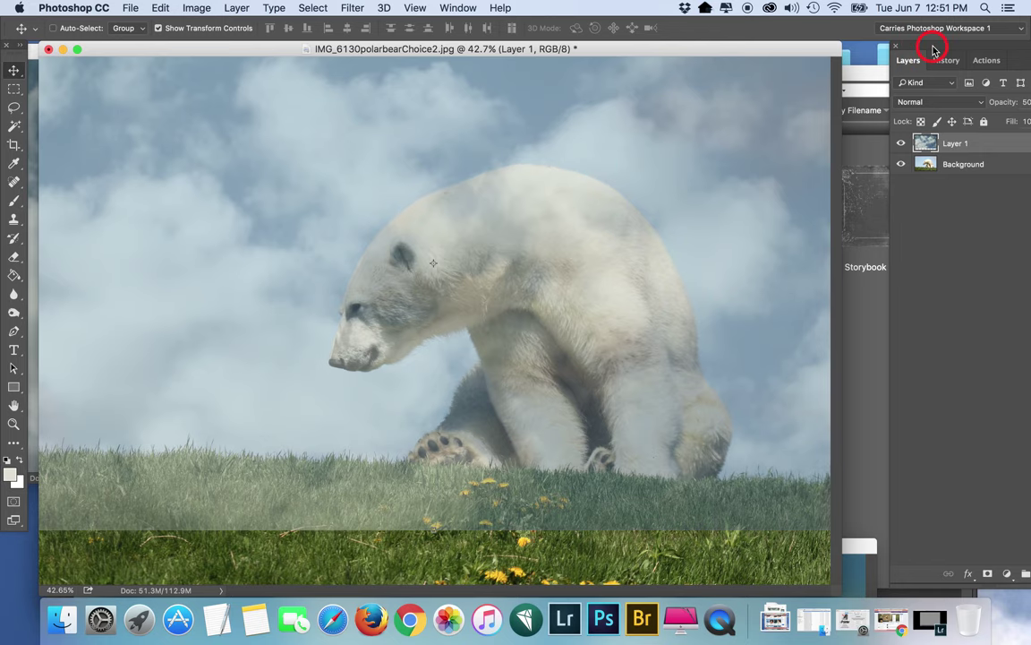
Dismiss the clipboard alert, minimise Adobe Bridge to the dock, and reposition the document window
{"action": "left_click_drag", "start_coordinate": [930, 46], "coordinate": [908, 43]}
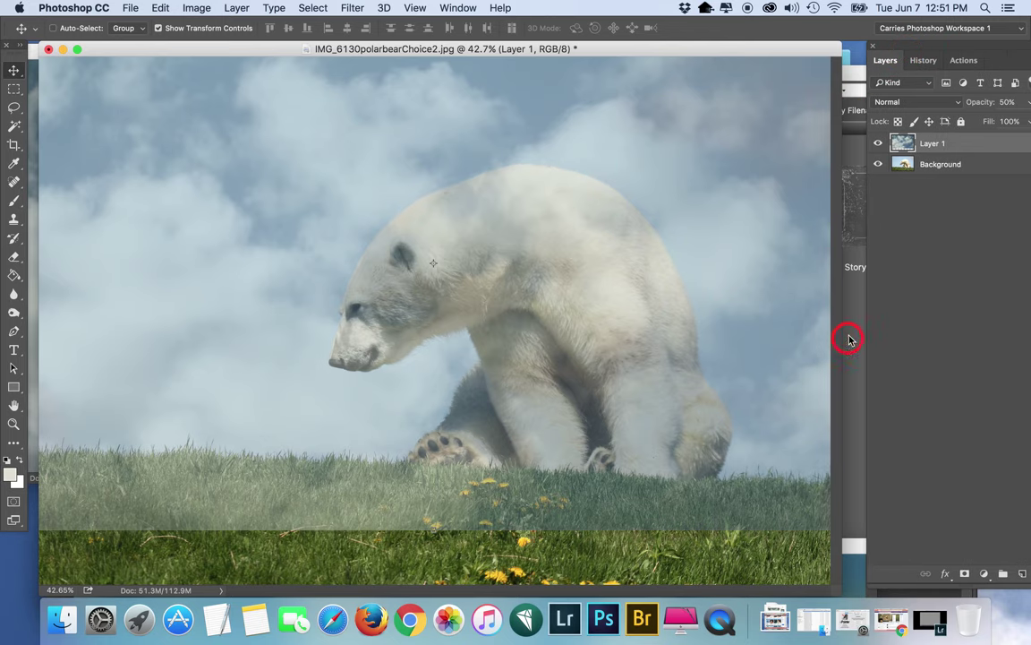
{"action": "left_click", "coordinate": [621, 221]}
{"action": "left_click", "coordinate": [867, 350]}
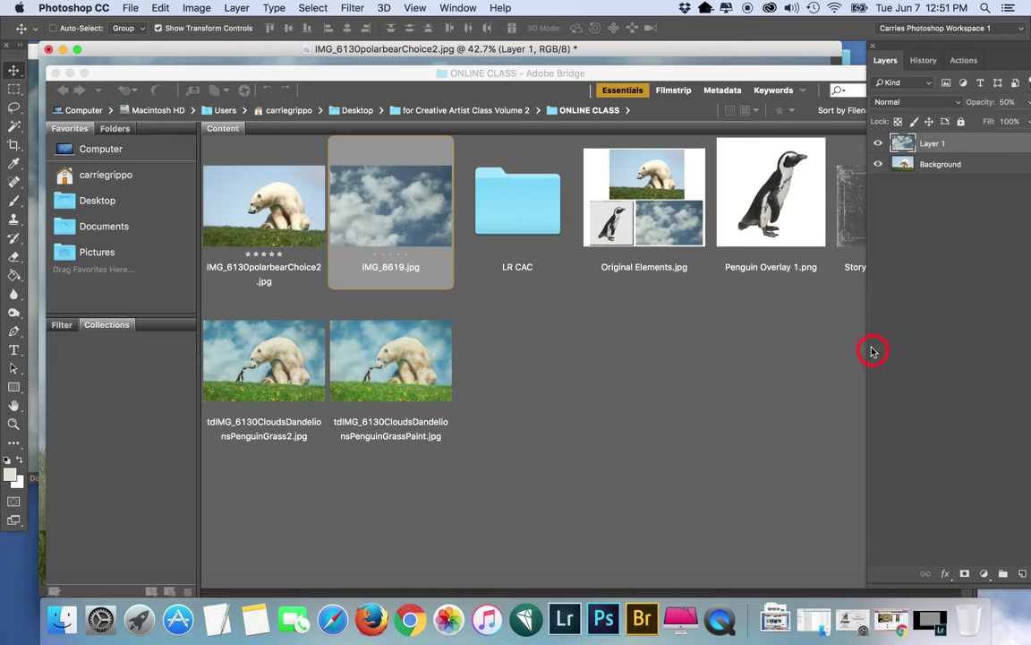
{"action": "left_click", "coordinate": [70, 73]}
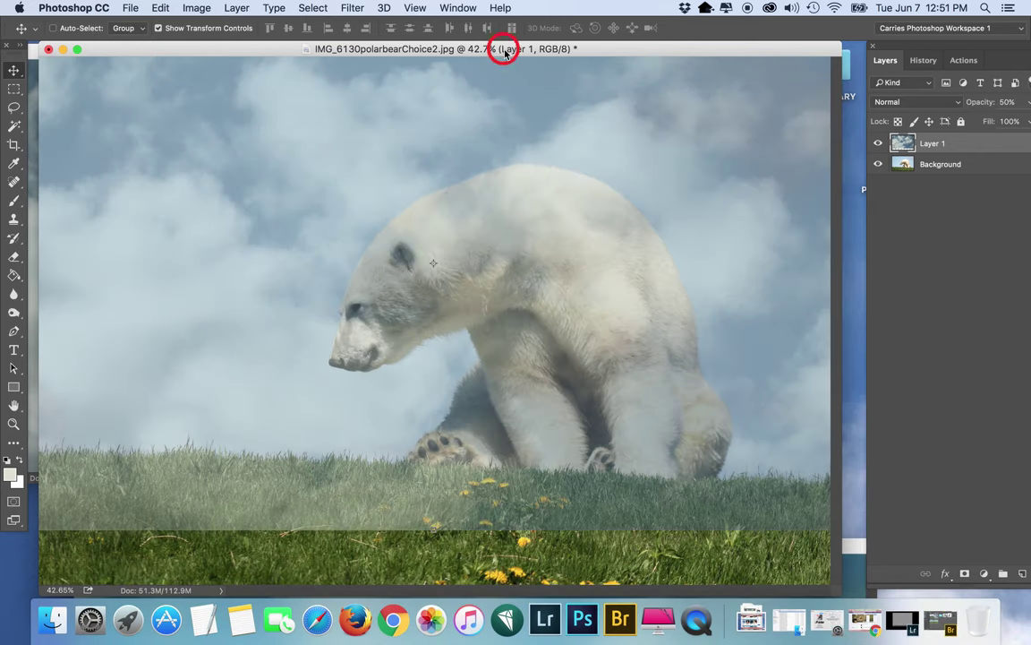
{"action": "mouse_move", "coordinate": [513, 49]}
{"action": "left_mouse_down"}
{"action": "mouse_move", "coordinate": [531, 61]}
{"action": "mouse_move", "coordinate": [527, 51]}
{"action": "left_mouse_up"}
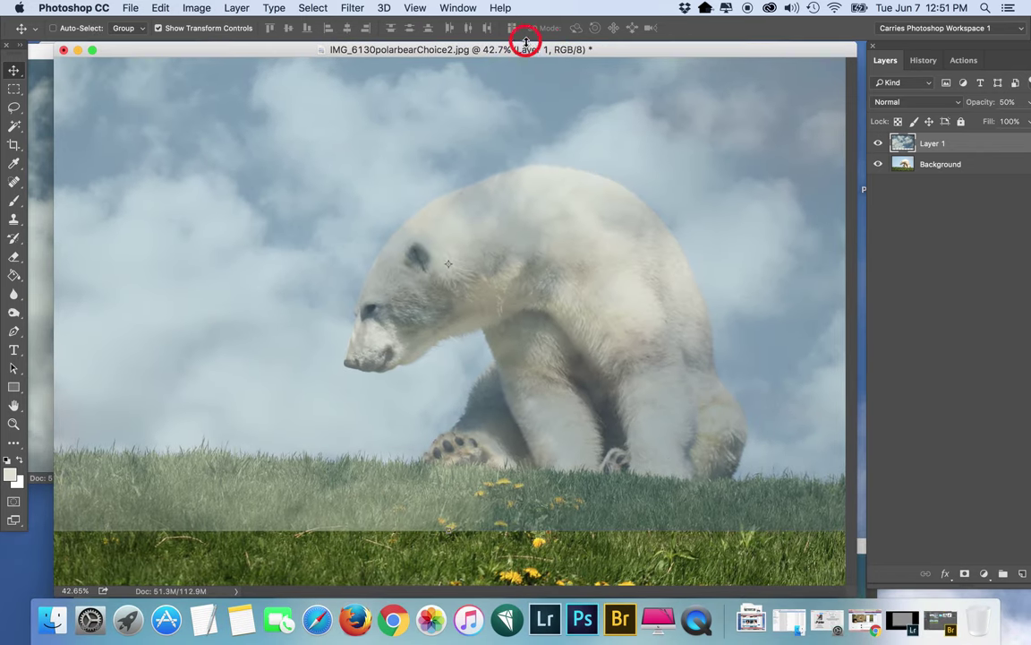
Hide Layer 1 and Magic Wand-select the Background's blue sky, adding the top-right patches
{"action": "left_click", "coordinate": [879, 143]}
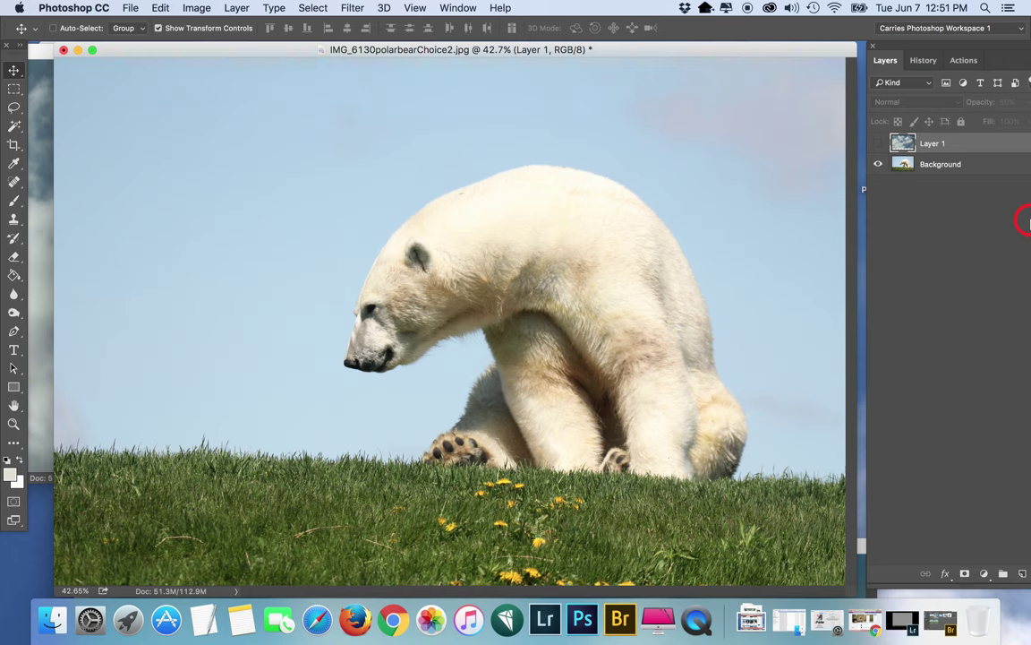
{"action": "left_click", "coordinate": [977, 170]}
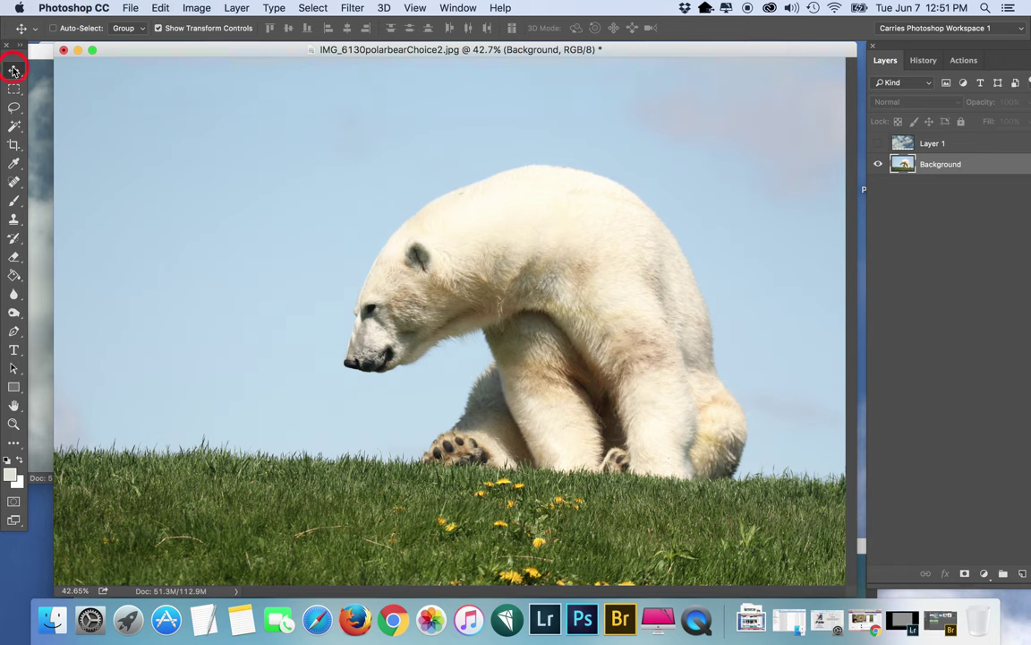
{"action": "left_click", "coordinate": [11, 126]}
{"action": "left_click_drag", "start_coordinate": [10, 126], "coordinate": [86, 142]}
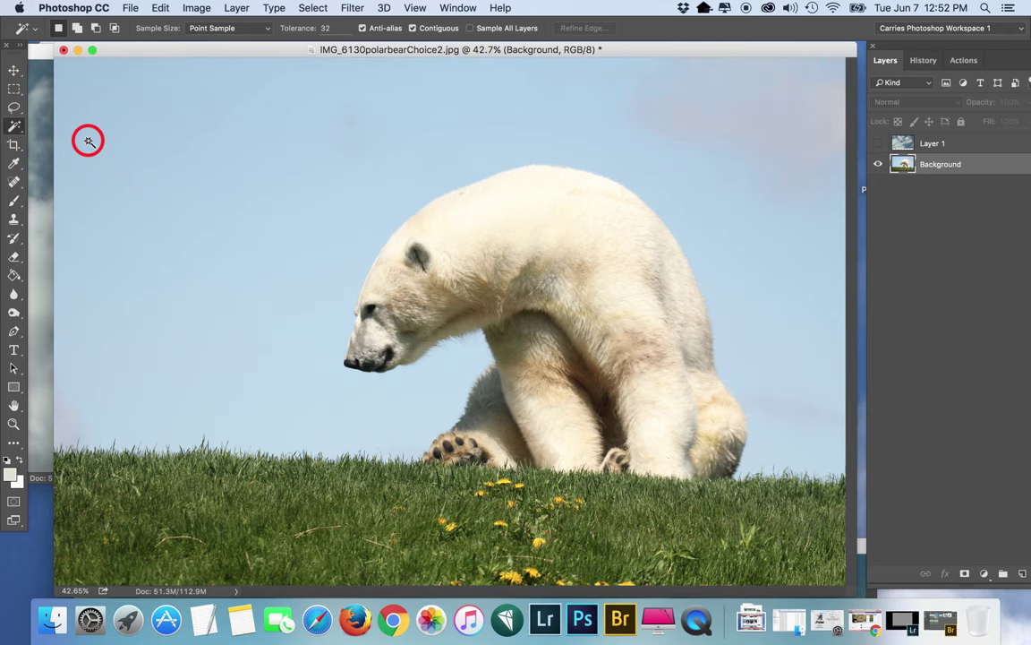
{"action": "left_click", "coordinate": [183, 156]}
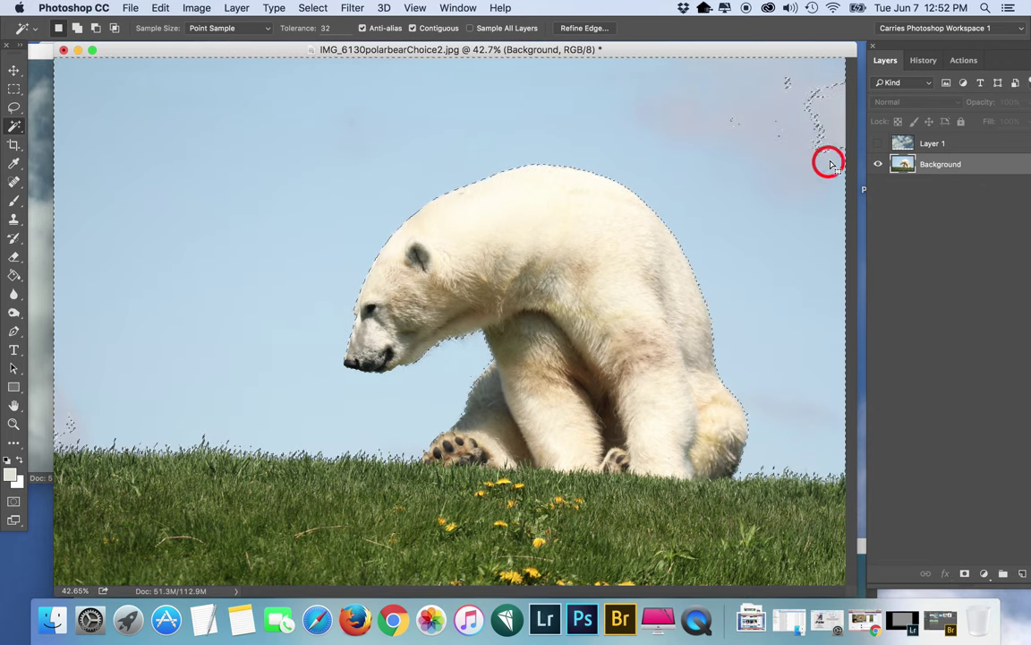
{"action": "left_click", "coordinate": [832, 112], "text": "shift"}
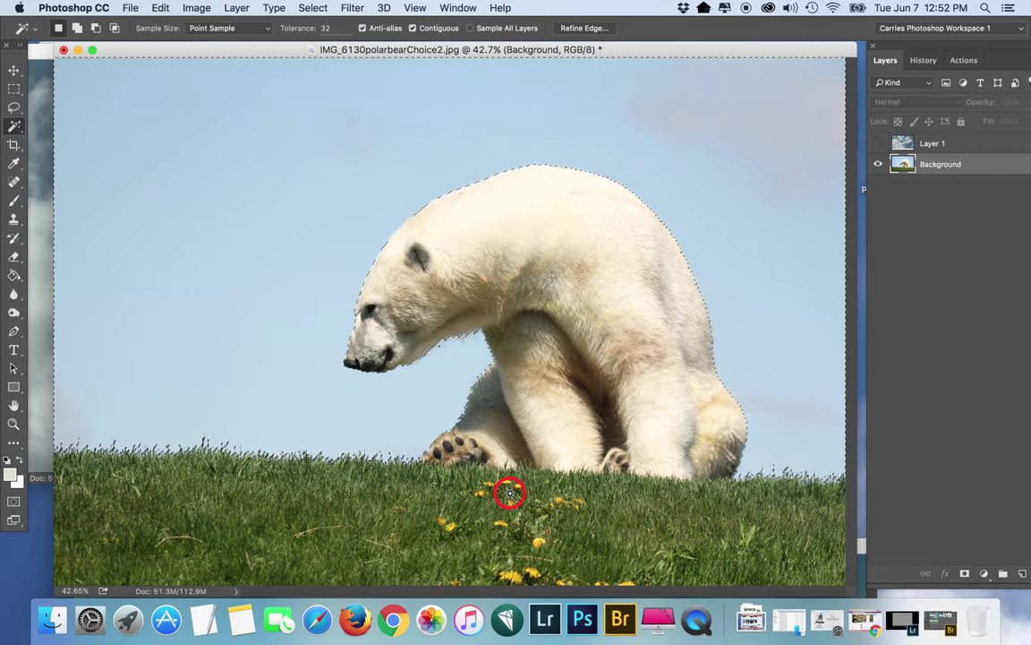
{"action": "key", "text": "super+plus"}
{"action": "key", "text": "super+plus"}
{"action": "scroll", "coordinate": [359, 497], "scroll_direction": "down", "scroll_amount": 5}
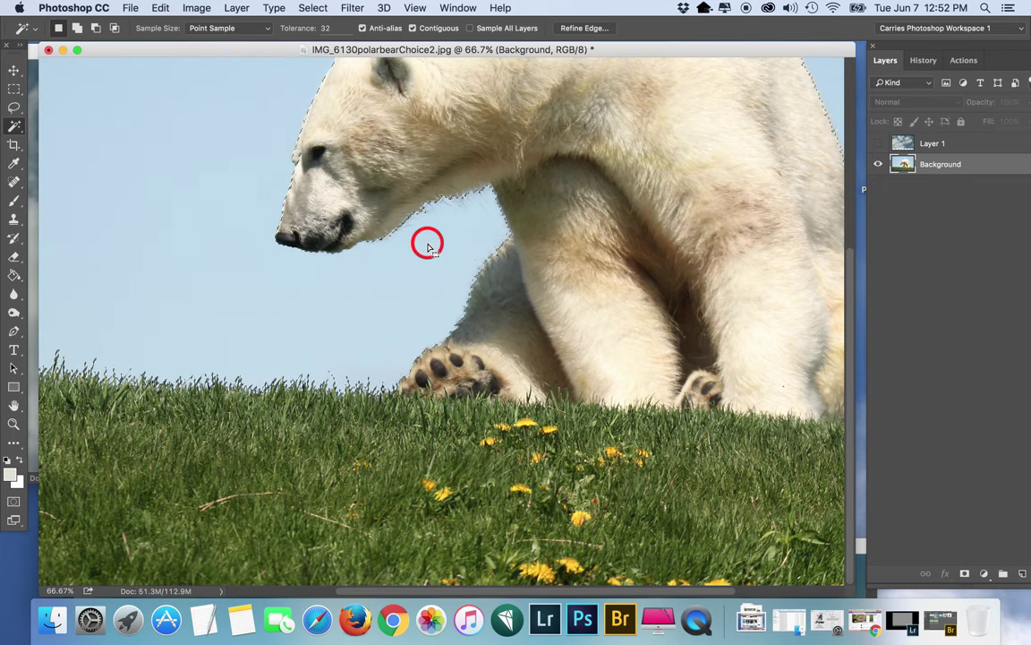
{"action": "left_click_drag", "start_coordinate": [396, 588], "coordinate": [134, 576]}
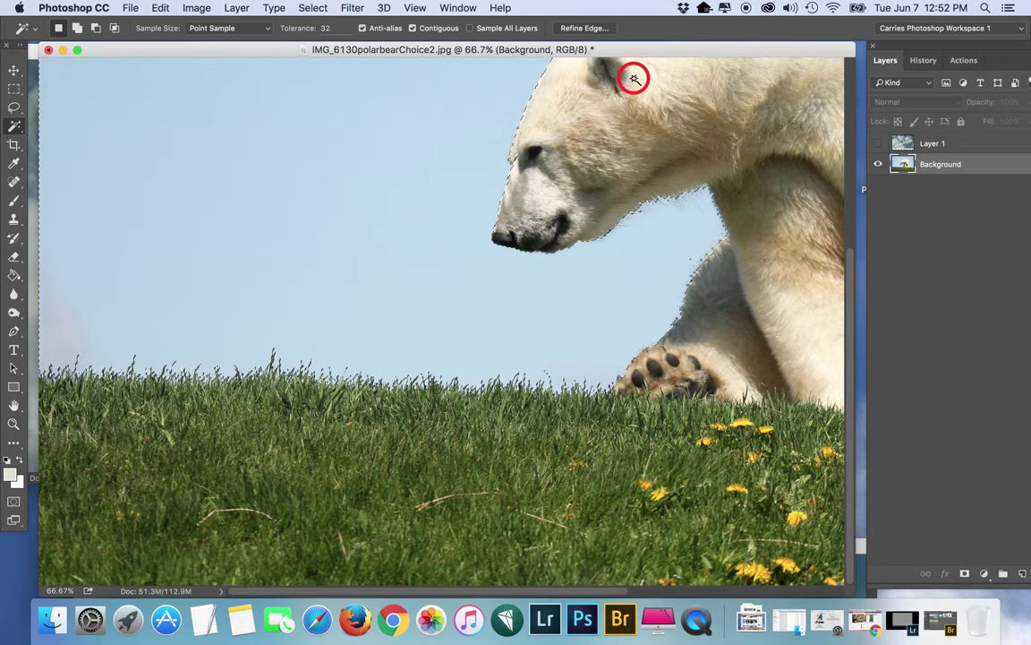
{"action": "scroll", "coordinate": [634, 78], "scroll_direction": "down", "scroll_amount": 3}
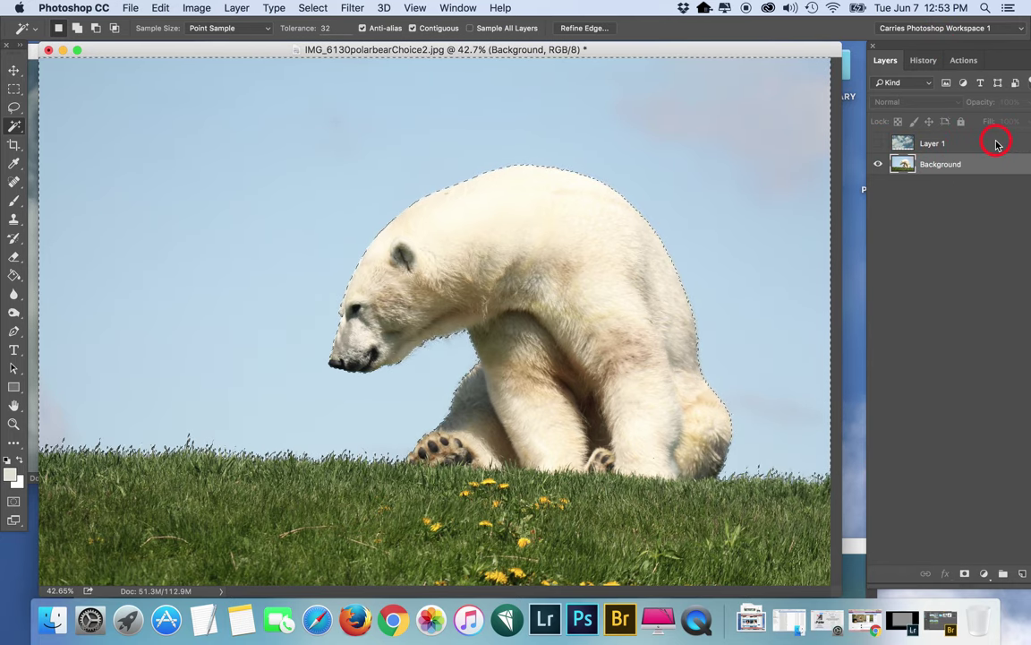
Select and show Layer 1, add a layer mask from the selection, then compare History states
{"action": "left_click", "coordinate": [931, 144]}
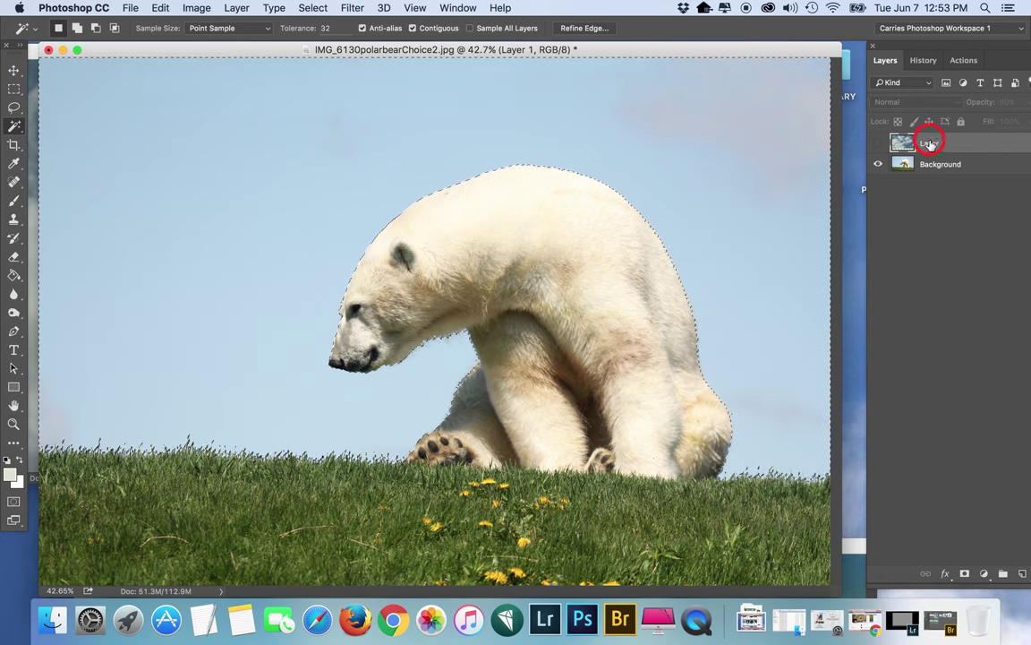
{"action": "left_click", "coordinate": [879, 144]}
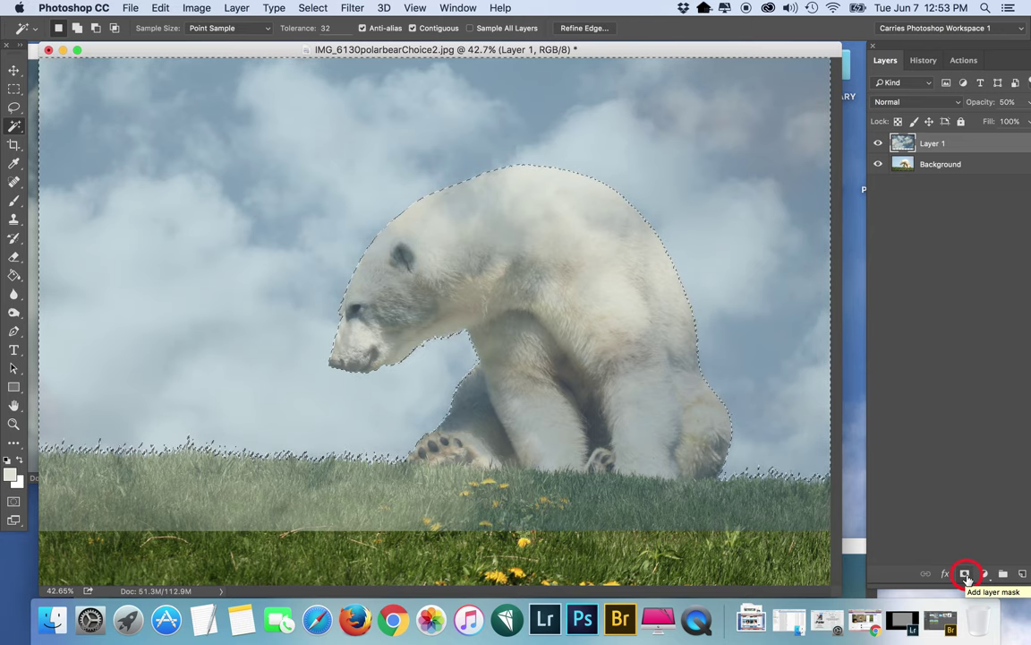
{"action": "left_click", "coordinate": [965, 575]}
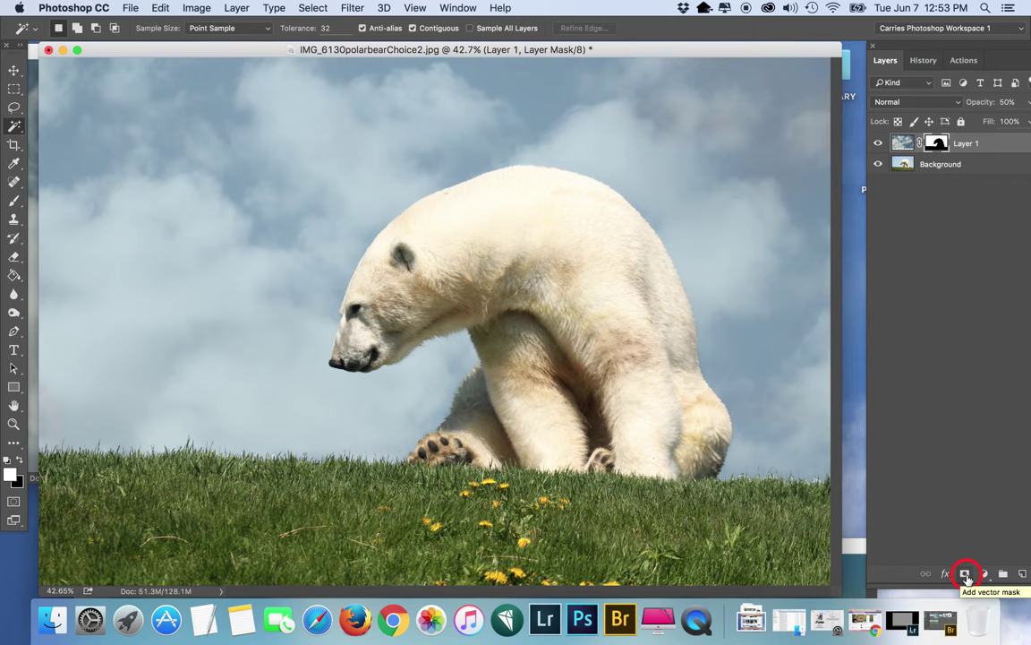
{"action": "left_click", "coordinate": [924, 60]}
{"action": "left_click", "coordinate": [945, 93]}
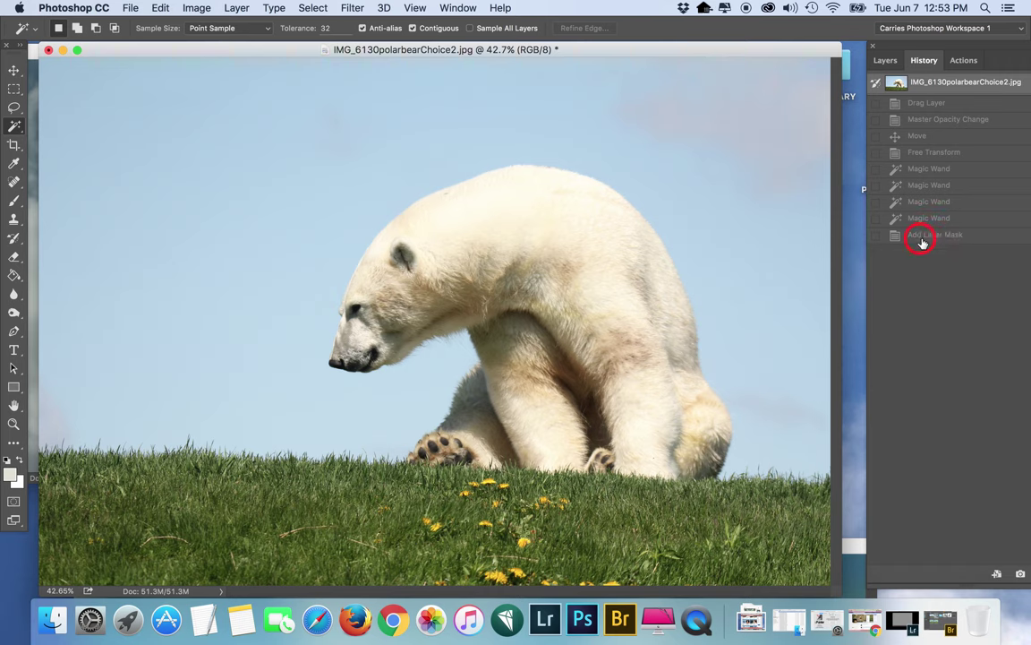
{"action": "left_click", "coordinate": [922, 240]}
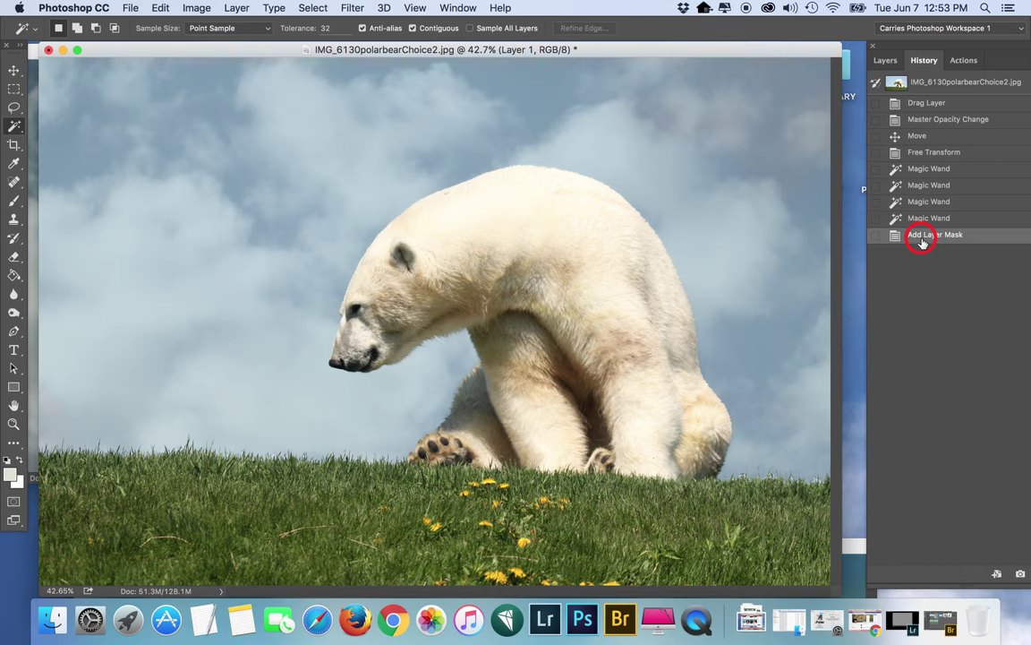
Set Layer 1's opacity to 70%, try 100%, then return it to 70%
{"action": "left_click", "coordinate": [886, 60]}
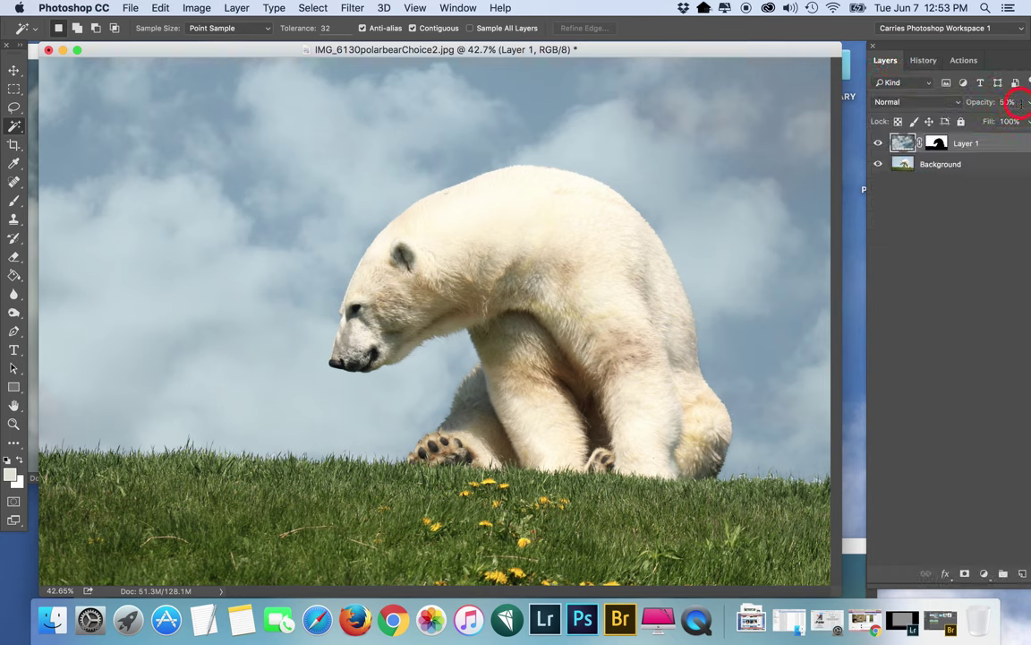
{"action": "left_click", "coordinate": [978, 101]}
{"action": "type", "text": "70"}
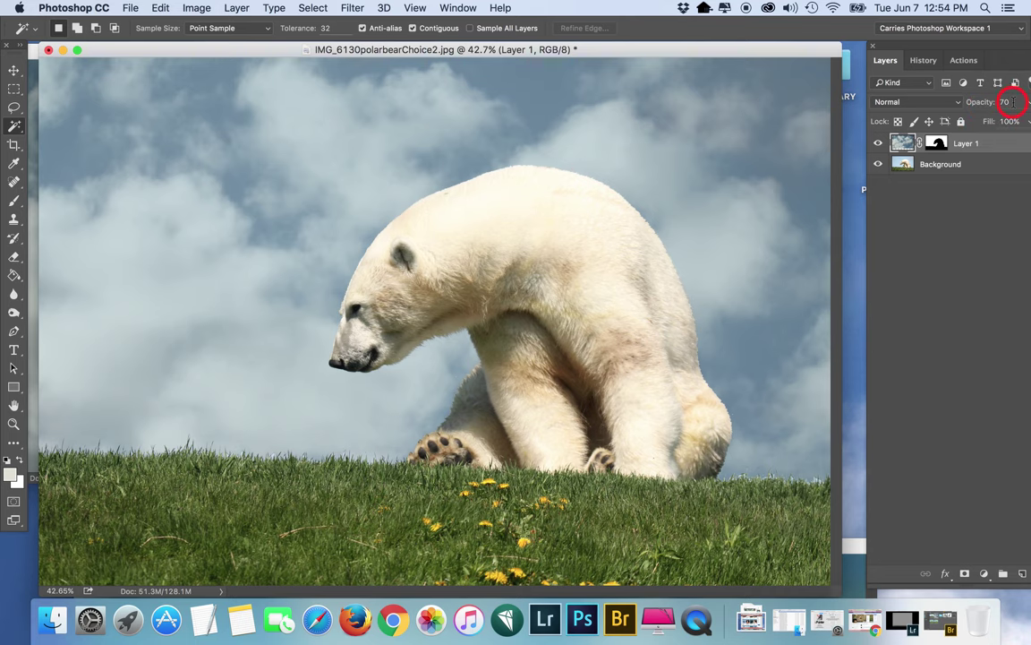
{"action": "key", "text": "Return"}
{"action": "type", "text": "100"}
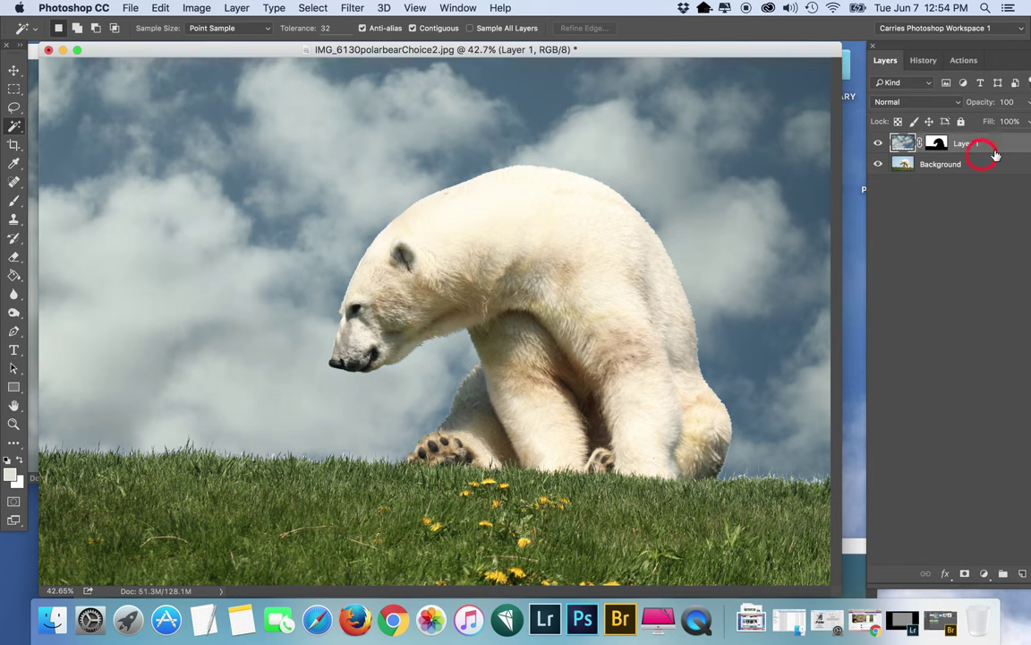
{"action": "double_click", "coordinate": [1013, 100]}
{"action": "type", "text": "70"}
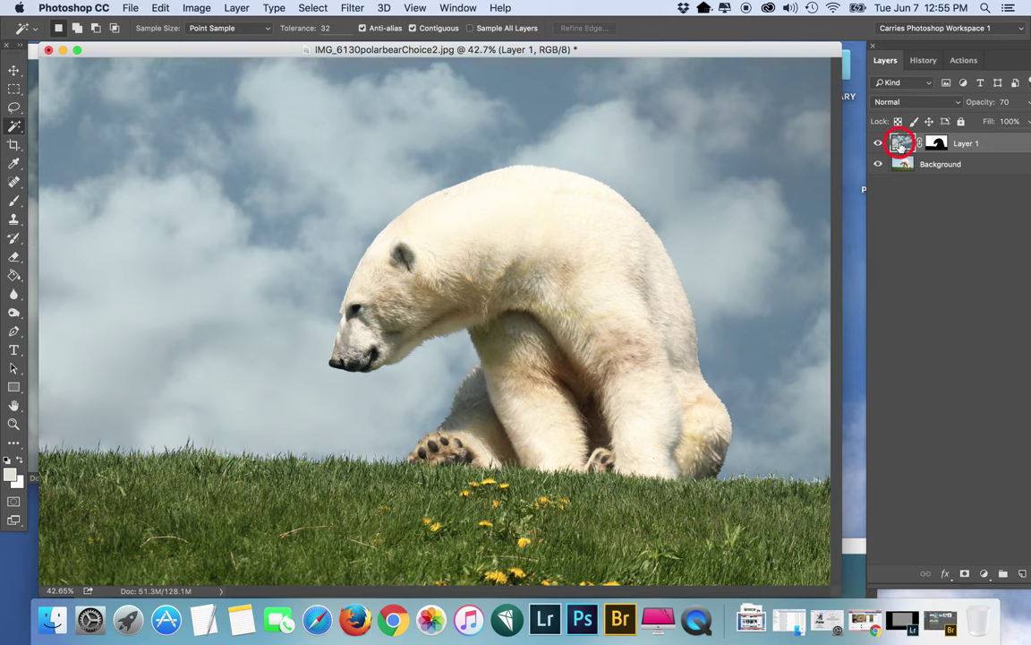
Choose the Brush tool with white as foreground colour and zoom to 100%
{"action": "left_click", "coordinate": [14, 202]}
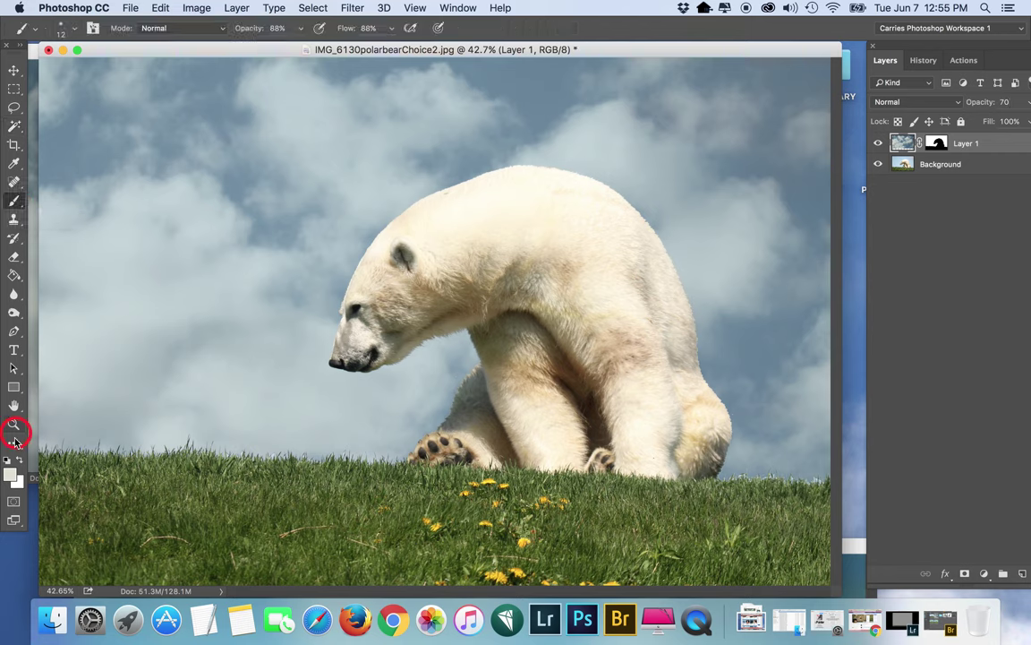
{"action": "left_click", "coordinate": [11, 474]}
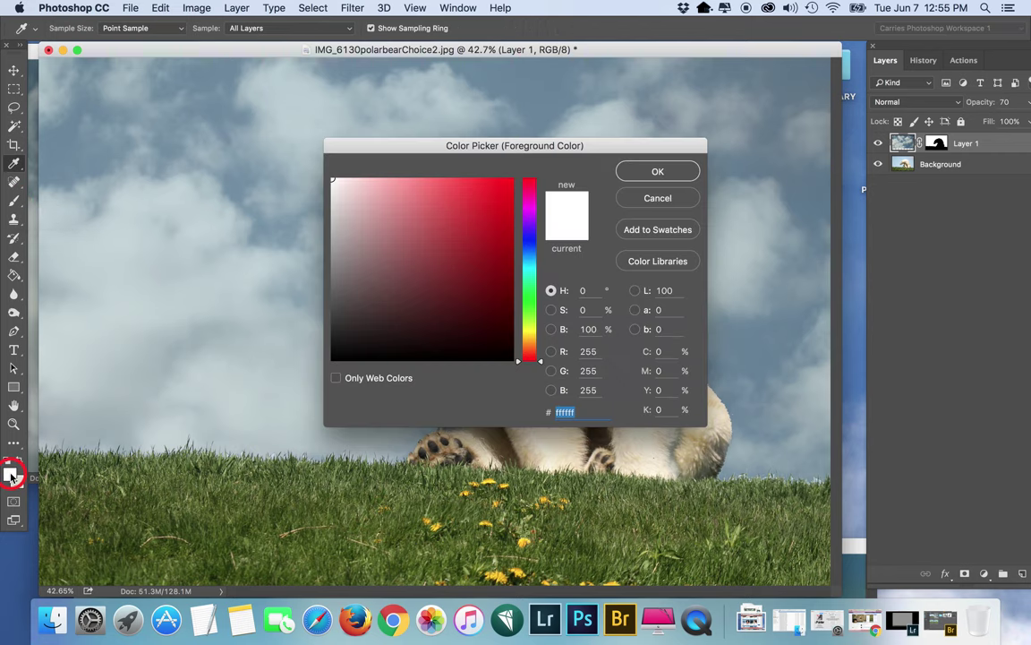
{"action": "left_click", "coordinate": [613, 234]}
{"action": "left_click", "coordinate": [658, 173]}
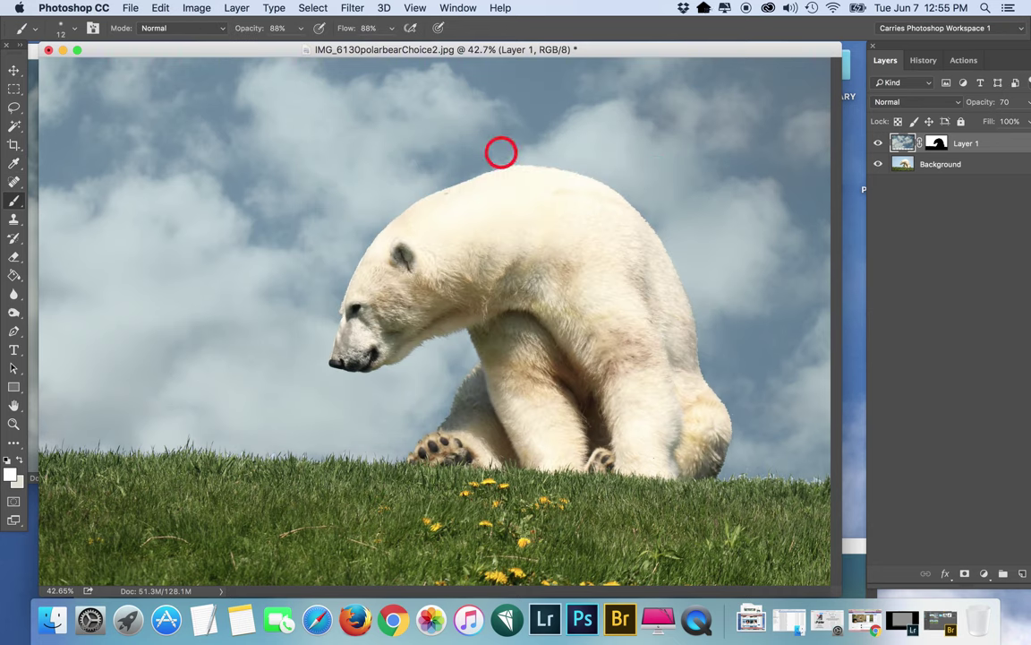
{"action": "key", "text": "super+1"}
Set the brush to 15 px size and 0% hardness in the brush picker
{"action": "left_click", "coordinate": [74, 30]}
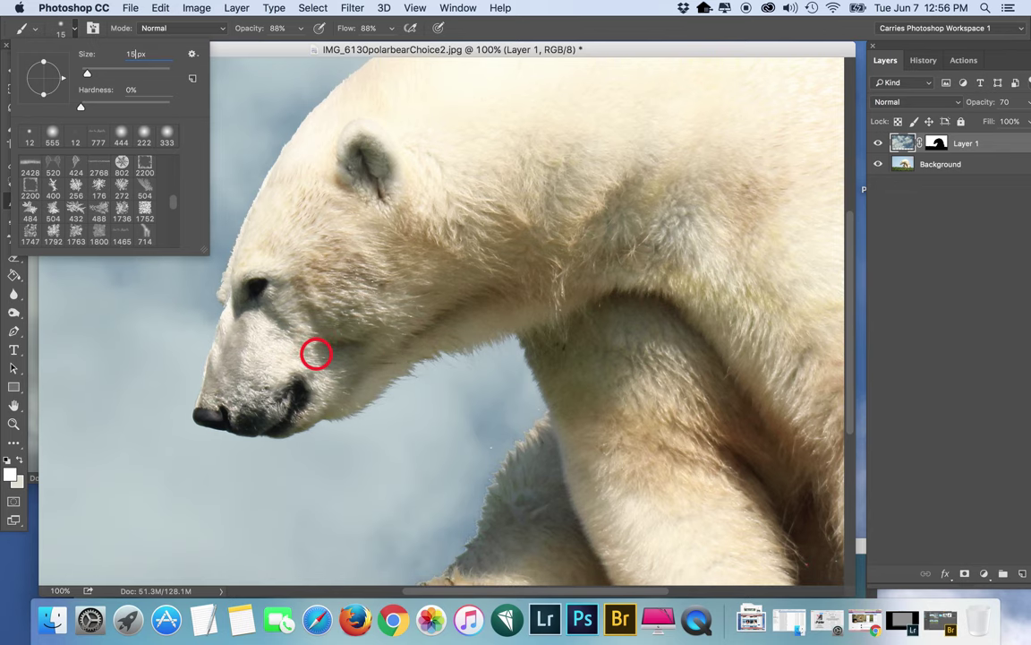
{"action": "scroll", "coordinate": [316, 354], "scroll_direction": "down", "scroll_amount": 5}
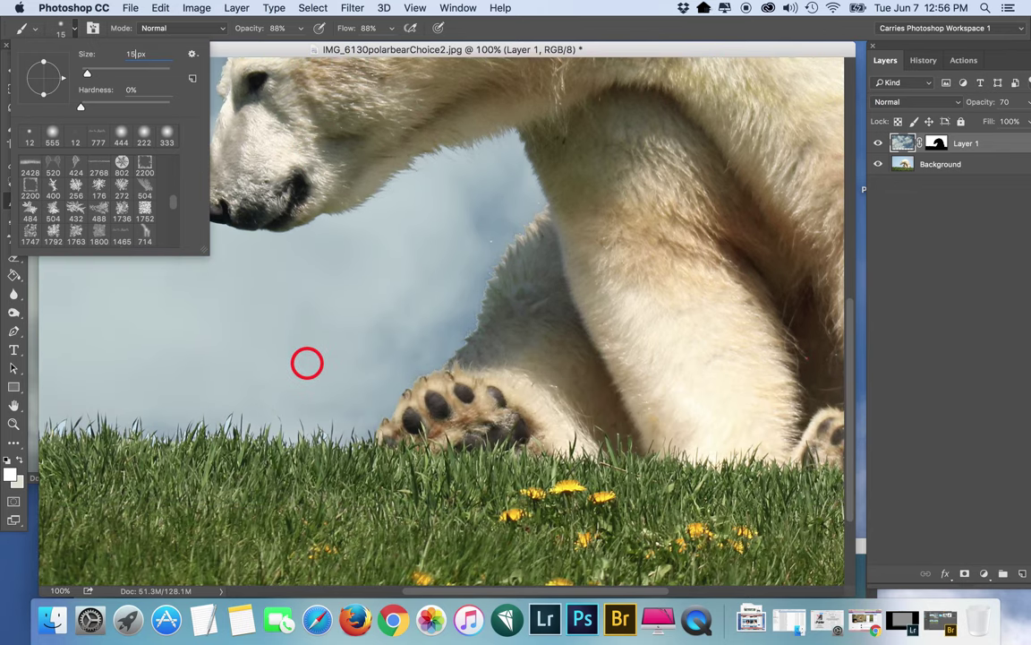
{"action": "left_click_drag", "start_coordinate": [491, 587], "coordinate": [207, 566]}
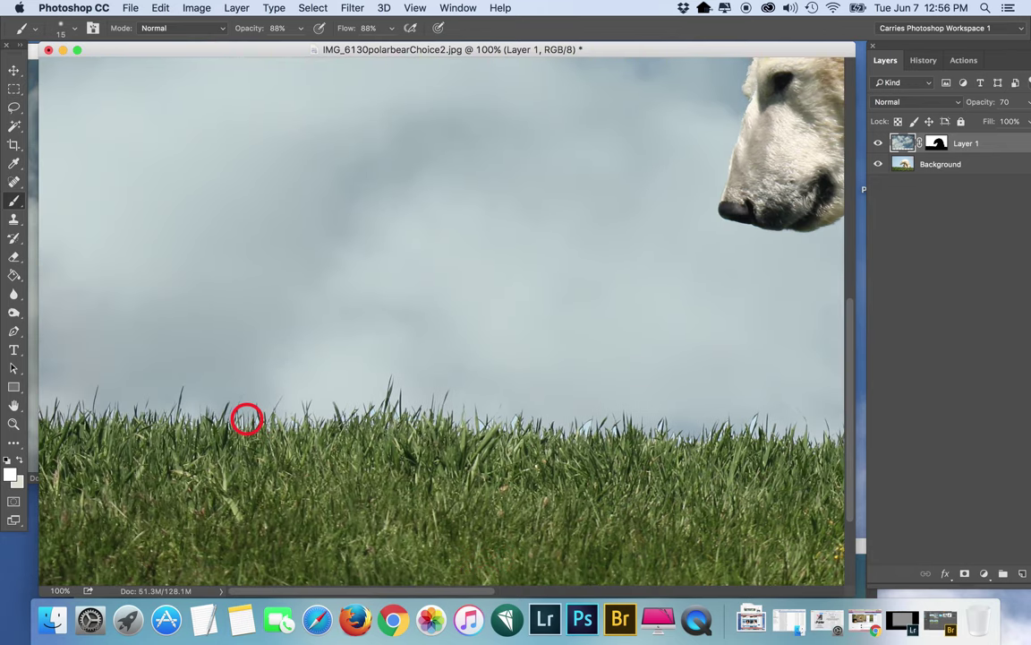
{"action": "scroll", "coordinate": [246, 419], "scroll_direction": "up", "scroll_amount": 2}
{"action": "scroll", "coordinate": [356, 528], "scroll_direction": "down", "scroll_amount": 5}
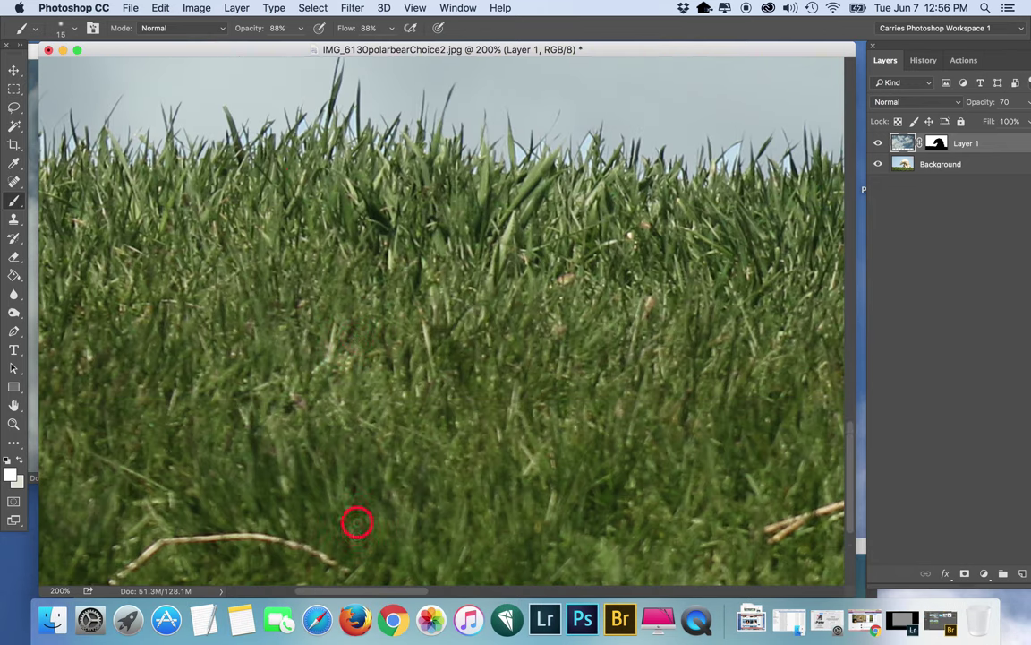
{"action": "left_click_drag", "start_coordinate": [375, 595], "coordinate": [277, 593]}
{"action": "scroll", "coordinate": [238, 502], "scroll_direction": "up", "scroll_amount": 2}
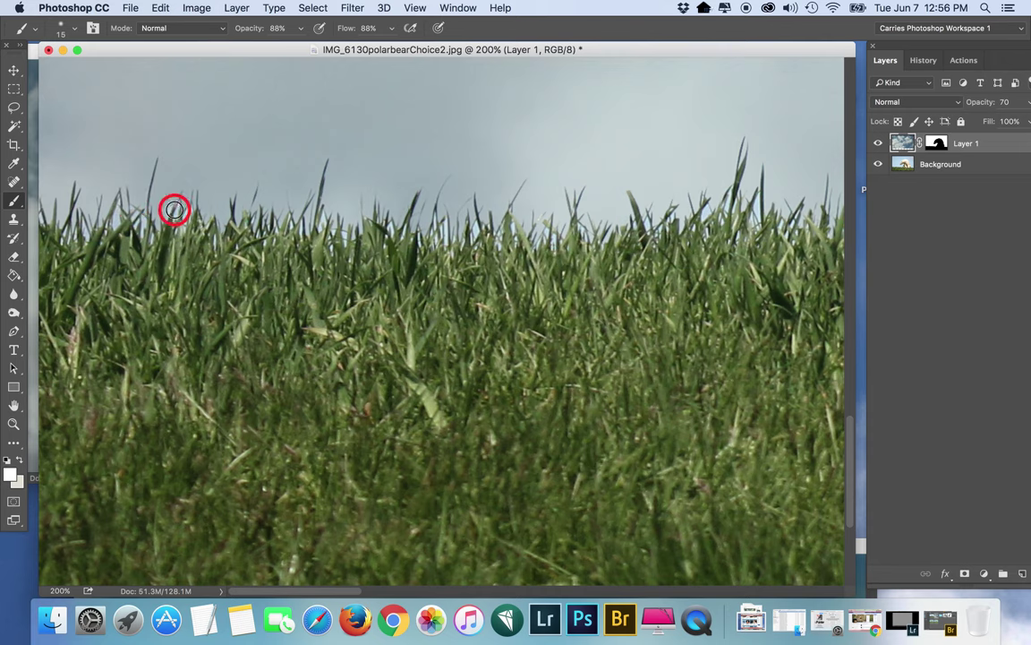
Switch the foreground to near-black, paint above the grass tips, and target Layer 1's mask
{"action": "left_click_drag", "start_coordinate": [129, 205], "coordinate": [192, 209]}
{"action": "key", "text": "super+z"}
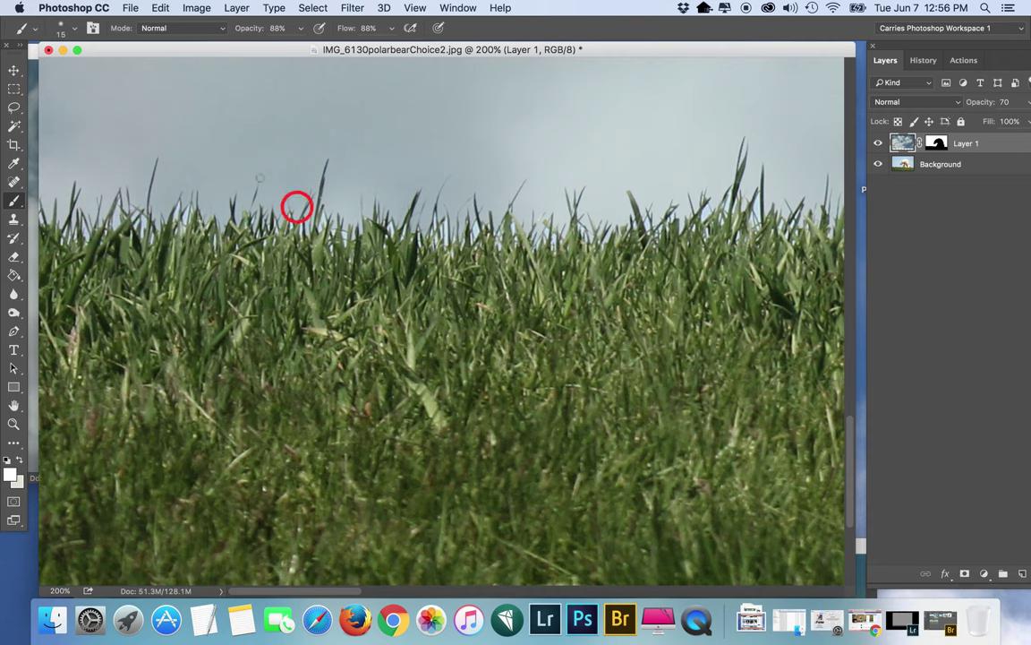
{"action": "left_click", "coordinate": [21, 460]}
{"action": "left_click", "coordinate": [10, 472]}
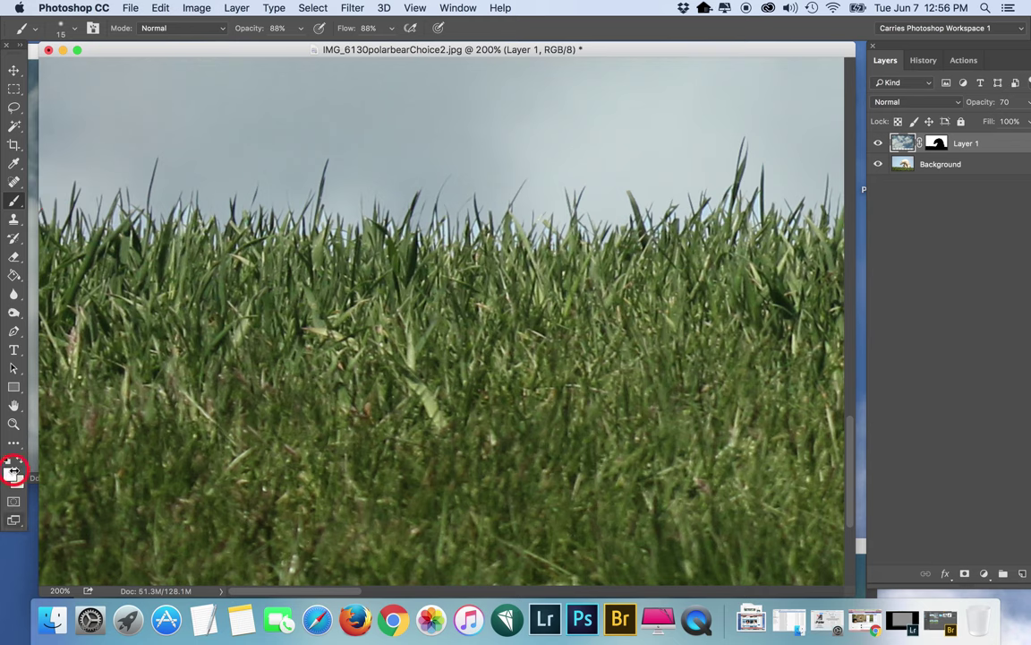
{"action": "left_click", "coordinate": [340, 361]}
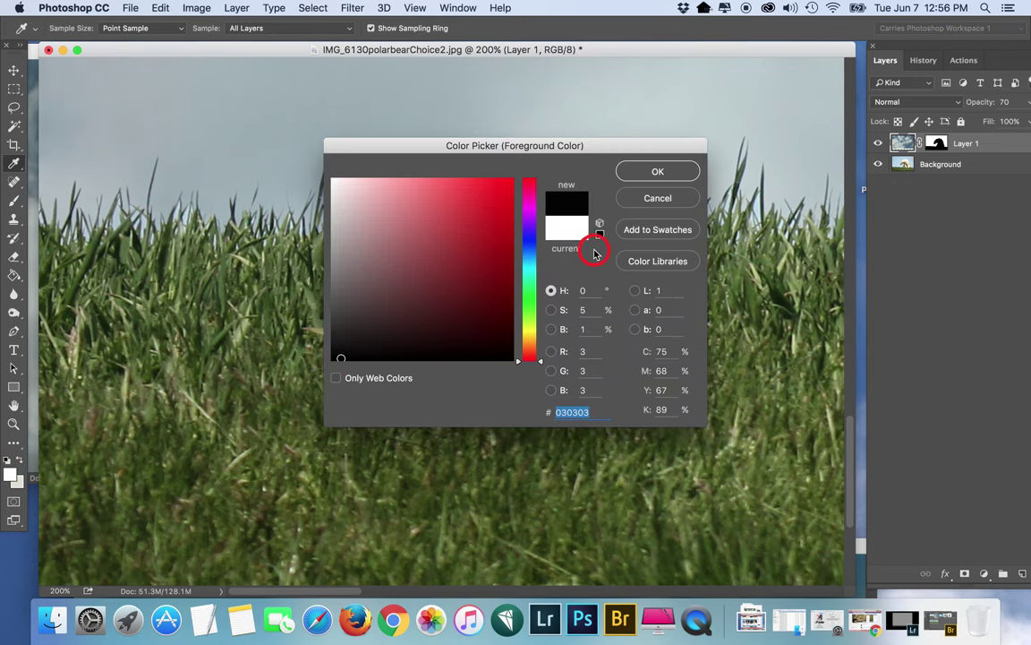
{"action": "left_click", "coordinate": [658, 171]}
{"action": "key", "text": "b"}
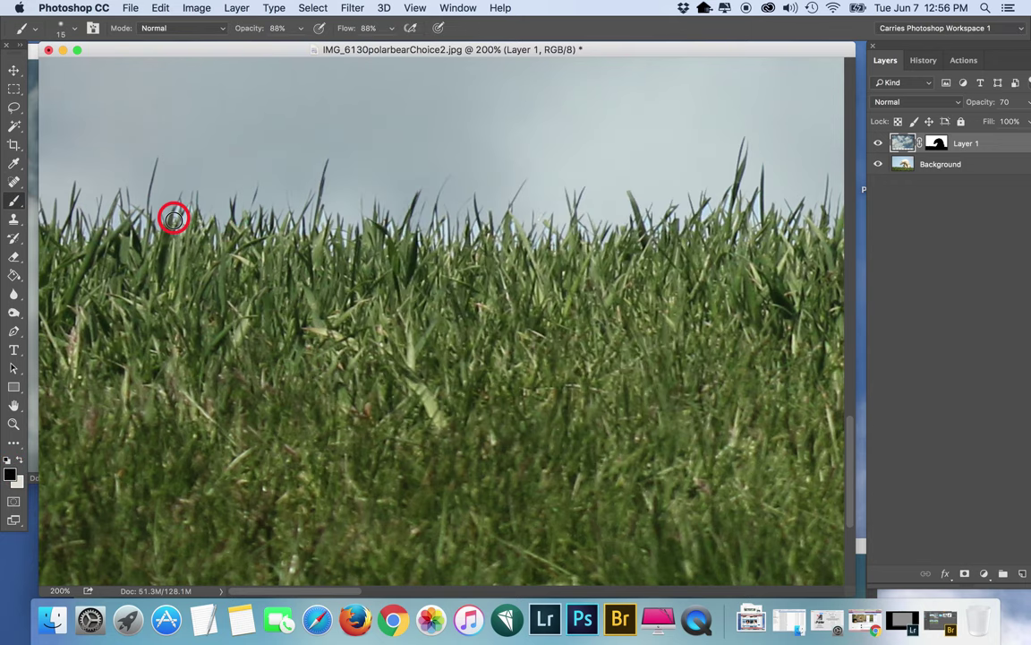
{"action": "mouse_move", "coordinate": [188, 218]}
{"action": "left_mouse_down"}
{"action": "mouse_move", "coordinate": [172, 287]}
{"action": "mouse_move", "coordinate": [75, 336]}
{"action": "left_mouse_up"}
{"action": "left_click_drag", "start_coordinate": [767, 55], "coordinate": [763, 57]}
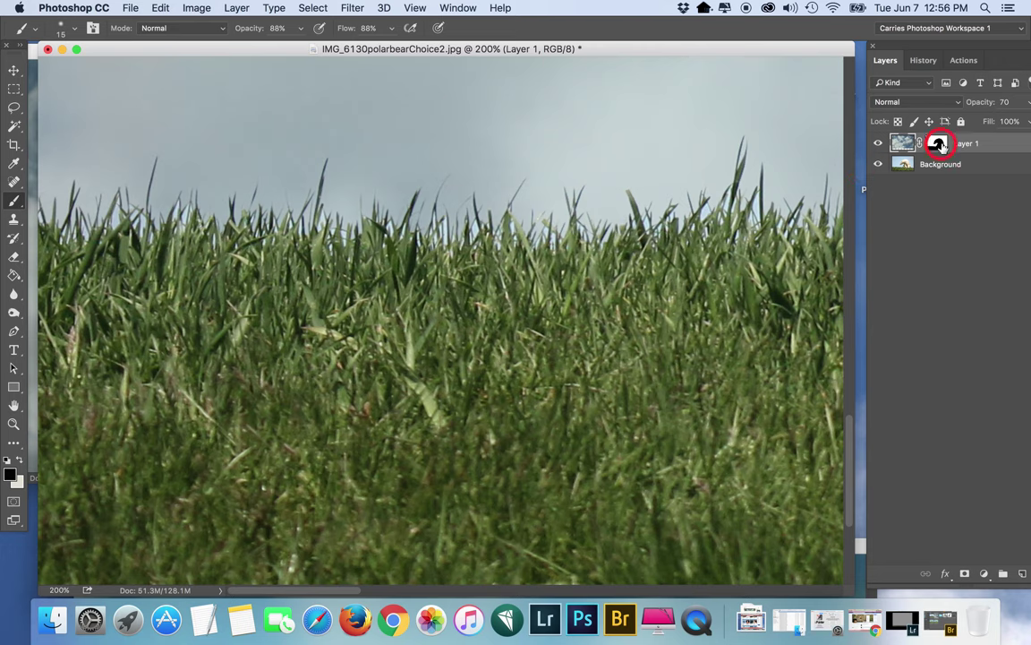
{"action": "left_click", "coordinate": [936, 143]}
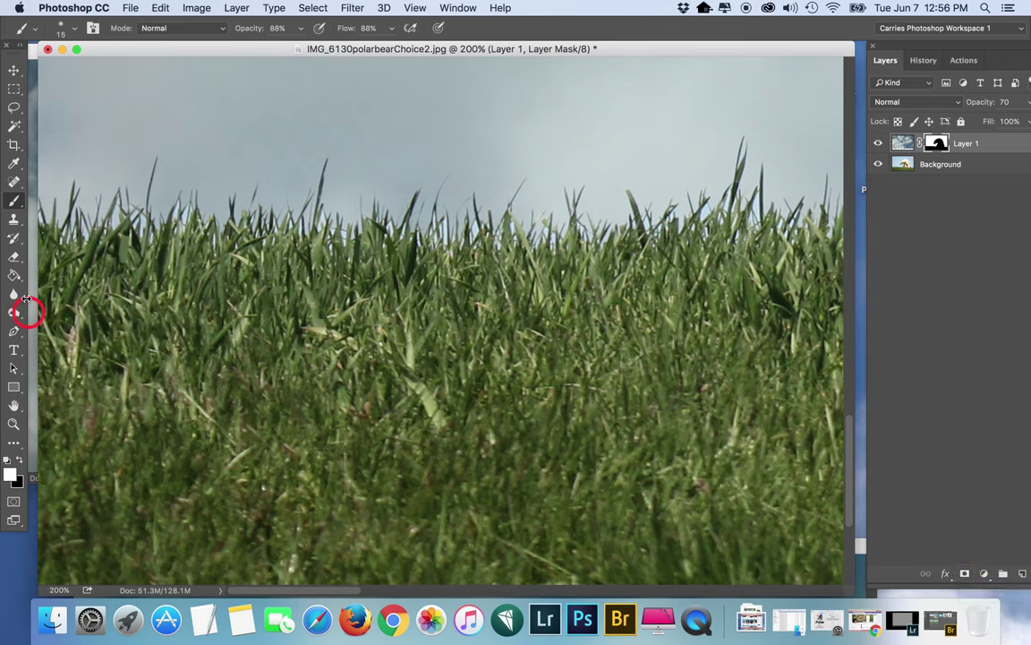
Paint out the pale halo patches along the grass tips on Layer 1's mask, working left across the hill
{"action": "mouse_move", "coordinate": [157, 199]}
{"action": "left_mouse_down"}
{"action": "mouse_move", "coordinate": [179, 223]}
{"action": "mouse_move", "coordinate": [200, 209]}
{"action": "mouse_move", "coordinate": [141, 202]}
{"action": "mouse_move", "coordinate": [179, 207]}
{"action": "mouse_move", "coordinate": [182, 223]}
{"action": "mouse_move", "coordinate": [199, 225]}
{"action": "mouse_move", "coordinate": [46, 218]}
{"action": "mouse_move", "coordinate": [426, 352]}
{"action": "left_mouse_up"}
{"action": "mouse_move", "coordinate": [446, 243]}
{"action": "left_mouse_down"}
{"action": "mouse_move", "coordinate": [431, 217]}
{"action": "mouse_move", "coordinate": [491, 242]}
{"action": "mouse_move", "coordinate": [550, 221]}
{"action": "mouse_move", "coordinate": [546, 230]}
{"action": "mouse_move", "coordinate": [539, 211]}
{"action": "mouse_move", "coordinate": [553, 504]}
{"action": "left_mouse_up"}
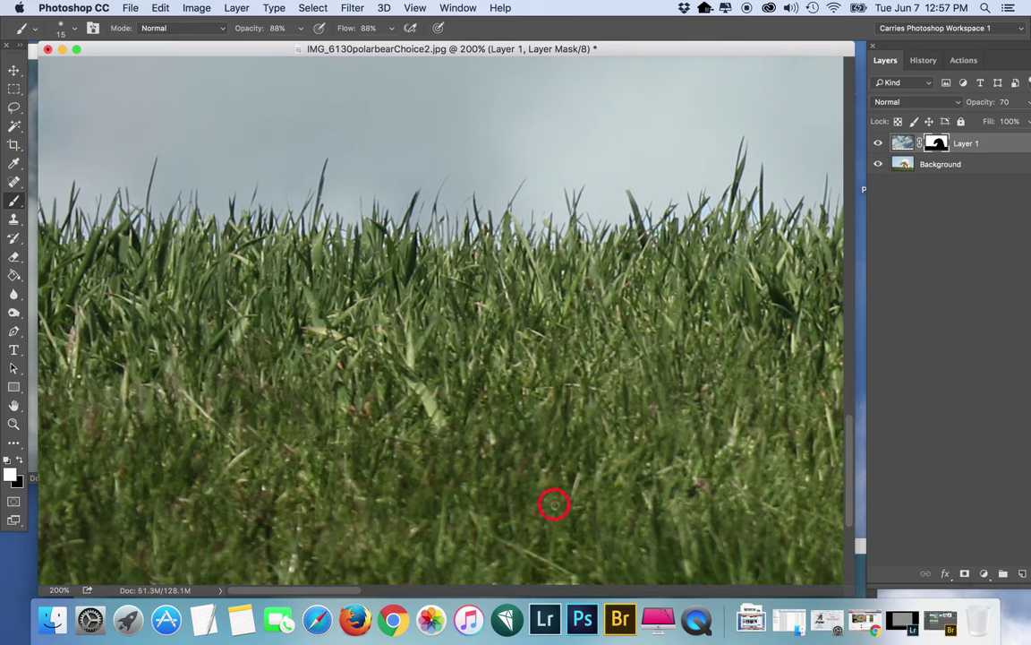
{"action": "left_click_drag", "start_coordinate": [291, 592], "coordinate": [402, 593]}
{"action": "mouse_move", "coordinate": [308, 228]}
{"action": "left_mouse_down"}
{"action": "mouse_move", "coordinate": [271, 230]}
{"action": "mouse_move", "coordinate": [270, 240]}
{"action": "mouse_move", "coordinate": [247, 226]}
{"action": "mouse_move", "coordinate": [510, 225]}
{"action": "mouse_move", "coordinate": [519, 238]}
{"action": "mouse_move", "coordinate": [444, 250]}
{"action": "mouse_move", "coordinate": [457, 247]}
{"action": "mouse_move", "coordinate": [283, 21]}
{"action": "left_mouse_up"}
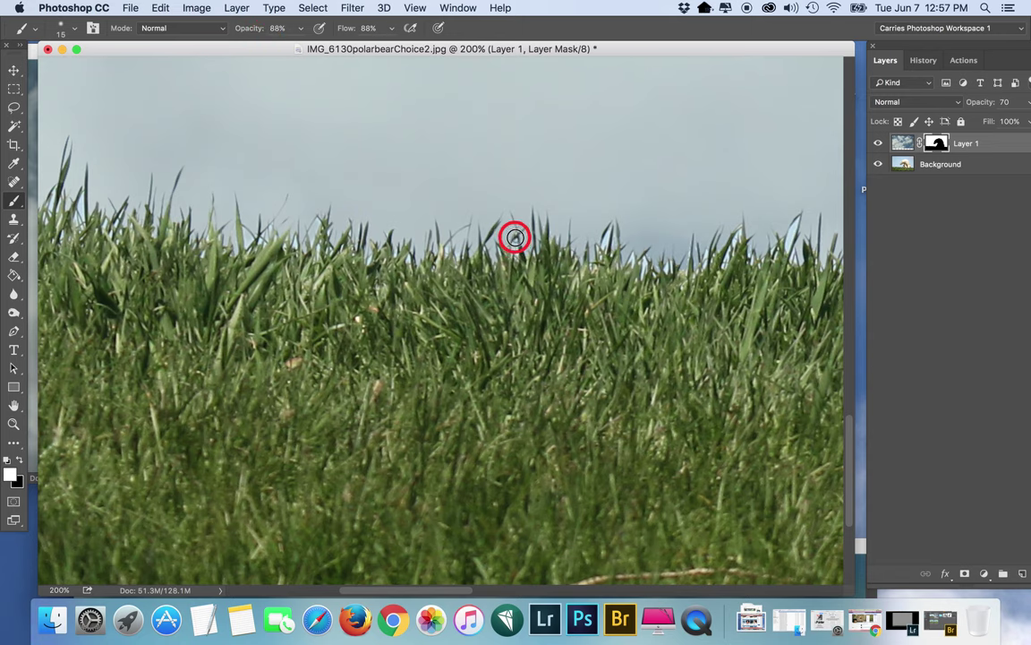
{"action": "left_click_drag", "start_coordinate": [452, 591], "coordinate": [517, 593]}
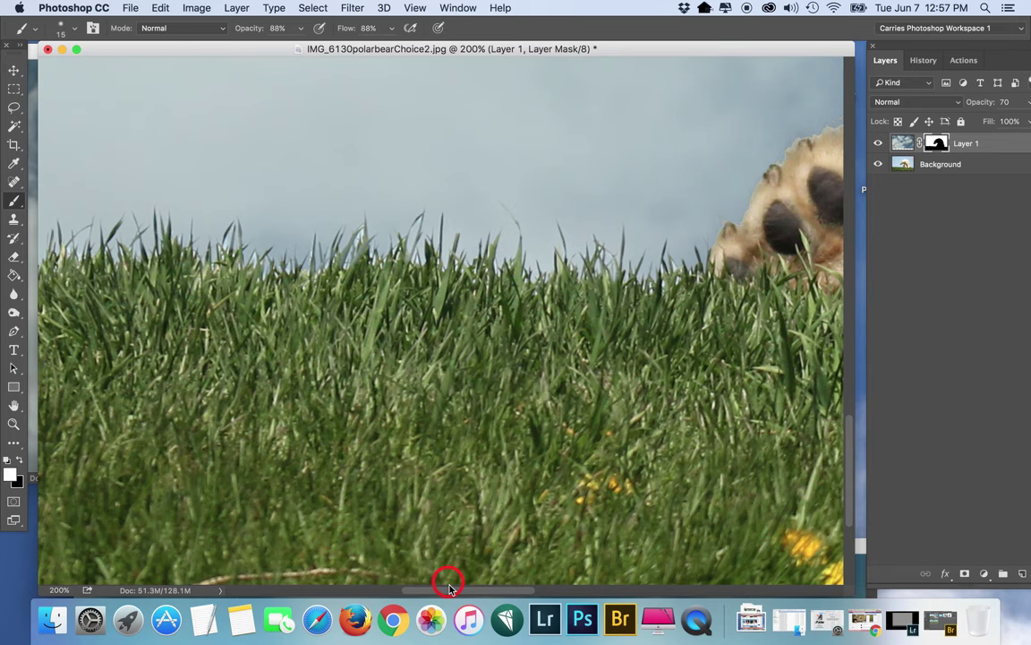
{"action": "left_click_drag", "start_coordinate": [448, 594], "coordinate": [502, 594]}
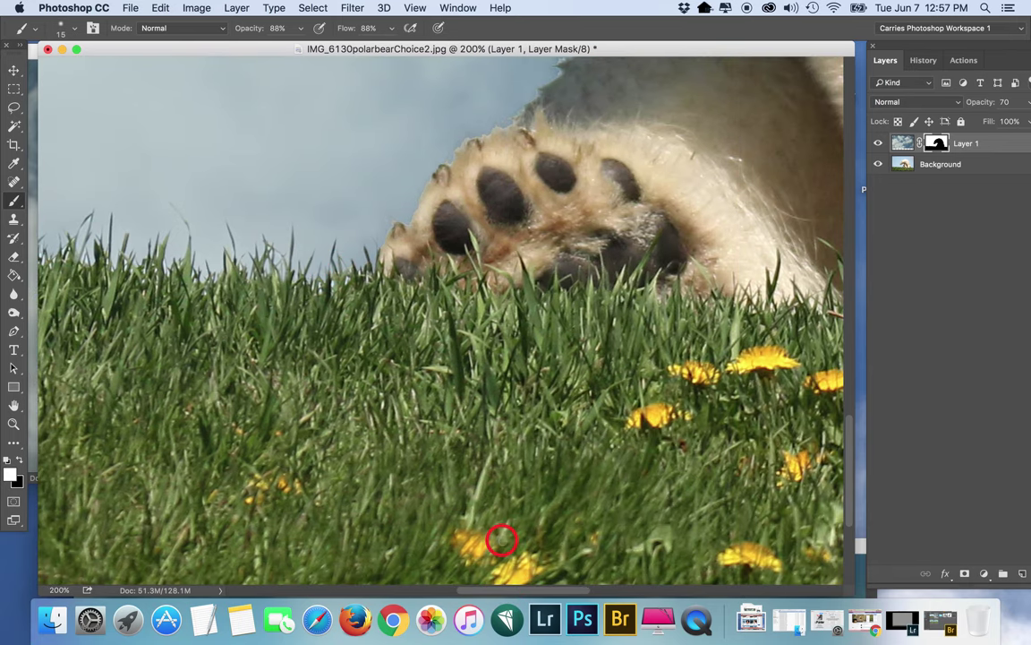
Scroll right and brush the mask along the bear's lower edge where it meets grass and sky
{"action": "left_click_drag", "start_coordinate": [504, 590], "coordinate": [770, 591]}
{"action": "mouse_move", "coordinate": [337, 354]}
{"action": "left_mouse_down"}
{"action": "mouse_move", "coordinate": [362, 310]}
{"action": "mouse_move", "coordinate": [359, 349]}
{"action": "mouse_move", "coordinate": [444, 334]}
{"action": "mouse_move", "coordinate": [466, 358]}
{"action": "mouse_move", "coordinate": [481, 345]}
{"action": "mouse_move", "coordinate": [468, 363]}
{"action": "mouse_move", "coordinate": [450, 311]}
{"action": "mouse_move", "coordinate": [432, 345]}
{"action": "mouse_move", "coordinate": [413, 333]}
{"action": "mouse_move", "coordinate": [441, 333]}
{"action": "mouse_move", "coordinate": [383, 349]}
{"action": "mouse_move", "coordinate": [404, 299]}
{"action": "mouse_move", "coordinate": [381, 332]}
{"action": "mouse_move", "coordinate": [388, 306]}
{"action": "mouse_move", "coordinate": [364, 333]}
{"action": "mouse_move", "coordinate": [355, 321]}
{"action": "mouse_move", "coordinate": [342, 333]}
{"action": "mouse_move", "coordinate": [350, 320]}
{"action": "mouse_move", "coordinate": [380, 370]}
{"action": "mouse_move", "coordinate": [382, 303]}
{"action": "mouse_move", "coordinate": [401, 366]}
{"action": "mouse_move", "coordinate": [417, 354]}
{"action": "mouse_move", "coordinate": [410, 314]}
{"action": "mouse_move", "coordinate": [378, 327]}
{"action": "mouse_move", "coordinate": [379, 342]}
{"action": "mouse_move", "coordinate": [387, 317]}
{"action": "mouse_move", "coordinate": [373, 318]}
{"action": "mouse_move", "coordinate": [381, 343]}
{"action": "mouse_move", "coordinate": [351, 357]}
{"action": "mouse_move", "coordinate": [339, 336]}
{"action": "mouse_move", "coordinate": [346, 311]}
{"action": "mouse_move", "coordinate": [348, 347]}
{"action": "mouse_move", "coordinate": [455, 330]}
{"action": "mouse_move", "coordinate": [437, 342]}
{"action": "mouse_move", "coordinate": [472, 338]}
{"action": "mouse_move", "coordinate": [442, 352]}
{"action": "mouse_move", "coordinate": [514, 348]}
{"action": "mouse_move", "coordinate": [508, 327]}
{"action": "mouse_move", "coordinate": [532, 325]}
{"action": "mouse_move", "coordinate": [522, 315]}
{"action": "mouse_move", "coordinate": [505, 324]}
{"action": "mouse_move", "coordinate": [511, 307]}
{"action": "mouse_move", "coordinate": [466, 318]}
{"action": "mouse_move", "coordinate": [504, 328]}
{"action": "mouse_move", "coordinate": [486, 338]}
{"action": "mouse_move", "coordinate": [553, 318]}
{"action": "mouse_move", "coordinate": [546, 339]}
{"action": "mouse_move", "coordinate": [614, 332]}
{"action": "mouse_move", "coordinate": [611, 345]}
{"action": "mouse_move", "coordinate": [577, 326]}
{"action": "mouse_move", "coordinate": [584, 342]}
{"action": "mouse_move", "coordinate": [641, 367]}
{"action": "mouse_move", "coordinate": [641, 379]}
{"action": "mouse_move", "coordinate": [659, 337]}
{"action": "mouse_move", "coordinate": [646, 384]}
{"action": "mouse_move", "coordinate": [716, 338]}
{"action": "mouse_move", "coordinate": [745, 390]}
{"action": "mouse_move", "coordinate": [739, 338]}
{"action": "mouse_move", "coordinate": [792, 370]}
{"action": "mouse_move", "coordinate": [806, 354]}
{"action": "mouse_move", "coordinate": [775, 345]}
{"action": "mouse_move", "coordinate": [834, 331]}
{"action": "mouse_move", "coordinate": [838, 342]}
{"action": "mouse_move", "coordinate": [787, 375]}
{"action": "mouse_move", "coordinate": [831, 304]}
{"action": "left_mouse_up"}
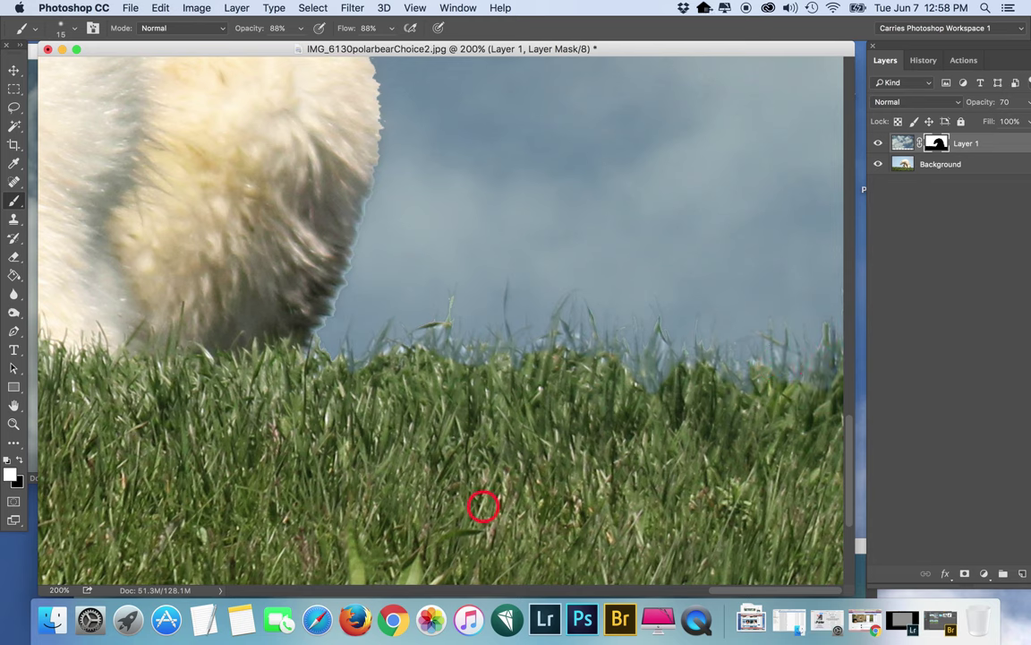
{"action": "left_click_drag", "start_coordinate": [739, 591], "coordinate": [770, 593]}
{"action": "left_click", "coordinate": [75, 32]}
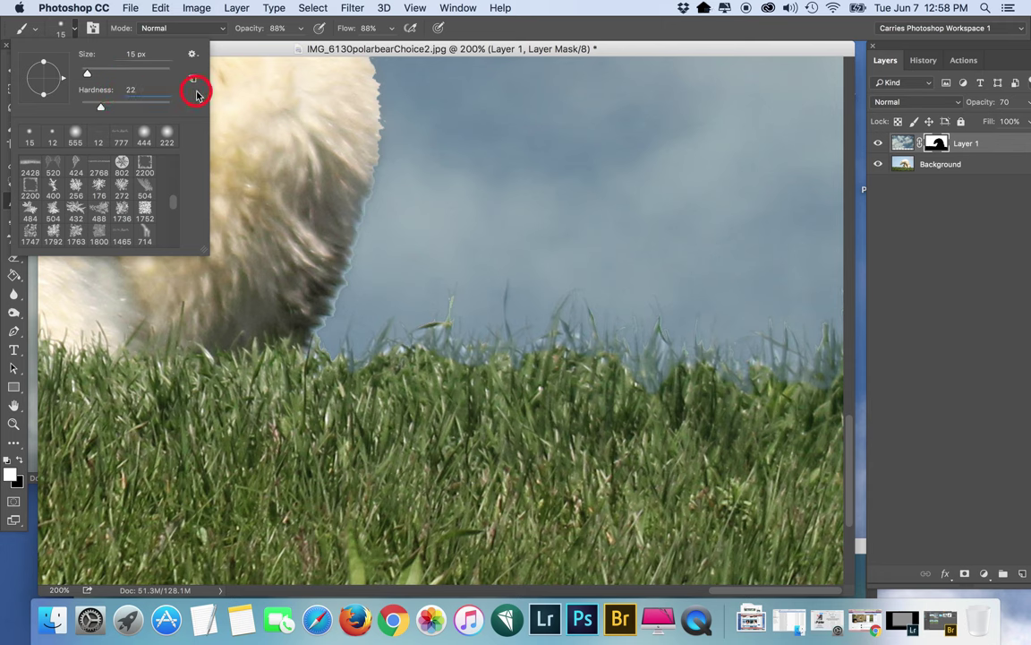
Soften the 15 px brush, stroke the mask up the bear's rear fur edge, and zoom to 300%
{"action": "left_click_drag", "start_coordinate": [320, 49], "coordinate": [340, 50]}
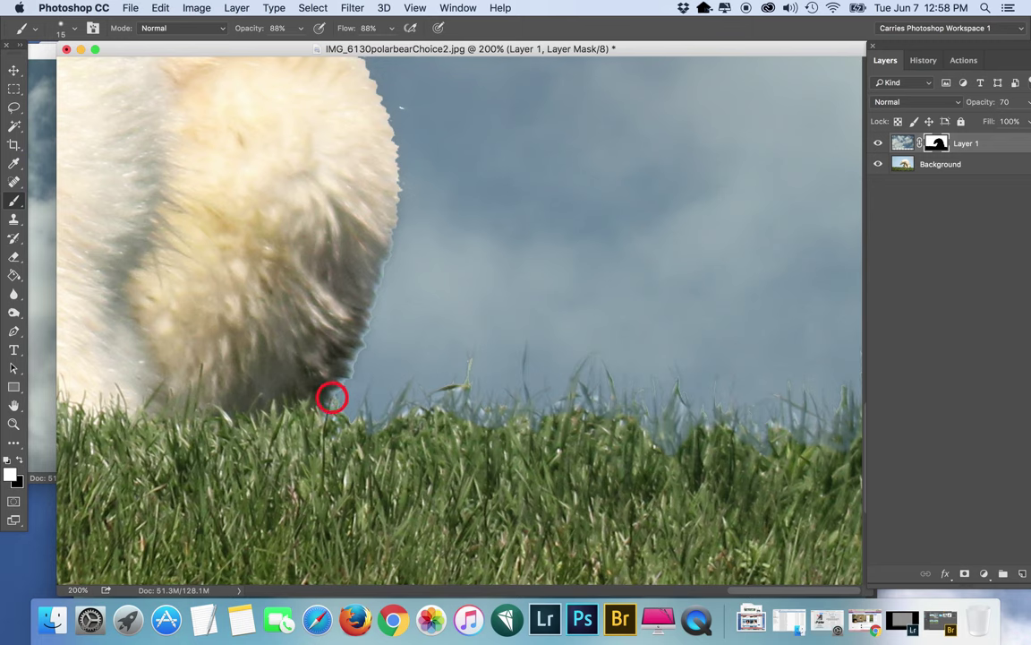
{"action": "mouse_move", "coordinate": [343, 383]}
{"action": "left_mouse_down"}
{"action": "mouse_move", "coordinate": [363, 369]}
{"action": "mouse_move", "coordinate": [367, 348]}
{"action": "left_mouse_up"}
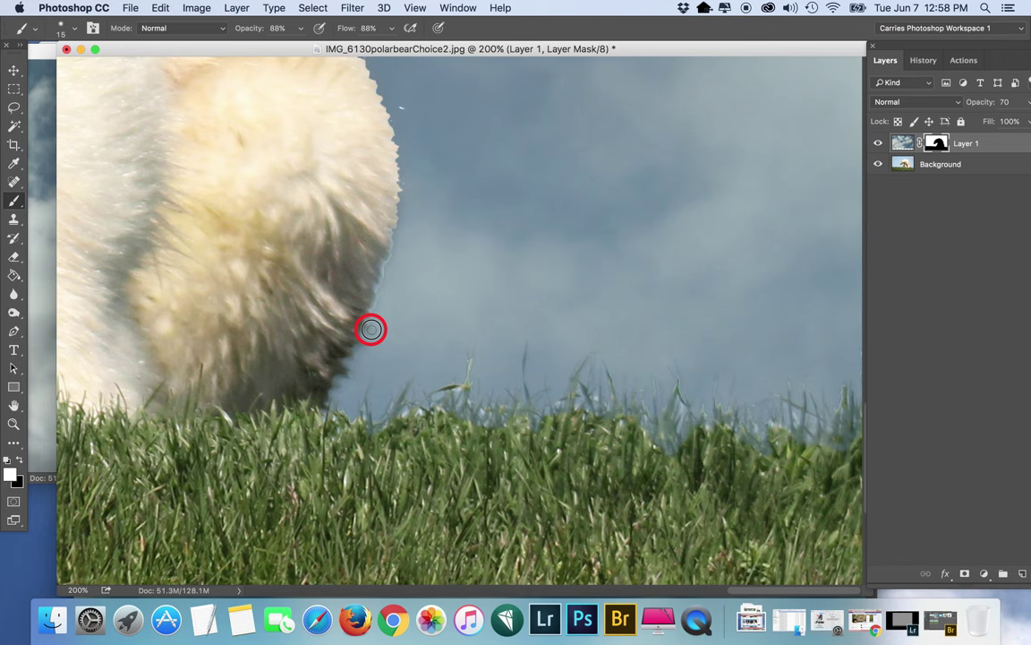
{"action": "left_click_drag", "start_coordinate": [372, 314], "coordinate": [380, 286]}
{"action": "key", "text": "super+plus"}
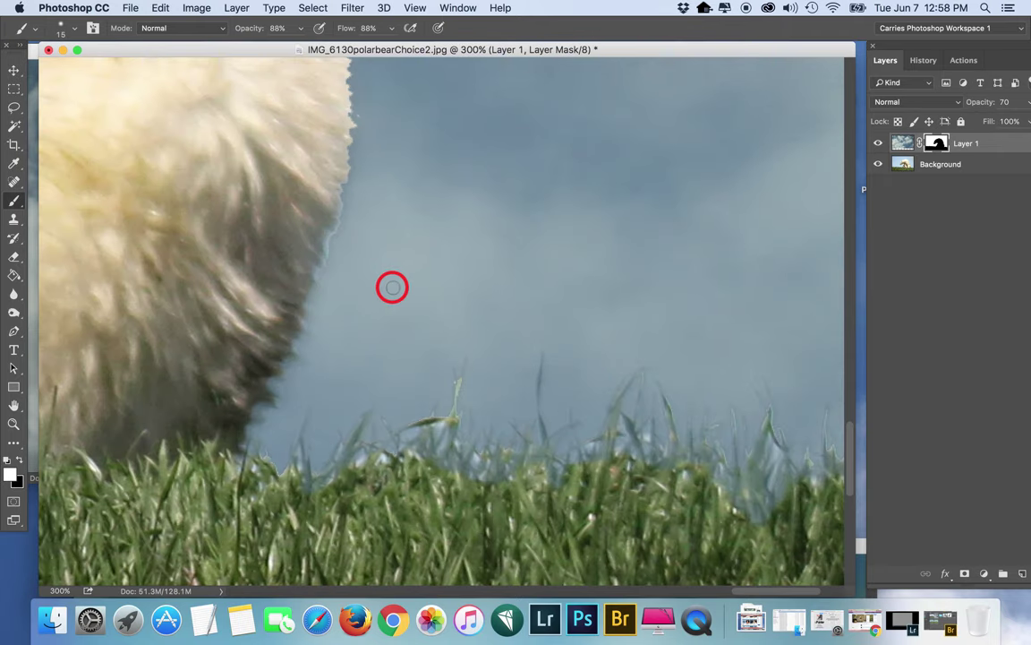
Brush the mask up the bear's fur edge to its upper fur, leaving a grey cloud streak
{"action": "mouse_move", "coordinate": [332, 231]}
{"action": "left_mouse_down"}
{"action": "mouse_move", "coordinate": [340, 183]}
{"action": "mouse_move", "coordinate": [355, 169]}
{"action": "mouse_move", "coordinate": [350, 62]}
{"action": "left_mouse_up"}
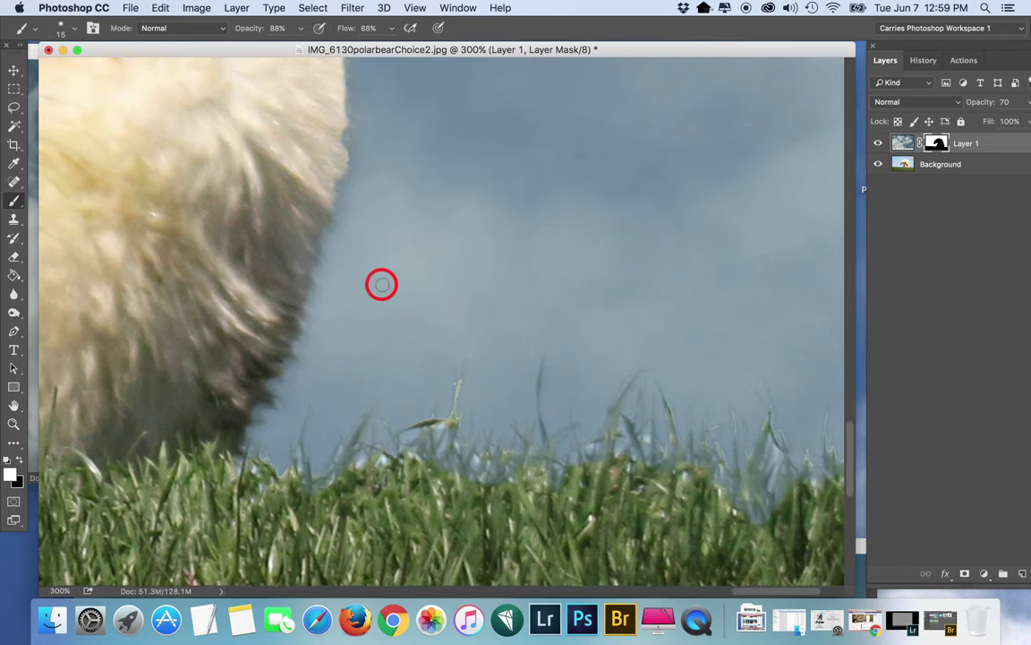
{"action": "scroll", "coordinate": [382, 284], "scroll_direction": "up", "scroll_amount": 3}
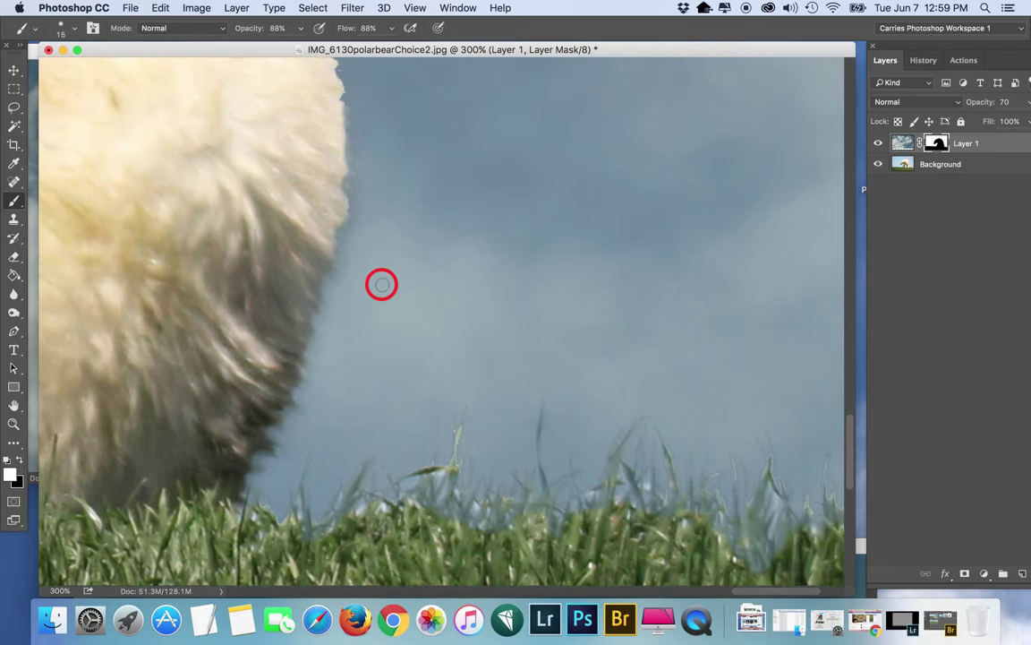
{"action": "scroll", "coordinate": [381, 285], "scroll_direction": "up", "scroll_amount": 1}
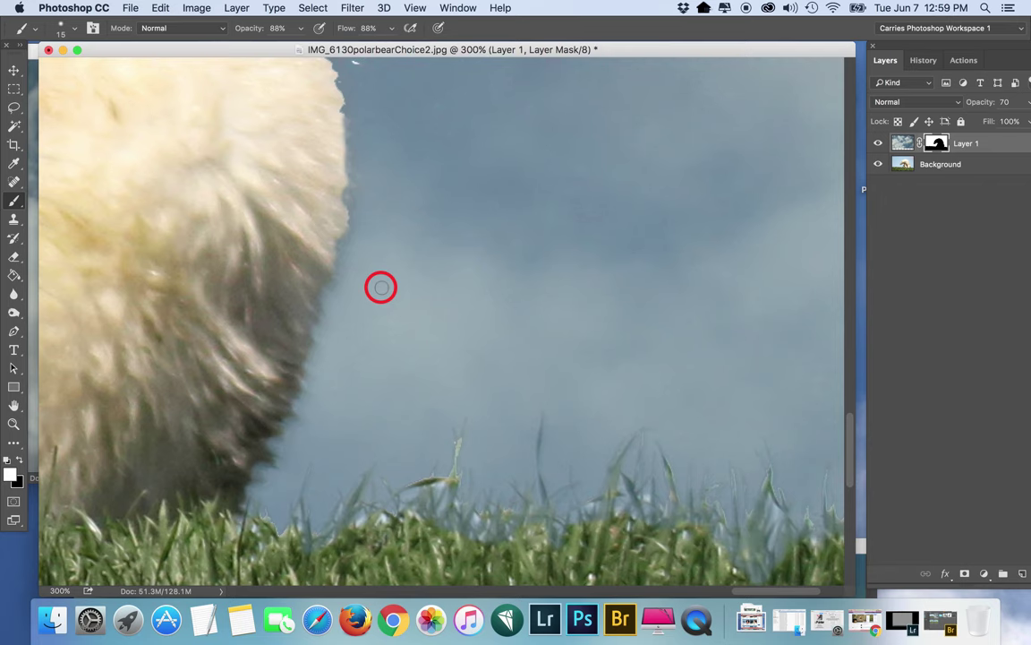
{"action": "scroll", "coordinate": [381, 287], "scroll_direction": "up", "scroll_amount": 2}
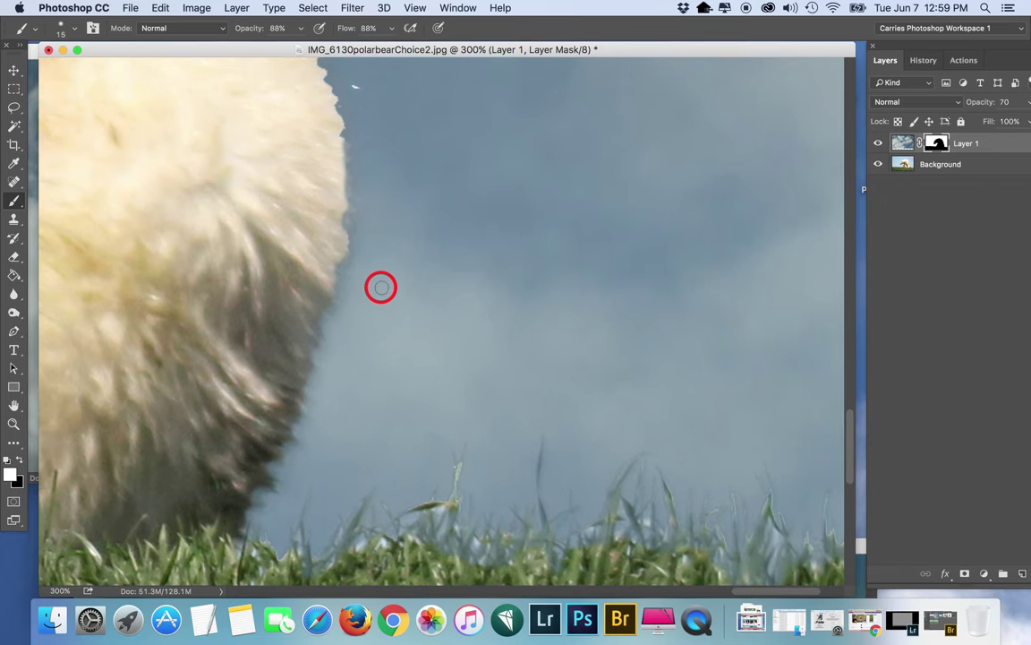
{"action": "left_click_drag", "start_coordinate": [350, 240], "coordinate": [281, 154]}
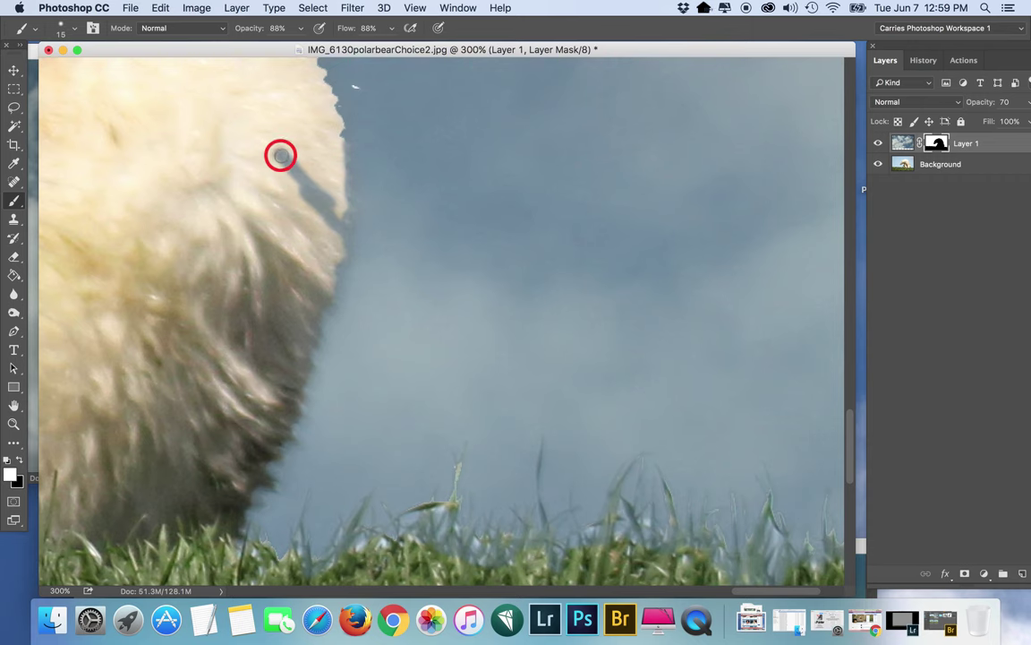
Switch to black and paint out the grey cloud streak across the bear's upper fur
{"action": "left_click", "coordinate": [19, 460]}
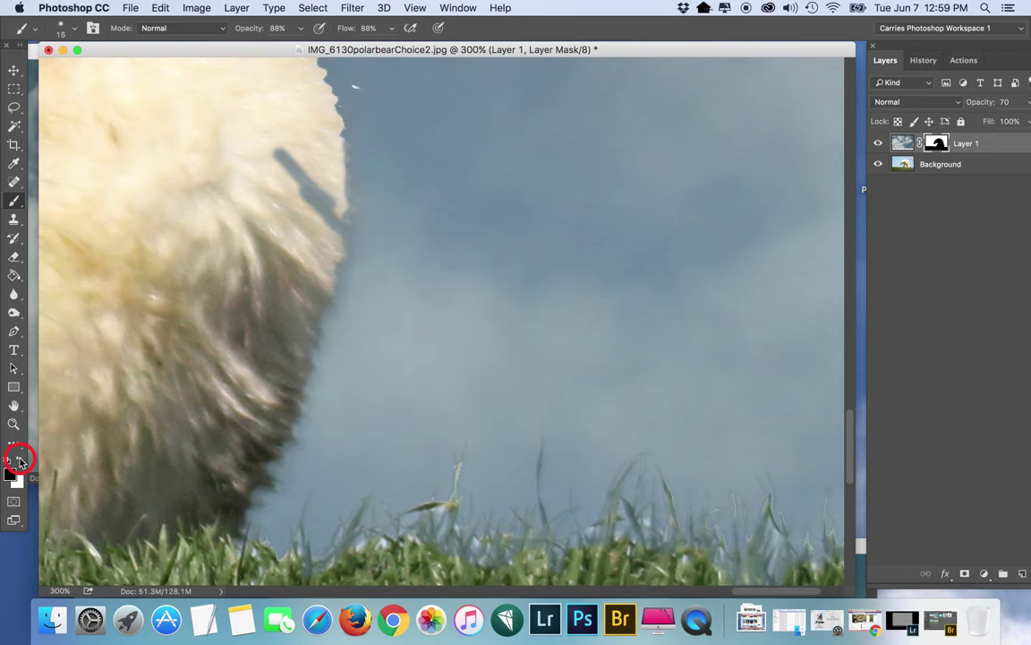
{"action": "left_click", "coordinate": [10, 474]}
{"action": "left_click", "coordinate": [637, 168]}
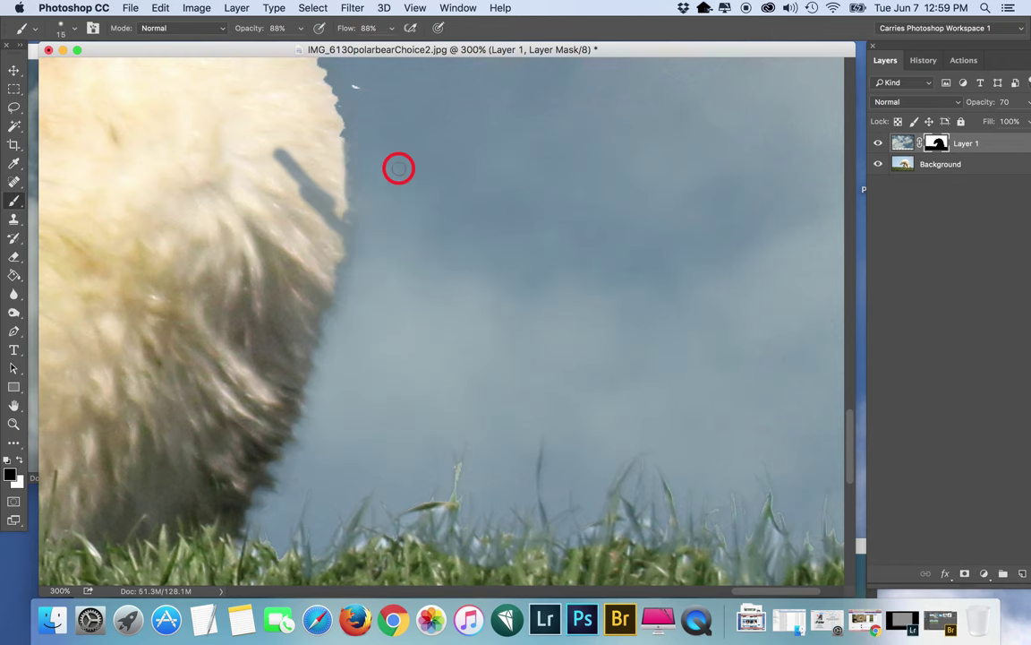
{"action": "mouse_move", "coordinate": [287, 158]}
{"action": "left_mouse_down"}
{"action": "mouse_move", "coordinate": [307, 189]}
{"action": "mouse_move", "coordinate": [277, 142]}
{"action": "mouse_move", "coordinate": [335, 205]}
{"action": "left_mouse_up"}
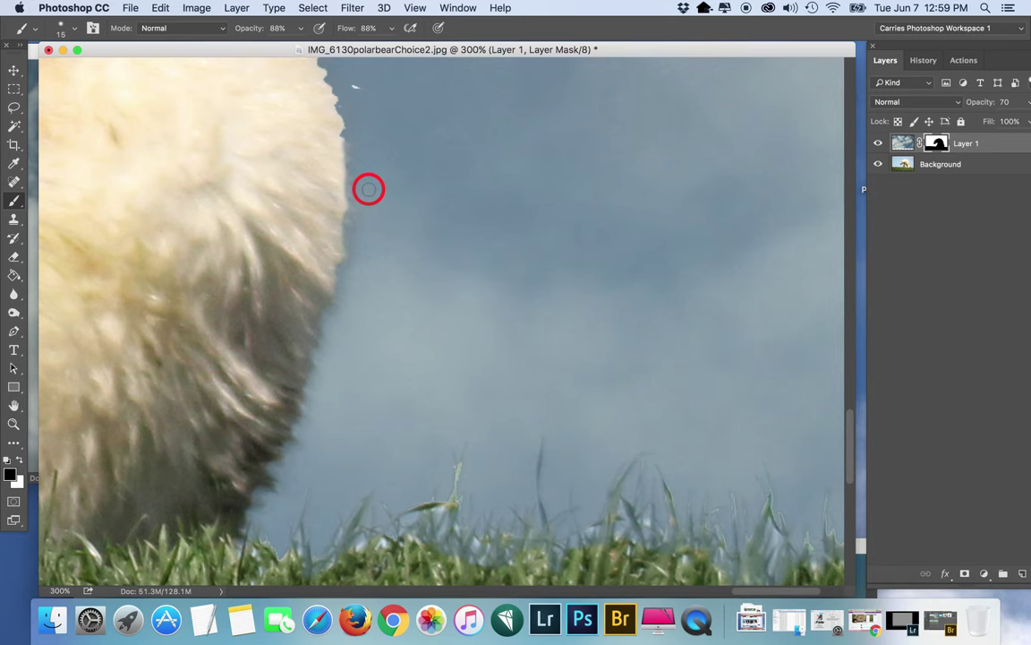
{"action": "scroll", "coordinate": [362, 220], "scroll_direction": "up", "scroll_amount": 3}
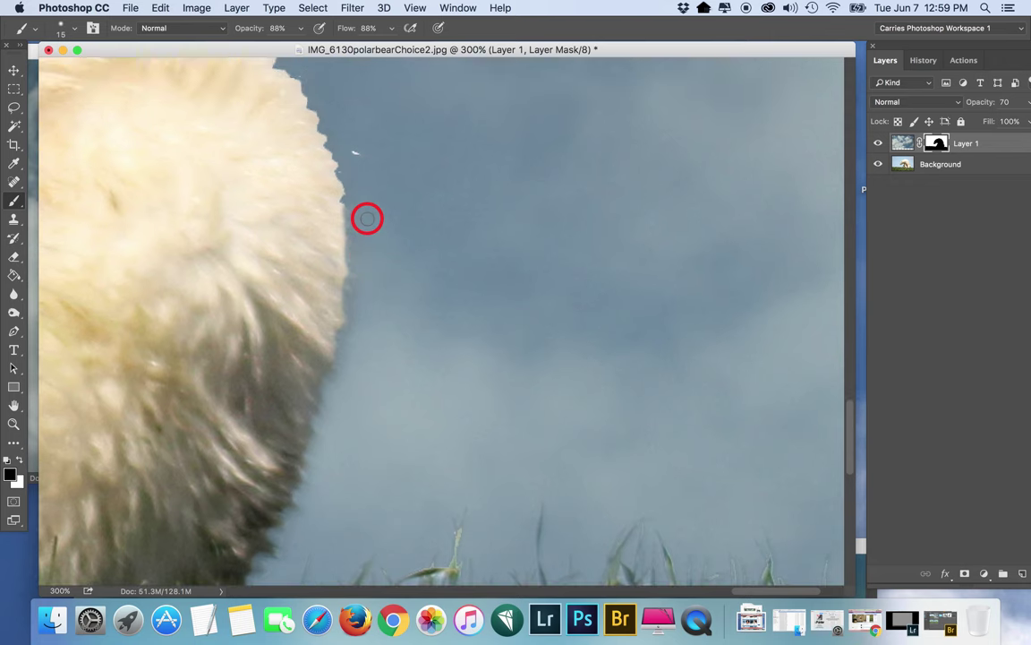
Switch back to white and smooth the bear's upper fur edge against the clouds
{"action": "left_click", "coordinate": [19, 459]}
{"action": "mouse_move", "coordinate": [341, 182]}
{"action": "left_mouse_down"}
{"action": "mouse_move", "coordinate": [327, 139]}
{"action": "mouse_move", "coordinate": [357, 142]}
{"action": "mouse_move", "coordinate": [353, 155]}
{"action": "mouse_move", "coordinate": [309, 85]}
{"action": "left_mouse_up"}
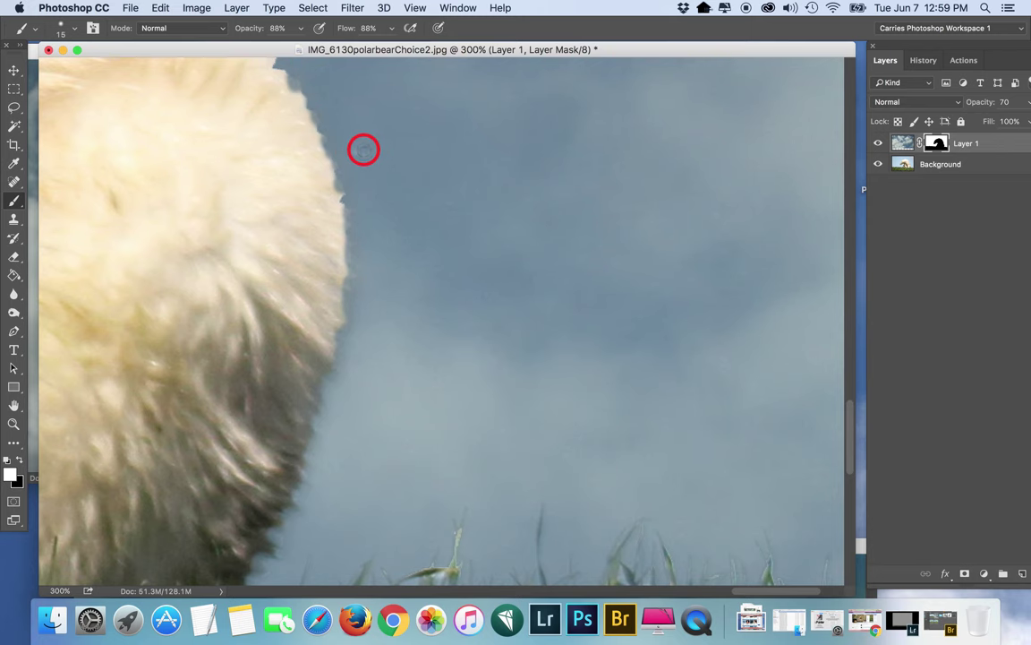
{"action": "scroll", "coordinate": [363, 149], "scroll_direction": "up", "scroll_amount": 5}
{"action": "mouse_move", "coordinate": [262, 176]}
{"action": "left_mouse_down"}
{"action": "mouse_move", "coordinate": [230, 148]}
{"action": "mouse_move", "coordinate": [227, 129]}
{"action": "mouse_move", "coordinate": [170, 88]}
{"action": "mouse_move", "coordinate": [170, 68]}
{"action": "mouse_move", "coordinate": [189, 77]}
{"action": "left_mouse_up"}
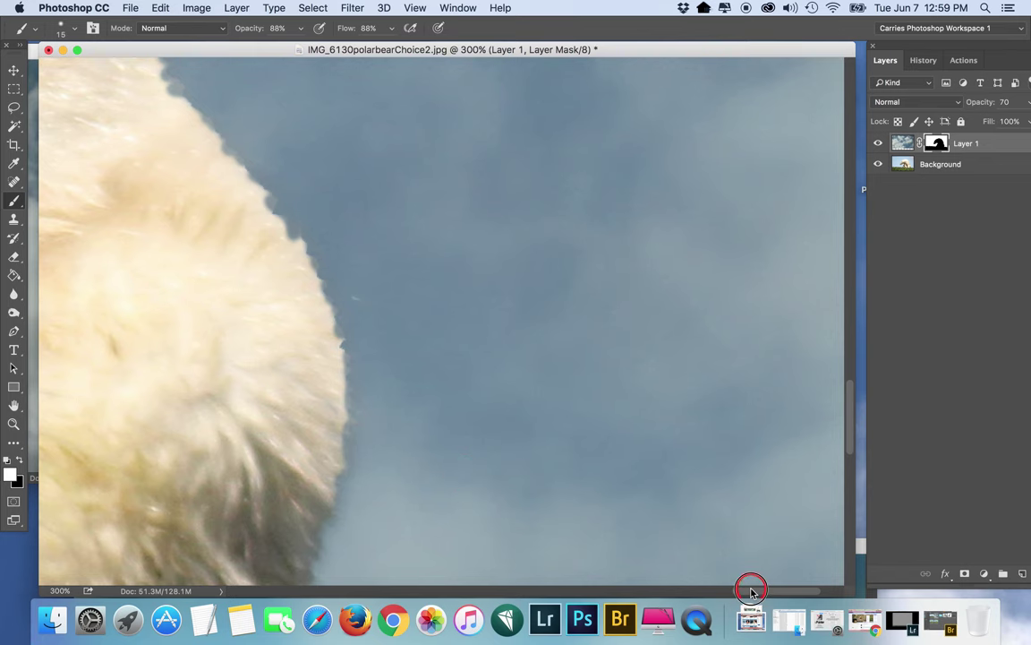
{"action": "left_click_drag", "start_coordinate": [749, 588], "coordinate": [692, 591]}
{"action": "scroll", "coordinate": [649, 322], "scroll_direction": "up", "scroll_amount": 5}
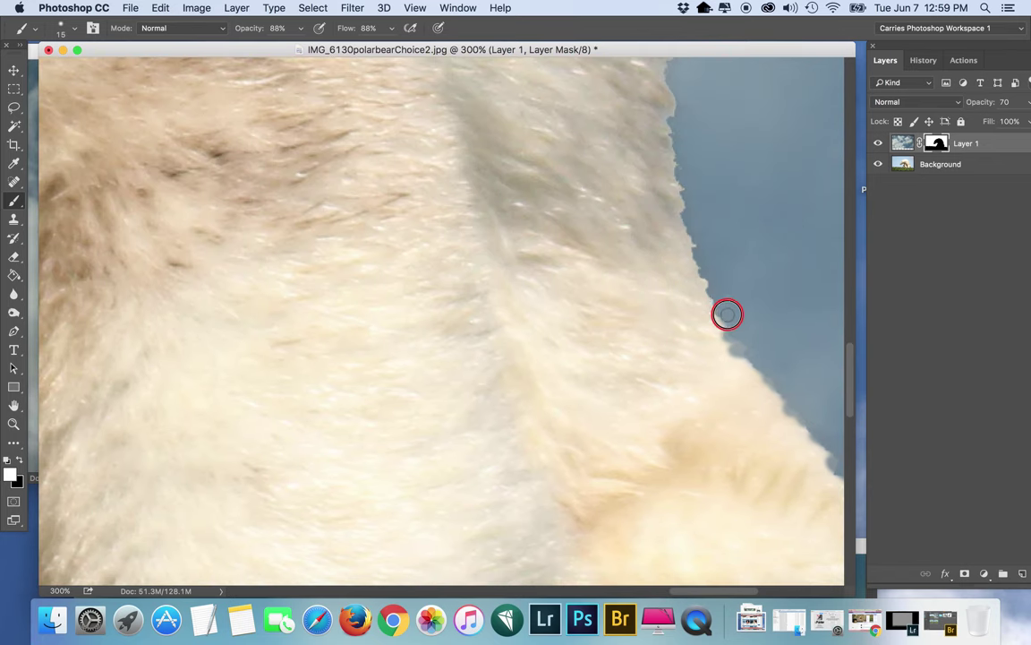
Smooth the jagged fur along the bear's right edge against the sky on the mask
{"action": "mouse_move", "coordinate": [707, 285]}
{"action": "left_mouse_down"}
{"action": "mouse_move", "coordinate": [682, 206]}
{"action": "mouse_move", "coordinate": [673, 88]}
{"action": "left_mouse_up"}
{"action": "scroll", "coordinate": [737, 145], "scroll_direction": "up", "scroll_amount": 3}
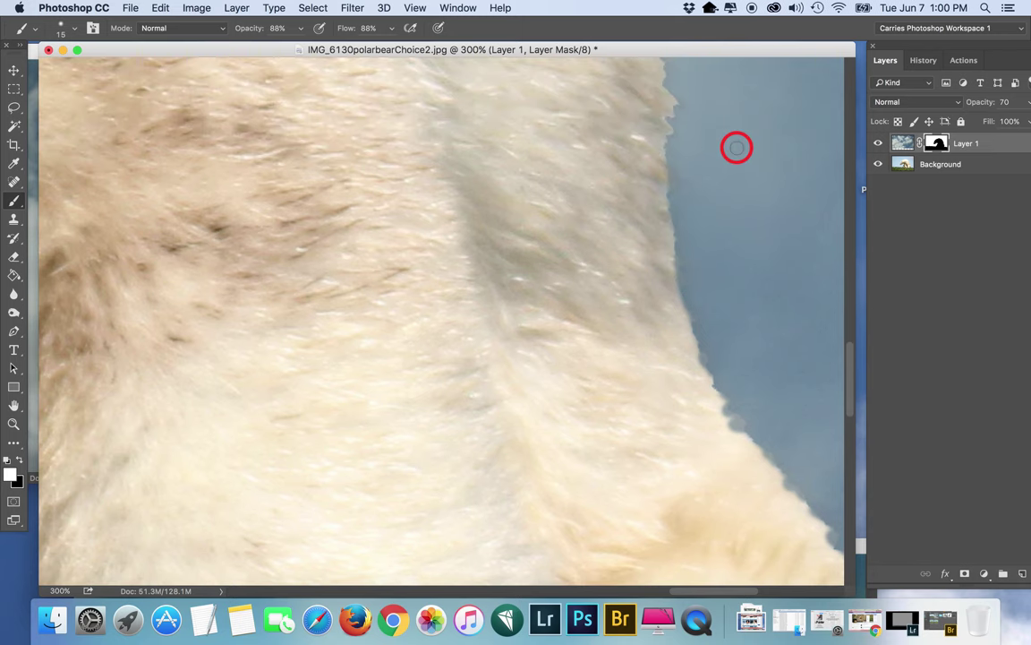
{"action": "left_click_drag", "start_coordinate": [670, 173], "coordinate": [668, 70]}
{"action": "scroll", "coordinate": [681, 89], "scroll_direction": "up", "scroll_amount": 3}
{"action": "left_click_drag", "start_coordinate": [665, 169], "coordinate": [652, 87]}
{"action": "scroll", "coordinate": [673, 101], "scroll_direction": "up", "scroll_amount": 3}
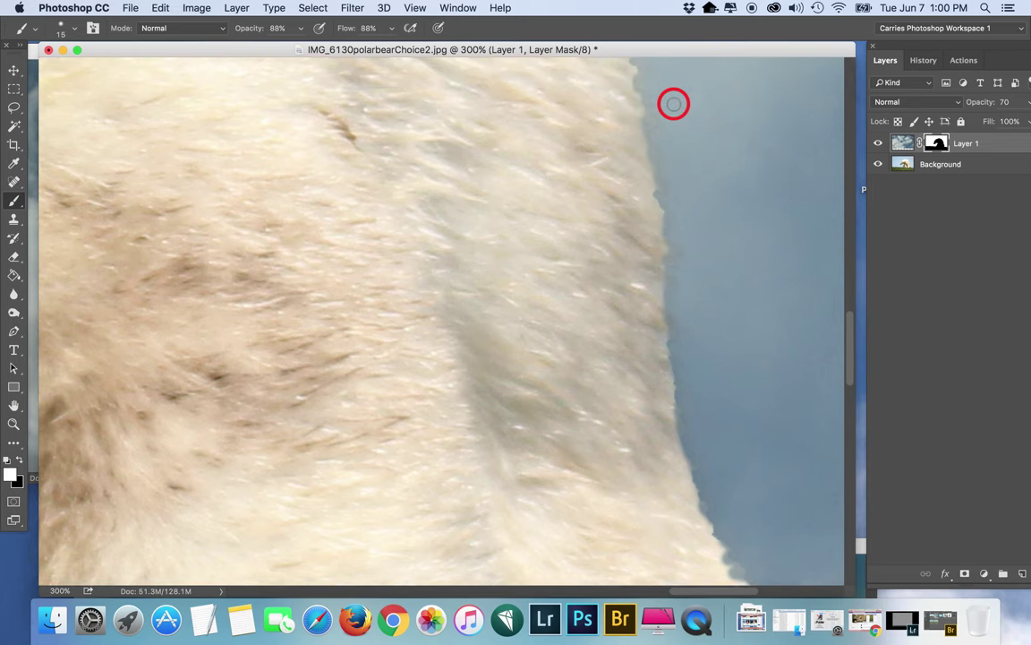
{"action": "left_click_drag", "start_coordinate": [660, 233], "coordinate": [606, 69]}
{"action": "scroll", "coordinate": [690, 201], "scroll_direction": "up", "scroll_amount": 3}
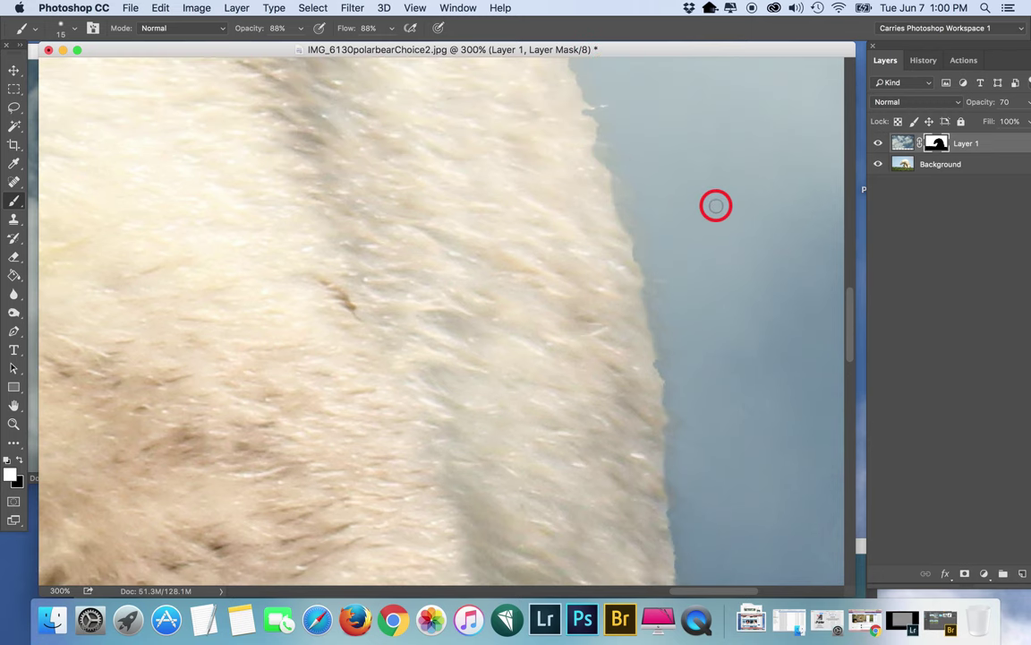
{"action": "mouse_move", "coordinate": [609, 183]}
{"action": "left_mouse_down"}
{"action": "mouse_move", "coordinate": [597, 122]}
{"action": "mouse_move", "coordinate": [587, 129]}
{"action": "mouse_move", "coordinate": [550, 63]}
{"action": "left_mouse_up"}
{"action": "scroll", "coordinate": [600, 112], "scroll_direction": "up", "scroll_amount": 5}
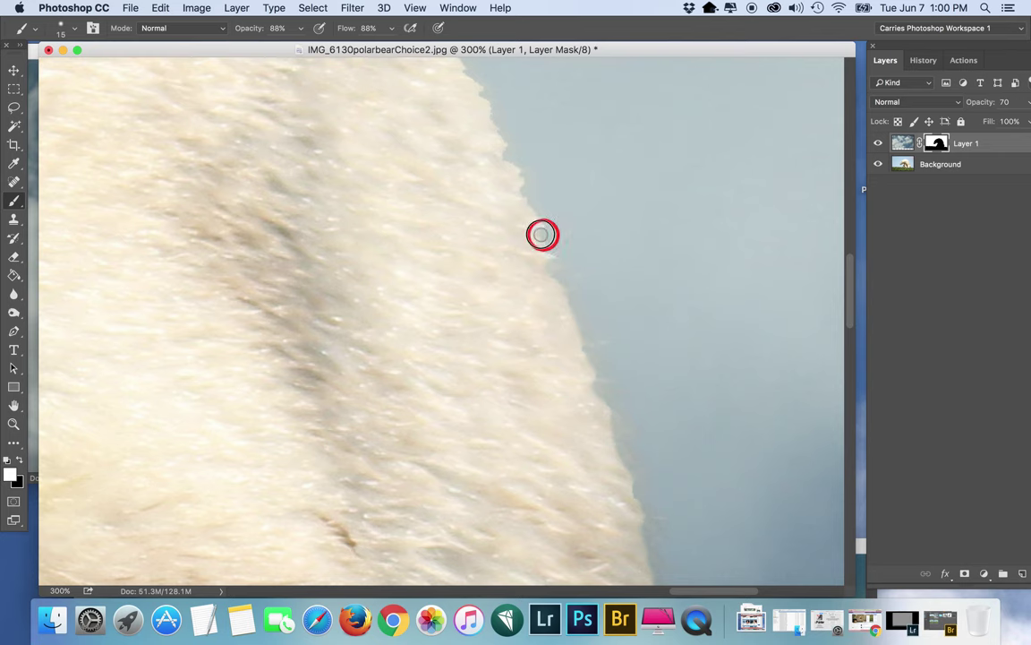
Continue painting the mask up and across the bear's upper fur edge
{"action": "mouse_move", "coordinate": [537, 192]}
{"action": "left_mouse_down"}
{"action": "mouse_move", "coordinate": [479, 76]}
{"action": "mouse_move", "coordinate": [448, 45]}
{"action": "left_mouse_up"}
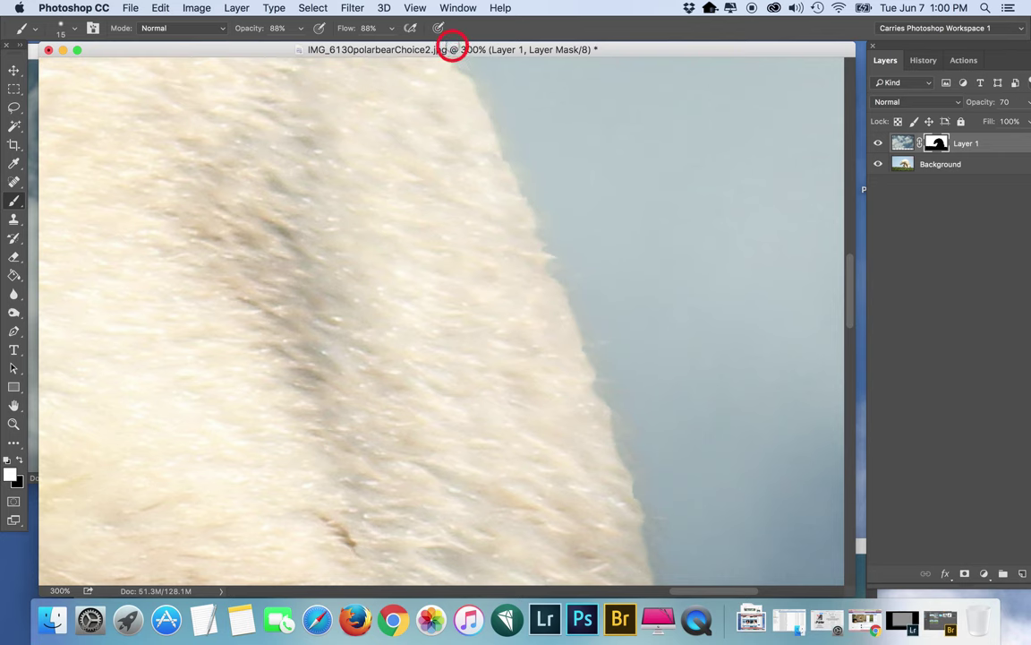
{"action": "scroll", "coordinate": [562, 165], "scroll_direction": "up", "scroll_amount": 2}
{"action": "scroll", "coordinate": [562, 164], "scroll_direction": "up", "scroll_amount": 2}
{"action": "mouse_move", "coordinate": [424, 254]}
{"action": "left_mouse_down"}
{"action": "mouse_move", "coordinate": [431, 182]}
{"action": "mouse_move", "coordinate": [369, 83]}
{"action": "mouse_move", "coordinate": [386, 91]}
{"action": "mouse_move", "coordinate": [341, 51]}
{"action": "left_mouse_up"}
{"action": "scroll", "coordinate": [428, 132], "scroll_direction": "up", "scroll_amount": 4}
{"action": "mouse_move", "coordinate": [327, 221]}
{"action": "left_mouse_down"}
{"action": "mouse_move", "coordinate": [214, 109]}
{"action": "mouse_move", "coordinate": [286, 143]}
{"action": "mouse_move", "coordinate": [304, 189]}
{"action": "mouse_move", "coordinate": [560, 339]}
{"action": "left_mouse_up"}
Clean up the fur edge beside the snout, alternating black and white to remove stray strokes
{"action": "left_click_drag", "start_coordinate": [690, 587], "coordinate": [635, 588]}
{"action": "scroll", "coordinate": [613, 437], "scroll_direction": "up", "scroll_amount": 8}
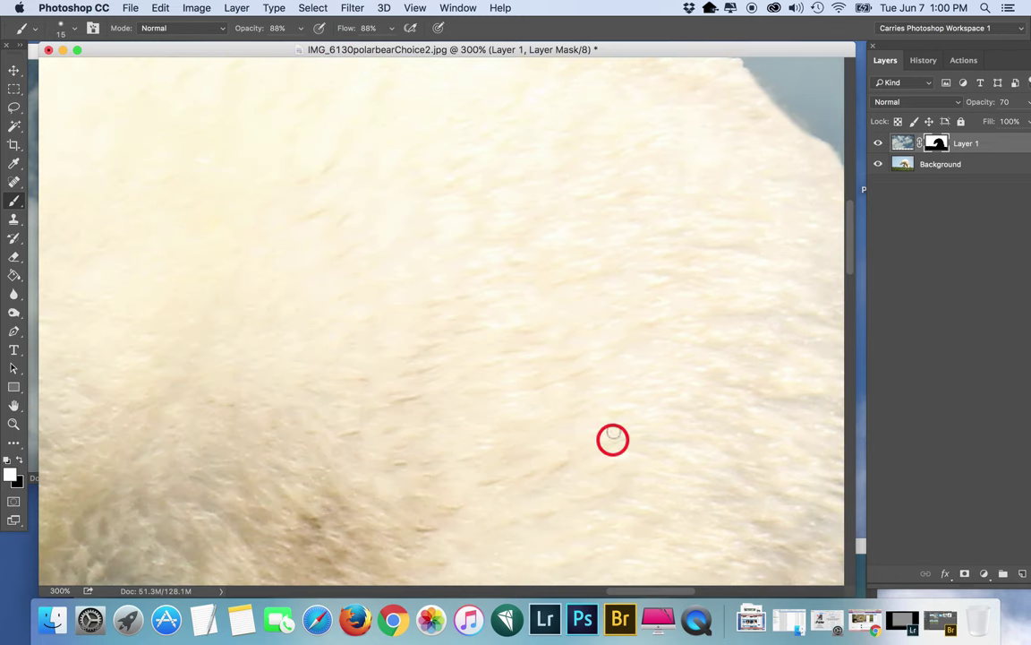
{"action": "left_click_drag", "start_coordinate": [632, 592], "coordinate": [472, 561]}
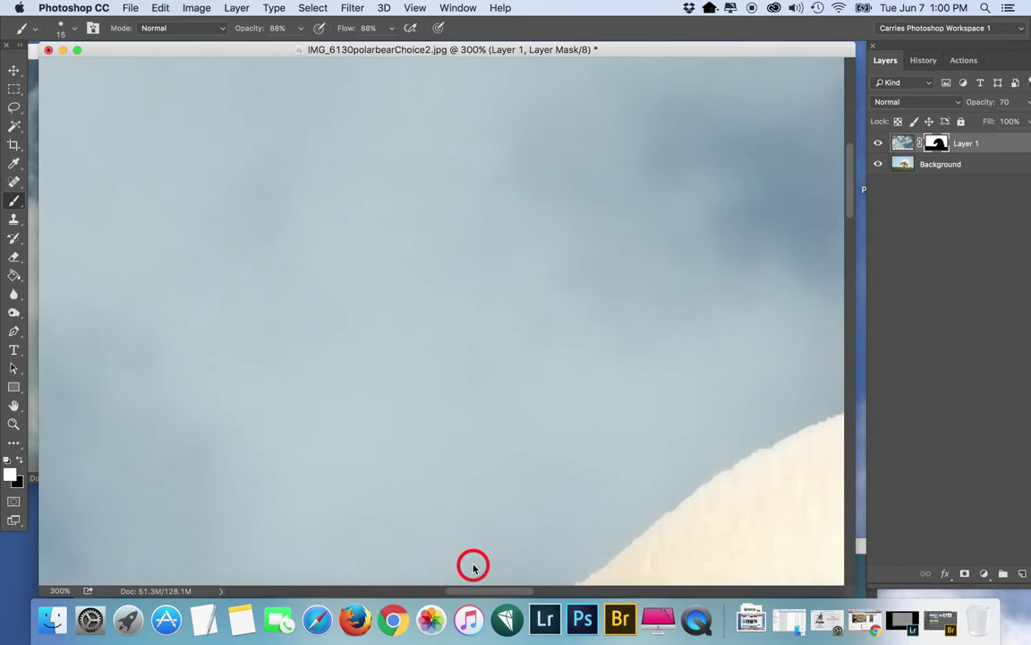
{"action": "scroll", "coordinate": [401, 450], "scroll_direction": "down", "scroll_amount": 10}
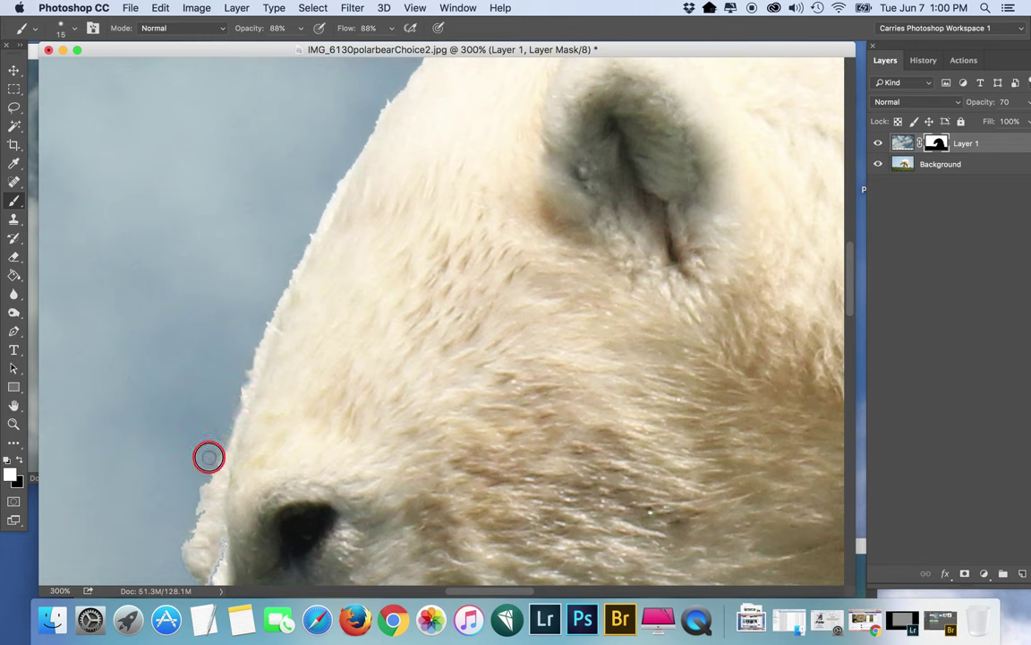
{"action": "left_click_drag", "start_coordinate": [219, 446], "coordinate": [310, 447]}
{"action": "left_click", "coordinate": [20, 459]}
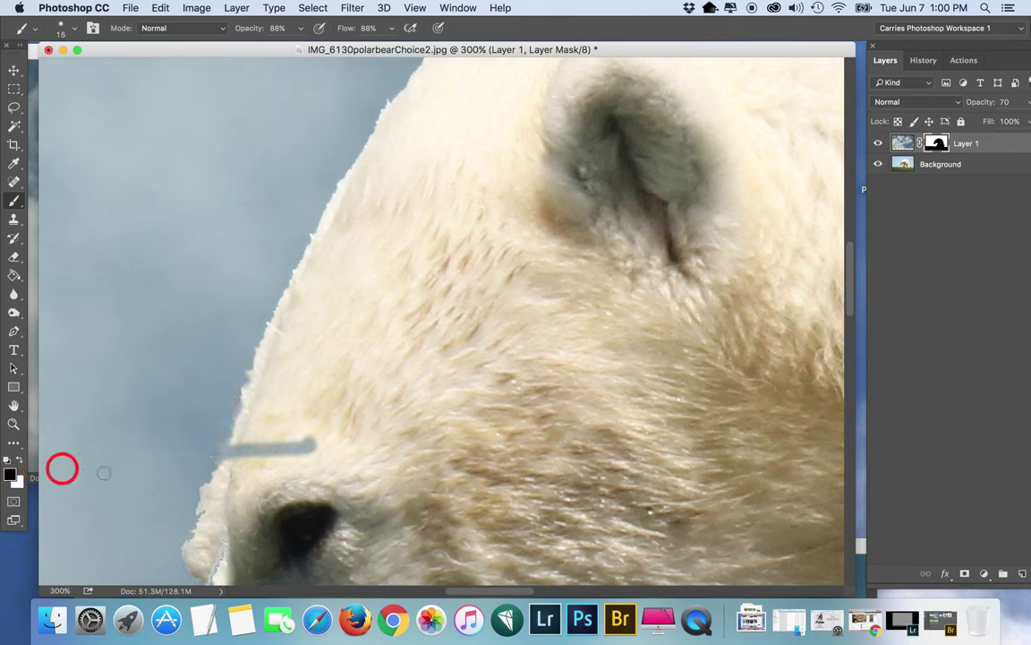
{"action": "mouse_move", "coordinate": [215, 452]}
{"action": "left_mouse_down"}
{"action": "mouse_move", "coordinate": [276, 447]}
{"action": "mouse_move", "coordinate": [263, 444]}
{"action": "mouse_move", "coordinate": [281, 455]}
{"action": "mouse_move", "coordinate": [227, 445]}
{"action": "mouse_move", "coordinate": [240, 441]}
{"action": "mouse_move", "coordinate": [125, 480]}
{"action": "mouse_move", "coordinate": [212, 462]}
{"action": "mouse_move", "coordinate": [188, 528]}
{"action": "left_mouse_up"}
{"action": "left_click", "coordinate": [20, 460]}
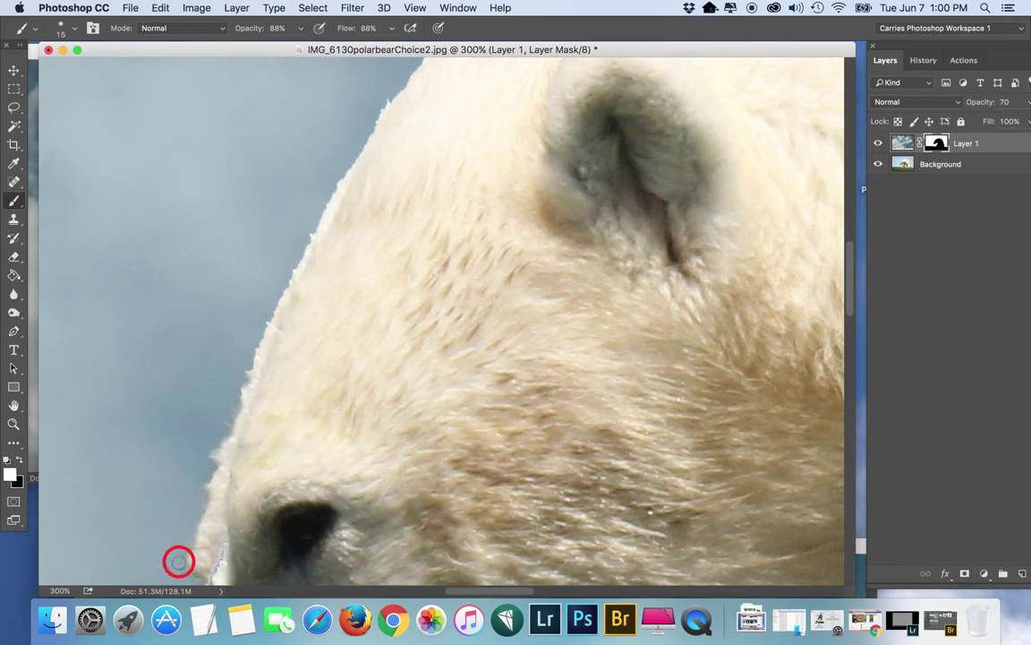
{"action": "scroll", "coordinate": [178, 555], "scroll_direction": "down", "scroll_amount": 3}
{"action": "left_click_drag", "start_coordinate": [170, 461], "coordinate": [205, 483]}
{"action": "left_click", "coordinate": [16, 459]}
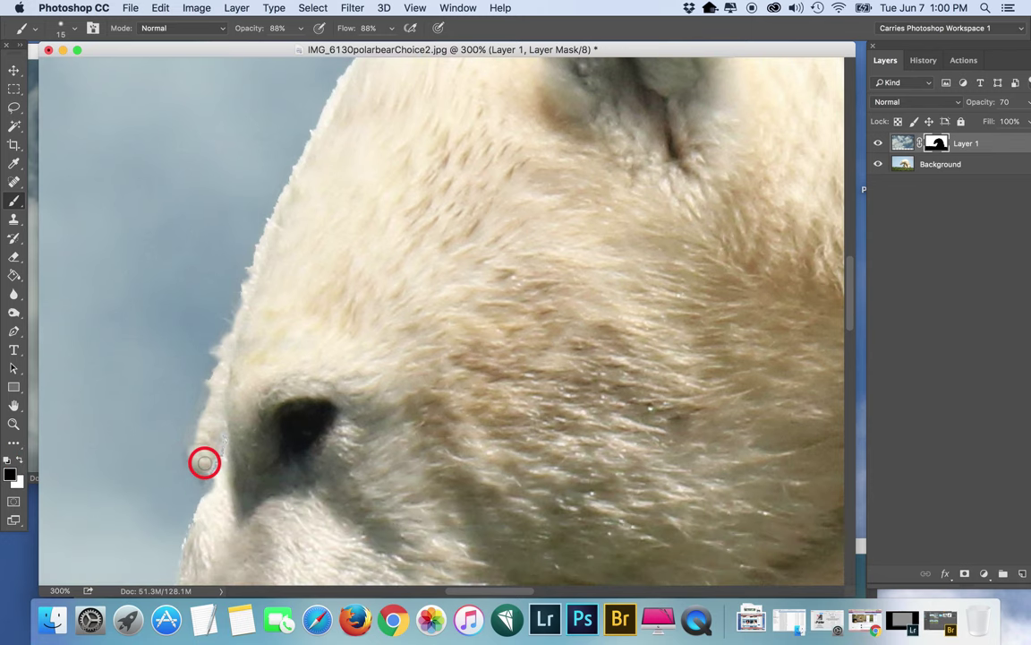
{"action": "scroll", "coordinate": [179, 443], "scroll_direction": "down", "scroll_amount": 3}
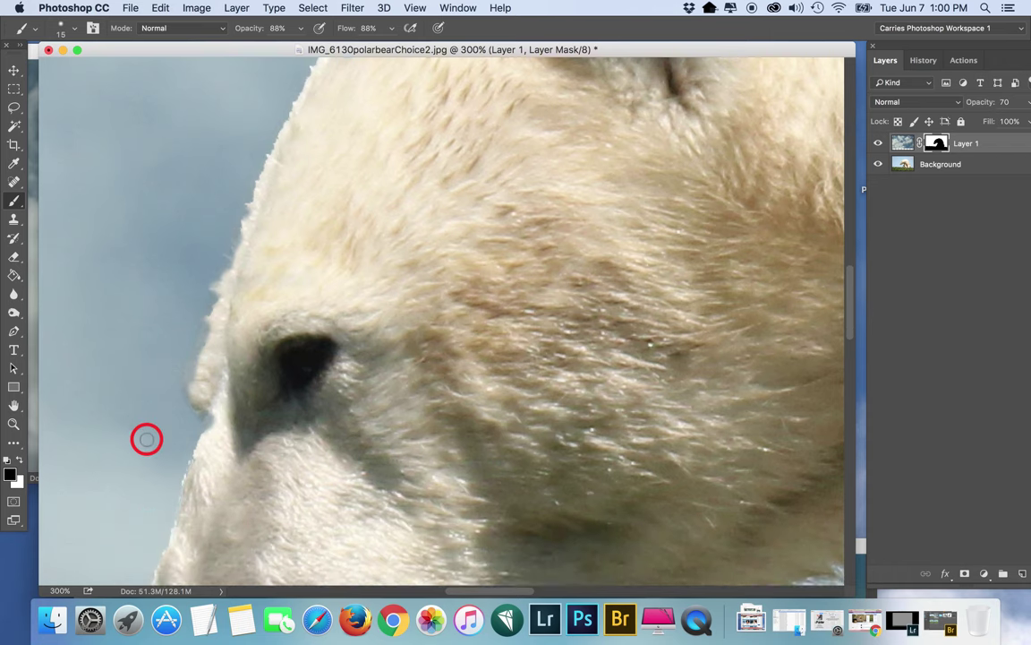
{"action": "left_click", "coordinate": [18, 459]}
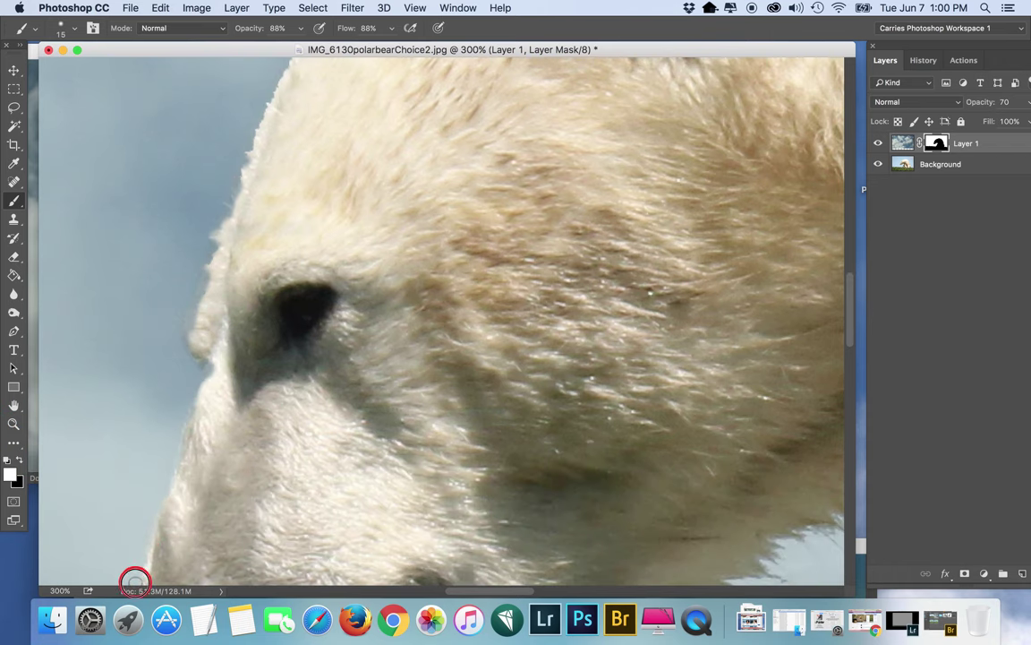
Soften the fur edge down the bear's neck toward the paw, then fit the whole image in view
{"action": "scroll", "coordinate": [117, 448], "scroll_direction": "down", "scroll_amount": 5}
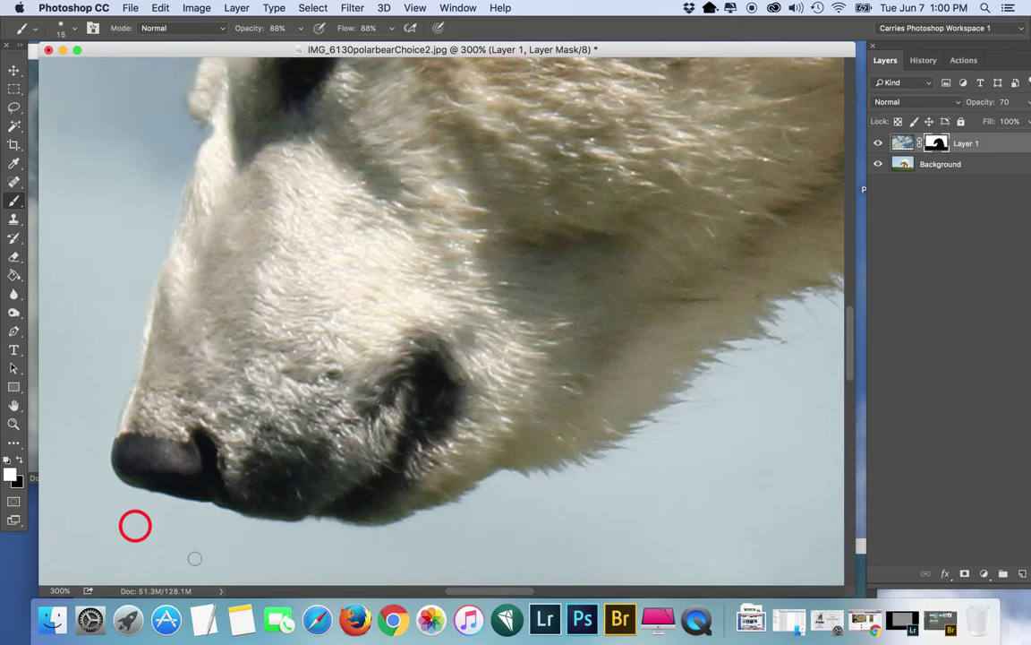
{"action": "scroll", "coordinate": [538, 573], "scroll_direction": "right", "scroll_amount": 10}
{"action": "scroll", "coordinate": [538, 573], "scroll_direction": "down", "scroll_amount": 5}
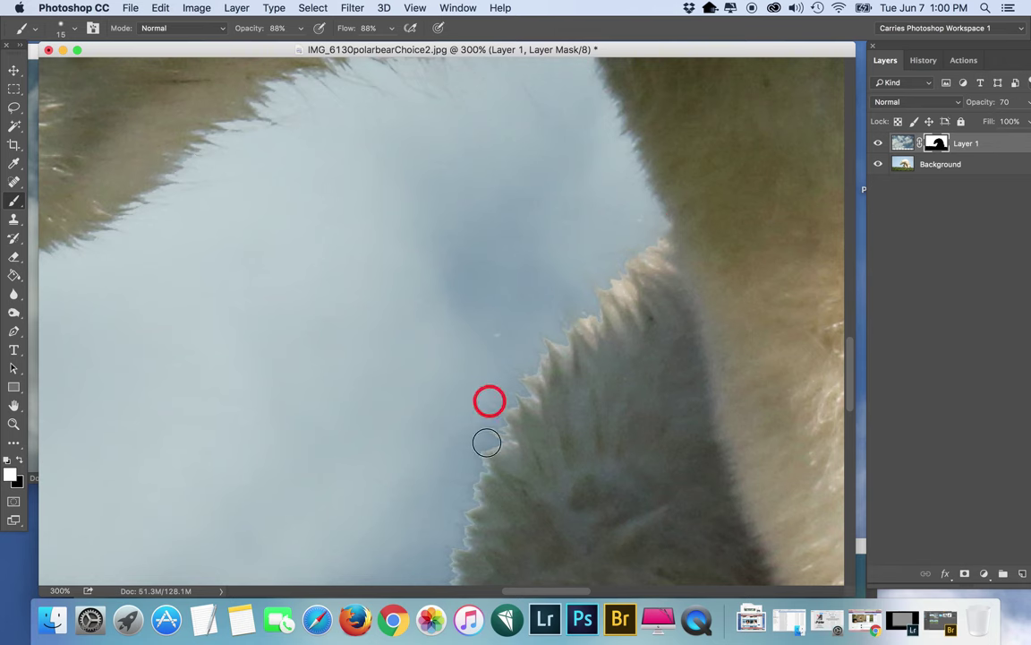
{"action": "scroll", "coordinate": [467, 402], "scroll_direction": "down", "scroll_amount": 5}
{"action": "left_click_drag", "start_coordinate": [477, 258], "coordinate": [446, 345]}
{"action": "mouse_move", "coordinate": [401, 440]}
{"action": "left_mouse_down"}
{"action": "mouse_move", "coordinate": [415, 440]}
{"action": "mouse_move", "coordinate": [359, 506]}
{"action": "left_mouse_up"}
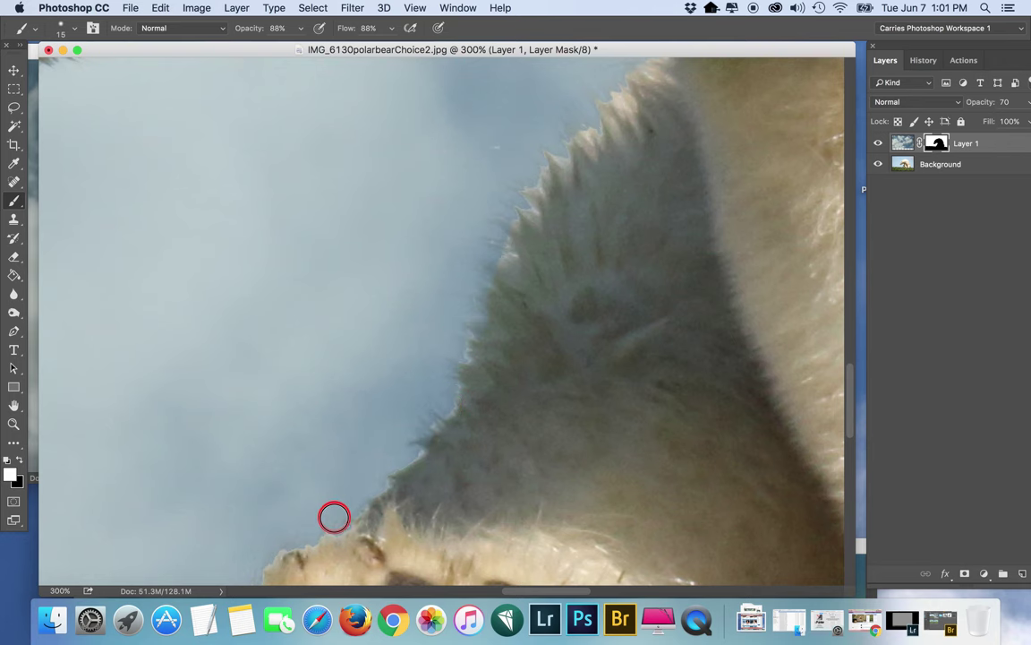
{"action": "scroll", "coordinate": [256, 404], "scroll_direction": "down", "scroll_amount": 3}
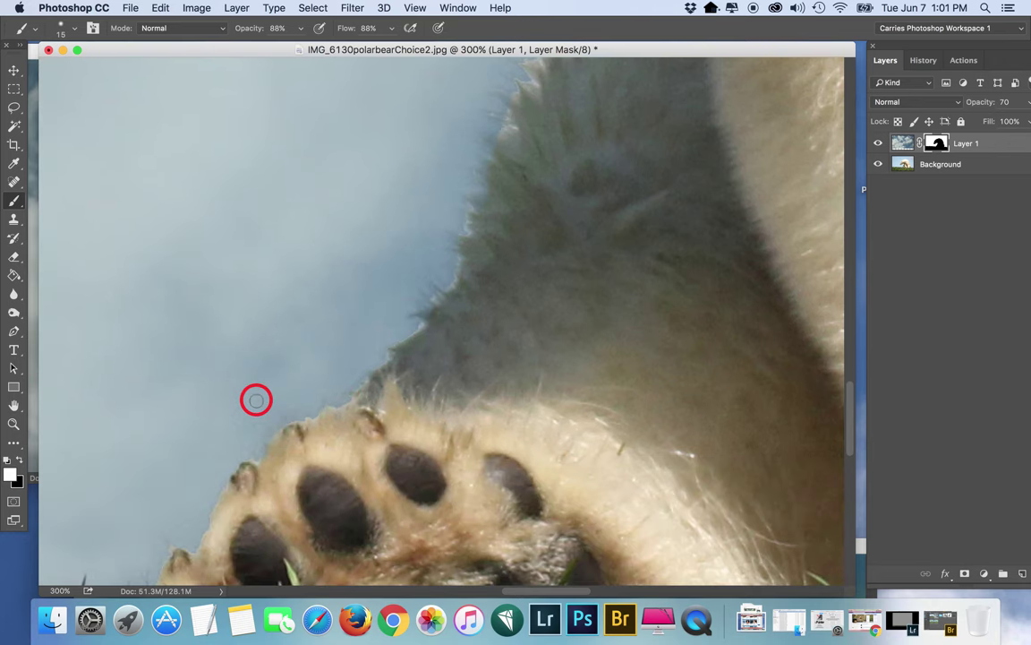
{"action": "scroll", "coordinate": [228, 428], "scroll_direction": "down", "scroll_amount": 3}
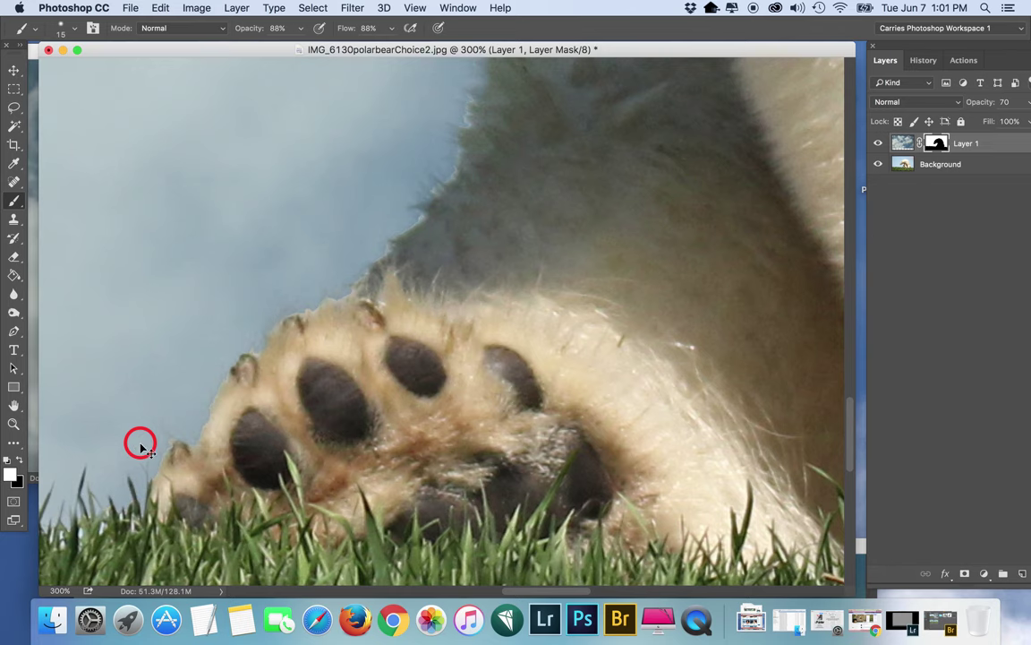
{"action": "key", "text": "super+0"}
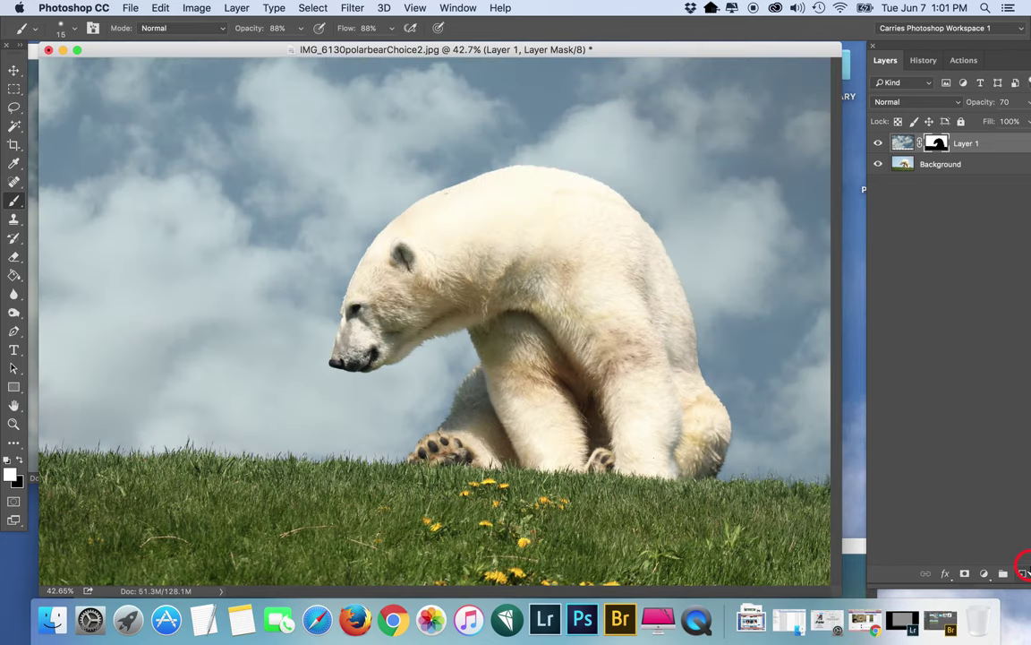
Target Layer 1's image thumbnail instead of its mask so the title reads RGB
{"action": "mouse_move", "coordinate": [467, 45]}
{"action": "left_mouse_down"}
{"action": "mouse_move", "coordinate": [488, 51]}
{"action": "mouse_move", "coordinate": [477, 49]}
{"action": "left_mouse_up"}
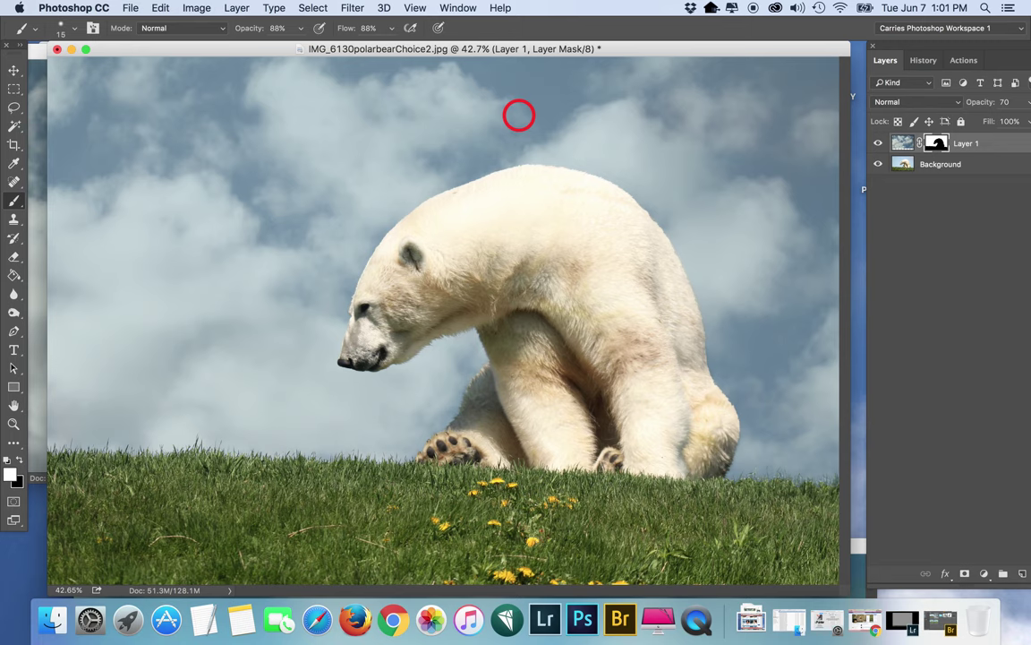
{"action": "left_click", "coordinate": [904, 144]}
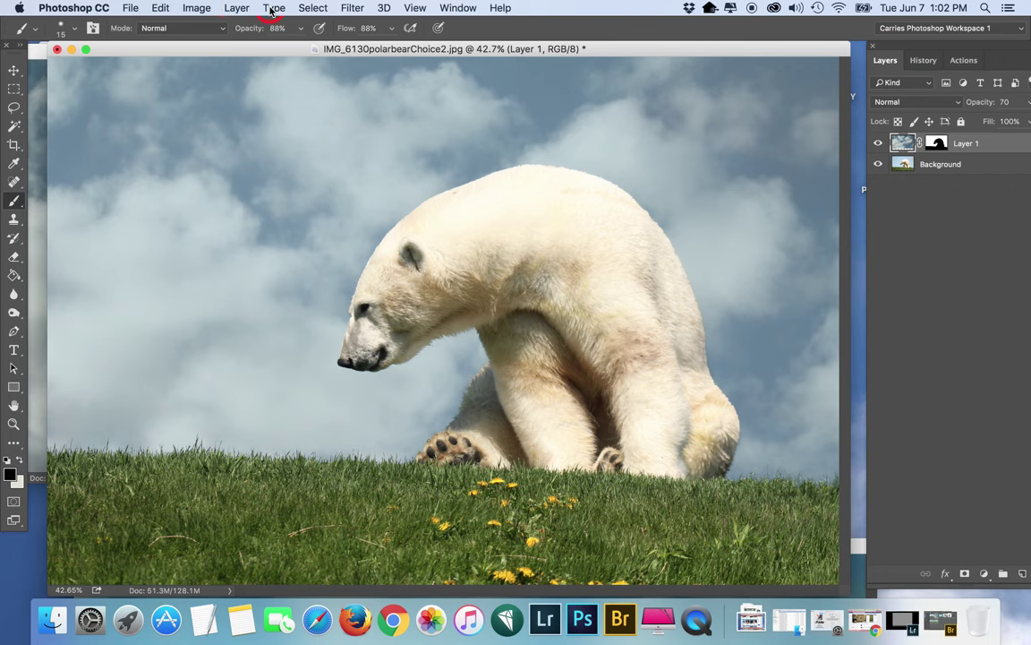
{"action": "left_click", "coordinate": [205, 8]}
{"action": "mouse_move", "coordinate": [208, 46]}
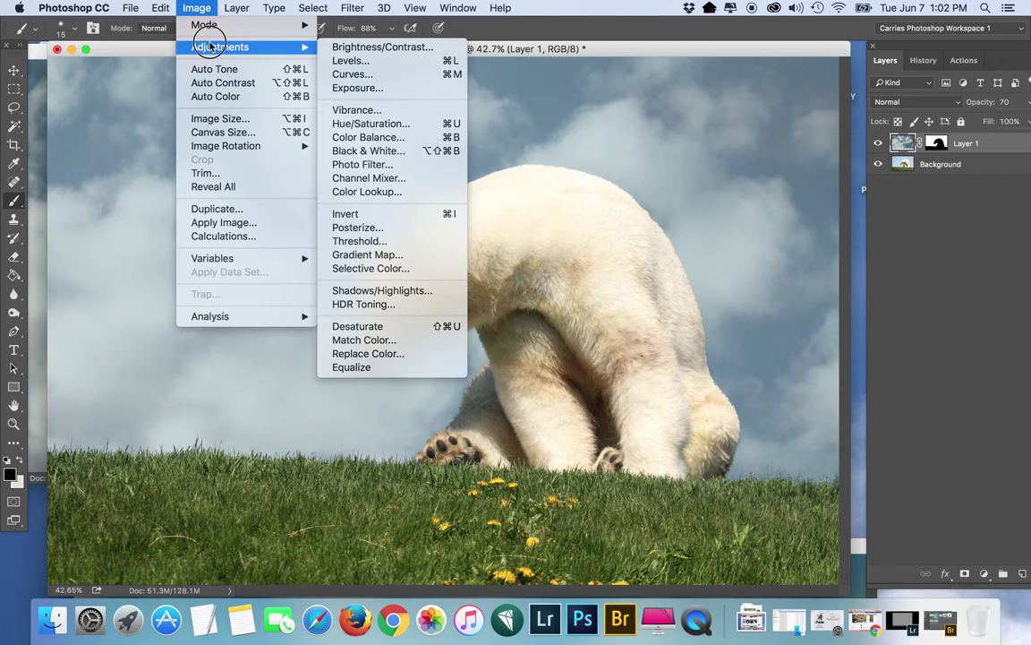
{"action": "left_click", "coordinate": [385, 79]}
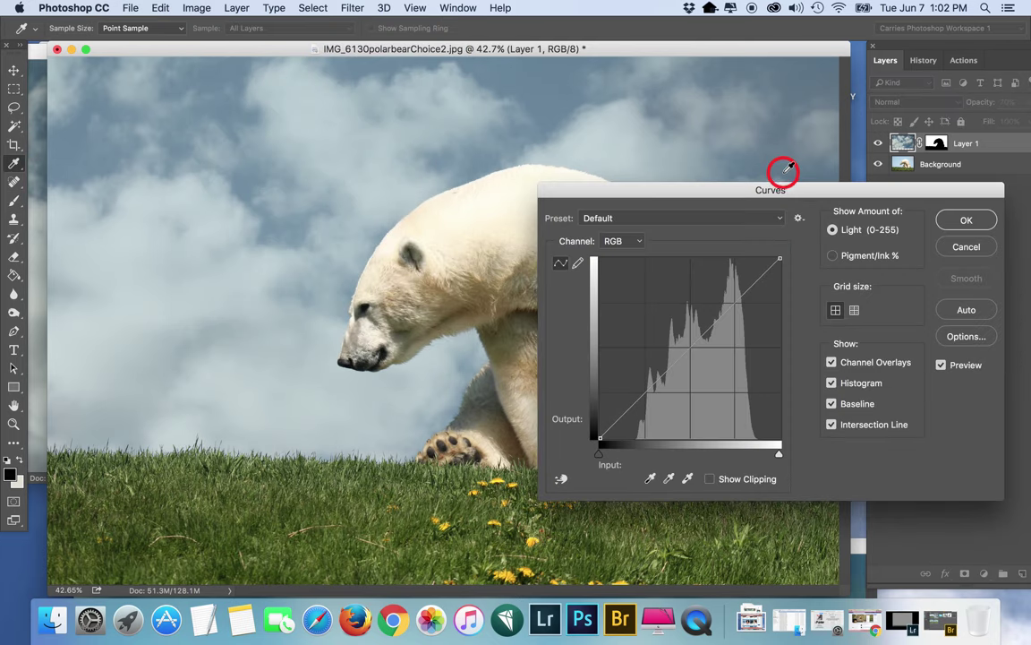
{"action": "left_click_drag", "start_coordinate": [686, 349], "coordinate": [734, 387]}
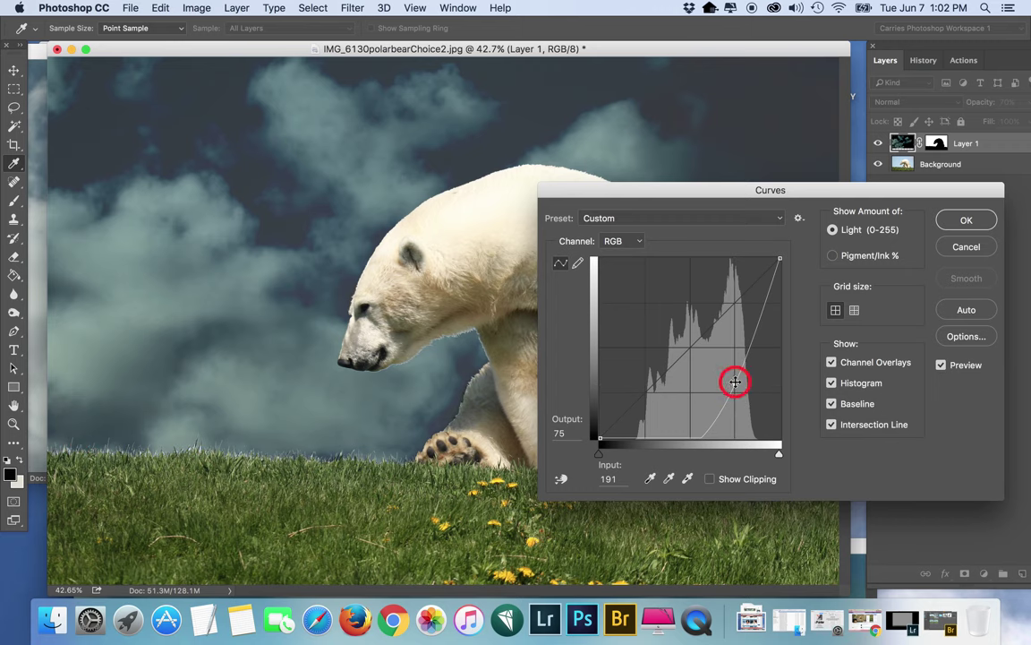
{"action": "left_click_drag", "start_coordinate": [734, 387], "coordinate": [692, 351]}
{"action": "left_click", "coordinate": [618, 241]}
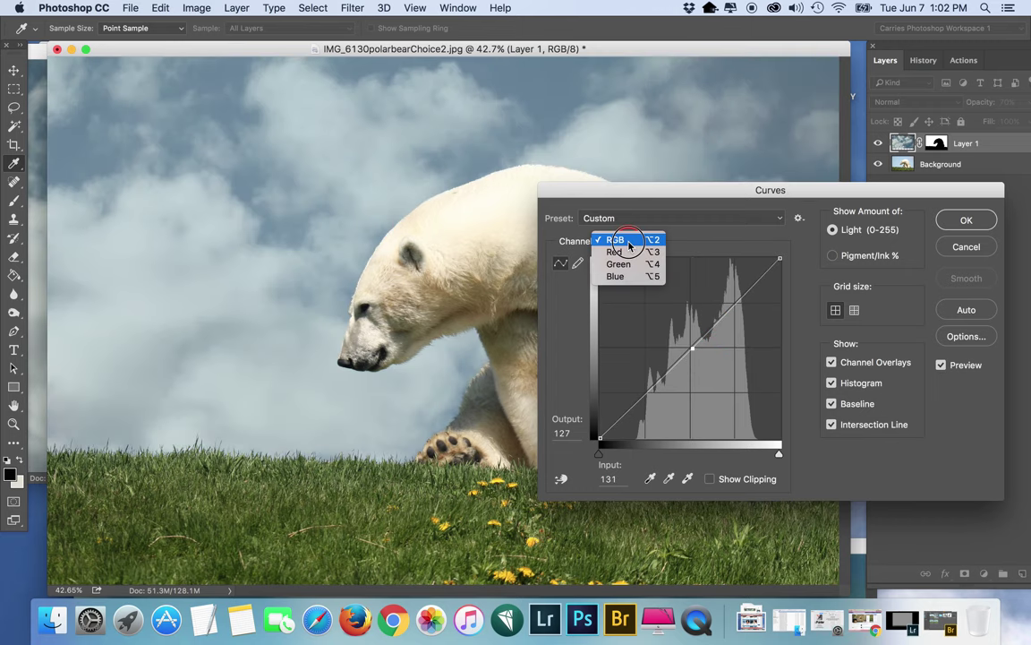
{"action": "left_click", "coordinate": [624, 276]}
{"action": "left_click_drag", "start_coordinate": [693, 350], "coordinate": [627, 272]}
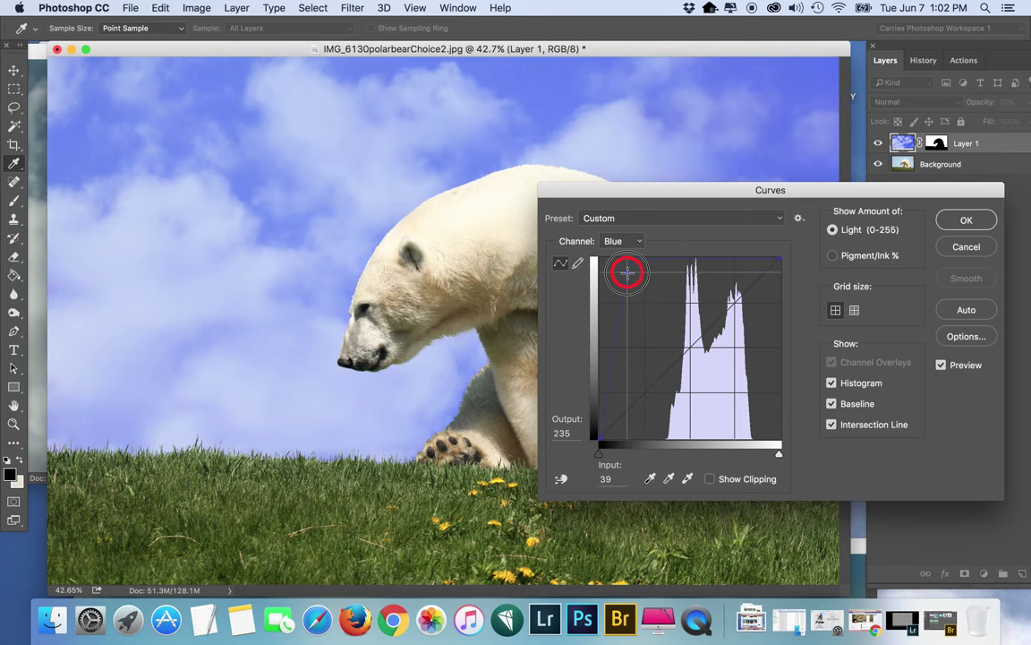
{"action": "left_click", "coordinate": [966, 247]}
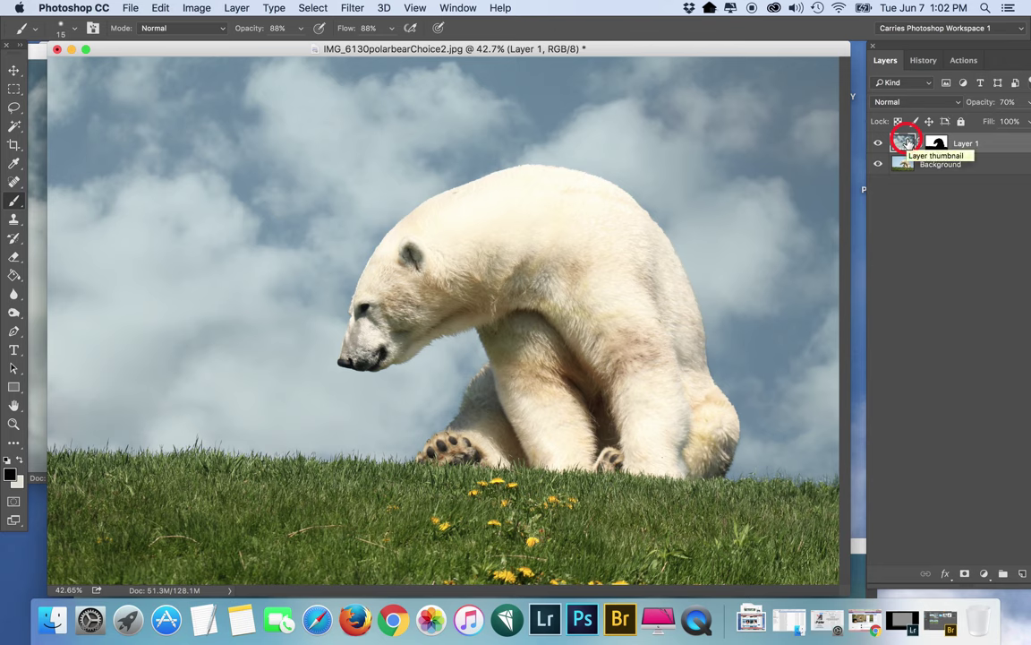
Pick white as the painting colour and set the brush to 333 px, 22% opacity, 22% flow
{"action": "left_click", "coordinate": [906, 142]}
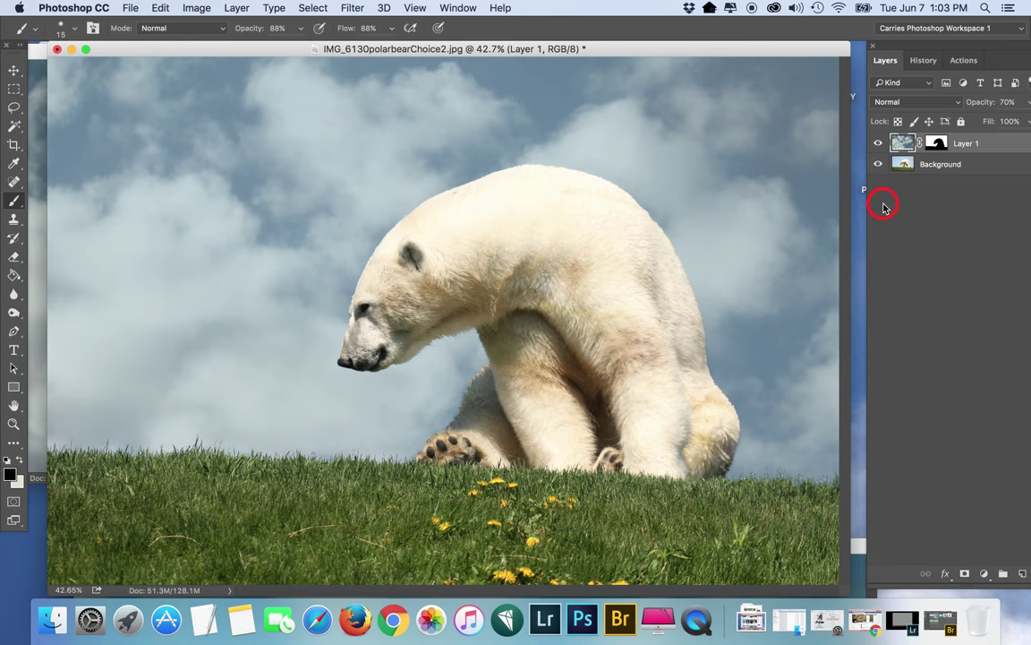
{"action": "left_click", "coordinate": [16, 460]}
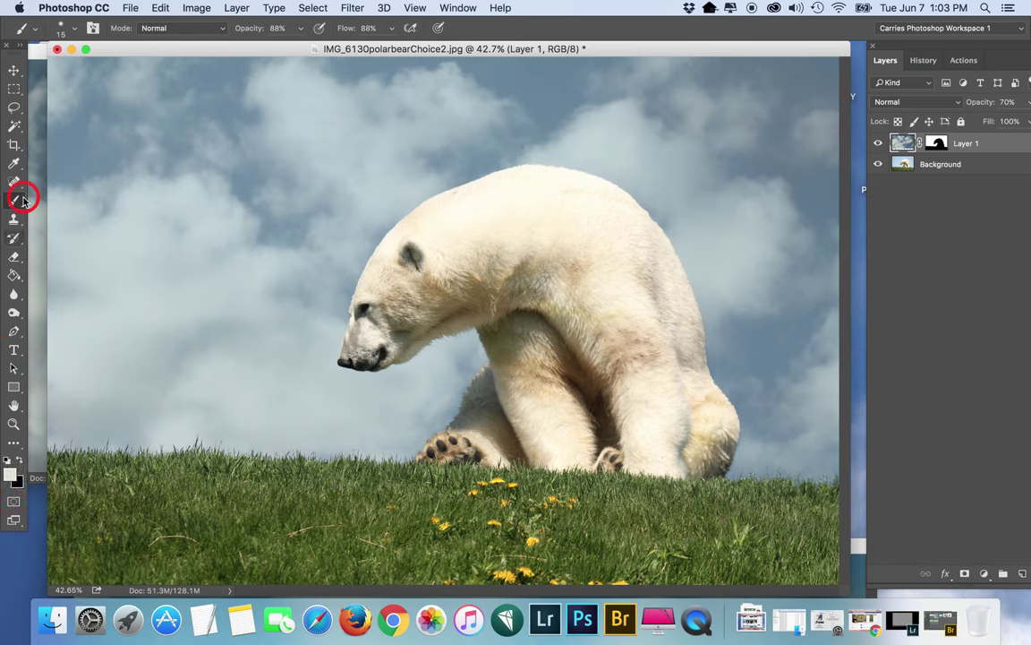
{"action": "left_click", "coordinate": [69, 29]}
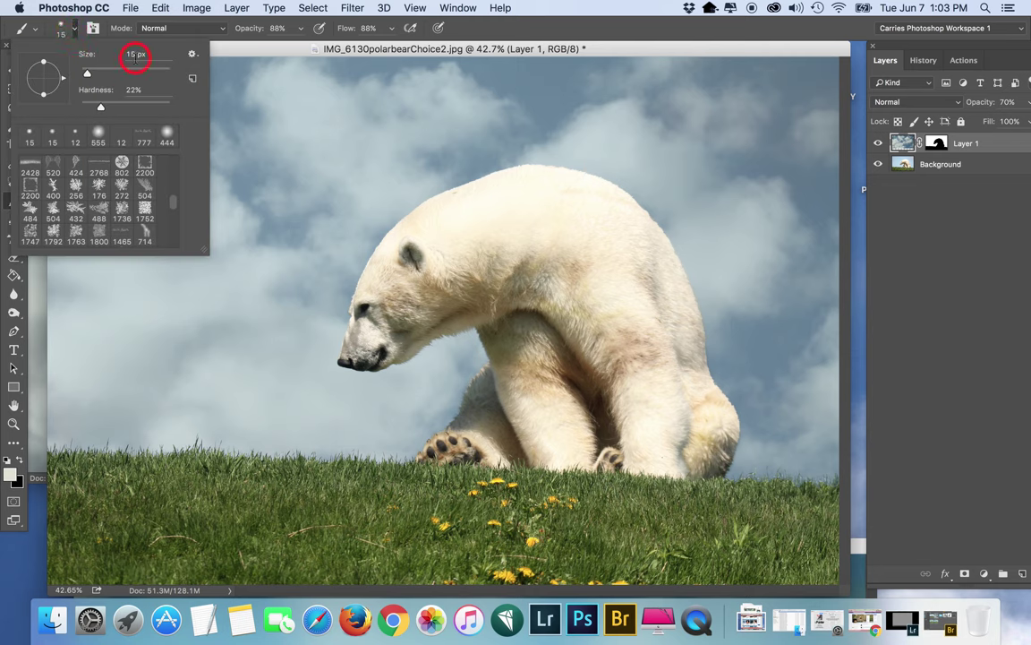
{"action": "left_click", "coordinate": [135, 54]}
{"action": "type", "text": "333"}
{"action": "left_click", "coordinate": [286, 29]}
{"action": "type", "text": "22"}
{"action": "left_click", "coordinate": [347, 32]}
{"action": "type", "text": "22"}
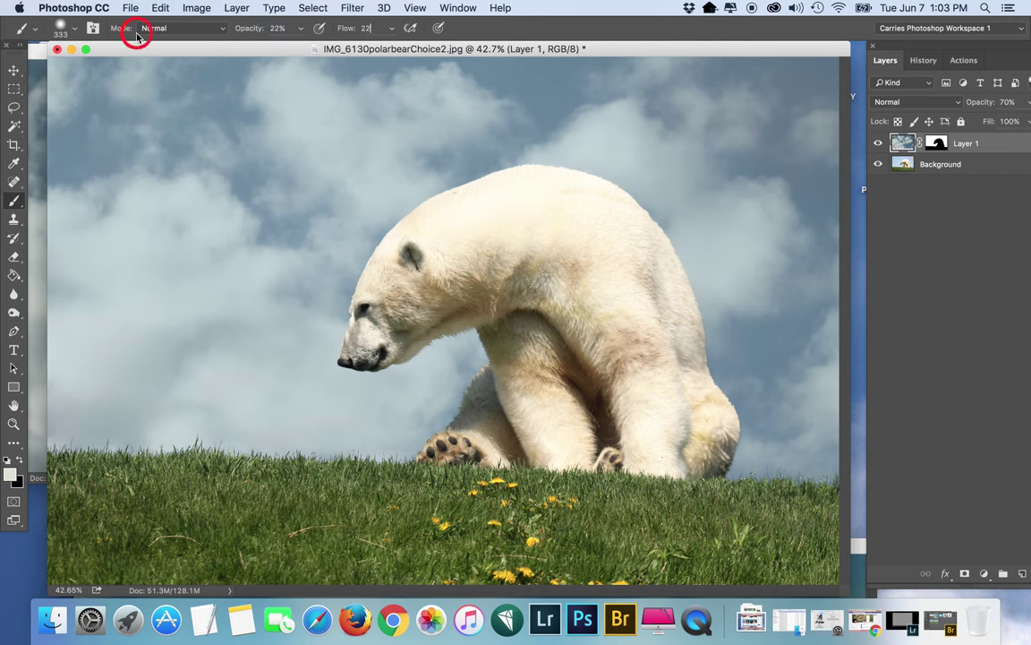
Enlarge the brush to 555 px and paint faint strokes along the bear's outline
{"action": "left_click", "coordinate": [72, 30]}
{"action": "left_click", "coordinate": [150, 88]}
{"action": "mouse_move", "coordinate": [150, 88]}
{"action": "left_mouse_down"}
{"action": "mouse_move", "coordinate": [386, 48]}
{"action": "mouse_move", "coordinate": [352, 52]}
{"action": "left_mouse_up"}
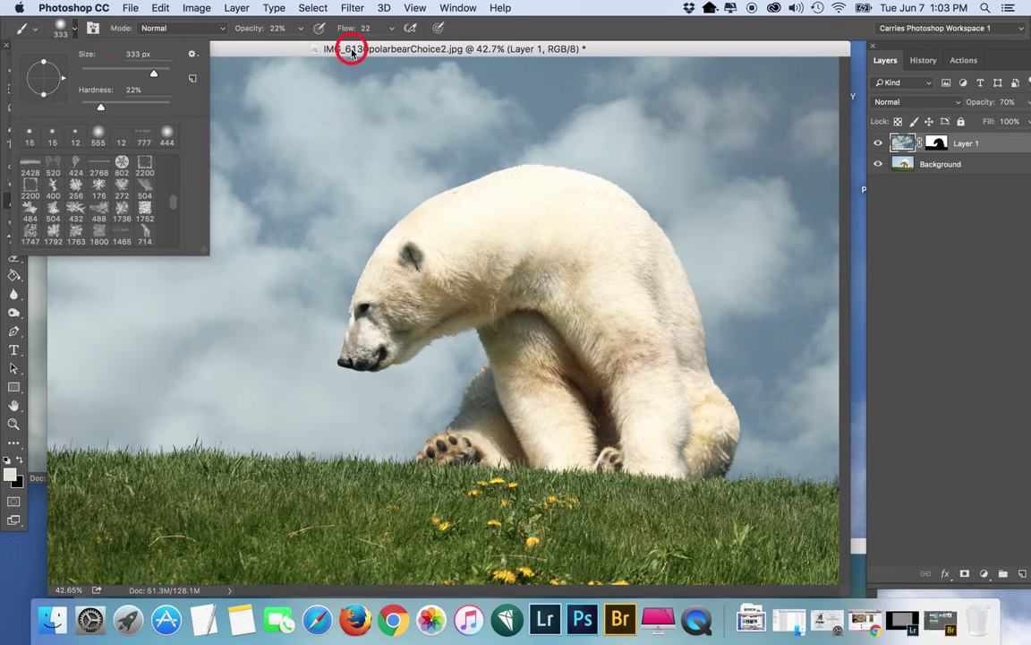
{"action": "left_click", "coordinate": [349, 51]}
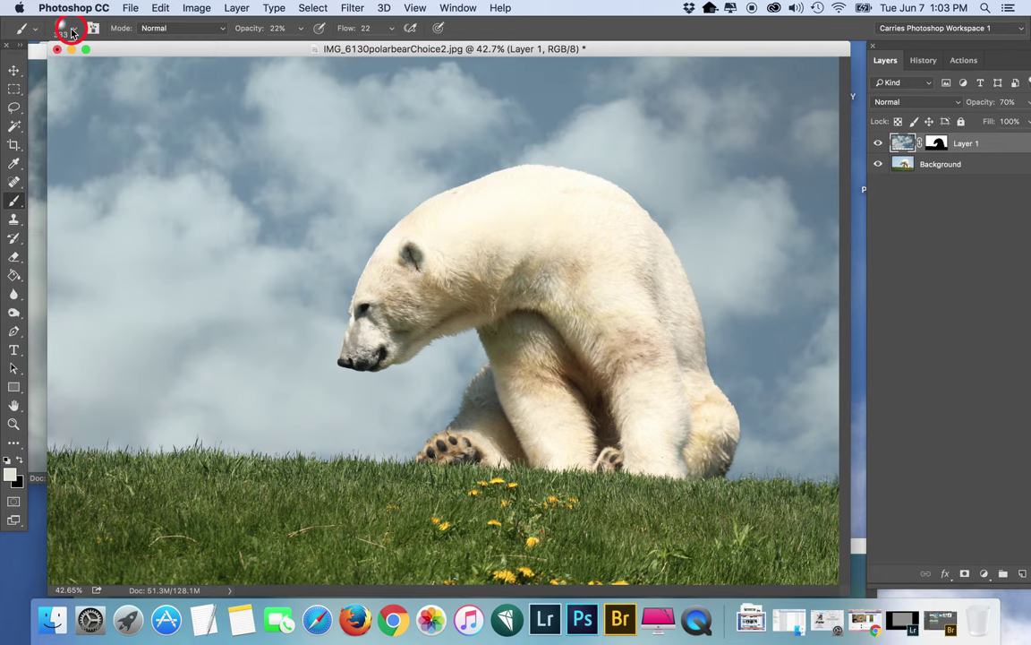
{"action": "left_click", "coordinate": [71, 33]}
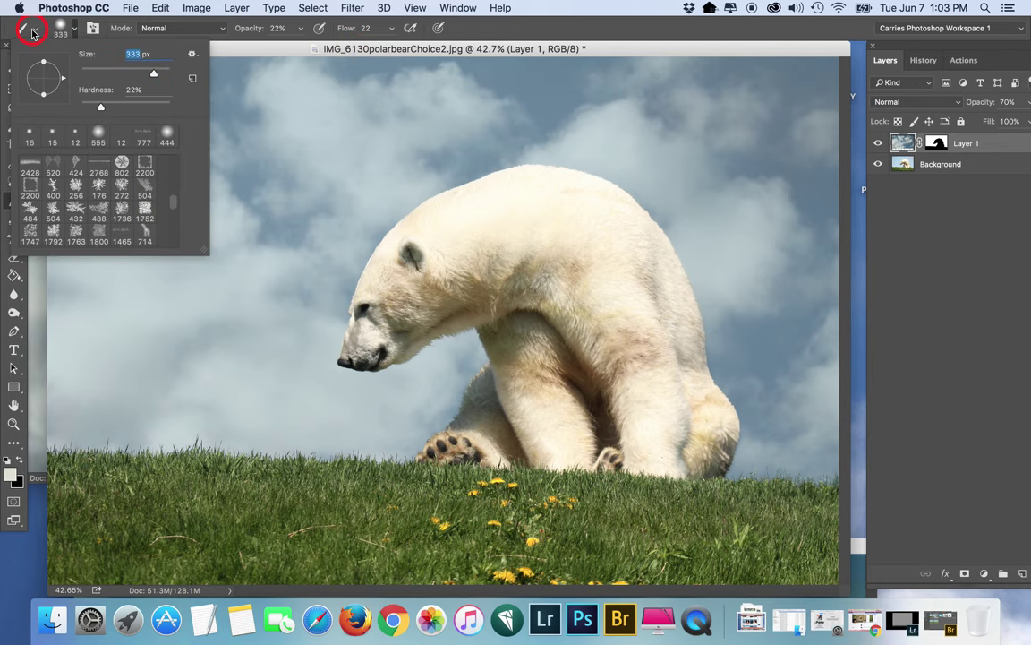
{"action": "type", "text": "555"}
{"action": "left_click", "coordinate": [263, 43]}
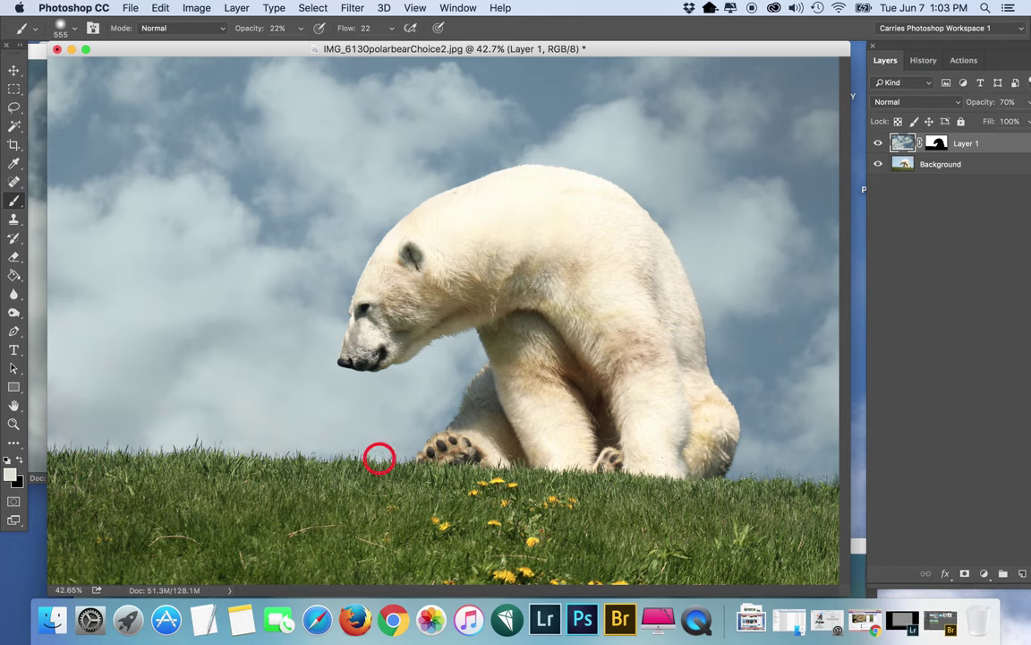
{"action": "mouse_move", "coordinate": [483, 364]}
{"action": "left_mouse_down"}
{"action": "mouse_move", "coordinate": [460, 323]}
{"action": "mouse_move", "coordinate": [377, 378]}
{"action": "mouse_move", "coordinate": [327, 377]}
{"action": "mouse_move", "coordinate": [345, 282]}
{"action": "mouse_move", "coordinate": [383, 240]}
{"action": "mouse_move", "coordinate": [545, 154]}
{"action": "mouse_move", "coordinate": [600, 161]}
{"action": "mouse_move", "coordinate": [690, 231]}
{"action": "mouse_move", "coordinate": [711, 369]}
{"action": "mouse_move", "coordinate": [709, 479]}
{"action": "left_mouse_up"}
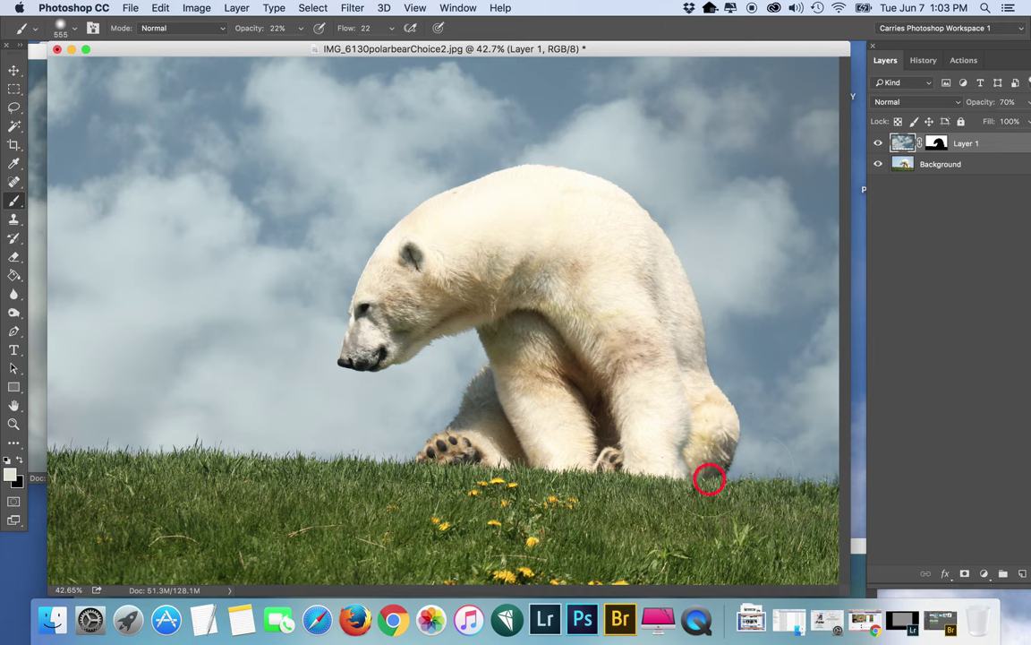
{"action": "left_click", "coordinate": [888, 61]}
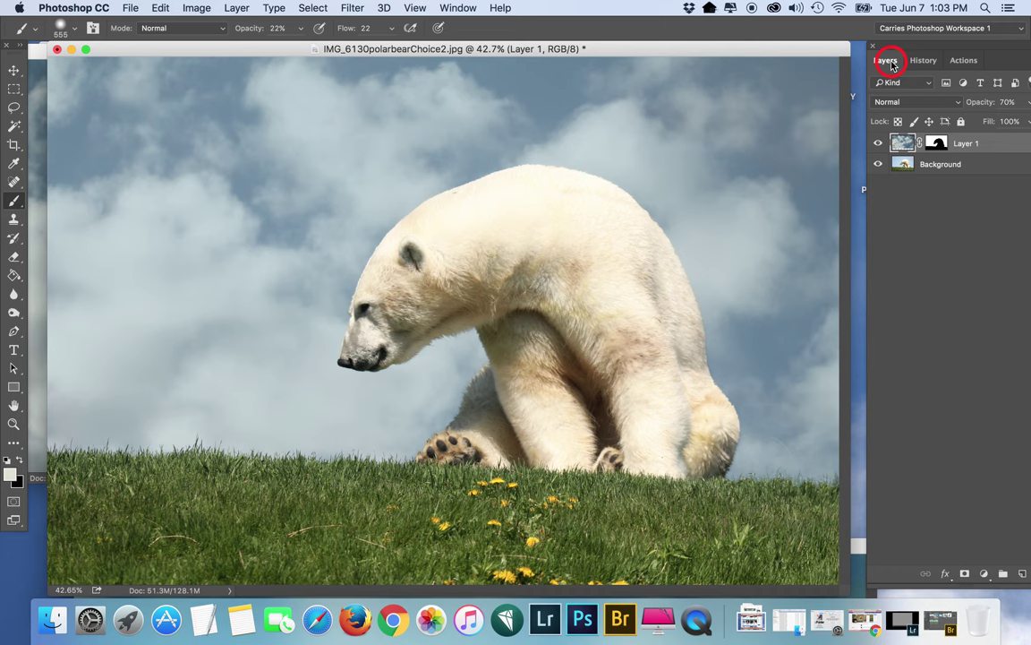
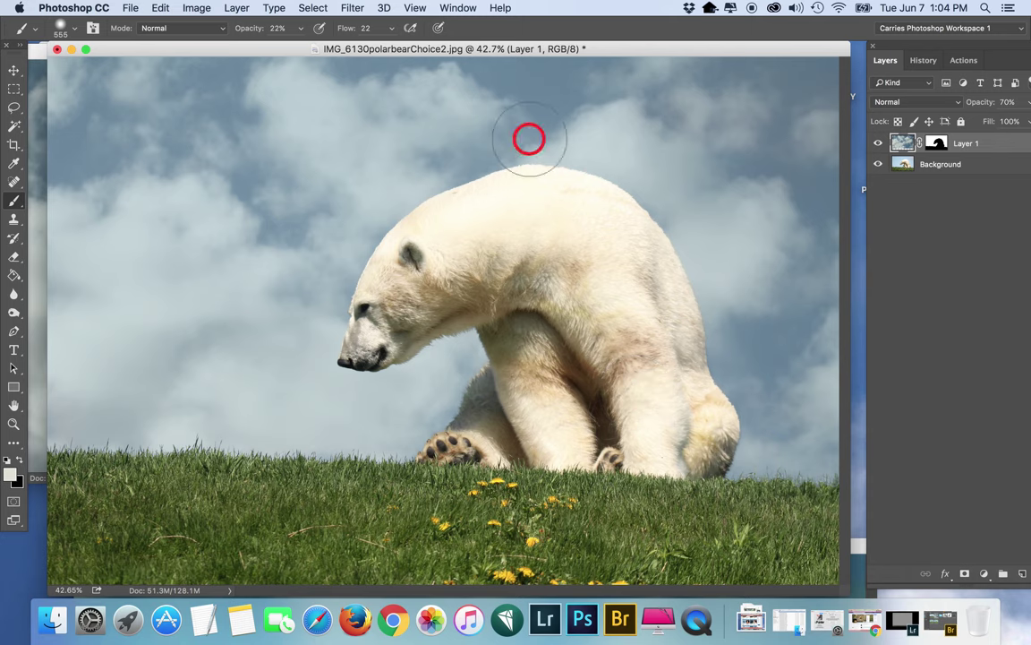
Flatten Layer 1 and its mask into the Background with Layer > Flatten Image
{"action": "left_click", "coordinate": [238, 7]}
{"action": "mouse_move", "coordinate": [195, 7]}
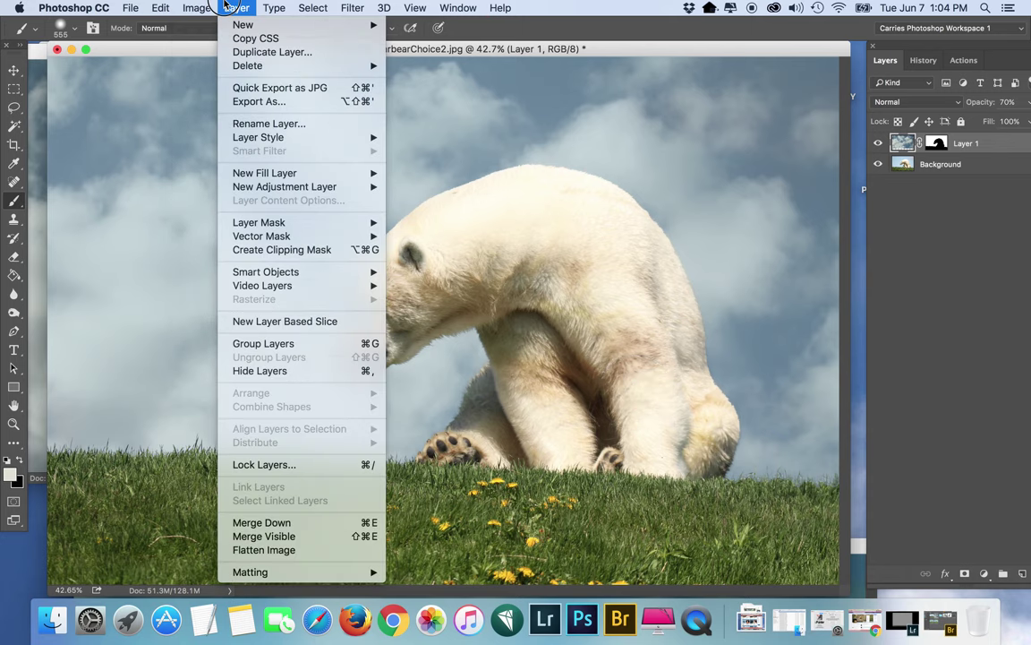
{"action": "mouse_move", "coordinate": [162, 7]}
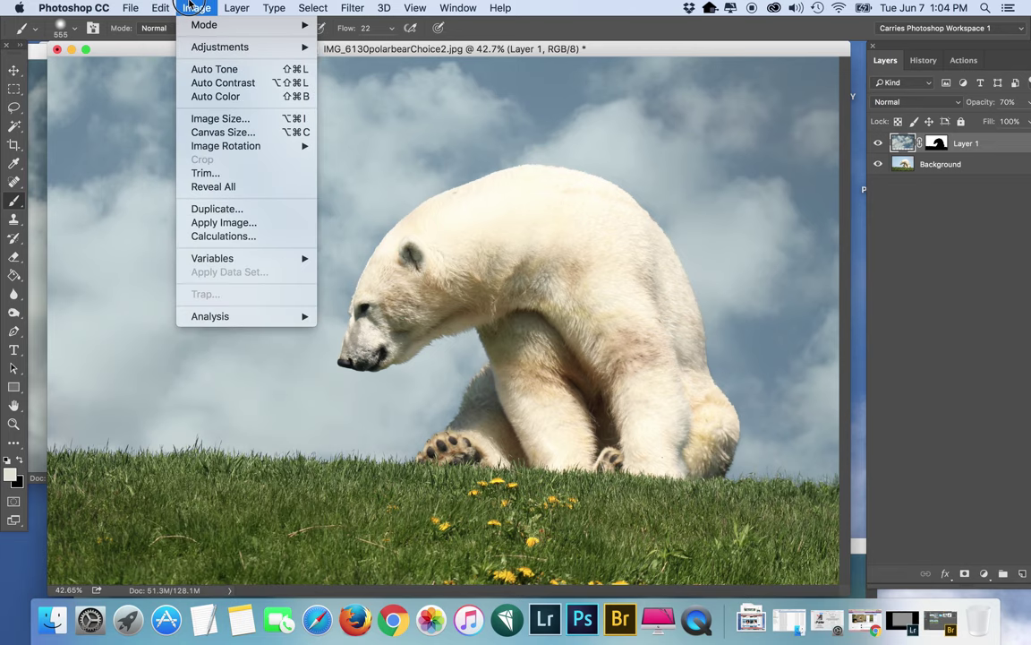
{"action": "mouse_move", "coordinate": [130, 7]}
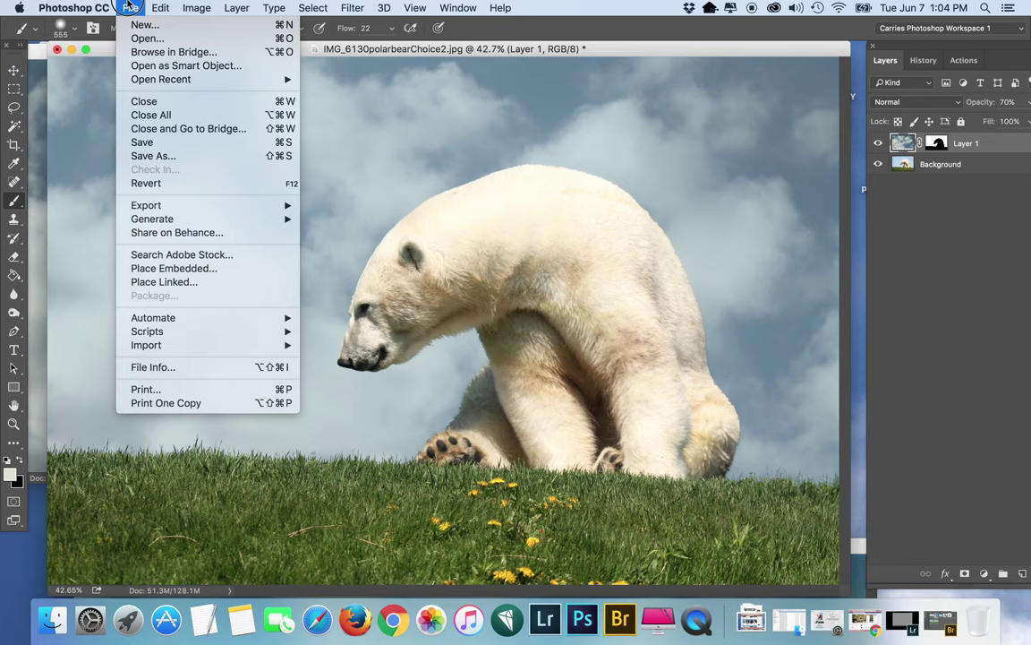
{"action": "left_click", "coordinate": [230, 24]}
{"action": "left_click", "coordinate": [236, 7]}
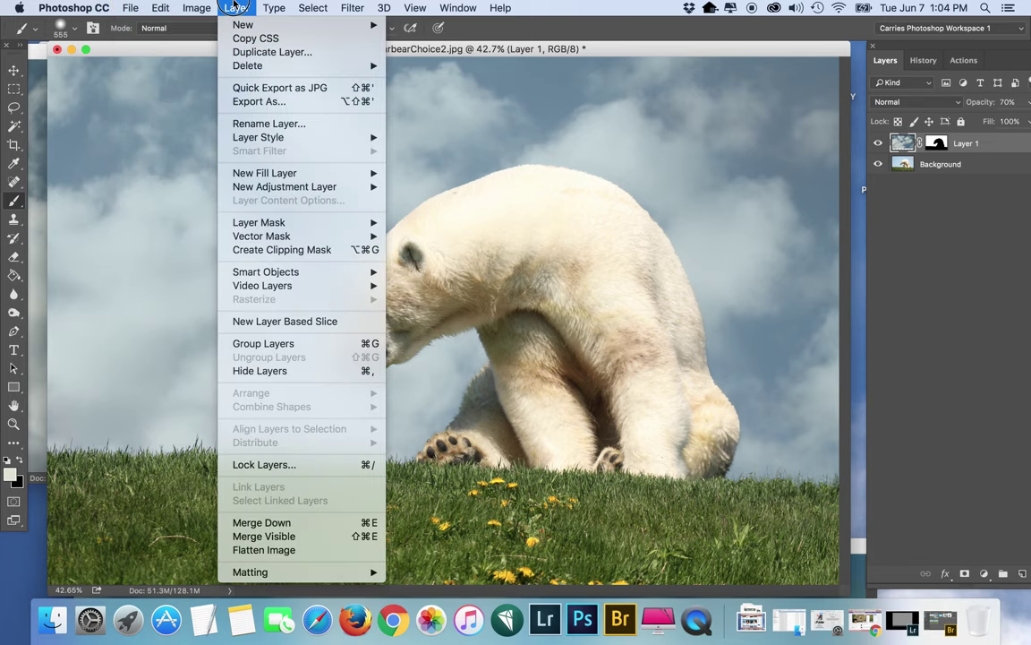
{"action": "left_click", "coordinate": [274, 555]}
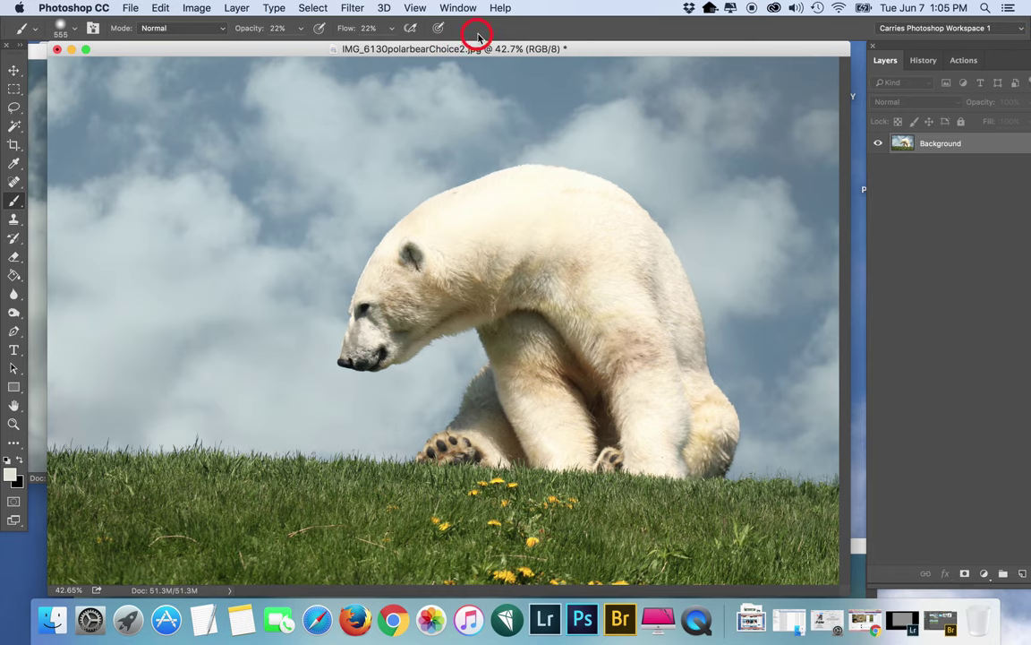
Save a copy as IMG_6130Clouds.jpg at JPEG quality 12
{"action": "key", "text": "super+shift+s"}
{"action": "left_click_drag", "start_coordinate": [555, 57], "coordinate": [475, 58]}
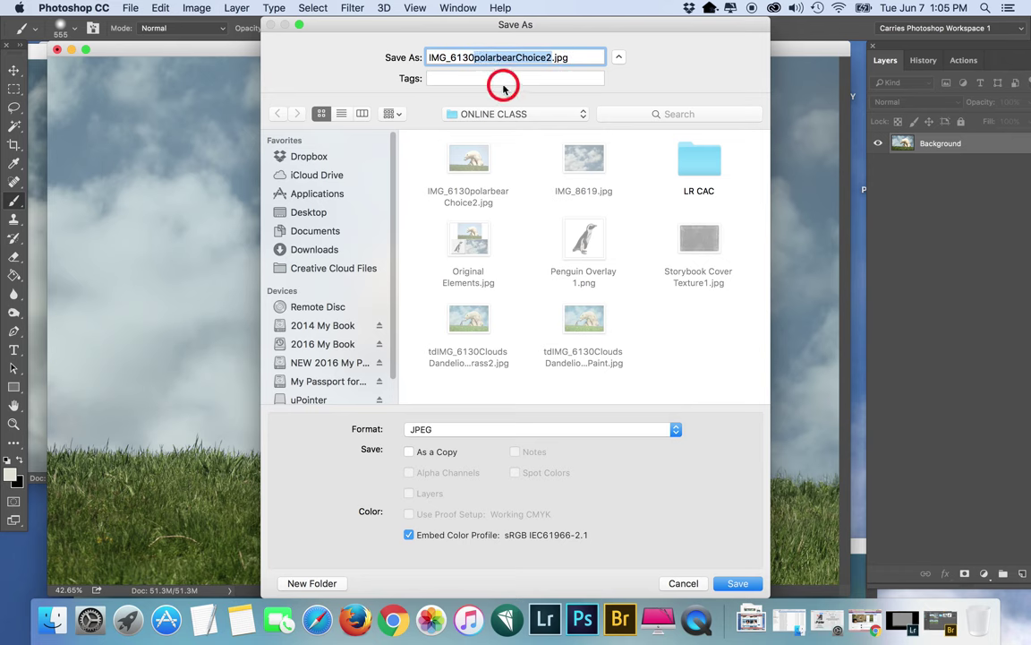
{"action": "type", "text": "Clouds"}
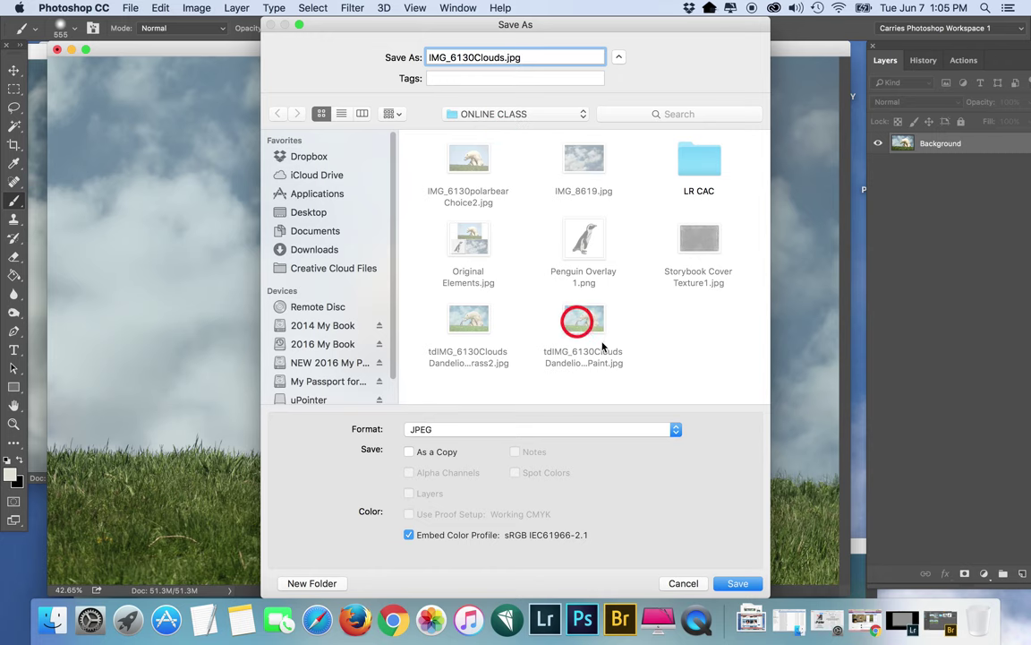
{"action": "left_click", "coordinate": [741, 583]}
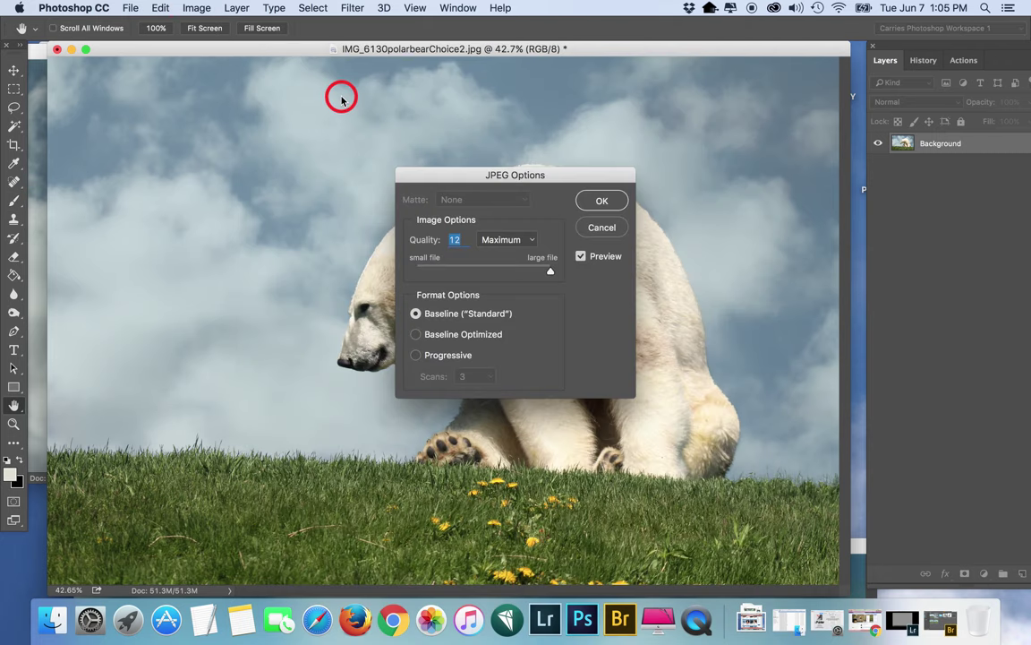
{"action": "left_click", "coordinate": [602, 202]}
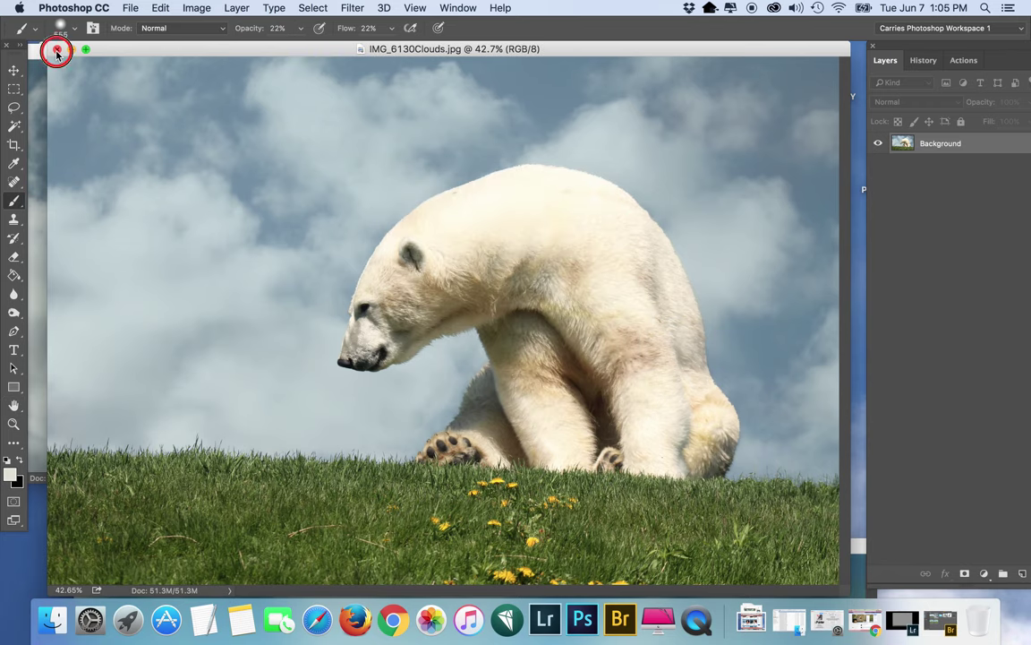
Close the saved window and reopen IMG_6130Clouds.jpg
{"action": "left_click", "coordinate": [56, 49]}
{"action": "left_click", "coordinate": [131, 7]}
{"action": "left_click", "coordinate": [136, 39]}
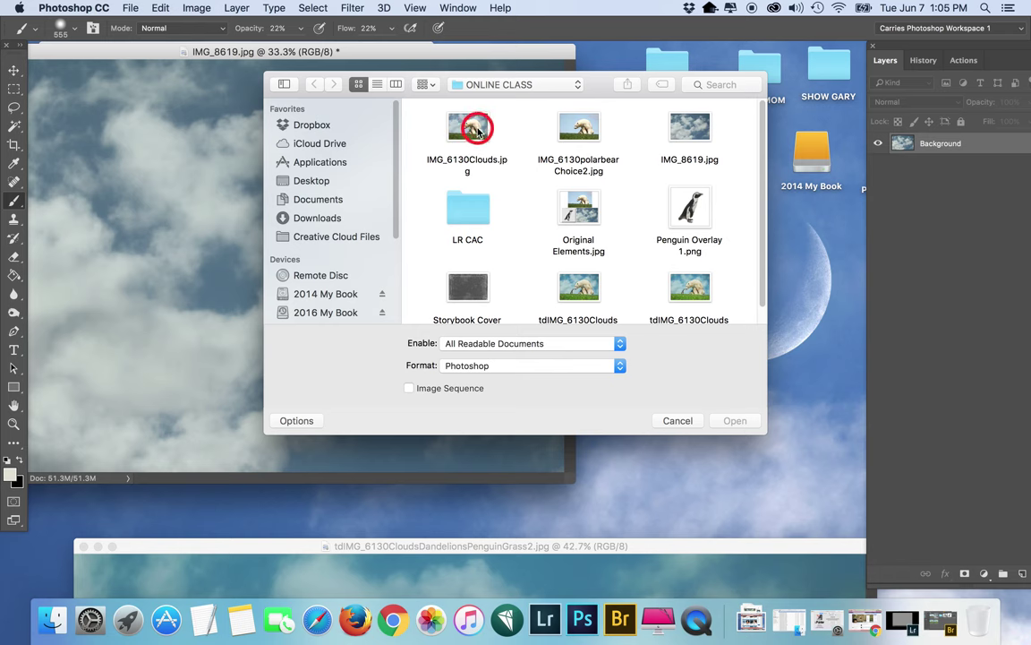
{"action": "left_click", "coordinate": [467, 123]}
{"action": "left_click", "coordinate": [737, 421]}
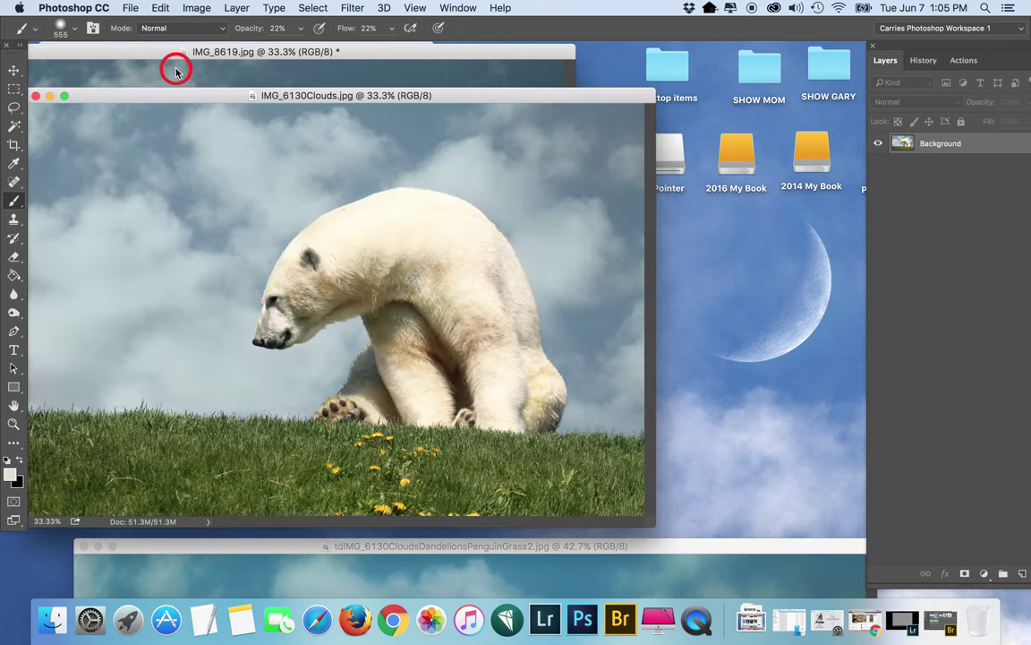
Close IMG_8619 without saving and Original Elements, minimize tdIMG, and fit the clouds image to screen
{"action": "left_click_drag", "start_coordinate": [129, 97], "coordinate": [277, 66]}
{"action": "left_click", "coordinate": [92, 51]}
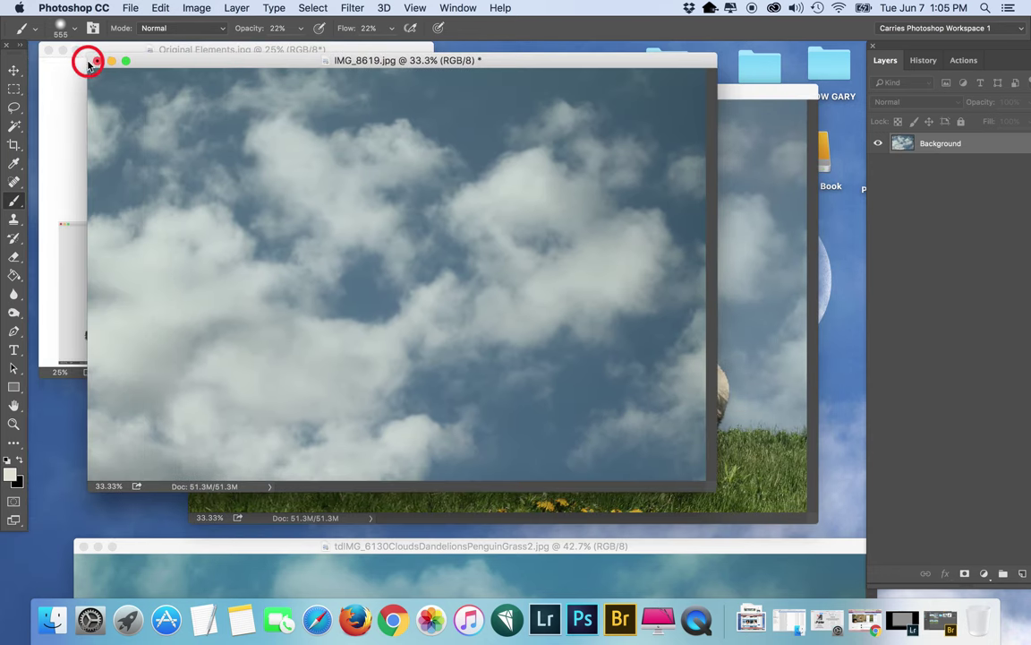
{"action": "left_click", "coordinate": [97, 60]}
{"action": "left_click", "coordinate": [457, 220]}
{"action": "left_click", "coordinate": [50, 49]}
{"action": "left_click", "coordinate": [50, 48]}
{"action": "left_click_drag", "start_coordinate": [293, 90], "coordinate": [201, 57]}
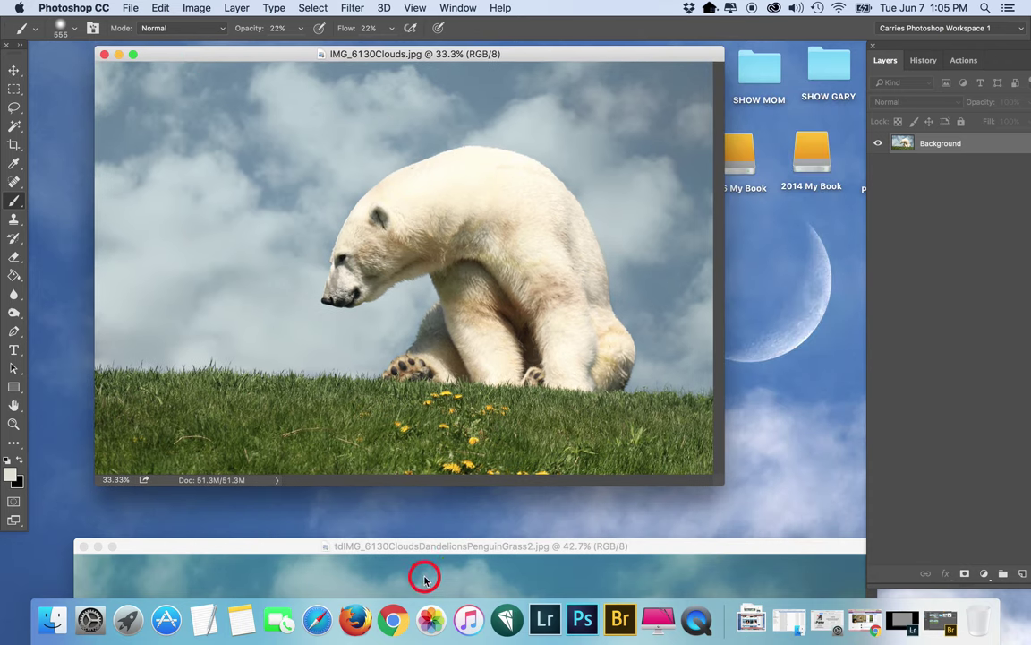
{"action": "left_click", "coordinate": [95, 545]}
{"action": "left_click_drag", "start_coordinate": [373, 56], "coordinate": [334, 54]}
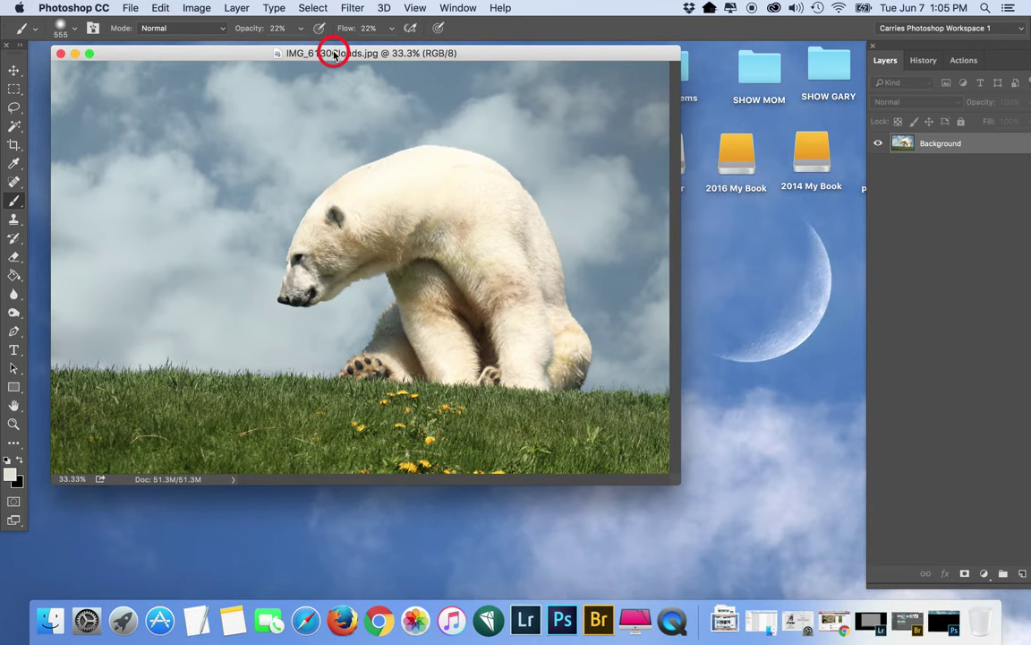
{"action": "key", "text": "super+0"}
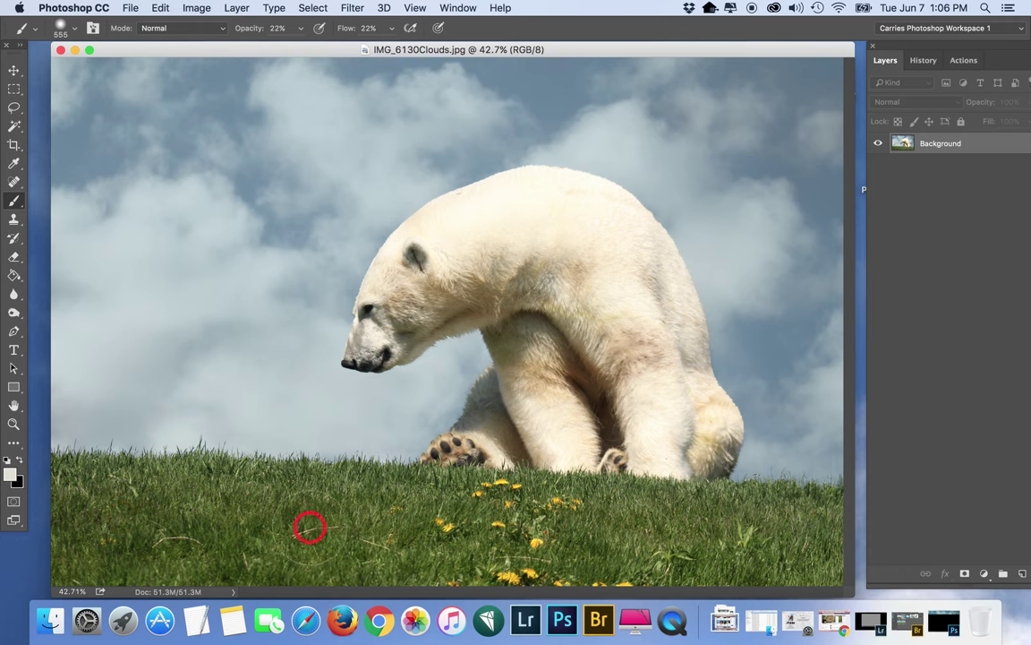
Switch to the Clone Stamp tool and clone grass onto the lower meadow
{"action": "left_click", "coordinate": [13, 220]}
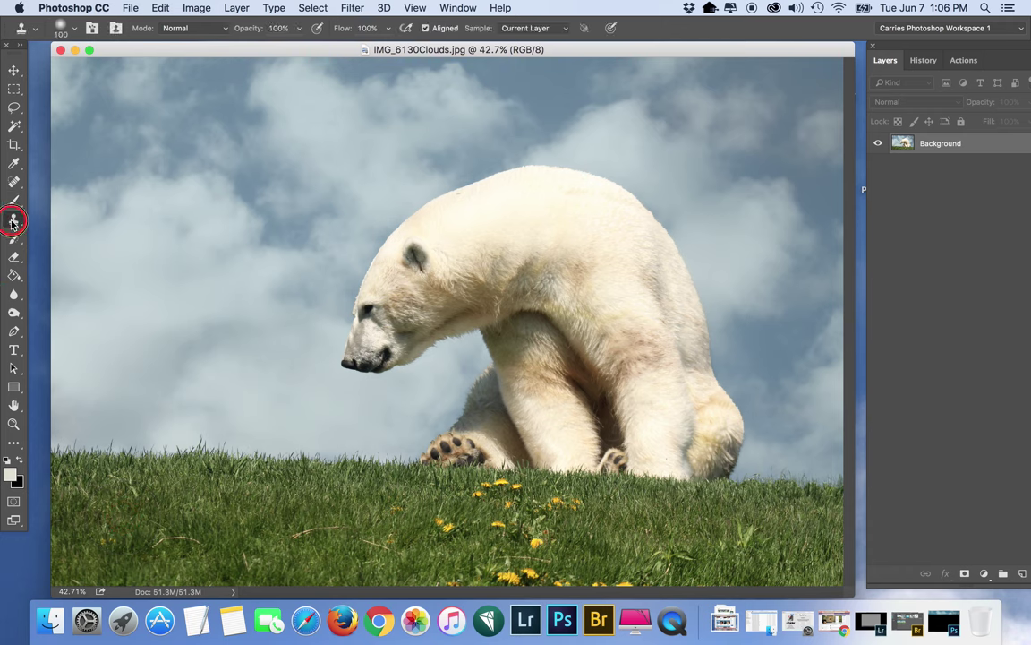
{"action": "left_click_drag", "start_coordinate": [12, 220], "coordinate": [87, 223]}
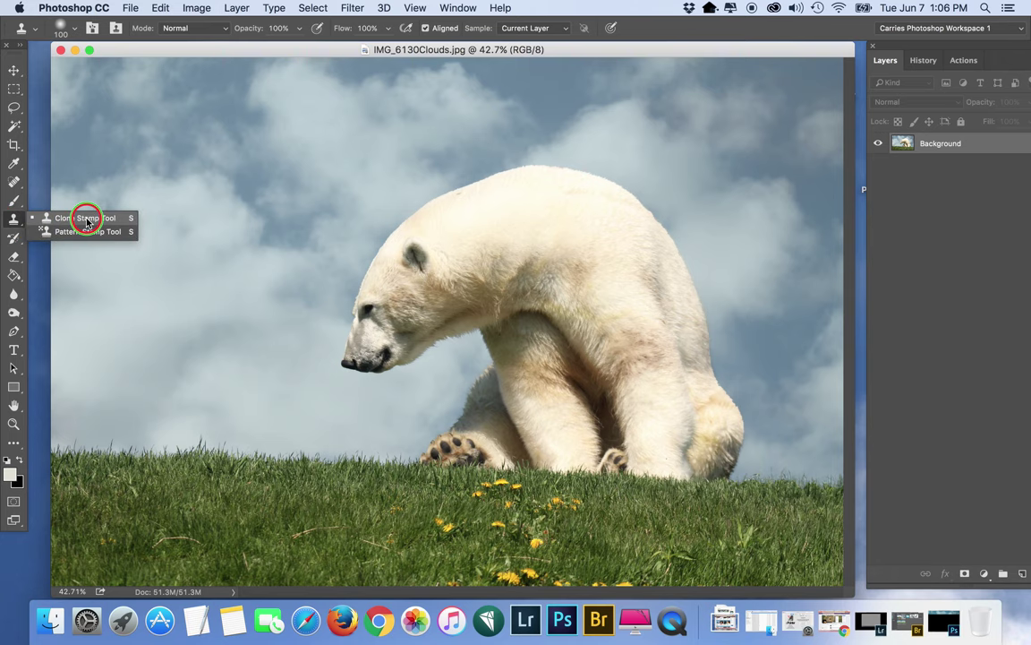
{"action": "left_click_drag", "start_coordinate": [87, 223], "coordinate": [86, 219]}
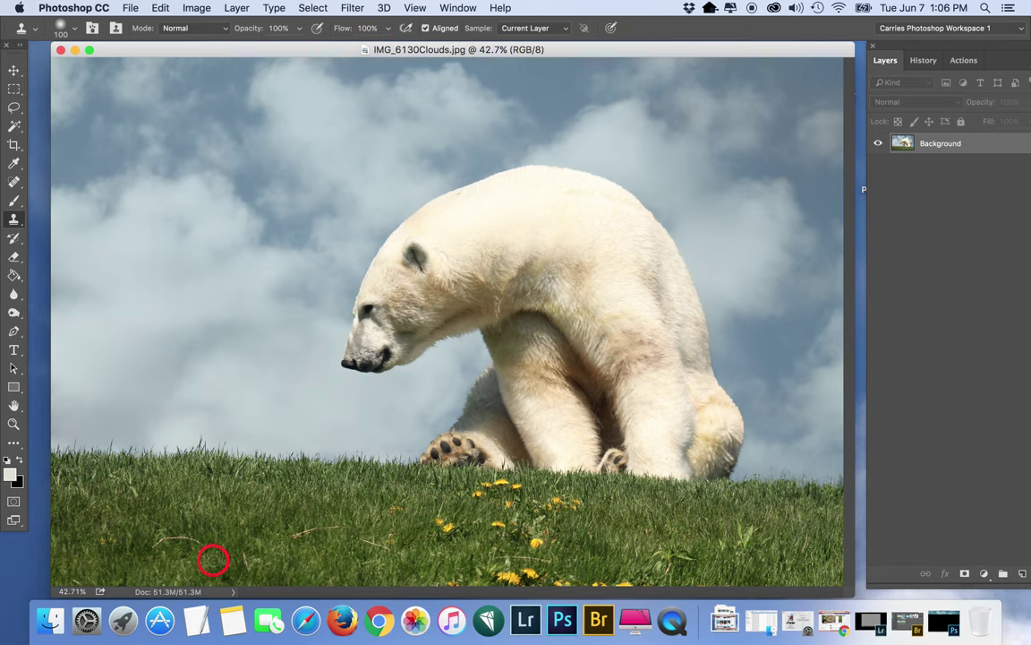
{"action": "left_click", "coordinate": [199, 483]}
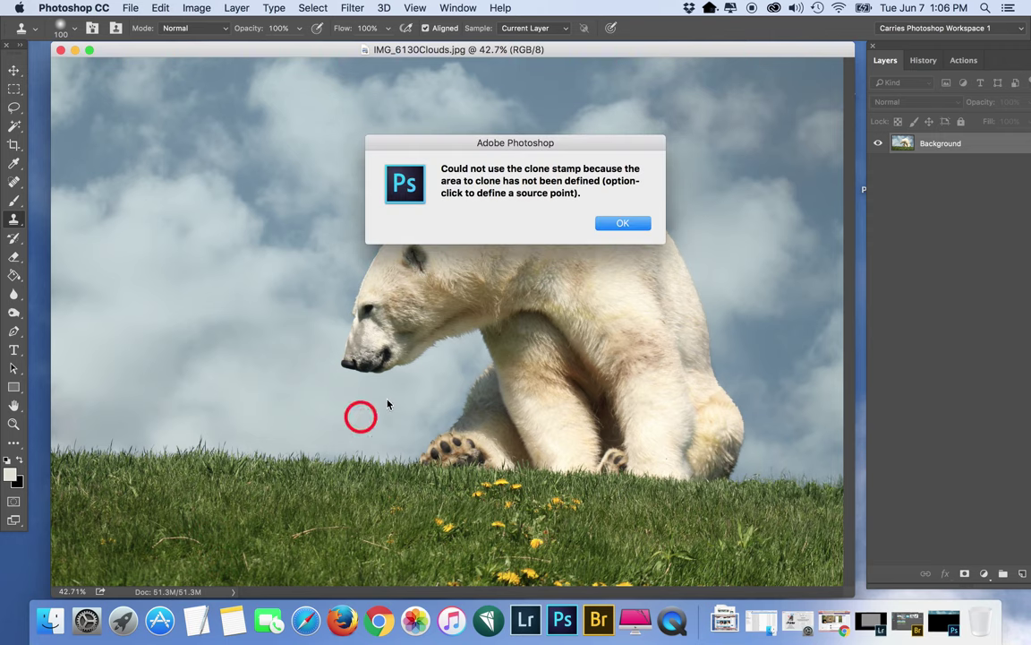
{"action": "key", "text": "Return"}
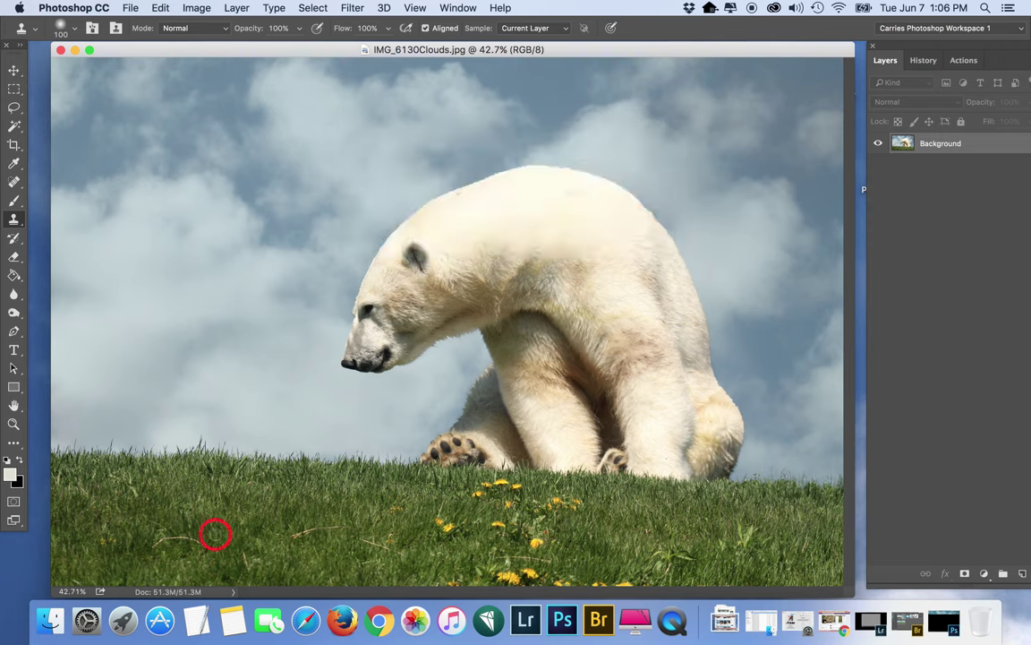
{"action": "left_click", "coordinate": [206, 537], "text": "alt"}
{"action": "left_click", "coordinate": [188, 542]}
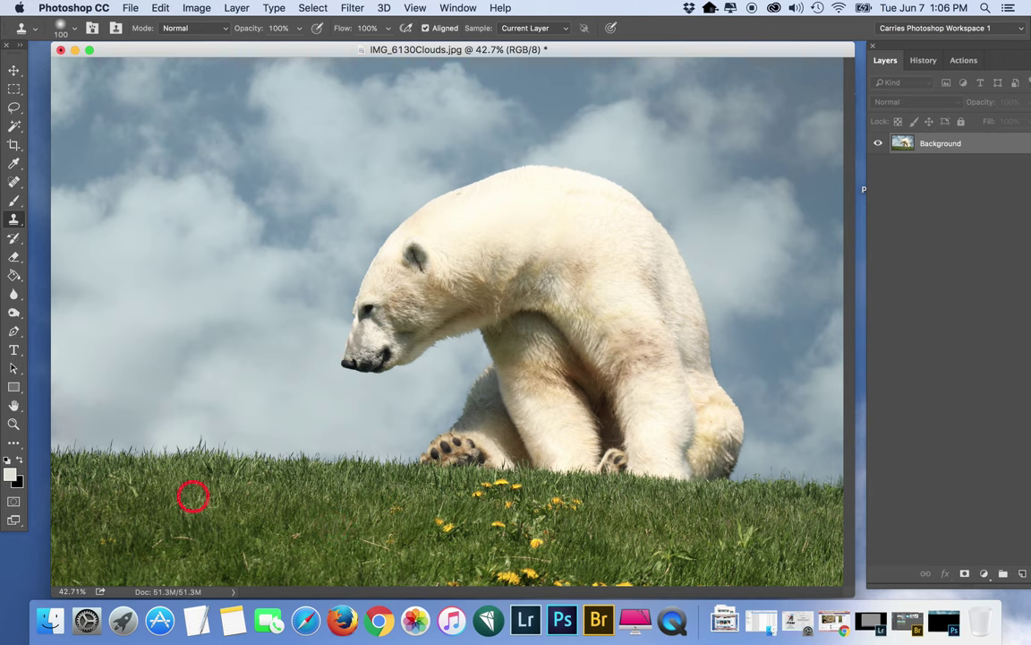
{"action": "mouse_move", "coordinate": [338, 539]}
{"action": "left_mouse_down"}
{"action": "mouse_move", "coordinate": [297, 534]}
{"action": "mouse_move", "coordinate": [322, 557]}
{"action": "mouse_move", "coordinate": [365, 537]}
{"action": "mouse_move", "coordinate": [379, 545]}
{"action": "left_mouse_up"}
Resample grass, clone it across the lower-right meadow, and stamp in new dandelions
{"action": "left_click", "coordinate": [383, 568], "text": "alt"}
{"action": "mouse_move", "coordinate": [314, 554]}
{"action": "left_mouse_down"}
{"action": "mouse_move", "coordinate": [259, 564]}
{"action": "mouse_move", "coordinate": [244, 551]}
{"action": "mouse_move", "coordinate": [248, 566]}
{"action": "mouse_move", "coordinate": [255, 538]}
{"action": "mouse_move", "coordinate": [247, 576]}
{"action": "mouse_move", "coordinate": [190, 521]}
{"action": "mouse_move", "coordinate": [196, 512]}
{"action": "mouse_move", "coordinate": [178, 535]}
{"action": "mouse_move", "coordinate": [214, 551]}
{"action": "mouse_move", "coordinate": [162, 563]}
{"action": "mouse_move", "coordinate": [211, 570]}
{"action": "mouse_move", "coordinate": [165, 573]}
{"action": "mouse_move", "coordinate": [152, 521]}
{"action": "mouse_move", "coordinate": [188, 451]}
{"action": "mouse_move", "coordinate": [256, 519]}
{"action": "mouse_move", "coordinate": [612, 553]}
{"action": "mouse_move", "coordinate": [602, 529]}
{"action": "mouse_move", "coordinate": [553, 563]}
{"action": "mouse_move", "coordinate": [595, 546]}
{"action": "mouse_move", "coordinate": [498, 557]}
{"action": "mouse_move", "coordinate": [527, 557]}
{"action": "mouse_move", "coordinate": [510, 555]}
{"action": "mouse_move", "coordinate": [535, 489]}
{"action": "mouse_move", "coordinate": [507, 523]}
{"action": "mouse_move", "coordinate": [677, 530]}
{"action": "mouse_move", "coordinate": [652, 488]}
{"action": "mouse_move", "coordinate": [700, 583]}
{"action": "left_mouse_up"}
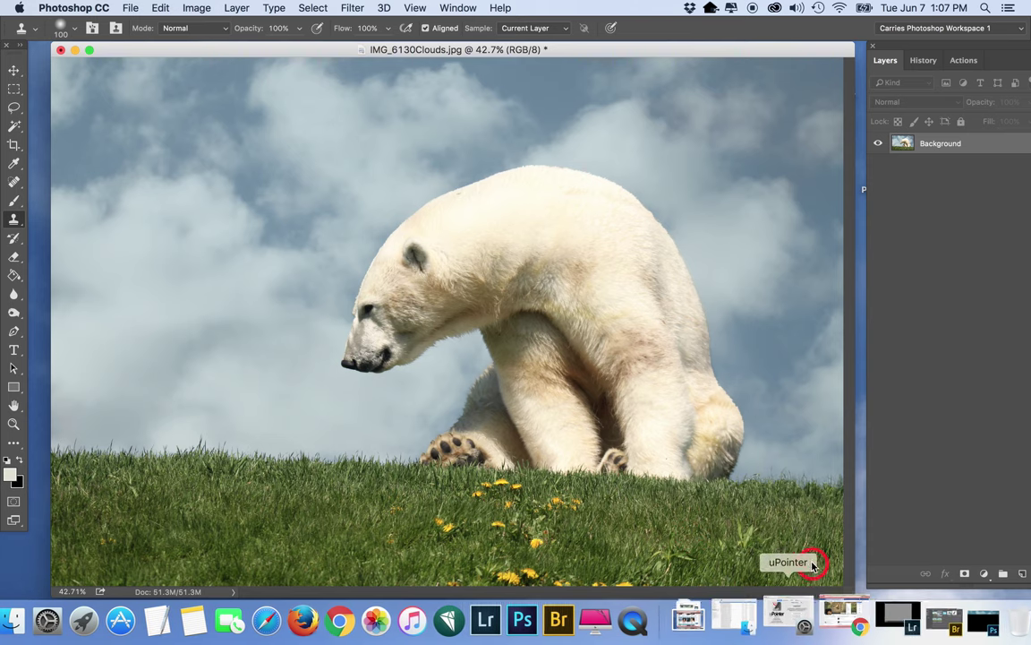
{"action": "mouse_move", "coordinate": [813, 560]}
{"action": "left_mouse_down"}
{"action": "mouse_move", "coordinate": [806, 541]}
{"action": "mouse_move", "coordinate": [857, 545]}
{"action": "mouse_move", "coordinate": [824, 525]}
{"action": "mouse_move", "coordinate": [810, 538]}
{"action": "left_mouse_up"}
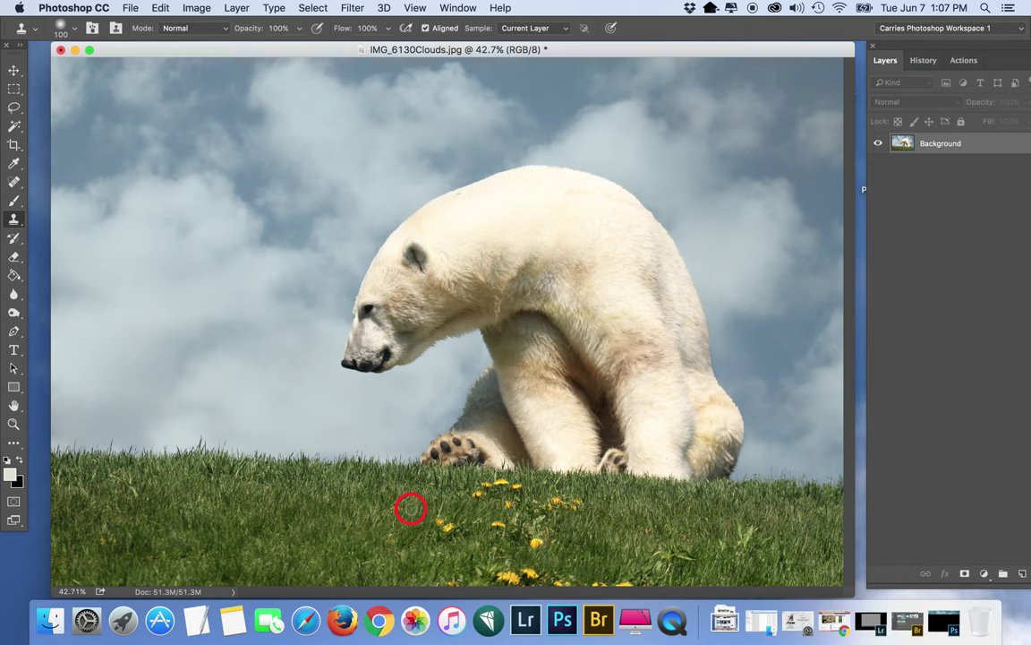
{"action": "left_click", "coordinate": [502, 484]}
{"action": "left_click", "coordinate": [271, 582]}
Stamp cloned dandelions across the left and middle grass
{"action": "left_click", "coordinate": [336, 552]}
{"action": "left_click", "coordinate": [56, 476]}
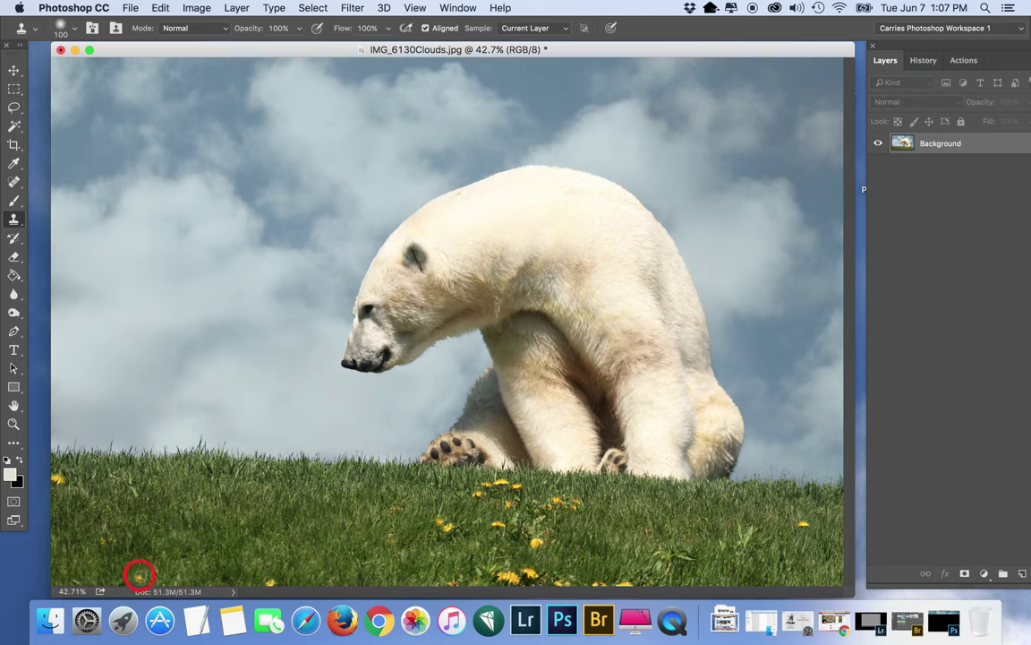
{"action": "left_click", "coordinate": [136, 572]}
{"action": "left_click", "coordinate": [131, 508]}
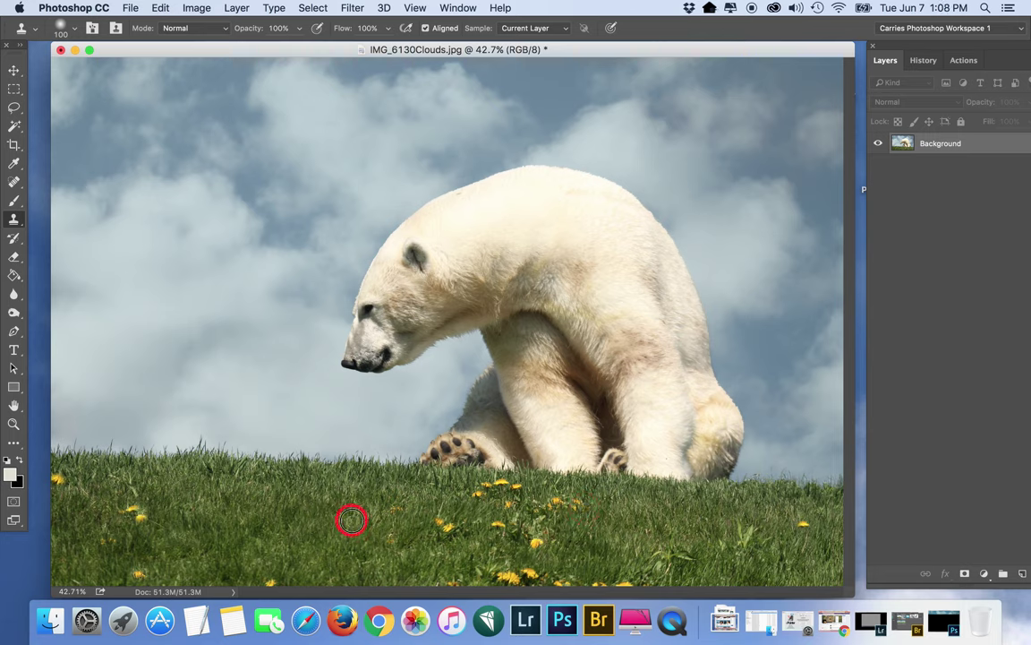
{"action": "mouse_move", "coordinate": [256, 506]}
{"action": "left_mouse_down"}
{"action": "mouse_move", "coordinate": [332, 511]}
{"action": "mouse_move", "coordinate": [243, 477]}
{"action": "mouse_move", "coordinate": [245, 493]}
{"action": "mouse_move", "coordinate": [227, 499]}
{"action": "mouse_move", "coordinate": [296, 508]}
{"action": "mouse_move", "coordinate": [295, 517]}
{"action": "mouse_move", "coordinate": [231, 523]}
{"action": "mouse_move", "coordinate": [354, 505]}
{"action": "mouse_move", "coordinate": [553, 509]}
{"action": "mouse_move", "coordinate": [504, 493]}
{"action": "mouse_move", "coordinate": [269, 503]}
{"action": "left_mouse_up"}
Blend cloned grass near the bear's paw and the lower-right meadow, then swap colours
{"action": "mouse_move", "coordinate": [474, 518]}
{"action": "left_mouse_down"}
{"action": "mouse_move", "coordinate": [499, 484]}
{"action": "mouse_move", "coordinate": [314, 543]}
{"action": "mouse_move", "coordinate": [239, 507]}
{"action": "mouse_move", "coordinate": [480, 496]}
{"action": "mouse_move", "coordinate": [304, 491]}
{"action": "mouse_move", "coordinate": [501, 507]}
{"action": "mouse_move", "coordinate": [497, 485]}
{"action": "mouse_move", "coordinate": [507, 506]}
{"action": "mouse_move", "coordinate": [356, 543]}
{"action": "left_mouse_up"}
{"action": "mouse_move", "coordinate": [287, 581]}
{"action": "left_mouse_down"}
{"action": "mouse_move", "coordinate": [536, 476]}
{"action": "mouse_move", "coordinate": [499, 567]}
{"action": "mouse_move", "coordinate": [614, 579]}
{"action": "mouse_move", "coordinate": [496, 576]}
{"action": "mouse_move", "coordinate": [454, 527]}
{"action": "mouse_move", "coordinate": [588, 541]}
{"action": "mouse_move", "coordinate": [538, 542]}
{"action": "left_mouse_up"}
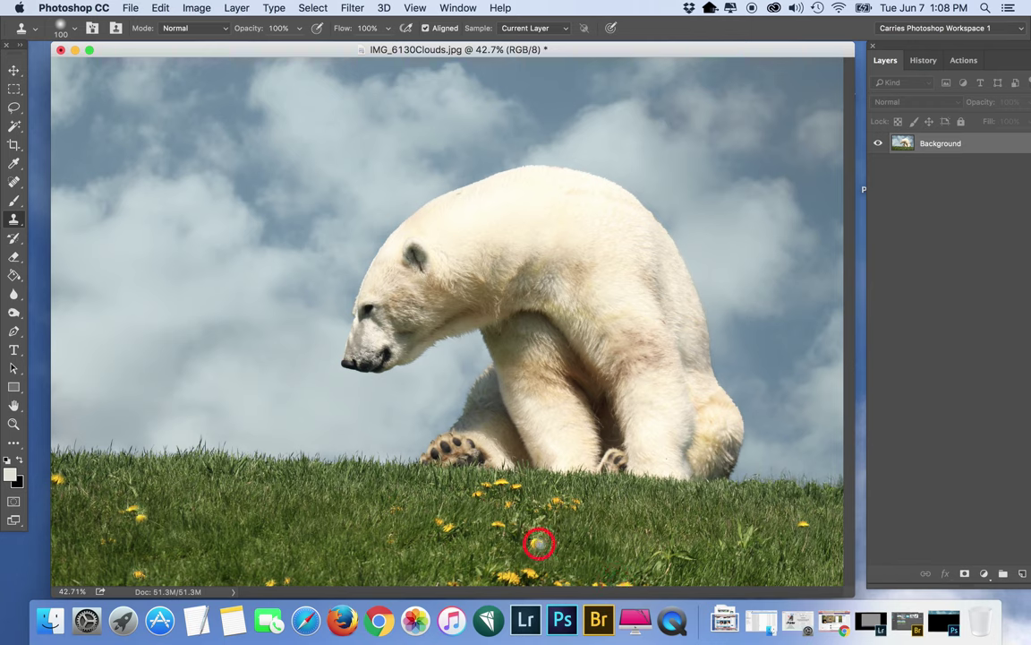
{"action": "mouse_move", "coordinate": [822, 553]}
{"action": "left_mouse_down"}
{"action": "mouse_move", "coordinate": [830, 580]}
{"action": "mouse_move", "coordinate": [949, 594]}
{"action": "left_mouse_up"}
{"action": "left_click_drag", "start_coordinate": [224, 48], "coordinate": [267, 48]}
{"action": "left_click", "coordinate": [19, 459]}
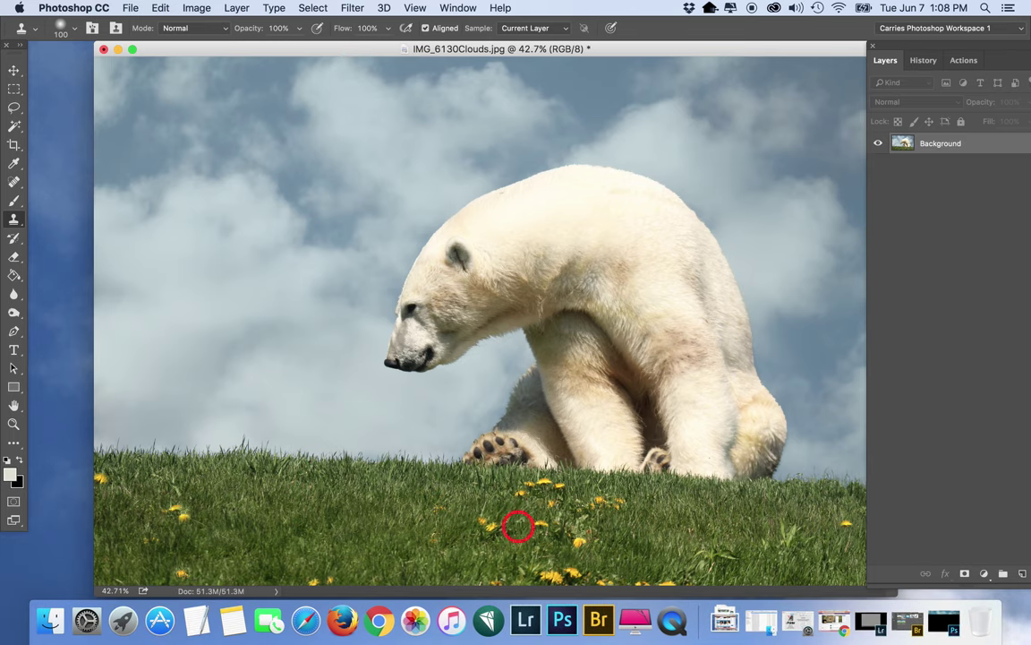
{"action": "left_click_drag", "start_coordinate": [735, 54], "coordinate": [704, 41]}
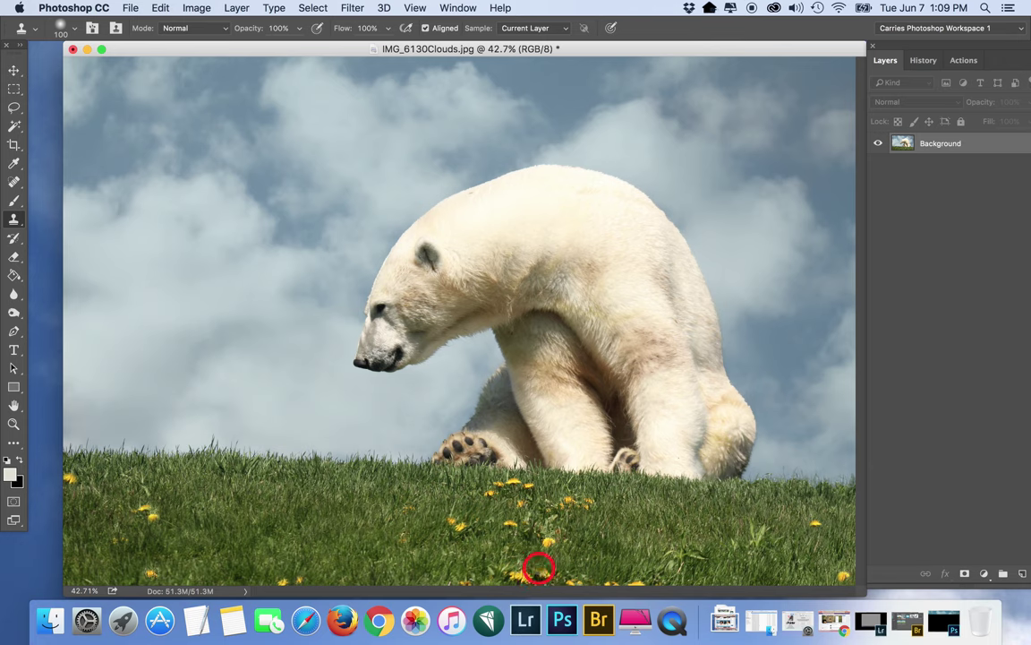
Clone grass and dandelions along the hill's bottom and cover the shadow on the bear's shoulder
{"action": "mouse_move", "coordinate": [538, 567]}
{"action": "left_mouse_down"}
{"action": "mouse_move", "coordinate": [552, 576]}
{"action": "mouse_move", "coordinate": [548, 539]}
{"action": "left_mouse_up"}
{"action": "left_click", "coordinate": [504, 524]}
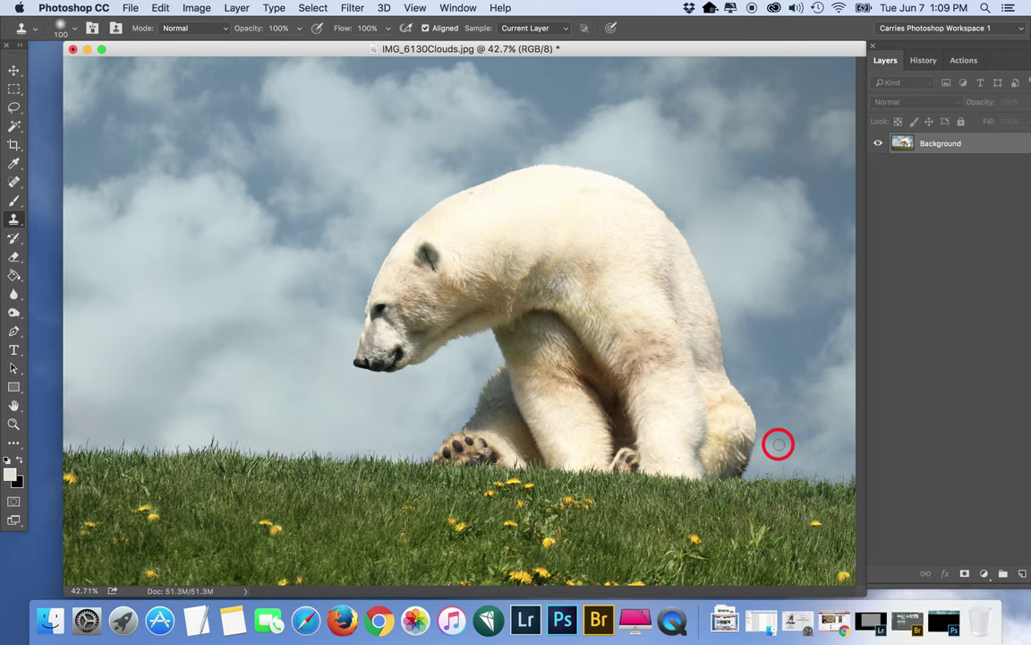
{"action": "mouse_move", "coordinate": [778, 444]}
{"action": "left_mouse_down"}
{"action": "mouse_move", "coordinate": [771, 468]}
{"action": "mouse_move", "coordinate": [788, 457]}
{"action": "left_mouse_up"}
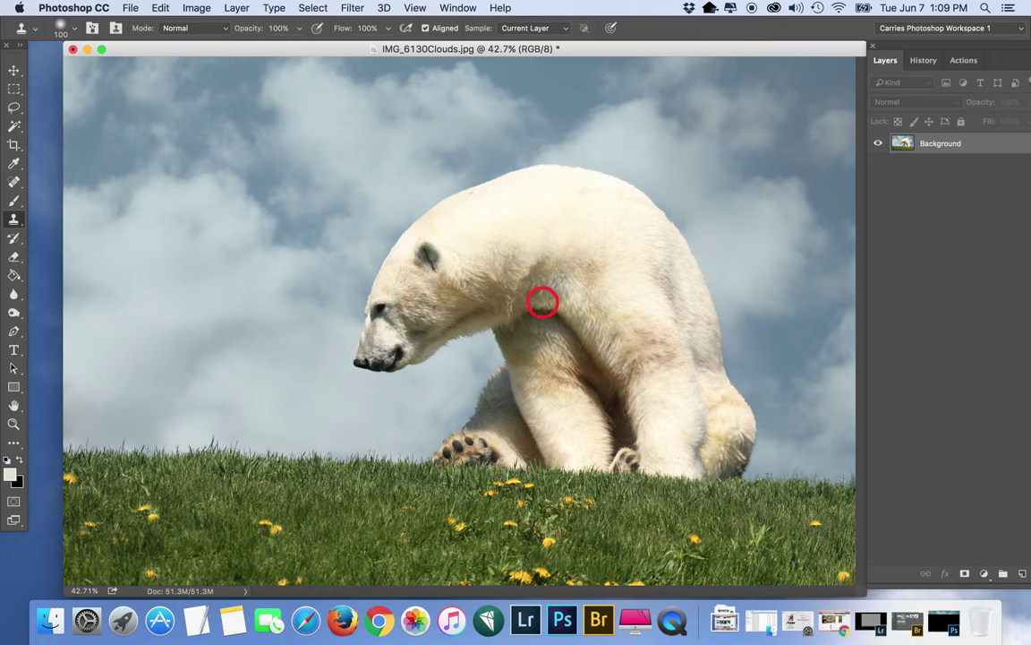
{"action": "left_click", "coordinate": [542, 302]}
{"action": "left_click_drag", "start_coordinate": [707, 51], "coordinate": [698, 54]}
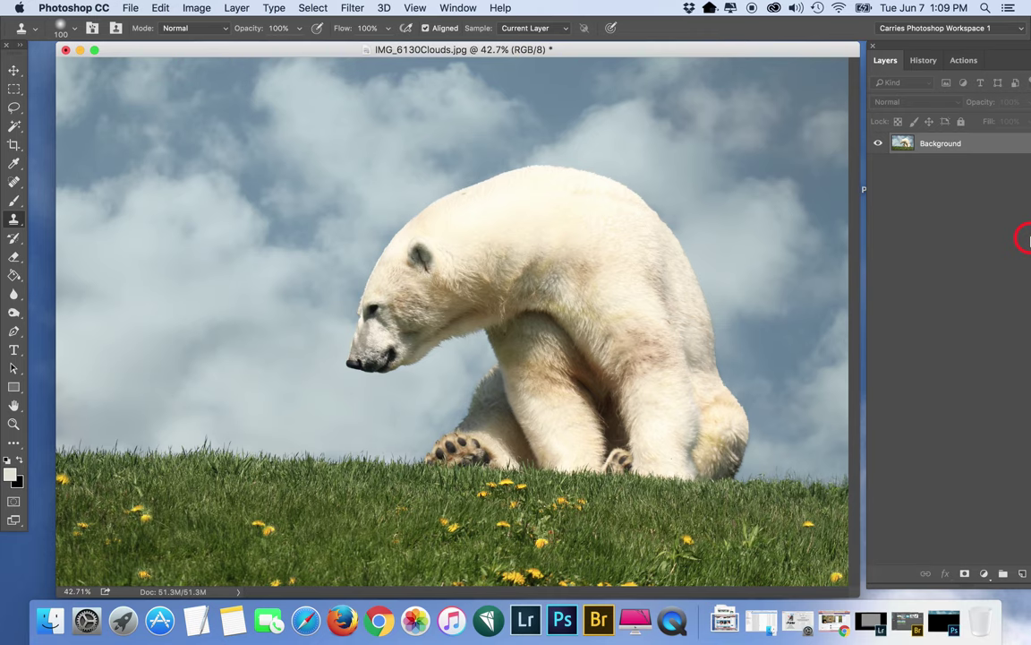
Save the image as IMG_6130CloudsDandelions.jpg in JPEG format
{"action": "key", "text": "super+shift+s"}
{"action": "left_click", "coordinate": [504, 58]}
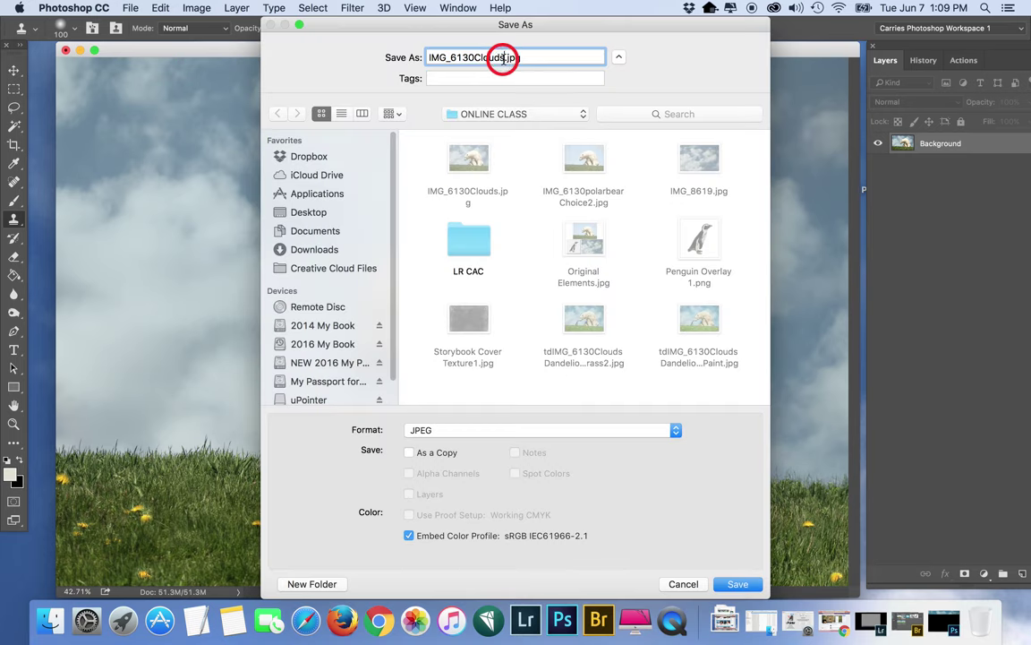
{"action": "type", "text": "Dandelio"}
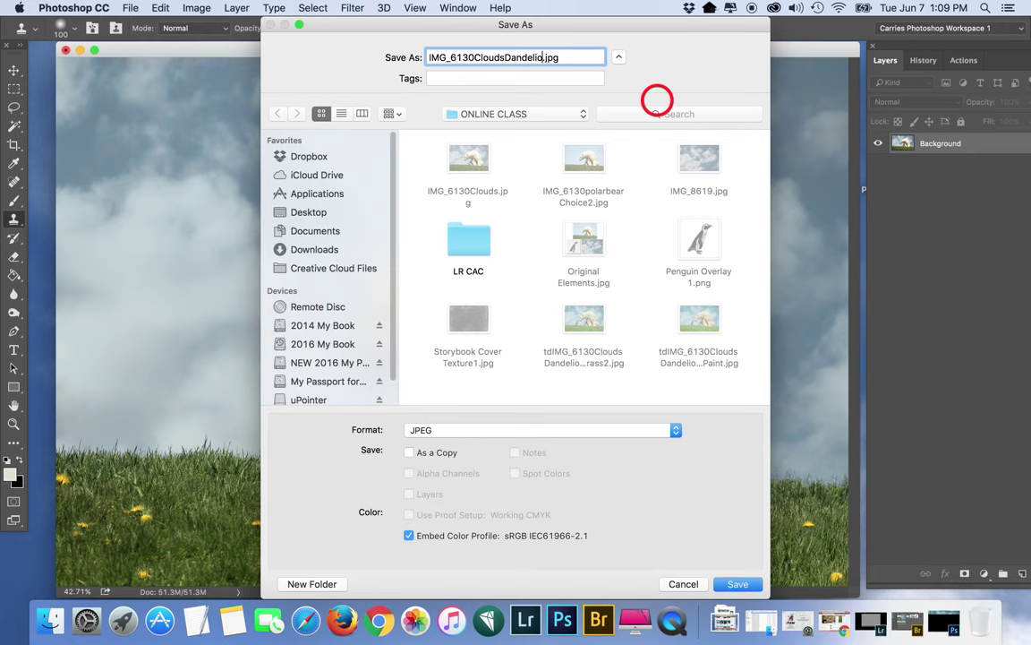
{"action": "type", "text": "ns"}
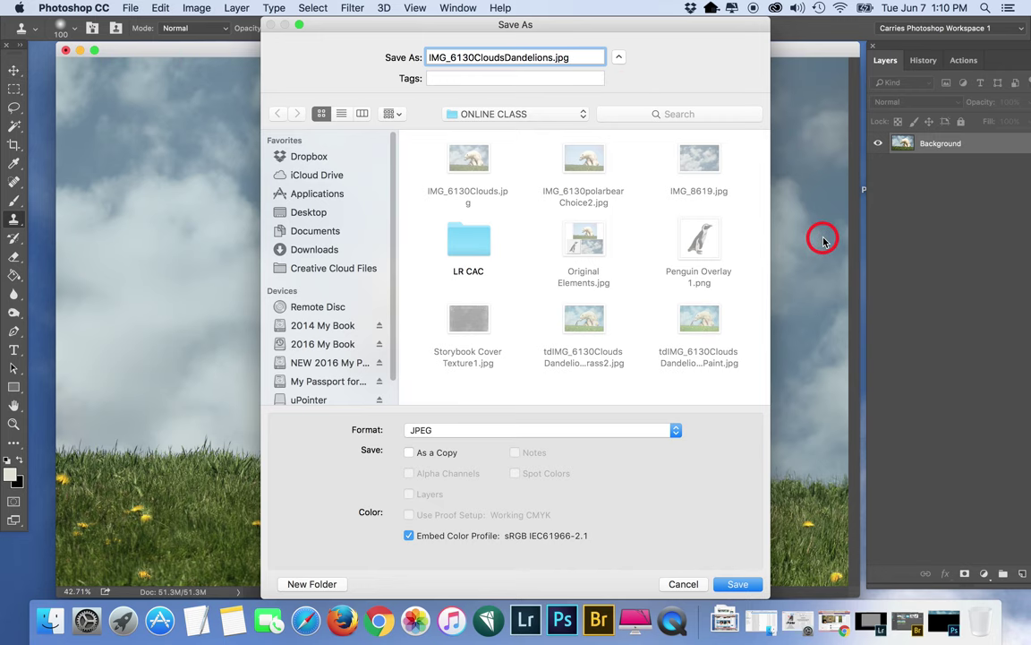
{"action": "key", "text": "Return"}
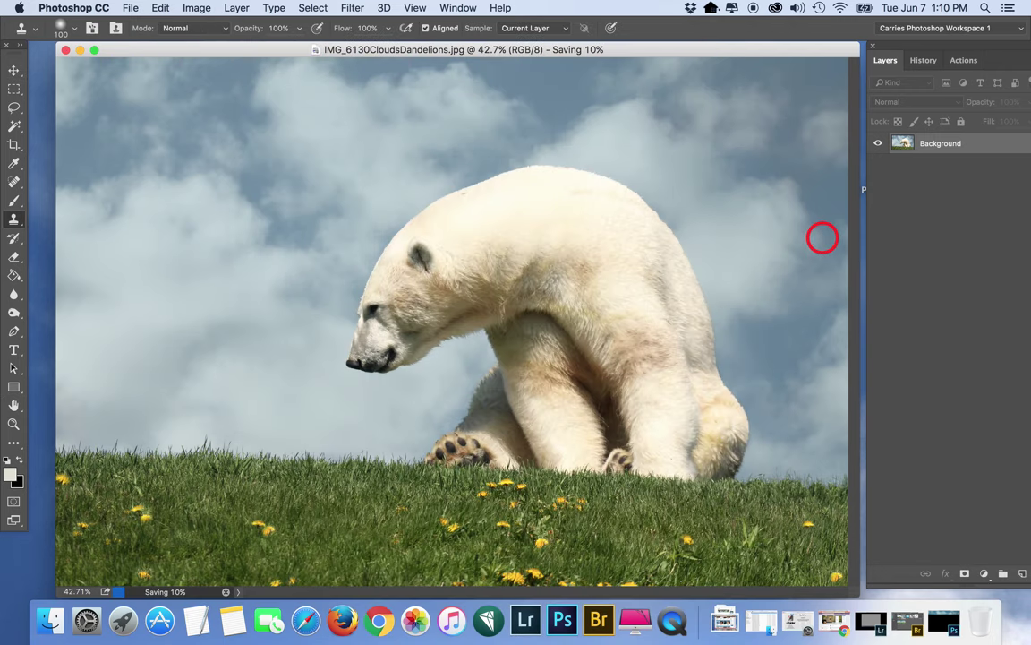
Close the document and reopen IMG_6130CloudsDandelions.jpg
{"action": "left_click", "coordinate": [66, 49]}
{"action": "left_click", "coordinate": [130, 8]}
{"action": "left_click", "coordinate": [136, 38]}
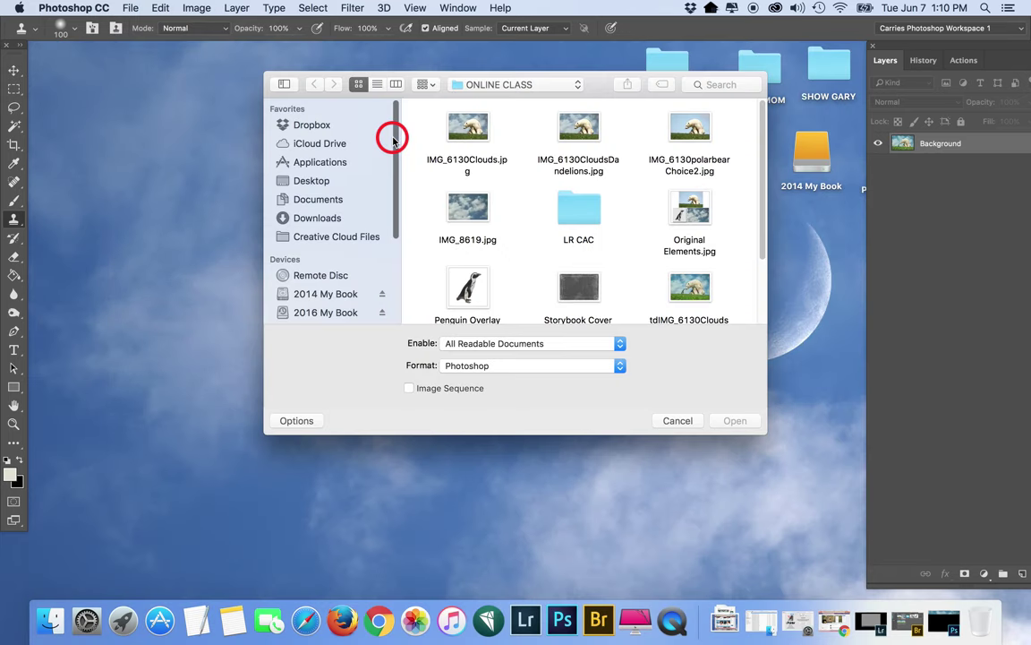
{"action": "left_click", "coordinate": [581, 130]}
{"action": "left_click", "coordinate": [735, 420]}
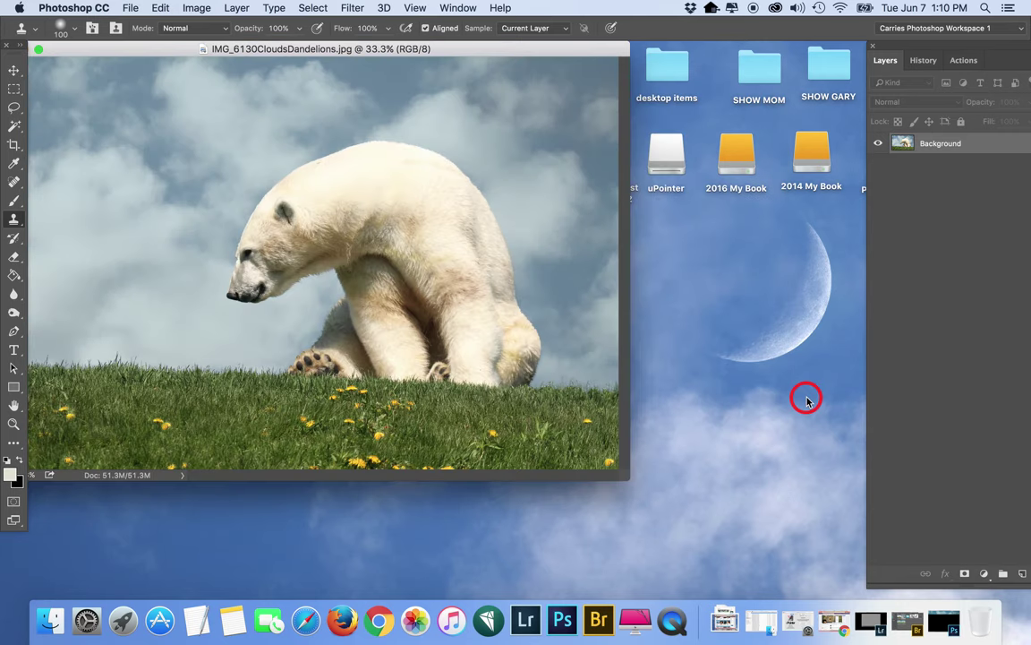
{"action": "left_click_drag", "start_coordinate": [334, 52], "coordinate": [395, 55]}
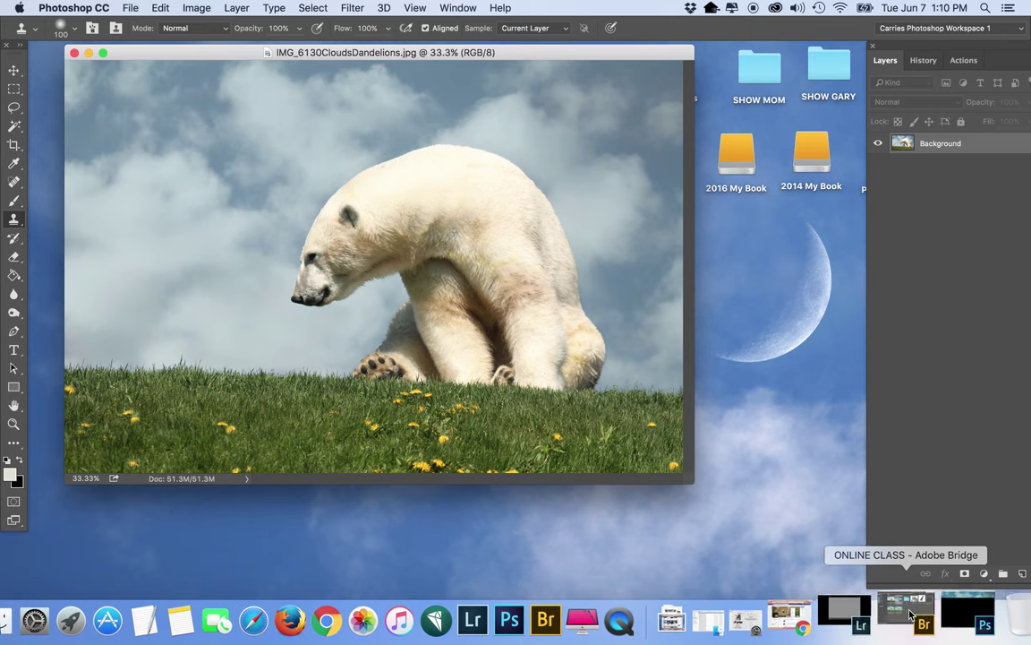
Switch to Adobe Bridge and select Penguin Overlay 1.png in the ONLINE CLASS folder
{"action": "left_click", "coordinate": [909, 614]}
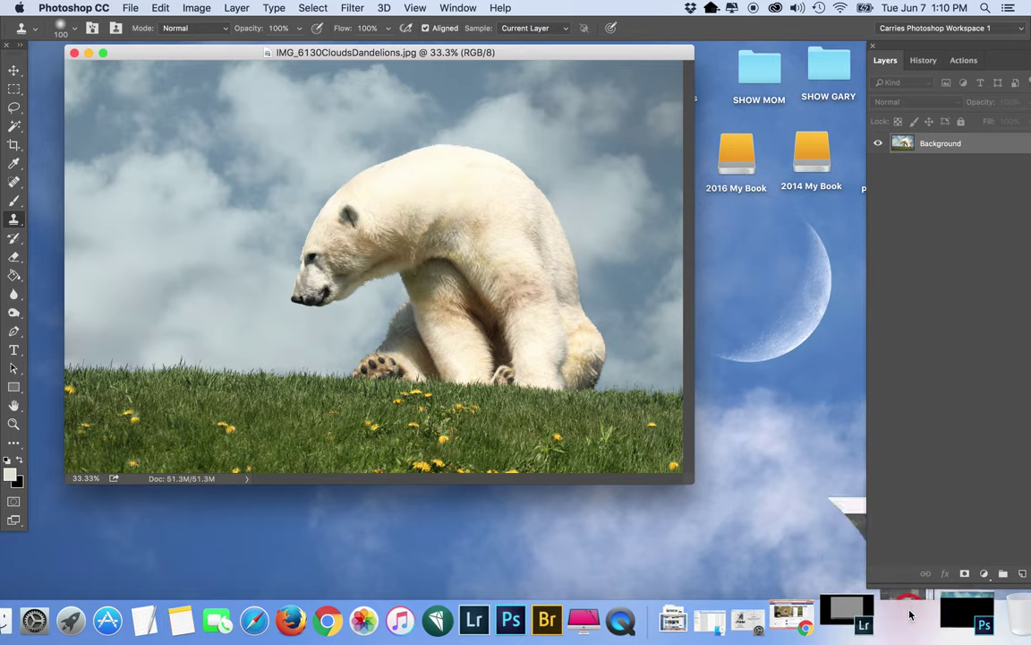
{"action": "left_click", "coordinate": [161, 63]}
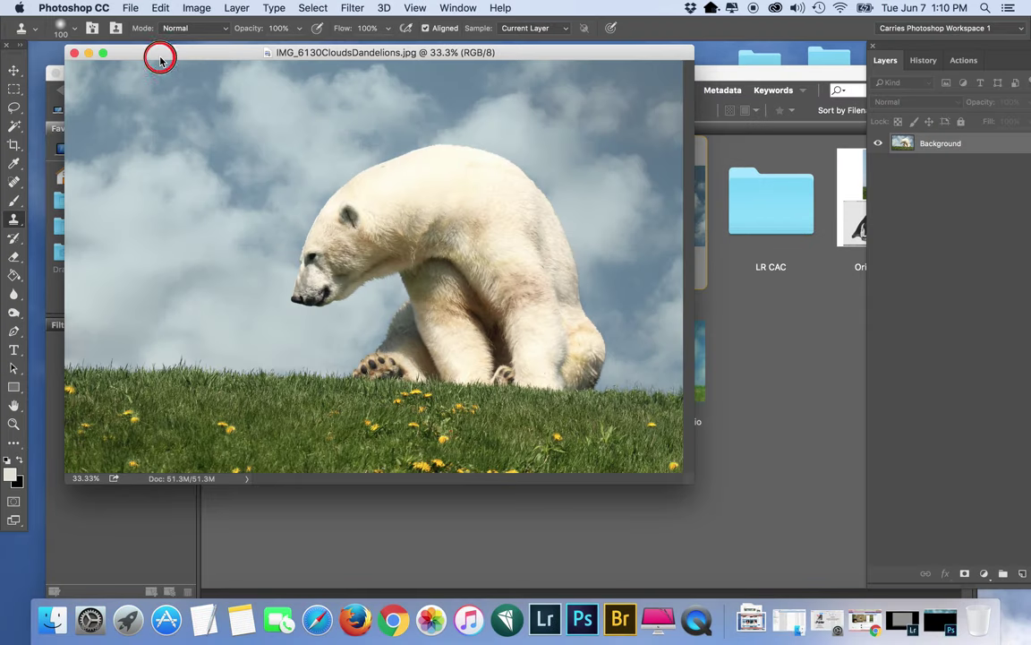
{"action": "left_click", "coordinate": [131, 7]}
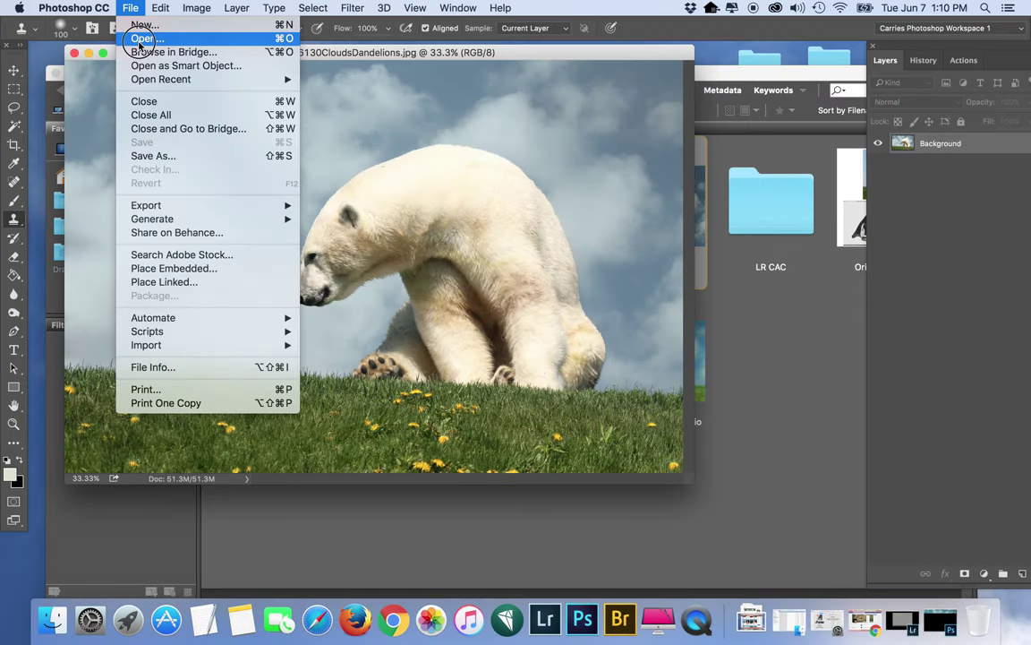
{"action": "left_click", "coordinate": [141, 38]}
{"action": "left_click", "coordinate": [833, 244]}
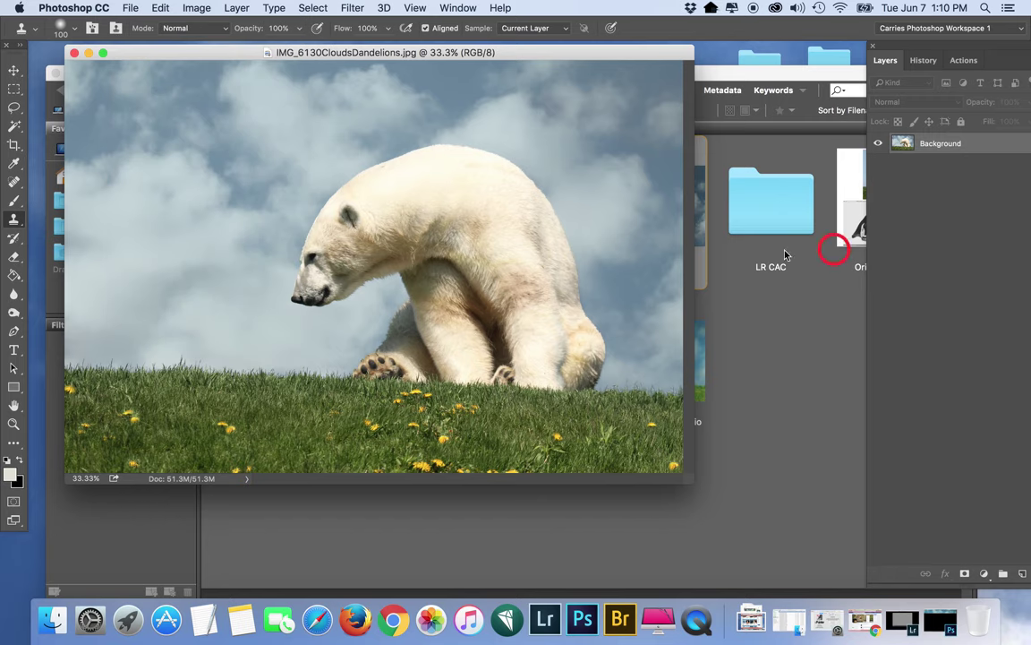
{"action": "left_click", "coordinate": [729, 288]}
{"action": "left_click", "coordinate": [269, 340]}
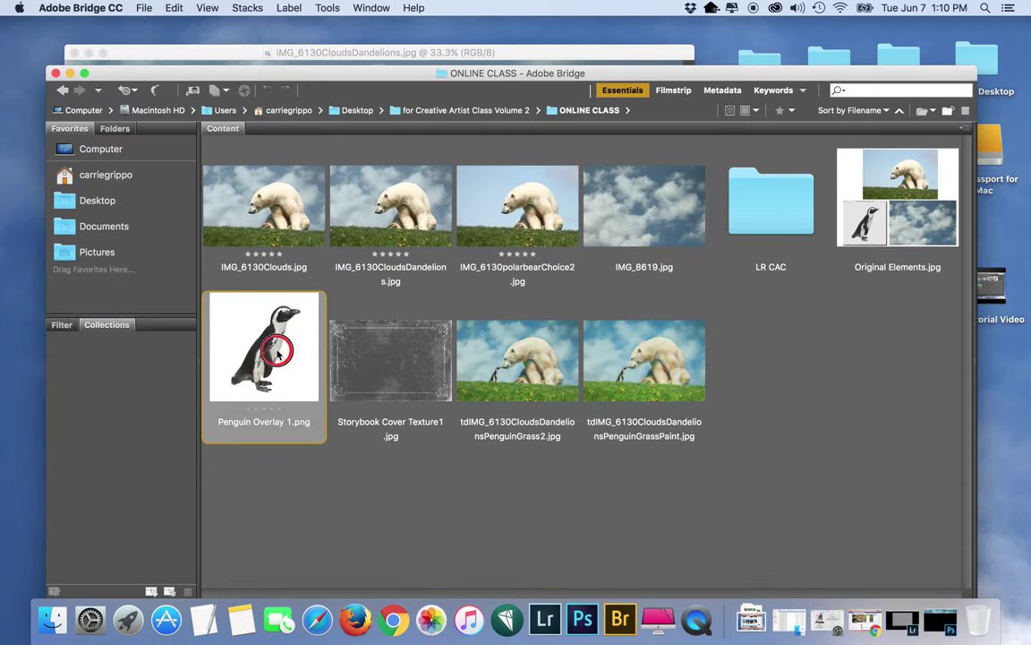
Drag Penguin Overlay 1.png from Bridge onto the Photoshop Dock icon to open it
{"action": "left_click_drag", "start_coordinate": [577, 629], "coordinate": [583, 618]}
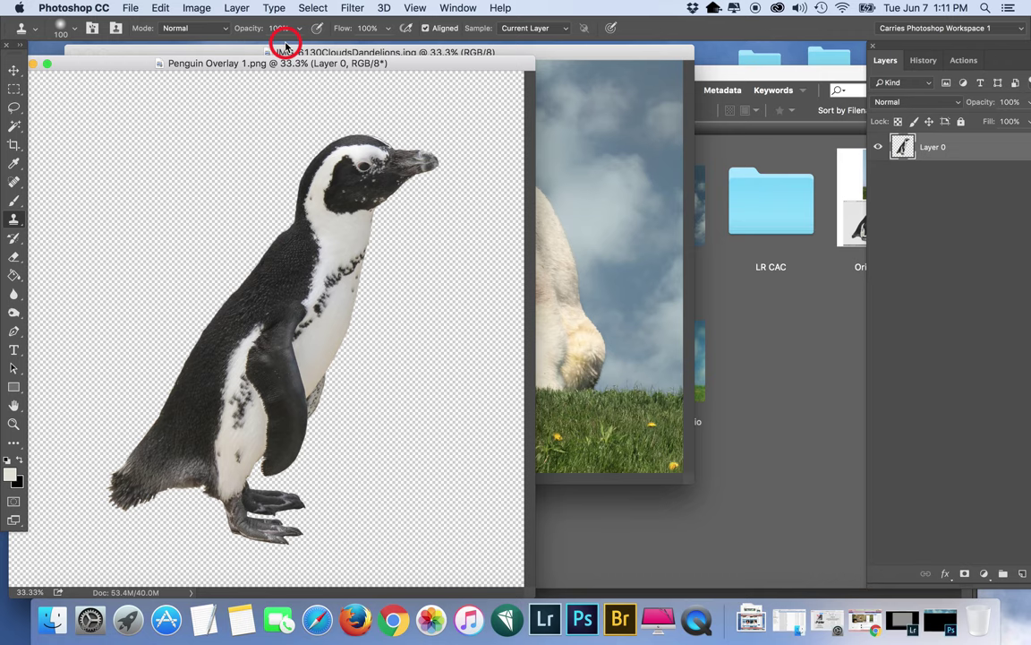
Reposition the penguin window and bring IMG_6130CloudsDandelions.jpg to the front
{"action": "left_click_drag", "start_coordinate": [189, 63], "coordinate": [254, 61]}
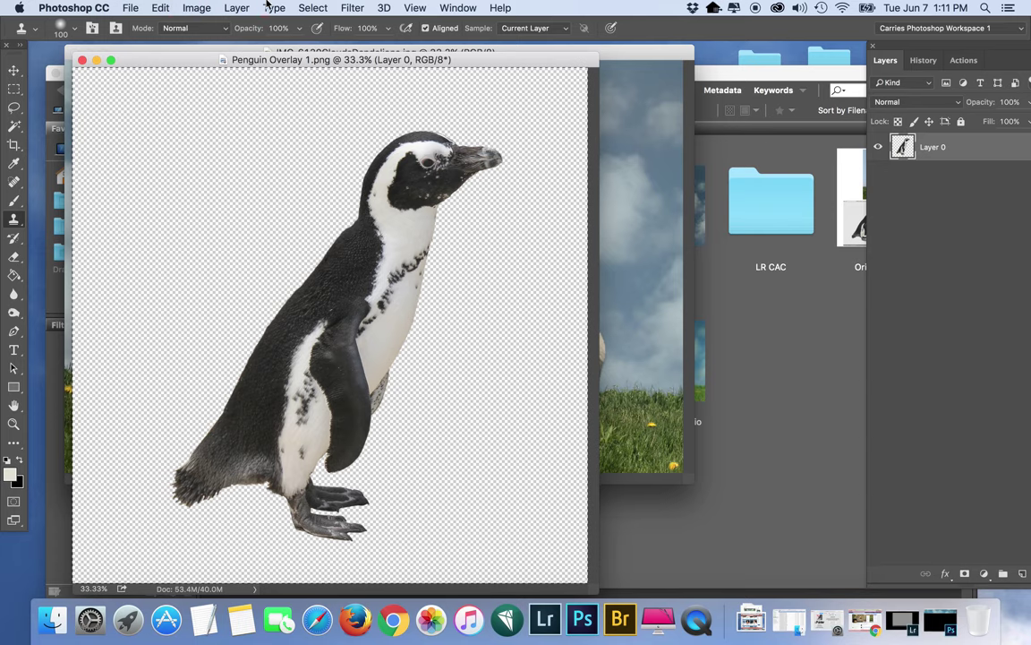
{"action": "left_click_drag", "start_coordinate": [278, 60], "coordinate": [253, 60]}
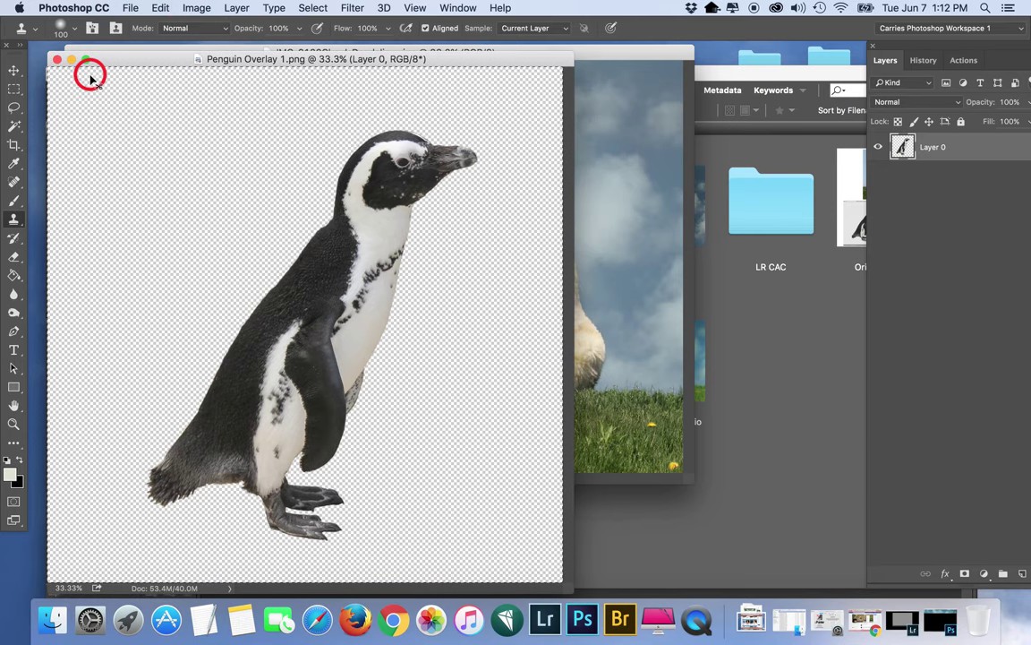
{"action": "left_click", "coordinate": [196, 8]}
{"action": "left_click", "coordinate": [562, 36]}
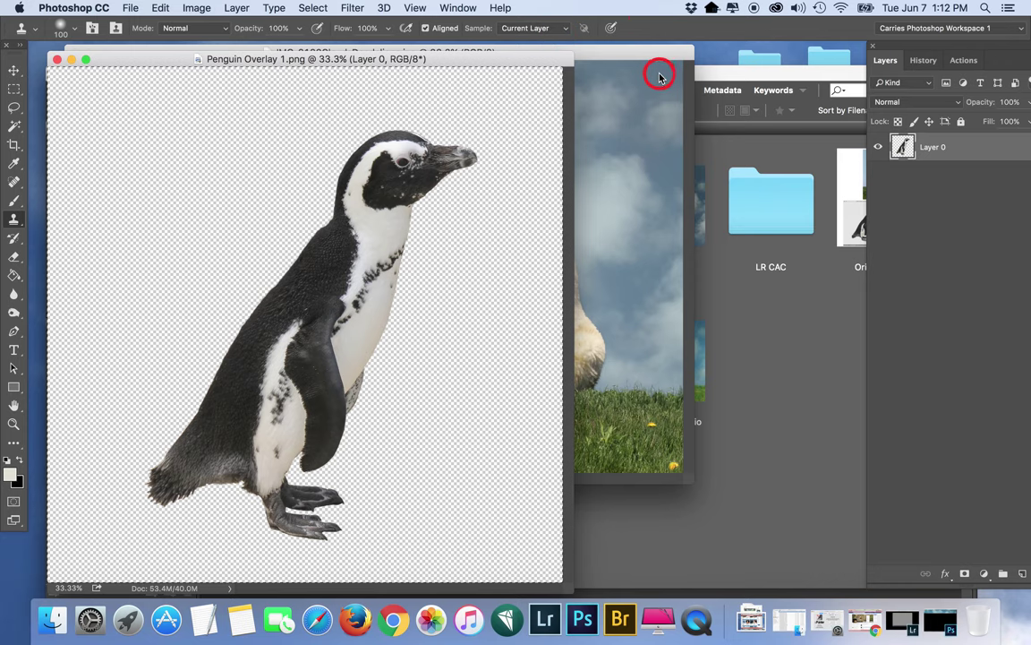
{"action": "left_click", "coordinate": [659, 61]}
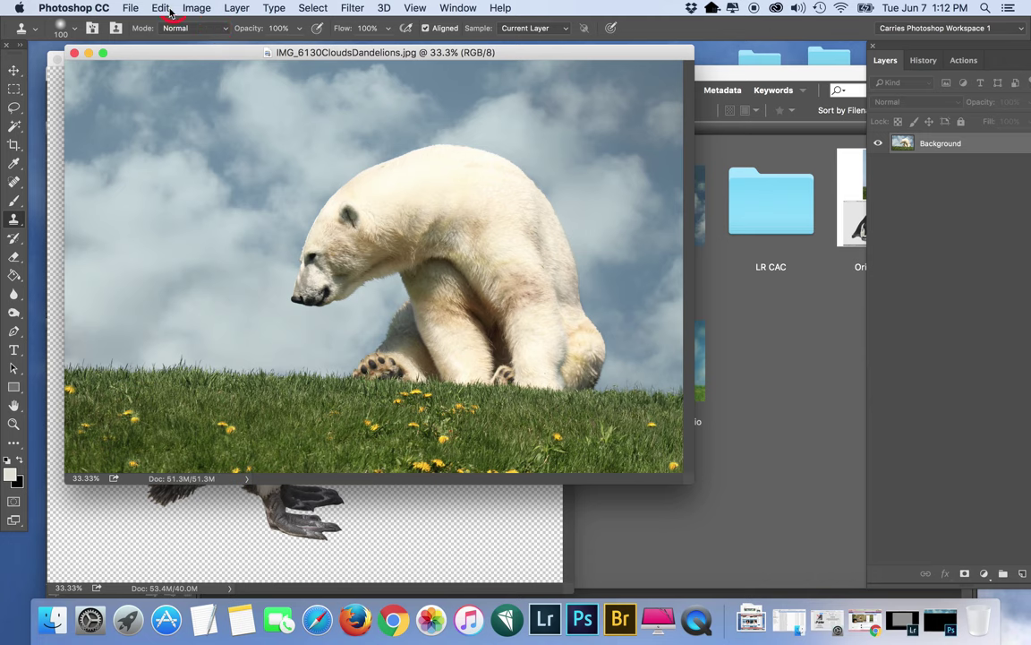
Paste the penguin into IMG_6130CloudsDandelions.jpg as Layer 1
{"action": "left_click", "coordinate": [242, 53]}
{"action": "left_click_drag", "start_coordinate": [241, 53], "coordinate": [346, 69]}
{"action": "key", "text": "super+v"}
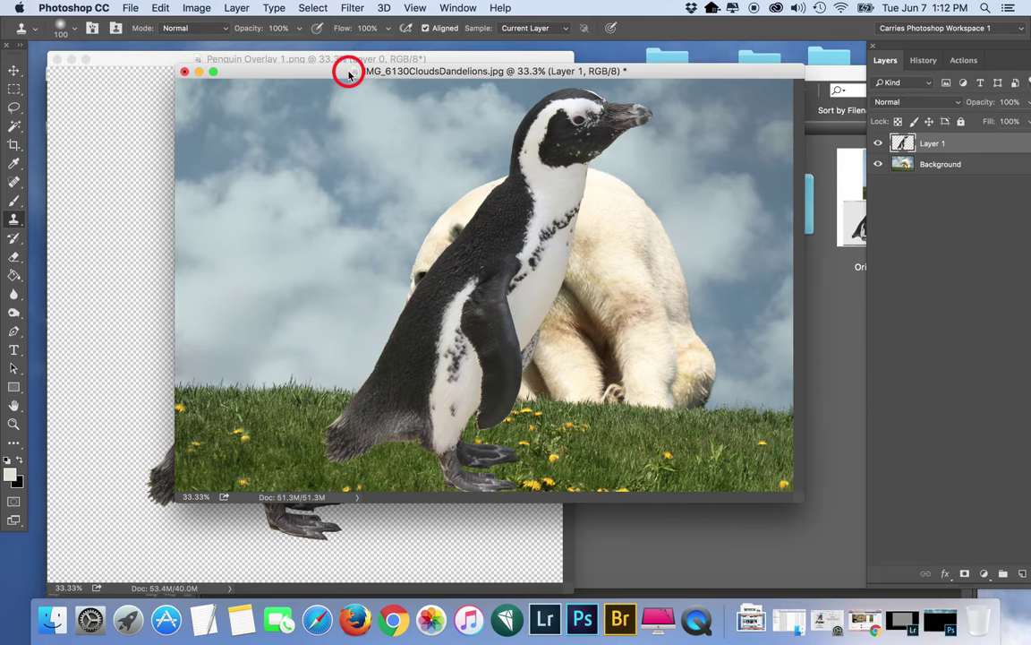
{"action": "left_click_drag", "start_coordinate": [290, 66], "coordinate": [228, 73]}
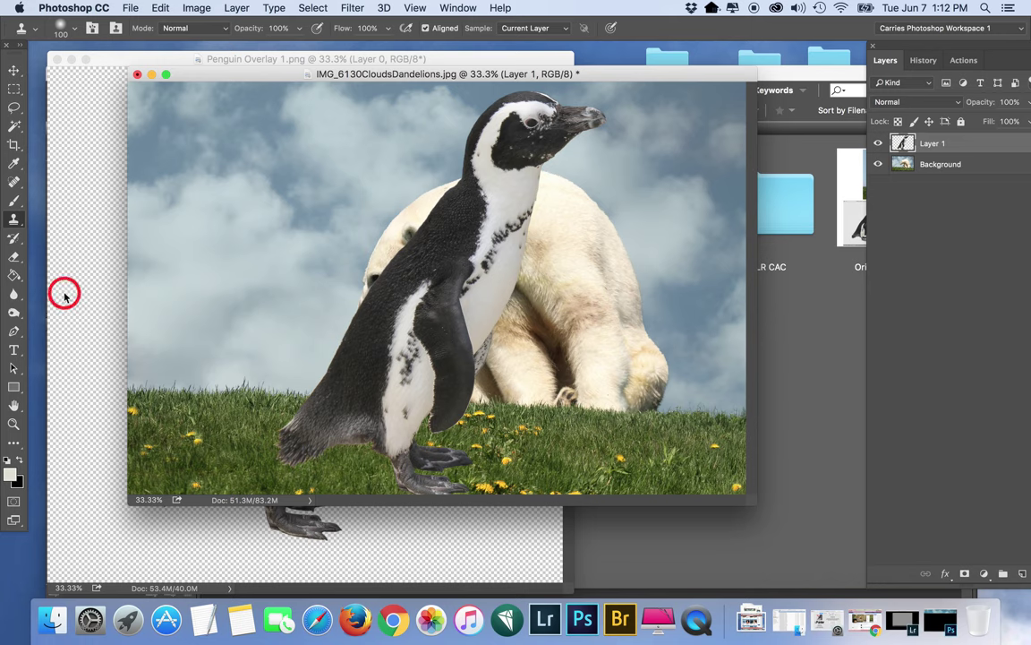
{"action": "mouse_move", "coordinate": [216, 73]}
{"action": "left_mouse_down"}
{"action": "mouse_move", "coordinate": [253, 74]}
{"action": "mouse_move", "coordinate": [230, 75]}
{"action": "left_mouse_up"}
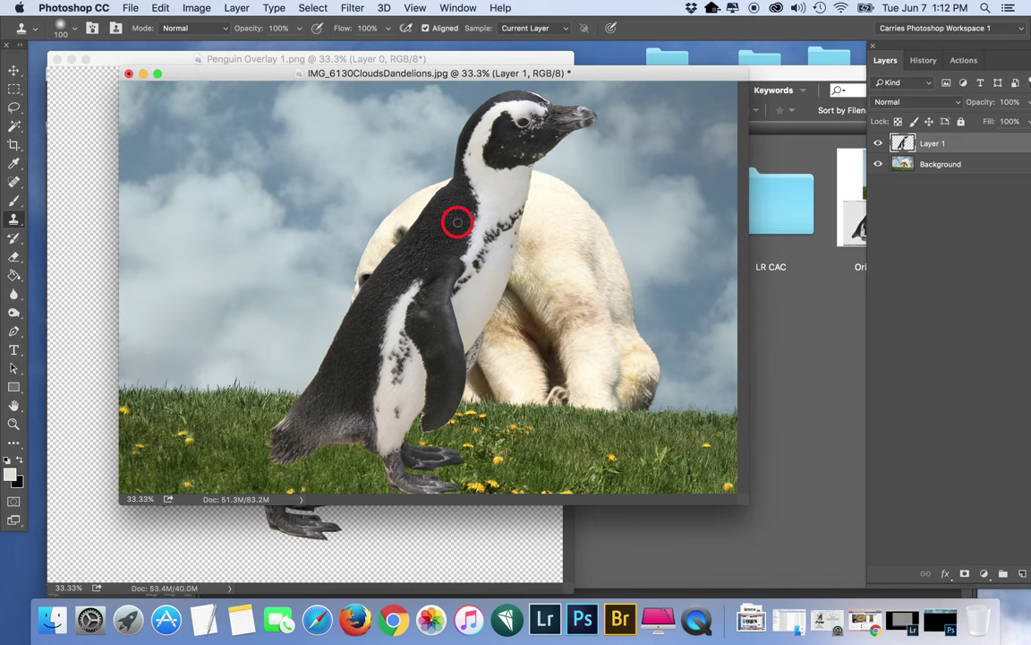
Select the Move tool and browse the Image menu
{"action": "left_click", "coordinate": [15, 69]}
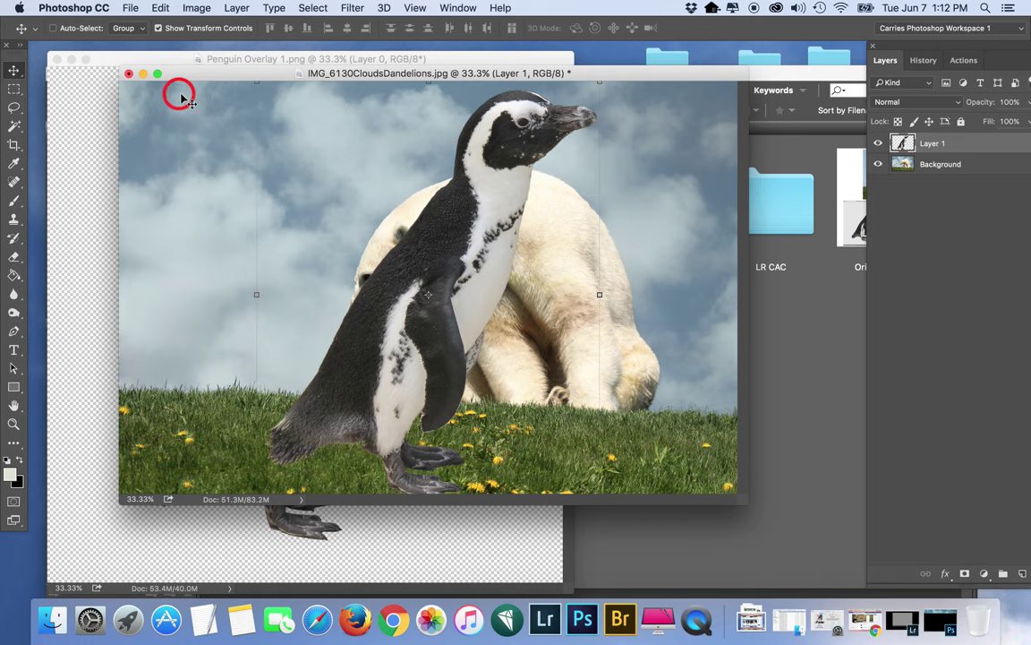
{"action": "left_click", "coordinate": [194, 7]}
{"action": "mouse_move", "coordinate": [159, 7]}
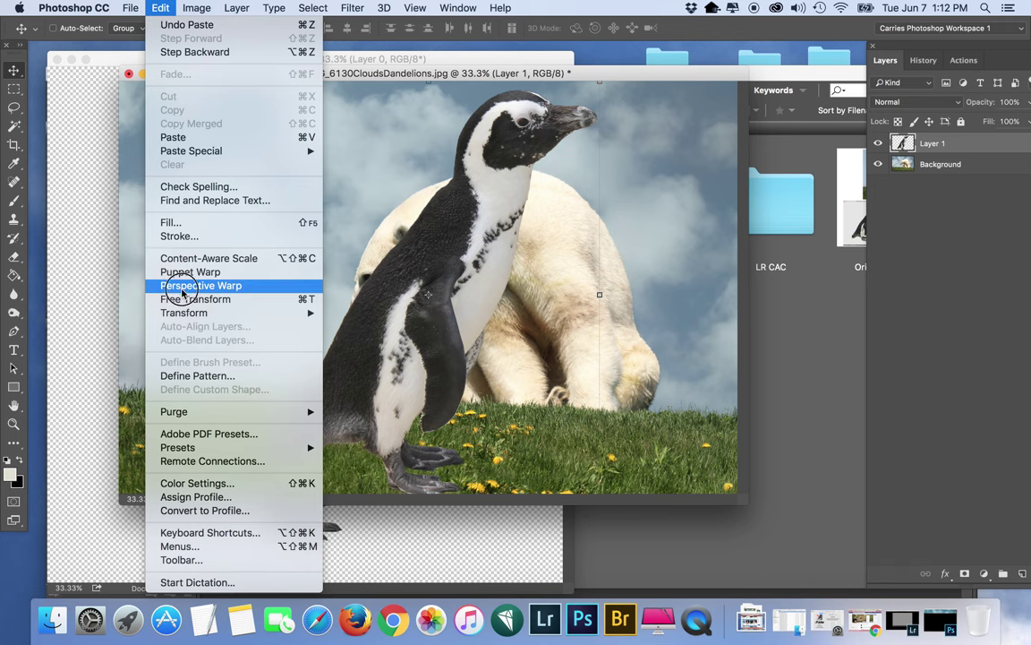
Shrink the penguin to about a quarter size and move it up to the bear's nose
{"action": "left_click", "coordinate": [163, 7]}
{"action": "left_click", "coordinate": [17, 69]}
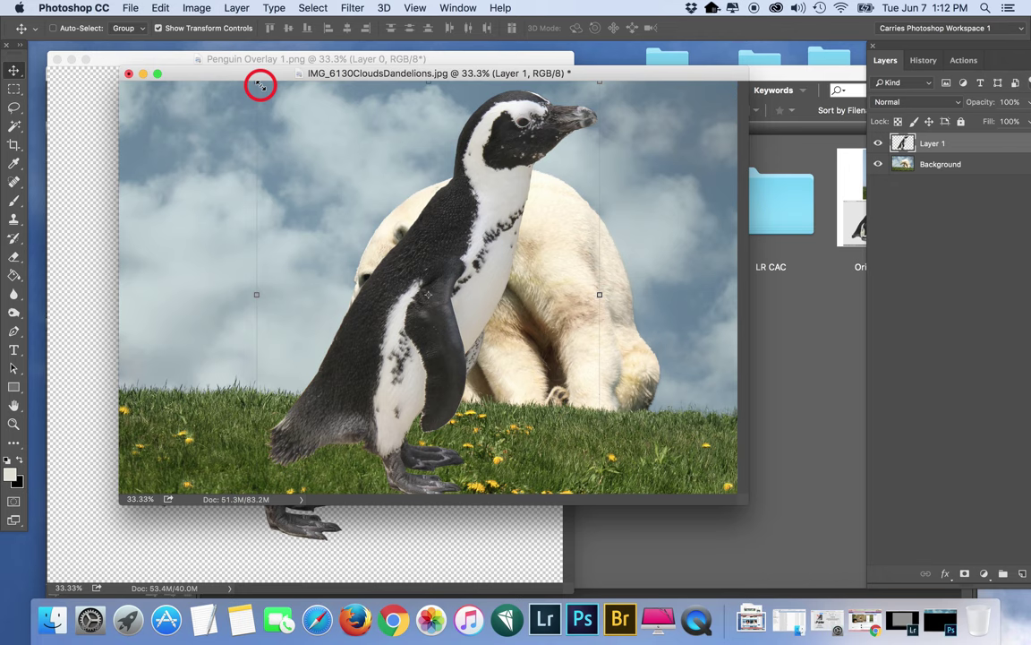
{"action": "left_click_drag", "start_coordinate": [260, 85], "coordinate": [469, 440]}
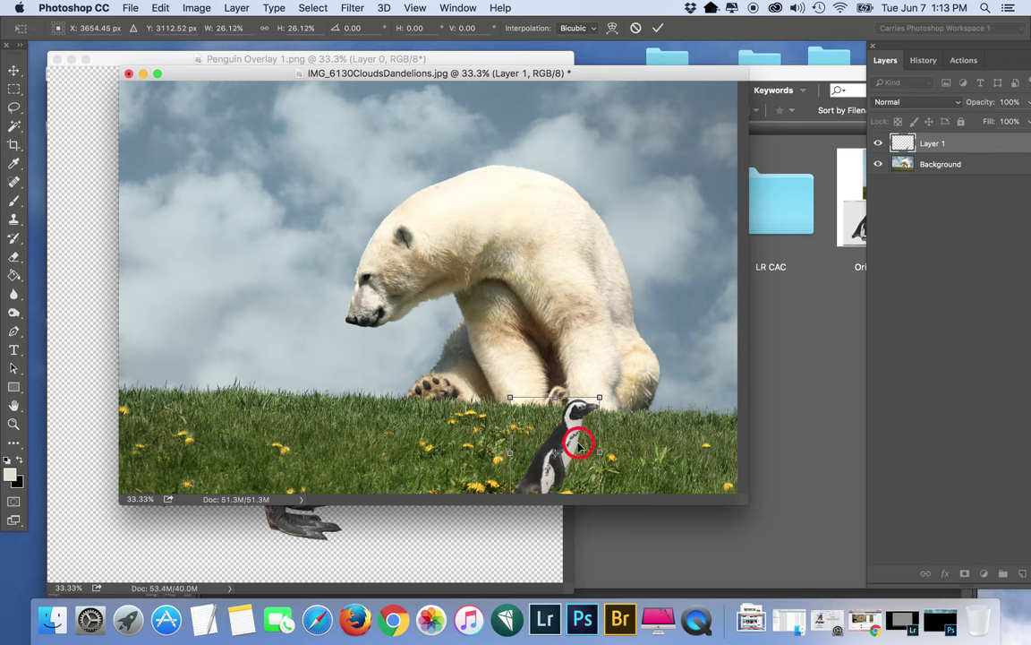
{"action": "left_click_drag", "start_coordinate": [545, 437], "coordinate": [328, 340]}
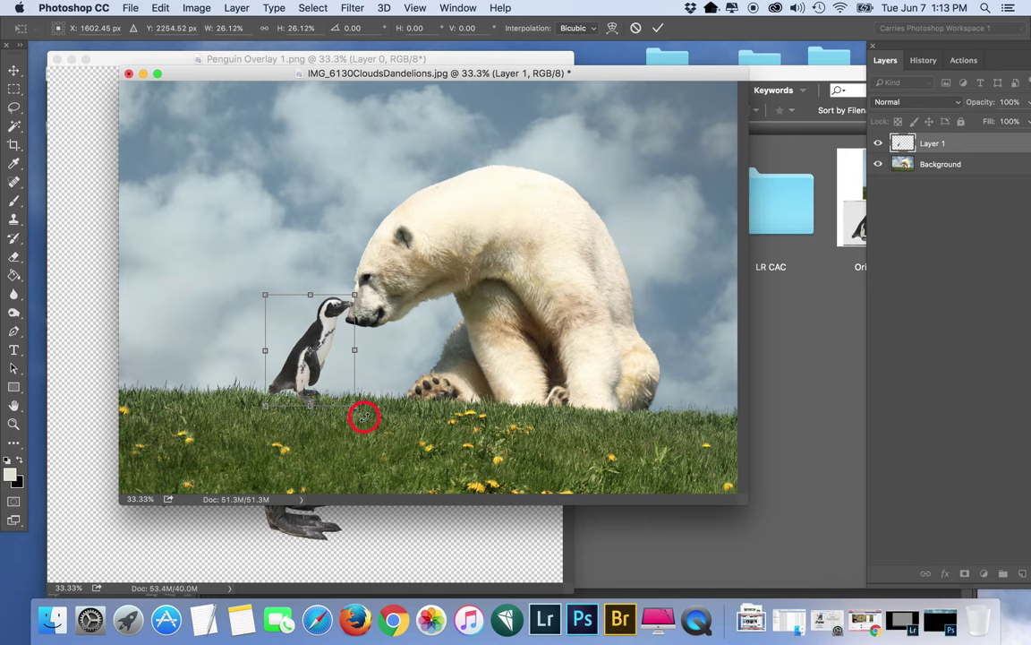
Tilt the penguin to -3.35° and fine-tune its 21.96% size and beak position
{"action": "mouse_move", "coordinate": [361, 416]}
{"action": "left_mouse_down"}
{"action": "mouse_move", "coordinate": [372, 415]}
{"action": "mouse_move", "coordinate": [354, 410]}
{"action": "left_mouse_up"}
{"action": "left_click_drag", "start_coordinate": [259, 297], "coordinate": [266, 320]}
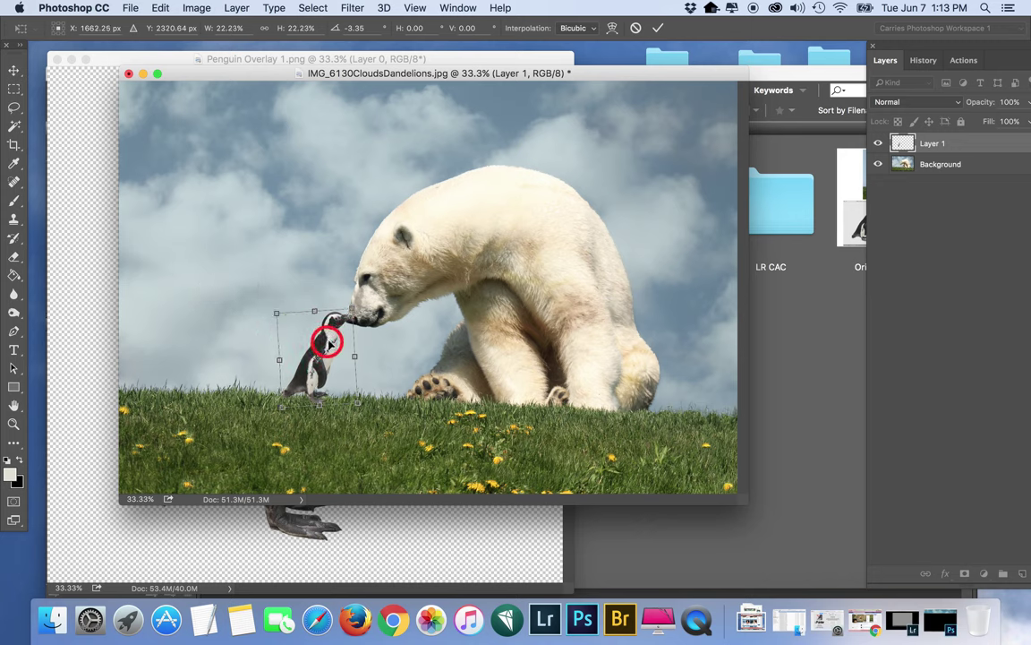
{"action": "left_click_drag", "start_coordinate": [328, 337], "coordinate": [322, 340]}
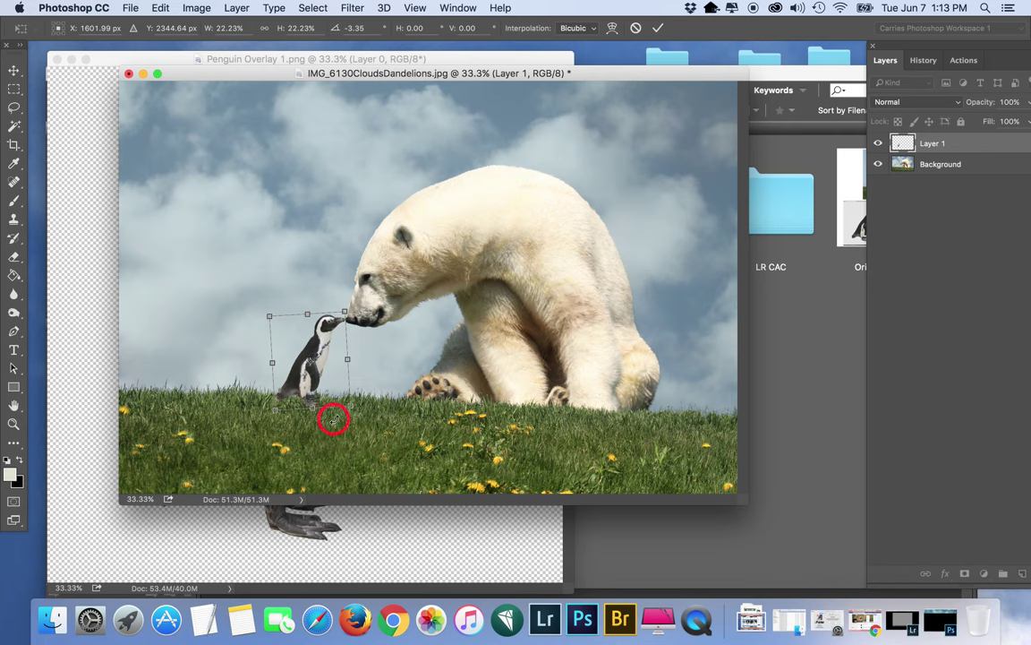
{"action": "left_click_drag", "start_coordinate": [347, 407], "coordinate": [349, 407]}
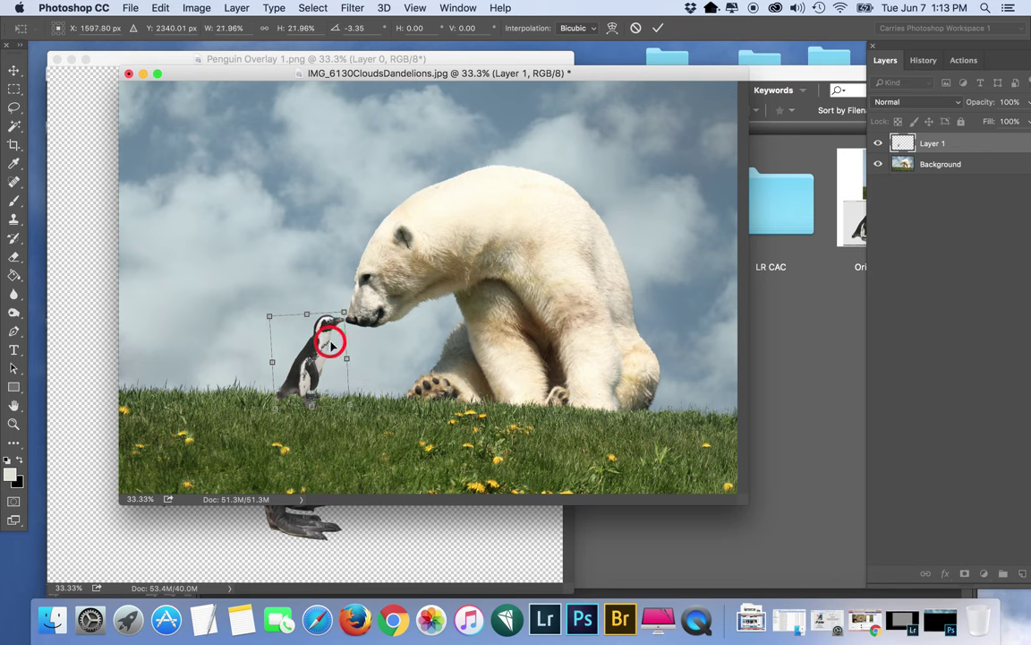
{"action": "mouse_move", "coordinate": [307, 341]}
{"action": "left_mouse_down"}
{"action": "mouse_move", "coordinate": [315, 344]}
{"action": "mouse_move", "coordinate": [309, 338]}
{"action": "left_mouse_up"}
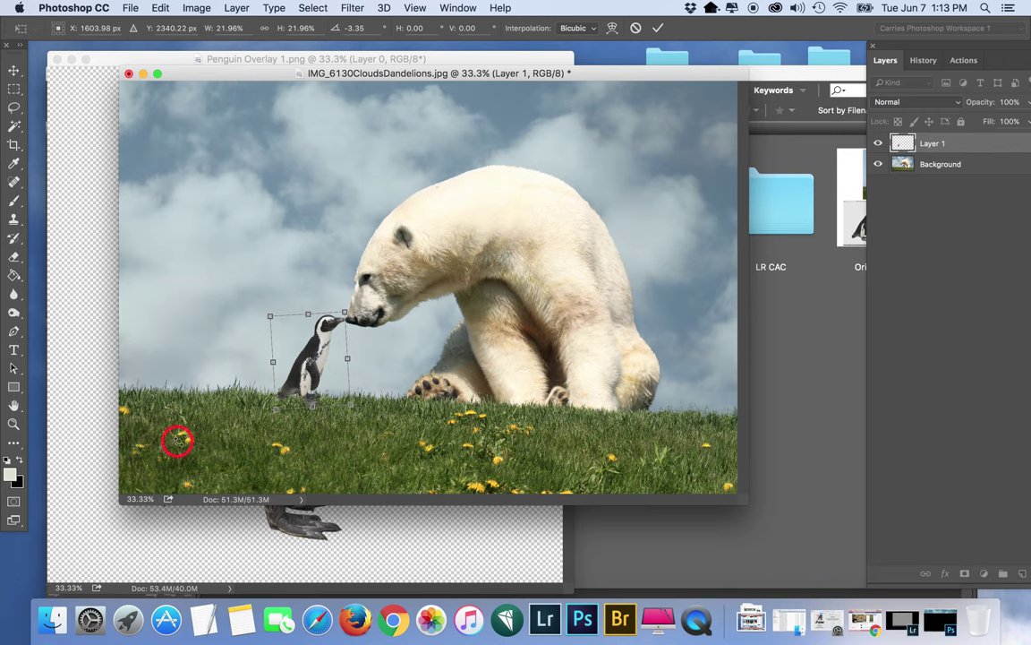
Commit the penguin's transform, then shrink it to 97.09% at the bear's nose
{"action": "key", "text": "Return"}
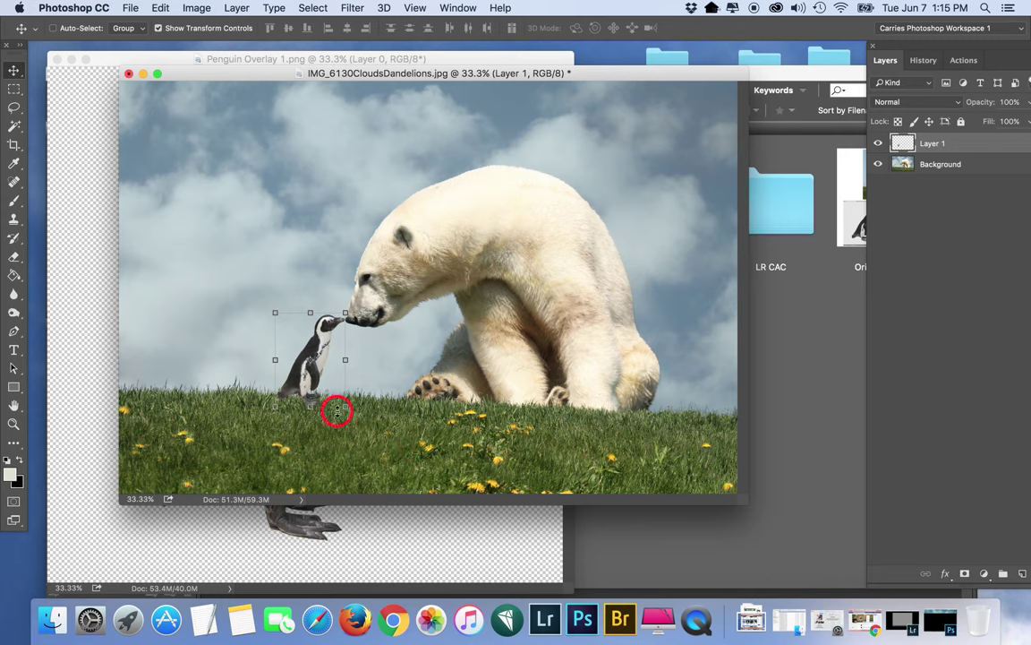
{"action": "left_click_drag", "start_coordinate": [311, 362], "coordinate": [313, 374]}
{"action": "left_click", "coordinate": [274, 313]}
{"action": "left_click_drag", "start_coordinate": [275, 312], "coordinate": [321, 364]}
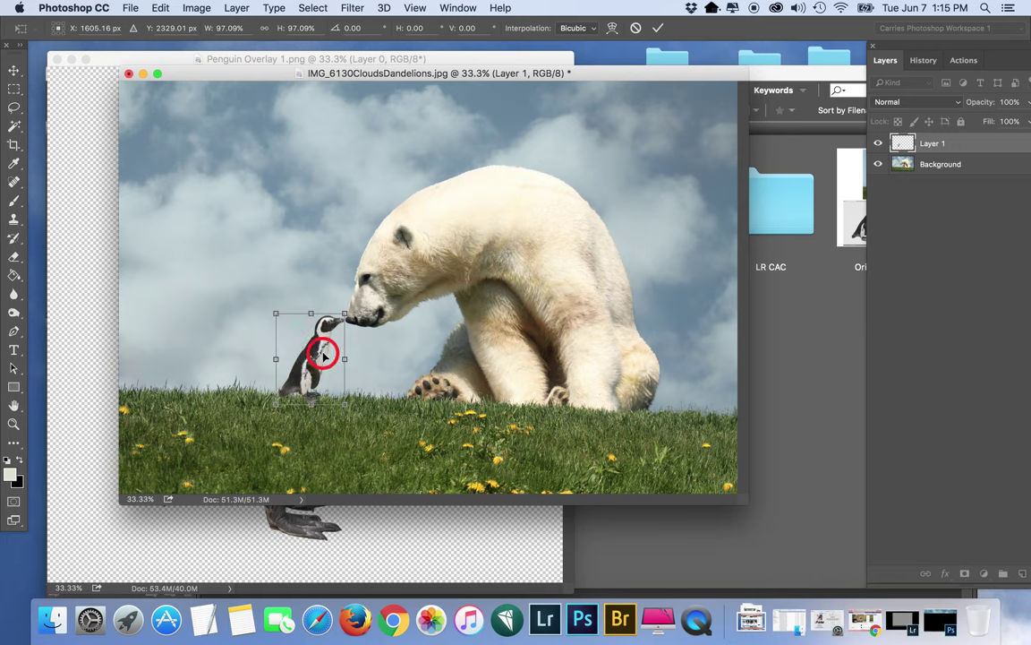
{"action": "key", "text": "Return"}
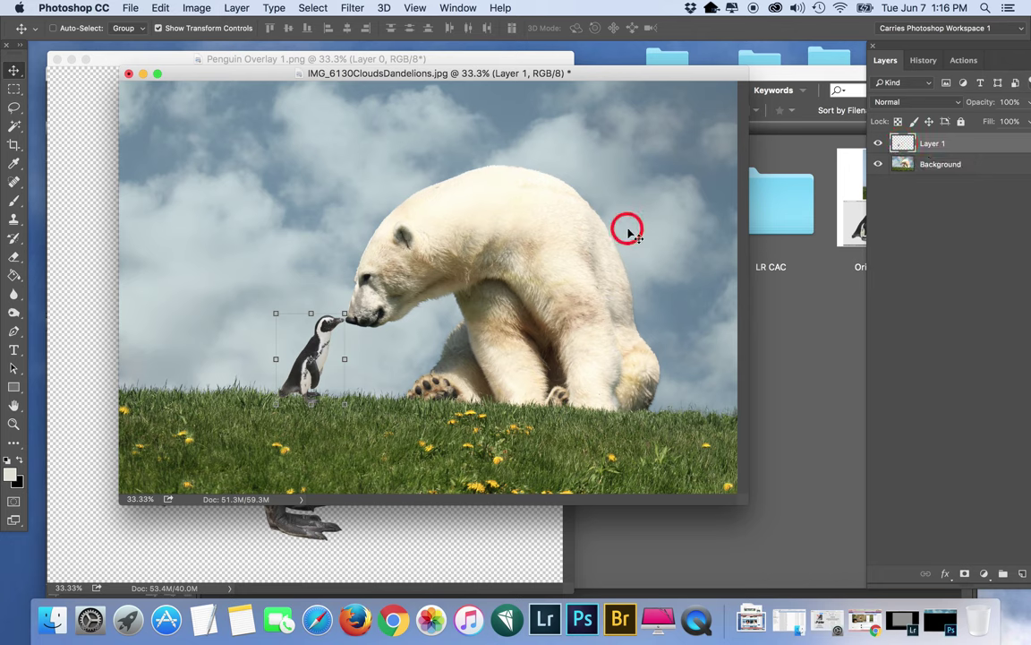
Try RGB and Blue curve adjustments on the penguin, then cancel the Curves dialog
{"action": "key", "text": "super+m"}
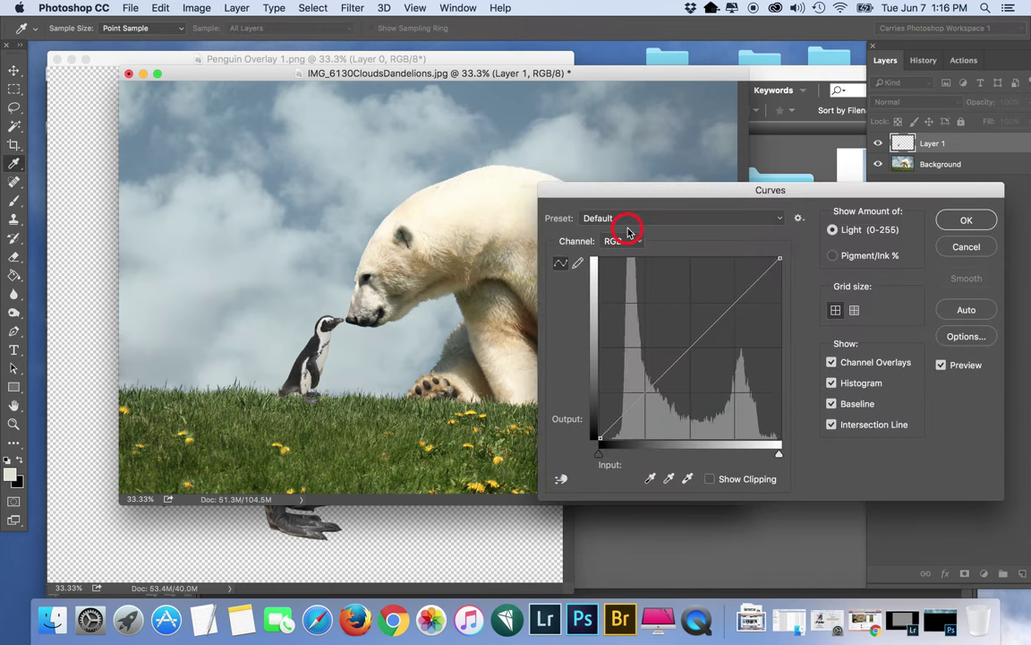
{"action": "left_click_drag", "start_coordinate": [691, 345], "coordinate": [657, 305]}
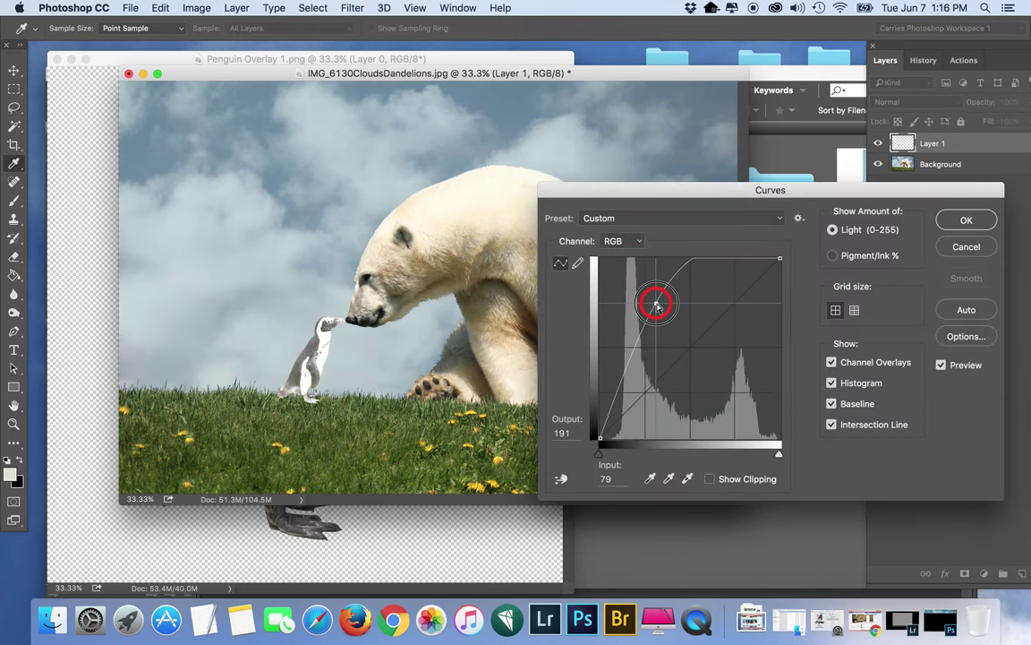
{"action": "left_click_drag", "start_coordinate": [656, 304], "coordinate": [689, 344]}
{"action": "left_click", "coordinate": [636, 233]}
{"action": "left_click", "coordinate": [624, 278]}
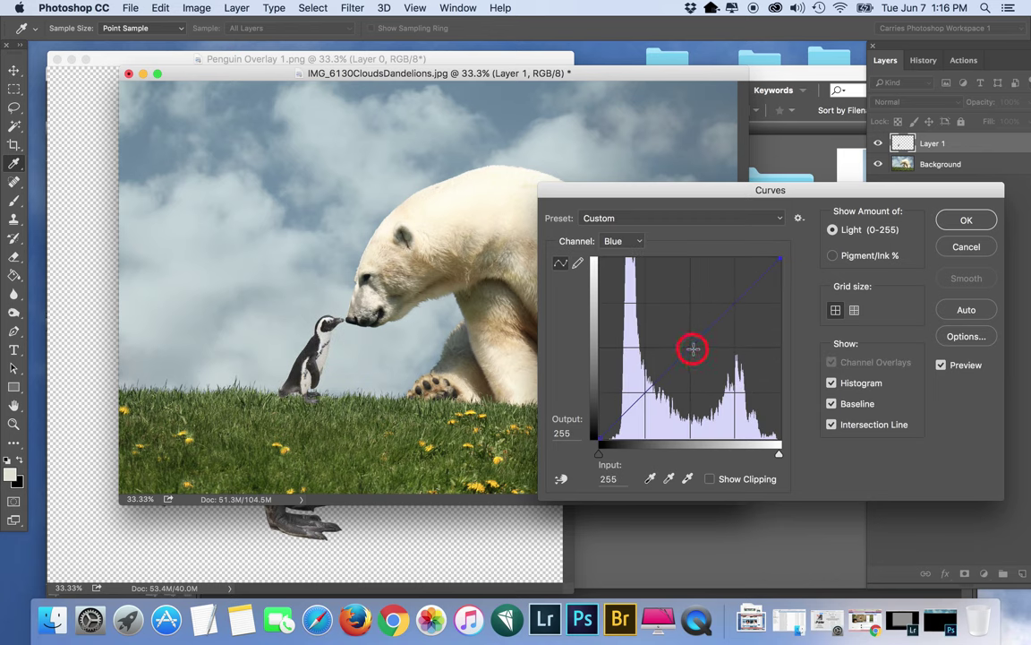
{"action": "mouse_move", "coordinate": [710, 364]}
{"action": "left_mouse_down"}
{"action": "mouse_move", "coordinate": [686, 345]}
{"action": "mouse_move", "coordinate": [699, 355]}
{"action": "left_mouse_up"}
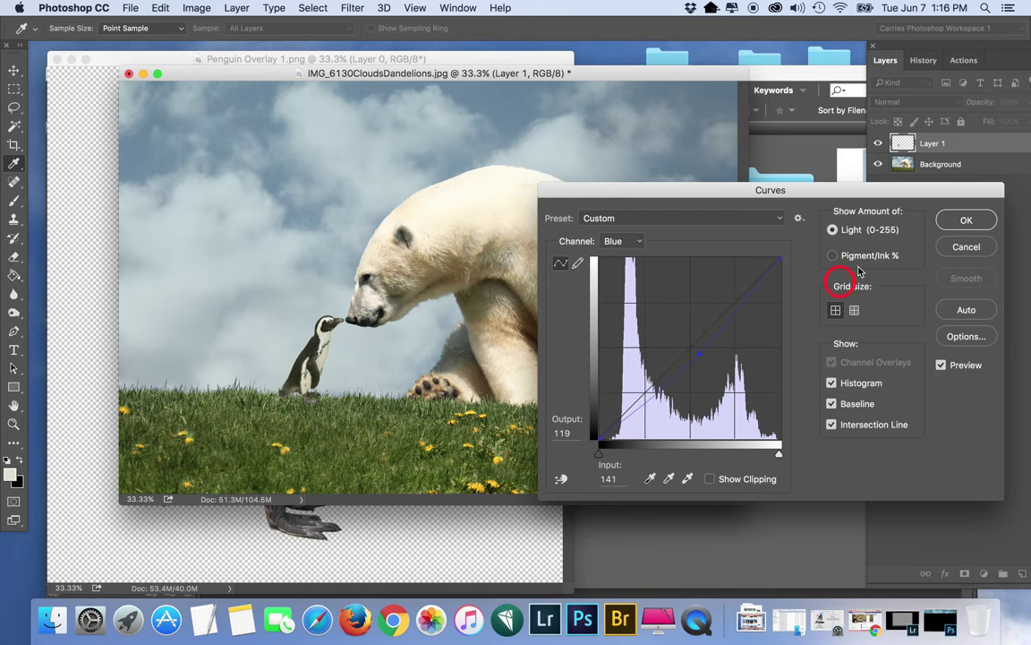
{"action": "left_click", "coordinate": [965, 245]}
Apply a Blue-channel curve moving Input 133 to Output 126 on the penguin
{"action": "key", "text": "super+m"}
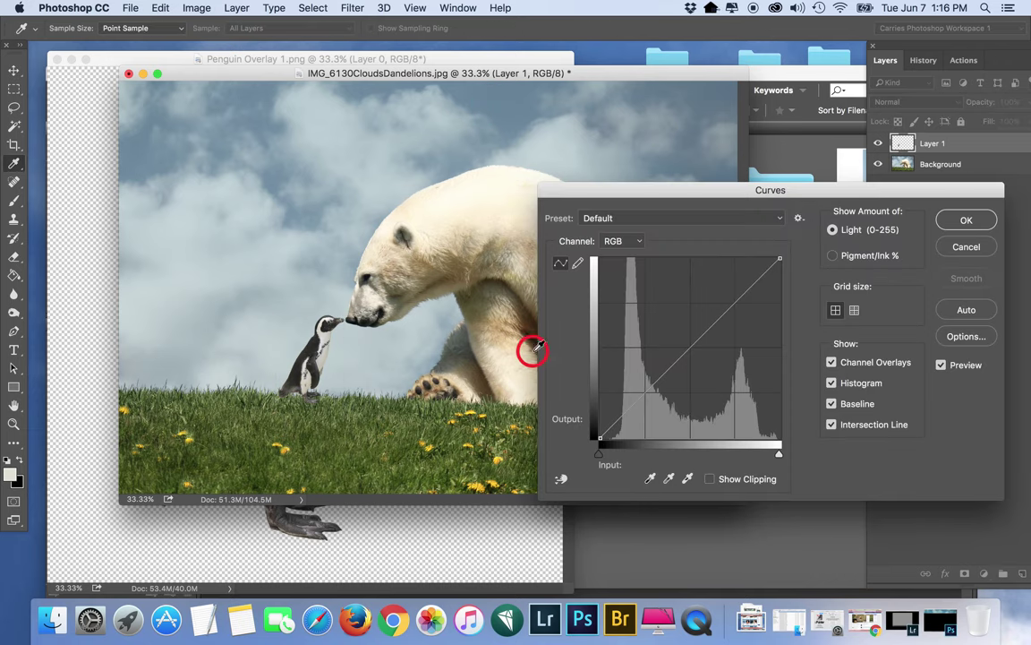
{"action": "left_click", "coordinate": [627, 240]}
{"action": "left_click", "coordinate": [629, 265]}
{"action": "left_click", "coordinate": [640, 240]}
{"action": "left_click", "coordinate": [616, 252]}
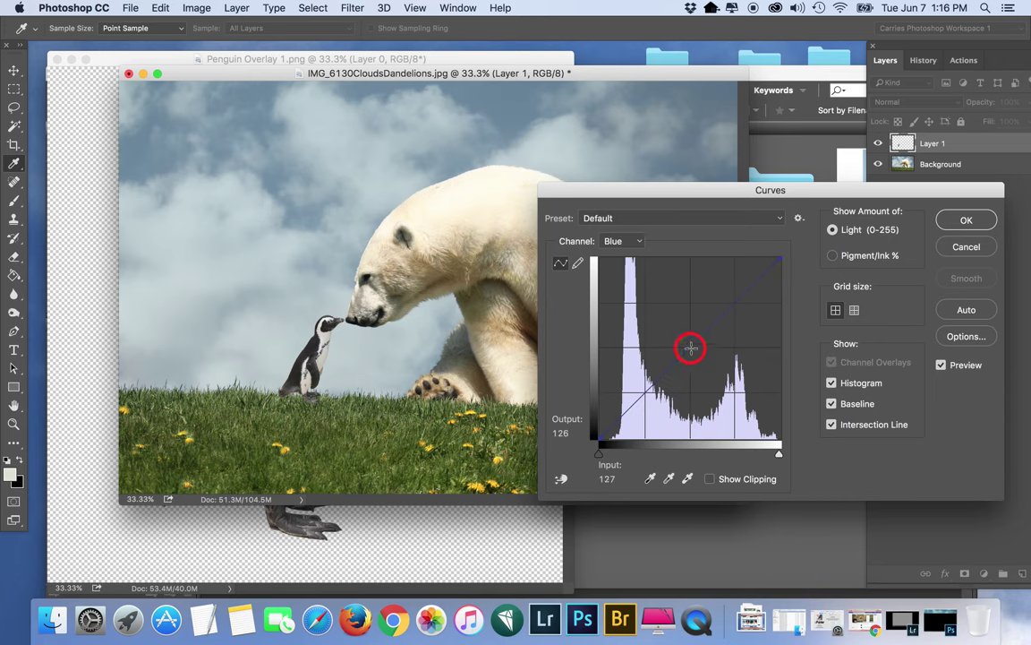
{"action": "left_click_drag", "start_coordinate": [690, 347], "coordinate": [696, 352]}
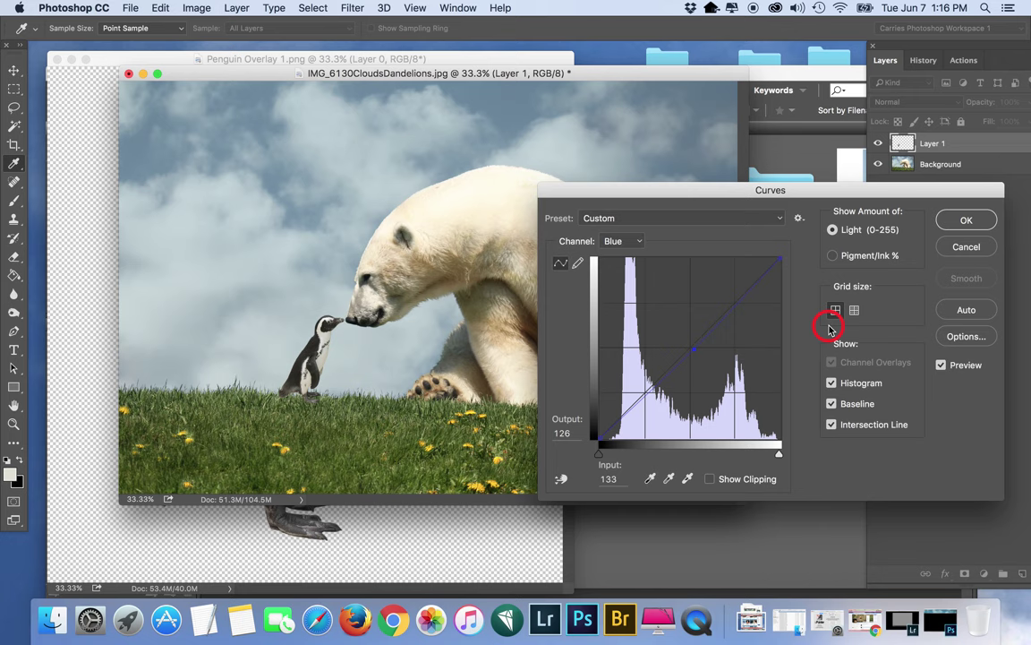
{"action": "left_click", "coordinate": [971, 227]}
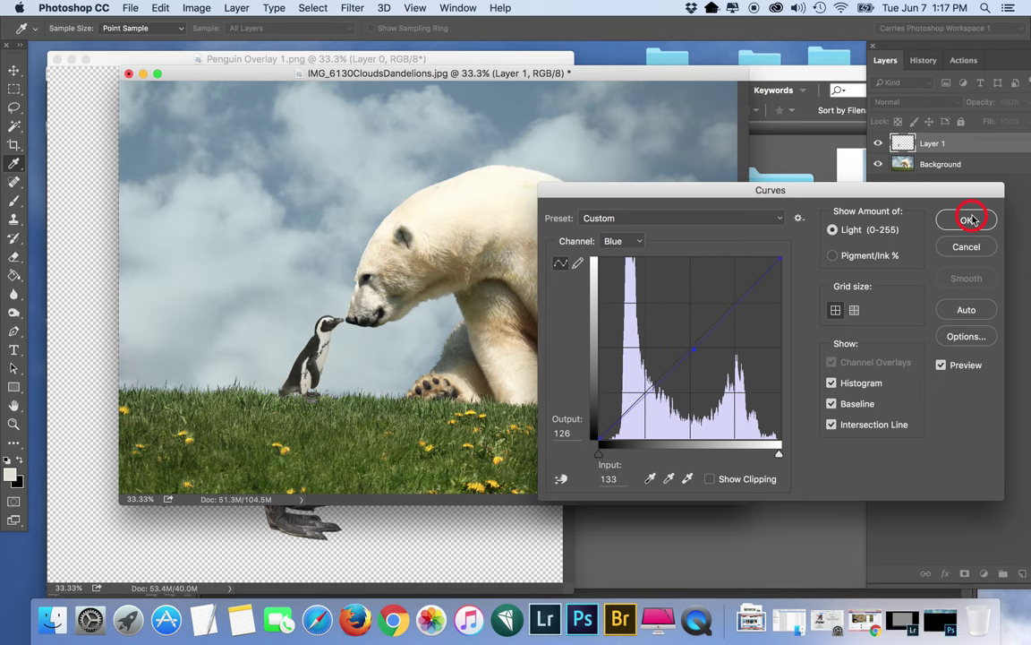
{"action": "left_click", "coordinate": [969, 219]}
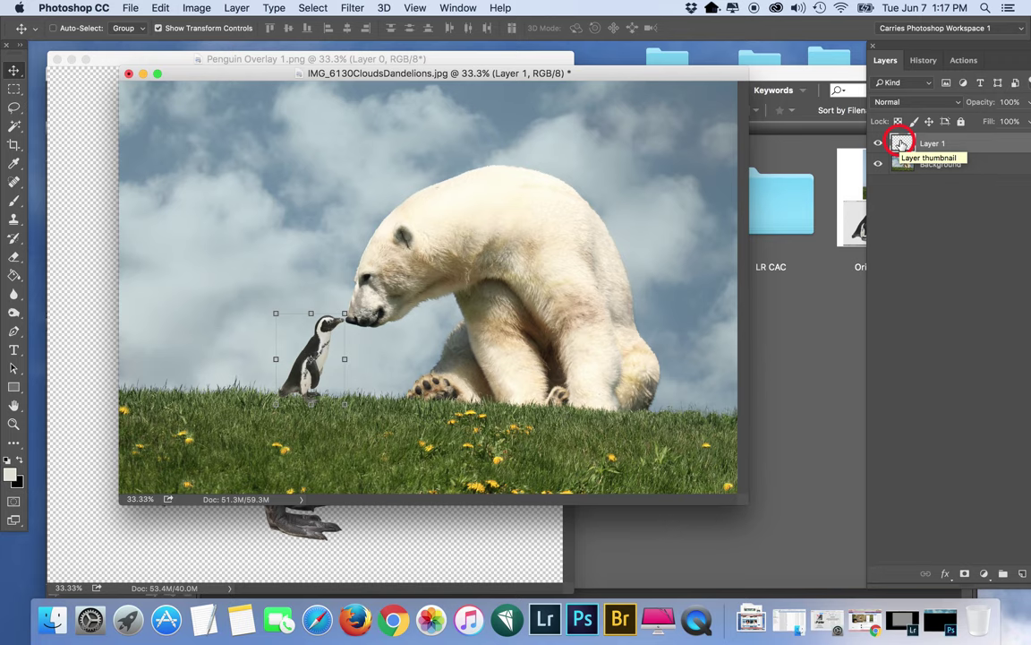
Zoom to 100% and centre the view on the penguin meeting the bear's nose
{"action": "key", "text": "super+equal"}
{"action": "key", "text": "super+equal"}
{"action": "key", "text": "super+equal"}
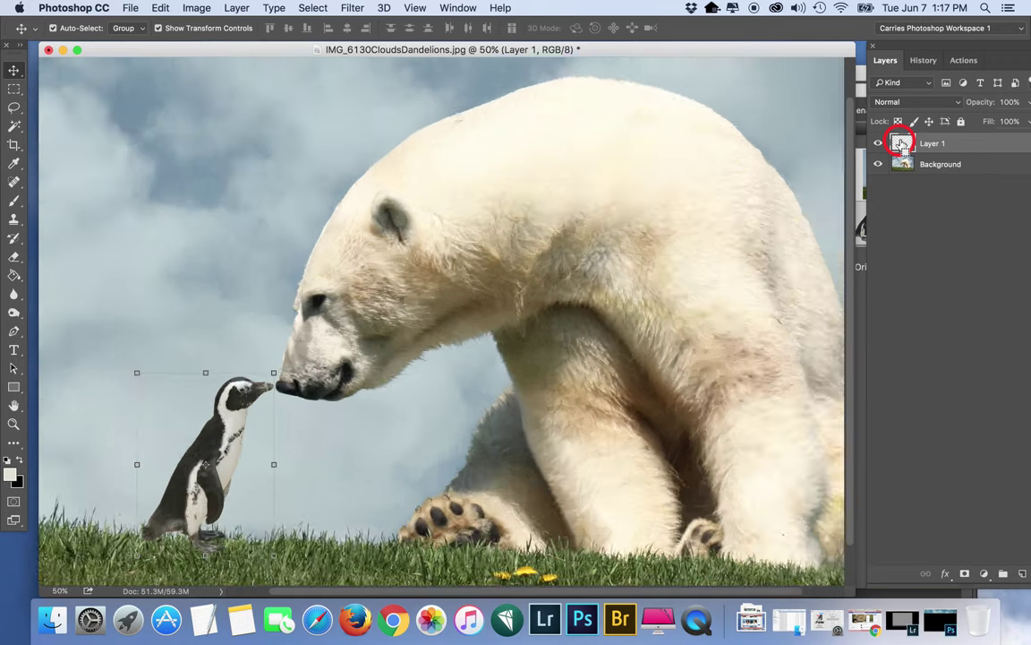
{"action": "left_click_drag", "start_coordinate": [549, 587], "coordinate": [452, 602]}
{"action": "scroll", "coordinate": [387, 463], "scroll_direction": "down", "scroll_amount": 5}
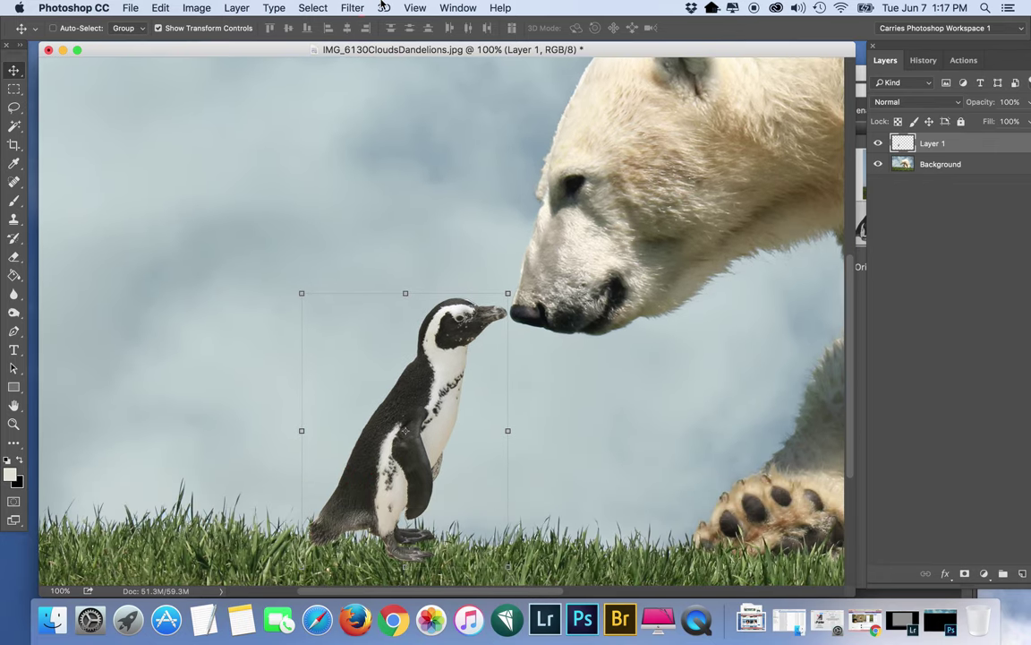
{"action": "left_click", "coordinate": [353, 7]}
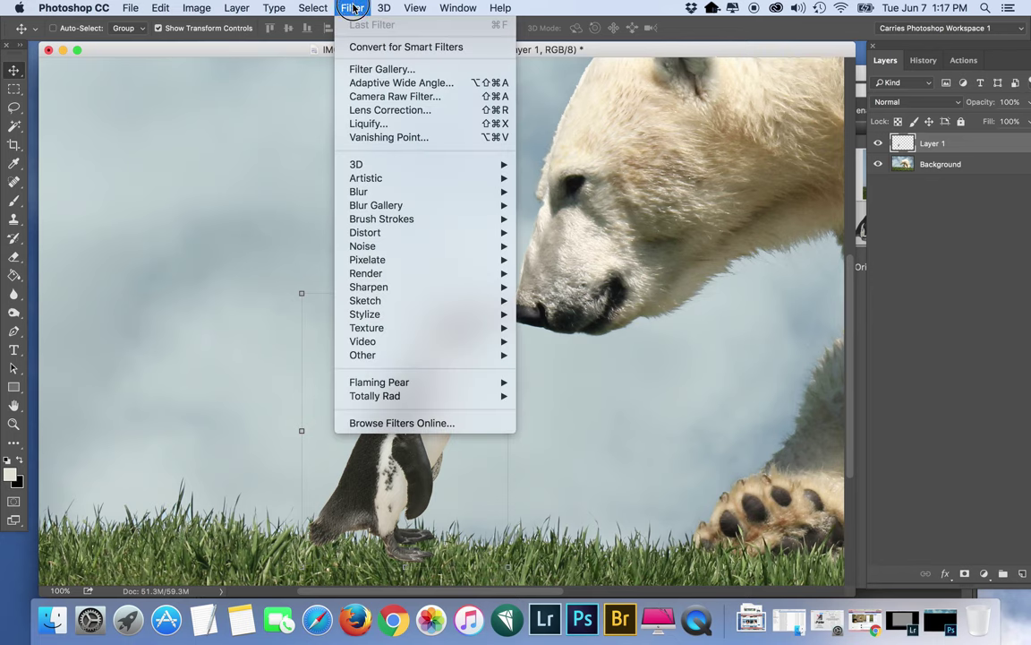
Apply a 0.5-pixel Gaussian Blur to the penguin layer
{"action": "mouse_move", "coordinate": [374, 197]}
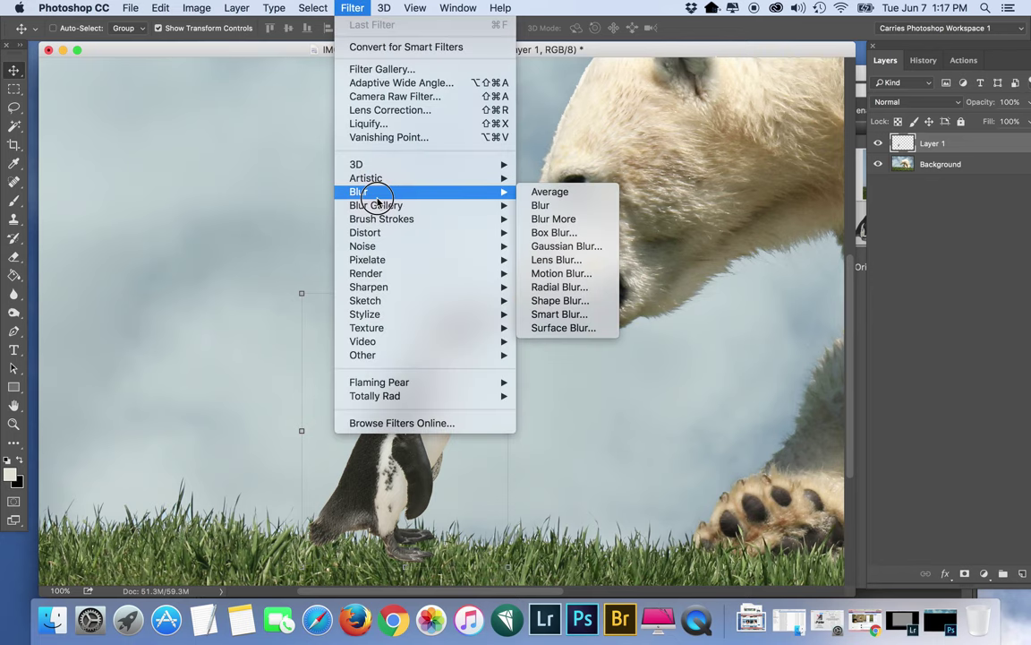
{"action": "left_click", "coordinate": [547, 247]}
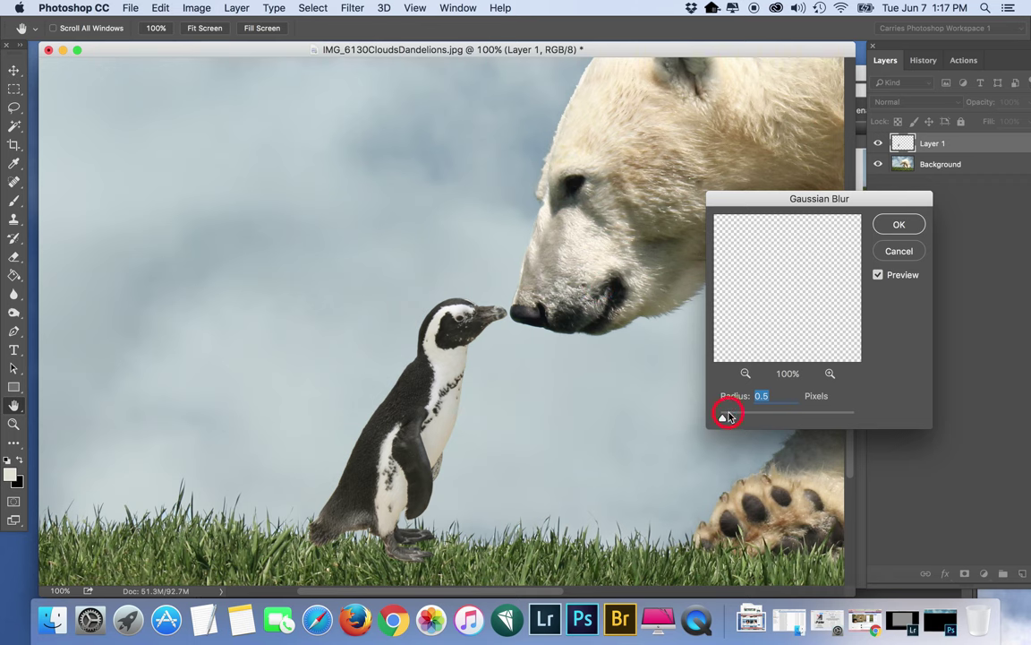
{"action": "left_click_drag", "start_coordinate": [724, 419], "coordinate": [783, 421]}
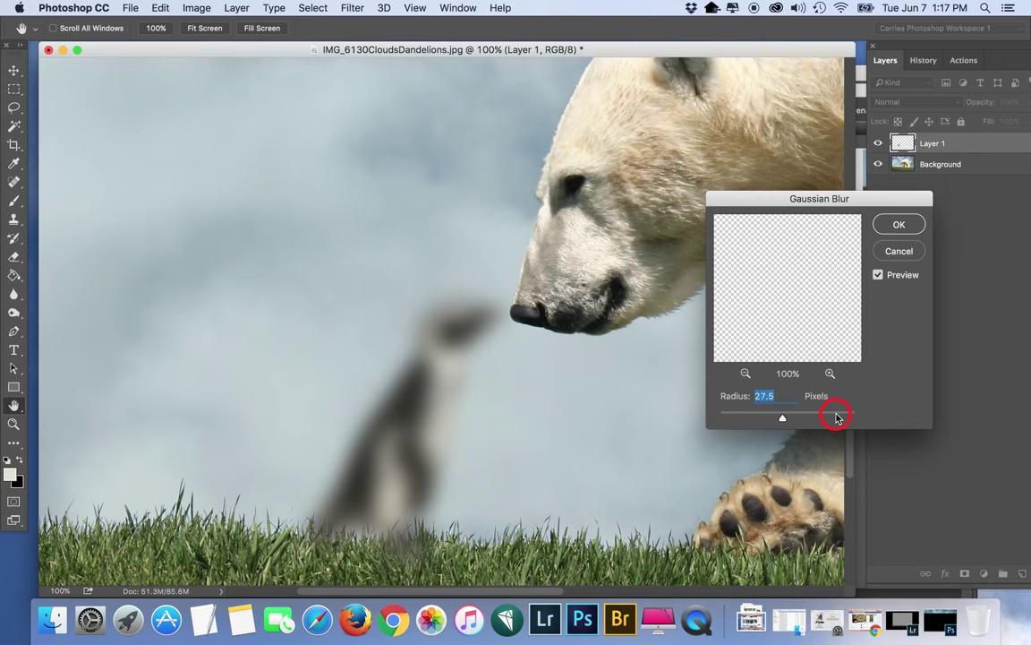
{"action": "left_click_drag", "start_coordinate": [785, 421], "coordinate": [757, 420]}
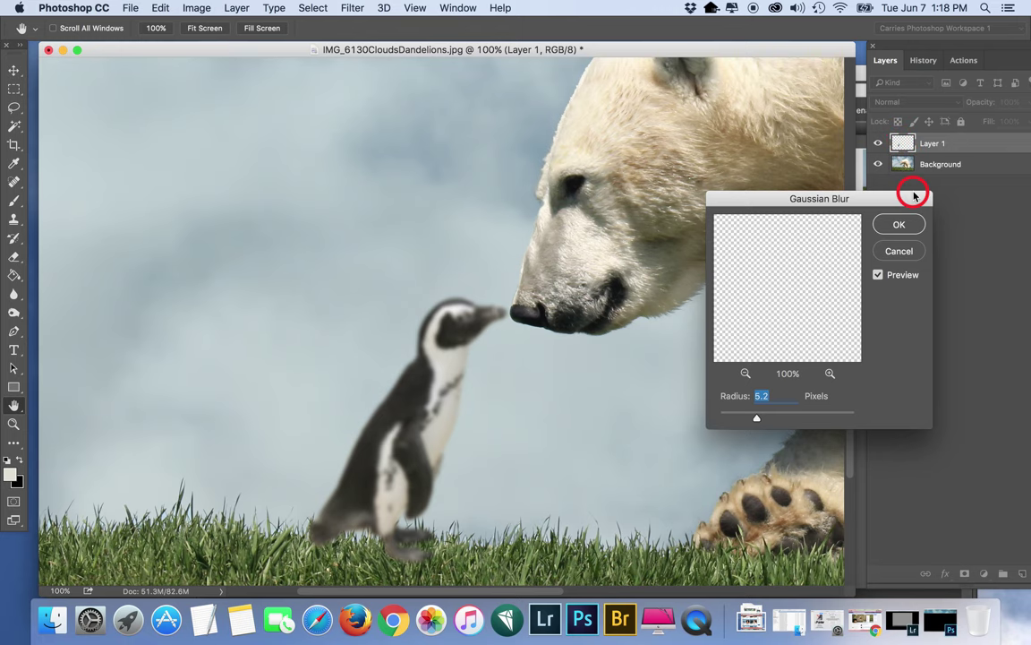
{"action": "type", "text": ".5"}
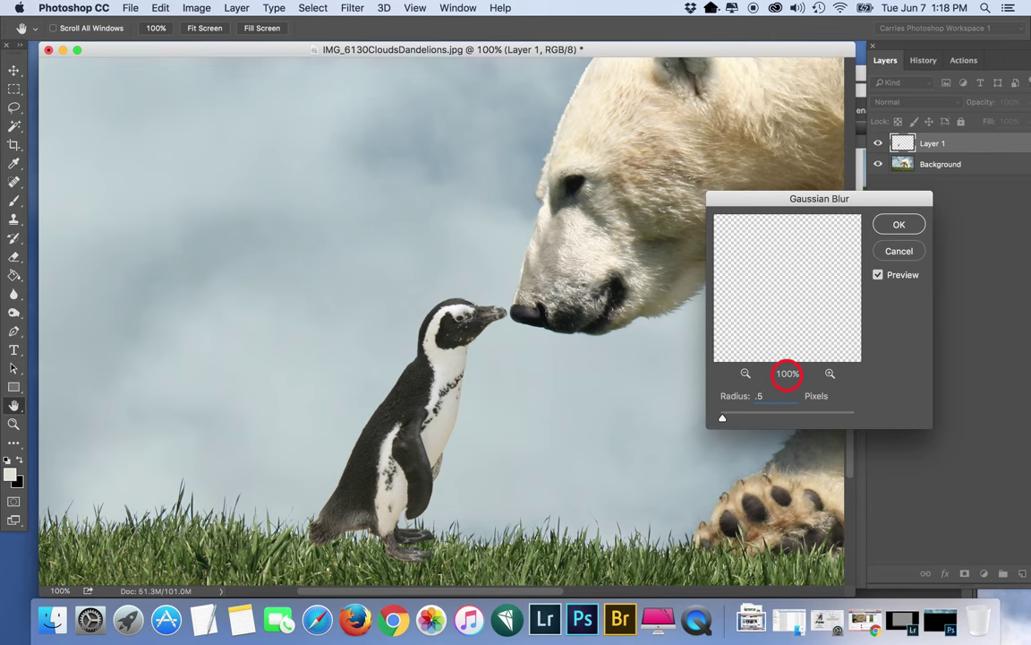
{"action": "left_click", "coordinate": [906, 224]}
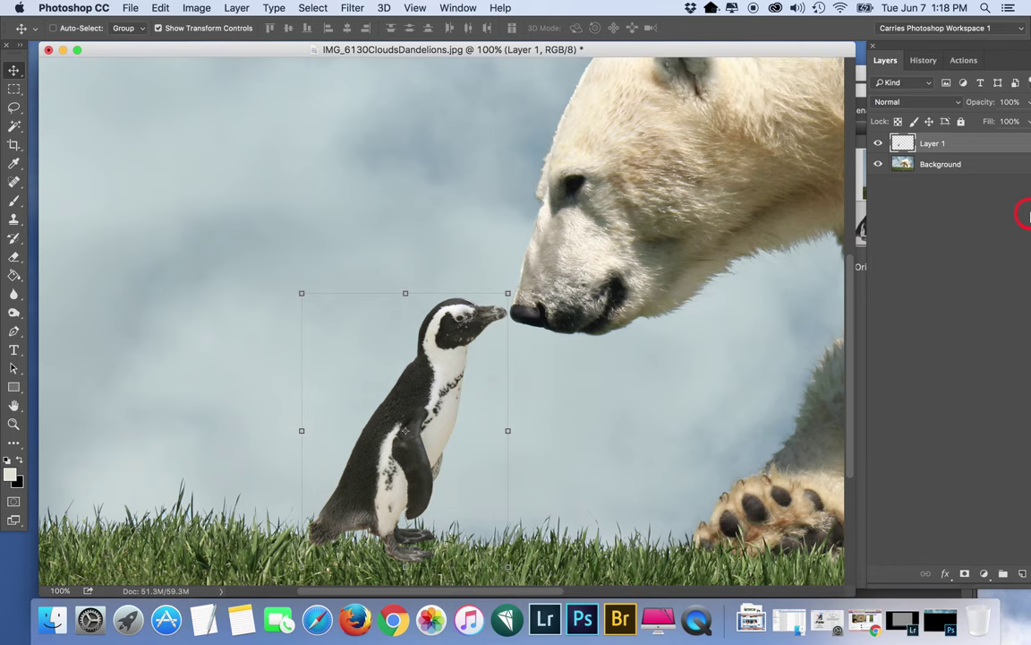
Zoom to 300% and scroll over the penguin from head to feet to inspect its edges
{"action": "key", "text": "super+equal"}
{"action": "key", "text": "super+equal"}
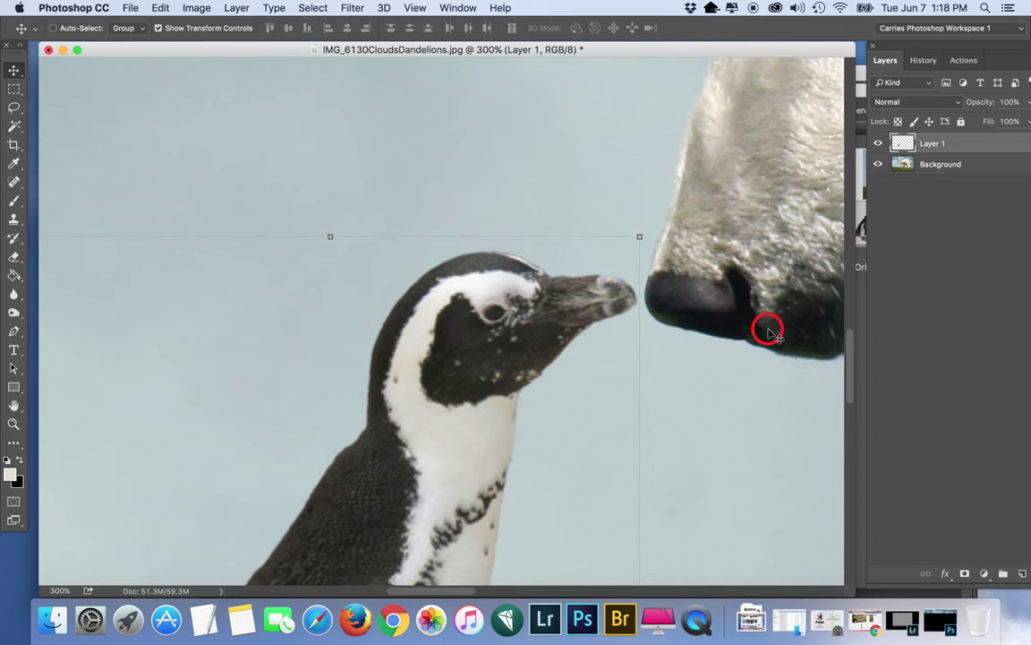
{"action": "scroll", "coordinate": [622, 350], "scroll_direction": "down", "scroll_amount": 5}
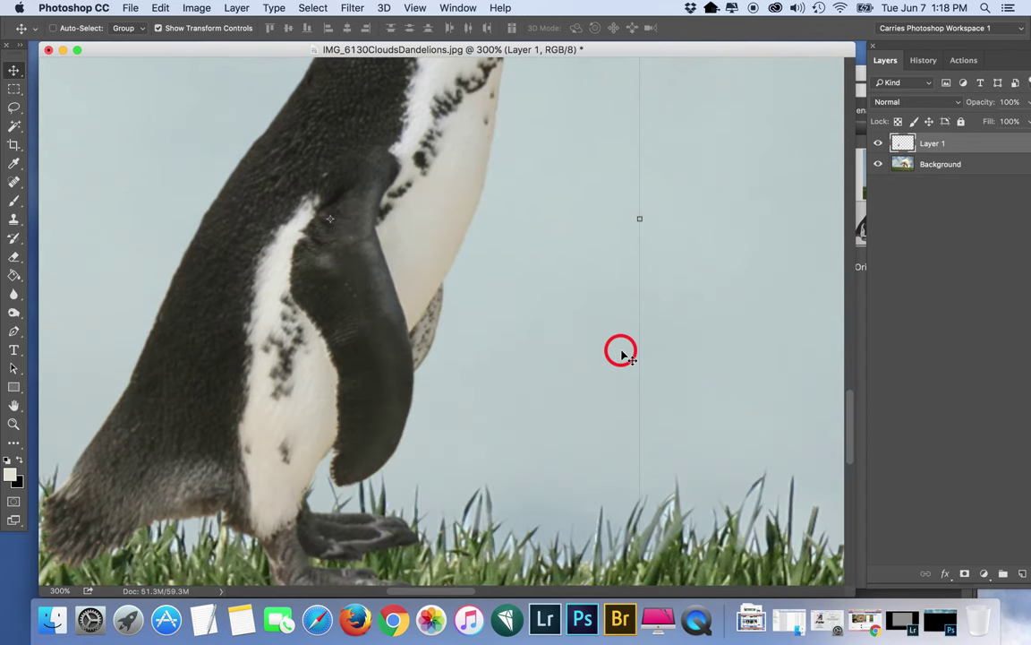
{"action": "scroll", "coordinate": [624, 354], "scroll_direction": "down", "scroll_amount": 2}
{"action": "scroll", "coordinate": [622, 350], "scroll_direction": "up", "scroll_amount": 2}
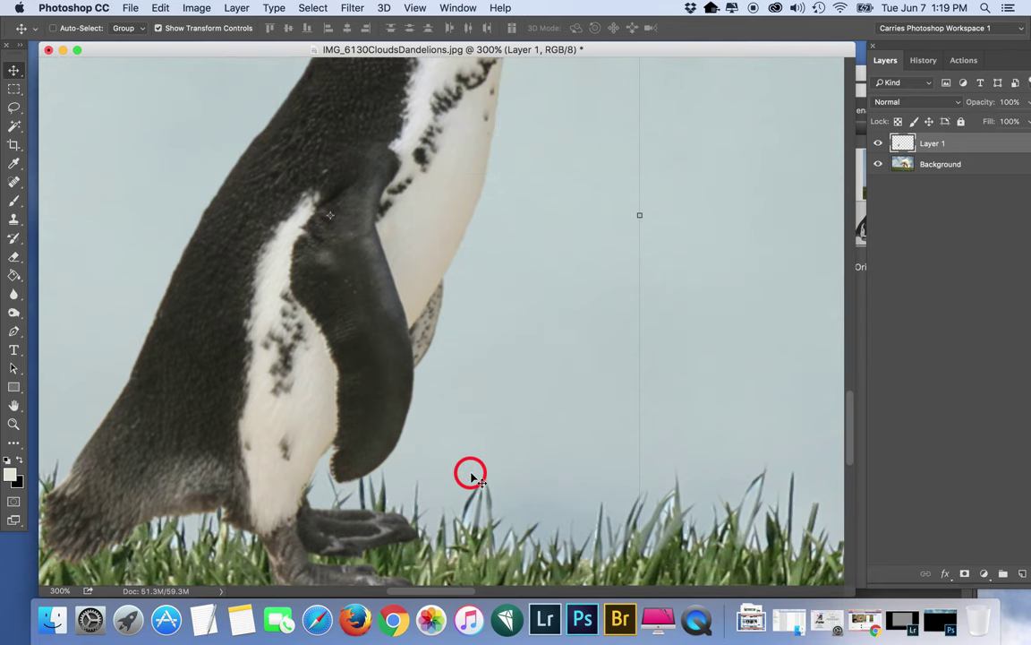
{"action": "scroll", "coordinate": [470, 476], "scroll_direction": "up", "scroll_amount": 4}
{"action": "scroll", "coordinate": [471, 476], "scroll_direction": "up", "scroll_amount": 1}
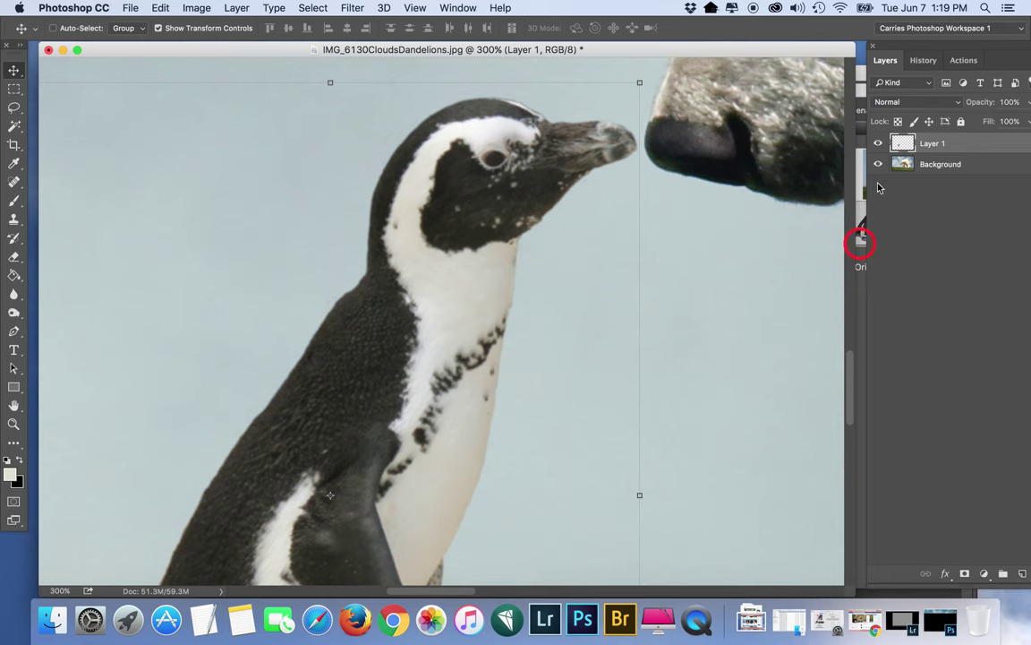
{"action": "left_click_drag", "start_coordinate": [782, 46], "coordinate": [794, 46]}
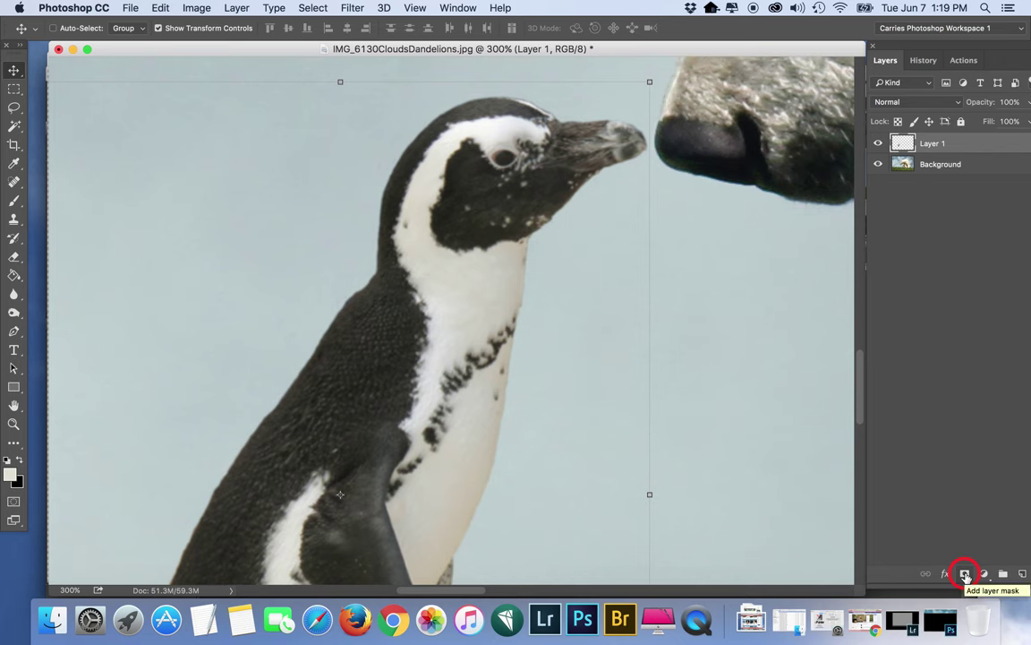
Add a layer mask to Layer 1 and set the brush to 12 px, 22% hardness, 88% opacity and flow
{"action": "left_click", "coordinate": [965, 575]}
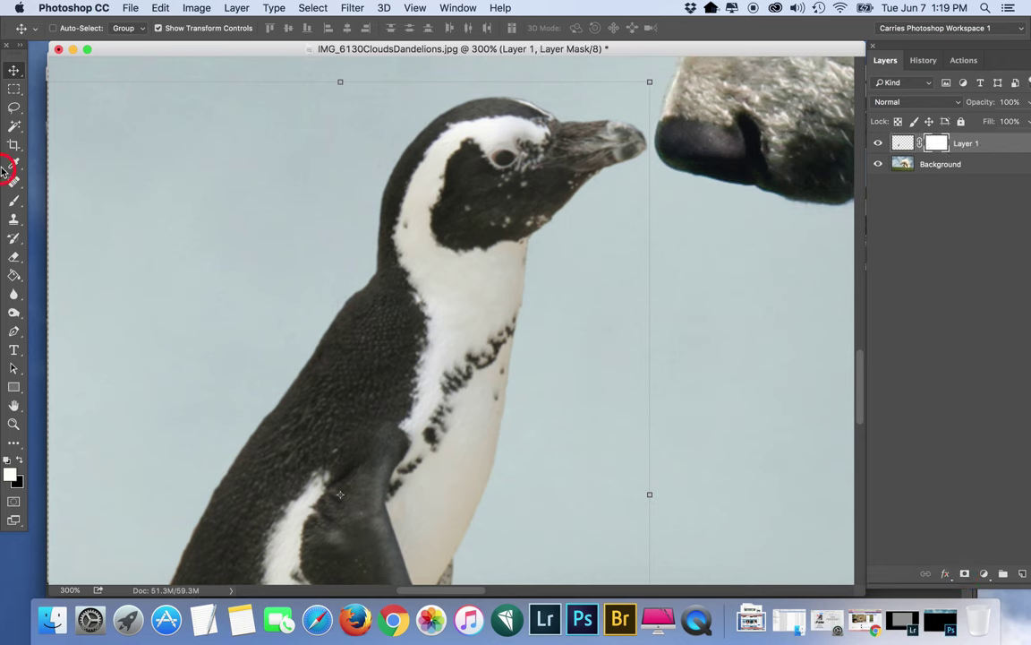
{"action": "left_click", "coordinate": [15, 205]}
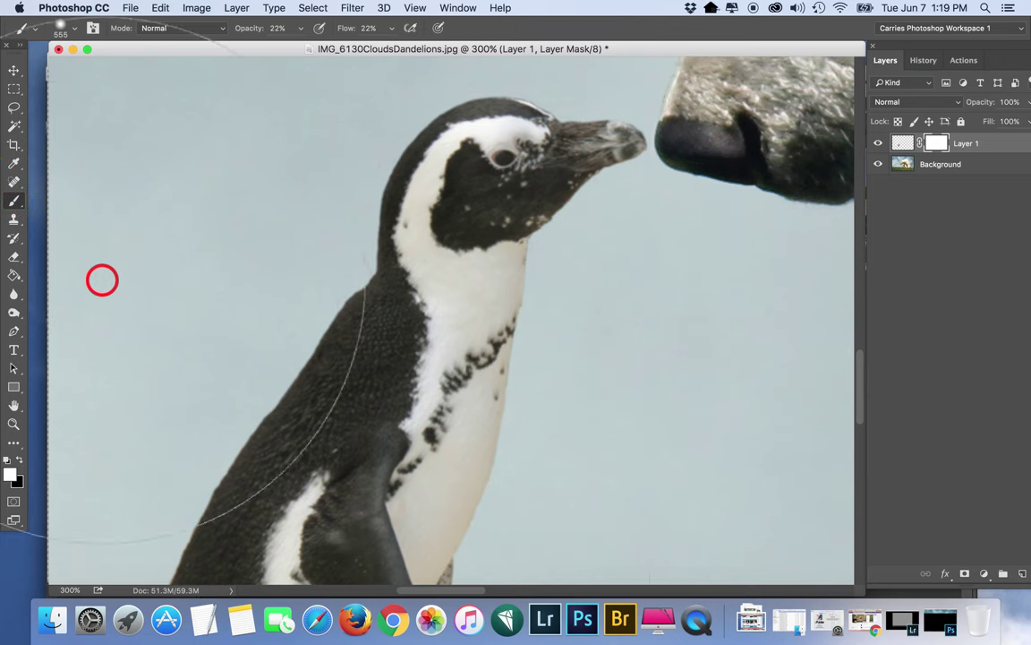
{"action": "left_click", "coordinate": [71, 36]}
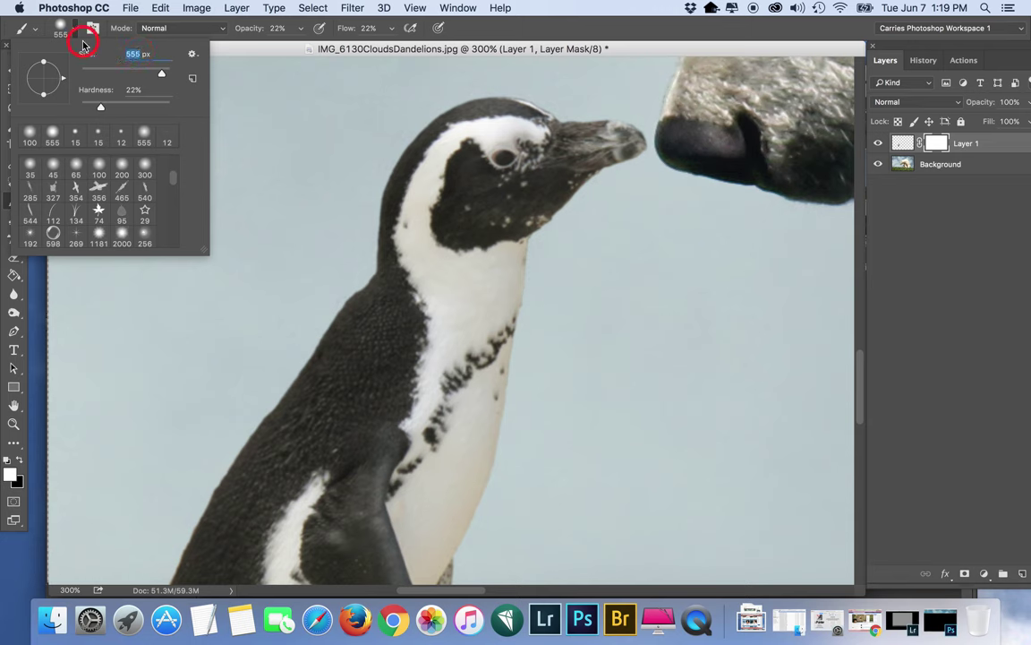
{"action": "type", "text": "22"}
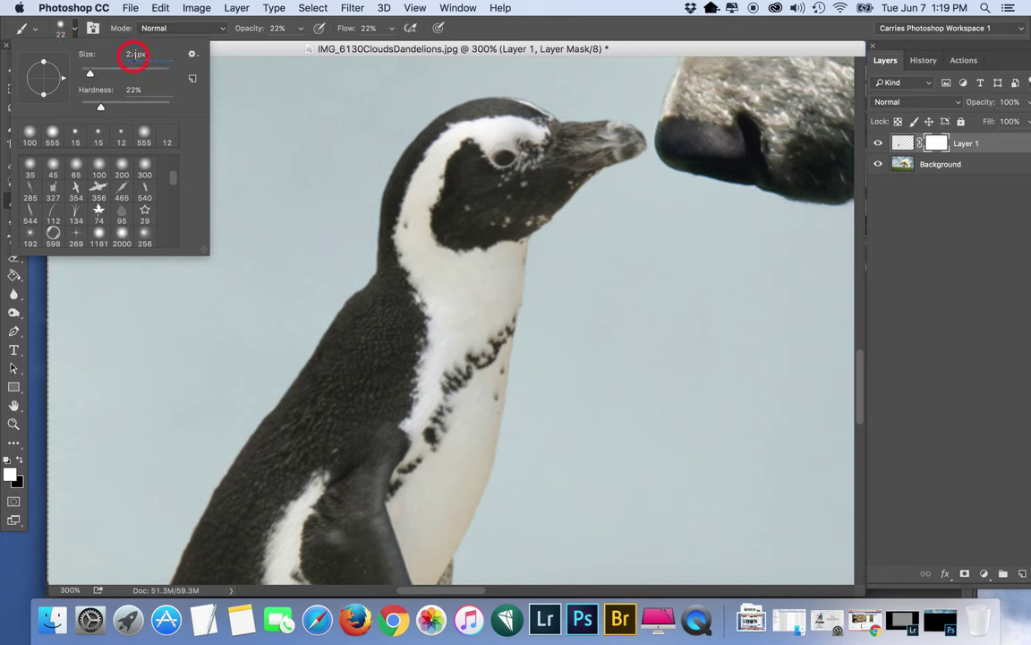
{"action": "key", "text": "BackSpace"}
{"action": "key", "text": "BackSpace"}
{"action": "type", "text": "12"}
{"action": "left_click", "coordinate": [140, 90]}
{"action": "type", "text": "22"}
{"action": "left_click", "coordinate": [106, 91]}
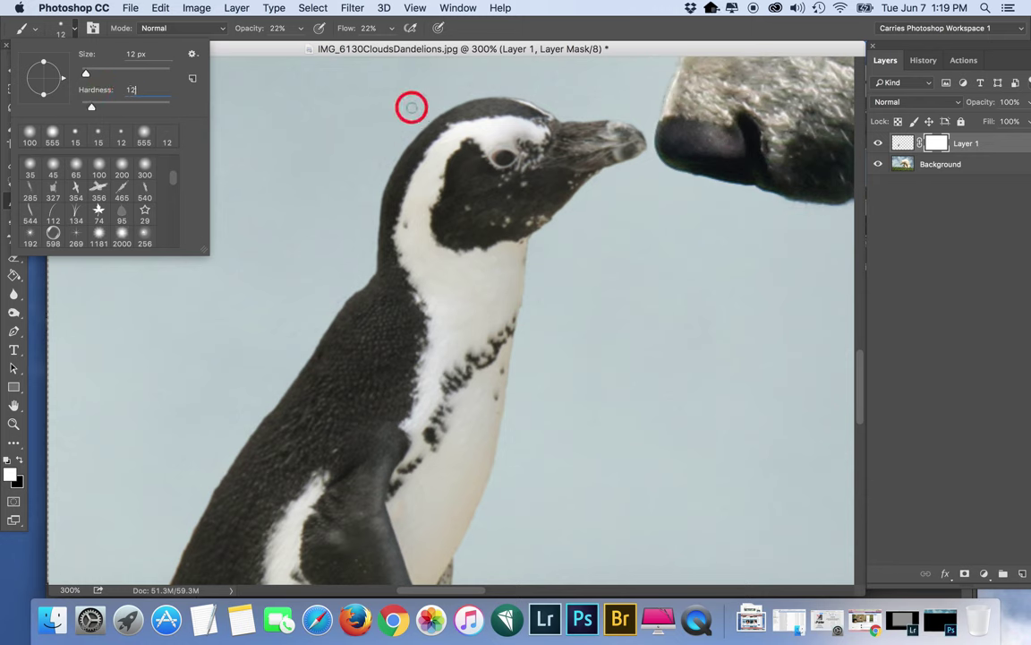
{"action": "left_click", "coordinate": [248, 21]}
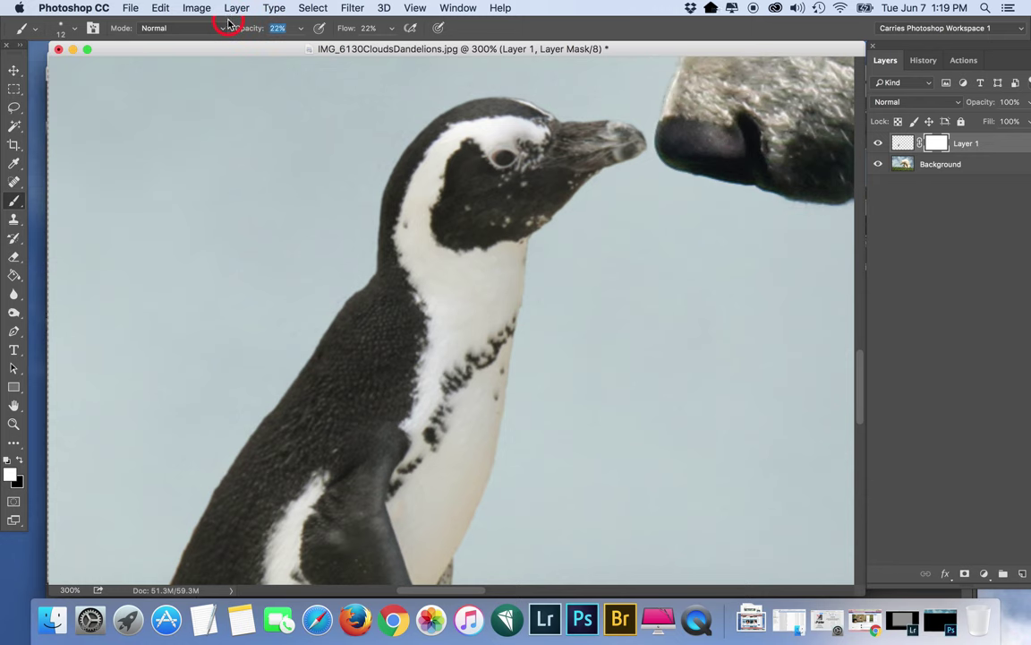
{"action": "type", "text": "88"}
{"action": "key", "text": "Tab"}
{"action": "type", "text": "88"}
{"action": "key", "text": "Return"}
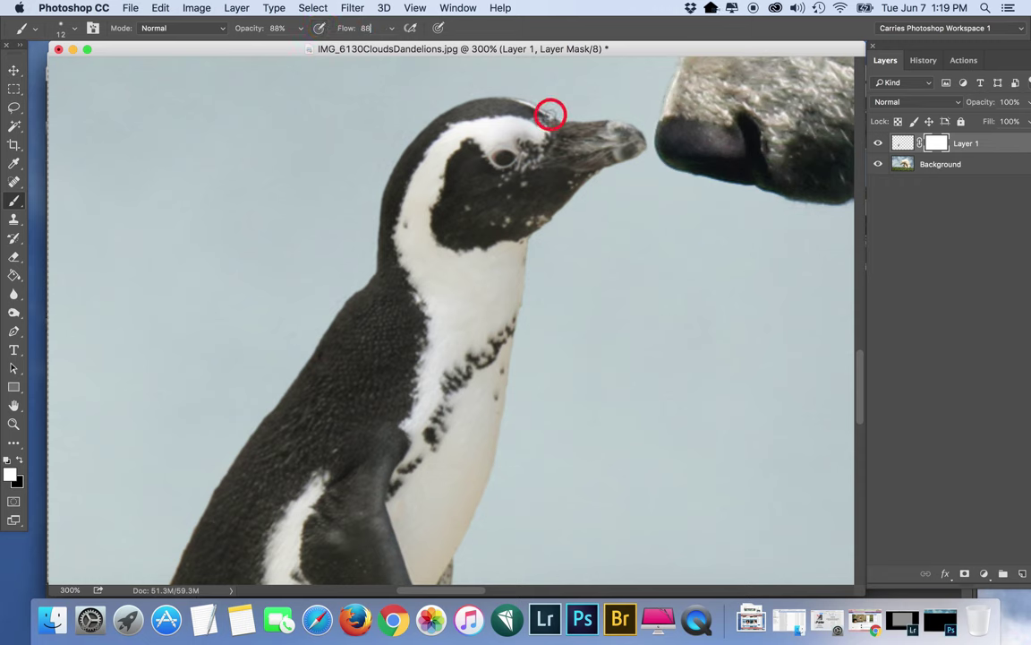
Paint the mask along the back of the penguin's head in black, then white
{"action": "left_click", "coordinate": [19, 464]}
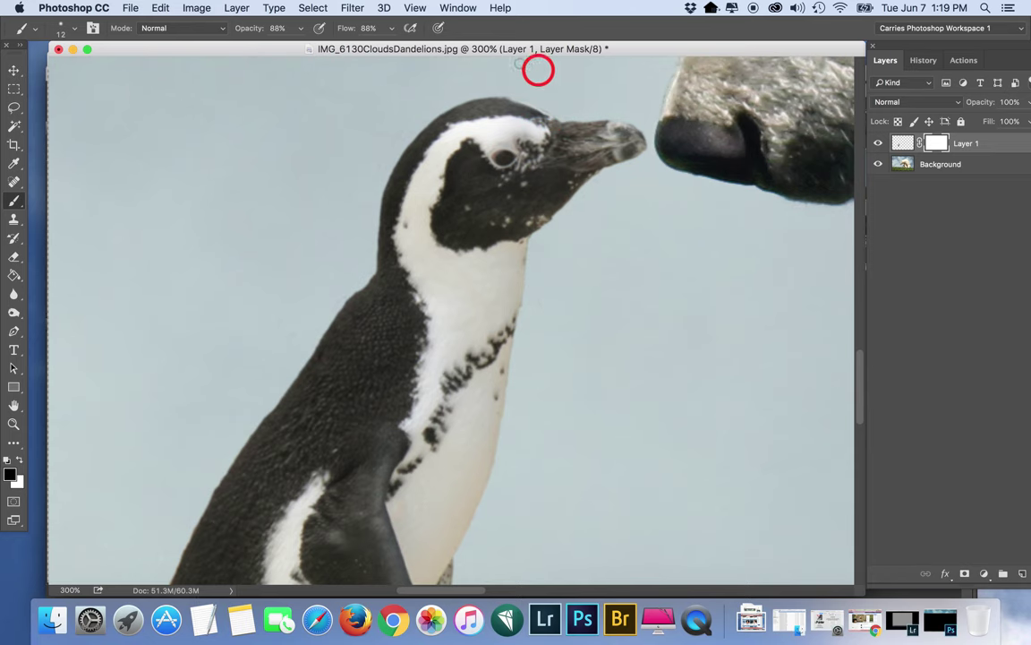
{"action": "left_click_drag", "start_coordinate": [539, 52], "coordinate": [531, 51]}
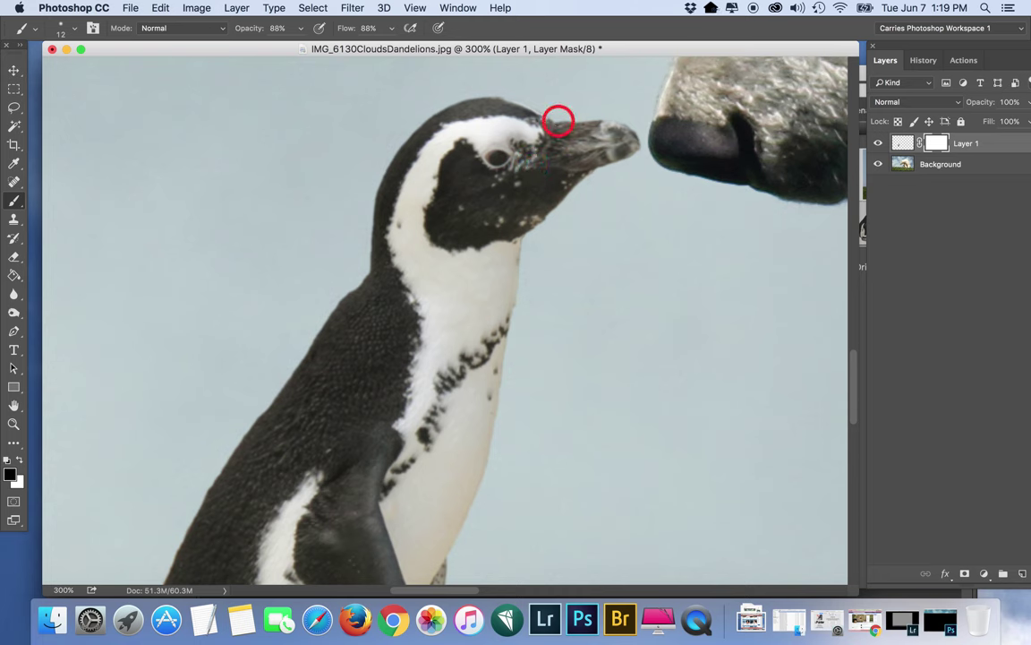
{"action": "key", "text": "super+z"}
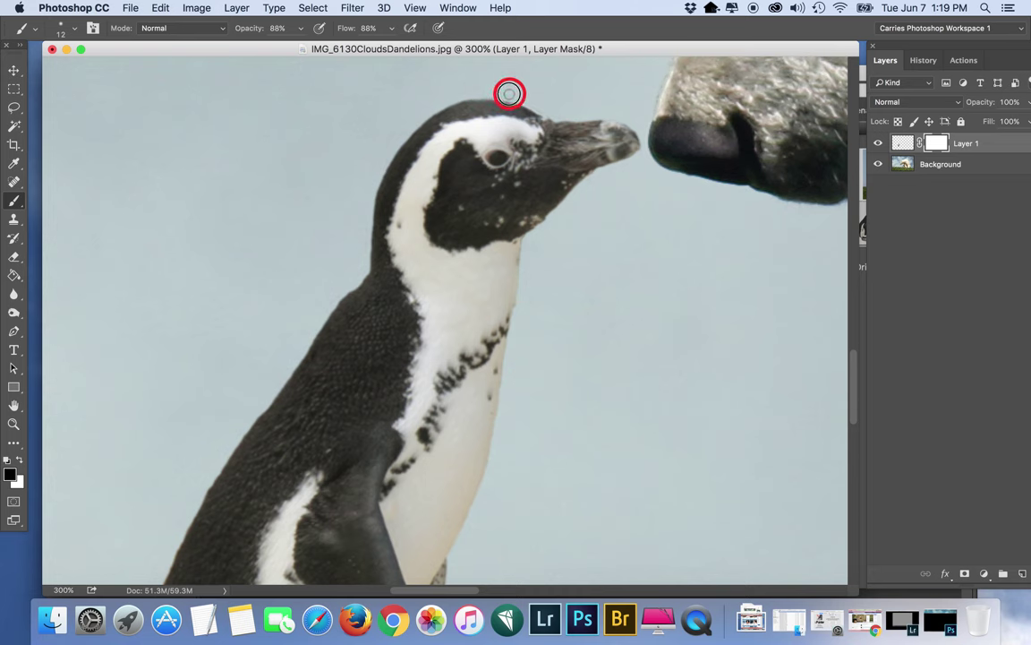
{"action": "key", "text": "super+z"}
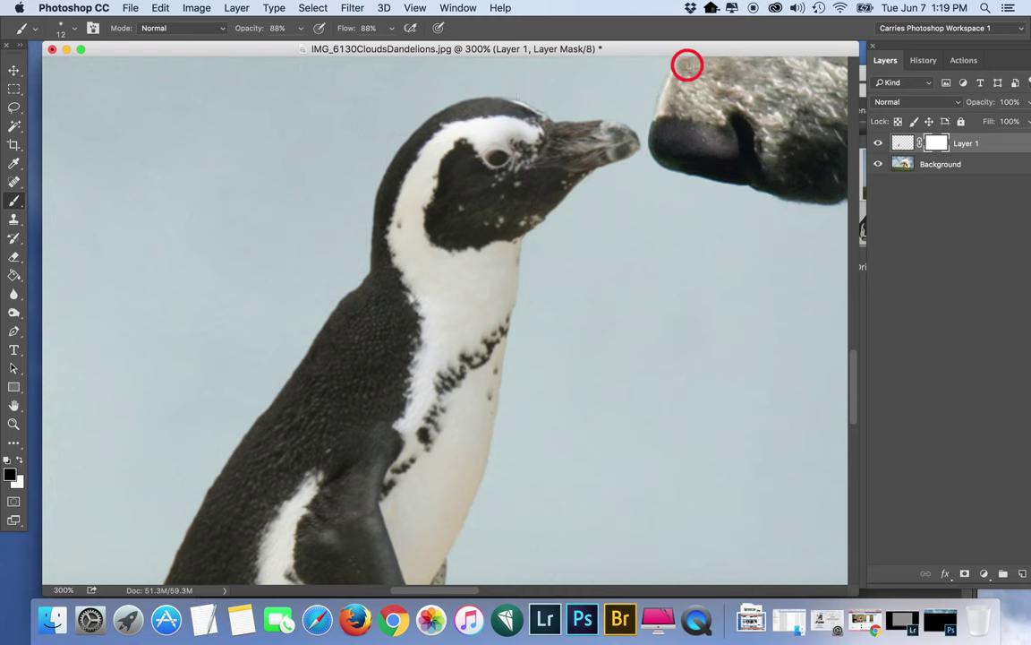
{"action": "left_click_drag", "start_coordinate": [403, 127], "coordinate": [379, 203]}
{"action": "left_click", "coordinate": [18, 461]}
{"action": "mouse_move", "coordinate": [382, 173]}
{"action": "left_mouse_down"}
{"action": "mouse_move", "coordinate": [390, 202]}
{"action": "mouse_move", "coordinate": [403, 148]}
{"action": "mouse_move", "coordinate": [403, 164]}
{"action": "left_mouse_up"}
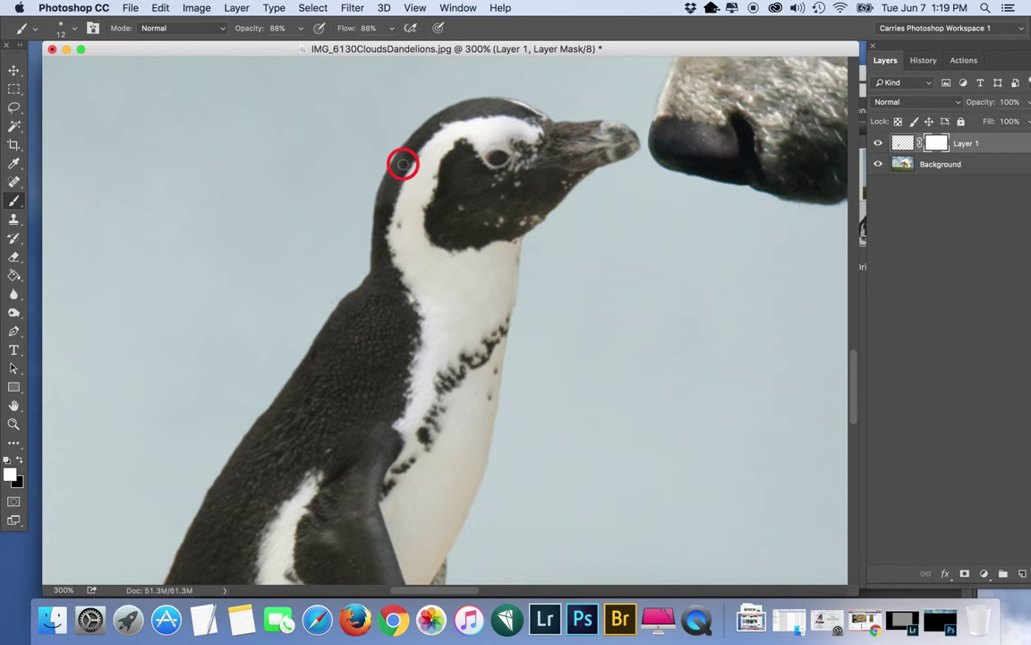
{"action": "mouse_move", "coordinate": [679, 43]}
{"action": "left_mouse_down"}
{"action": "mouse_move", "coordinate": [707, 64]}
{"action": "mouse_move", "coordinate": [678, 50]}
{"action": "left_mouse_up"}
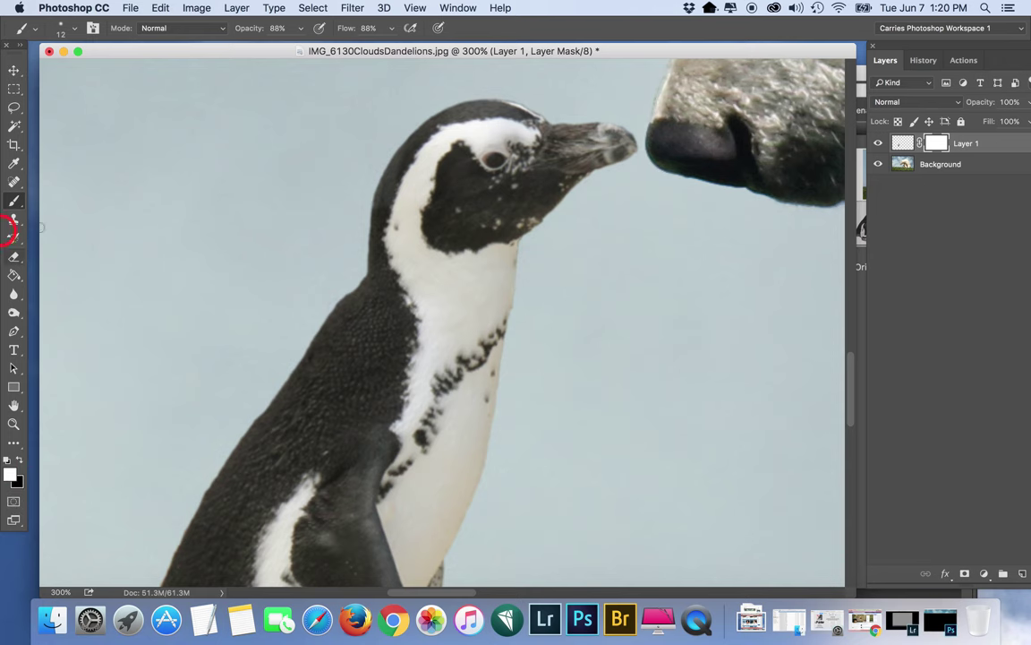
Target Layer 1's pixels, paint a light stroke above the head, and undo it
{"action": "left_click", "coordinate": [904, 144]}
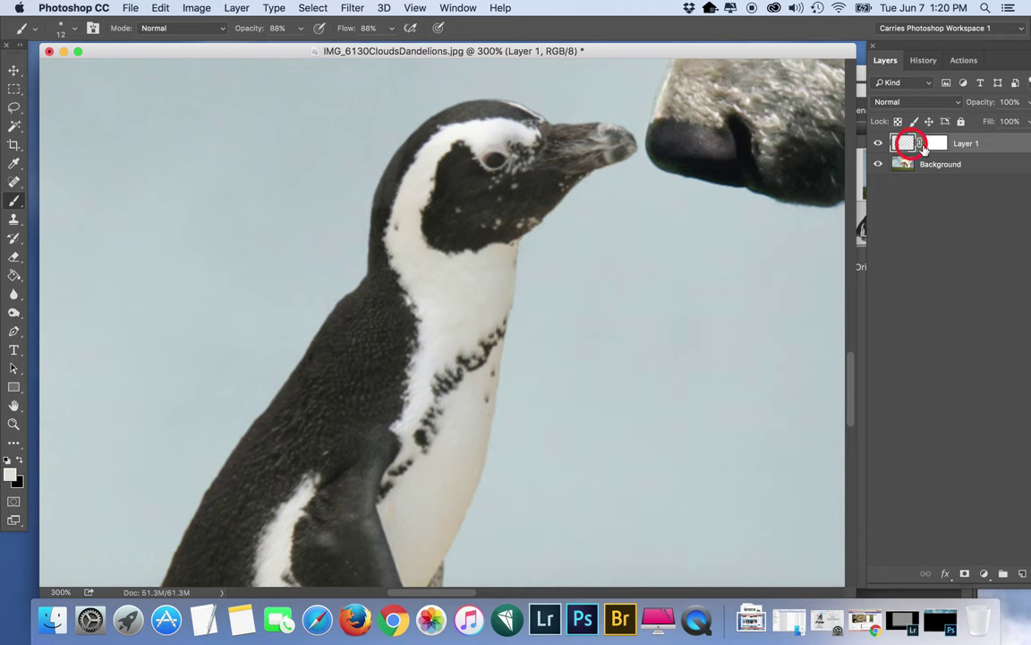
{"action": "left_click", "coordinate": [940, 144]}
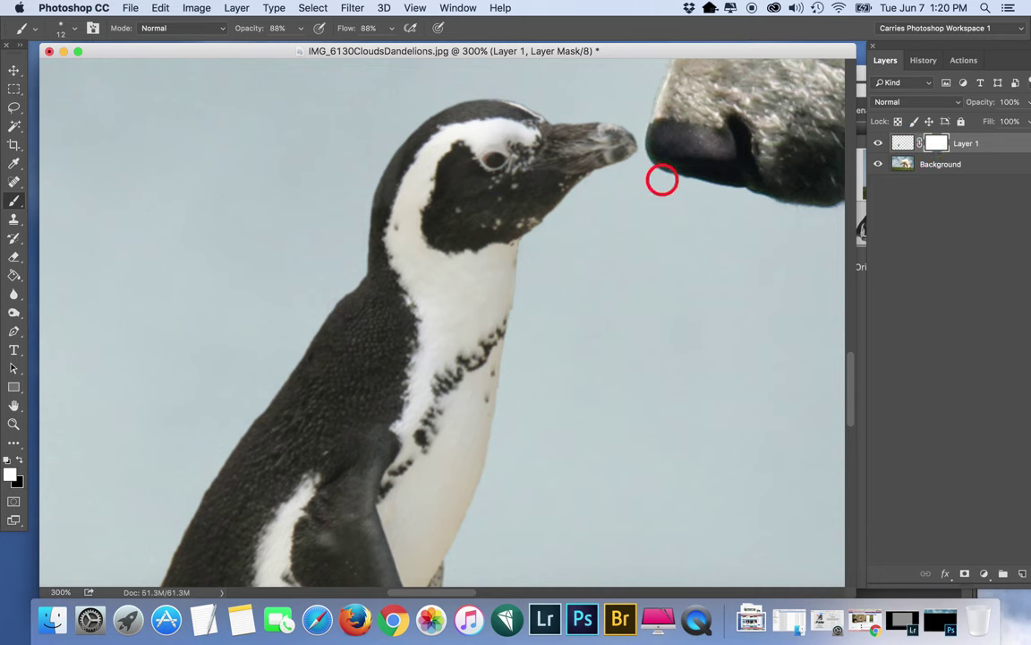
{"action": "left_click", "coordinate": [902, 143]}
{"action": "left_click_drag", "start_coordinate": [534, 100], "coordinate": [479, 102]}
{"action": "key", "text": "super+z"}
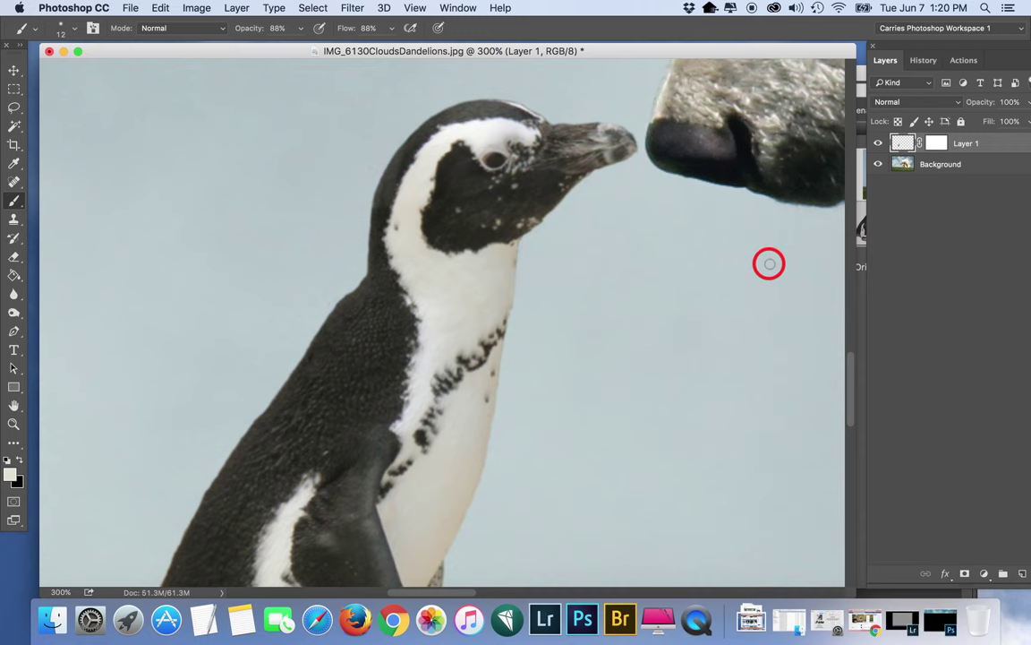
Review the penguin's edges, then fit the whole composite on screen
{"action": "scroll", "coordinate": [743, 273], "scroll_direction": "down", "scroll_amount": 2}
{"action": "scroll", "coordinate": [744, 276], "scroll_direction": "down", "scroll_amount": 10}
{"action": "scroll", "coordinate": [744, 276], "scroll_direction": "up", "scroll_amount": 8}
{"action": "scroll", "coordinate": [744, 276], "scroll_direction": "up", "scroll_amount": 6}
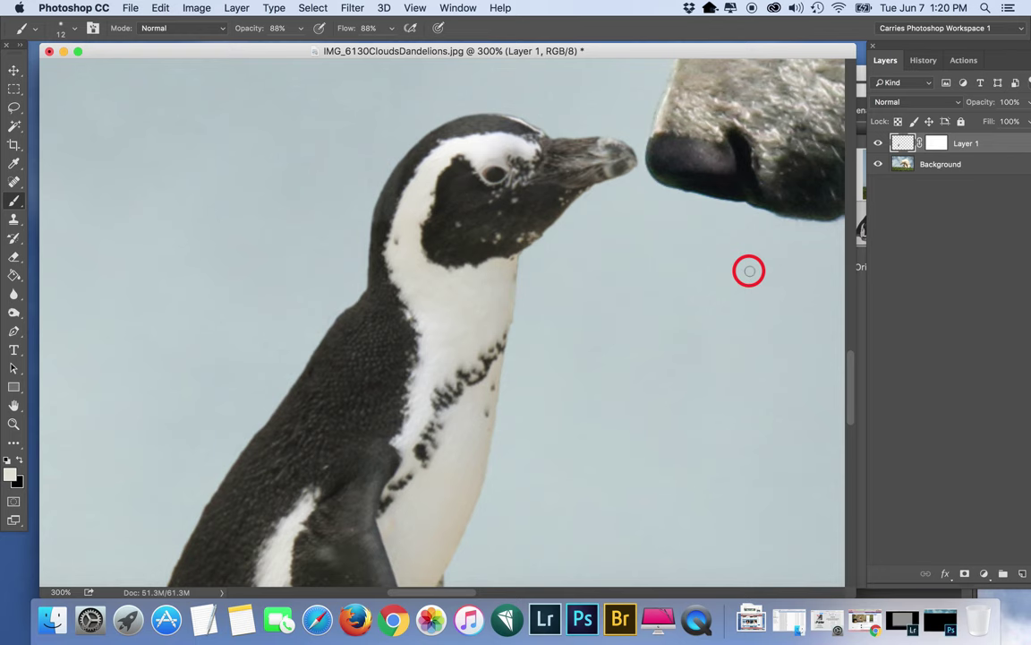
{"action": "key", "text": "super+0"}
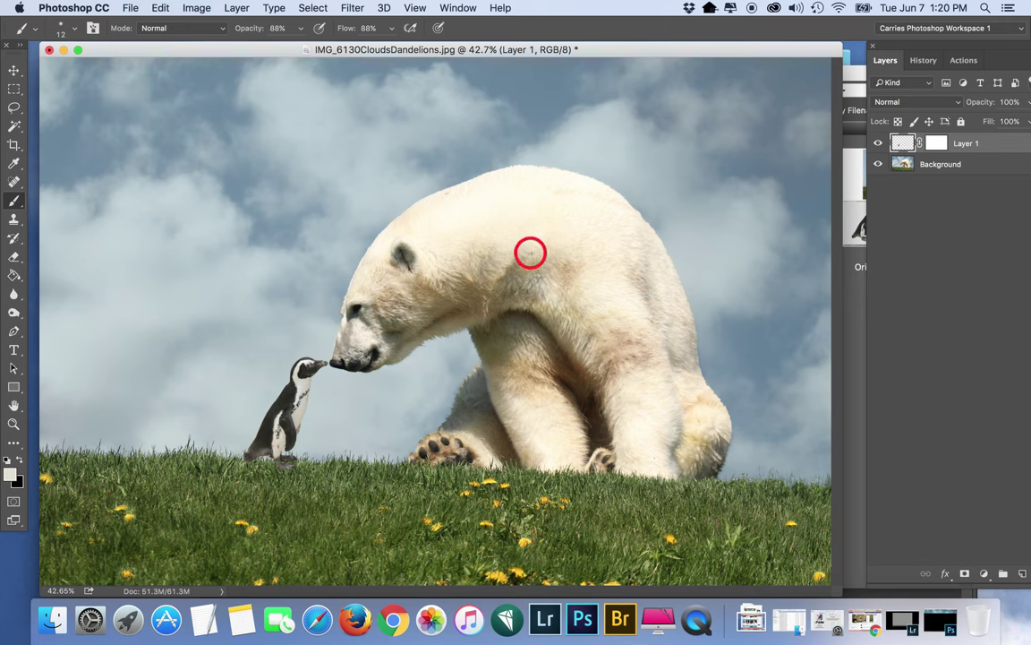
Use Layer > Flatten Image to merge everything into one Background layer
{"action": "left_click", "coordinate": [231, 8]}
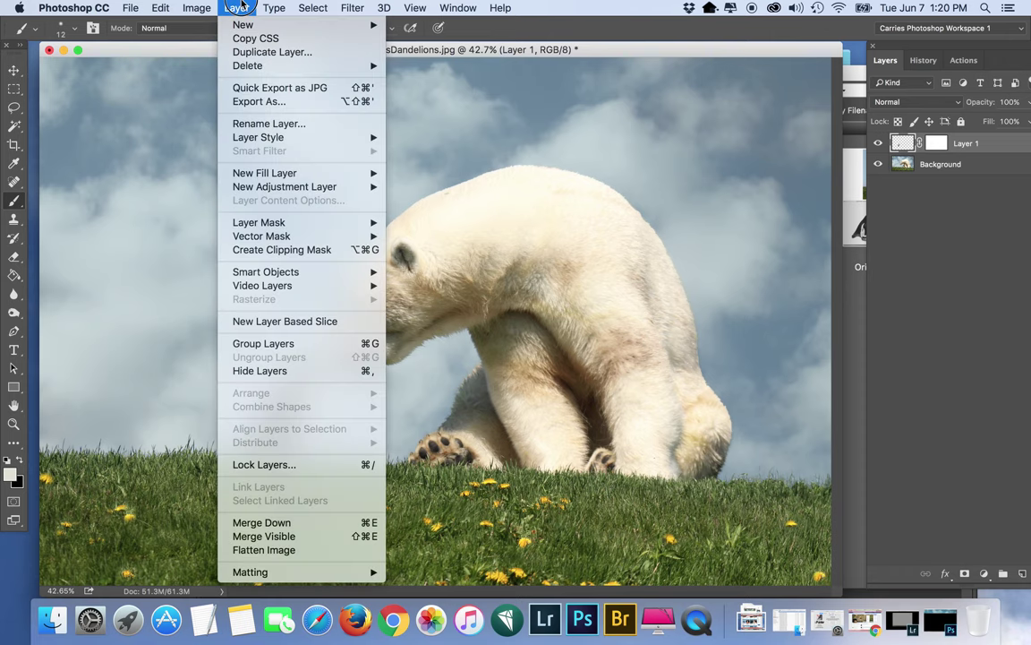
{"action": "left_click", "coordinate": [303, 550]}
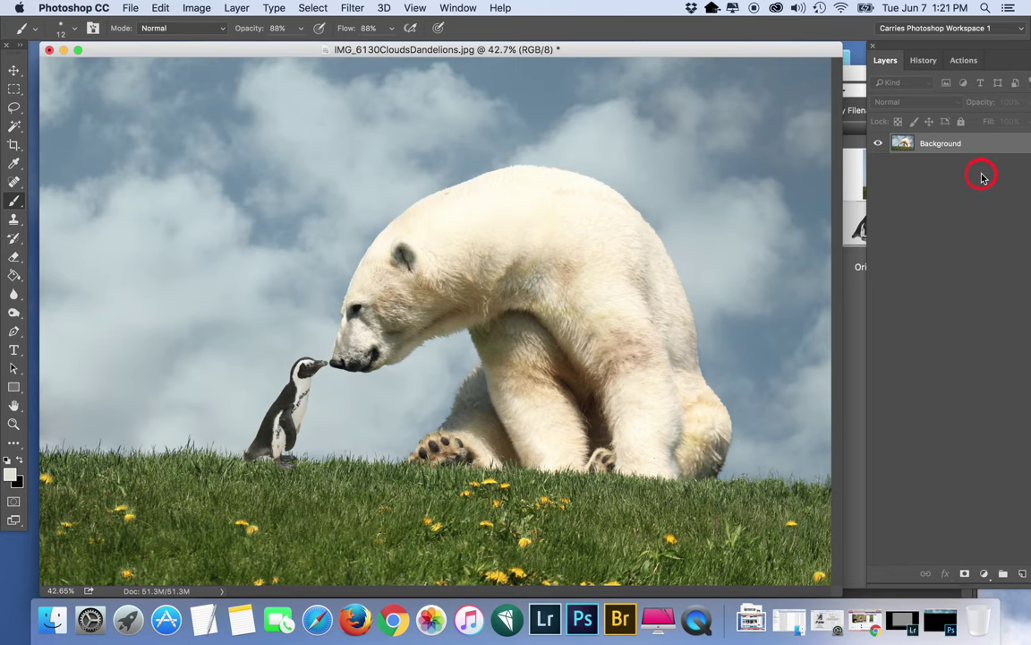
{"action": "left_click", "coordinate": [430, 56]}
{"action": "mouse_move", "coordinate": [430, 55]}
{"action": "left_mouse_down"}
{"action": "mouse_move", "coordinate": [463, 51]}
{"action": "mouse_move", "coordinate": [443, 54]}
{"action": "left_mouse_up"}
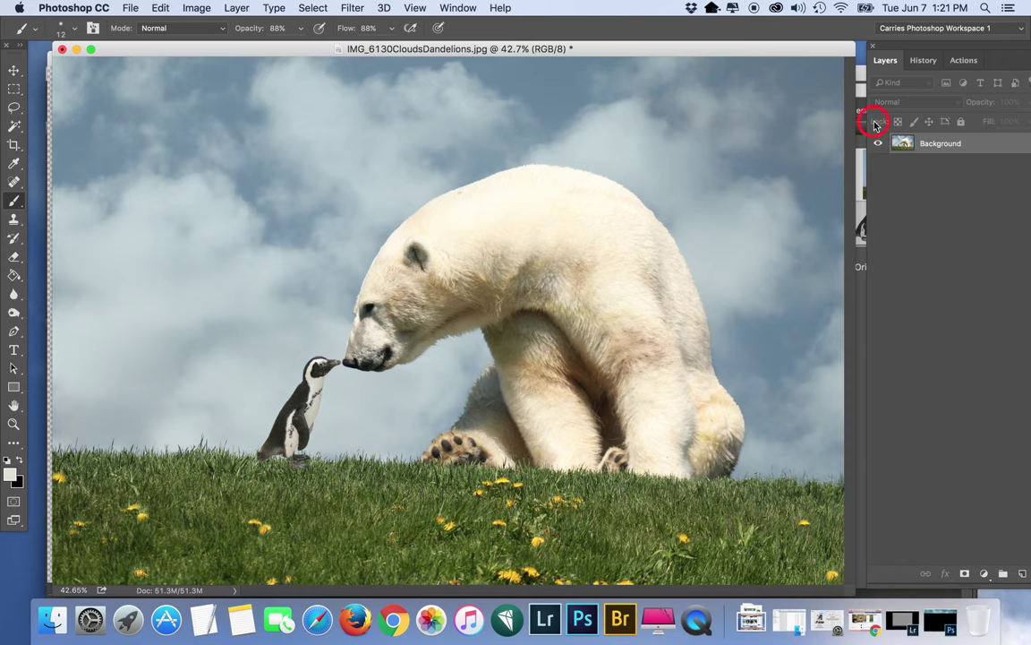
{"action": "left_click_drag", "start_coordinate": [619, 52], "coordinate": [614, 46]}
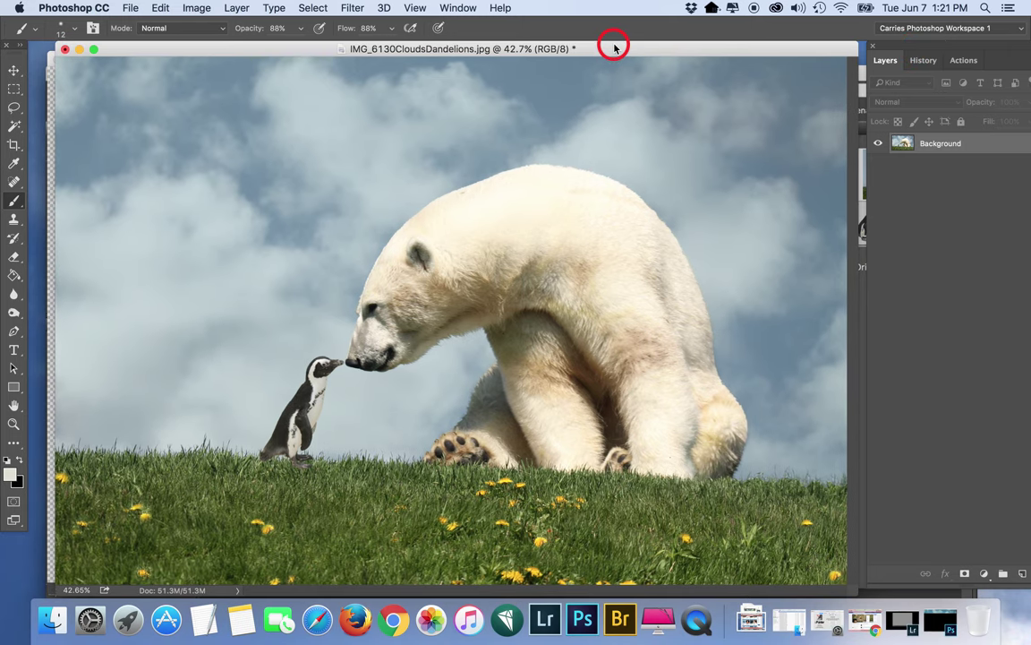
Save the flattened image as IMG_6130CloudsDandelionsPenguin.jpg and close both open documents
{"action": "key", "text": "super+shift+s"}
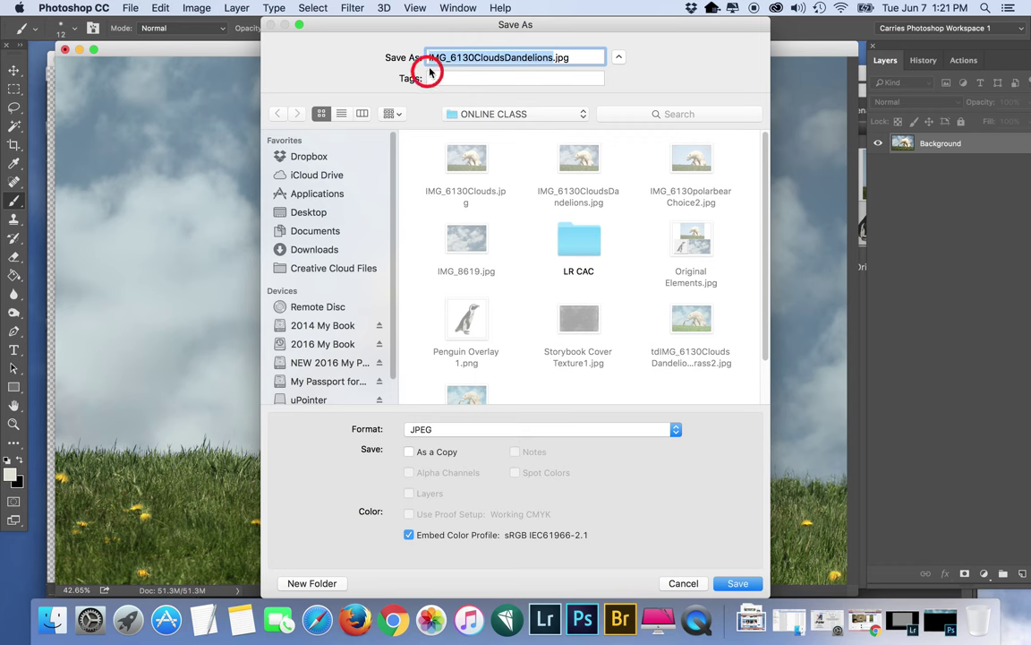
{"action": "left_click", "coordinate": [551, 58]}
{"action": "type", "text": "Penguin"}
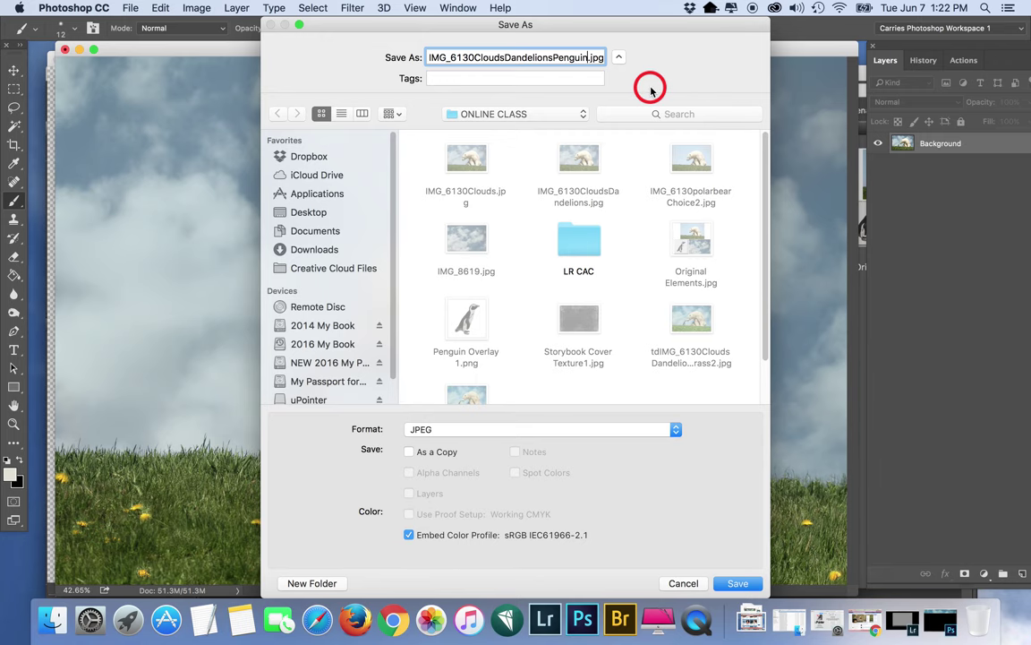
{"action": "key", "text": "Return"}
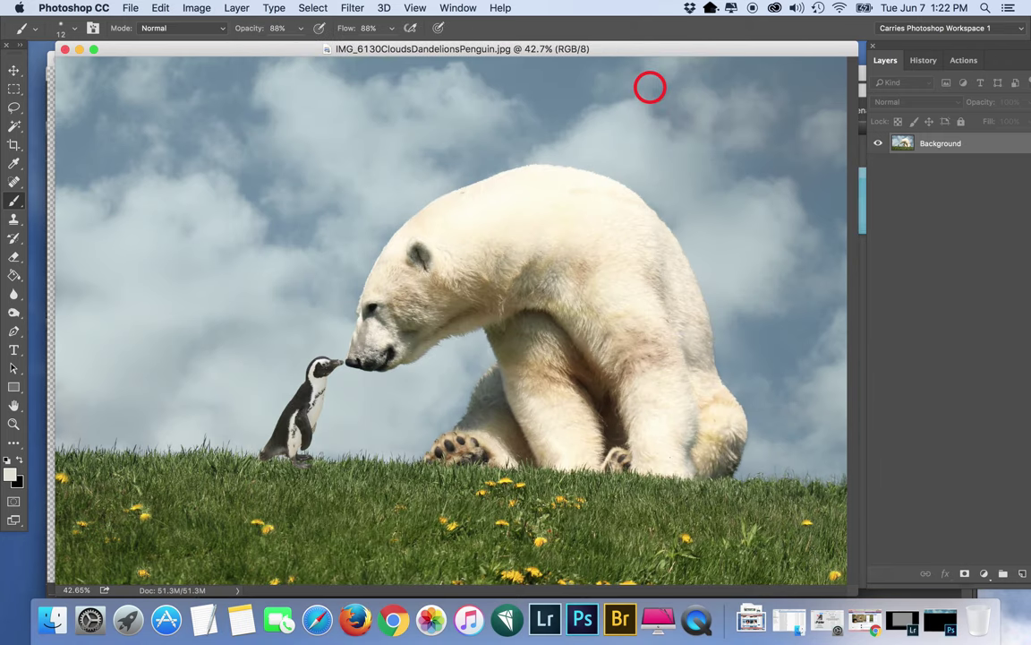
{"action": "left_click", "coordinate": [64, 48]}
{"action": "left_click", "coordinate": [55, 60]}
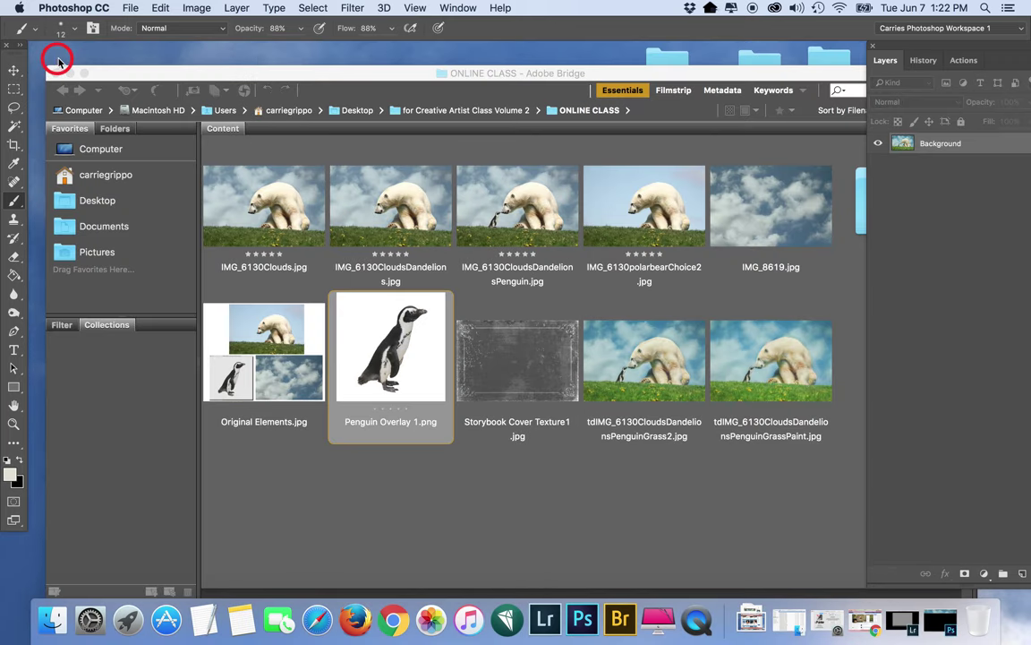
Reopen IMG_6130CloudsDandelionsPenguin.jpg in Photoshop by dragging its Bridge thumbnail onto Photoshop
{"action": "left_click_drag", "start_coordinate": [373, 68], "coordinate": [375, 39]}
{"action": "left_click", "coordinate": [415, 504]}
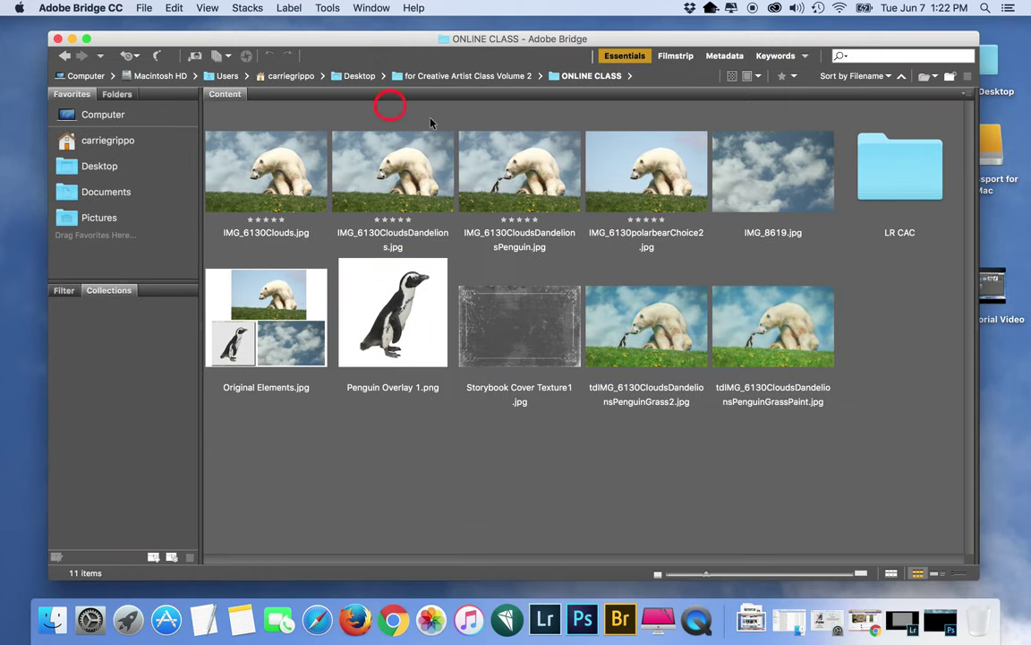
{"action": "left_click_drag", "start_coordinate": [534, 179], "coordinate": [583, 618]}
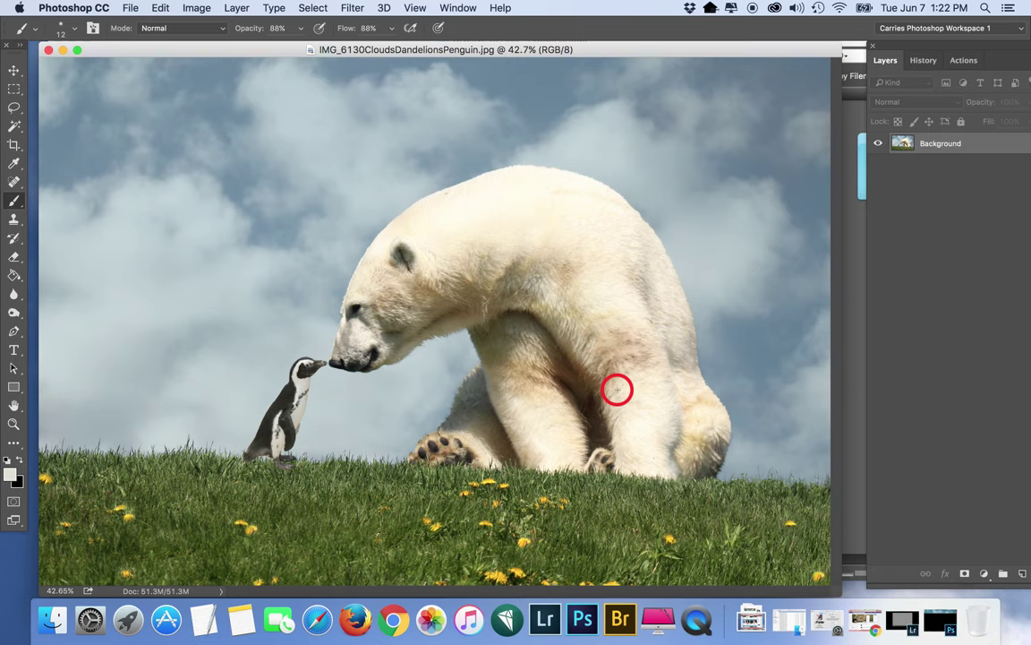
Zoom to 100% and pan to where the penguin's feet meet the grass
{"action": "scroll", "coordinate": [617, 388], "scroll_direction": "up", "scroll_amount": 2}
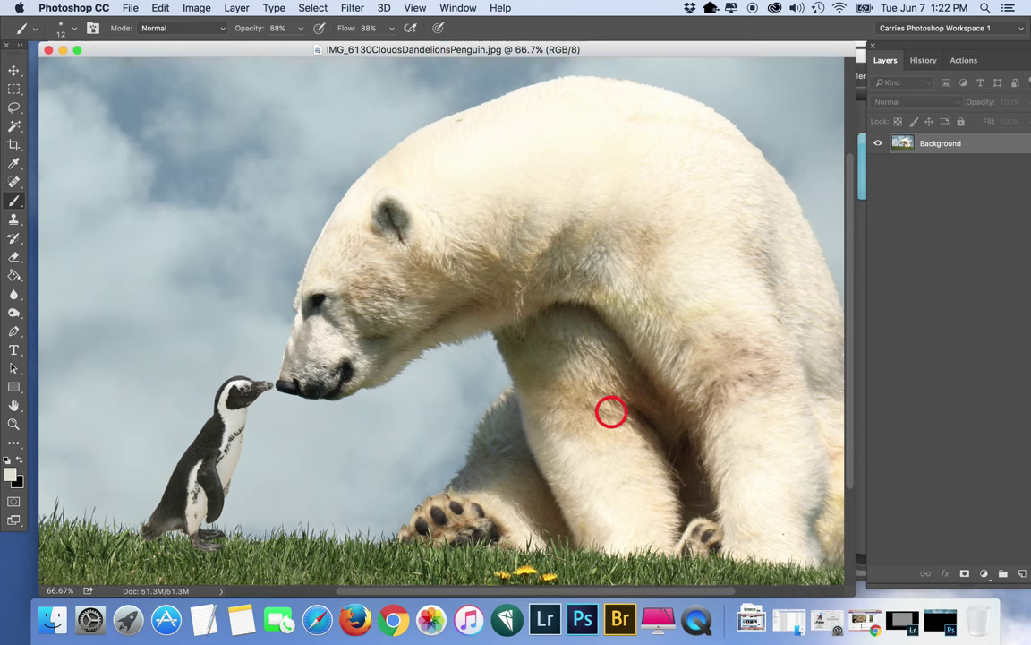
{"action": "scroll", "coordinate": [612, 410], "scroll_direction": "down", "scroll_amount": 3}
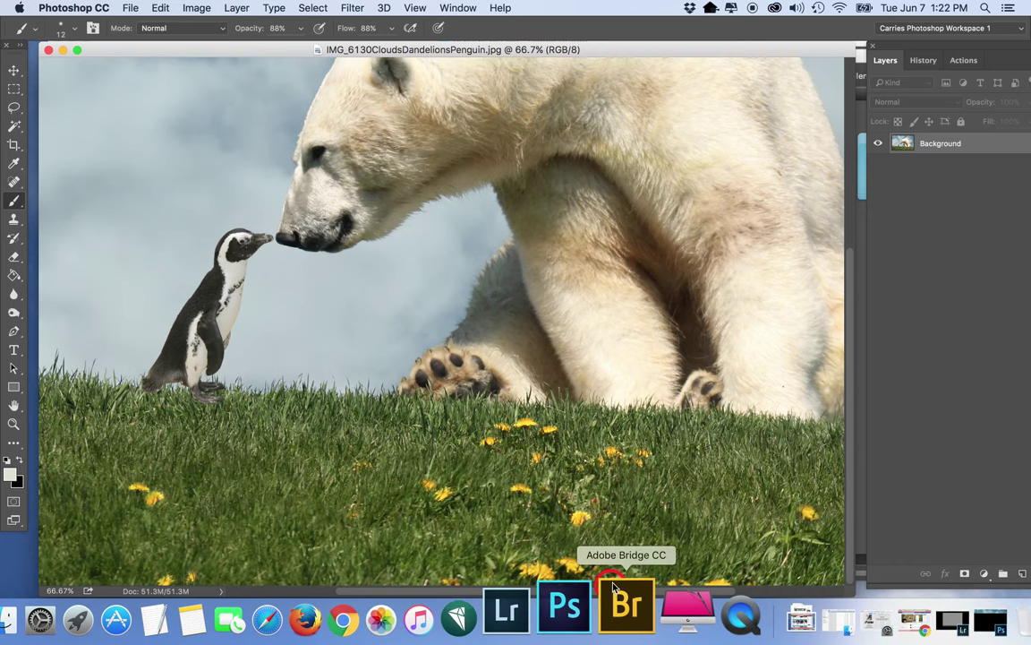
{"action": "scroll", "coordinate": [546, 523], "scroll_direction": "left", "scroll_amount": 5}
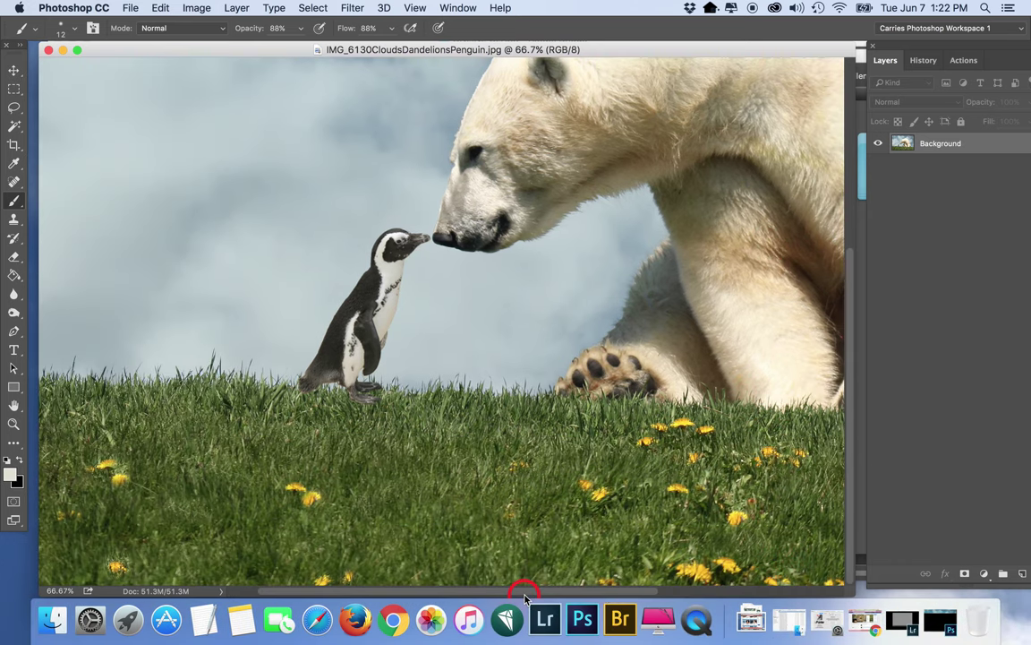
{"action": "key", "text": "super+plus"}
{"action": "scroll", "coordinate": [501, 582], "scroll_direction": "down", "scroll_amount": 3}
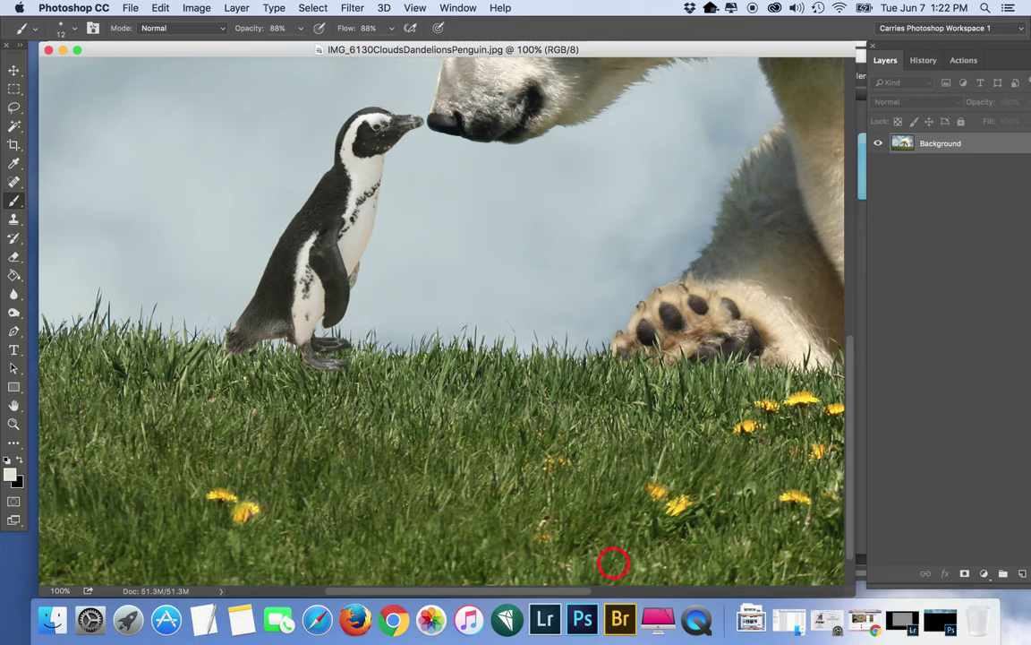
{"action": "scroll", "coordinate": [574, 594], "scroll_direction": "right", "scroll_amount": 7}
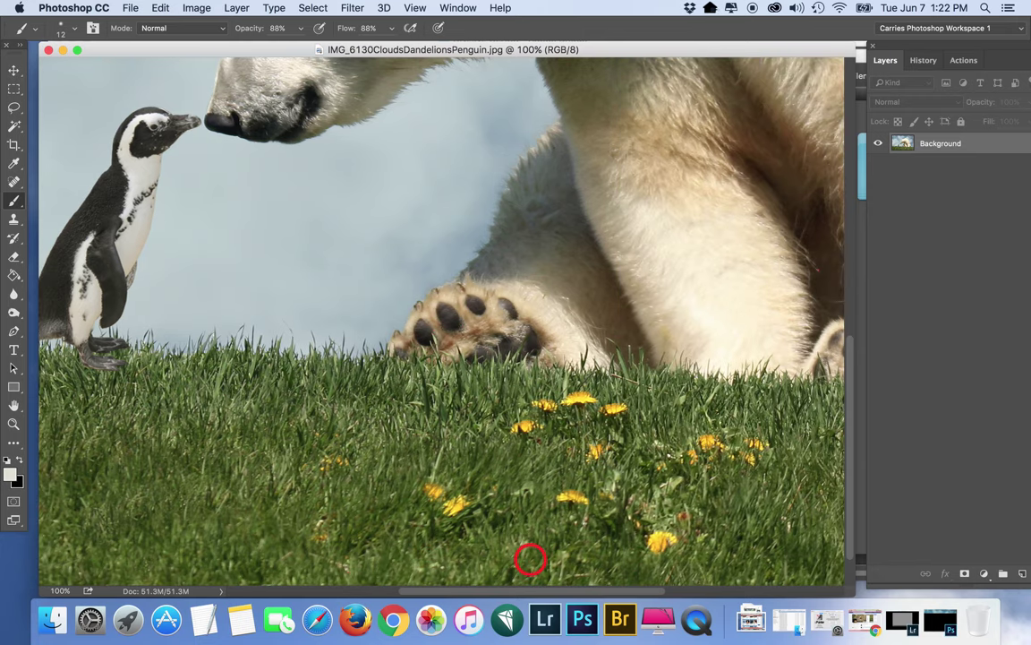
{"action": "left_click_drag", "start_coordinate": [530, 593], "coordinate": [429, 597]}
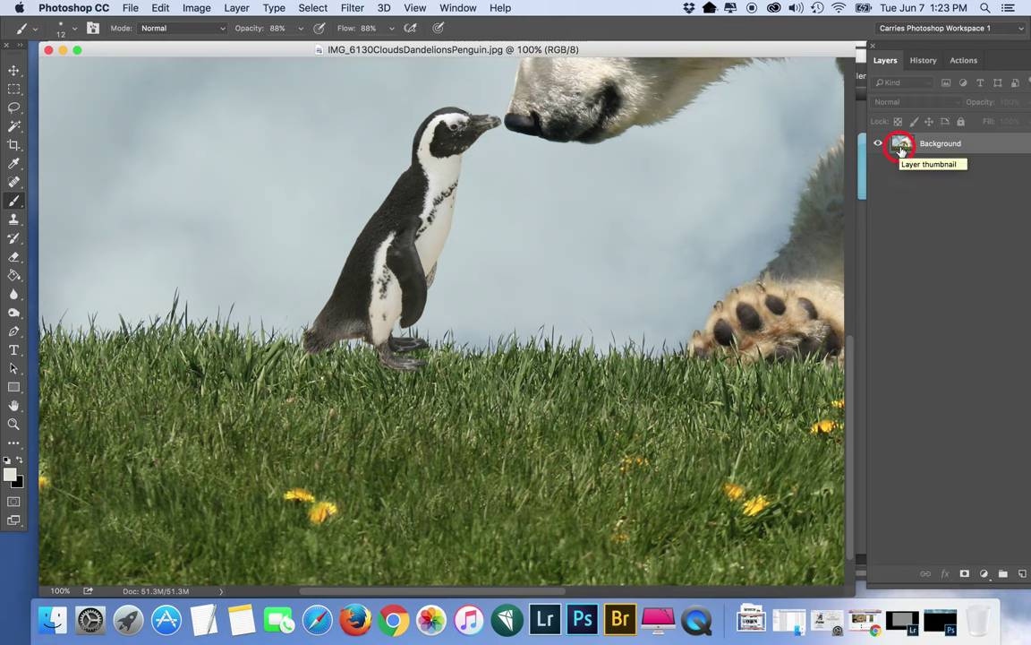
Choose the basic Lasso tool and trace a selection around a patch of meadow grass
{"action": "left_click", "coordinate": [15, 109]}
{"action": "left_click_drag", "start_coordinate": [14, 109], "coordinate": [89, 107]}
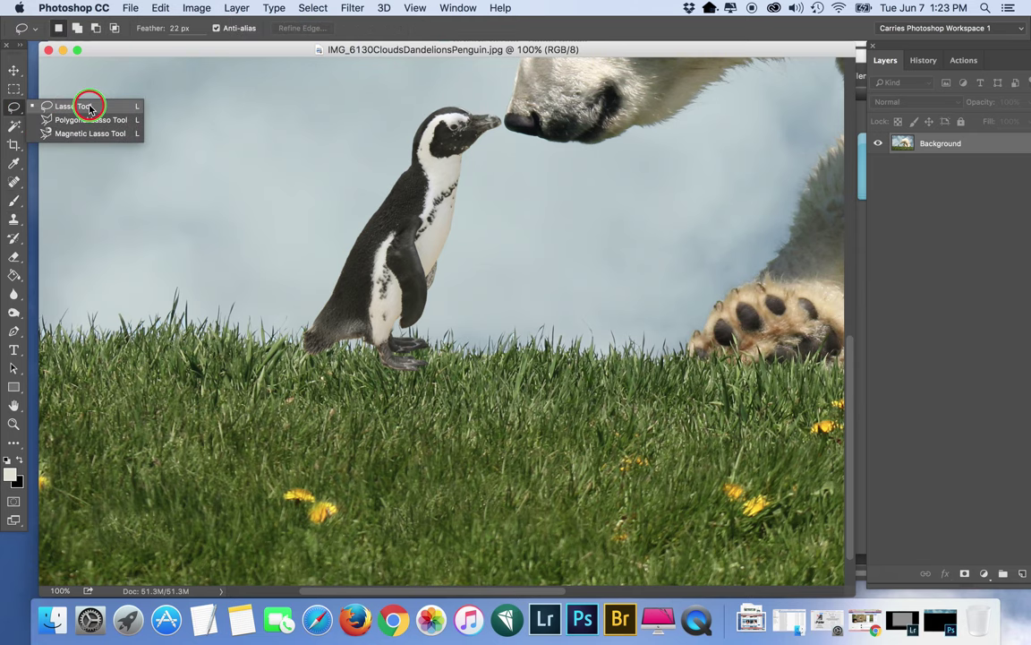
{"action": "left_click_drag", "start_coordinate": [89, 107], "coordinate": [90, 107]}
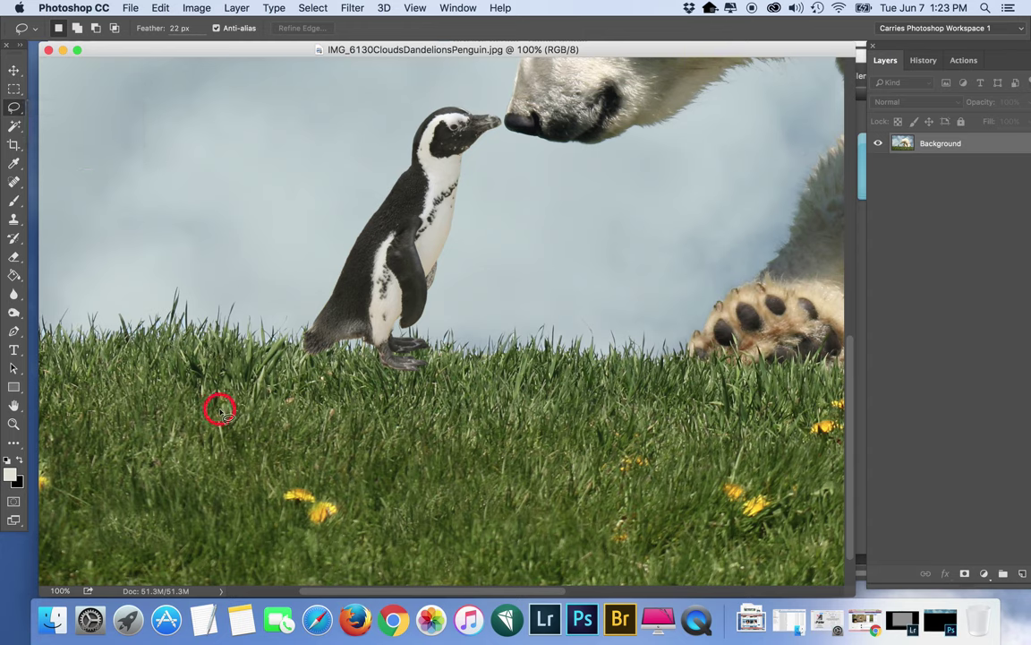
{"action": "mouse_move", "coordinate": [166, 444]}
{"action": "left_mouse_down"}
{"action": "mouse_move", "coordinate": [240, 463]}
{"action": "mouse_move", "coordinate": [379, 470]}
{"action": "mouse_move", "coordinate": [367, 423]}
{"action": "mouse_move", "coordinate": [275, 375]}
{"action": "mouse_move", "coordinate": [147, 380]}
{"action": "mouse_move", "coordinate": [143, 422]}
{"action": "mouse_move", "coordinate": [520, 458]}
{"action": "mouse_move", "coordinate": [637, 457]}
{"action": "mouse_move", "coordinate": [682, 443]}
{"action": "mouse_move", "coordinate": [580, 390]}
{"action": "left_mouse_up"}
{"action": "left_click_drag", "start_coordinate": [453, 403], "coordinate": [455, 404]}
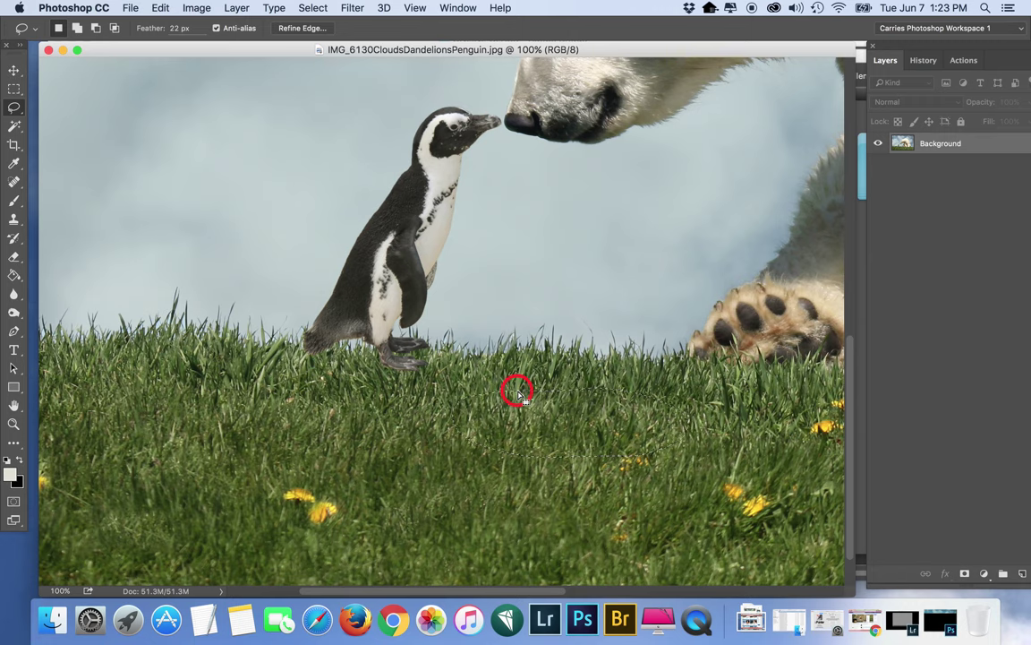
Finish the 22 px feathered grass outline and copy it to a new layer with Cmd+J
{"action": "left_click", "coordinate": [196, 7]}
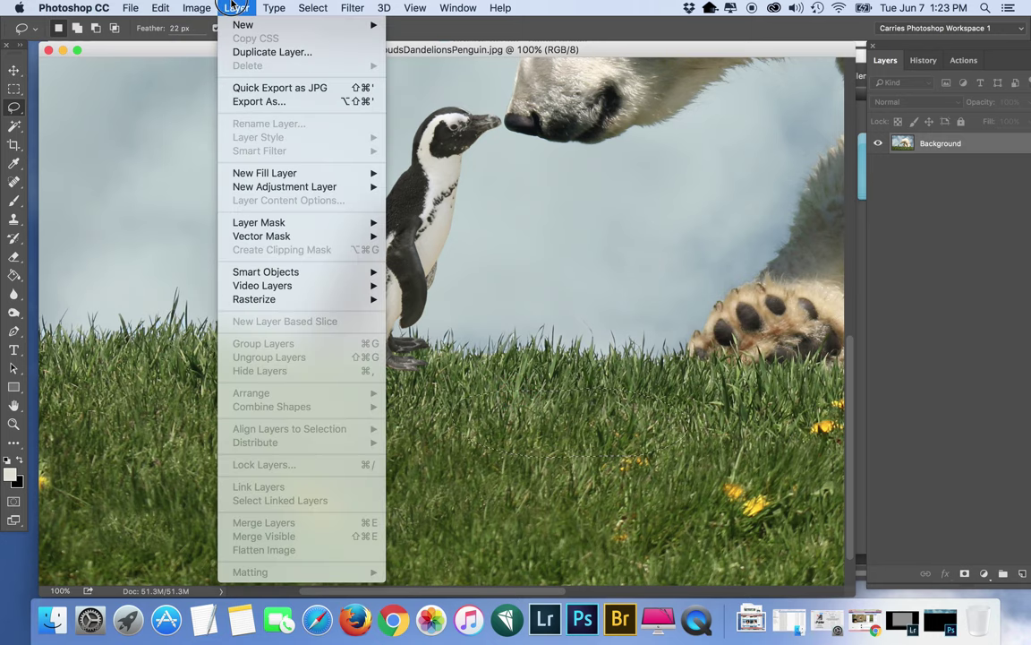
{"action": "mouse_move", "coordinate": [166, 7]}
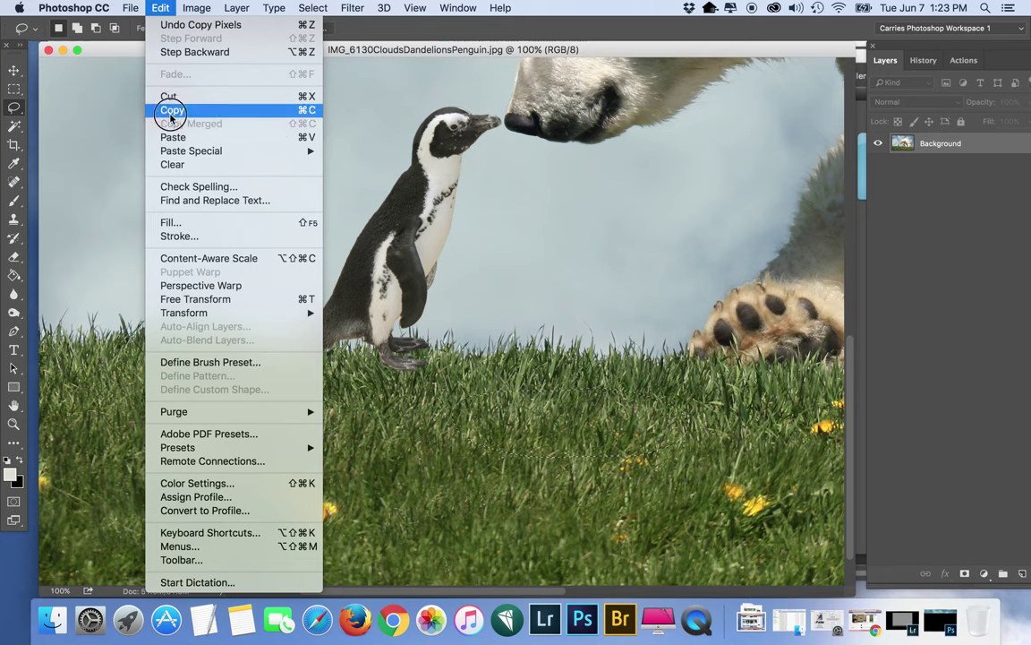
{"action": "left_click", "coordinate": [162, 6]}
{"action": "left_click", "coordinate": [415, 222]}
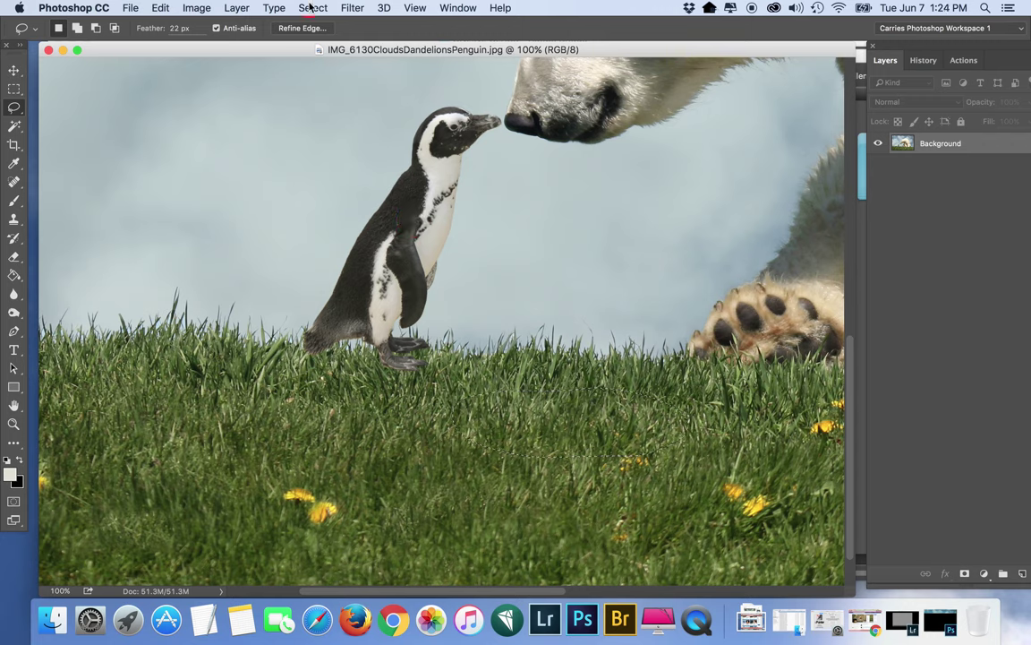
{"action": "left_click", "coordinate": [162, 8]}
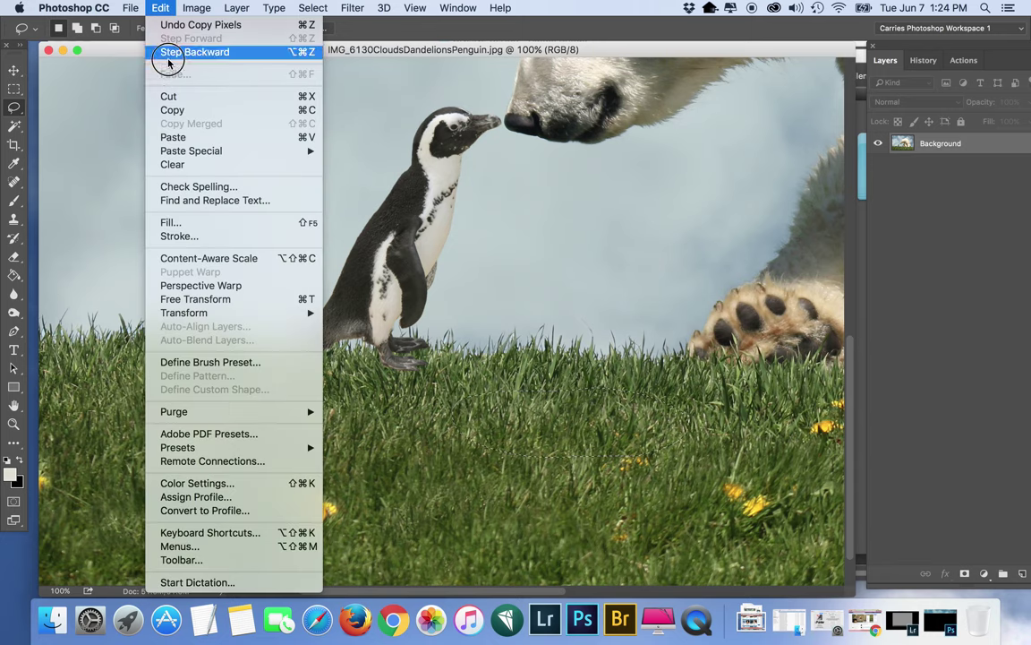
{"action": "left_click", "coordinate": [442, 182]}
{"action": "left_click", "coordinate": [545, 387]}
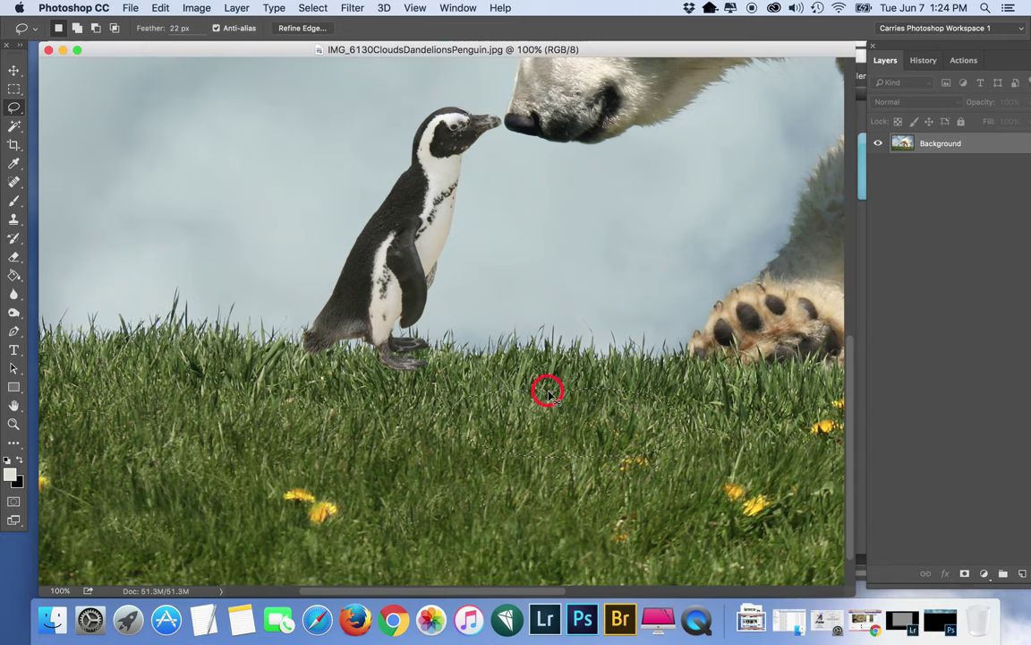
{"action": "left_click", "coordinate": [376, 358]}
{"action": "key", "text": "super+j"}
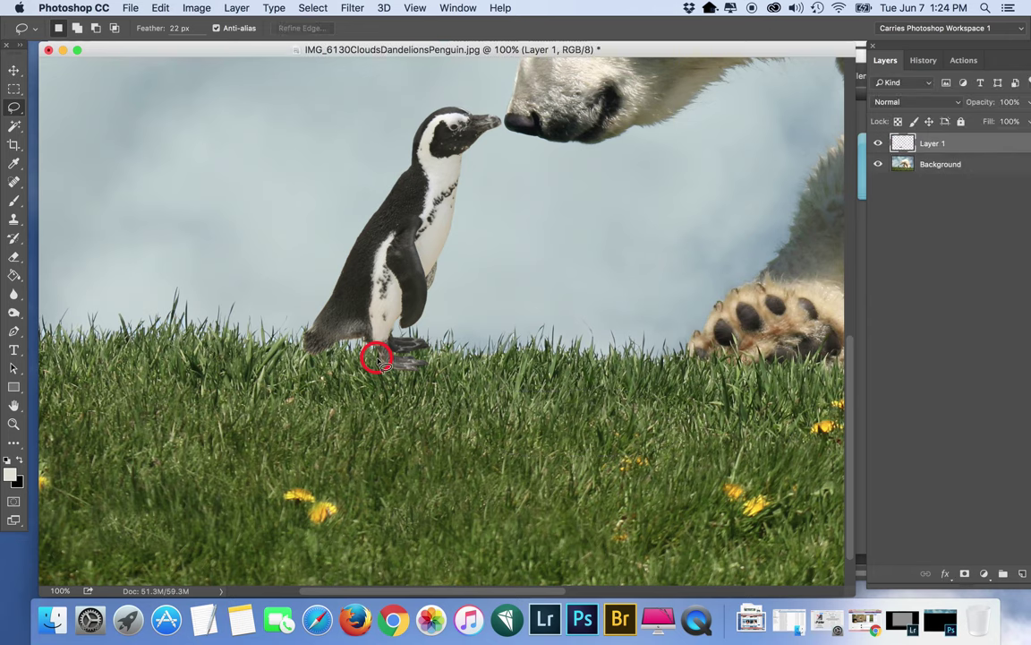
Use the Move tool to drag the Layer 1 grass patch up over the penguin's feet
{"action": "left_click", "coordinate": [14, 70]}
{"action": "left_click", "coordinate": [388, 285]}
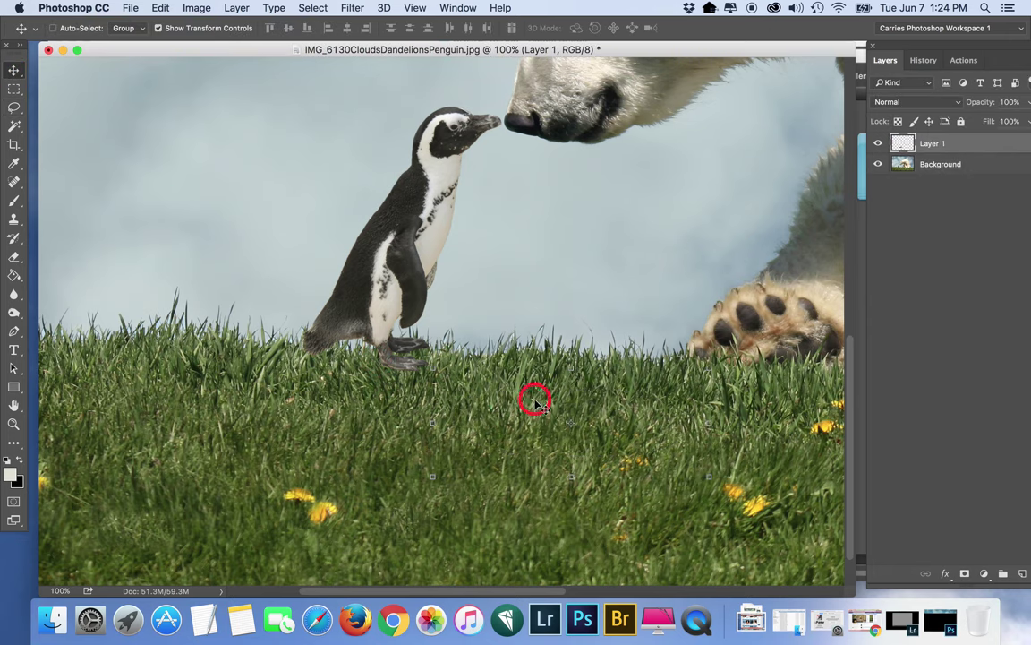
{"action": "left_click_drag", "start_coordinate": [538, 412], "coordinate": [217, 217]}
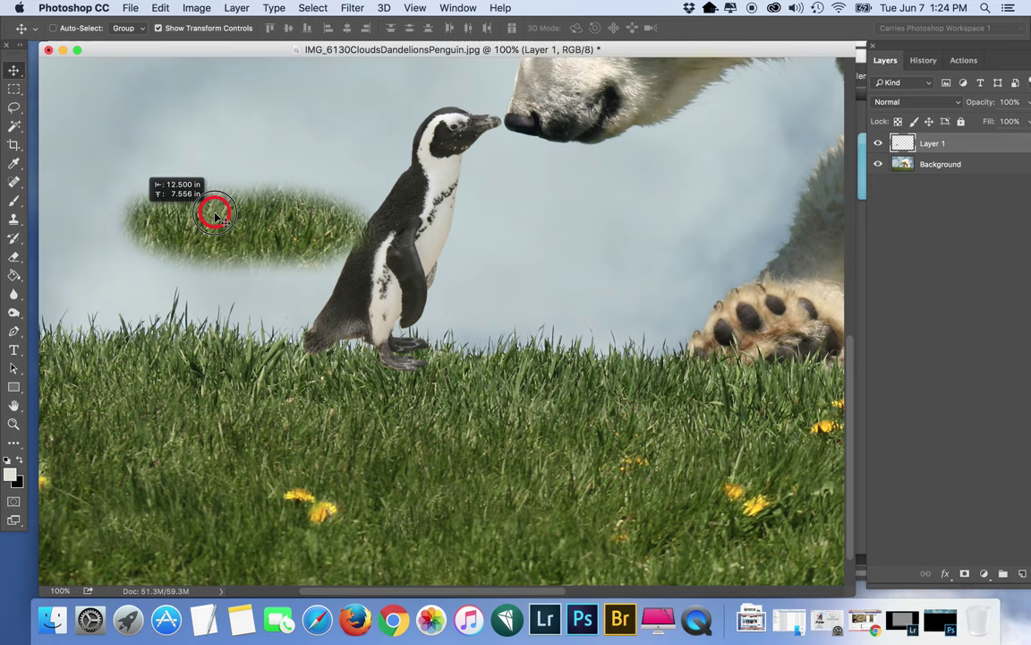
{"action": "left_click_drag", "start_coordinate": [215, 215], "coordinate": [371, 352]}
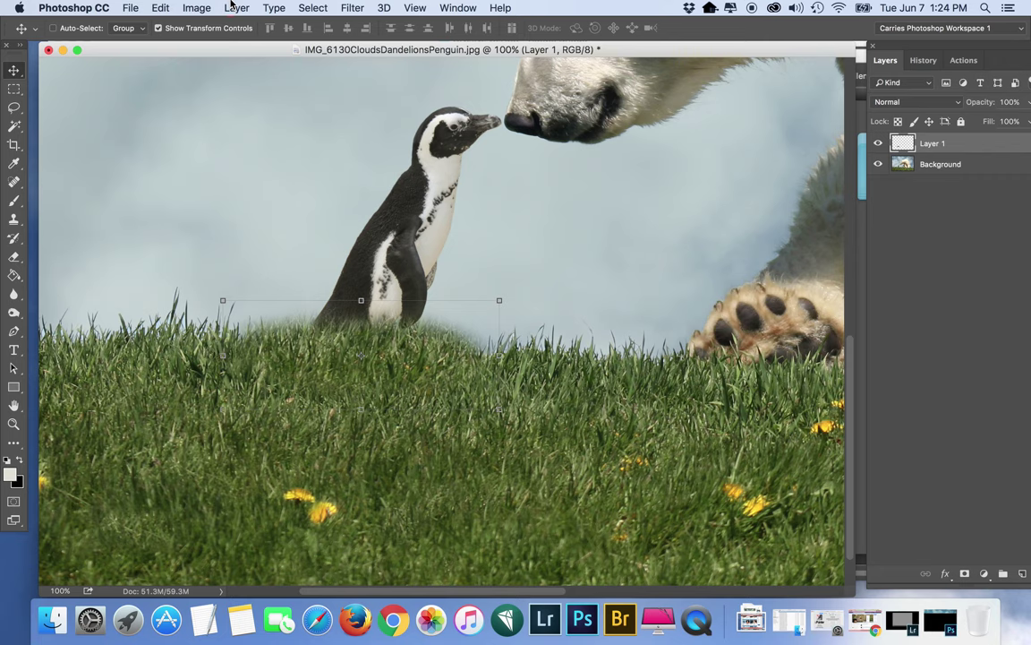
Add a layer mask to Layer 1 and invert it to black with Cmd+I
{"action": "left_click", "coordinate": [964, 574]}
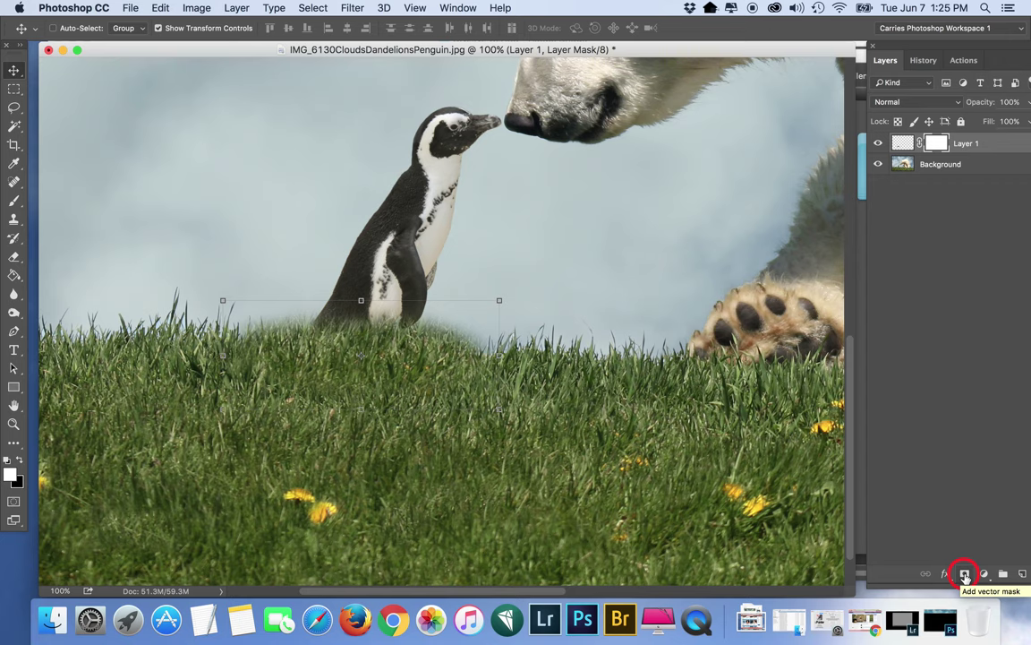
{"action": "left_click", "coordinate": [938, 144]}
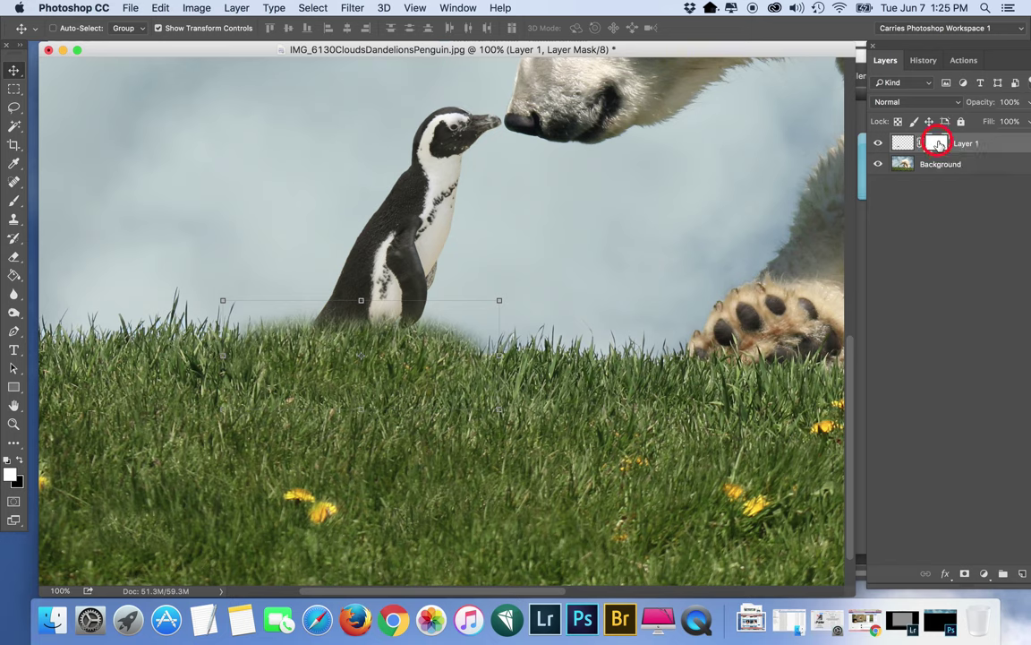
{"action": "key", "text": "super+i"}
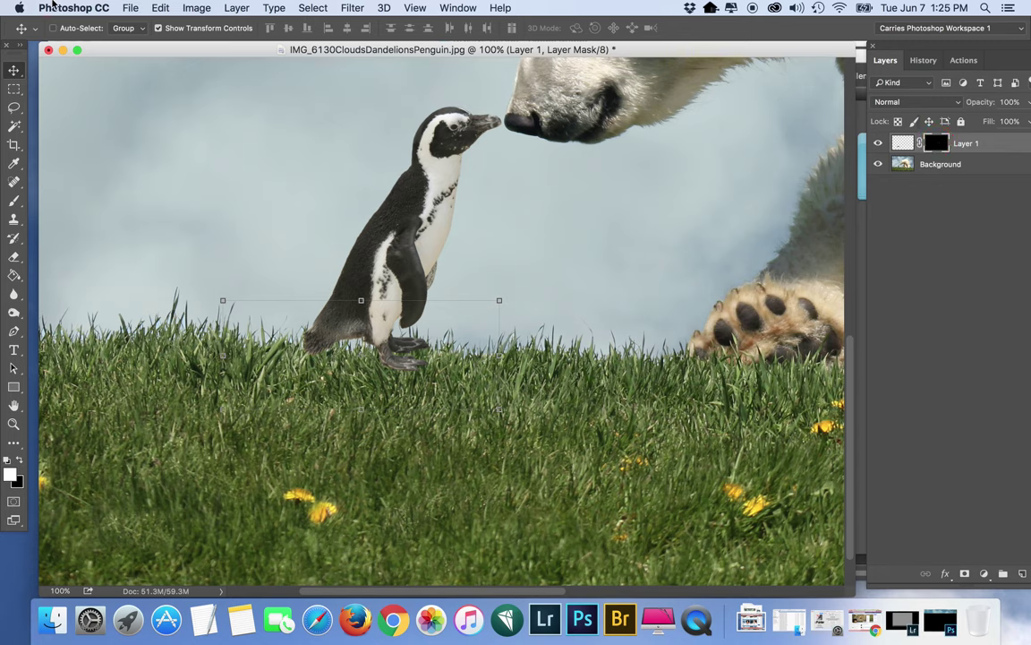
{"action": "left_click", "coordinate": [197, 9]}
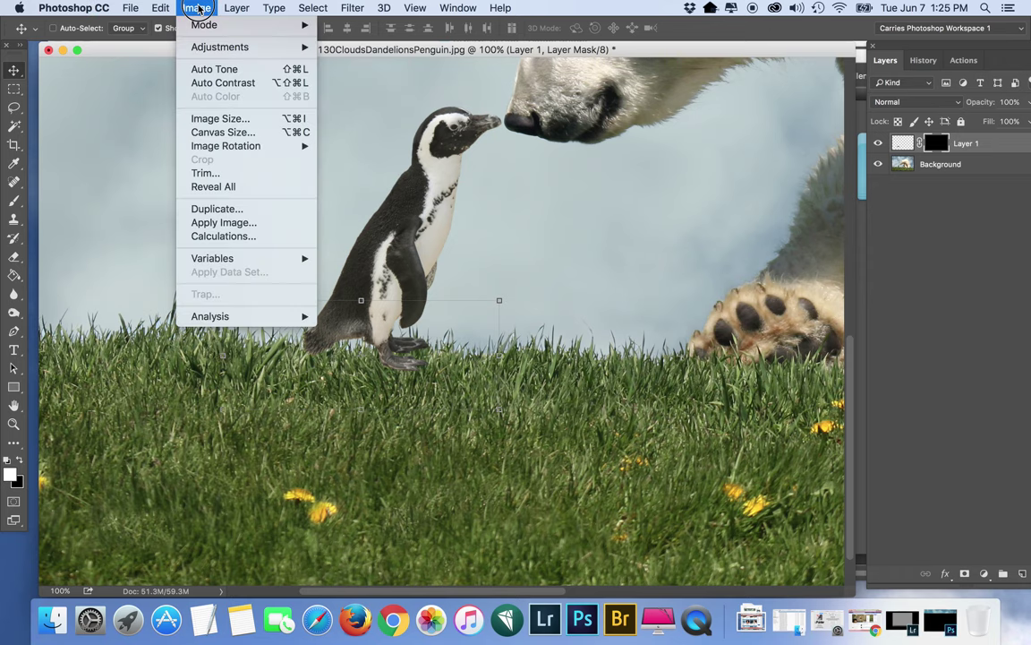
{"action": "mouse_move", "coordinate": [217, 53]}
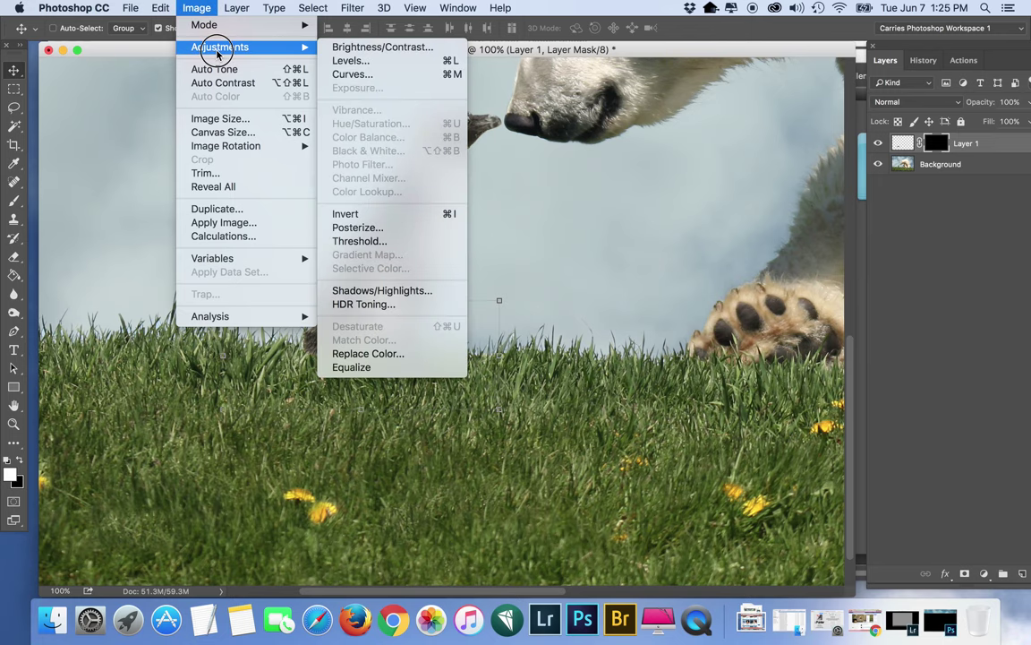
{"action": "left_click", "coordinate": [360, 220]}
{"action": "left_click", "coordinate": [939, 145]}
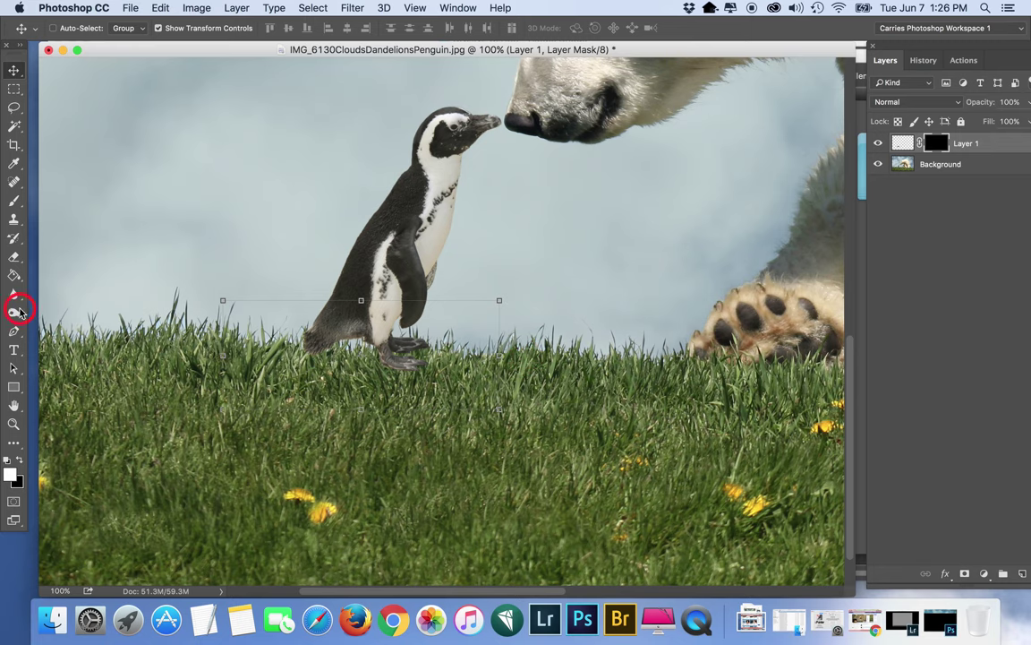
Pick the Brush tool, choose the 134 px Grass preset, and show the Brush settings panel
{"action": "left_click", "coordinate": [14, 205]}
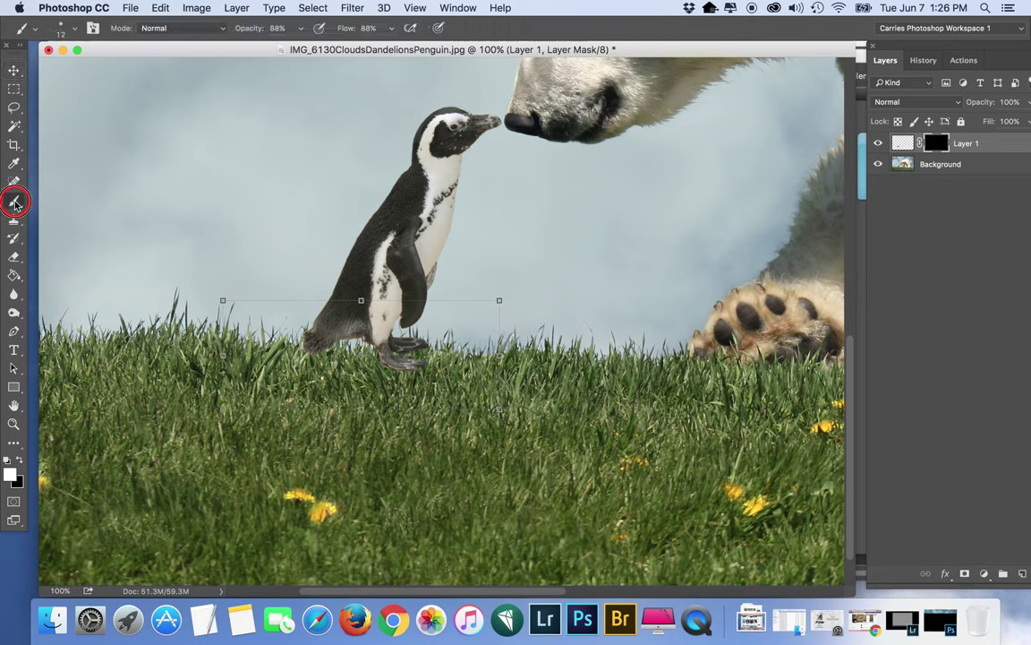
{"action": "left_click", "coordinate": [75, 32]}
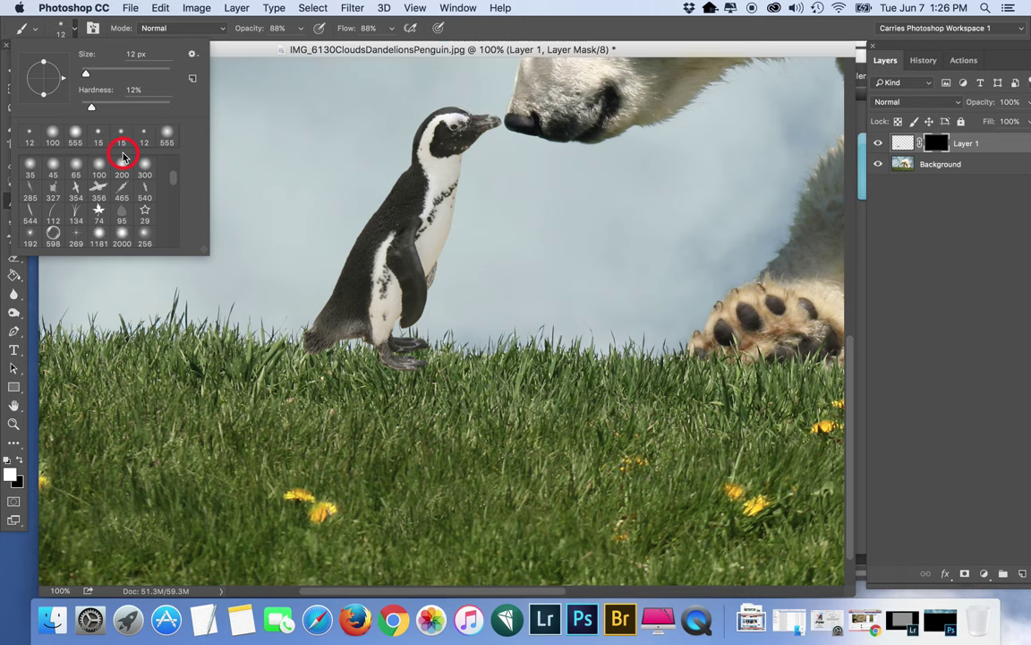
{"action": "scroll", "coordinate": [127, 223], "scroll_direction": "down", "scroll_amount": 5}
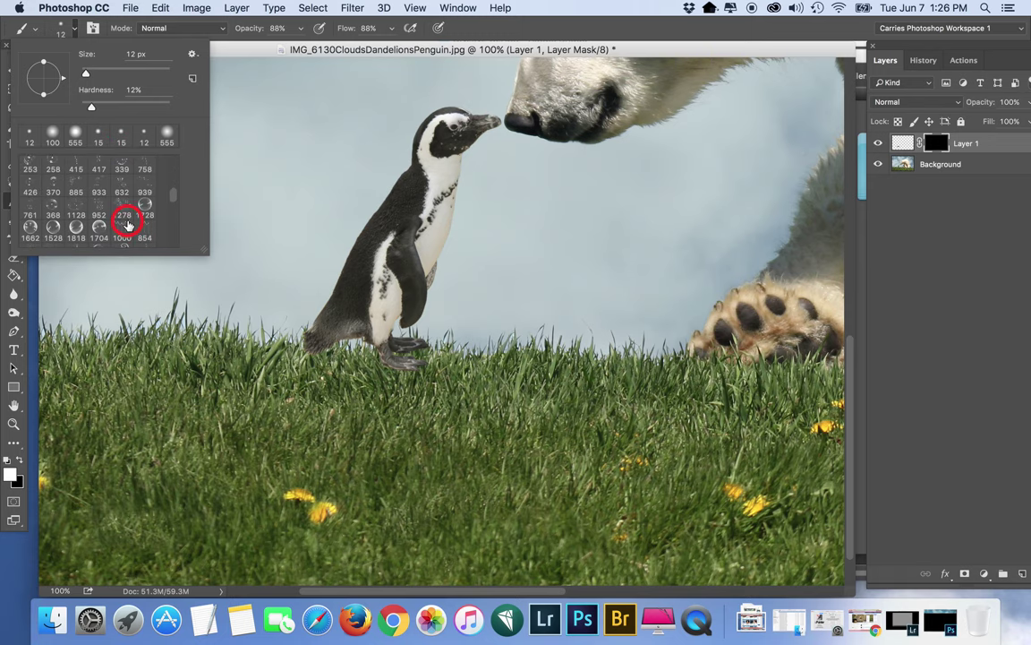
{"action": "scroll", "coordinate": [126, 223], "scroll_direction": "down", "scroll_amount": 10}
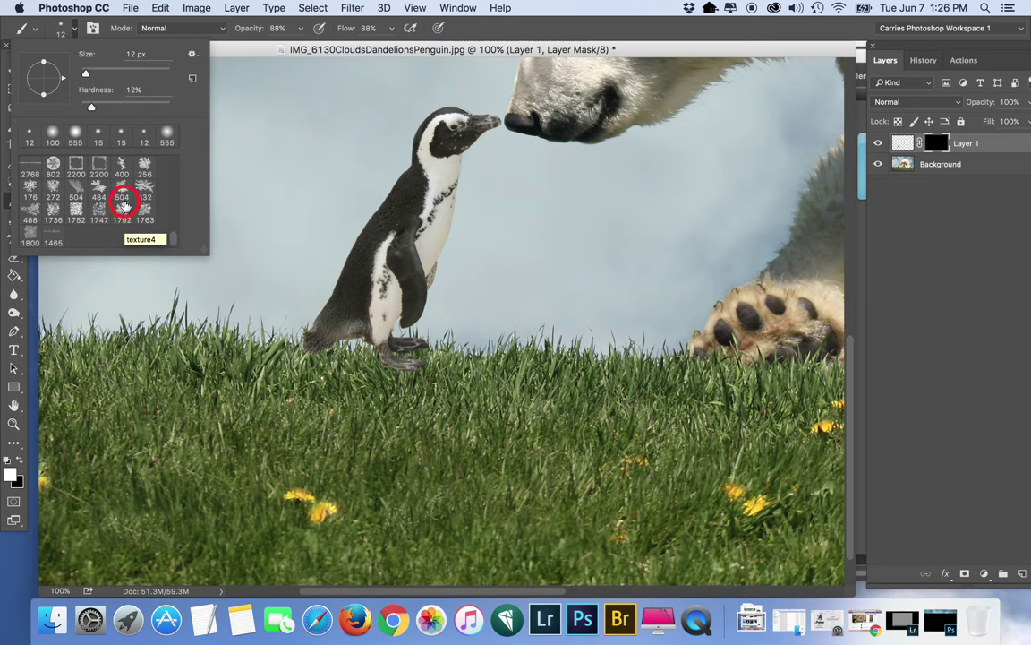
{"action": "scroll", "coordinate": [123, 207], "scroll_direction": "up", "scroll_amount": 4}
{"action": "scroll", "coordinate": [123, 207], "scroll_direction": "up", "scroll_amount": 6}
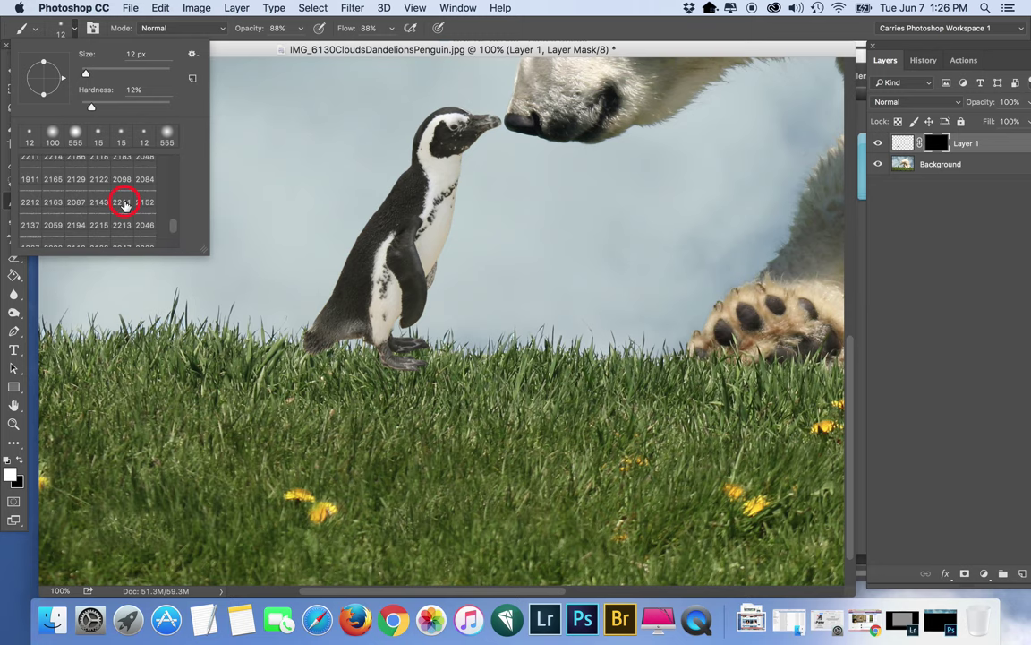
{"action": "scroll", "coordinate": [124, 207], "scroll_direction": "up", "scroll_amount": 6}
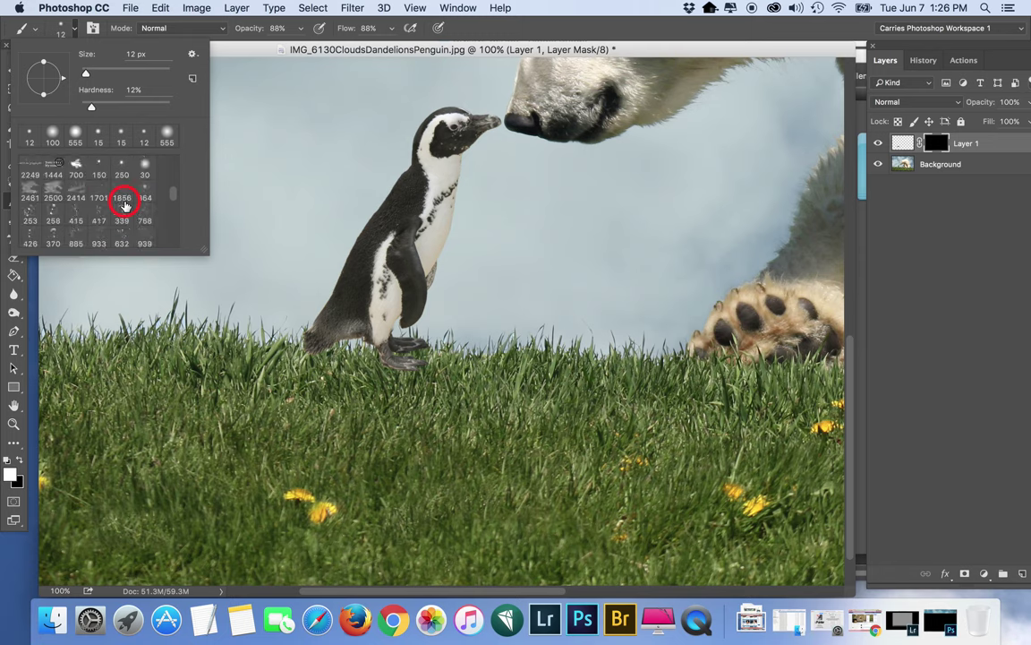
{"action": "scroll", "coordinate": [123, 207], "scroll_direction": "up", "scroll_amount": 3}
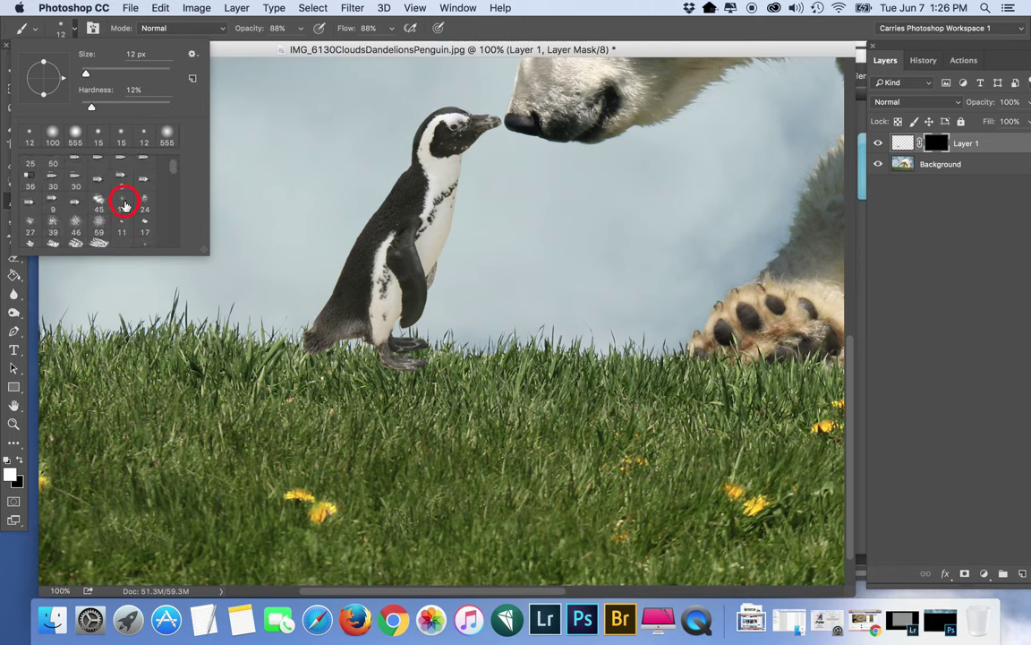
{"action": "scroll", "coordinate": [123, 207], "scroll_direction": "down", "scroll_amount": 4}
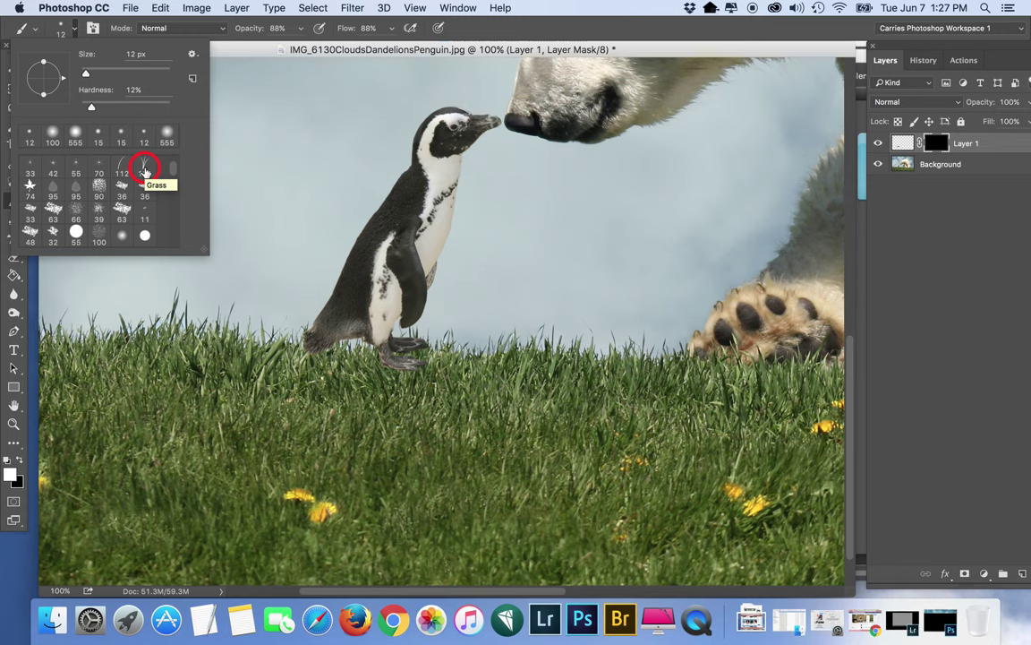
{"action": "double_click", "coordinate": [145, 170]}
{"action": "left_click", "coordinate": [74, 32]}
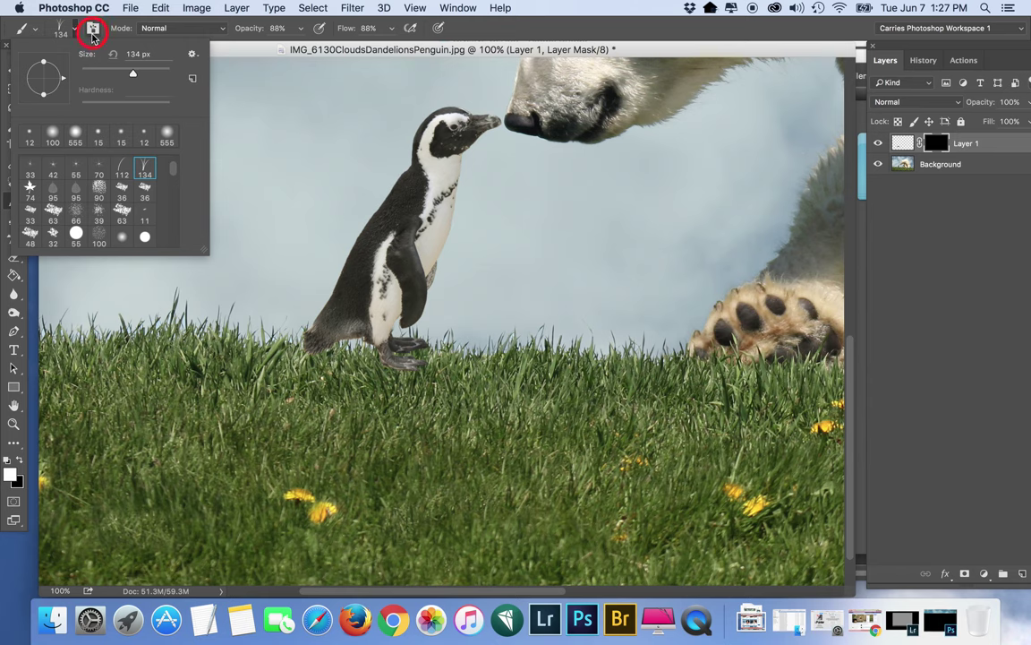
{"action": "left_click", "coordinate": [92, 32]}
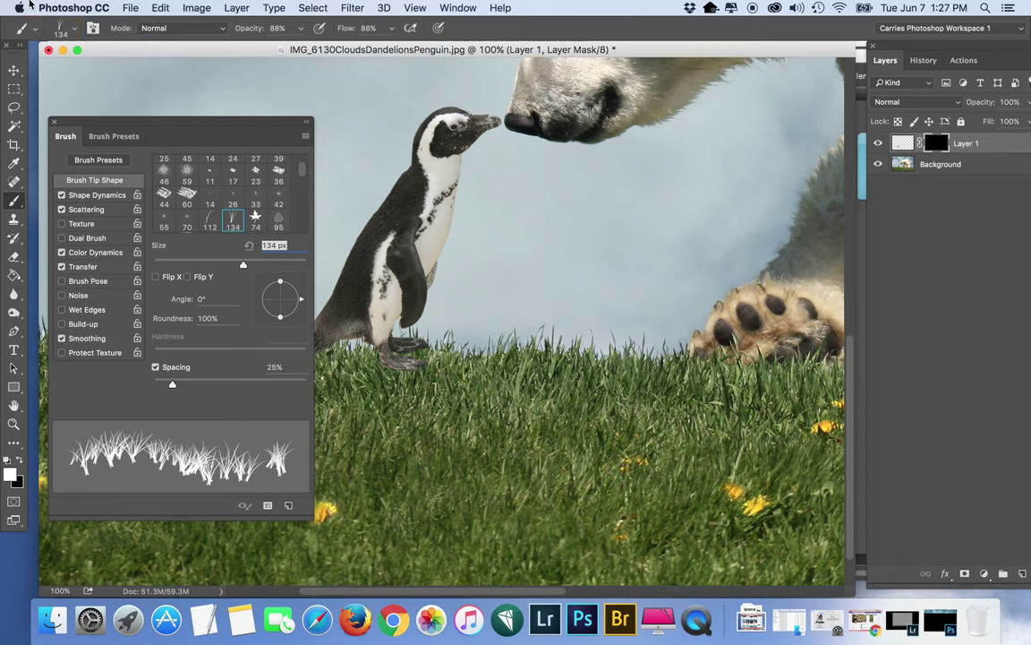
Turn off Color Dynamics and set Shape Dynamics to 82% Size Jitter and 10% Angle Jitter
{"action": "left_click_drag", "start_coordinate": [161, 121], "coordinate": [164, 65]}
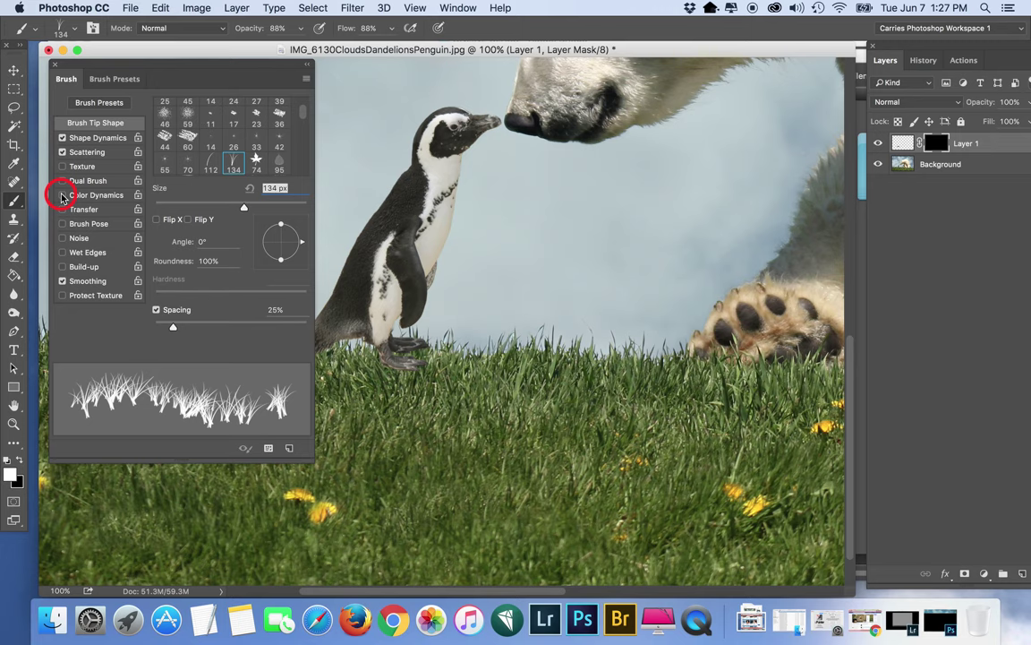
{"action": "left_click", "coordinate": [63, 153]}
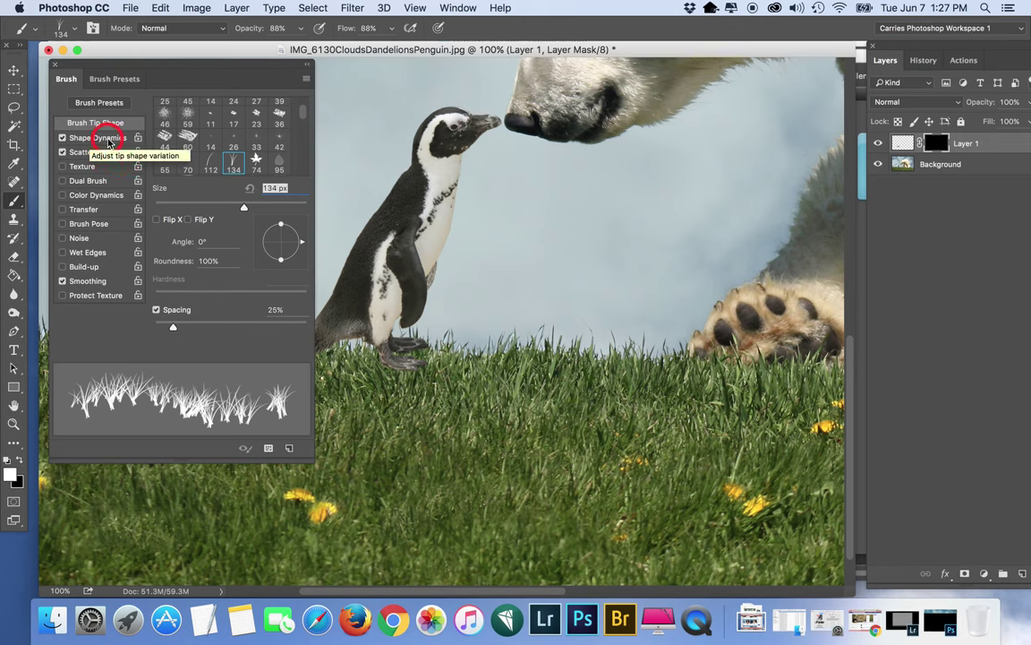
{"action": "left_click", "coordinate": [102, 142]}
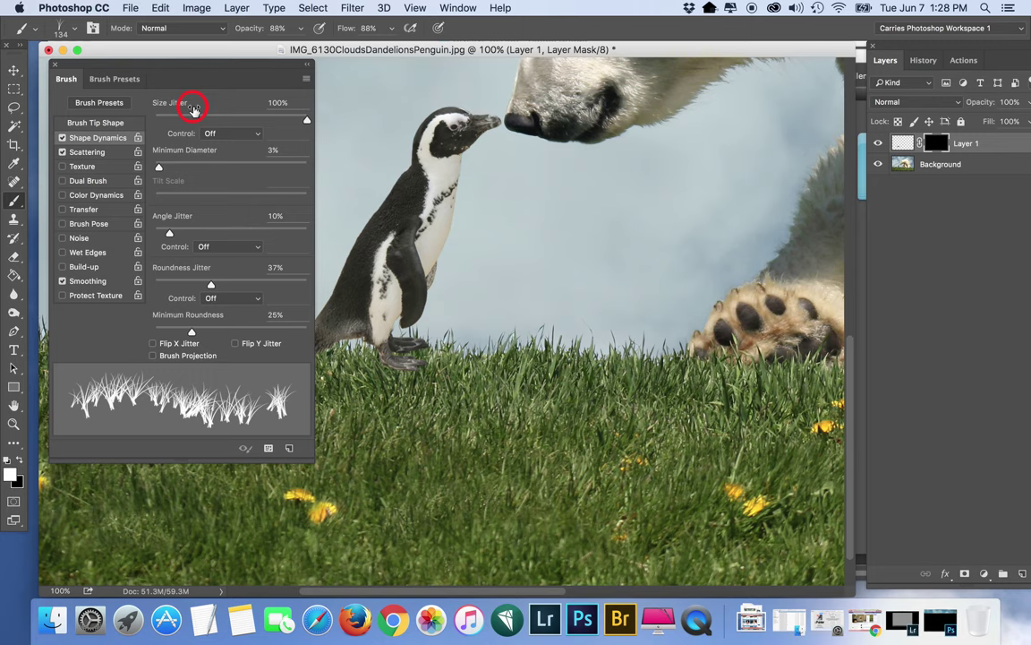
{"action": "left_click", "coordinate": [278, 102]}
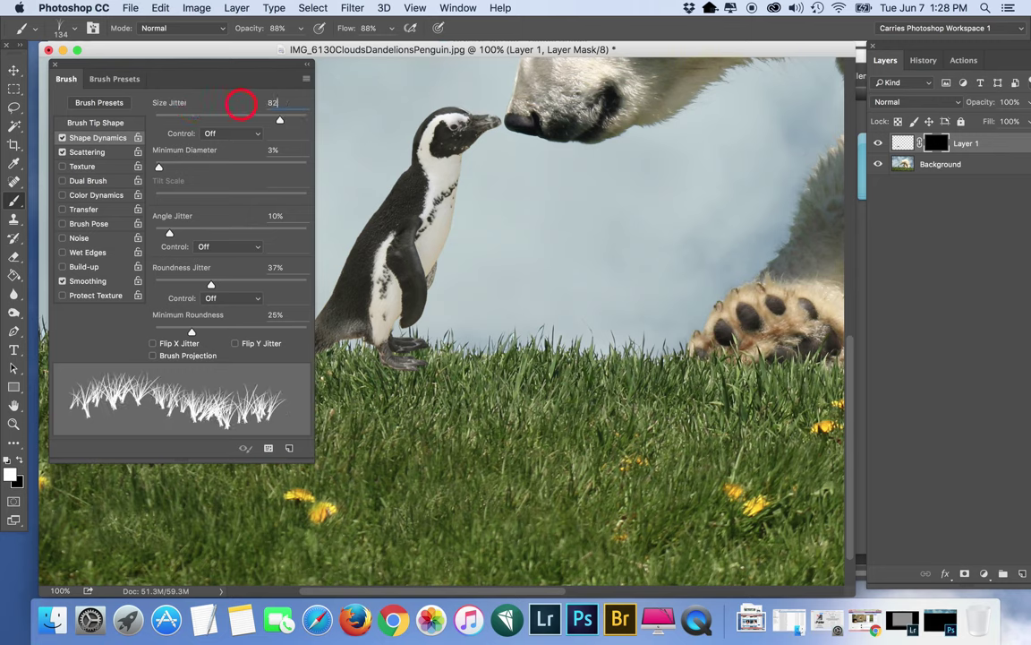
{"action": "type", "text": "82"}
{"action": "mouse_move", "coordinate": [281, 120]}
{"action": "left_mouse_down"}
{"action": "mouse_move", "coordinate": [346, 124]}
{"action": "mouse_move", "coordinate": [140, 112]}
{"action": "mouse_move", "coordinate": [285, 120]}
{"action": "left_mouse_up"}
{"action": "type", "text": "82"}
{"action": "mouse_move", "coordinate": [167, 233]}
{"action": "left_mouse_down"}
{"action": "mouse_move", "coordinate": [338, 235]}
{"action": "mouse_move", "coordinate": [145, 223]}
{"action": "mouse_move", "coordinate": [154, 228]}
{"action": "left_mouse_up"}
{"action": "left_click", "coordinate": [273, 217]}
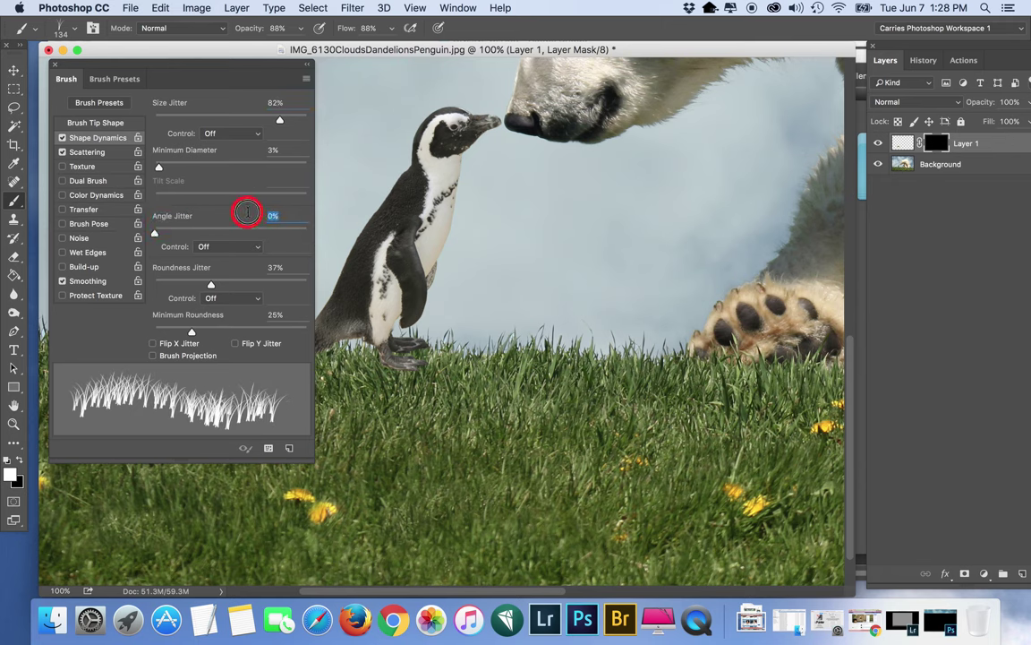
{"action": "type", "text": "10"}
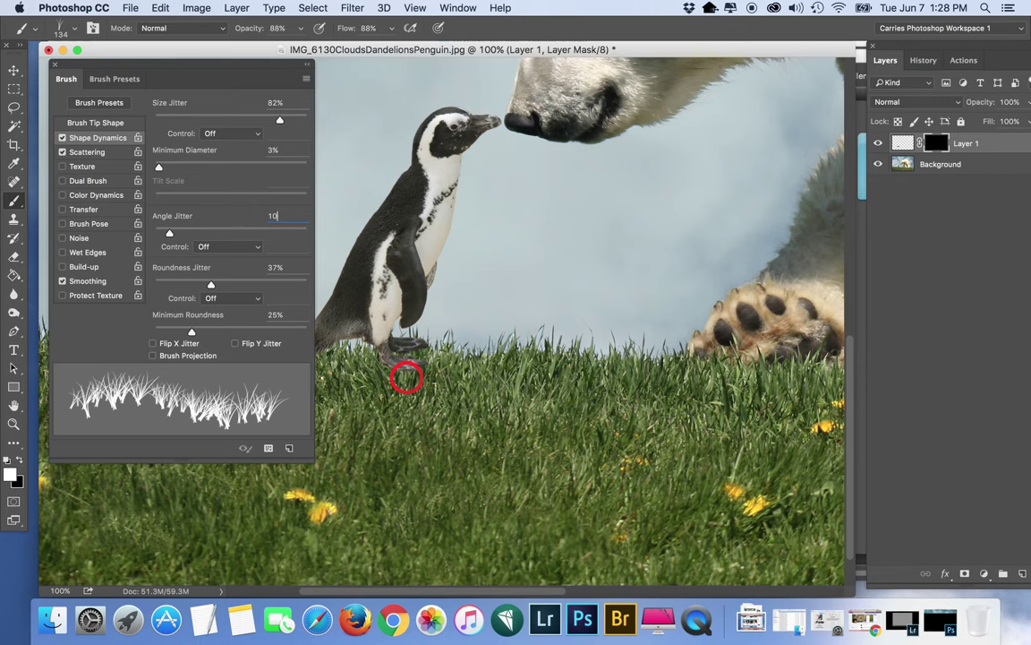
Paint white on Layer 1's mask around the penguin's tail, feet and legs, zooming in closer
{"action": "left_click", "coordinate": [54, 64]}
{"action": "left_click", "coordinate": [11, 473]}
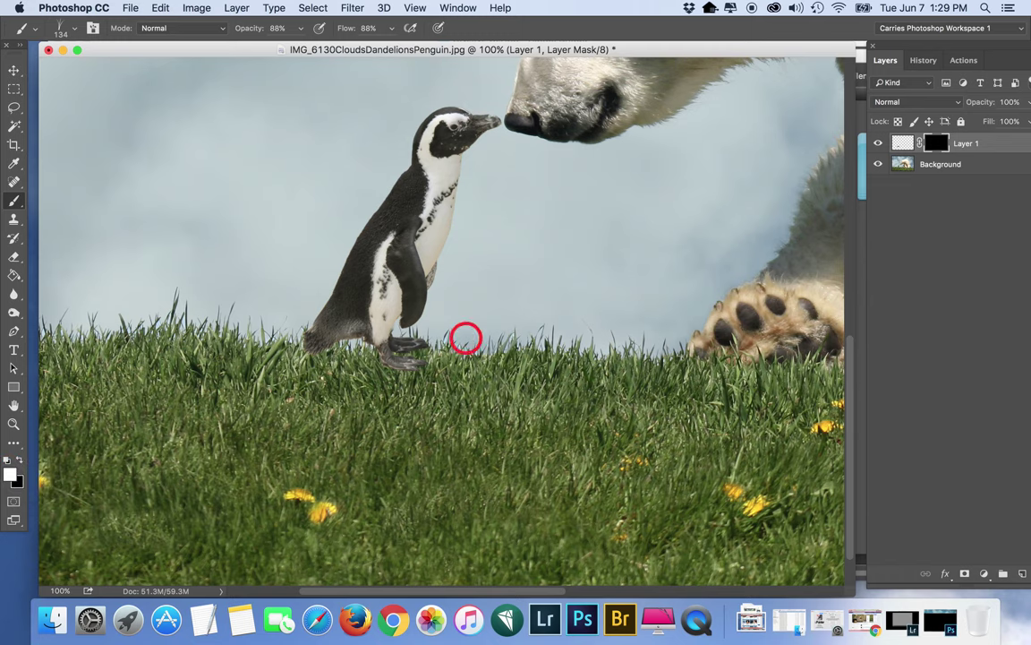
{"action": "left_click", "coordinate": [934, 144]}
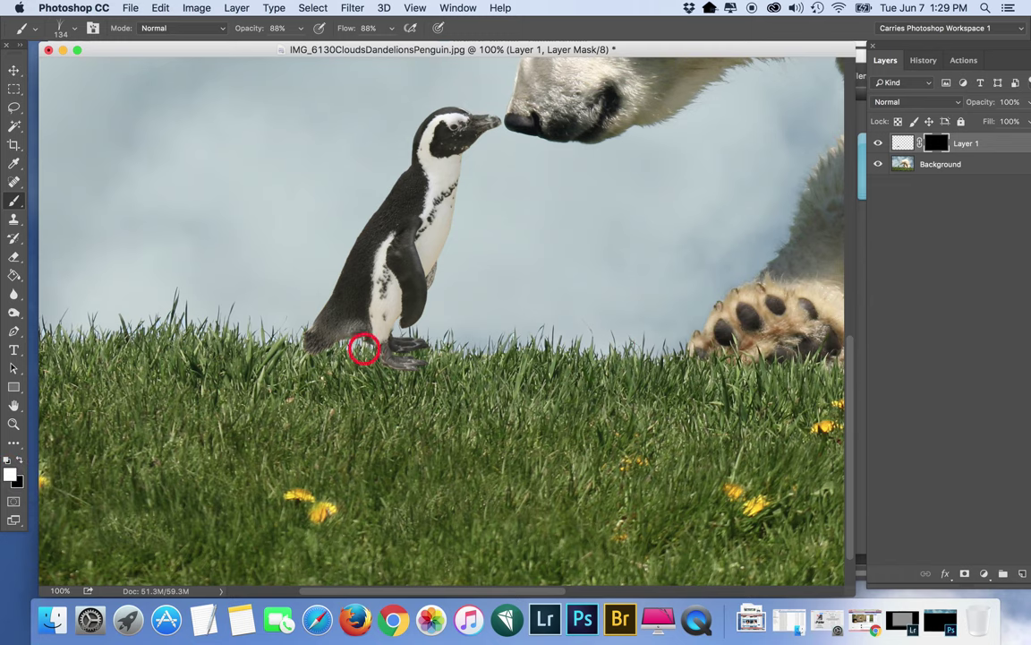
{"action": "left_click_drag", "start_coordinate": [308, 363], "coordinate": [327, 347]}
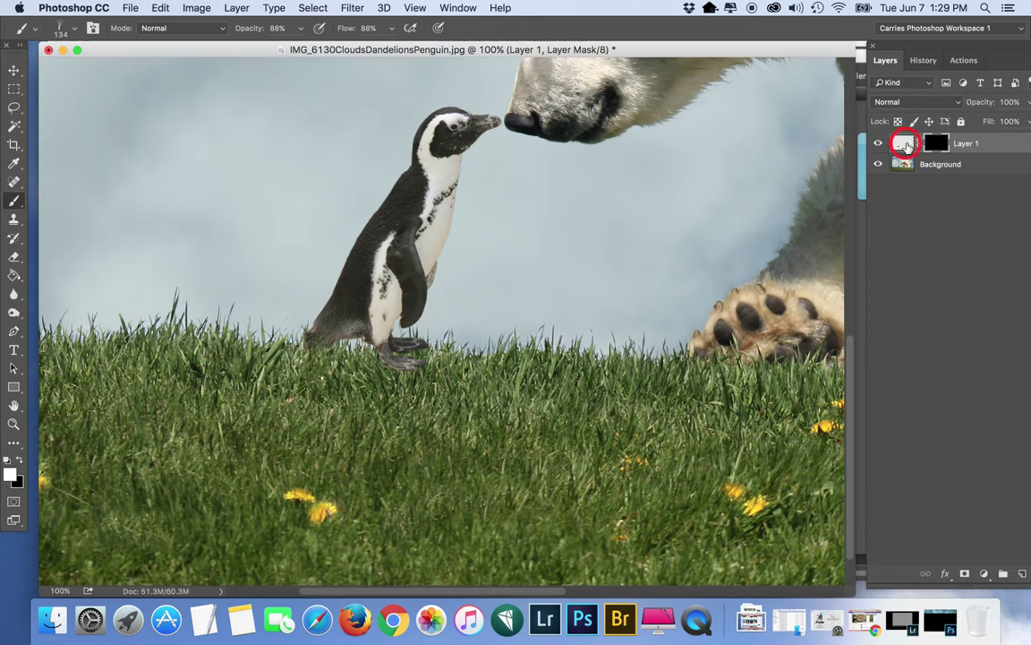
{"action": "left_click", "coordinate": [937, 146]}
{"action": "left_click", "coordinate": [521, 237]}
{"action": "left_click", "coordinate": [940, 145]}
{"action": "mouse_move", "coordinate": [269, 412]}
{"action": "left_mouse_down"}
{"action": "mouse_move", "coordinate": [277, 422]}
{"action": "mouse_move", "coordinate": [339, 357]}
{"action": "mouse_move", "coordinate": [396, 362]}
{"action": "mouse_move", "coordinate": [410, 375]}
{"action": "mouse_move", "coordinate": [401, 364]}
{"action": "mouse_move", "coordinate": [191, 377]}
{"action": "left_mouse_up"}
{"action": "key", "text": "super+plus"}
{"action": "key", "text": "super+plus"}
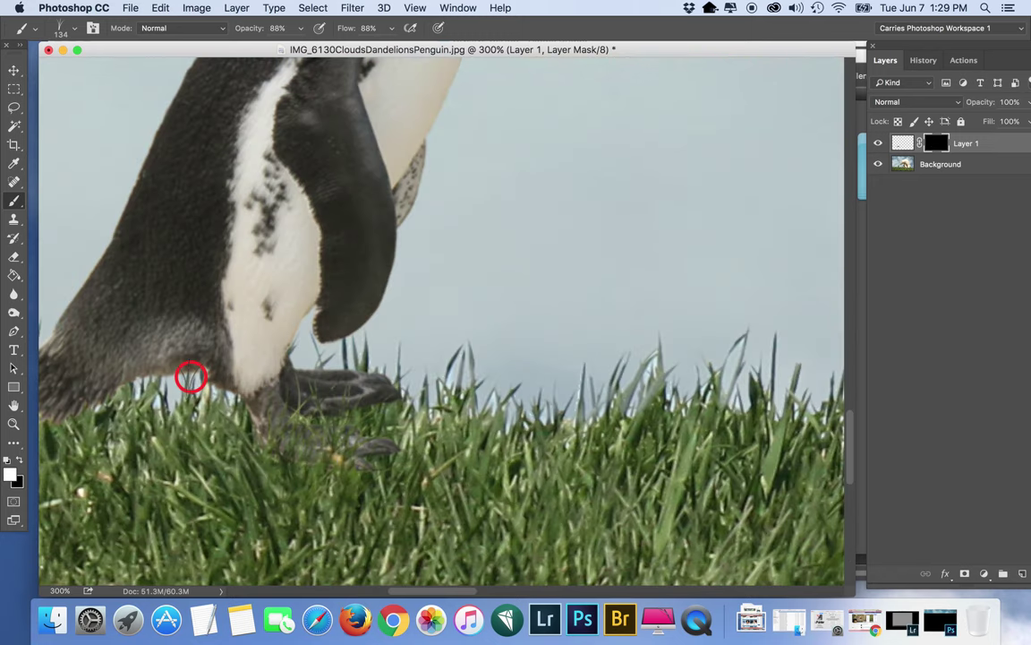
{"action": "left_click_drag", "start_coordinate": [459, 591], "coordinate": [428, 590]}
{"action": "left_click", "coordinate": [513, 358]}
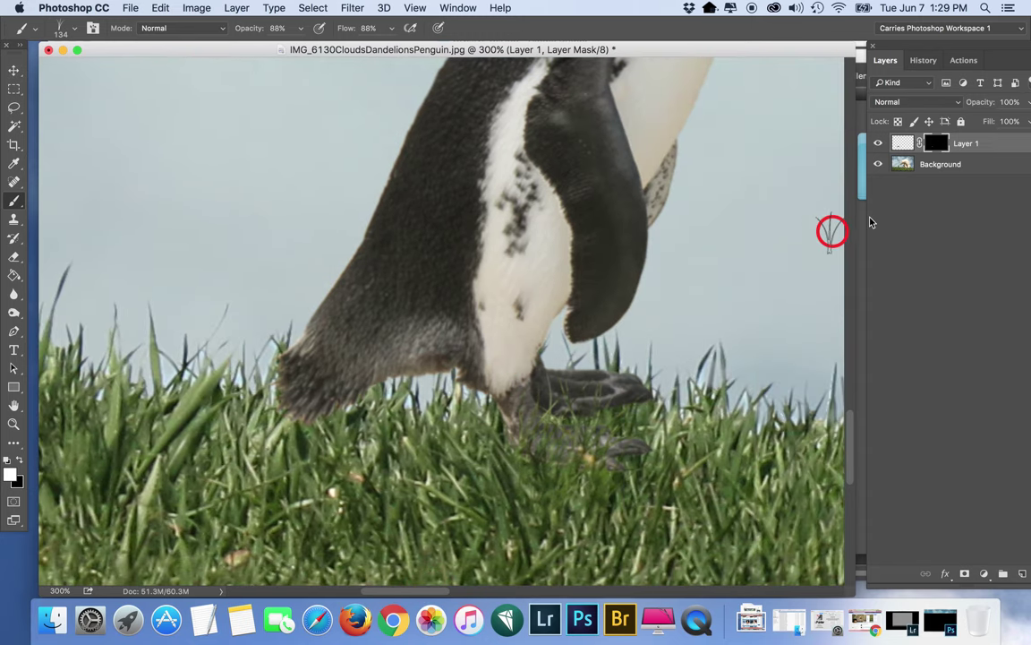
Revert earlier strokes via History, set brush opacity to 77%, and paint grass over the feet
{"action": "left_click", "coordinate": [923, 60]}
{"action": "left_click", "coordinate": [934, 188]}
{"action": "left_click", "coordinate": [285, 28]}
{"action": "type", "text": "77"}
{"action": "left_click", "coordinate": [368, 28]}
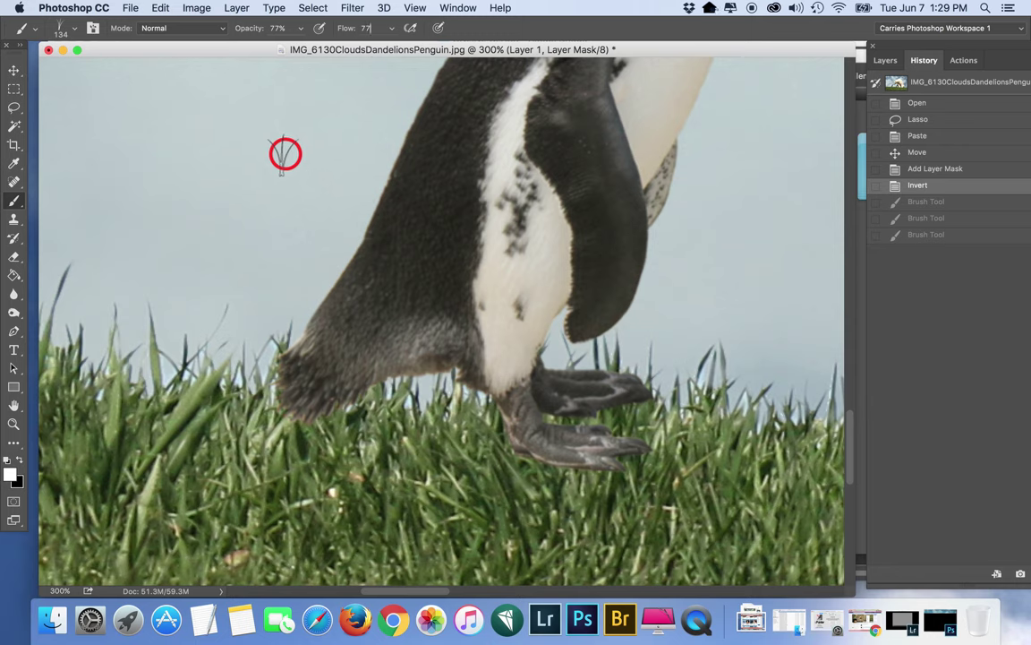
{"action": "left_click_drag", "start_coordinate": [483, 456], "coordinate": [511, 387]}
{"action": "mouse_move", "coordinate": [573, 466]}
{"action": "left_mouse_down"}
{"action": "mouse_move", "coordinate": [656, 432]}
{"action": "mouse_move", "coordinate": [610, 379]}
{"action": "mouse_move", "coordinate": [537, 394]}
{"action": "left_mouse_up"}
{"action": "mouse_move", "coordinate": [397, 369]}
{"action": "left_mouse_down"}
{"action": "mouse_move", "coordinate": [338, 410]}
{"action": "mouse_move", "coordinate": [282, 421]}
{"action": "mouse_move", "coordinate": [259, 407]}
{"action": "mouse_move", "coordinate": [410, 407]}
{"action": "left_mouse_up"}
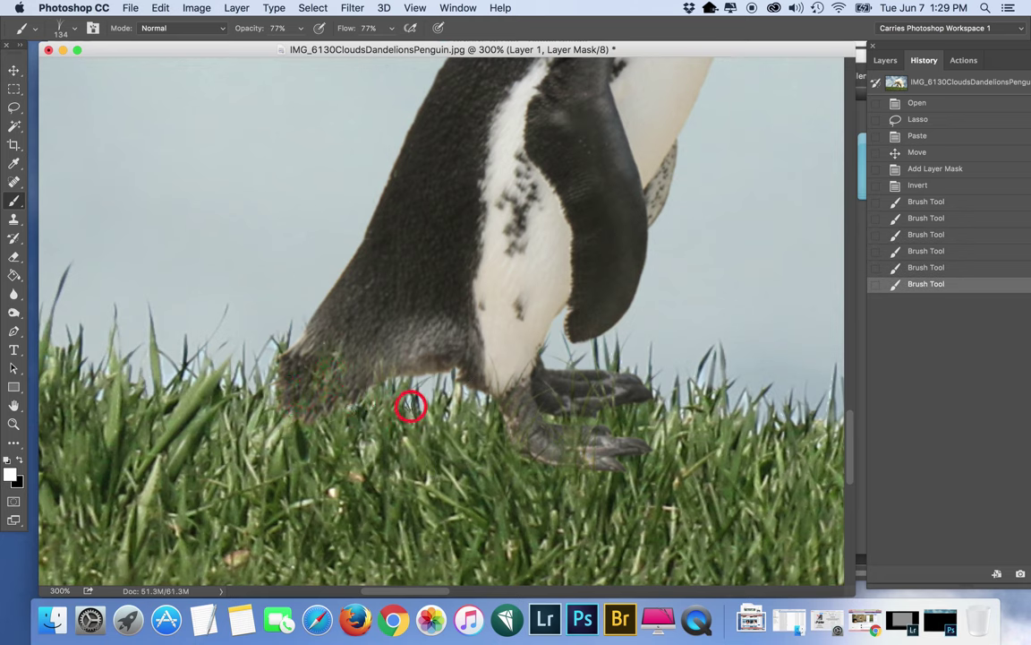
{"action": "mouse_move", "coordinate": [136, 407]}
{"action": "left_mouse_down"}
{"action": "mouse_move", "coordinate": [242, 436]}
{"action": "mouse_move", "coordinate": [304, 368]}
{"action": "left_mouse_up"}
{"action": "left_click_drag", "start_coordinate": [304, 500], "coordinate": [582, 376]}
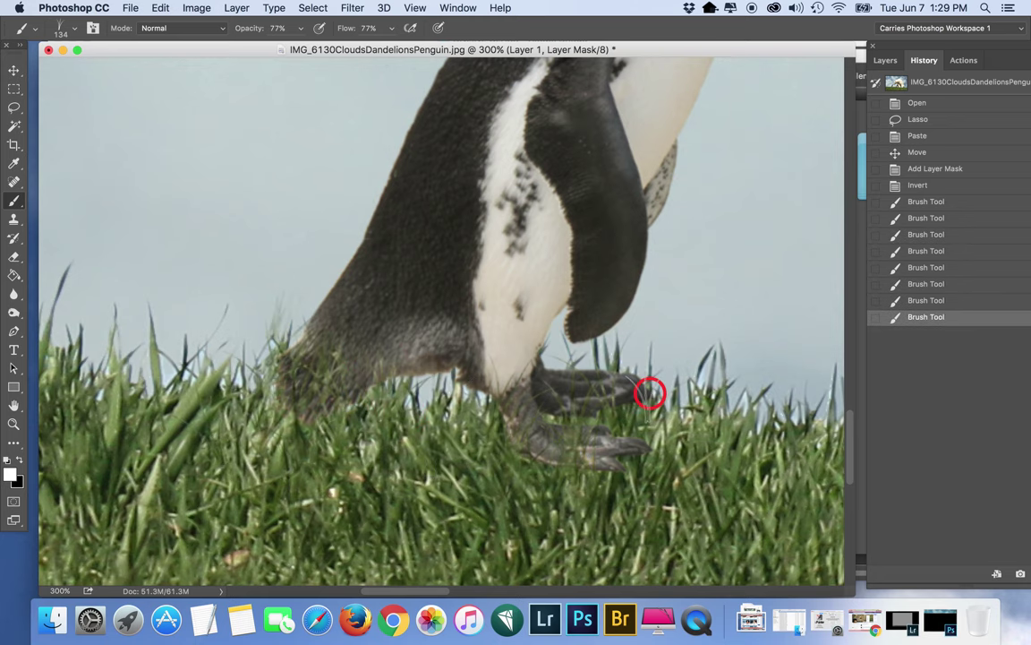
{"action": "key", "text": "super+z"}
Repaint grass along the penguin's bottom and back edges, legs and front foot
{"action": "mouse_move", "coordinate": [200, 422]}
{"action": "left_mouse_down"}
{"action": "mouse_move", "coordinate": [225, 435]}
{"action": "mouse_move", "coordinate": [339, 371]}
{"action": "left_mouse_up"}
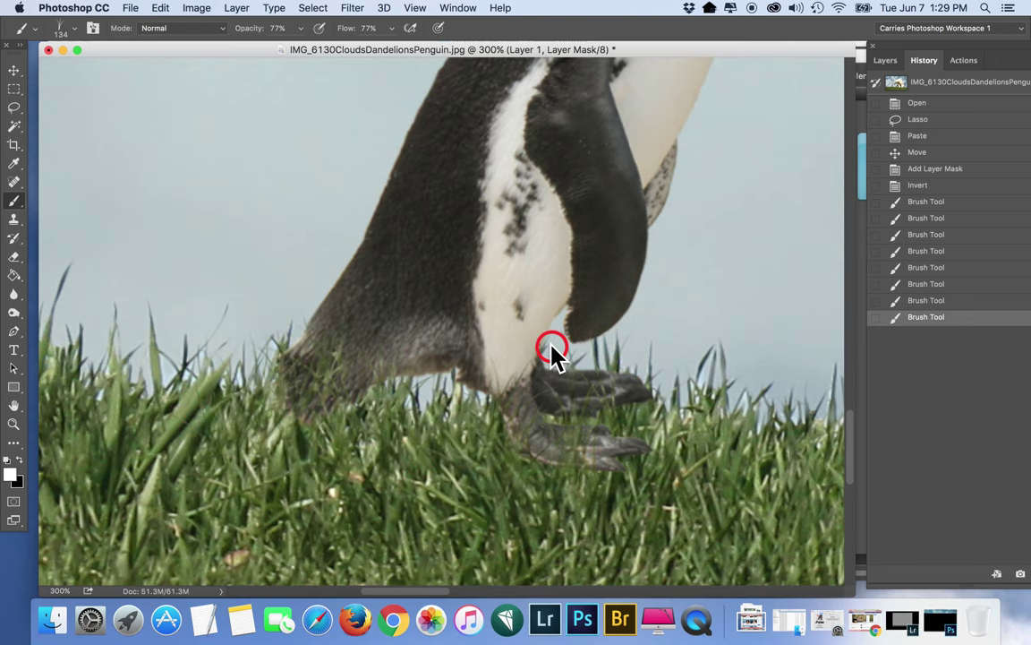
{"action": "left_click_drag", "start_coordinate": [497, 282], "coordinate": [534, 252]}
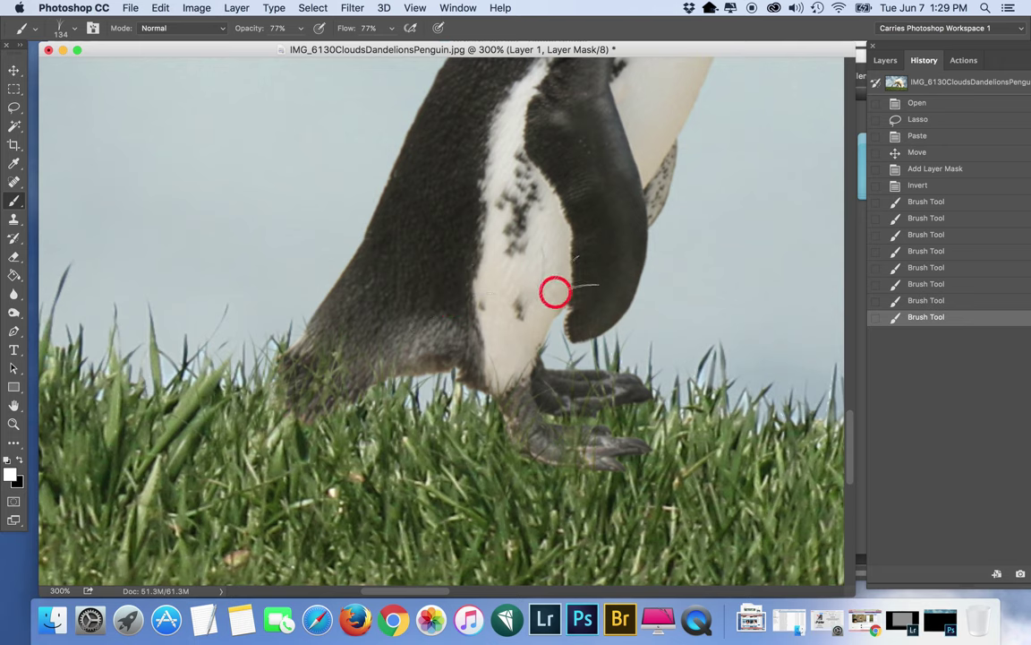
{"action": "mouse_move", "coordinate": [532, 287]}
{"action": "left_mouse_down"}
{"action": "mouse_move", "coordinate": [404, 334]}
{"action": "mouse_move", "coordinate": [448, 309]}
{"action": "left_mouse_up"}
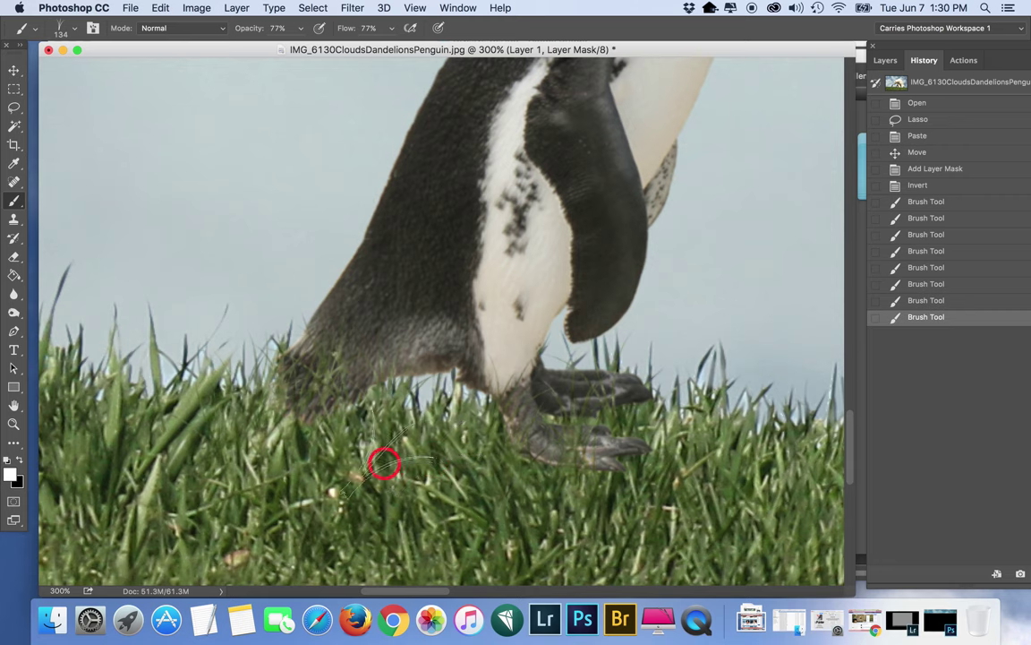
{"action": "left_click_drag", "start_coordinate": [477, 475], "coordinate": [479, 348]}
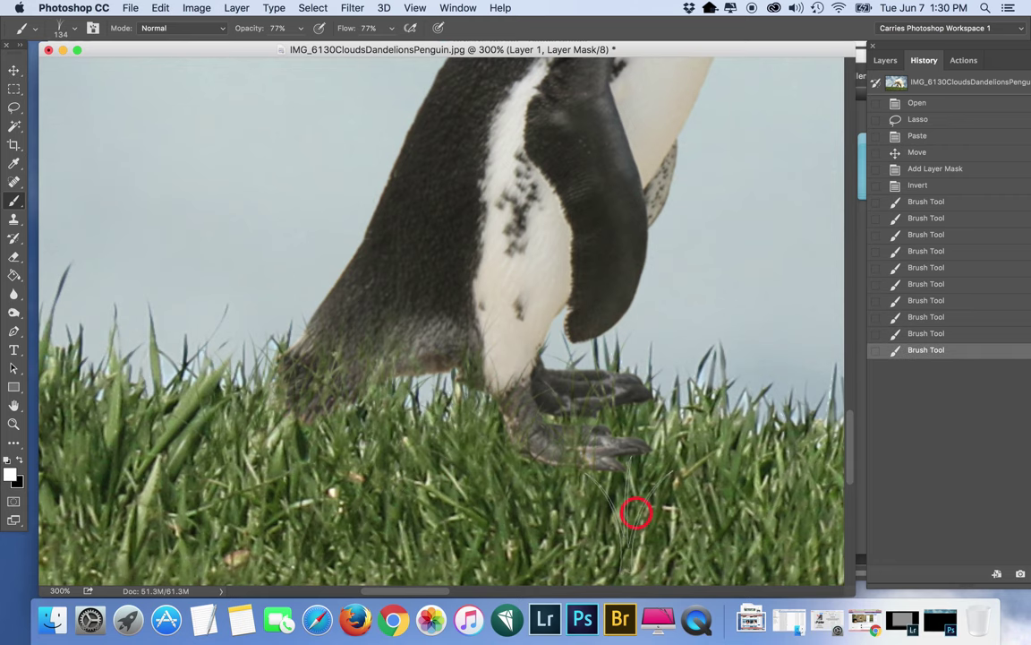
{"action": "mouse_move", "coordinate": [575, 437]}
{"action": "left_mouse_down"}
{"action": "mouse_move", "coordinate": [533, 476]}
{"action": "mouse_move", "coordinate": [642, 463]}
{"action": "mouse_move", "coordinate": [573, 425]}
{"action": "left_mouse_up"}
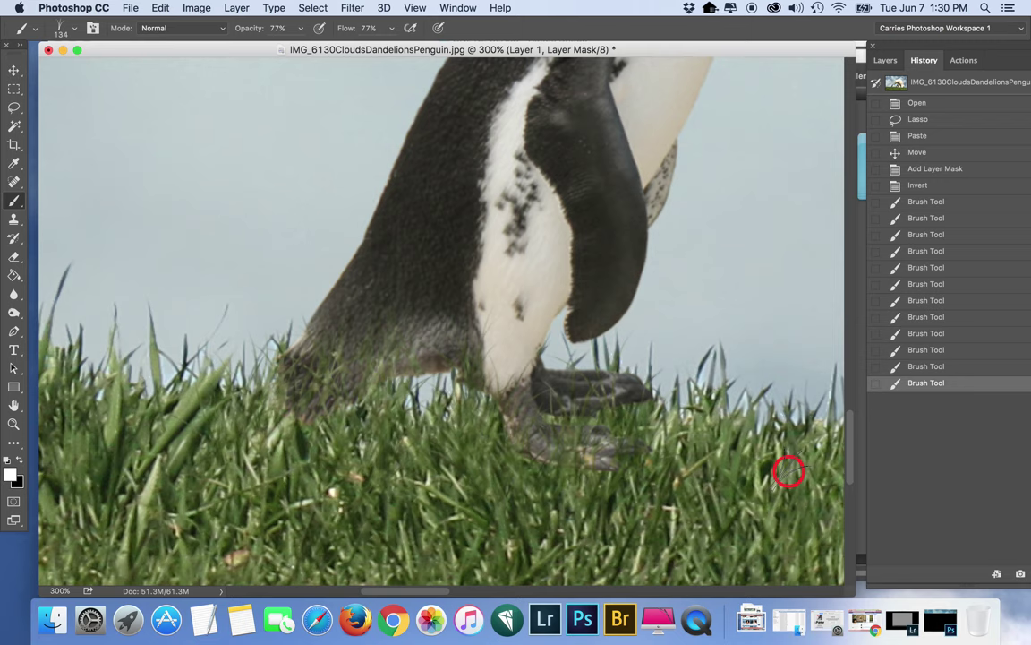
{"action": "left_click_drag", "start_coordinate": [597, 387], "coordinate": [734, 436]}
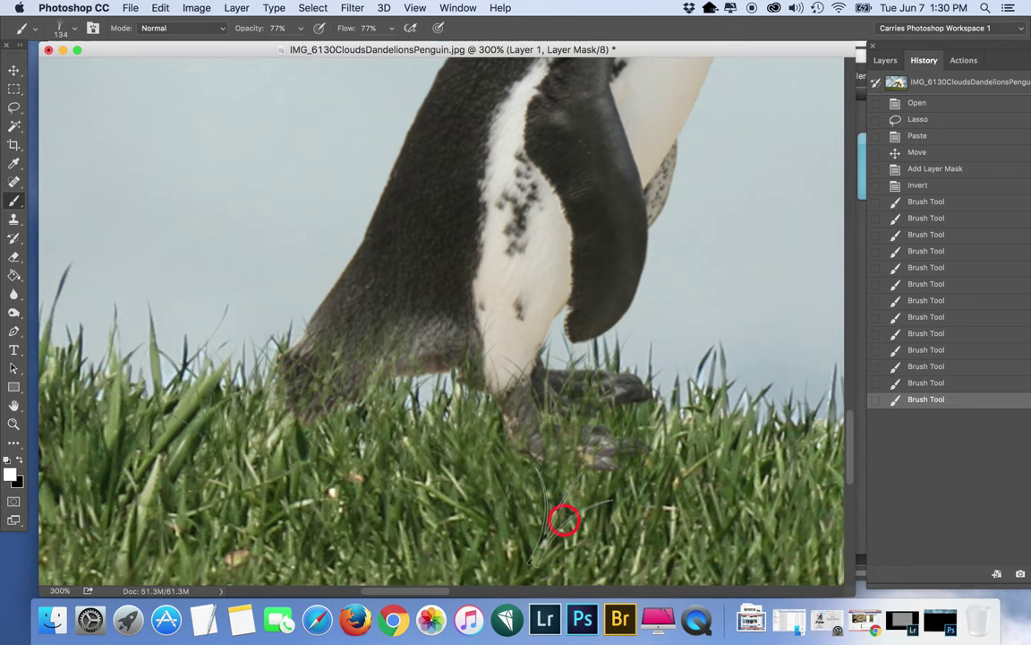
{"action": "mouse_move", "coordinate": [207, 484]}
{"action": "left_mouse_down"}
{"action": "mouse_move", "coordinate": [344, 407]}
{"action": "mouse_move", "coordinate": [320, 468]}
{"action": "left_mouse_up"}
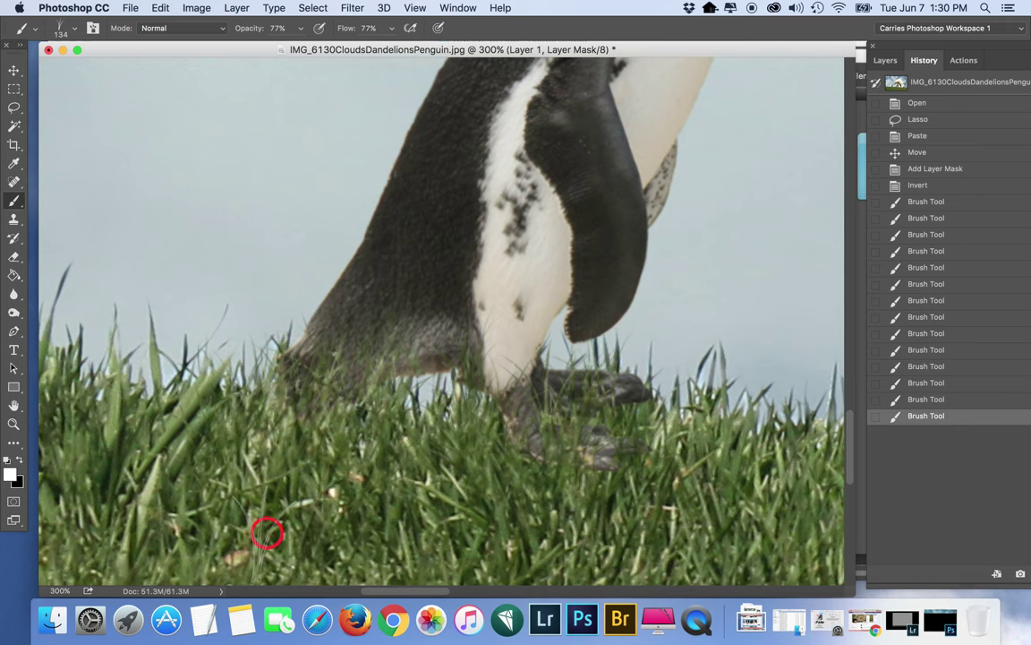
{"action": "left_click_drag", "start_coordinate": [267, 535], "coordinate": [224, 425]}
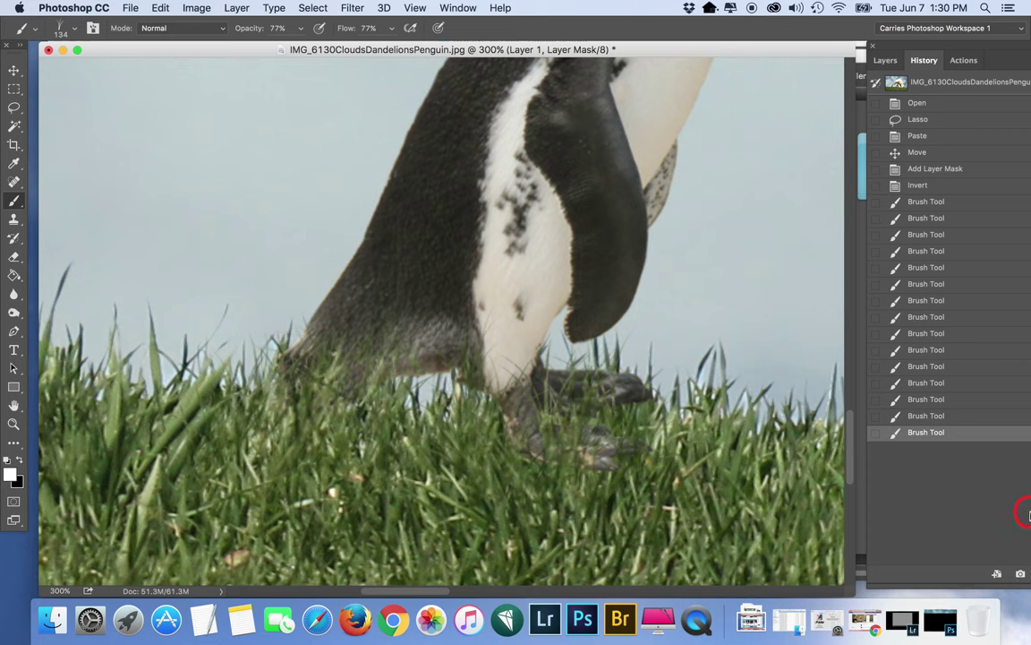
{"action": "key", "text": "super+0"}
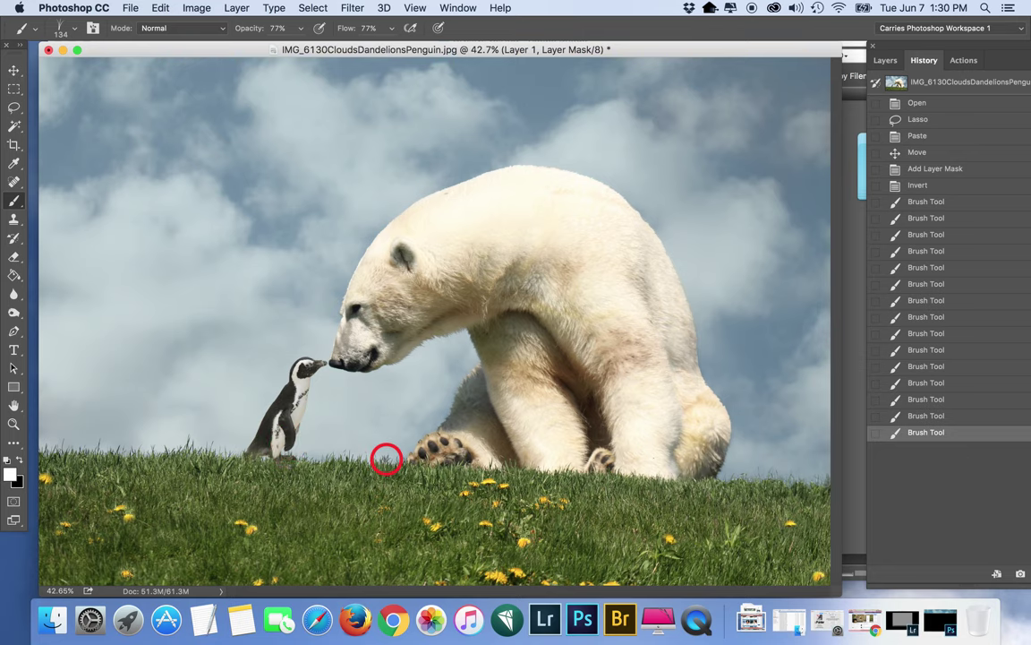
{"action": "key", "text": "super+1"}
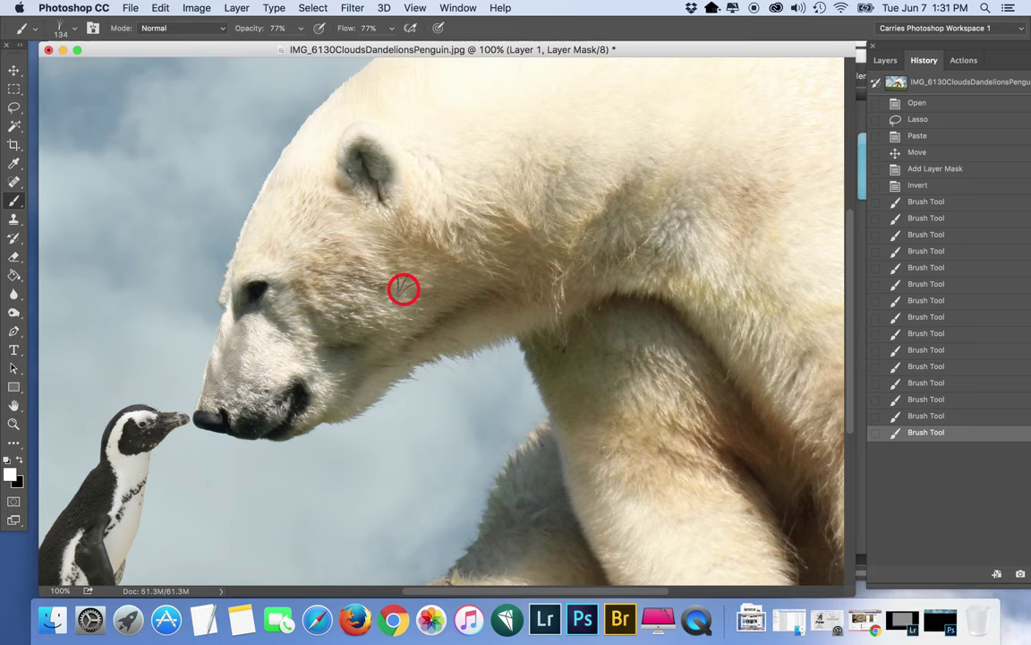
{"action": "scroll", "coordinate": [410, 295], "scroll_direction": "down", "scroll_amount": 10}
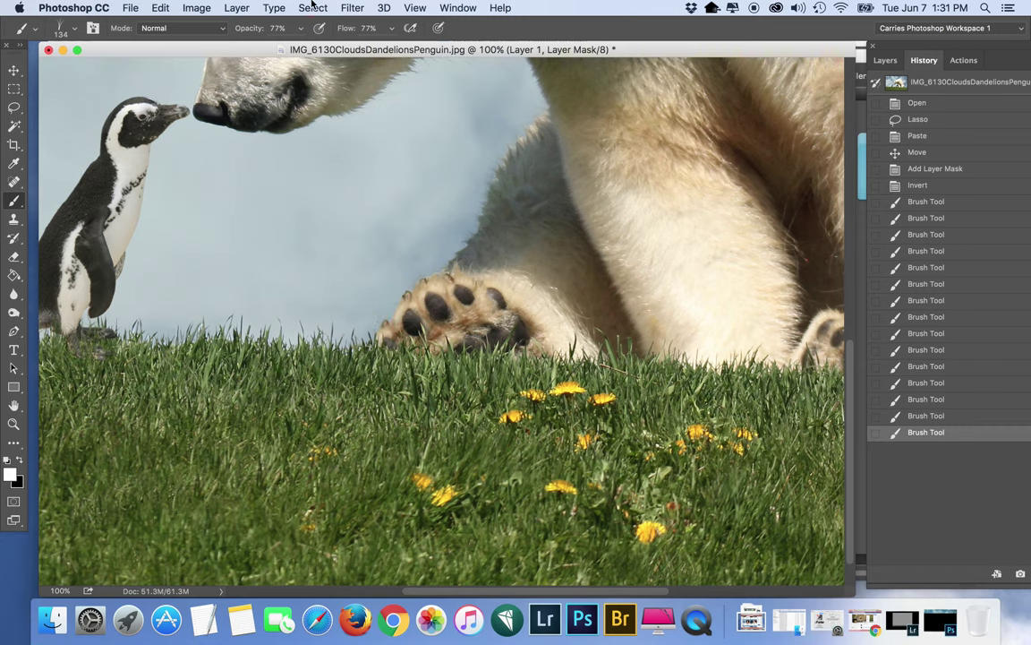
Flatten the composite and save it as IMG_6130CloudsDandelionsPenguinGrass.jpg, adding PenguinGrass to the name
{"action": "left_click", "coordinate": [236, 7]}
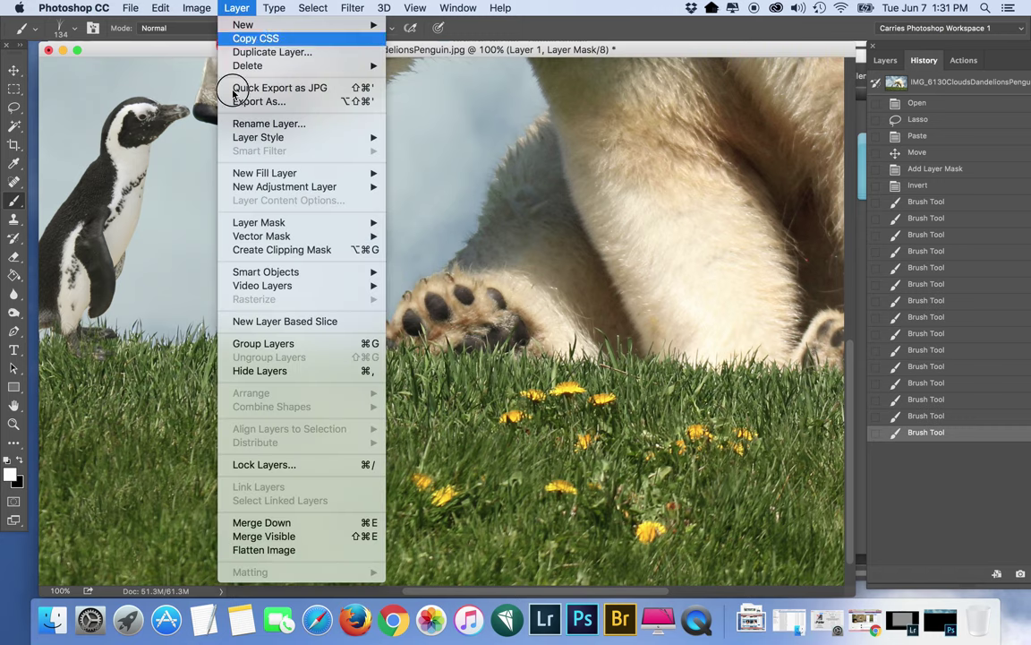
{"action": "left_click", "coordinate": [283, 552]}
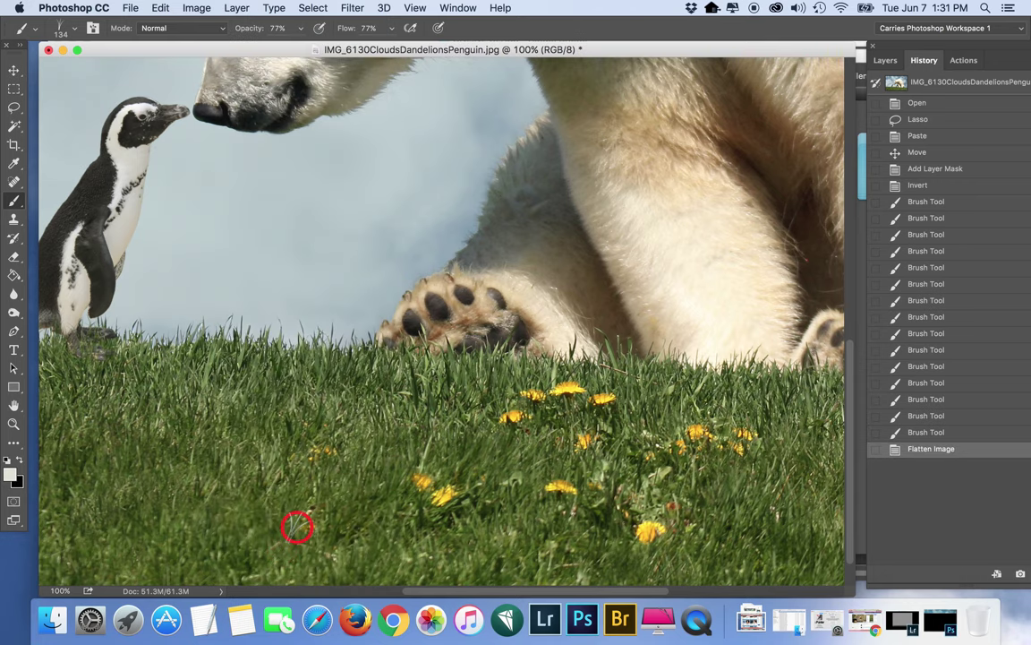
{"action": "key", "text": "super+shift+s"}
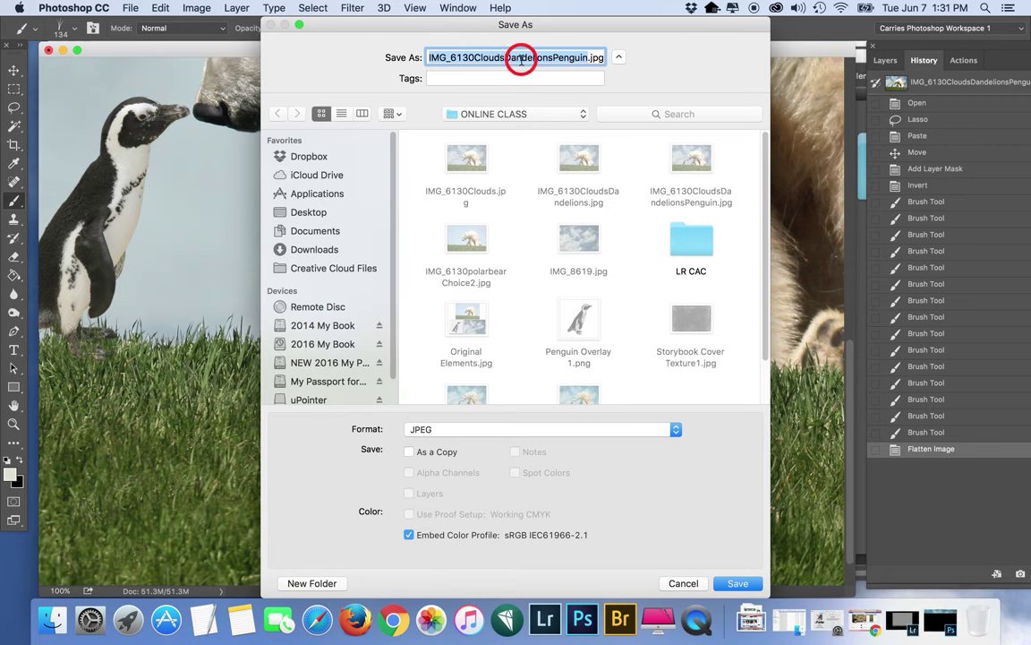
{"action": "left_click", "coordinate": [589, 58]}
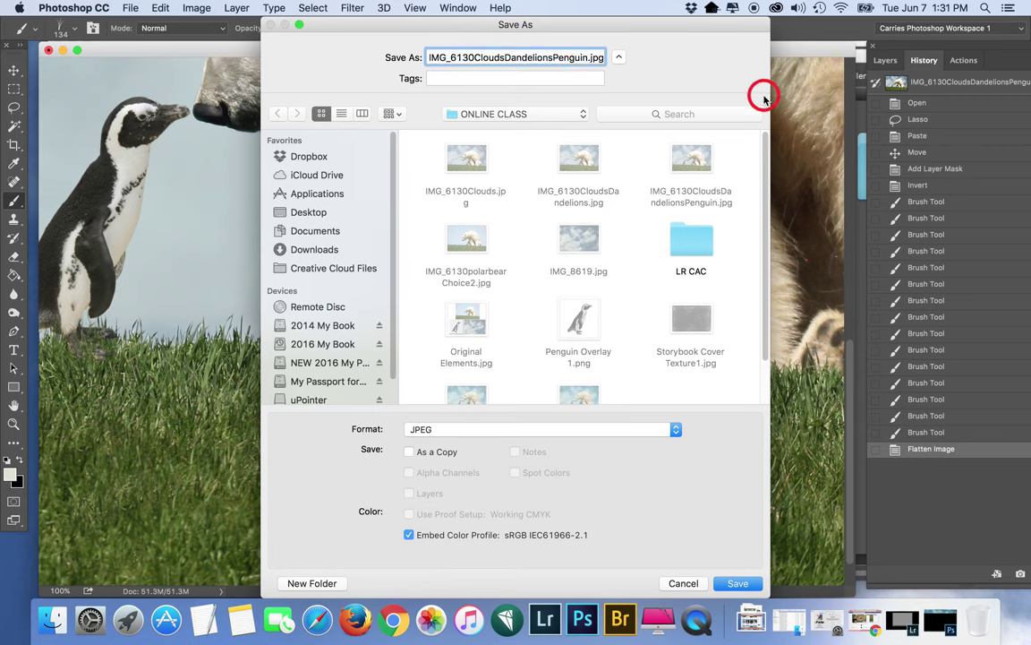
{"action": "key", "text": "super+Right"}
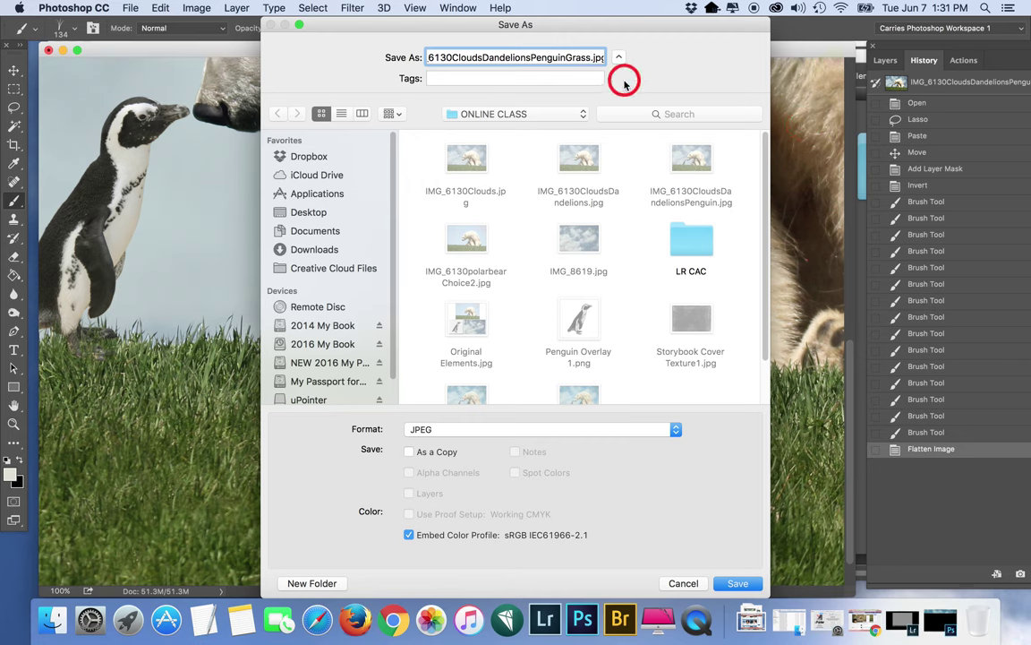
{"action": "double_click", "coordinate": [587, 57]}
{"action": "left_click", "coordinate": [587, 55]}
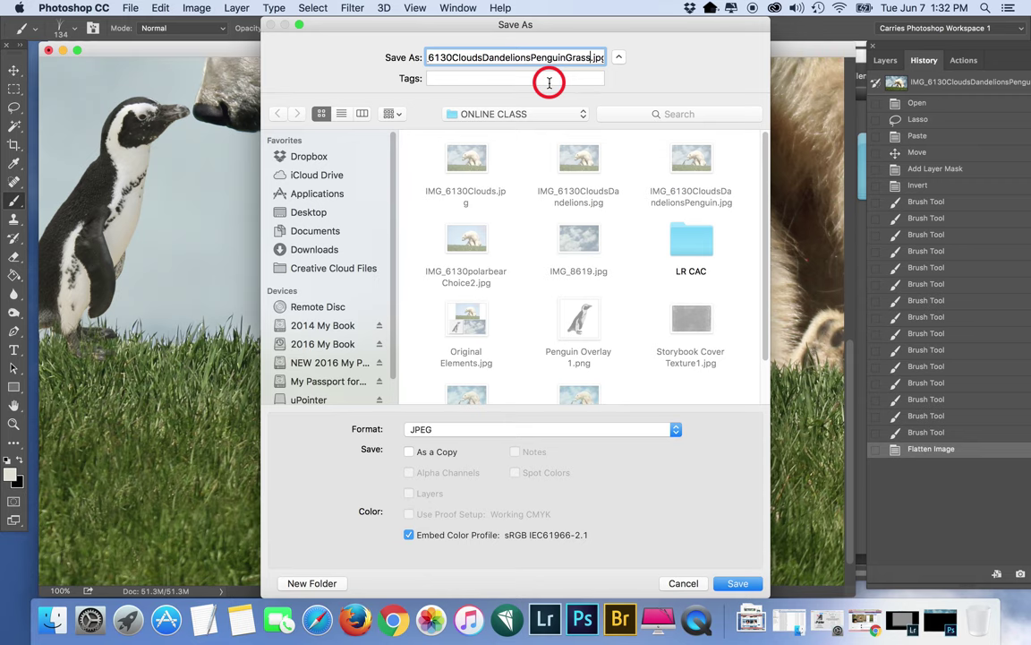
{"action": "key", "text": "Return"}
{"action": "key", "text": "Return"}
Close the document and open the PenguinGrass JPEG from Bridge into Photoshop
{"action": "left_click", "coordinate": [44, 51]}
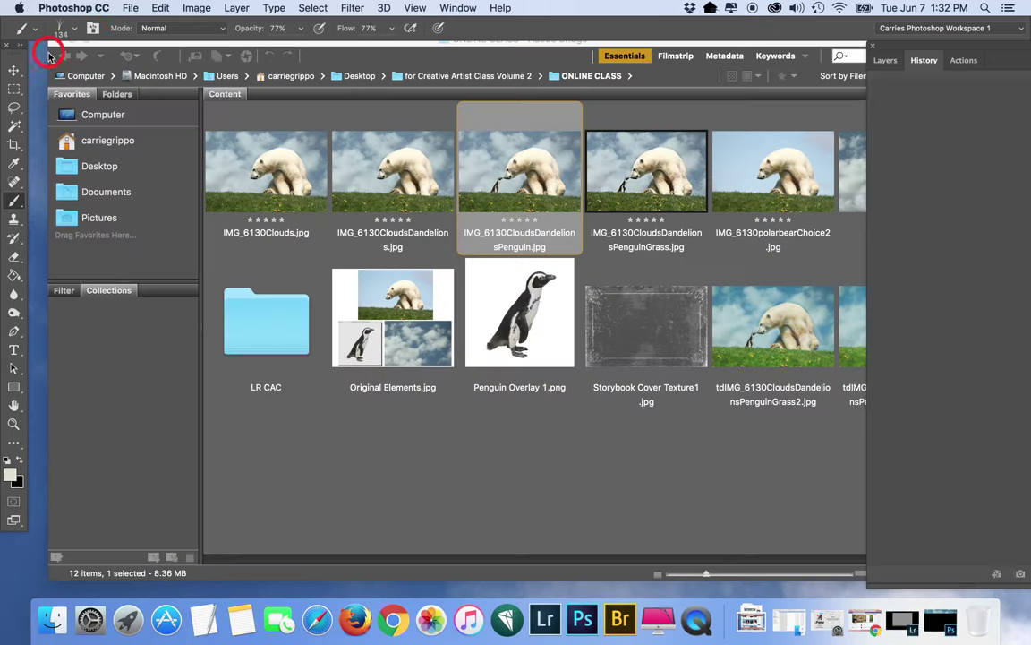
{"action": "left_click", "coordinate": [609, 488]}
{"action": "left_click_drag", "start_coordinate": [663, 157], "coordinate": [582, 621]}
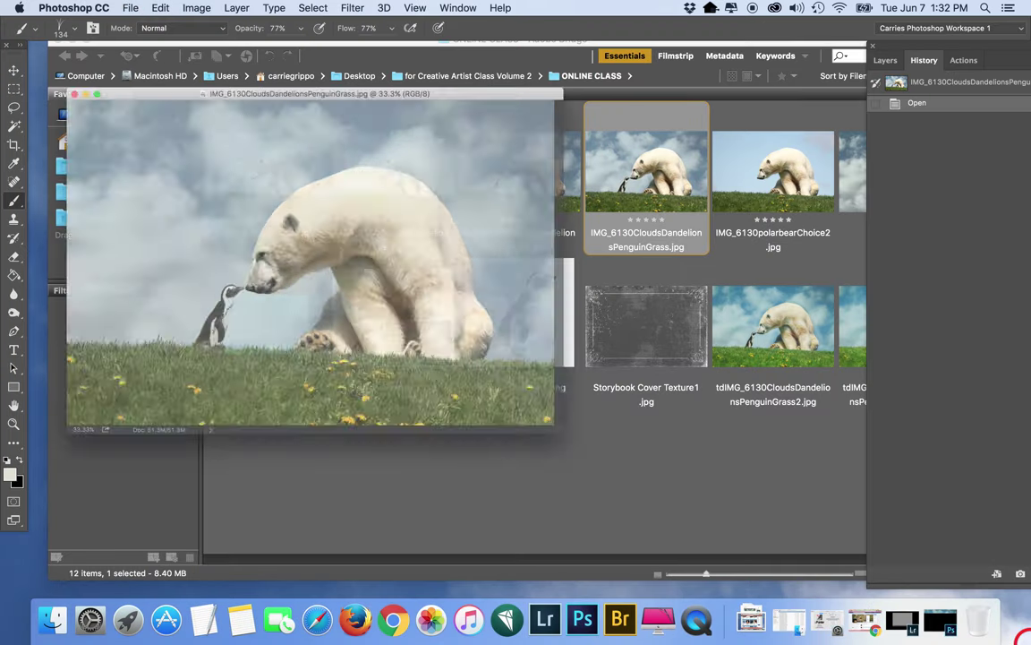
Fit the reopened image on screen and move its window to the top of the workspace
{"action": "key", "text": "super+plus"}
{"action": "key", "text": "super+plus"}
{"action": "key", "text": "super+plus"}
{"action": "scroll", "coordinate": [588, 536], "scroll_direction": "down", "scroll_amount": 10}
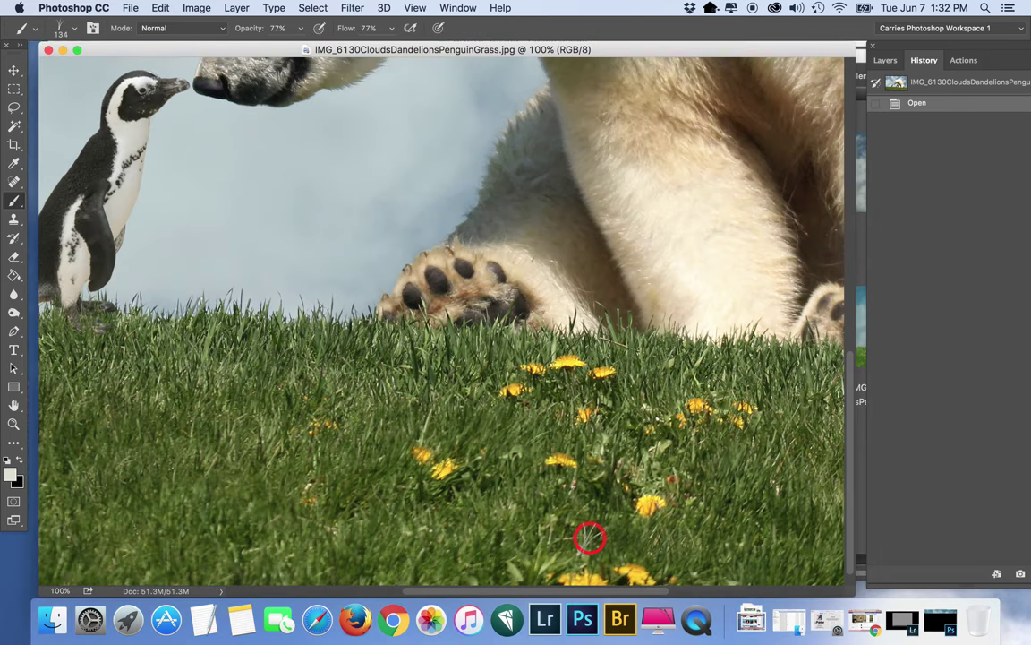
{"action": "key", "text": "super+0"}
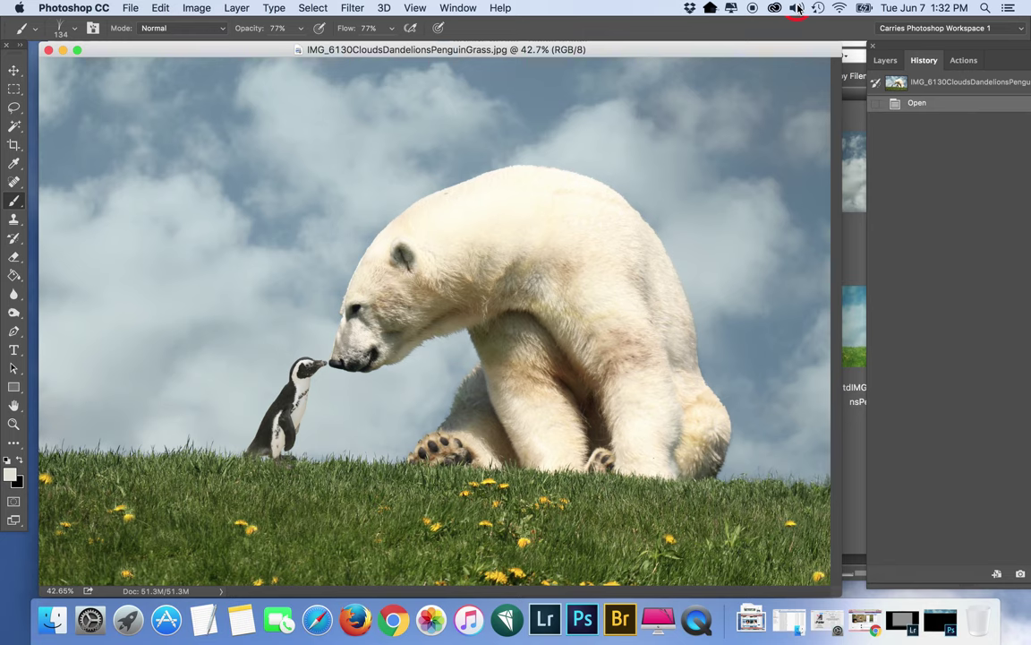
{"action": "left_click_drag", "start_coordinate": [462, 45], "coordinate": [536, 331]}
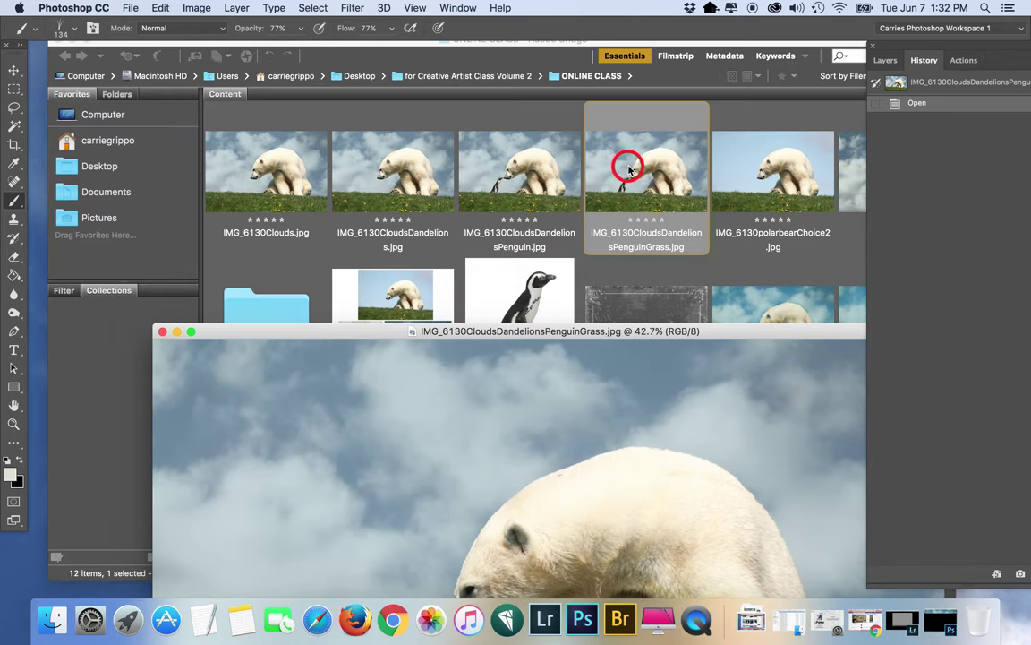
{"action": "left_click_drag", "start_coordinate": [631, 338], "coordinate": [518, 325]}
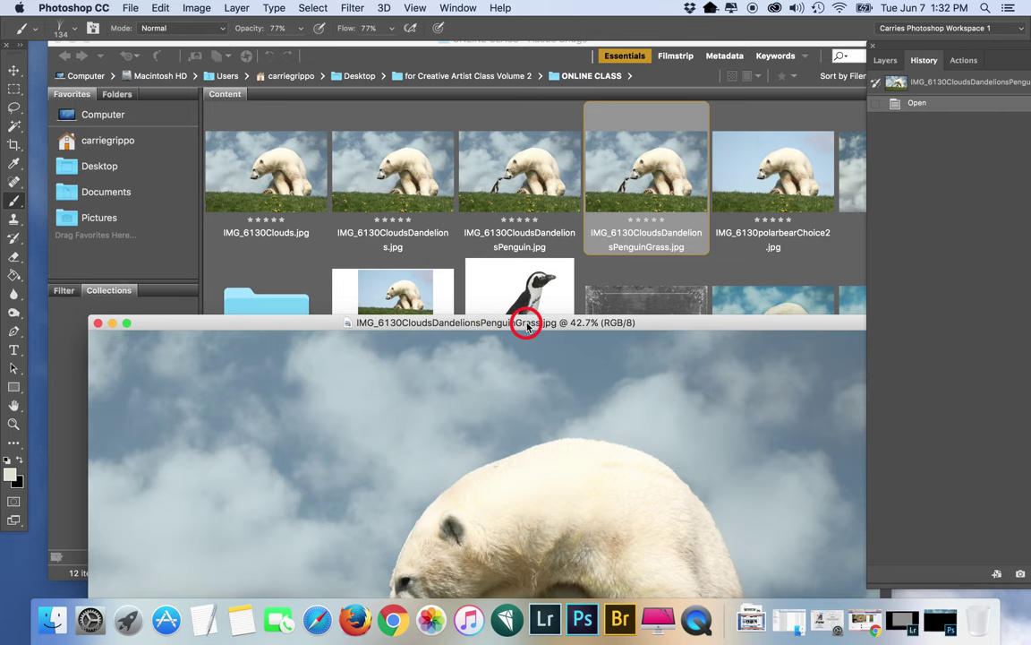
{"action": "left_click_drag", "start_coordinate": [526, 326], "coordinate": [493, 39]}
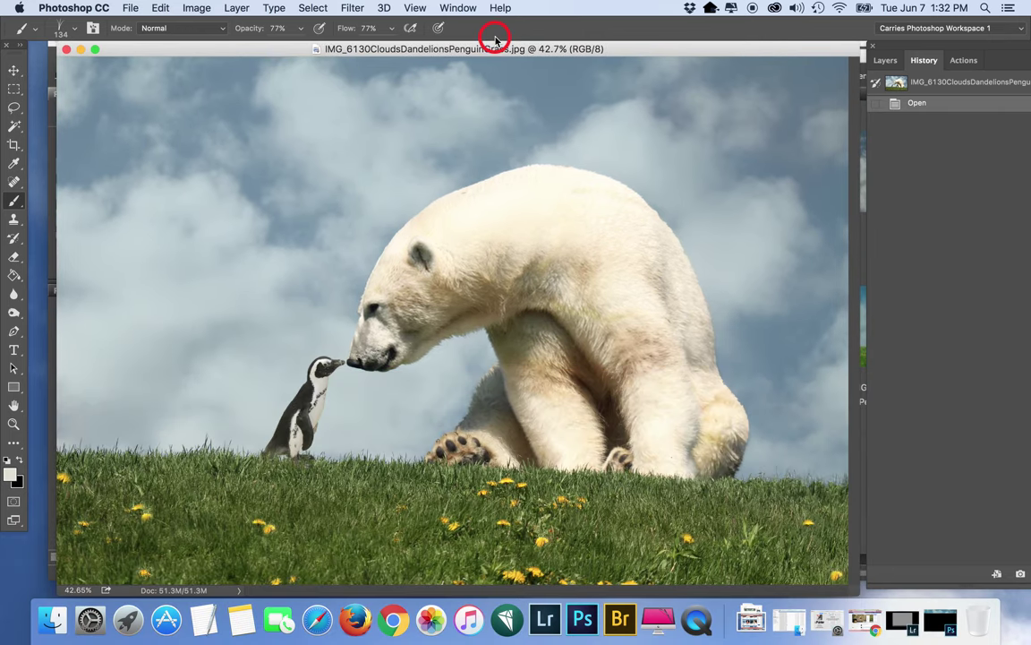
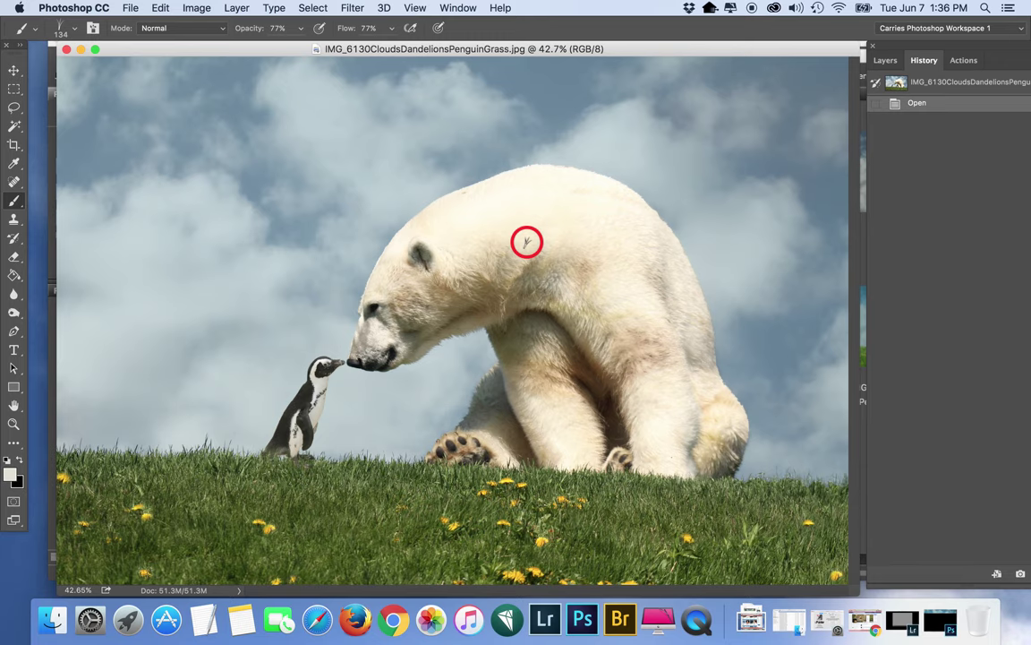
Bring Lightroom forward and switch to the Library module
{"action": "left_click", "coordinate": [559, 634]}
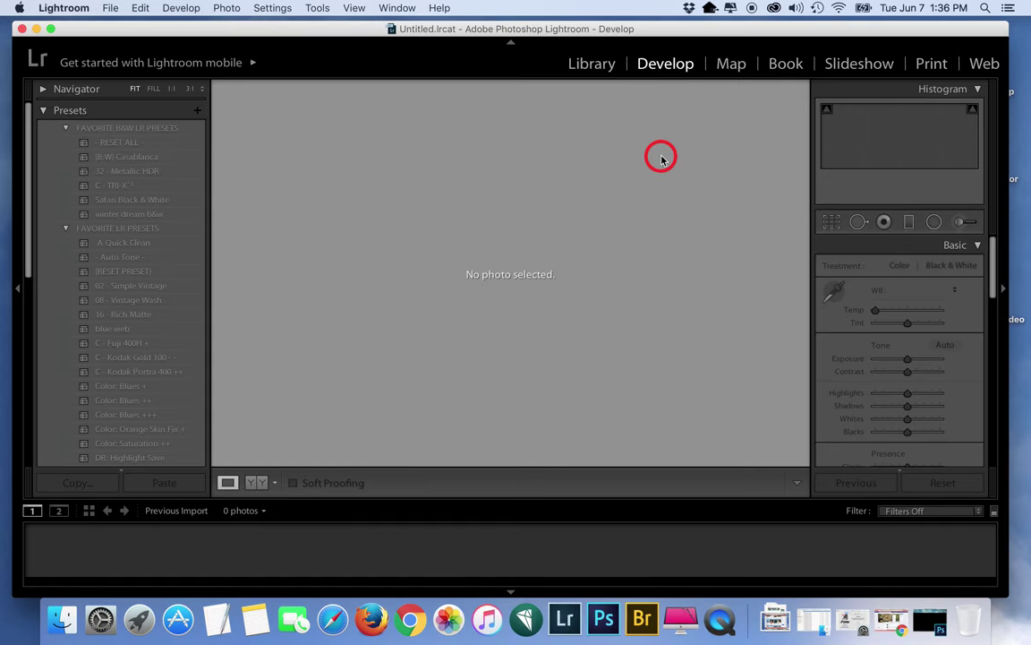
{"action": "left_click_drag", "start_coordinate": [463, 27], "coordinate": [502, 28]}
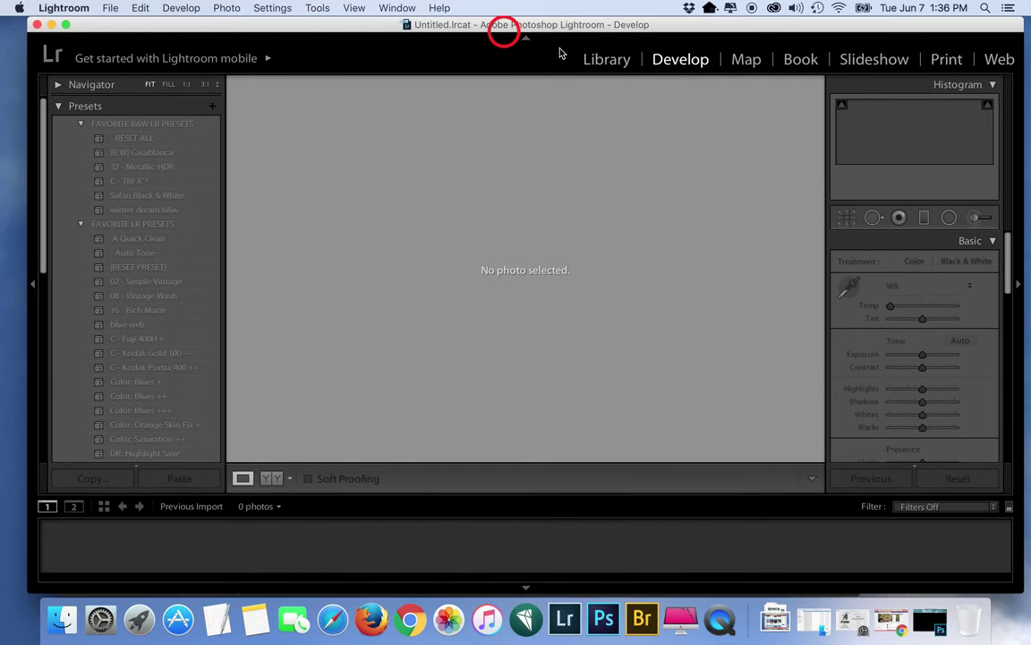
{"action": "left_click", "coordinate": [609, 65]}
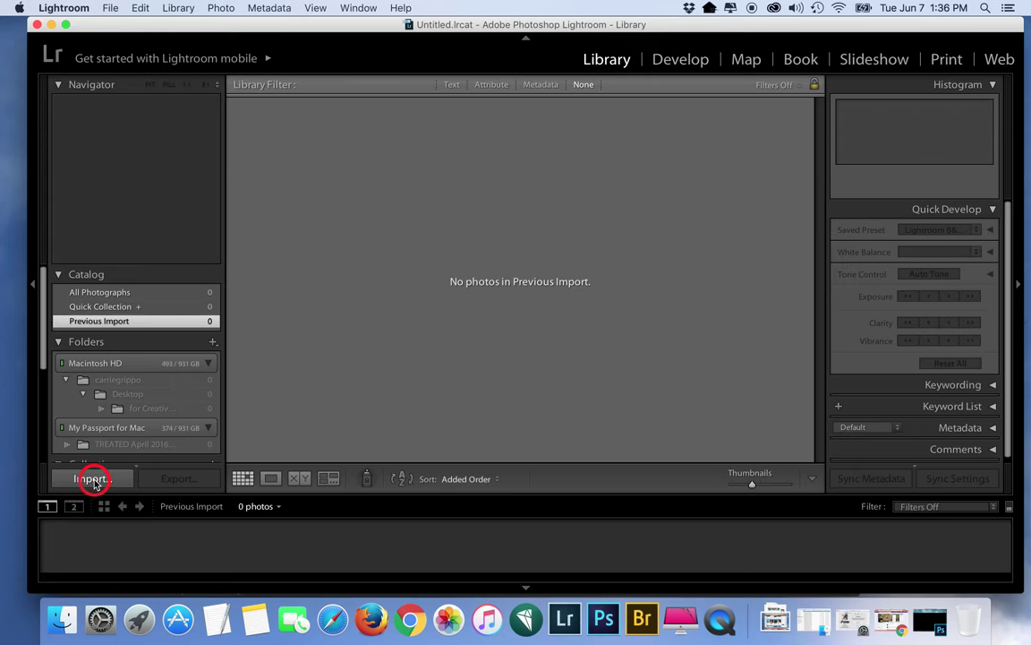
Import only the PenguinGrass photo from the ONLINE CLASS folder, unchecking all others
{"action": "left_click", "coordinate": [94, 480]}
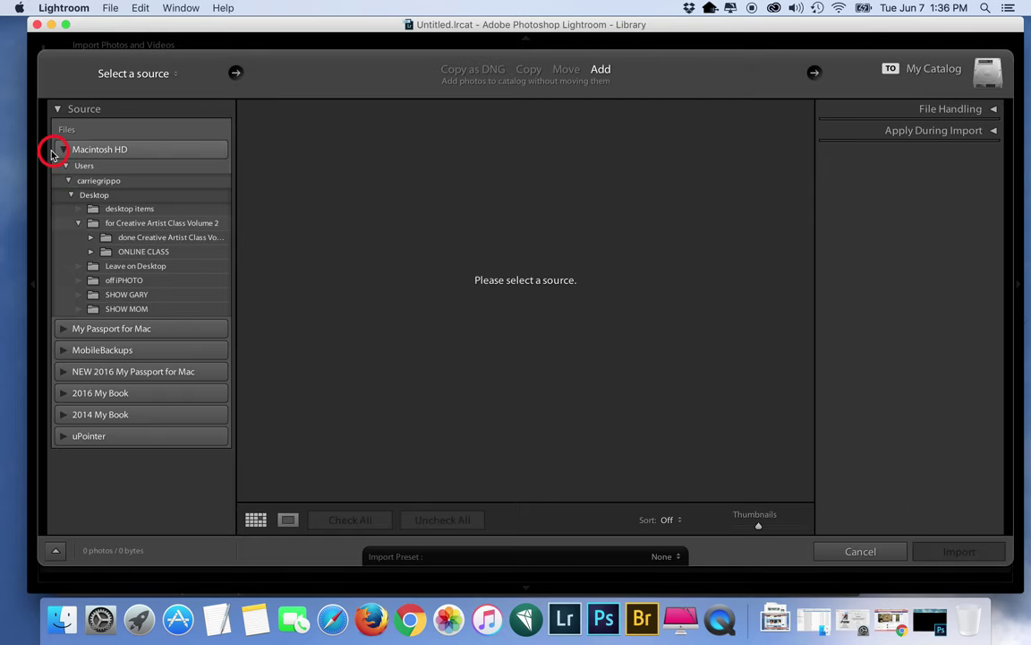
{"action": "left_click", "coordinate": [134, 251]}
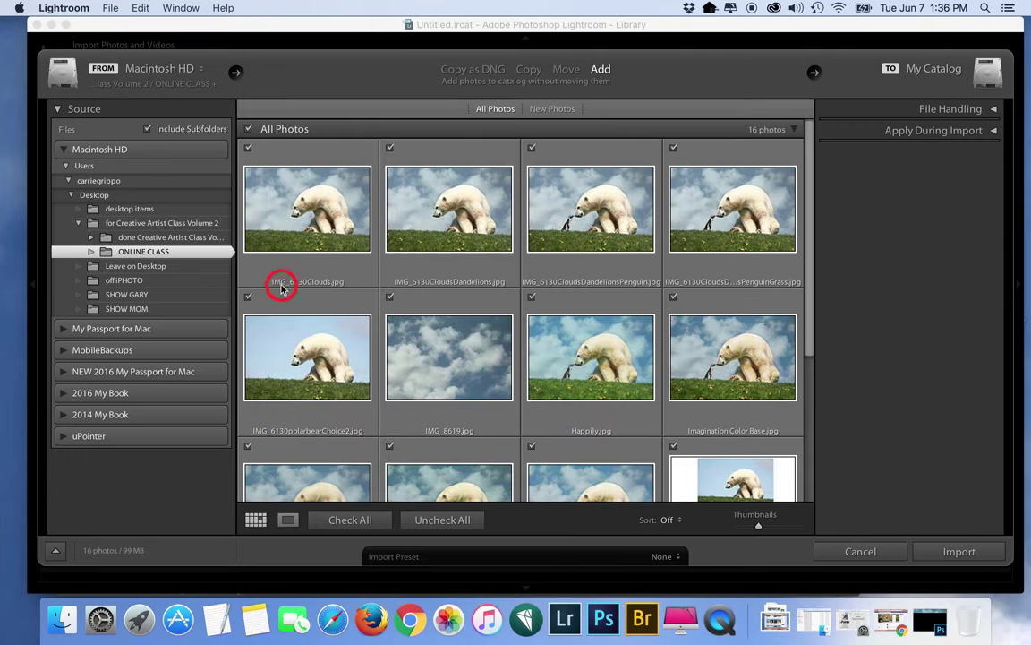
{"action": "scroll", "coordinate": [364, 472], "scroll_direction": "down", "scroll_amount": 2}
{"action": "left_click", "coordinate": [437, 519]}
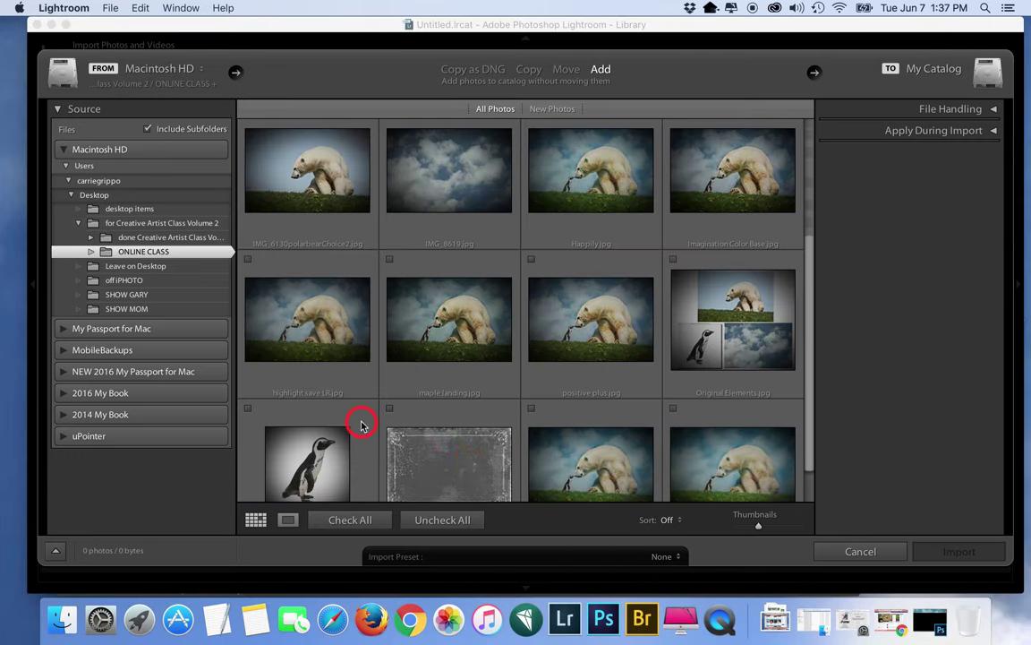
{"action": "scroll", "coordinate": [596, 367], "scroll_direction": "up", "scroll_amount": 4}
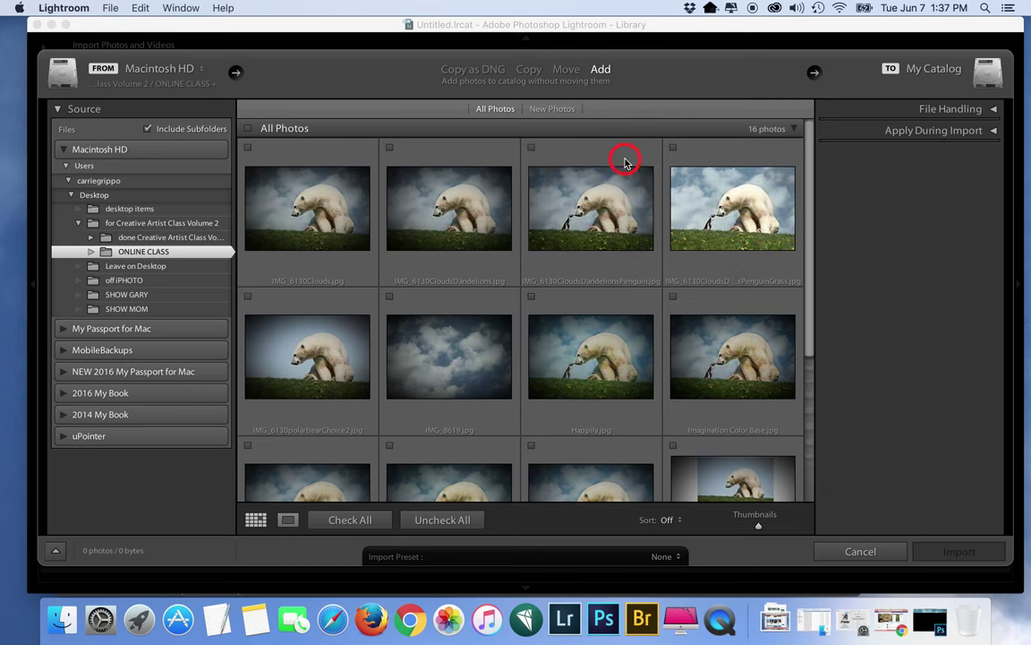
{"action": "left_click", "coordinate": [674, 147]}
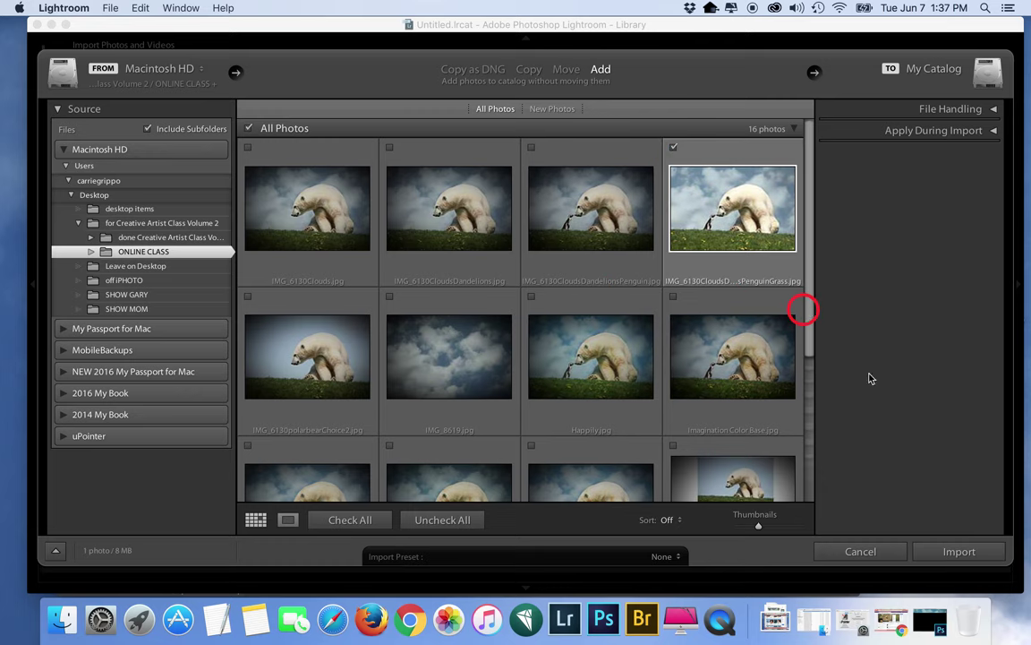
{"action": "left_click", "coordinate": [959, 550]}
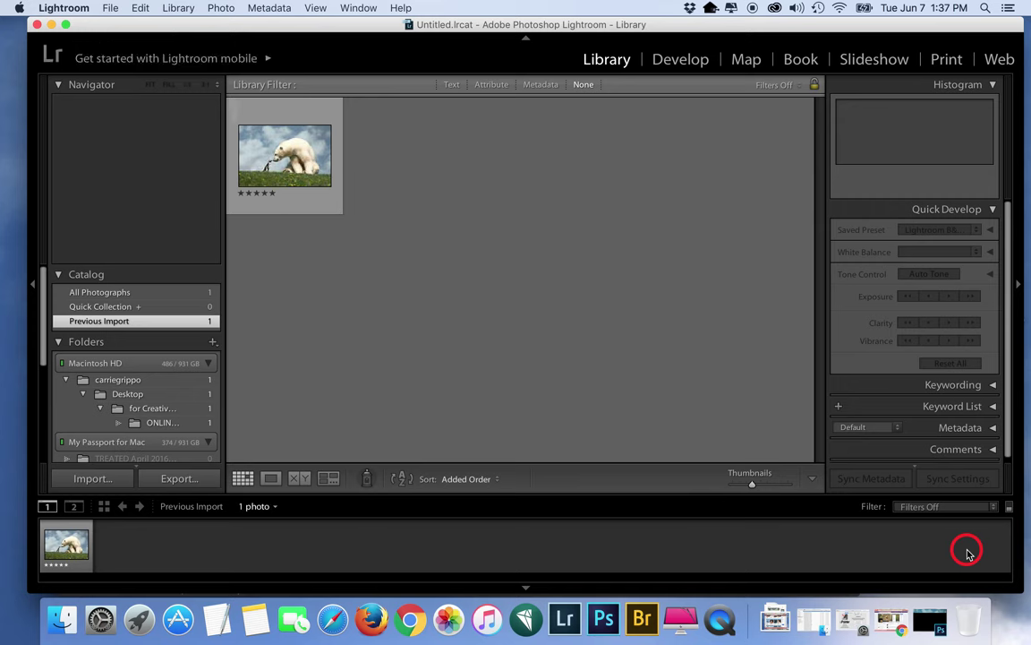
Open the bear photo in Develop and set Highlights to -100 and Whites to -62
{"action": "left_click", "coordinate": [267, 178]}
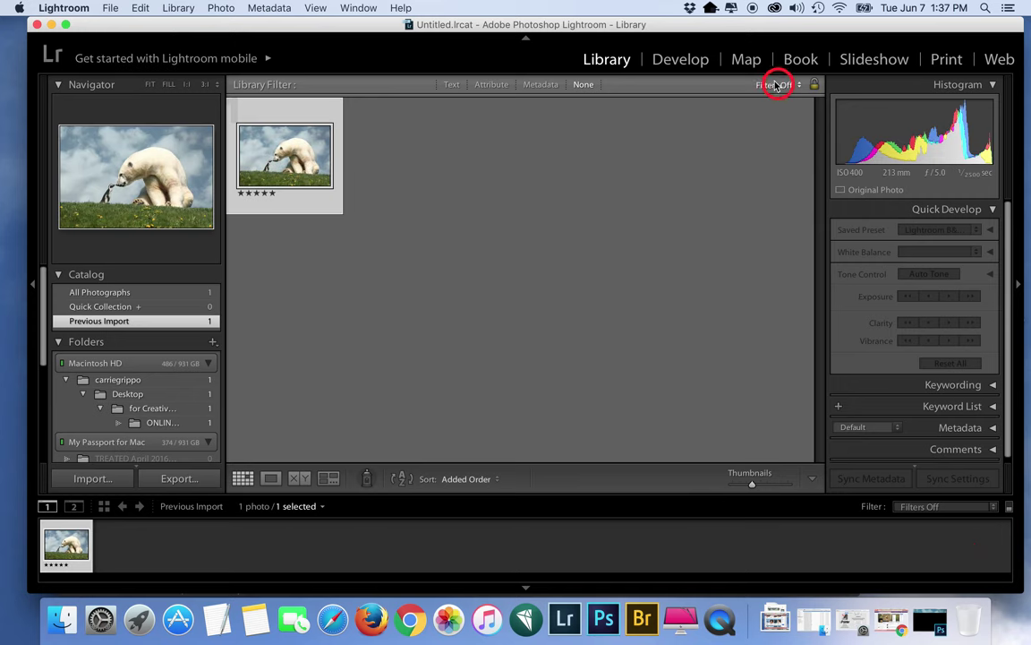
{"action": "left_click", "coordinate": [658, 59]}
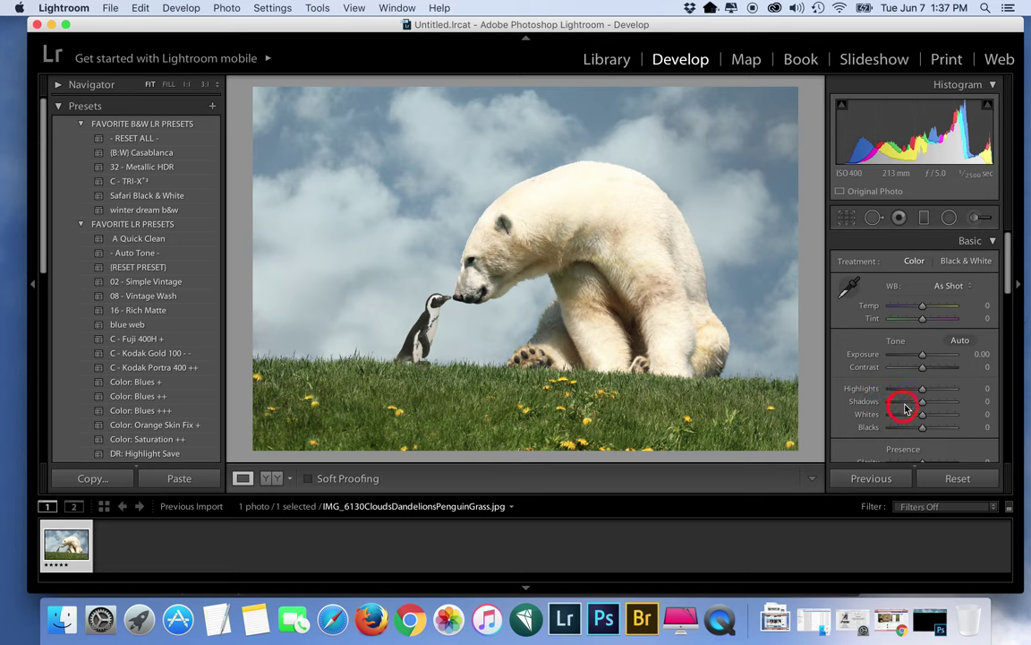
{"action": "left_click_drag", "start_coordinate": [922, 390], "coordinate": [978, 411]}
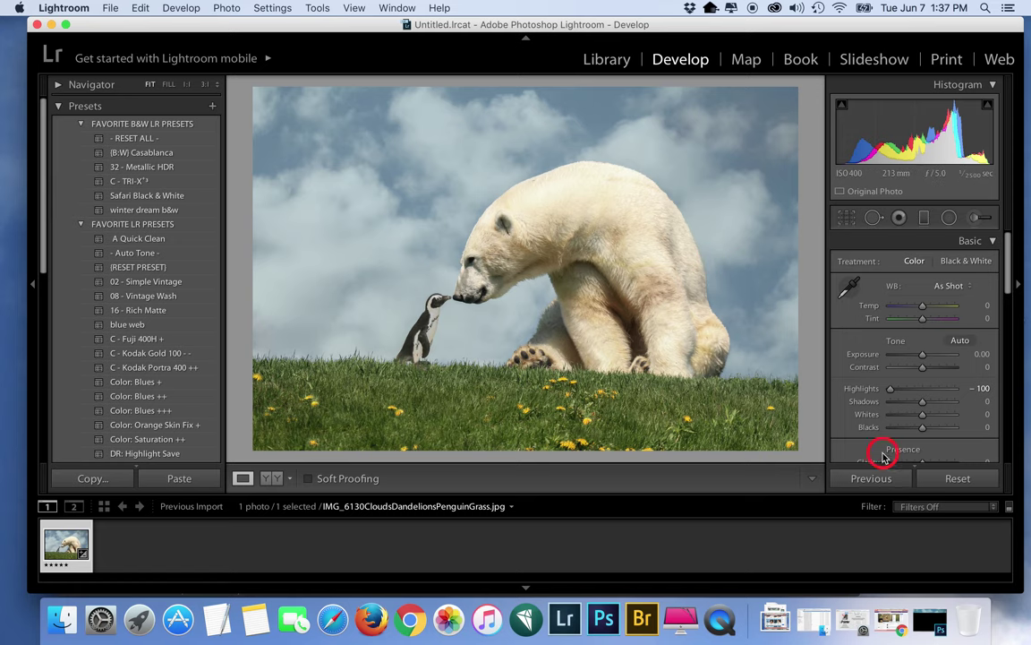
{"action": "mouse_move", "coordinate": [923, 416]}
{"action": "left_mouse_down"}
{"action": "mouse_move", "coordinate": [894, 419]}
{"action": "mouse_move", "coordinate": [911, 415]}
{"action": "left_mouse_up"}
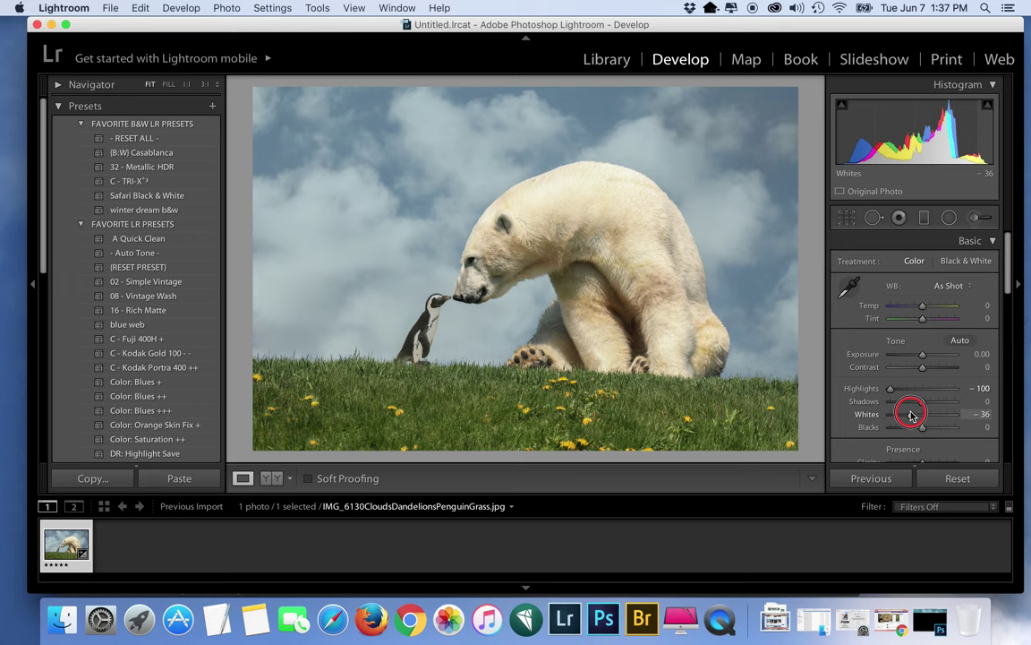
{"action": "left_click_drag", "start_coordinate": [911, 415], "coordinate": [903, 414]}
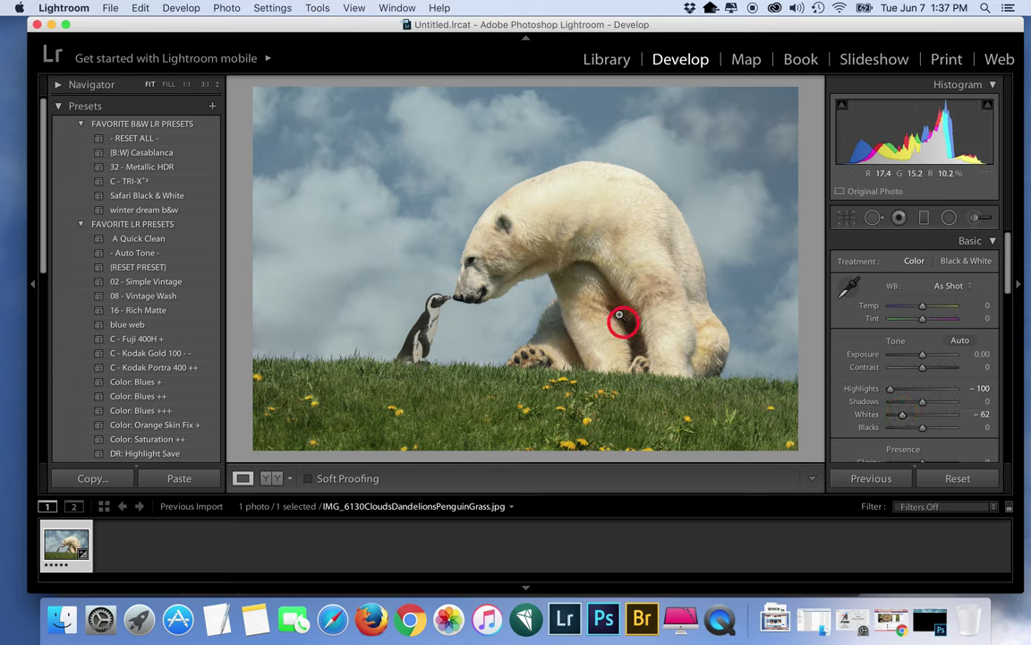
Raise Shadows to +33 and Contrast to +16
{"action": "left_click_drag", "start_coordinate": [922, 406], "coordinate": [932, 405]}
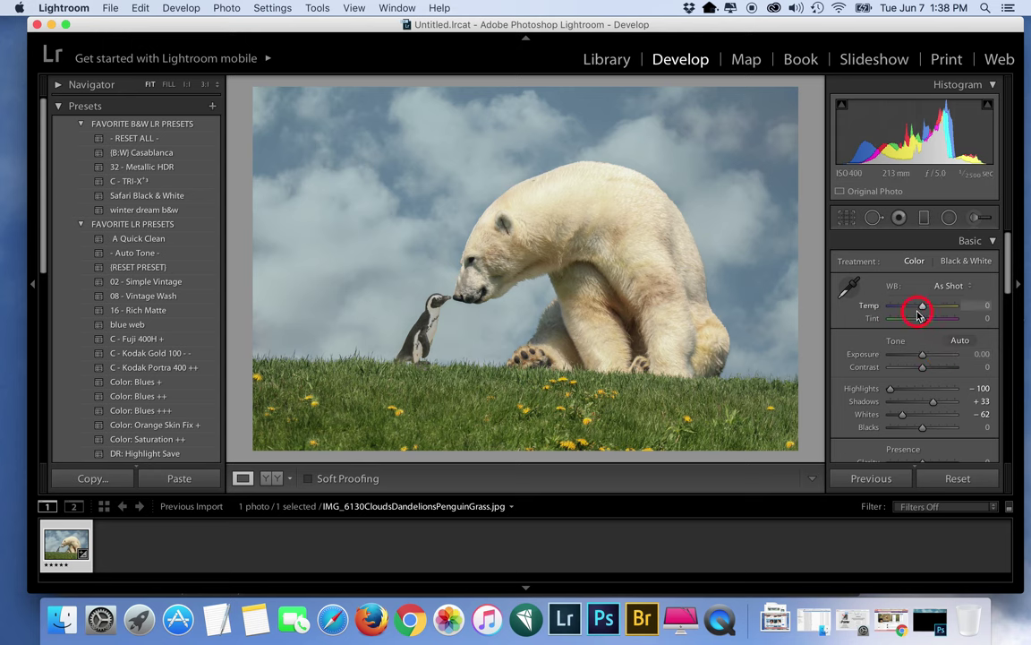
{"action": "left_click_drag", "start_coordinate": [922, 370], "coordinate": [927, 368]}
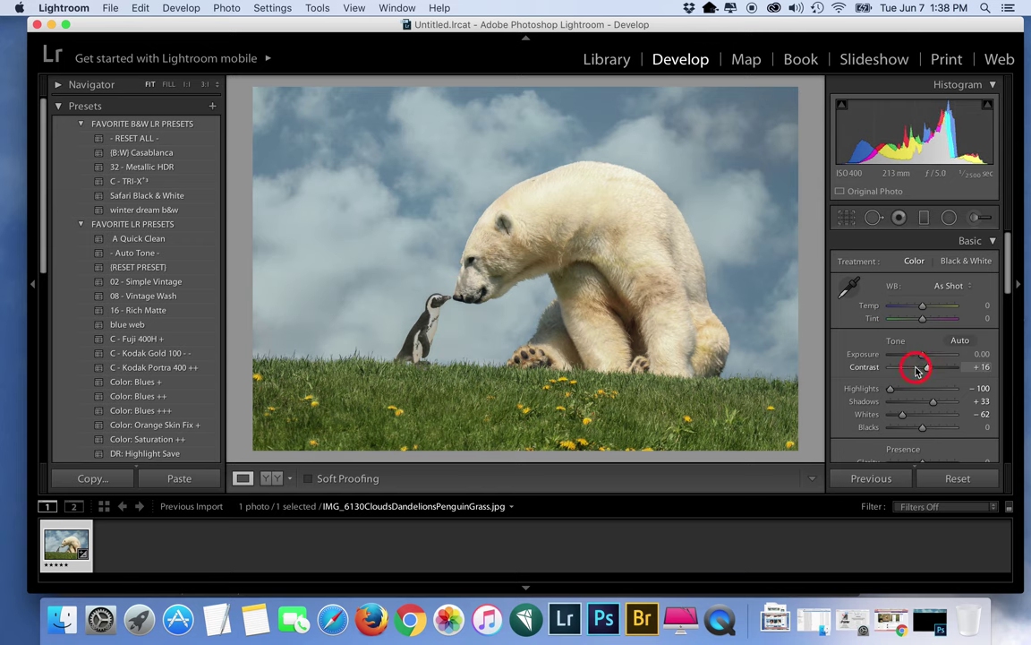
{"action": "right_click", "coordinate": [676, 320]}
Export the adjusted photo as IMG_6130CloudsDandelionsPenguinGrass-1.jpg into the ONLINE CLASS folder
{"action": "left_click", "coordinate": [703, 504]}
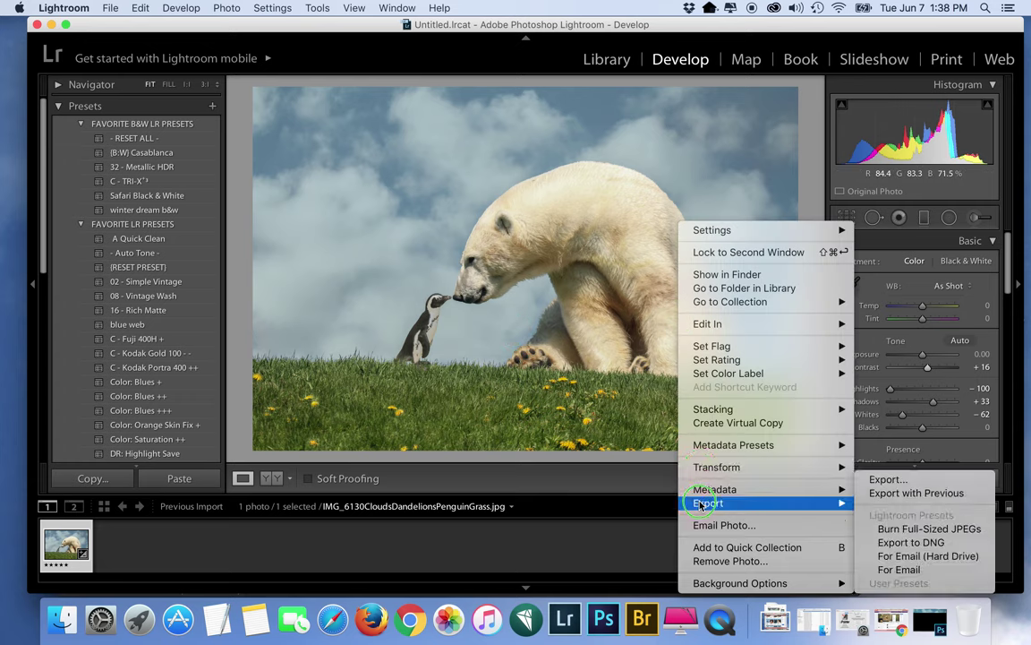
{"action": "left_click", "coordinate": [878, 480]}
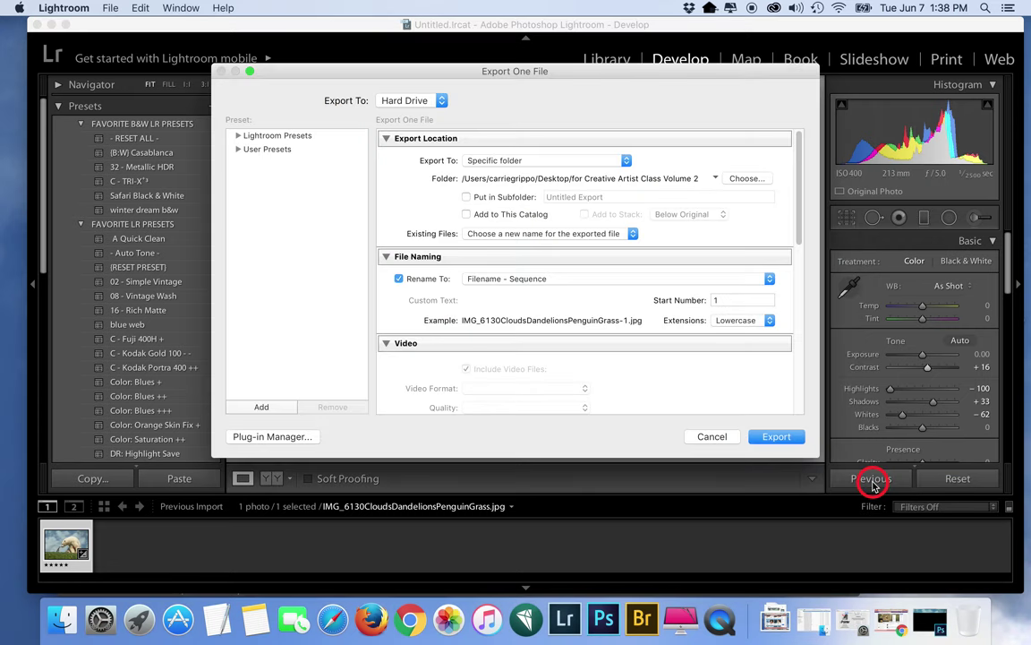
{"action": "left_click", "coordinate": [747, 179]}
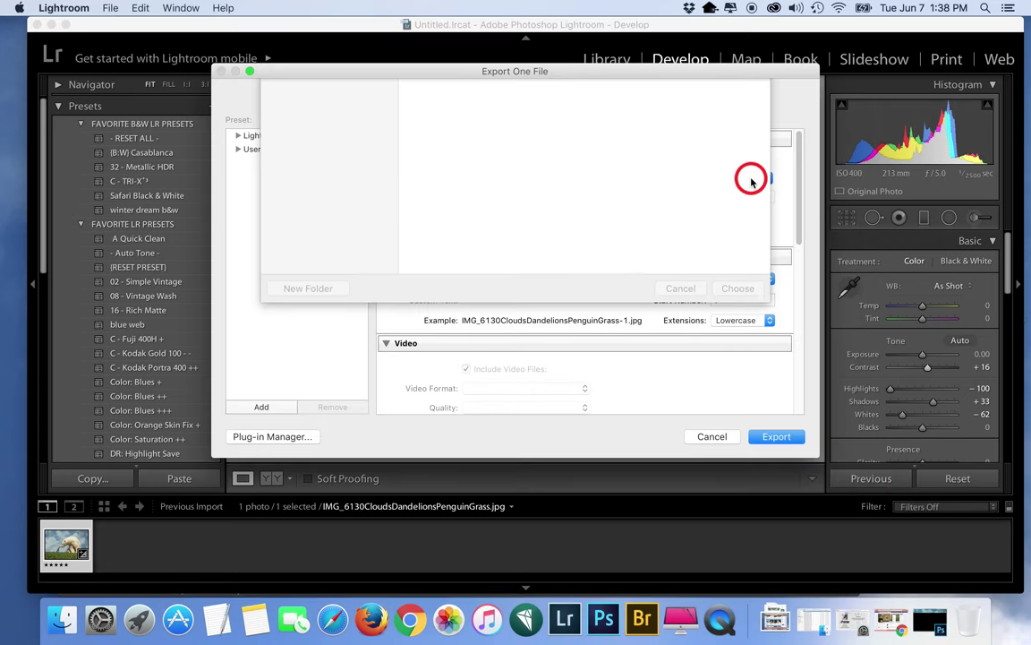
{"action": "left_click", "coordinate": [461, 97]}
{"action": "left_click", "coordinate": [499, 162]}
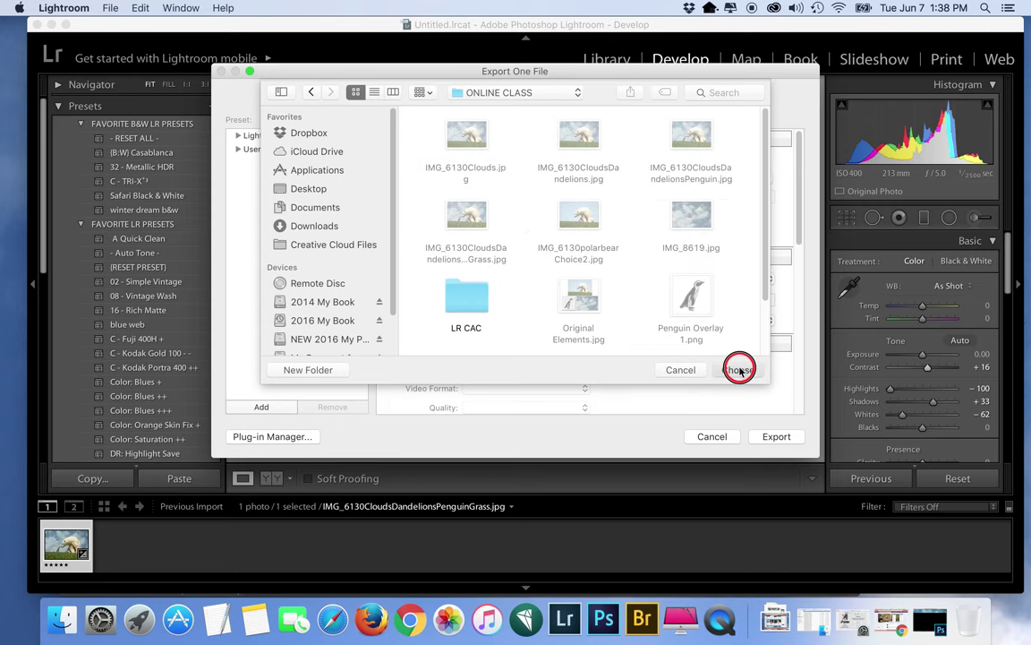
{"action": "left_click", "coordinate": [739, 370]}
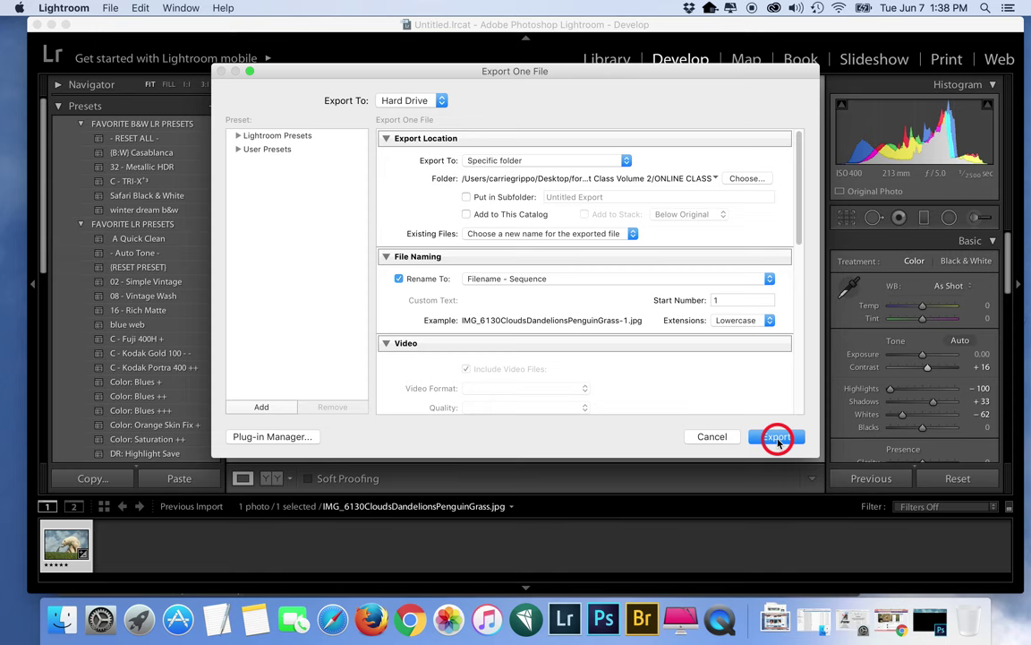
{"action": "left_click", "coordinate": [777, 439]}
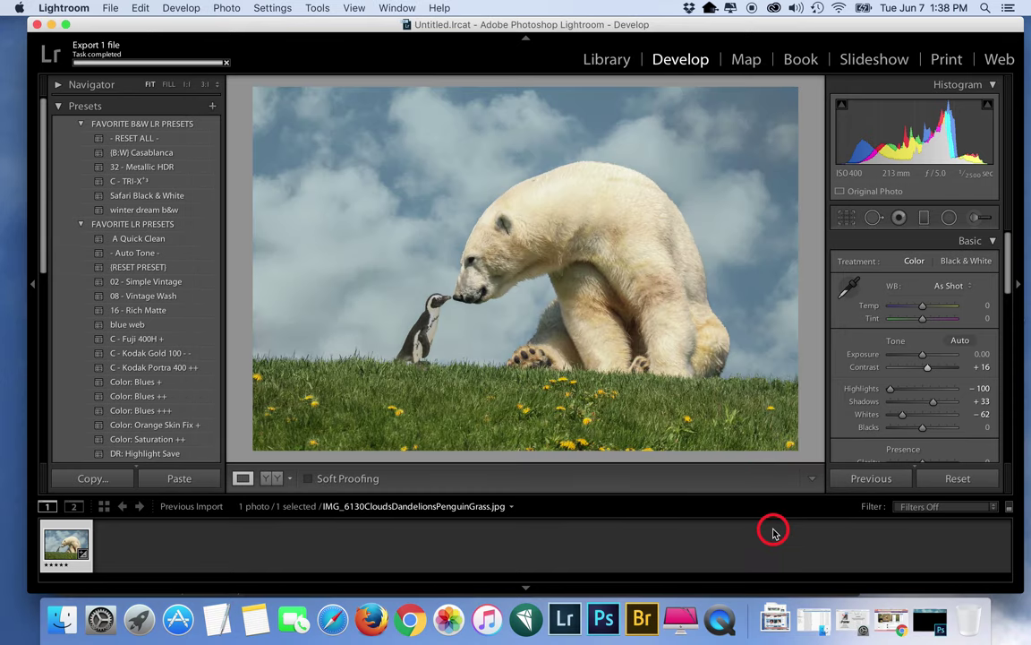
{"action": "double_click", "coordinate": [357, 23]}
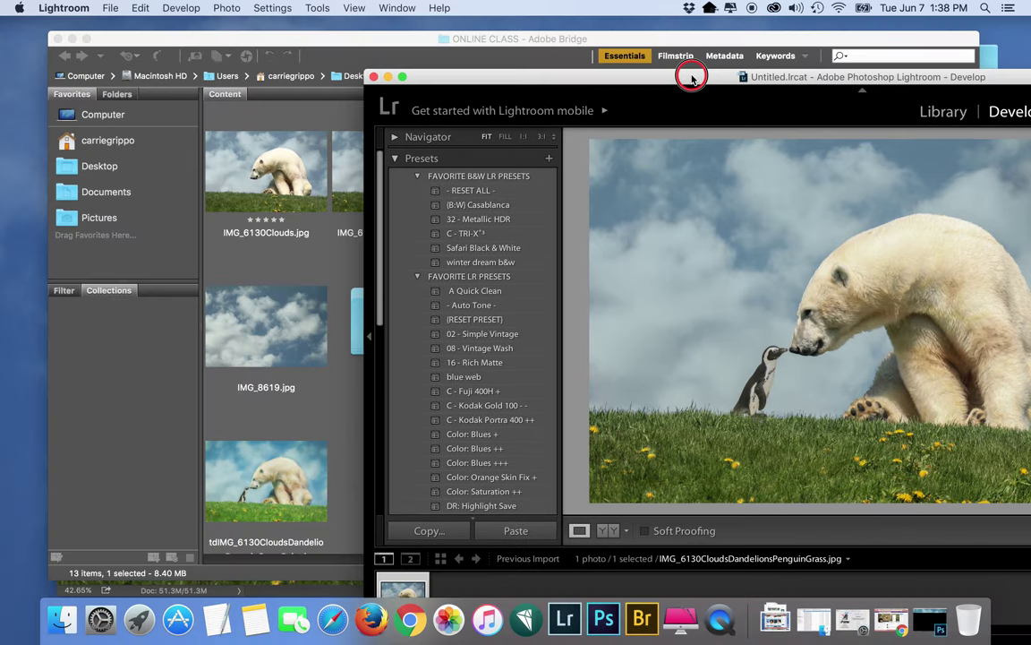
Open the exported -1.jpg from Bridge in Photoshop by dropping it on the Photoshop icon
{"action": "left_click", "coordinate": [395, 78]}
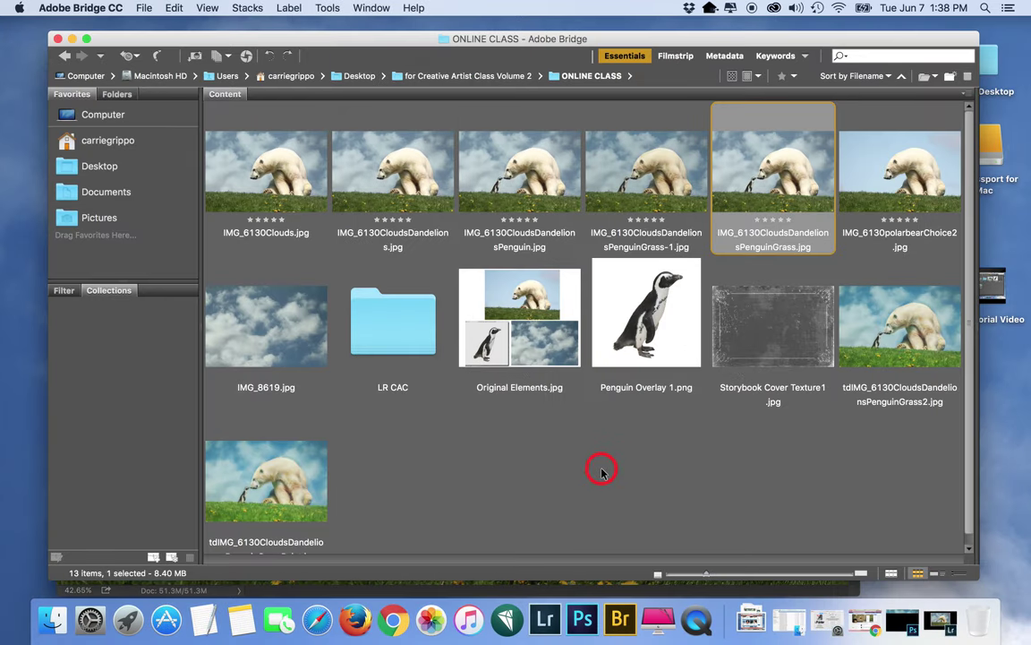
{"action": "scroll", "coordinate": [558, 486], "scroll_direction": "up", "scroll_amount": 1}
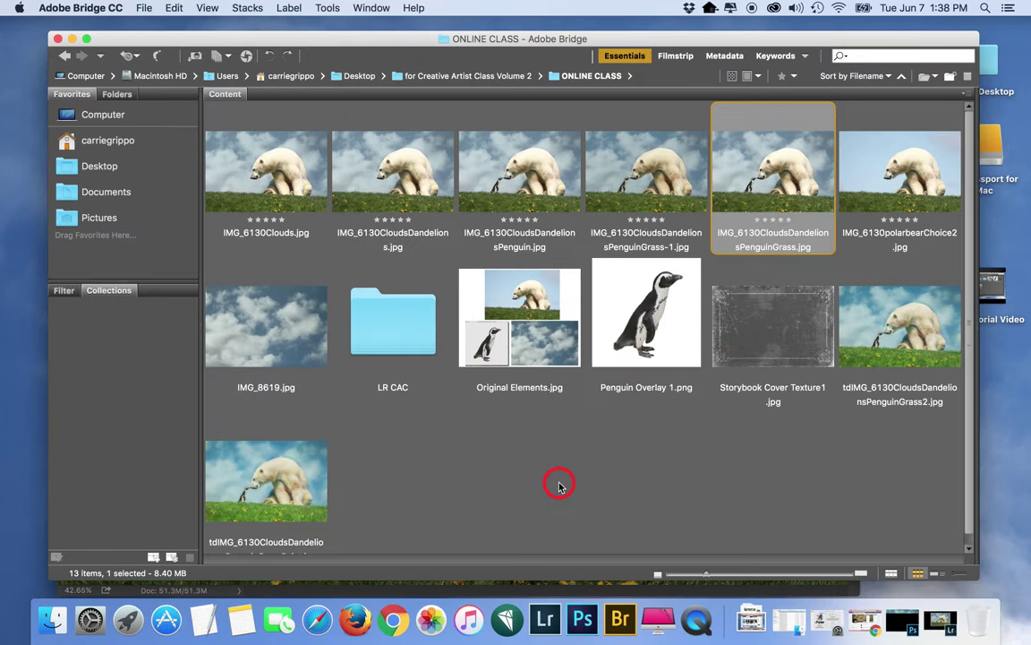
{"action": "left_click", "coordinate": [626, 219]}
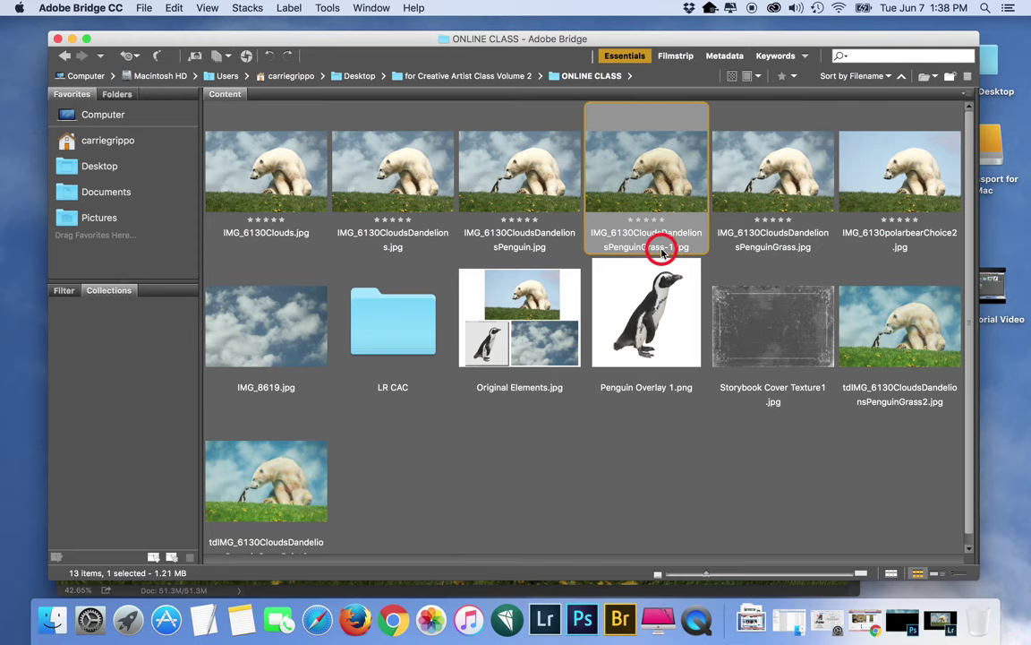
{"action": "left_click_drag", "start_coordinate": [666, 241], "coordinate": [582, 618]}
{"action": "left_click", "coordinate": [627, 50]}
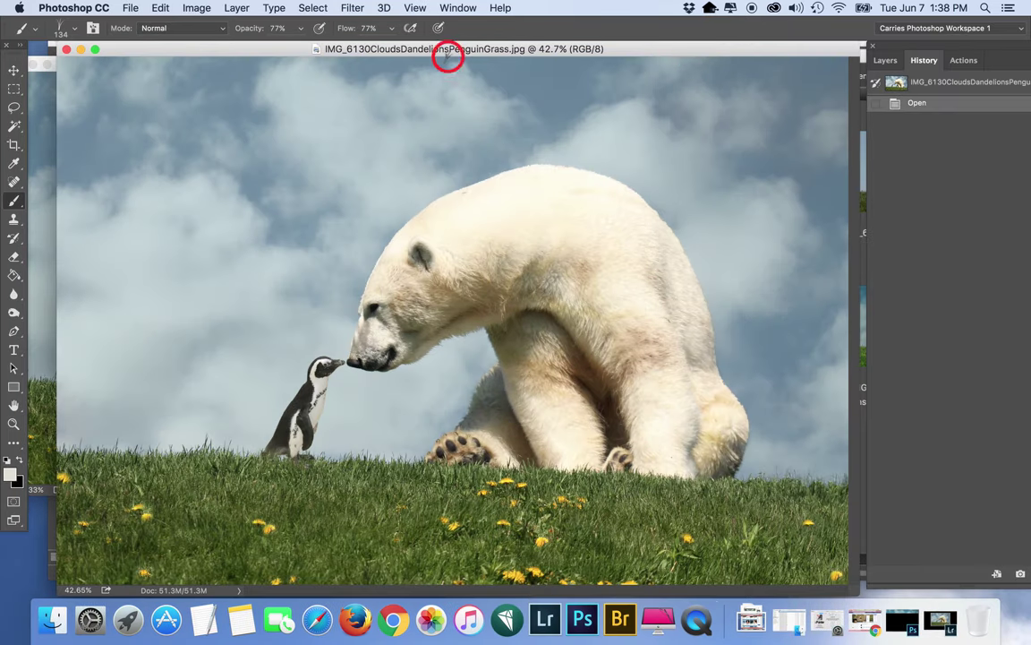
{"action": "left_click_drag", "start_coordinate": [161, 57], "coordinate": [410, 394]}
Move the exported -1.jpg copy from Bridge to the Trash
{"action": "left_click", "coordinate": [718, 253]}
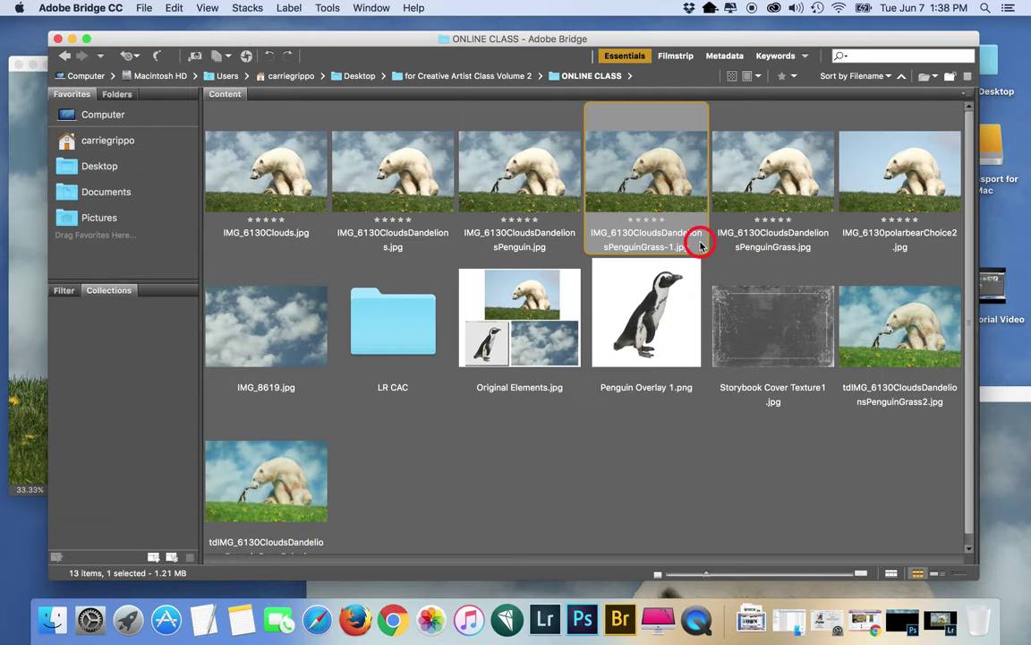
{"action": "left_click_drag", "start_coordinate": [1025, 634], "coordinate": [978, 620]}
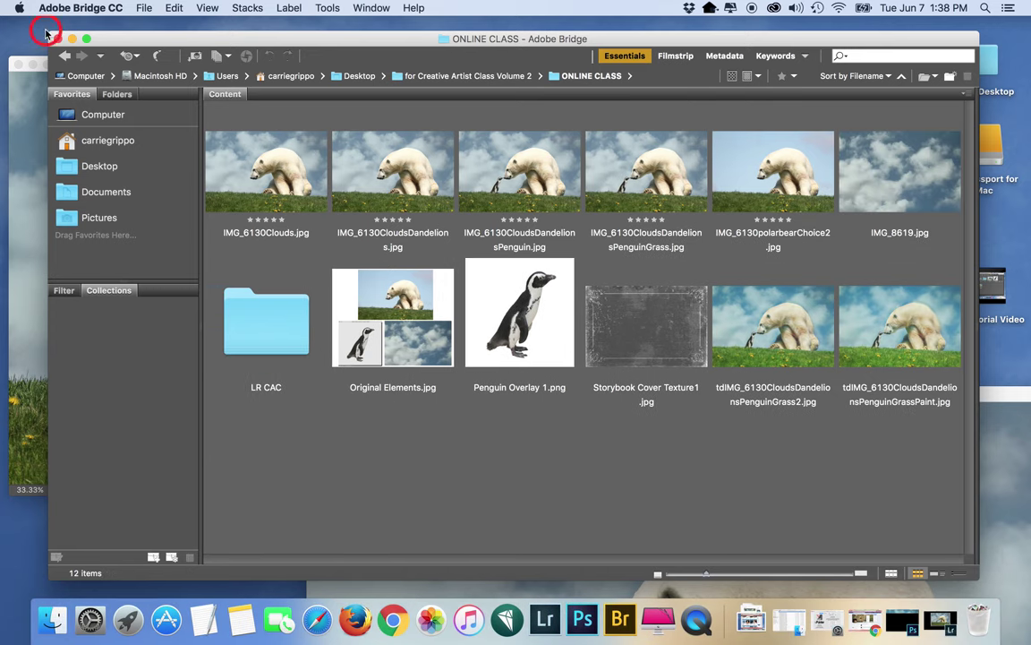
{"action": "left_click_drag", "start_coordinate": [143, 32], "coordinate": [414, 50]}
{"action": "left_click_drag", "start_coordinate": [265, 62], "coordinate": [389, 42]}
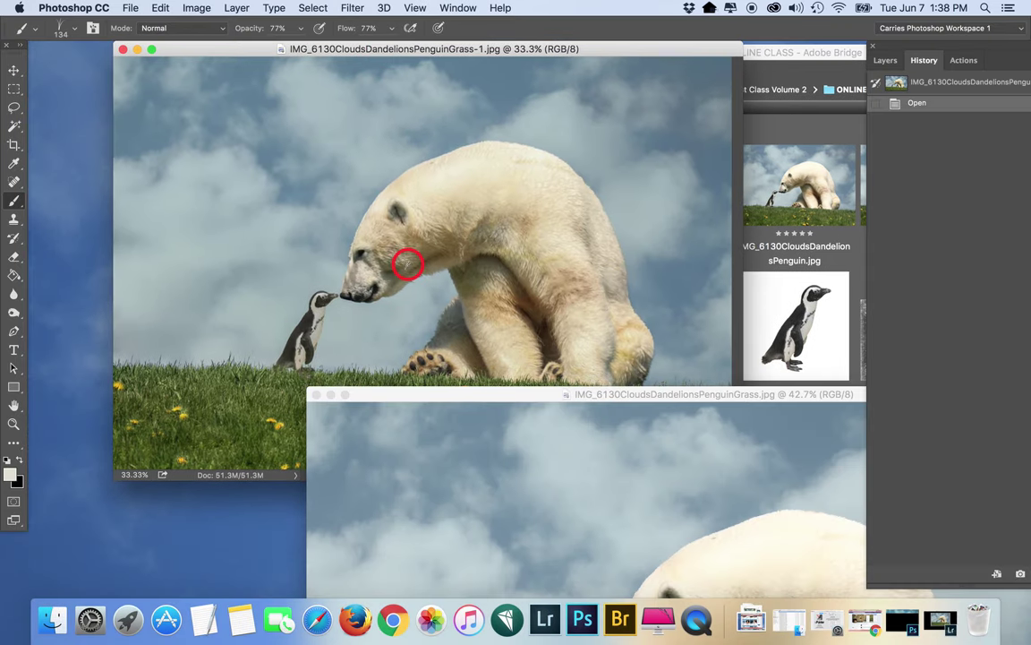
Save the composite as IMG_6130CloudsDandelionsPenguinGrassLR.jpg, replacing the -1 suffix with LR
{"action": "key", "text": "super+shift+s"}
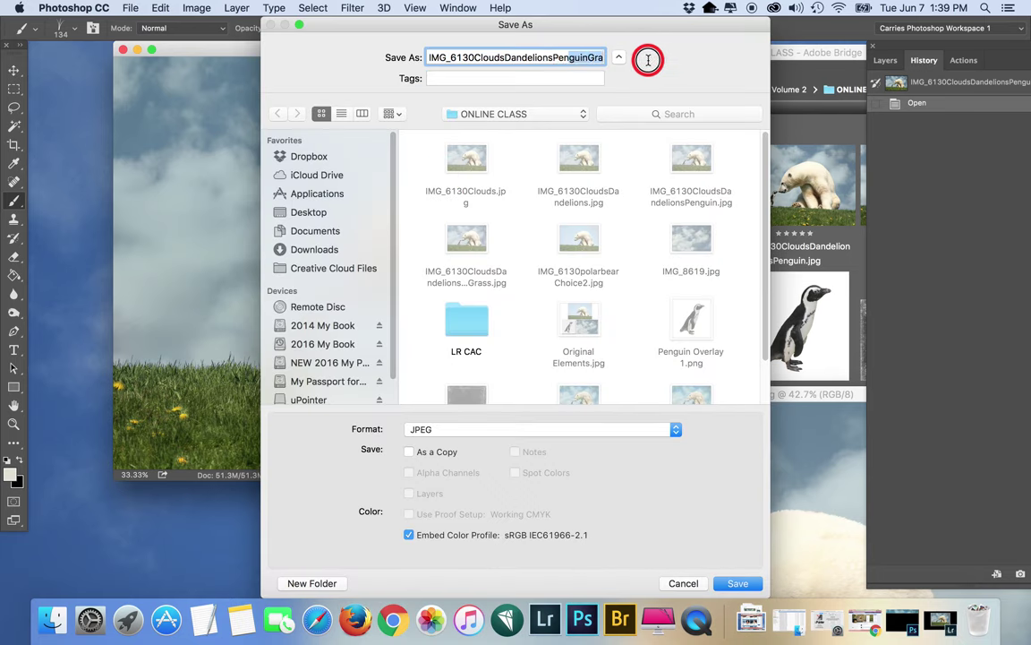
{"action": "left_click", "coordinate": [583, 57]}
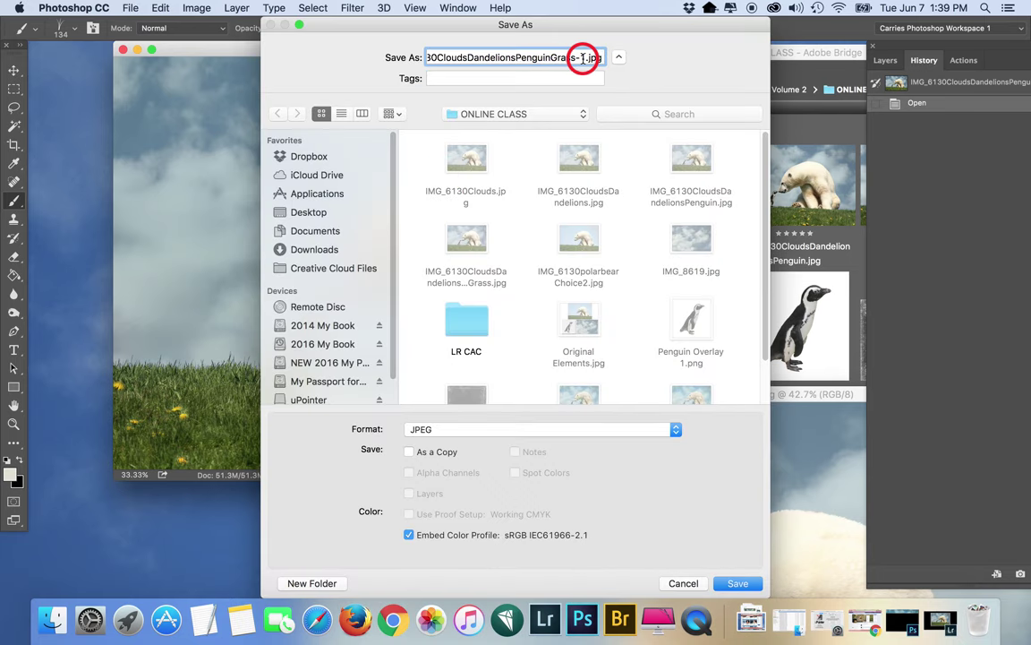
{"action": "key", "text": "BackSpace"}
{"action": "key", "text": "BackSpace"}
{"action": "type", "text": "LR"}
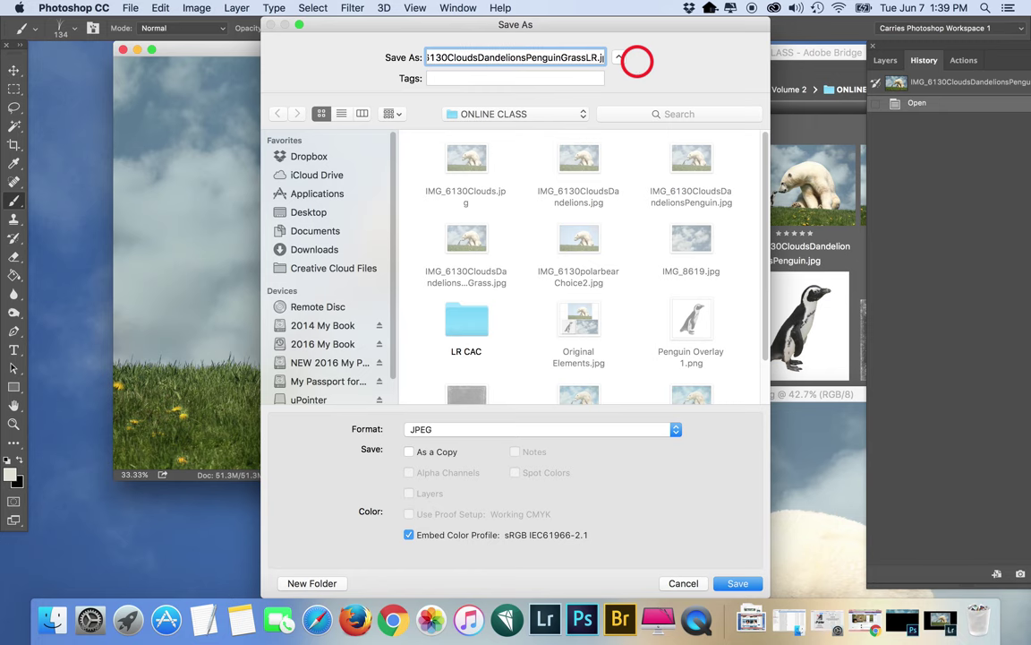
{"action": "key", "text": "Return"}
{"action": "key", "text": "Return"}
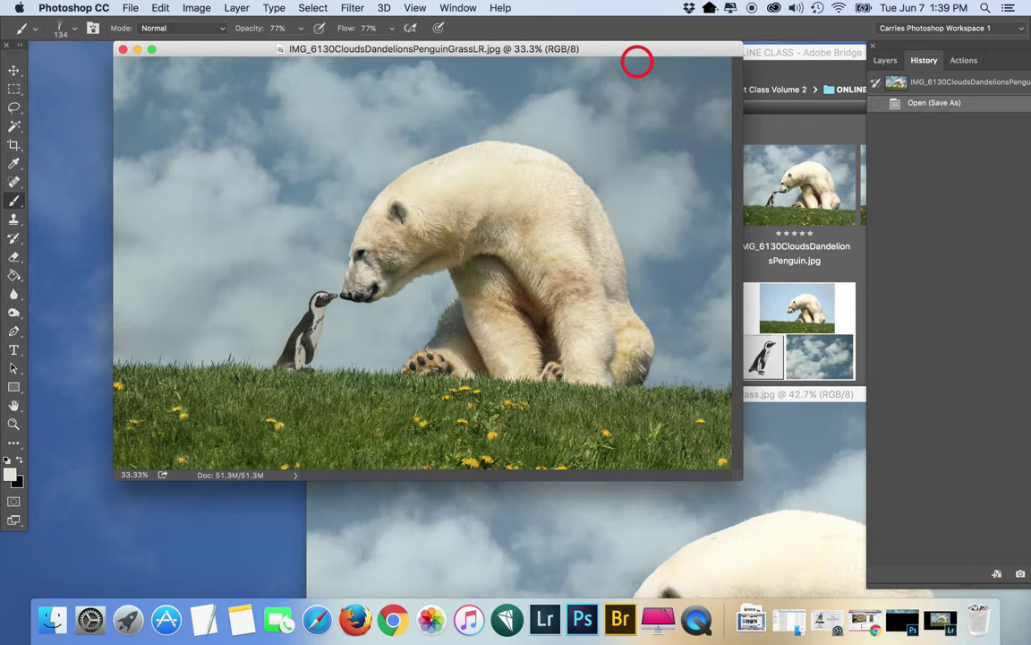
Compare the two composite windows at 33.3% zoom, then close both documents
{"action": "left_click_drag", "start_coordinate": [344, 48], "coordinate": [296, 52]}
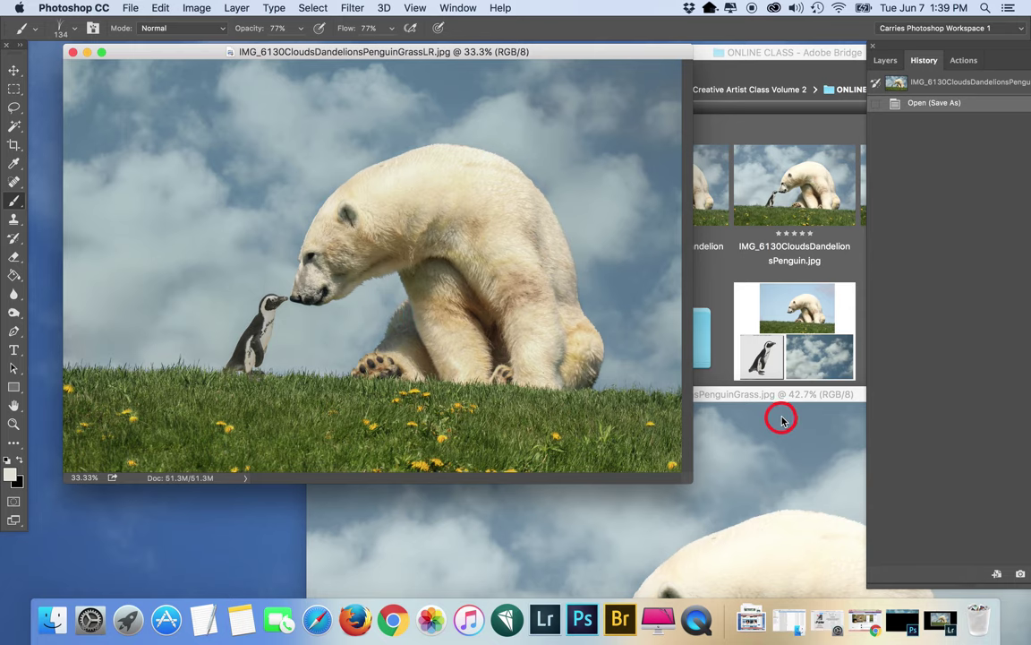
{"action": "left_click_drag", "start_coordinate": [786, 395], "coordinate": [460, 54]}
{"action": "key", "text": "super+minus"}
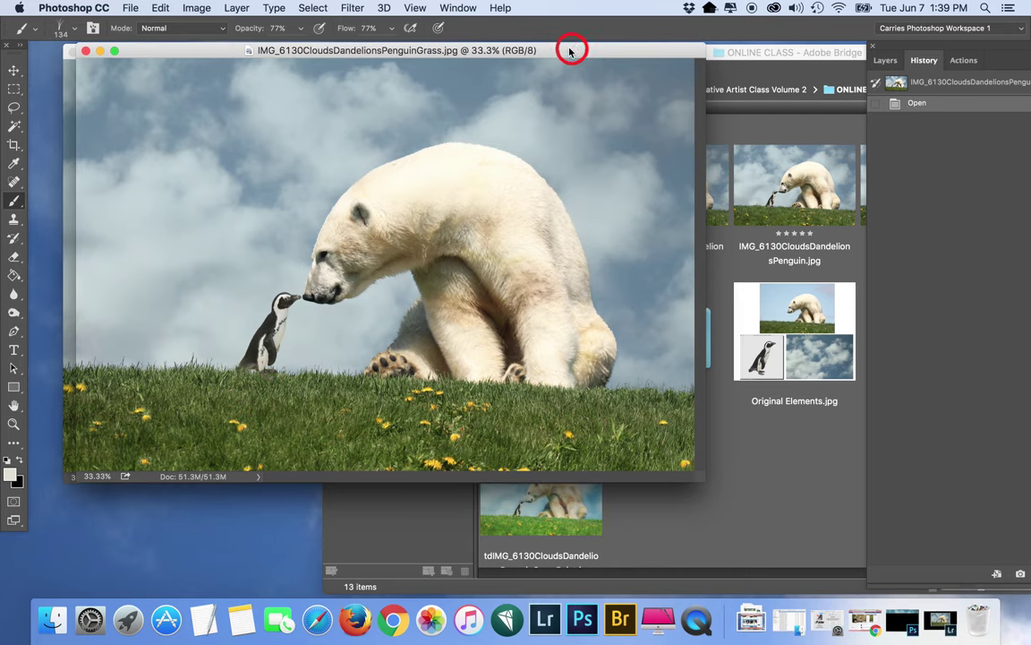
{"action": "left_click_drag", "start_coordinate": [548, 56], "coordinate": [622, 36]}
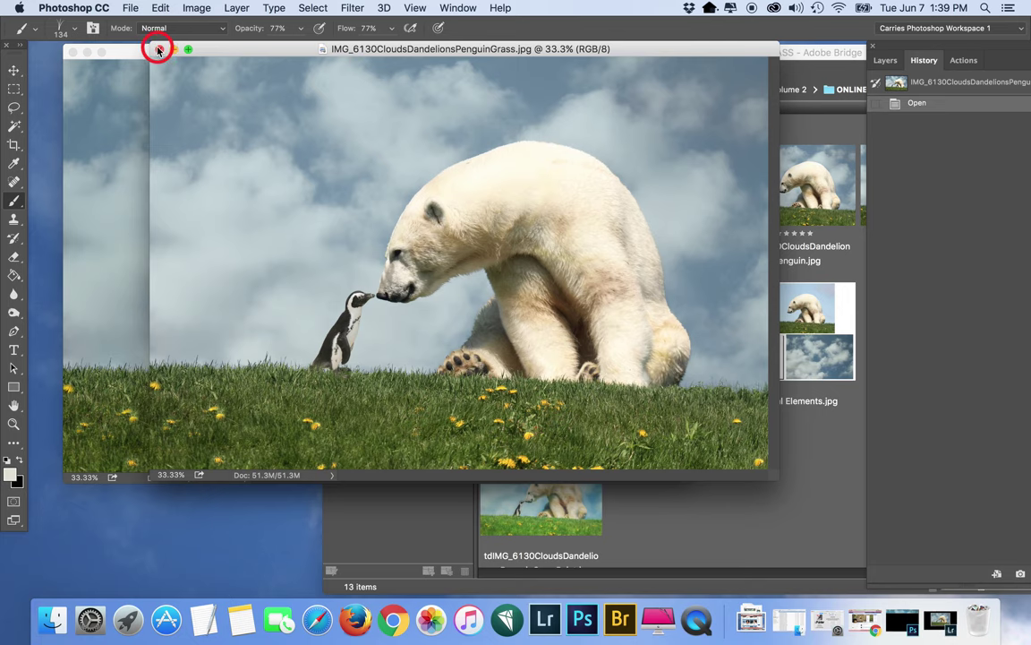
{"action": "left_click", "coordinate": [158, 49]}
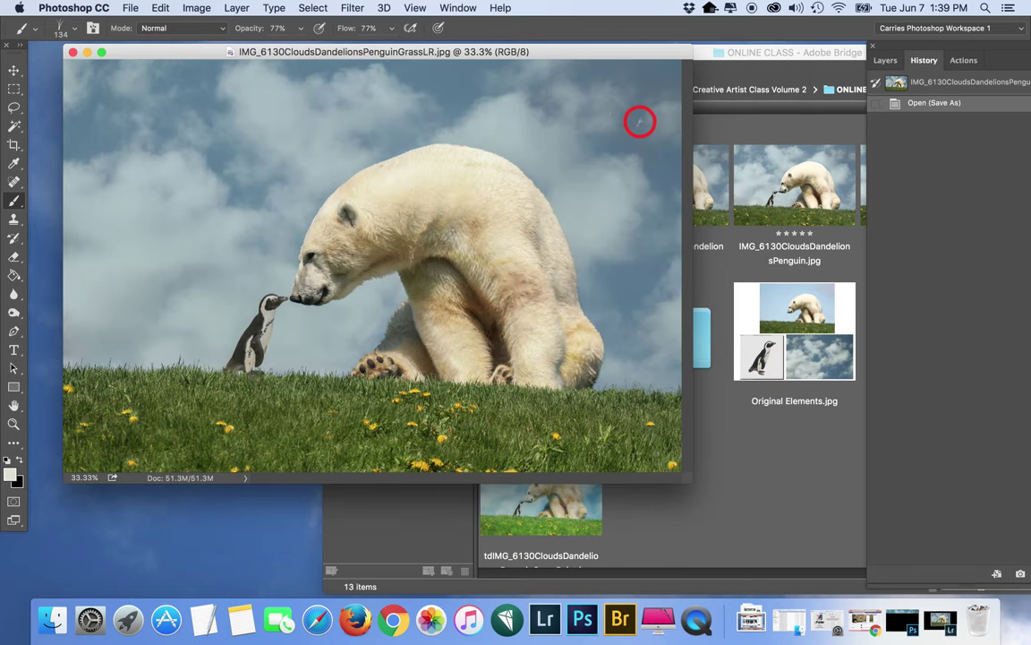
{"action": "left_click", "coordinate": [72, 52]}
Open IMG_6130CloudsDandelionsPenguinGrassLR.jpg from Bridge in Photoshop
{"action": "left_click", "coordinate": [747, 51]}
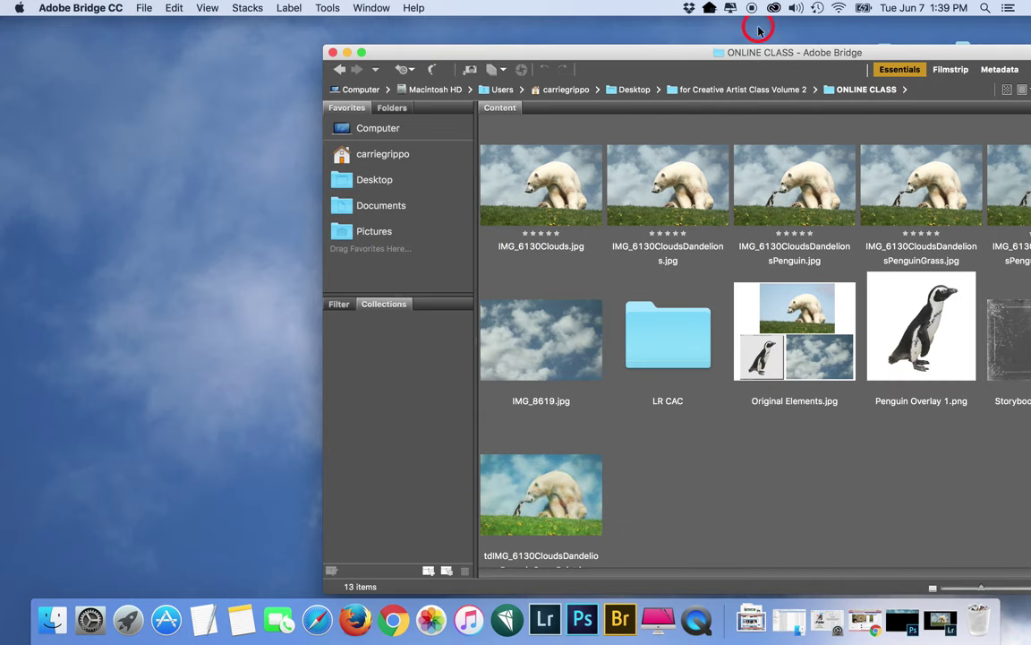
{"action": "left_click_drag", "start_coordinate": [748, 40], "coordinate": [426, 21]}
{"action": "left_click_drag", "start_coordinate": [667, 27], "coordinate": [448, 27]}
{"action": "left_click_drag", "start_coordinate": [698, 197], "coordinate": [573, 632]}
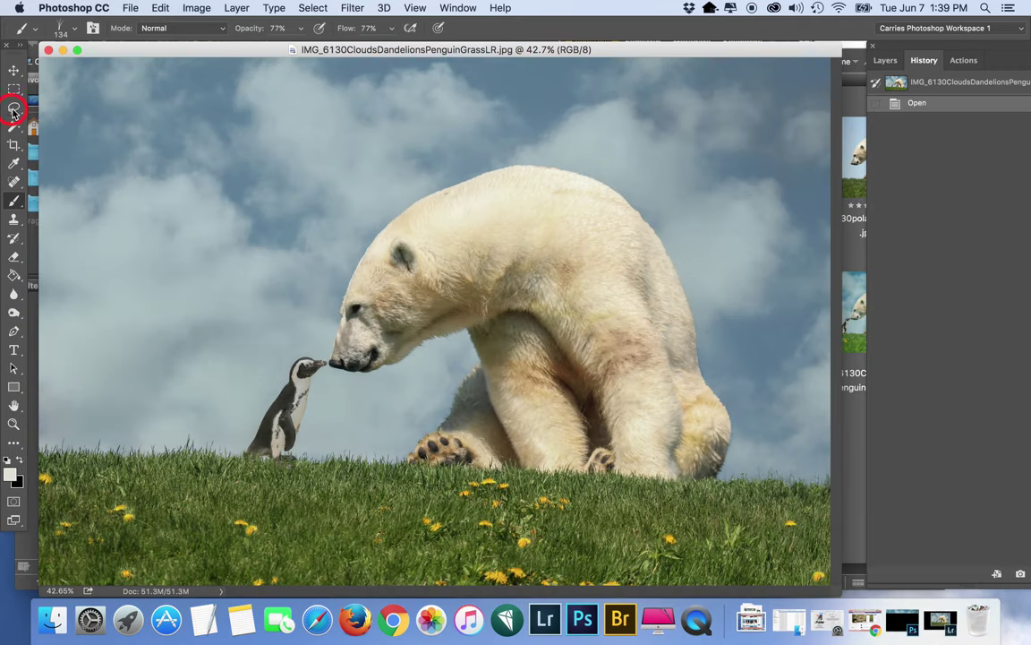
Select the Lasso tool, minimize Bridge, and move the image window back to the top
{"action": "left_click", "coordinate": [13, 110]}
{"action": "left_click_drag", "start_coordinate": [196, 53], "coordinate": [198, 53]}
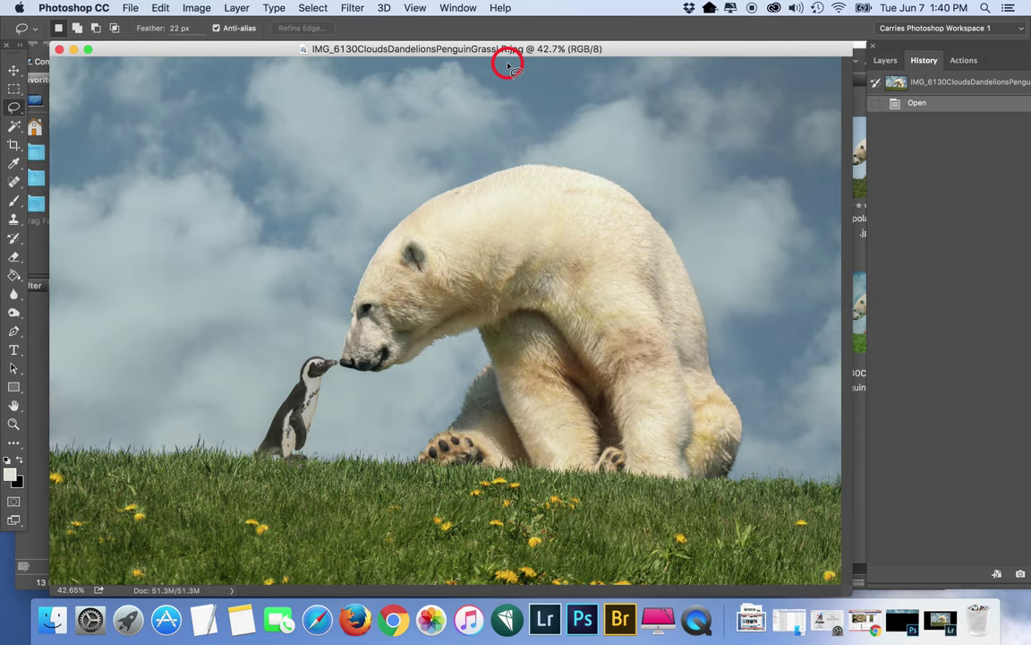
{"action": "left_click_drag", "start_coordinate": [674, 51], "coordinate": [697, 166]}
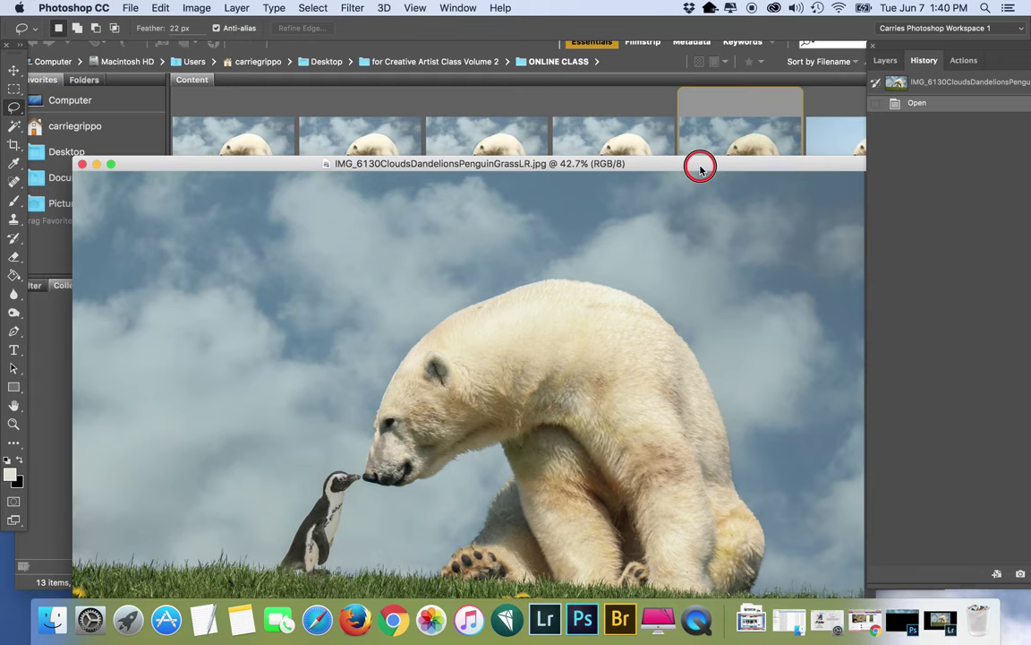
{"action": "left_click", "coordinate": [681, 101]}
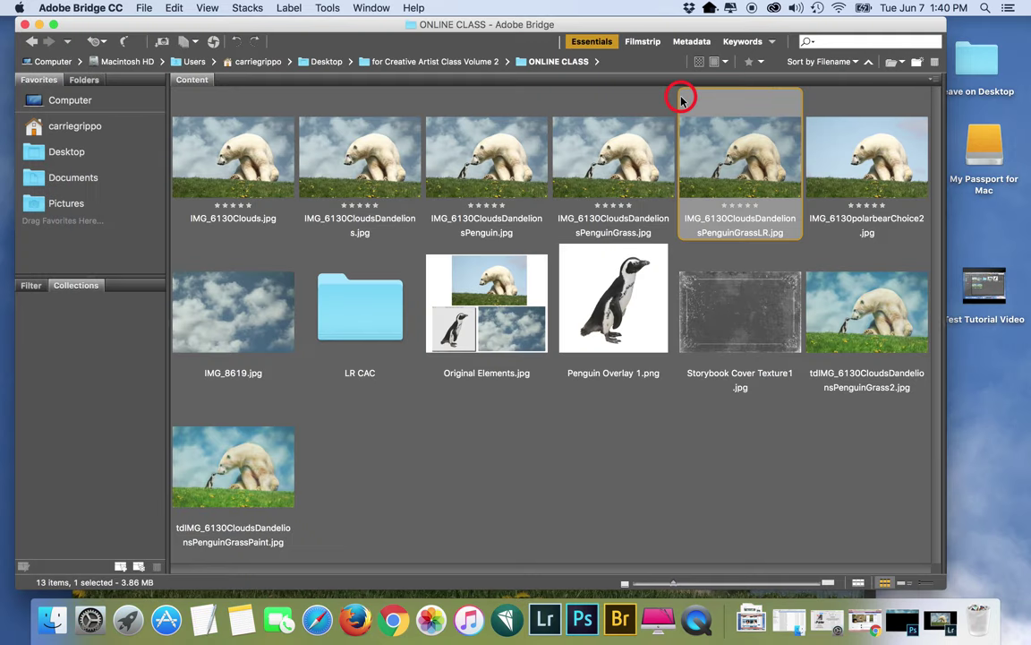
{"action": "left_click", "coordinate": [38, 24]}
{"action": "left_click_drag", "start_coordinate": [403, 161], "coordinate": [391, 23]}
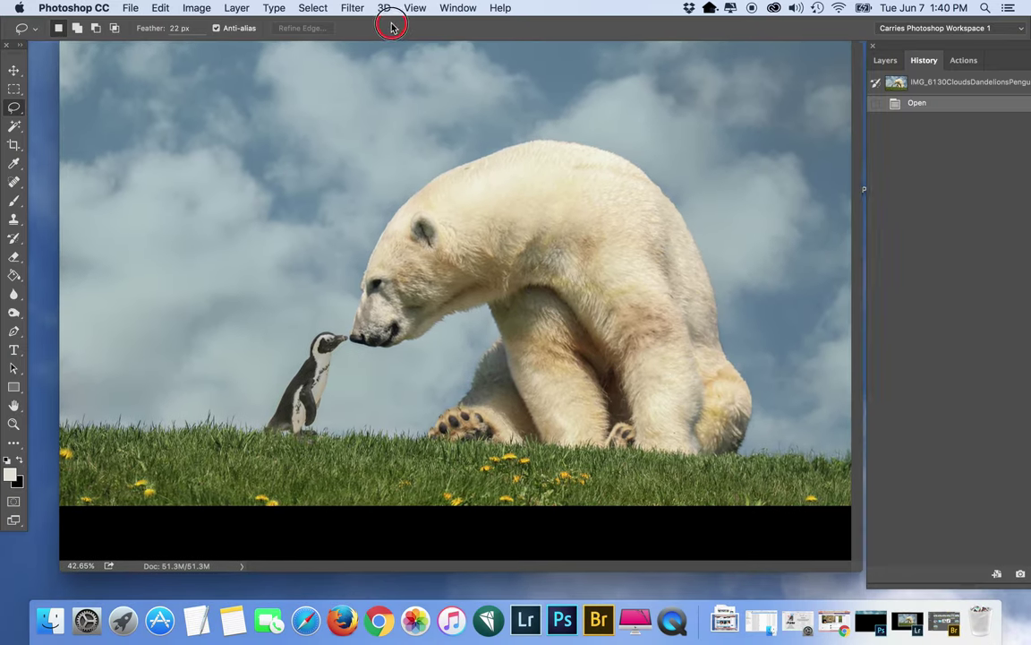
{"action": "left_click", "coordinate": [964, 60]}
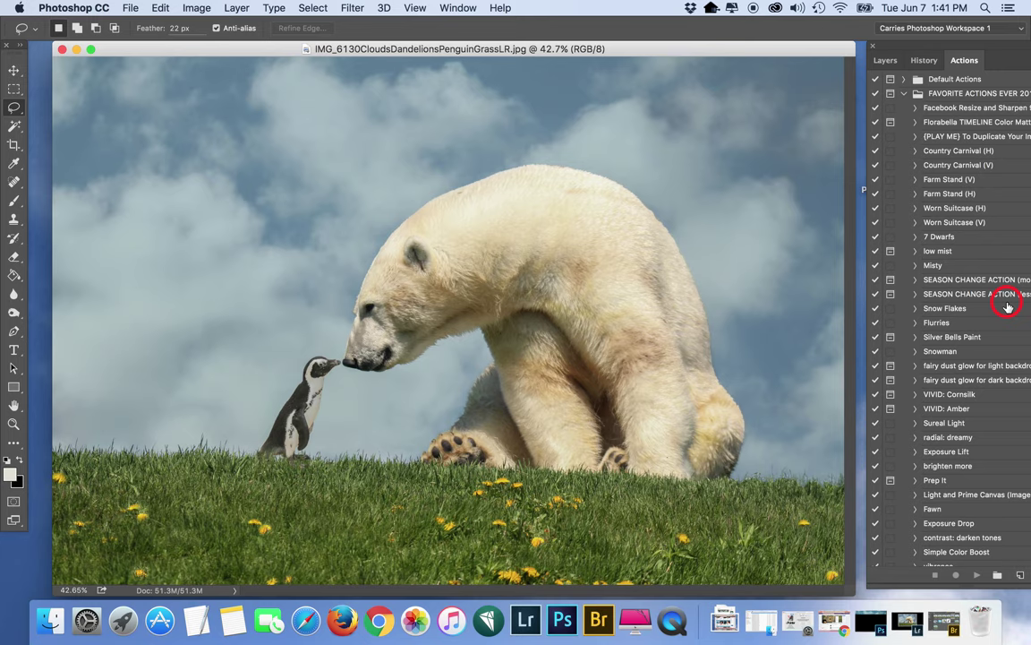
Open Happily, highlight save LR, Imagination Color Base, maple landing and positive plus from LR CAC in Photoshop
{"action": "double_click", "coordinate": [119, 48]}
{"action": "left_click", "coordinate": [124, 50]}
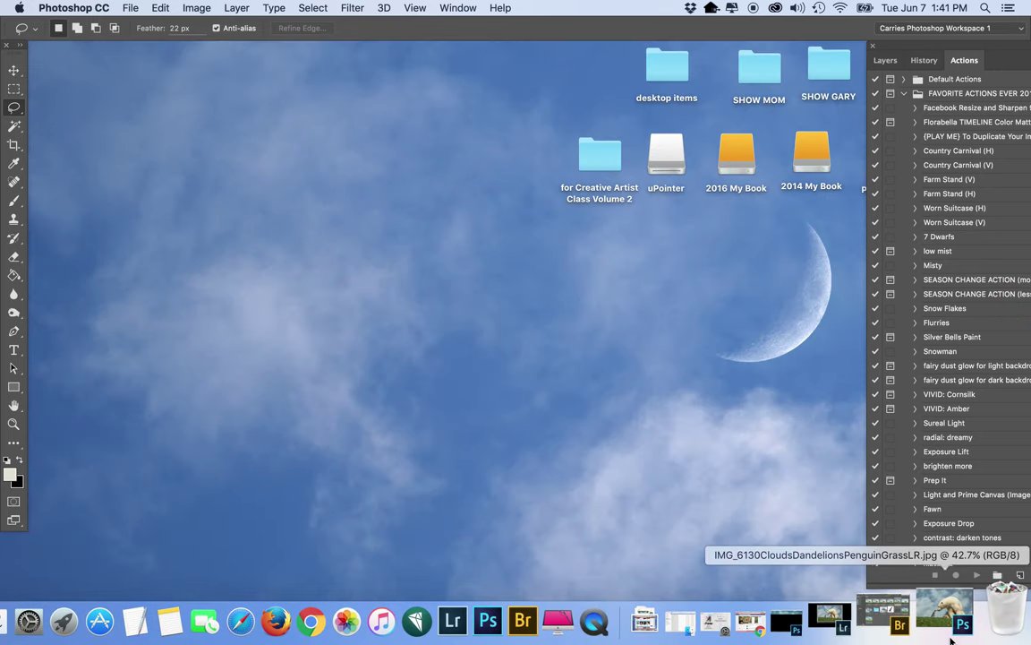
{"action": "left_click", "coordinate": [912, 631]}
{"action": "left_click", "coordinate": [363, 322]}
{"action": "double_click", "coordinate": [362, 322]}
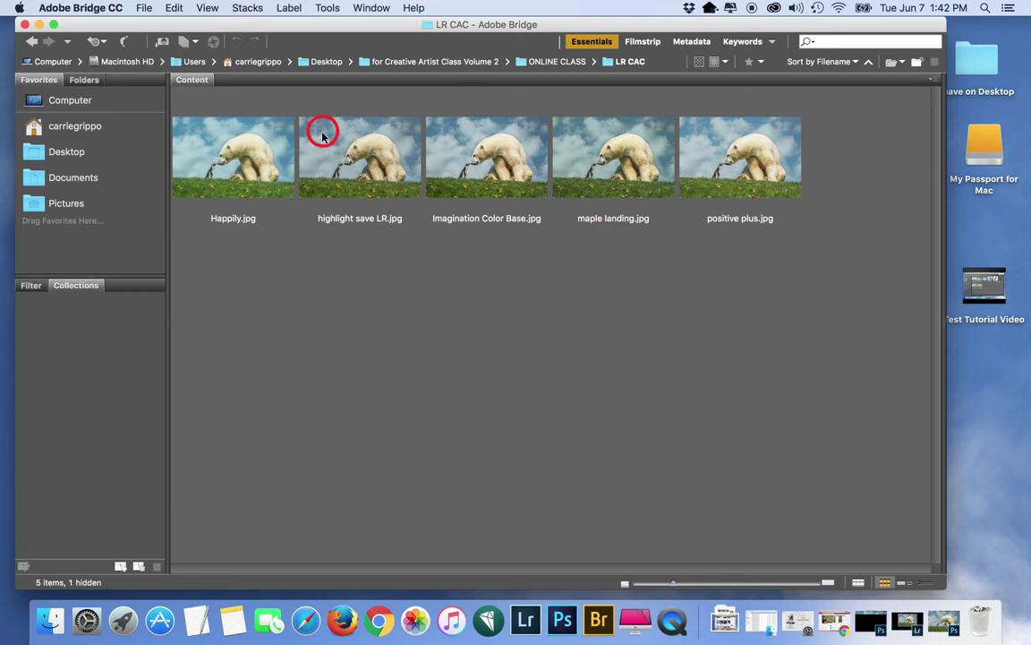
{"action": "key", "text": "super+a"}
{"action": "left_click_drag", "start_coordinate": [260, 158], "coordinate": [574, 618]}
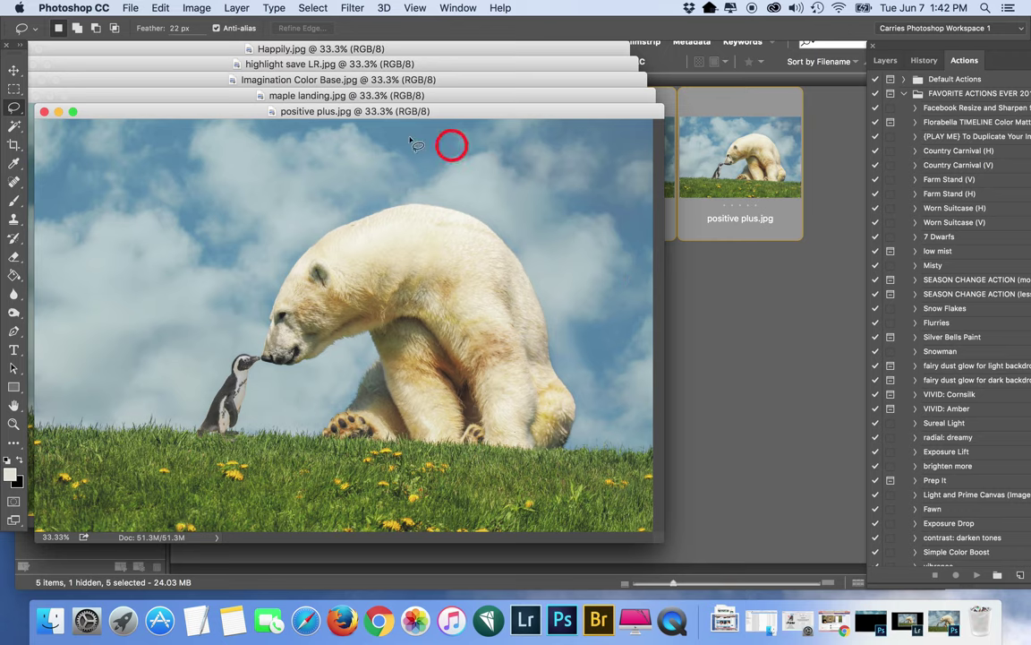
Float Happily.jpg and positive plus.jpg in separate windows side by side
{"action": "left_click_drag", "start_coordinate": [302, 53], "coordinate": [552, 121]}
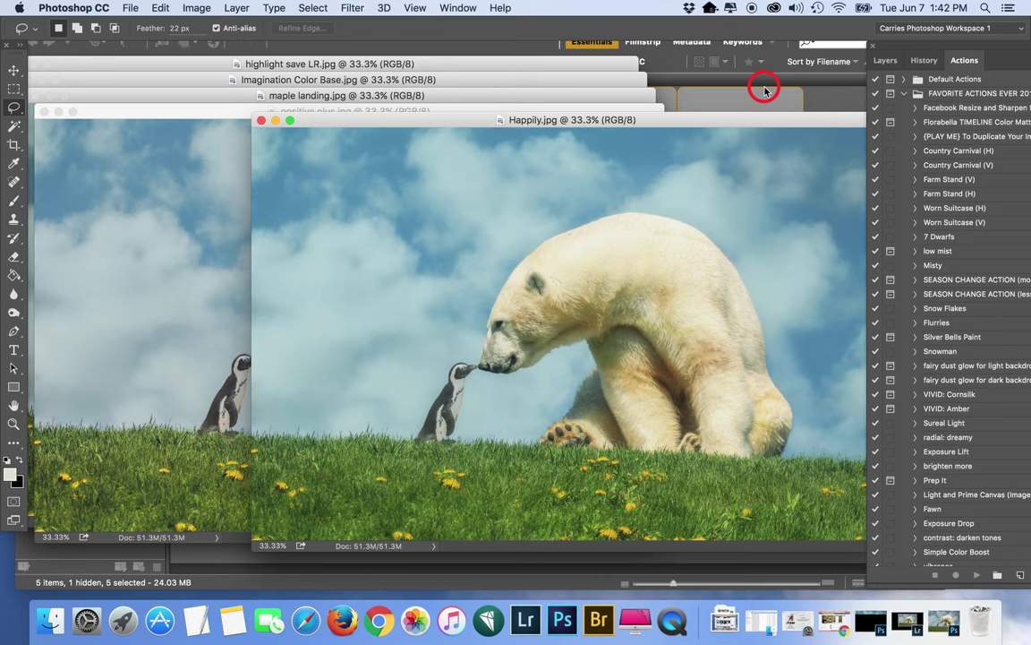
{"action": "left_click_drag", "start_coordinate": [448, 116], "coordinate": [469, 106]}
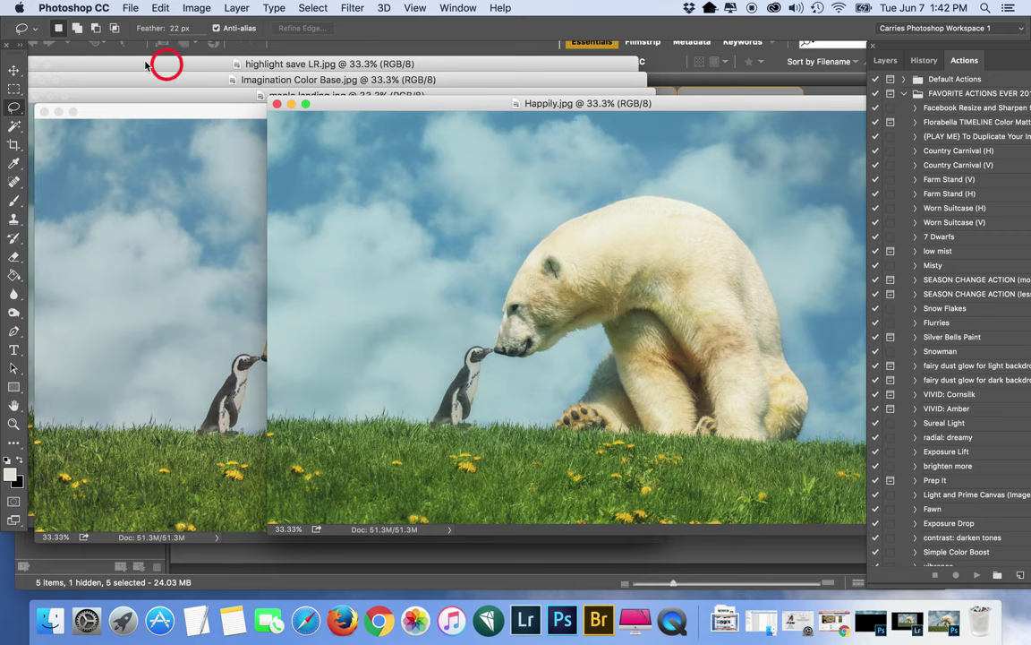
{"action": "left_click", "coordinate": [192, 114]}
{"action": "left_click_drag", "start_coordinate": [192, 113], "coordinate": [247, 116]}
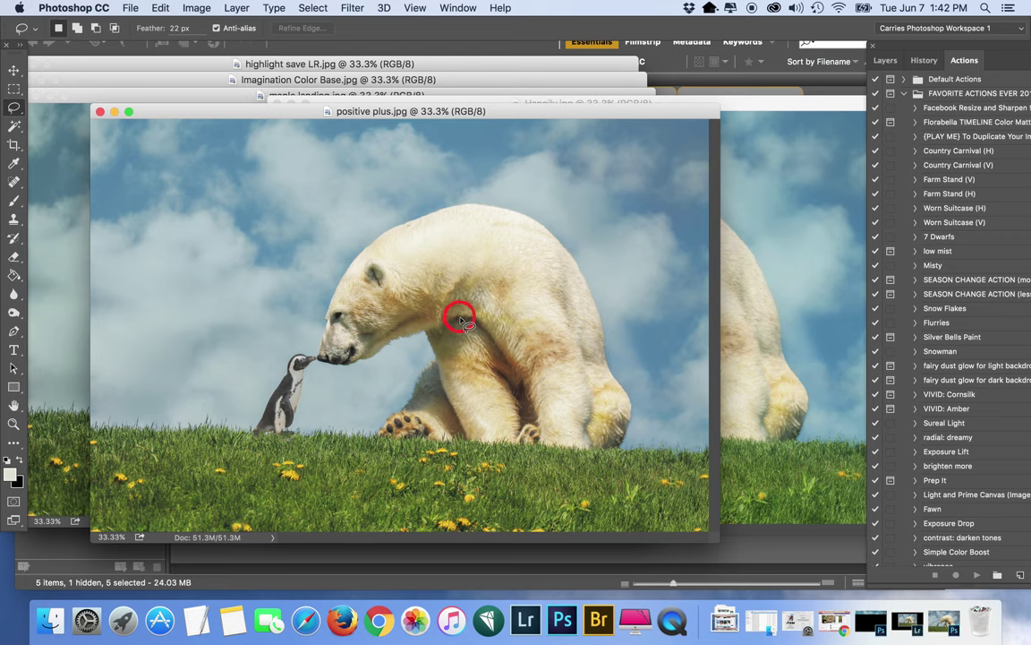
Select all of Happily.jpg and copy it, then bring positive plus.jpg forward
{"action": "left_click", "coordinate": [788, 265]}
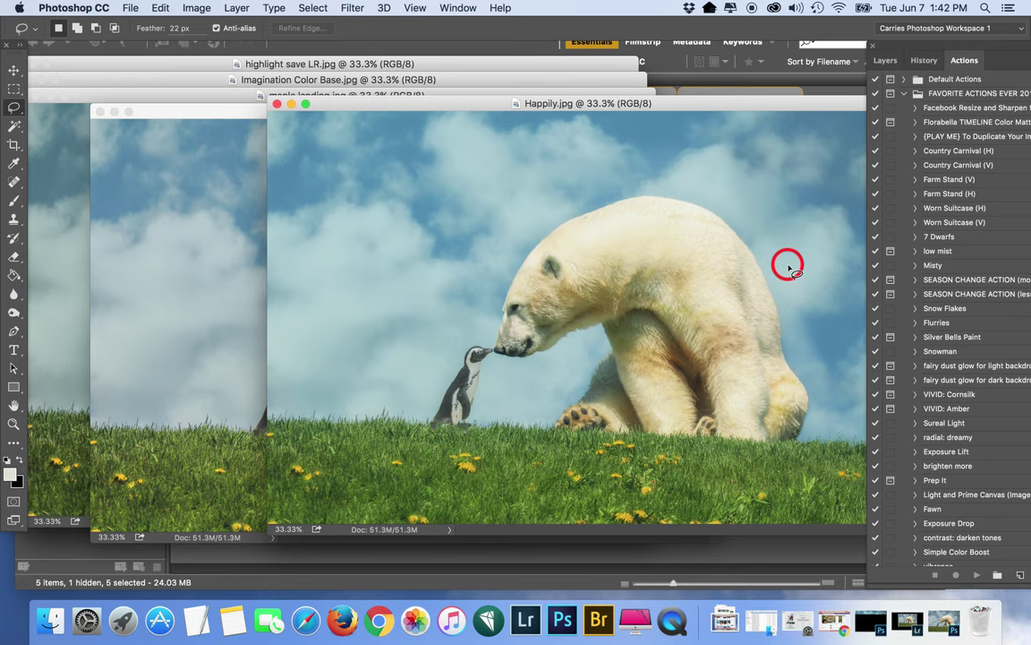
{"action": "key", "text": "super+a"}
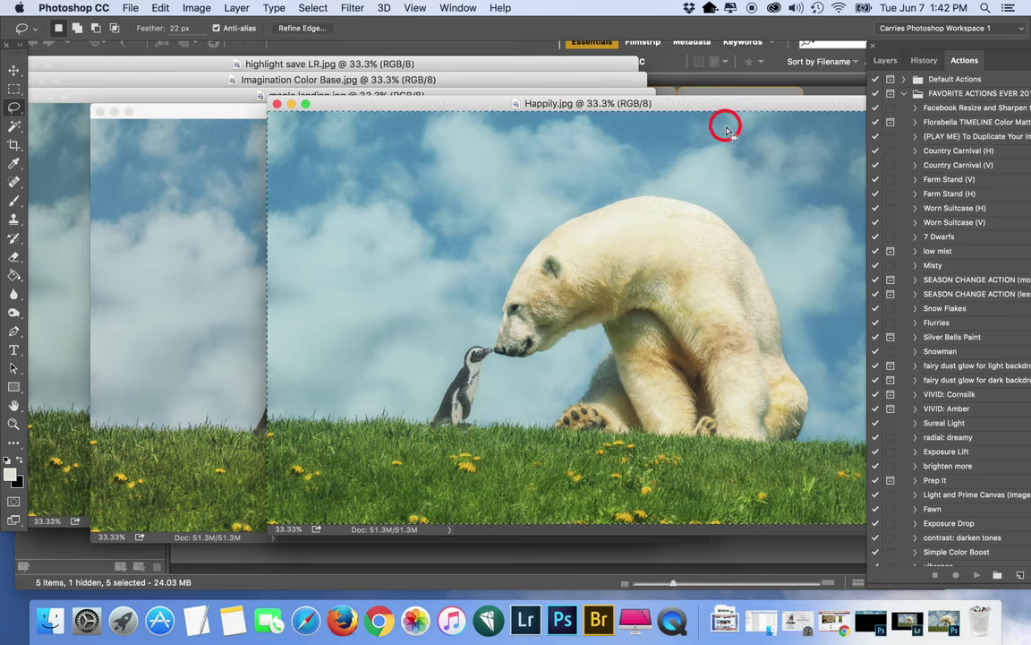
{"action": "key", "text": "super+c"}
{"action": "left_click", "coordinate": [229, 113]}
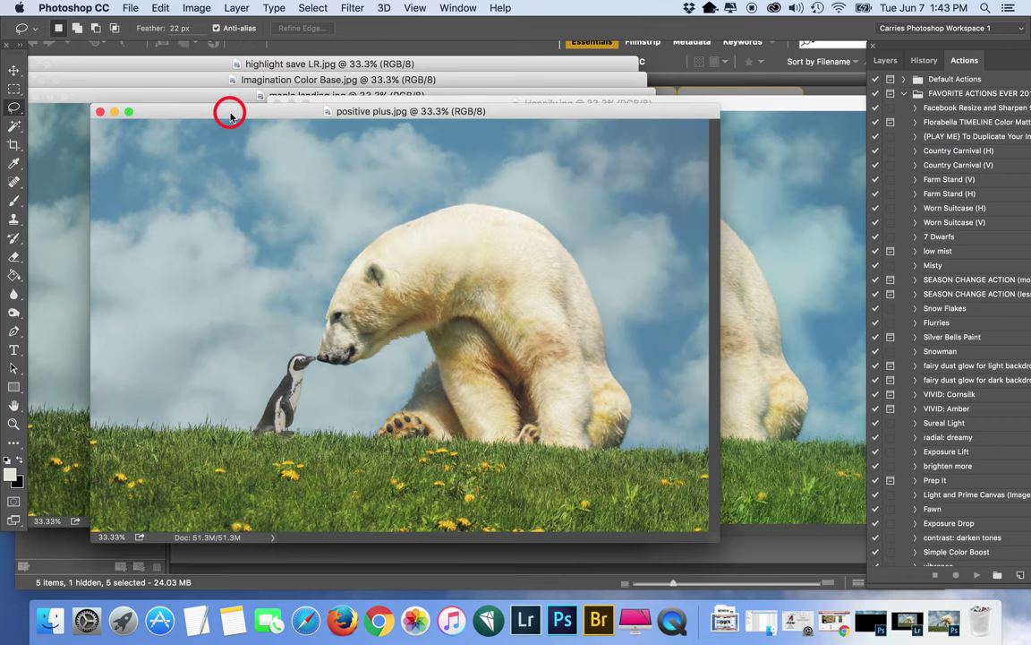
Paste Happily.jpg into positive plus.jpg as Layer 1 and close Happily.jpg
{"action": "key", "text": "super+v"}
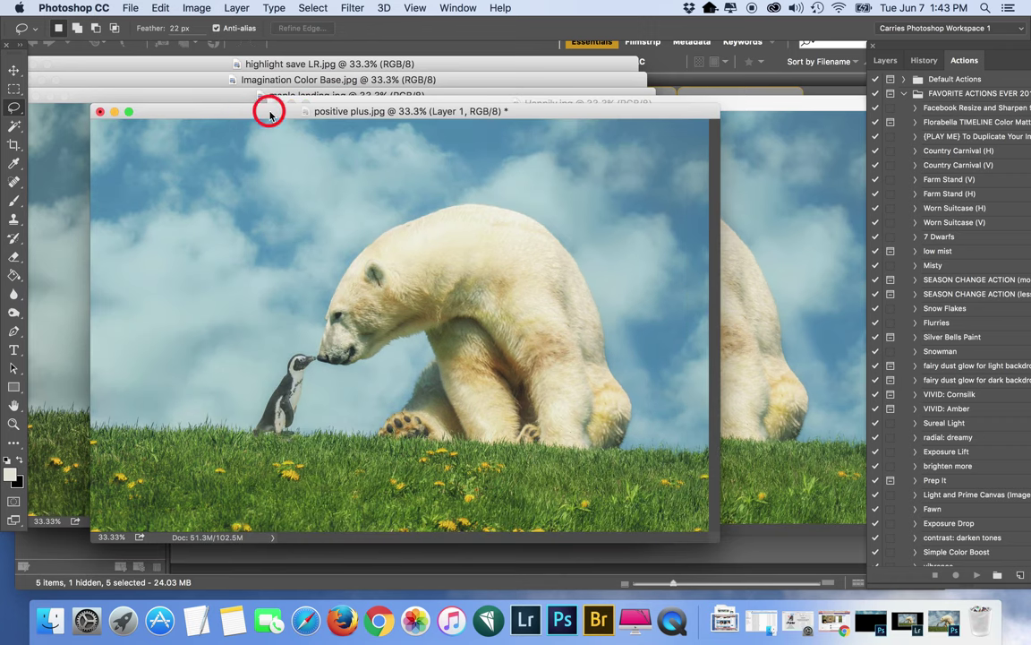
{"action": "left_click", "coordinate": [767, 110]}
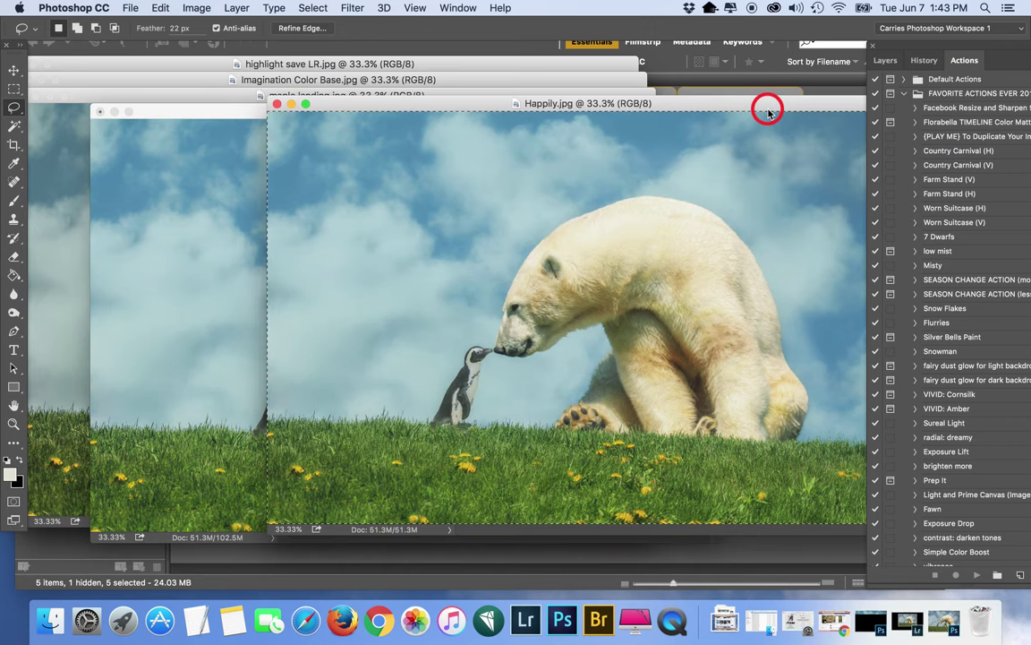
{"action": "left_click", "coordinate": [276, 104]}
{"action": "left_click_drag", "start_coordinate": [269, 113], "coordinate": [343, 85]}
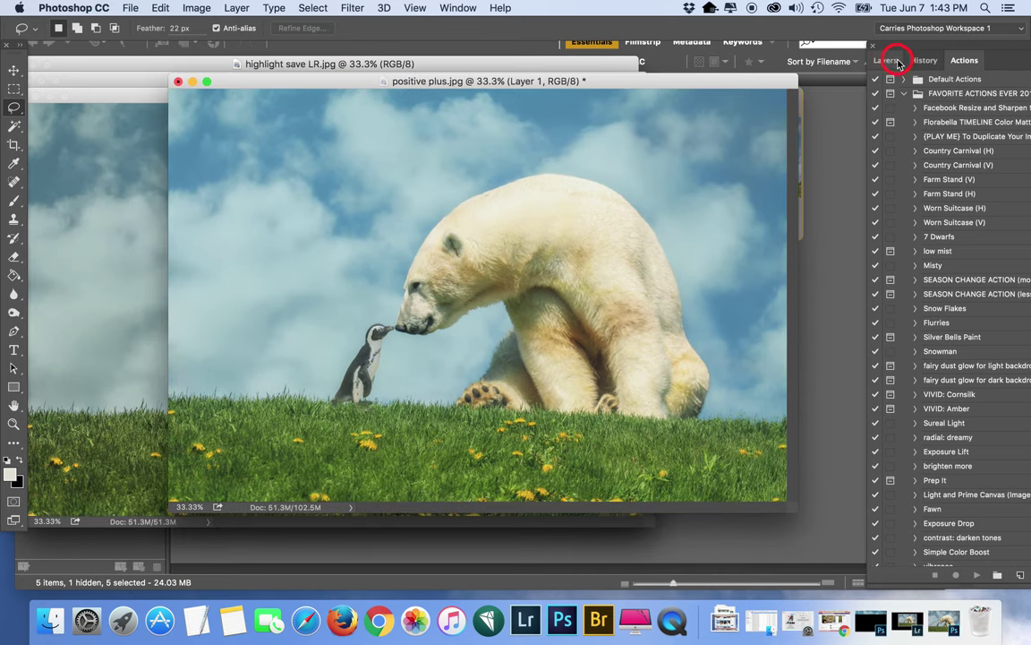
Set Layer 1's opacity to 50%, toggling its visibility to compare before and after
{"action": "left_click", "coordinate": [887, 60]}
{"action": "left_click", "coordinate": [1009, 101]}
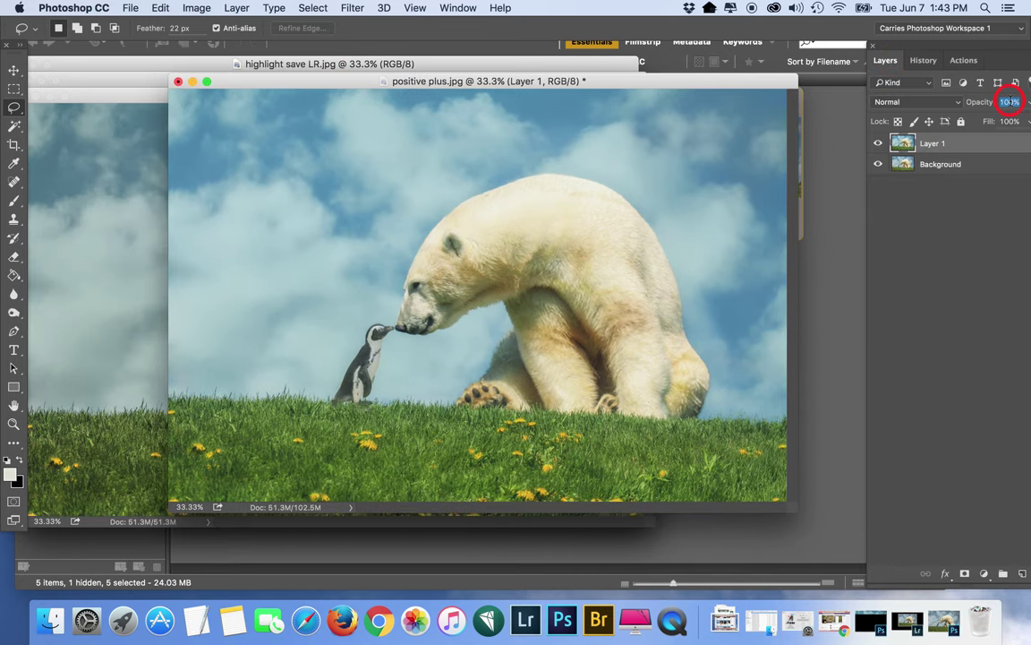
{"action": "type", "text": "50"}
{"action": "left_click", "coordinate": [887, 108]}
{"action": "left_click", "coordinate": [900, 102]}
{"action": "left_click", "coordinate": [880, 144]}
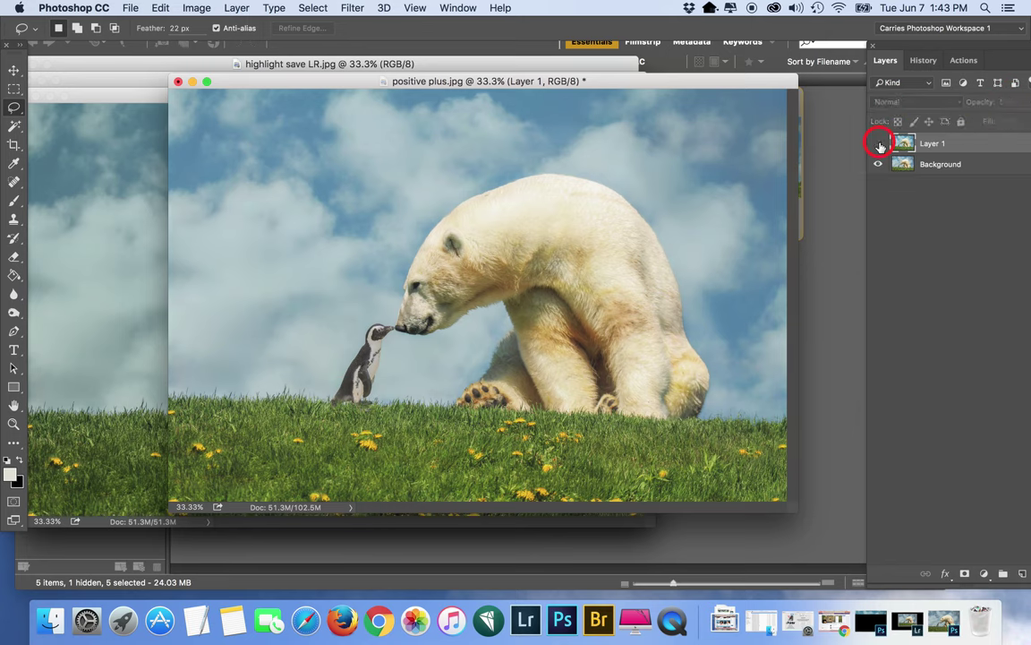
{"action": "left_click", "coordinate": [879, 144]}
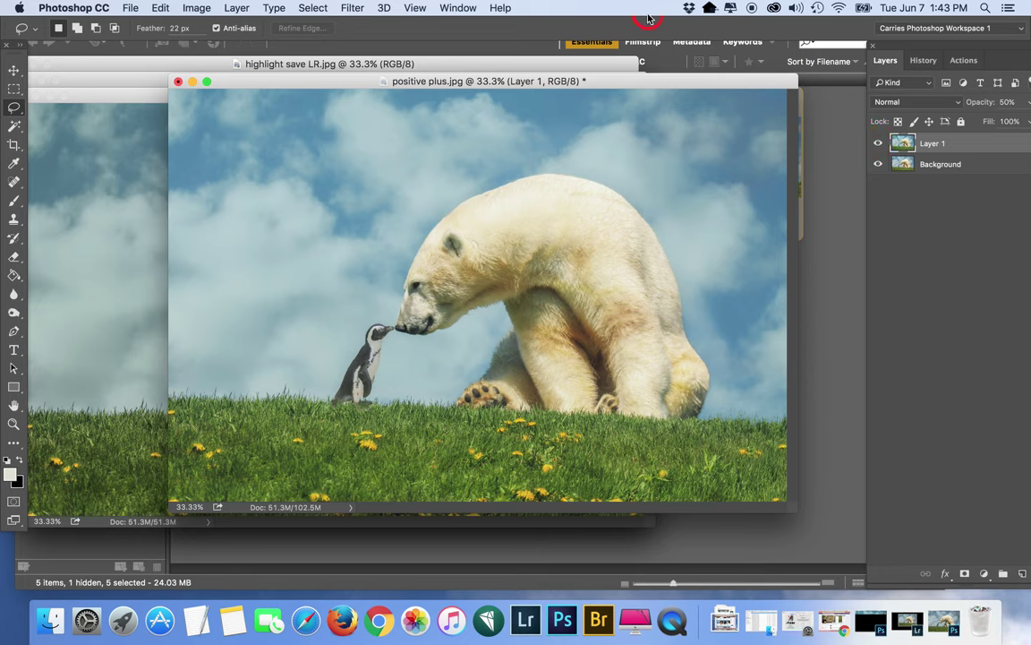
Flatten positive plus.jpg into a single Background layer
{"action": "left_click", "coordinate": [236, 7]}
{"action": "left_click", "coordinate": [344, 550]}
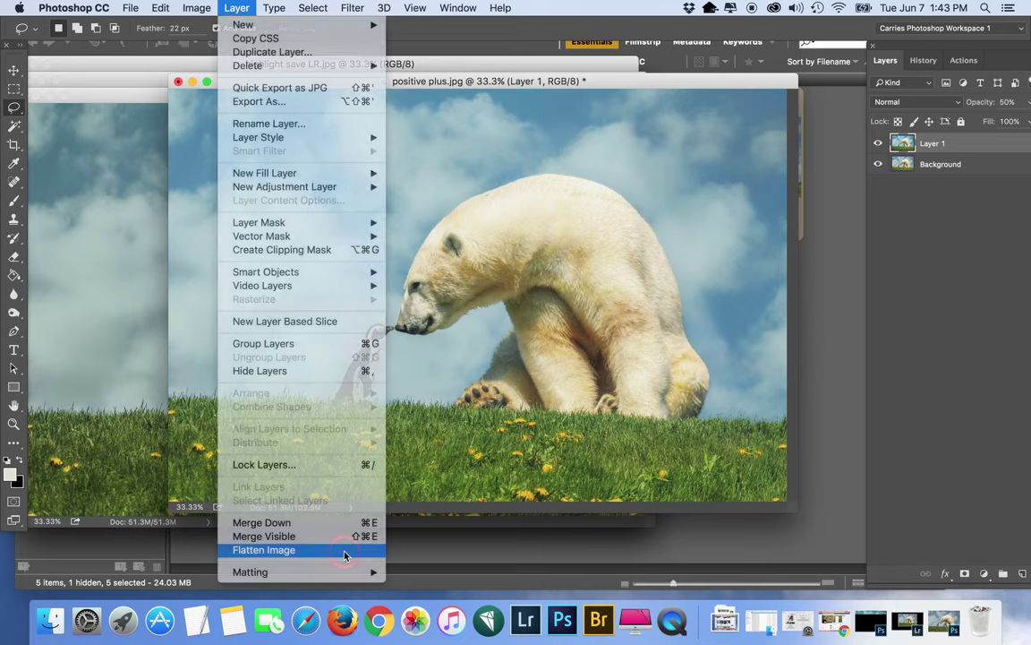
{"action": "left_click", "coordinate": [465, 202]}
{"action": "left_click_drag", "start_coordinate": [319, 72], "coordinate": [564, 88]}
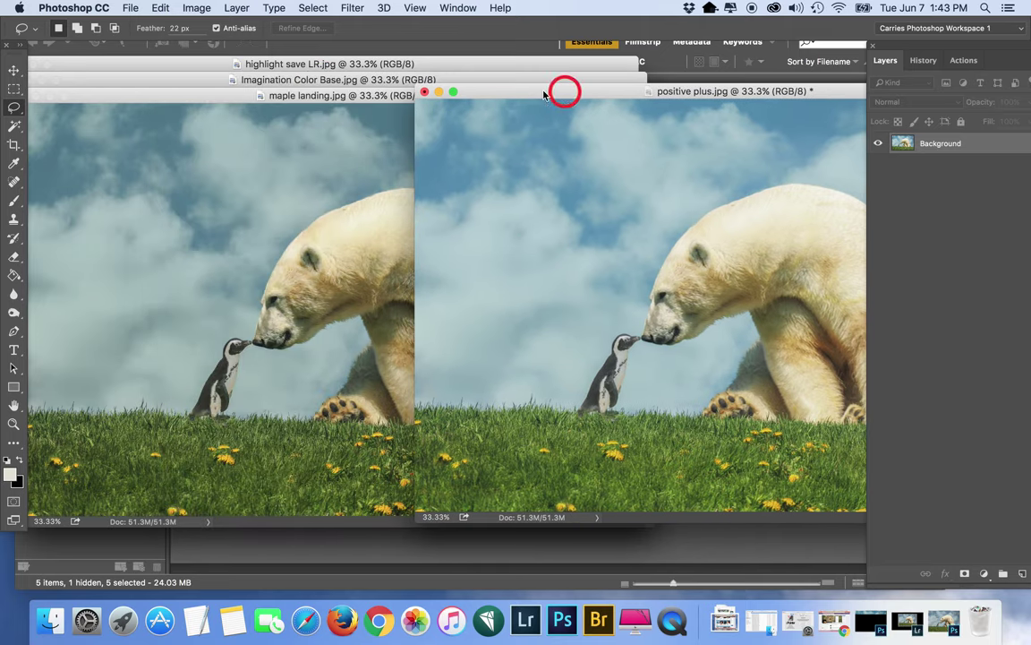
Paste the copied image into maple landing as Layer 1 at 50% opacity, comparing visibility
{"action": "left_click_drag", "start_coordinate": [271, 96], "coordinate": [317, 97]}
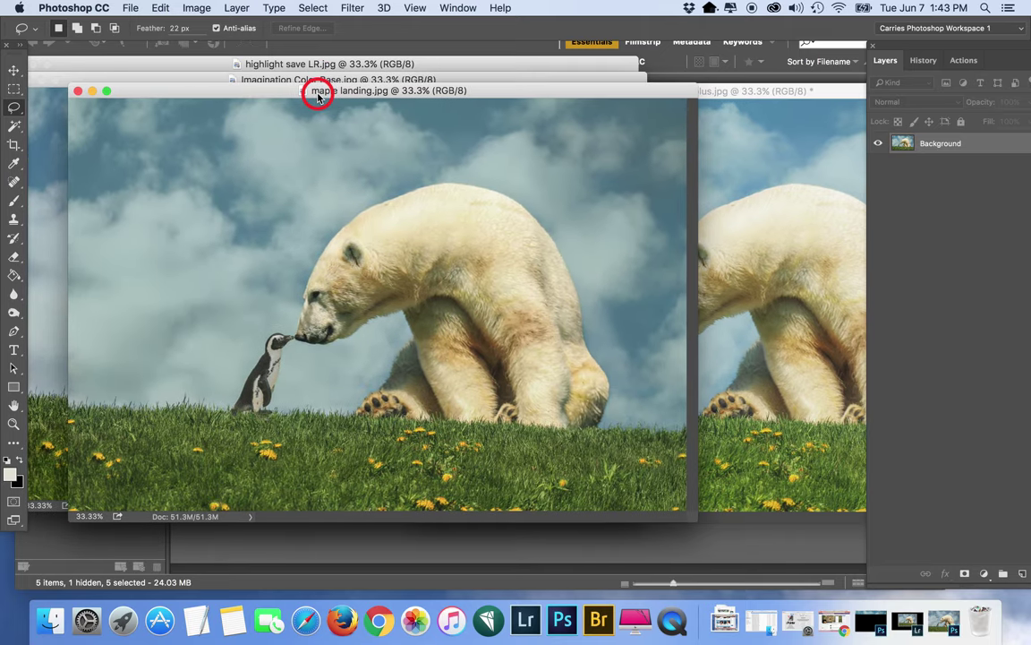
{"action": "left_click_drag", "start_coordinate": [764, 91], "coordinate": [717, 95]}
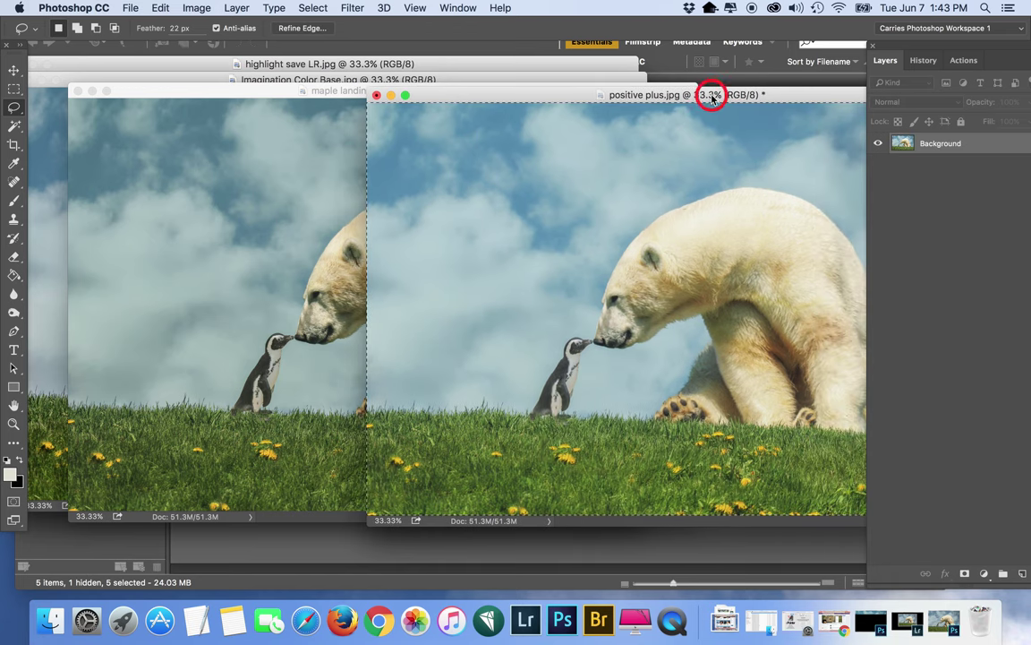
{"action": "left_click", "coordinate": [264, 91]}
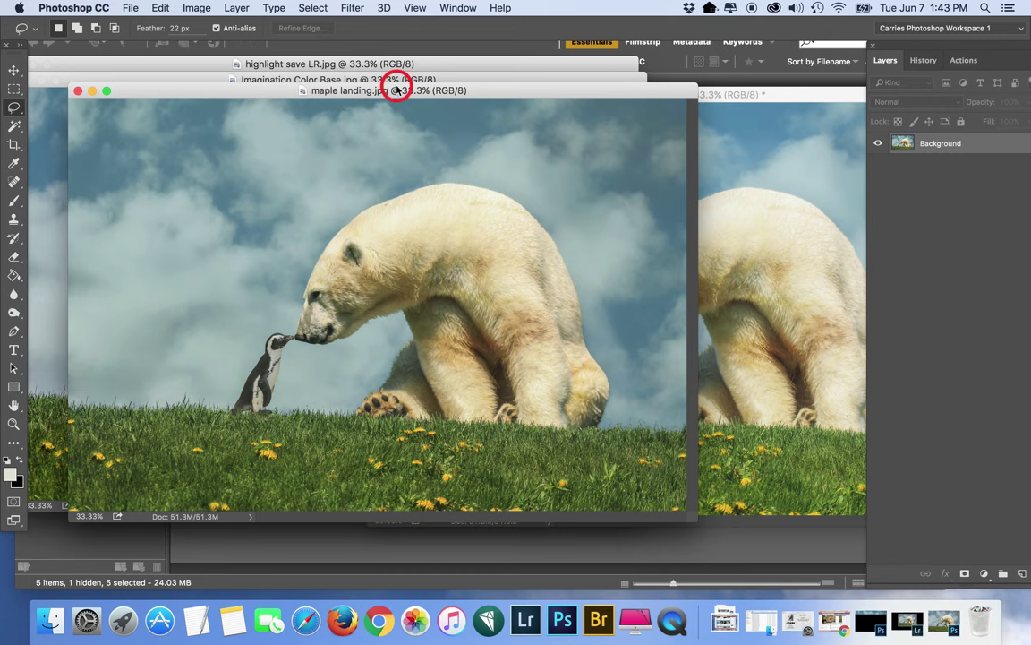
{"action": "key", "text": "super+j"}
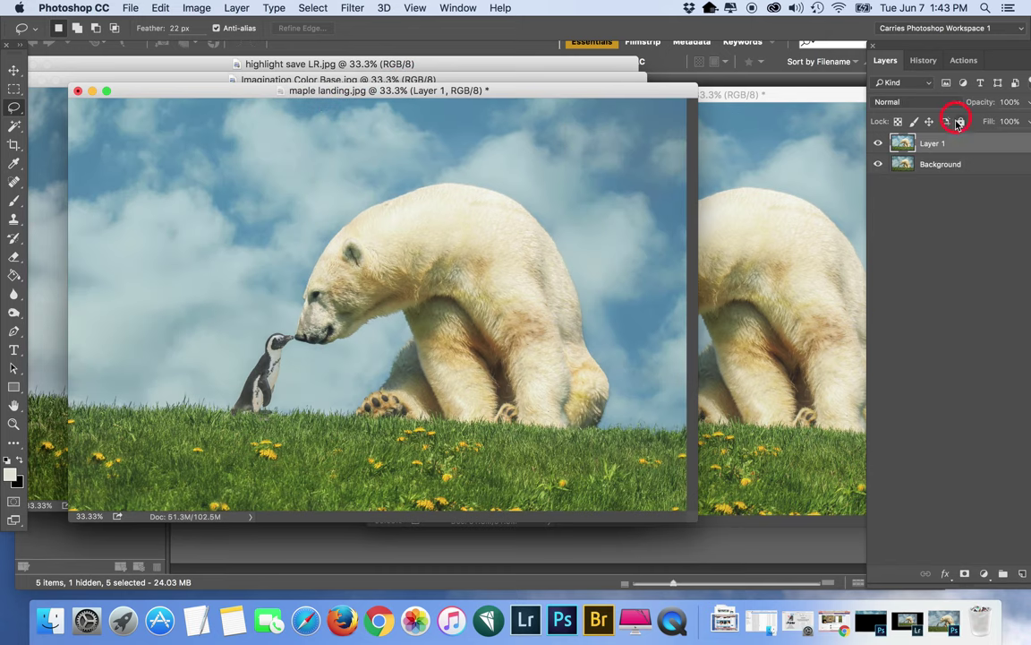
{"action": "left_click", "coordinate": [1009, 102]}
{"action": "type", "text": "50"}
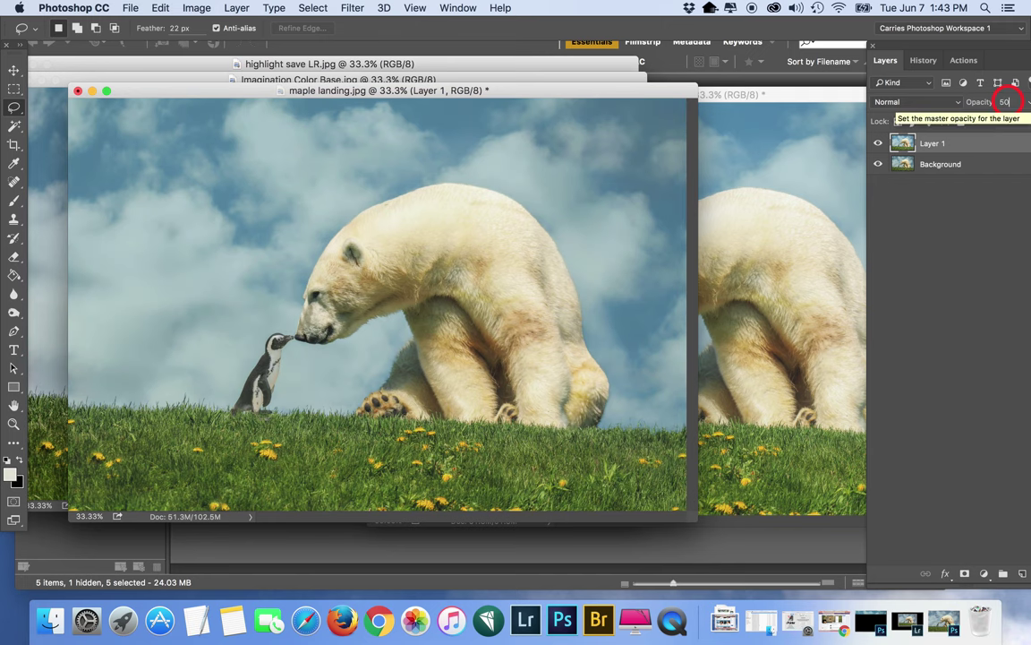
{"action": "left_click", "coordinate": [878, 143]}
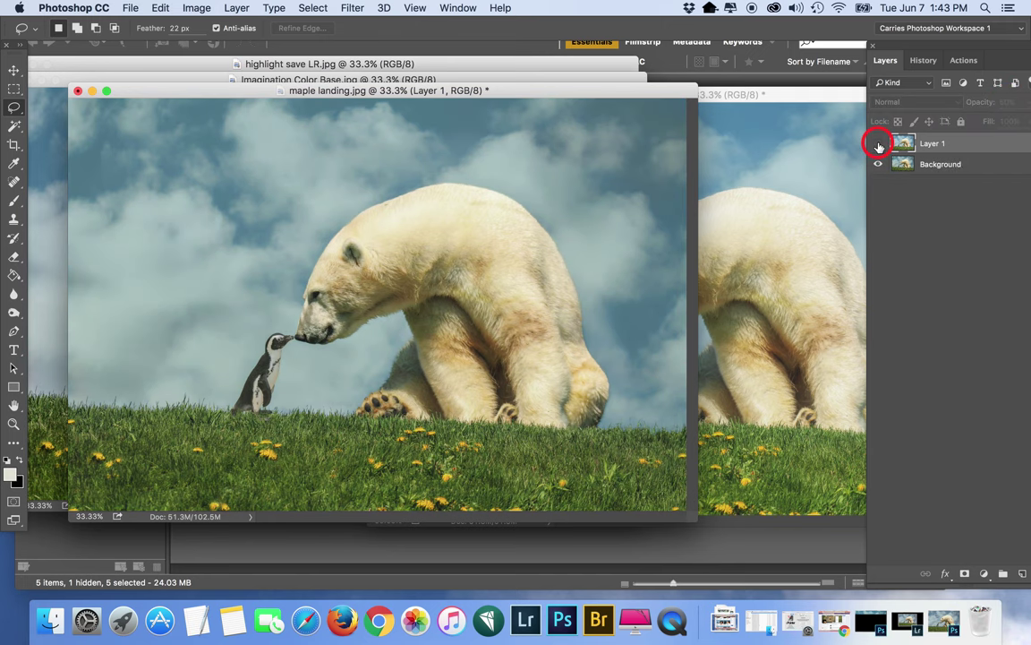
{"action": "left_click", "coordinate": [878, 143]}
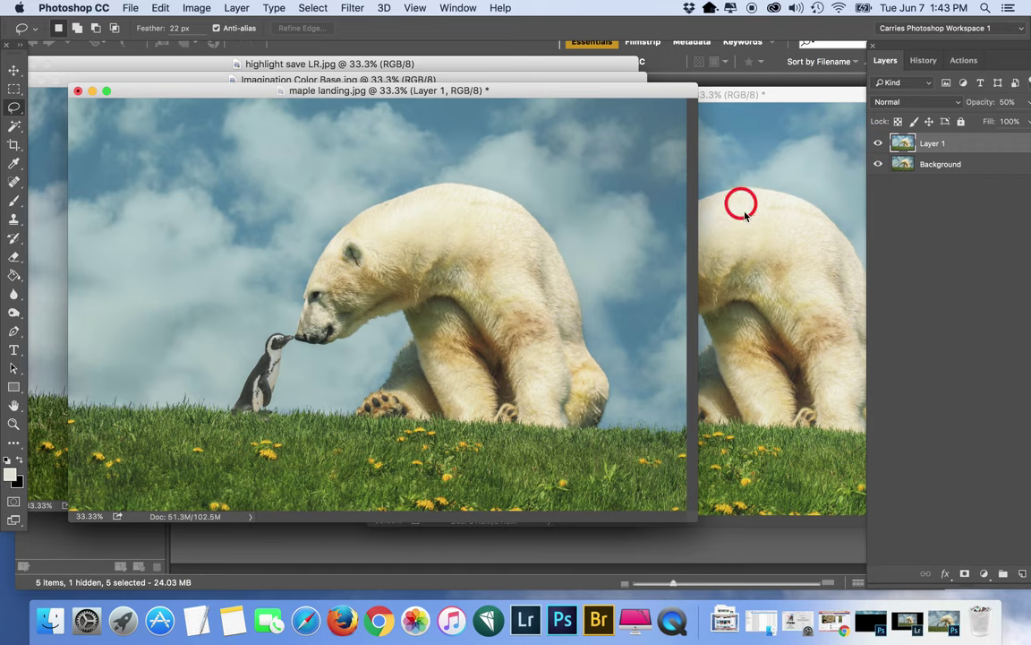
Close positive plus without saving and close Imagination Color Base
{"action": "left_click", "coordinate": [795, 179]}
{"action": "left_click", "coordinate": [376, 95]}
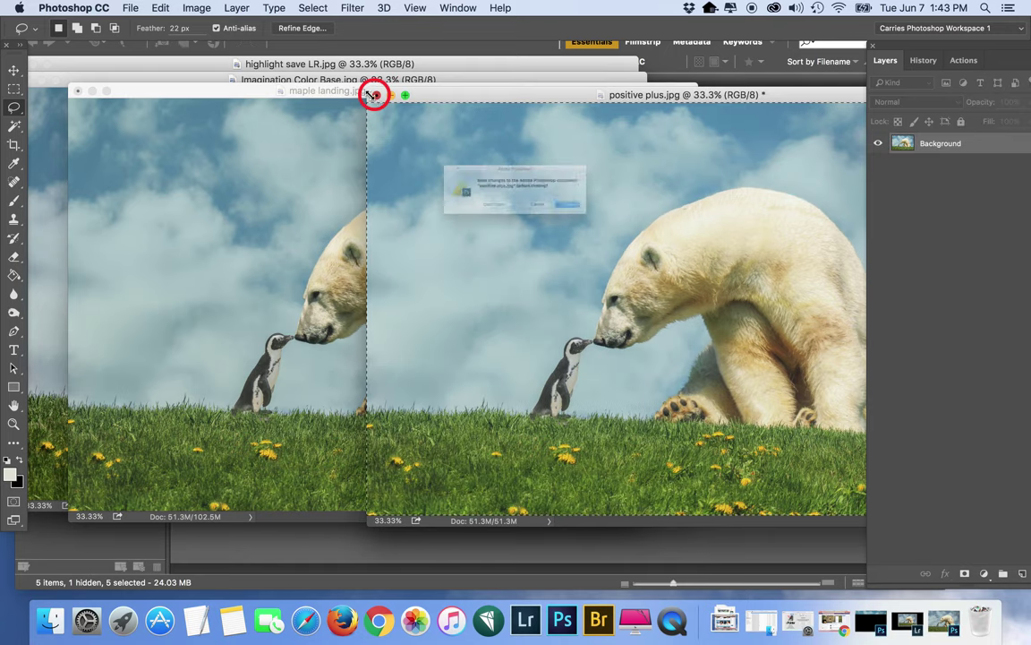
{"action": "left_click", "coordinate": [468, 219]}
{"action": "left_click_drag", "start_coordinate": [423, 91], "coordinate": [547, 86]}
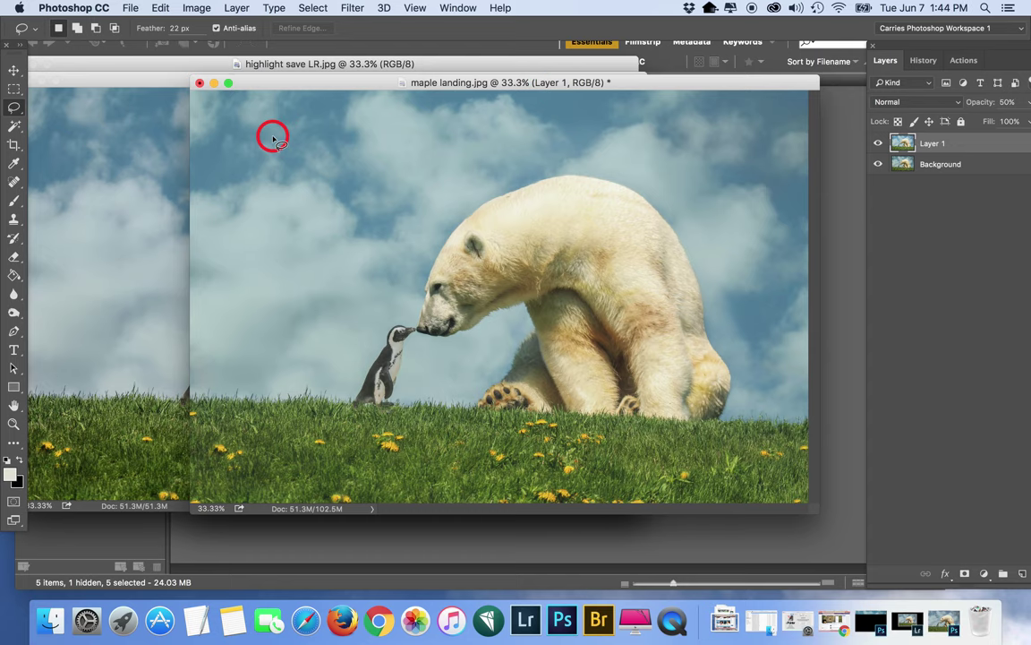
{"action": "left_click_drag", "start_coordinate": [148, 77], "coordinate": [260, 353]}
{"action": "left_click", "coordinate": [187, 348]}
{"action": "left_click_drag", "start_coordinate": [140, 64], "coordinate": [164, 172]}
Flatten maple landing into a single Background layer
{"action": "left_click", "coordinate": [426, 82]}
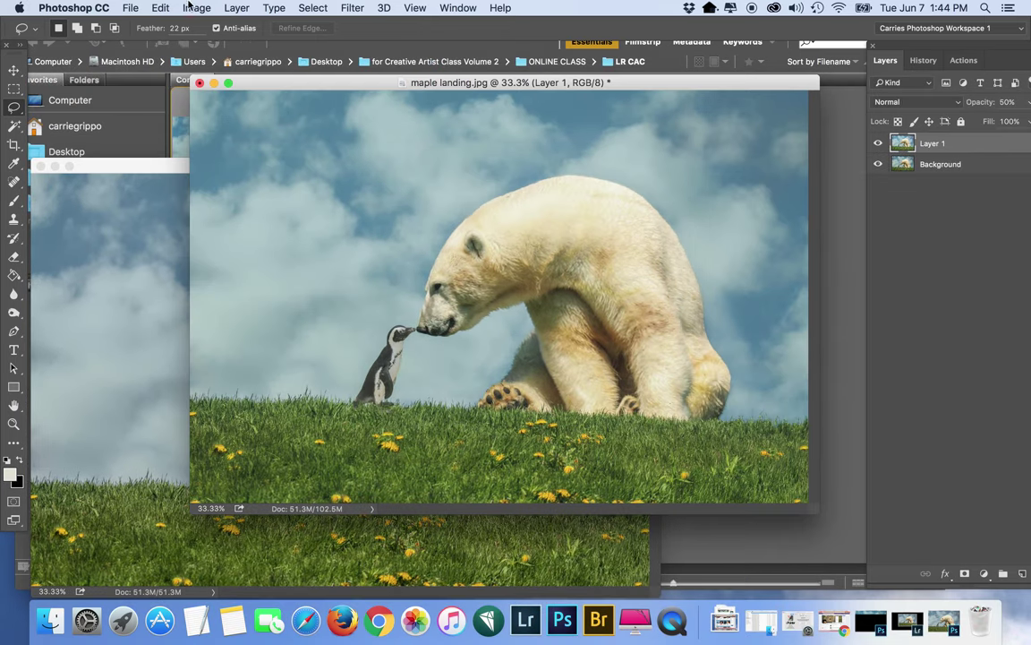
{"action": "left_click", "coordinate": [237, 7]}
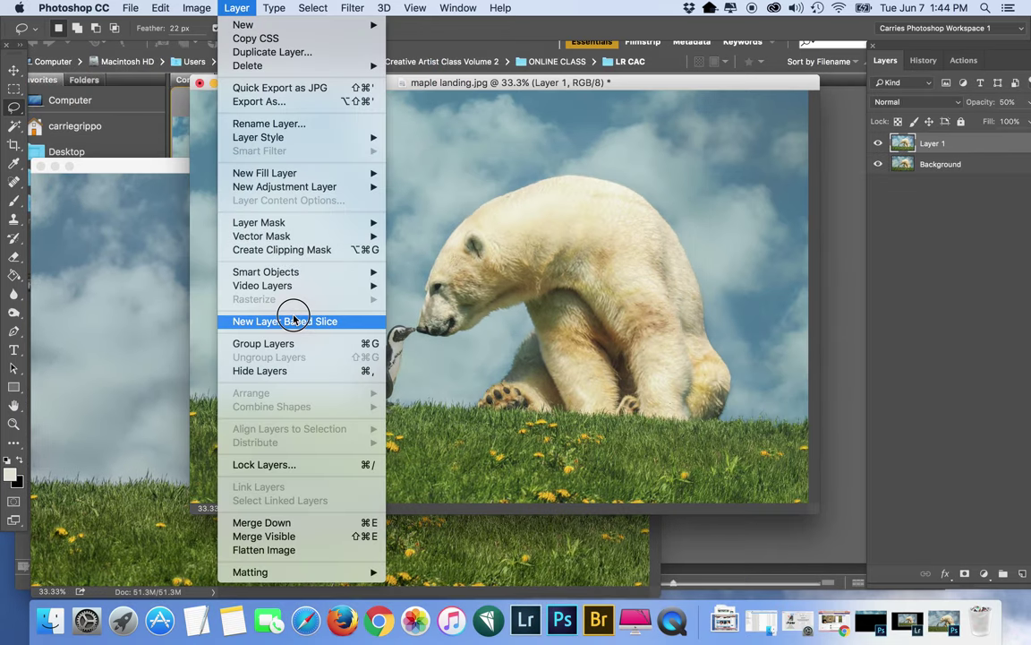
{"action": "left_click", "coordinate": [295, 550]}
{"action": "left_click_drag", "start_coordinate": [157, 166], "coordinate": [213, 67]}
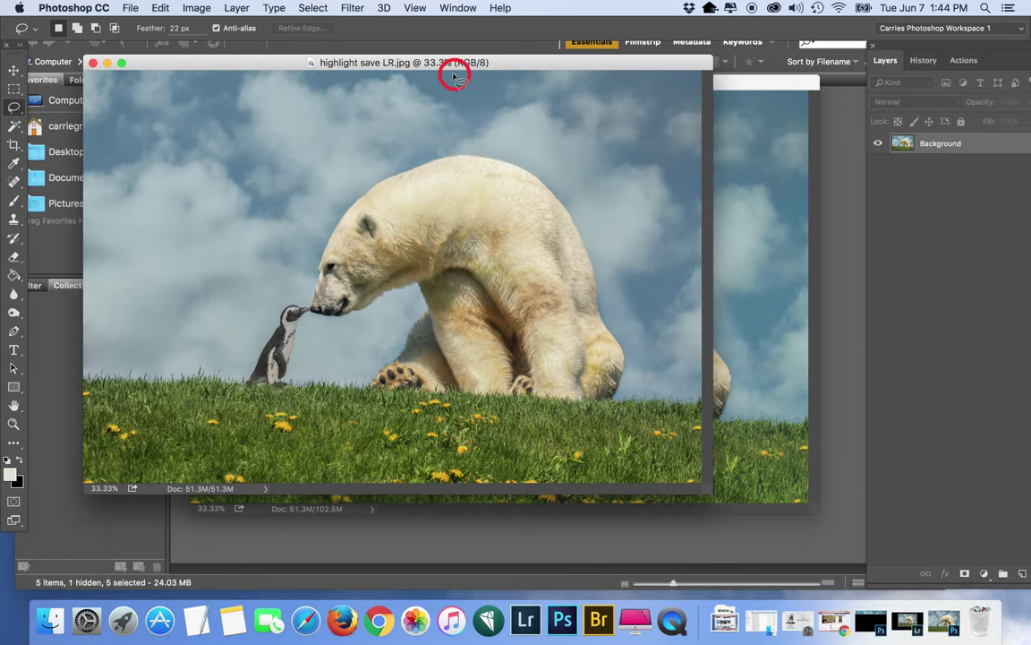
Select all of highlight save LR, dismiss Bridge's clipboard warning, and close highlight save LR
{"action": "key", "text": "super+a"}
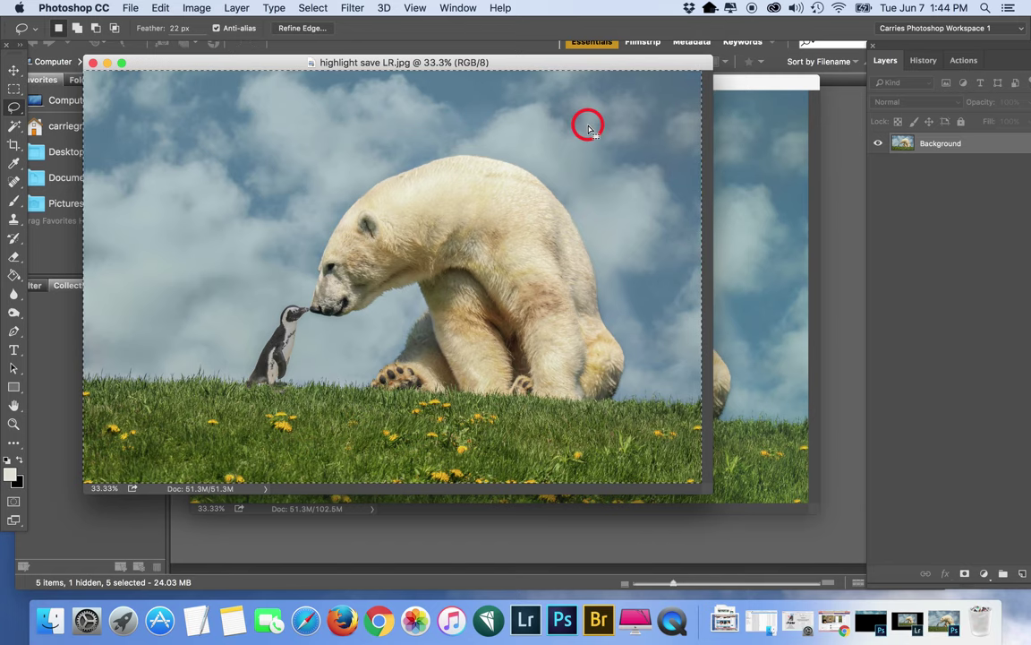
{"action": "left_click", "coordinate": [92, 64]}
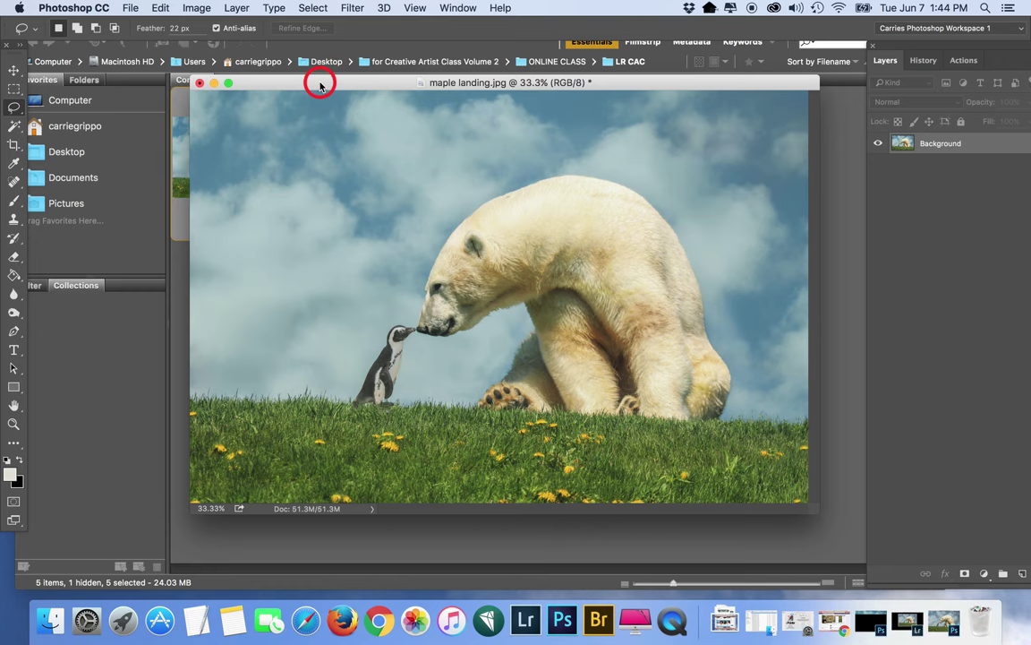
{"action": "left_click_drag", "start_coordinate": [320, 83], "coordinate": [273, 86]}
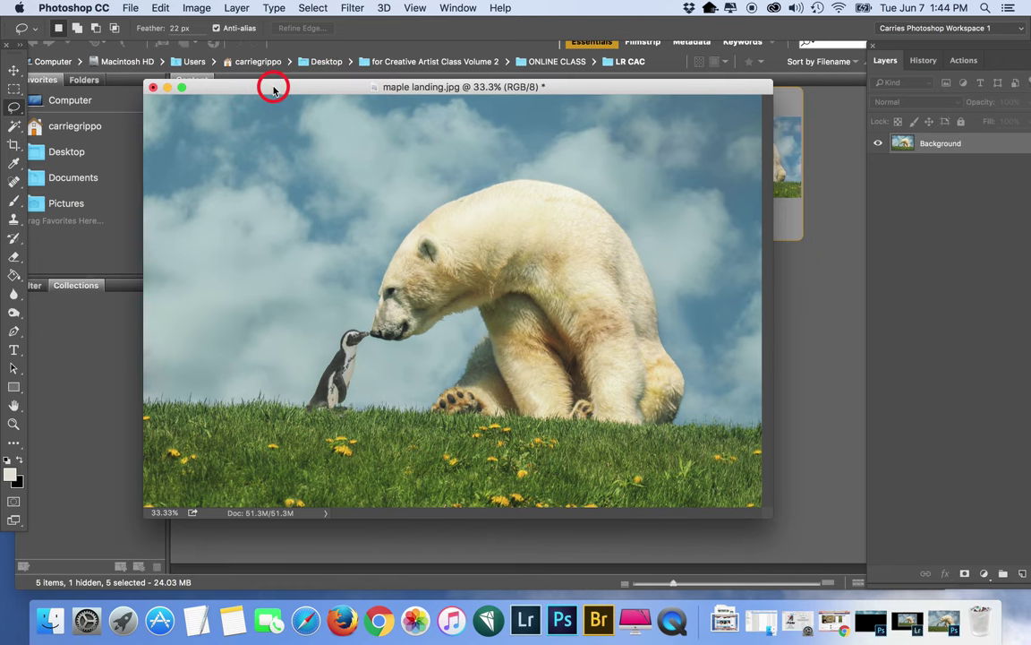
{"action": "left_click", "coordinate": [823, 487]}
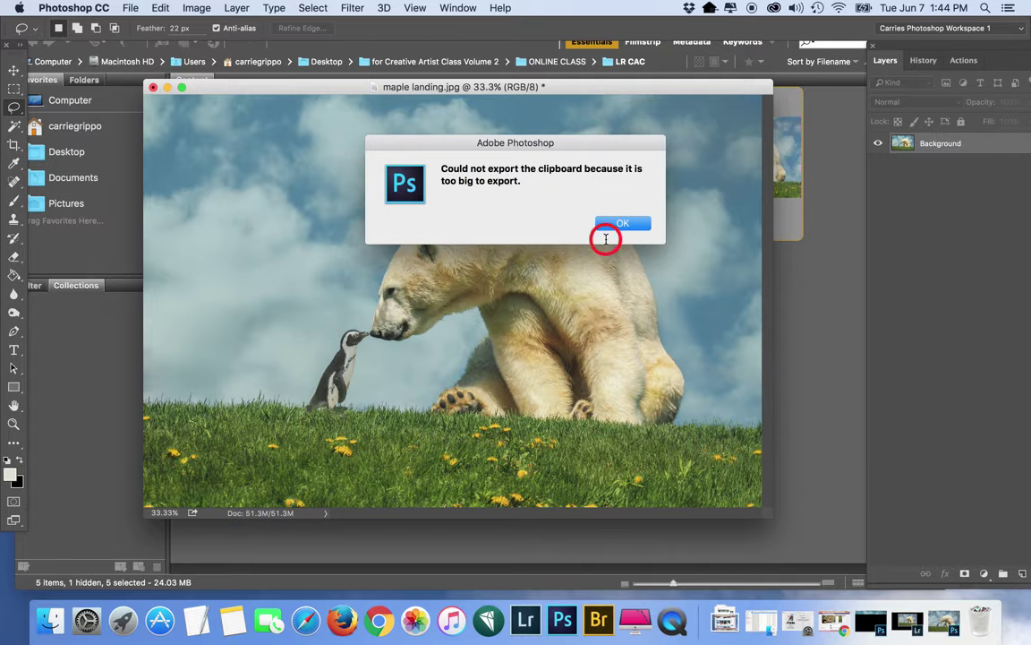
{"action": "left_click", "coordinate": [601, 227]}
{"action": "left_click", "coordinate": [311, 246]}
{"action": "left_click", "coordinate": [320, 152]}
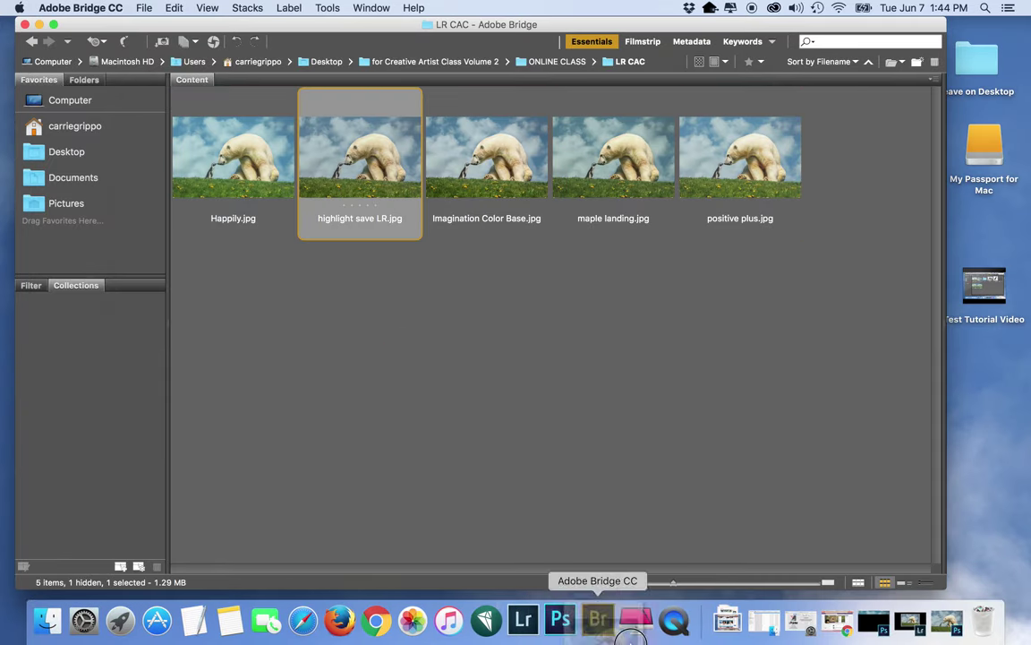
{"action": "left_click", "coordinate": [557, 614]}
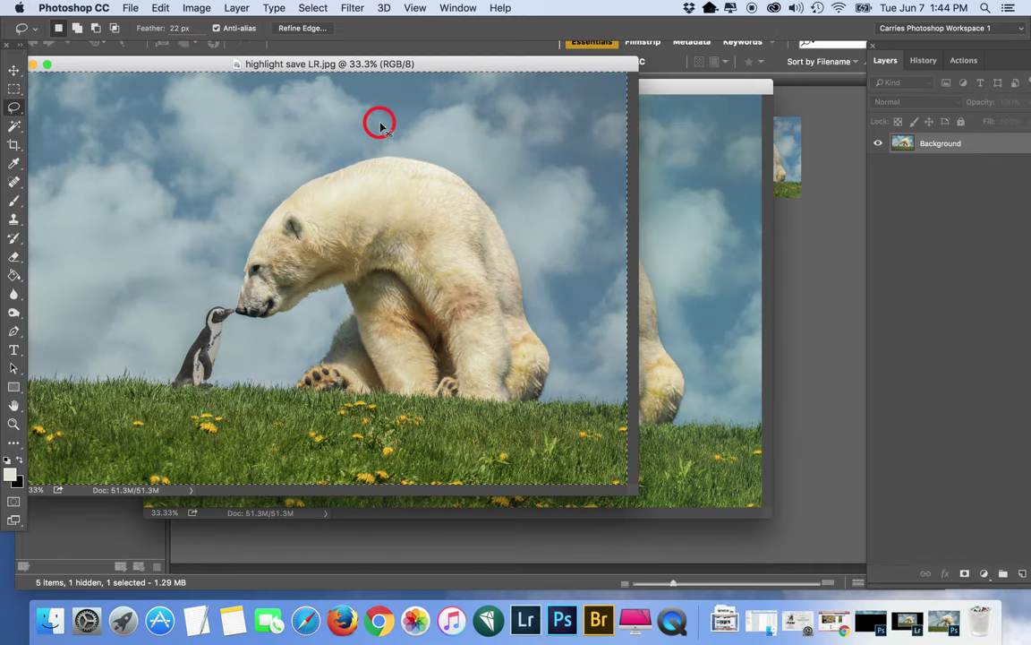
{"action": "left_click_drag", "start_coordinate": [87, 64], "coordinate": [161, 64]}
{"action": "left_click", "coordinate": [160, 66]}
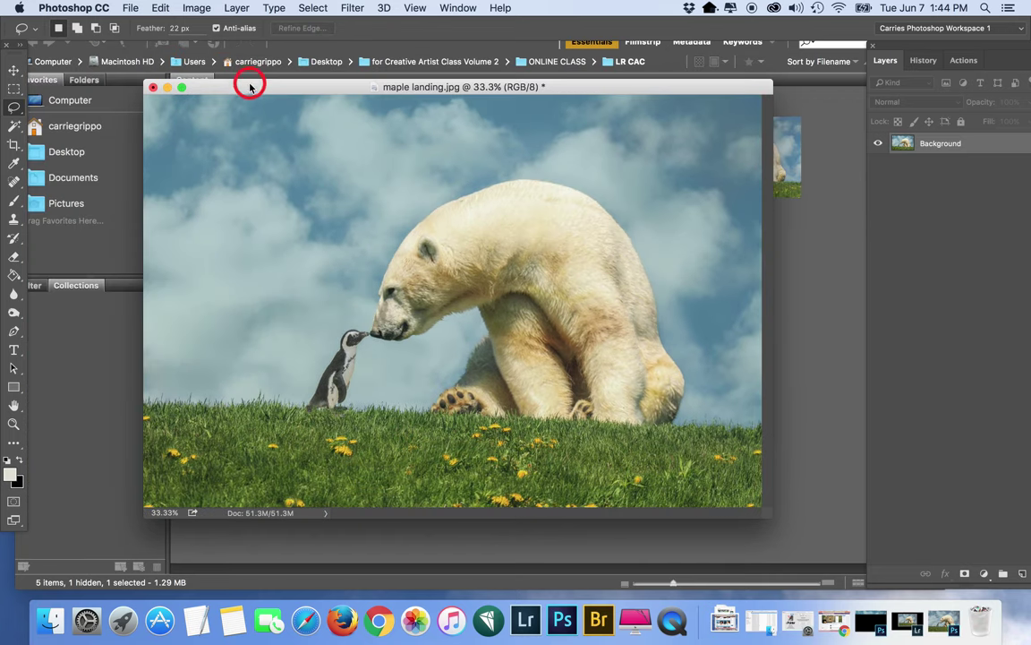
{"action": "left_click_drag", "start_coordinate": [248, 85], "coordinate": [188, 85]}
Paste the image into maple landing as Layer 1 and set its opacity to 44%
{"action": "key", "text": "cmd+v"}
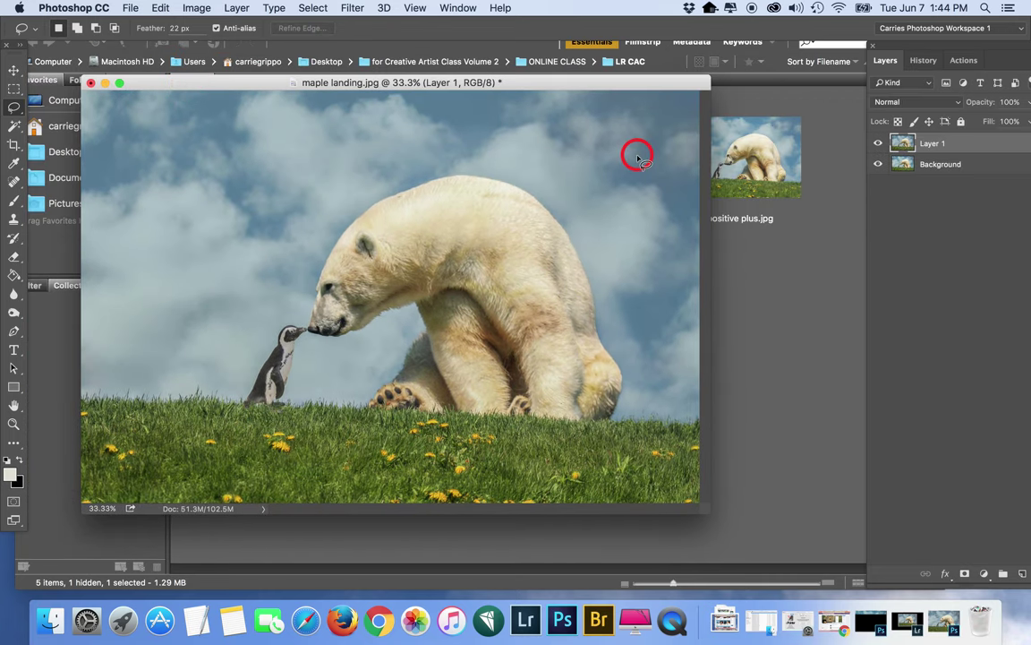
{"action": "left_click", "coordinate": [880, 144]}
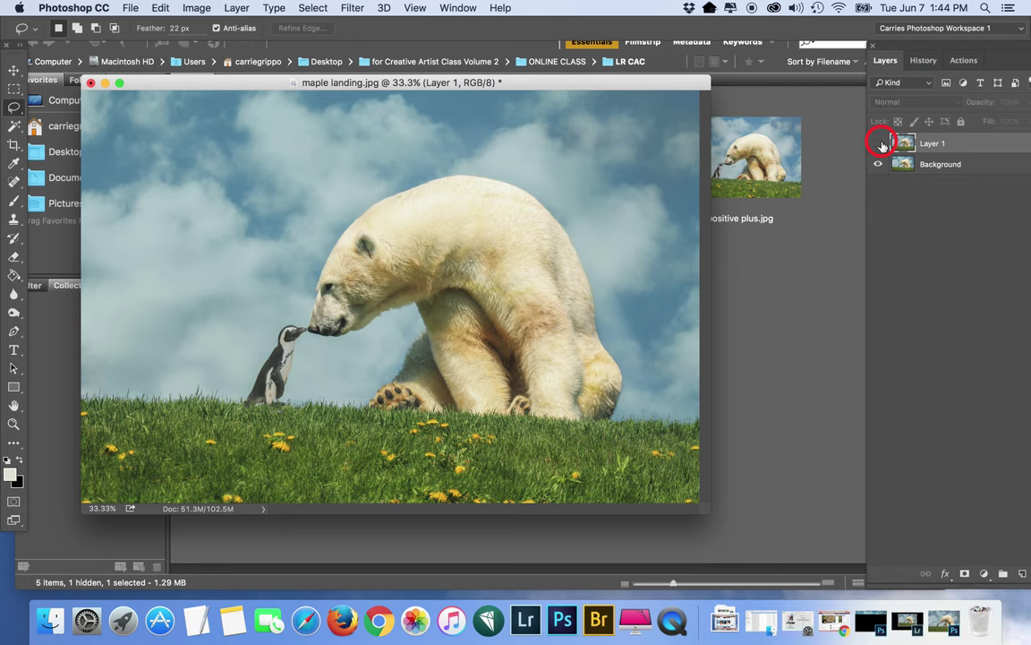
{"action": "left_click", "coordinate": [881, 144]}
{"action": "left_click", "coordinate": [1008, 102]}
{"action": "type", "text": "44"}
{"action": "left_click_drag", "start_coordinate": [417, 85], "coordinate": [459, 84]}
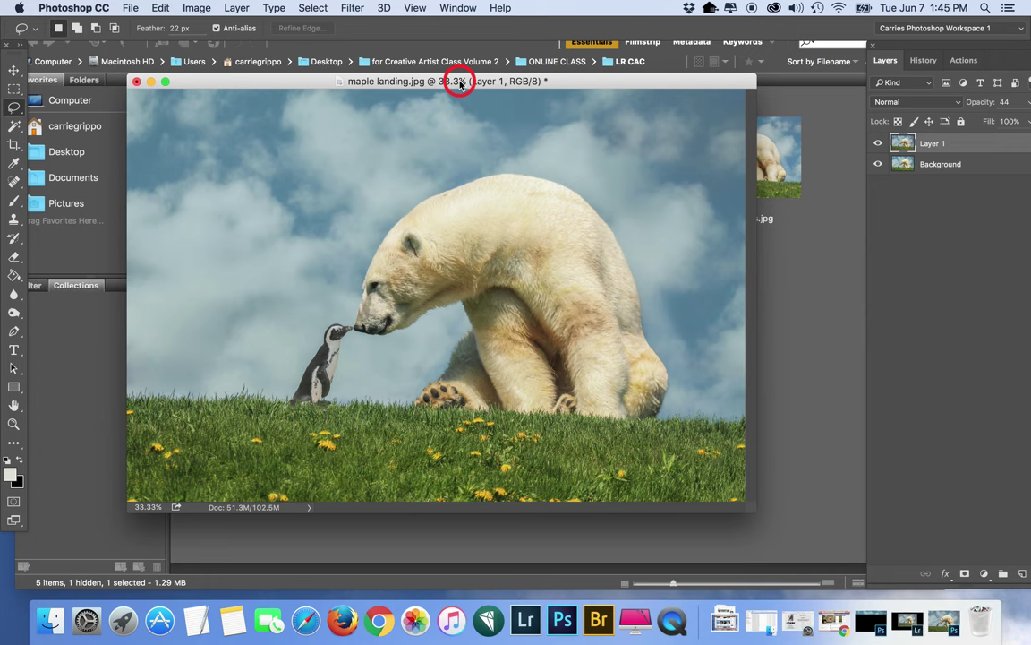
{"action": "left_click", "coordinate": [963, 60]}
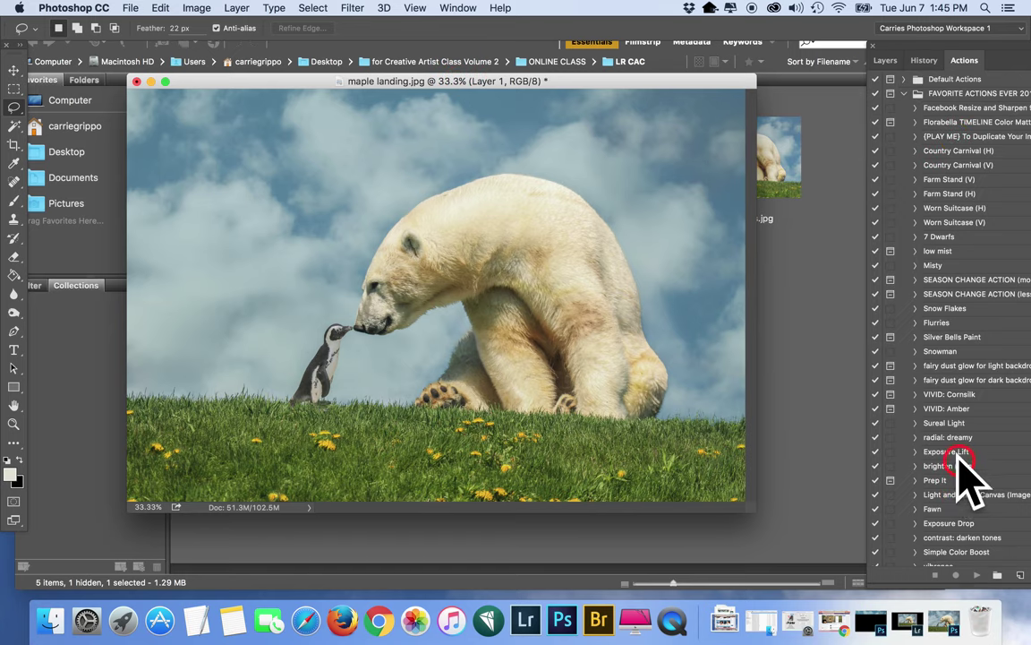
{"action": "scroll", "coordinate": [949, 470], "scroll_direction": "down", "scroll_amount": 3}
{"action": "scroll", "coordinate": [943, 464], "scroll_direction": "down", "scroll_amount": 20}
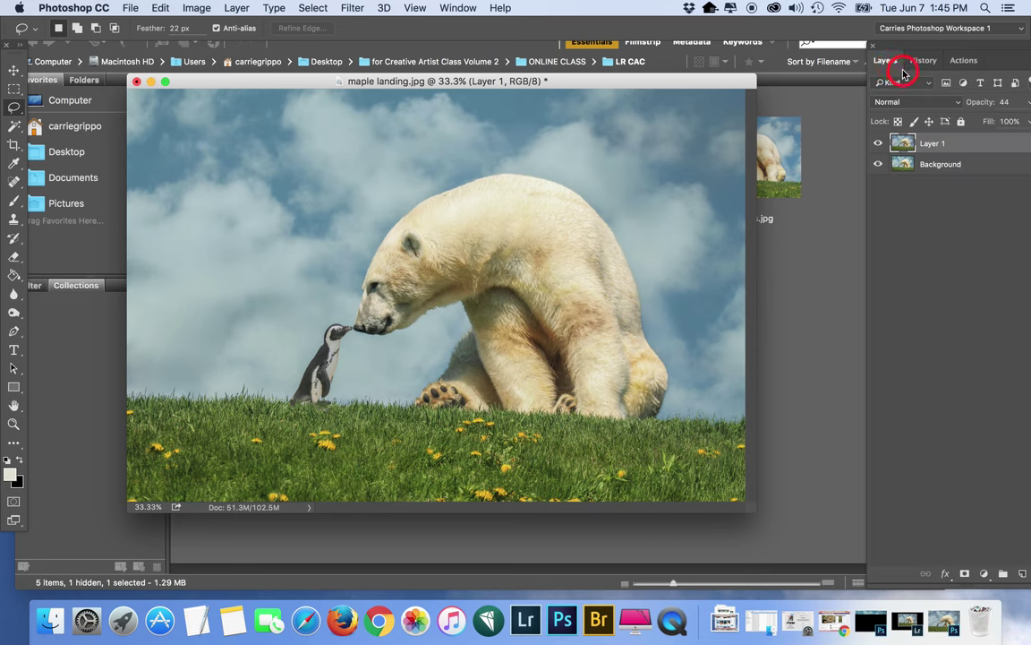
{"action": "left_click", "coordinate": [965, 61]}
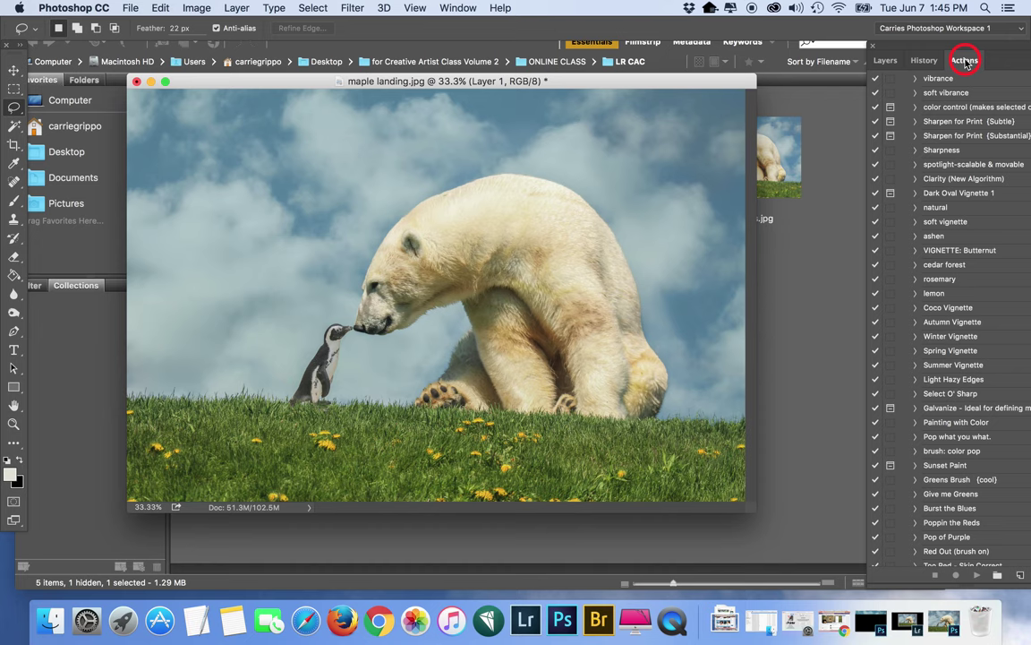
{"action": "left_click", "coordinate": [888, 60]}
{"action": "left_click", "coordinate": [961, 104]}
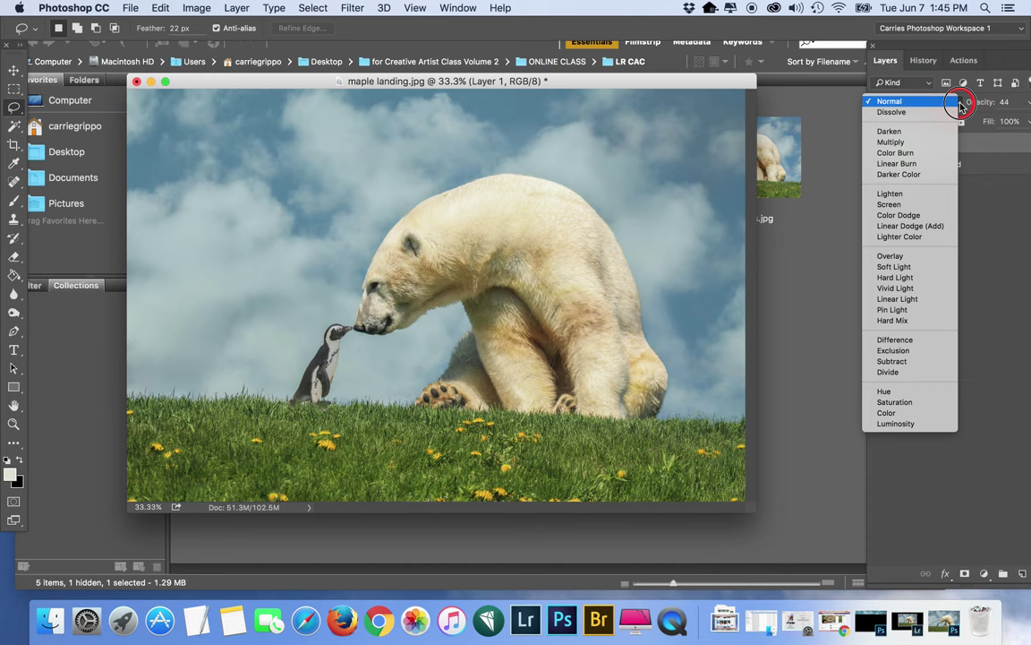
{"action": "left_click", "coordinate": [961, 103]}
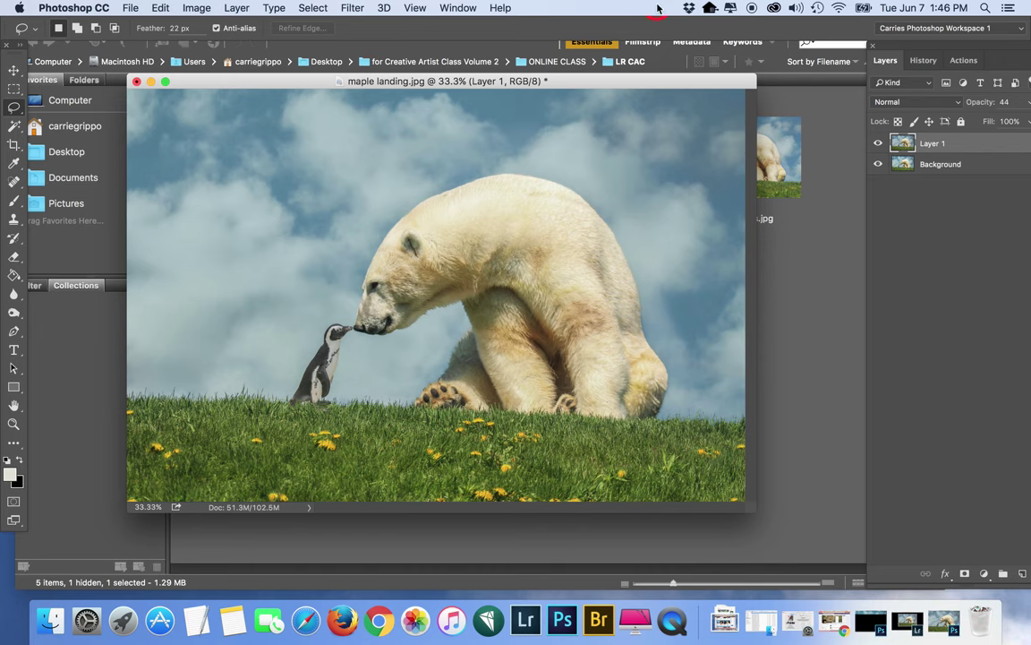
Flatten the maple landing image into a single layer, then cancel the Save As
{"action": "left_click", "coordinate": [237, 7]}
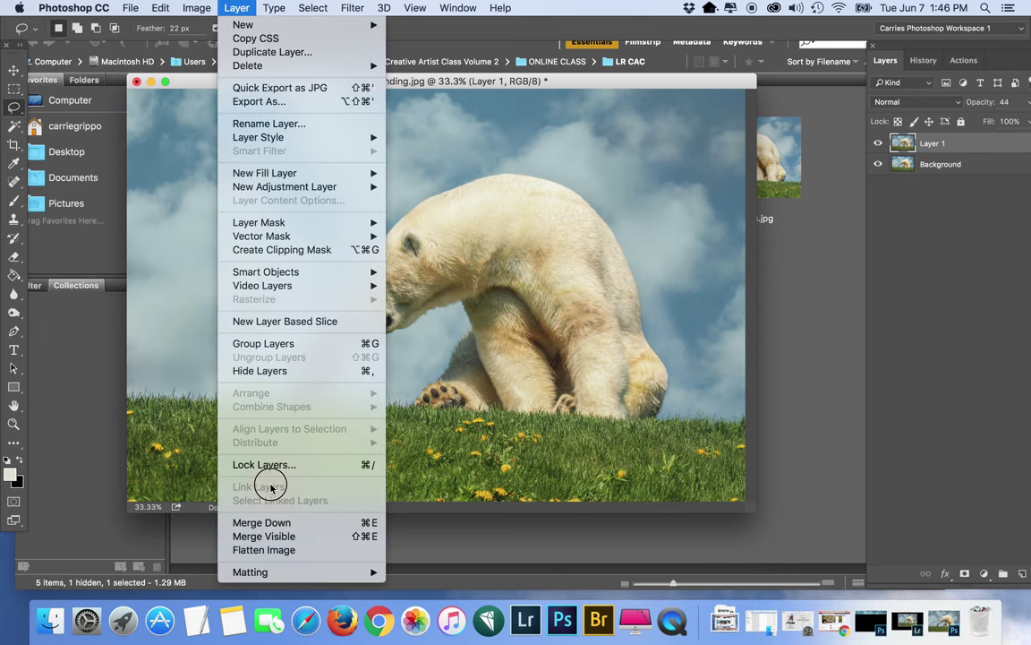
{"action": "left_click", "coordinate": [271, 550]}
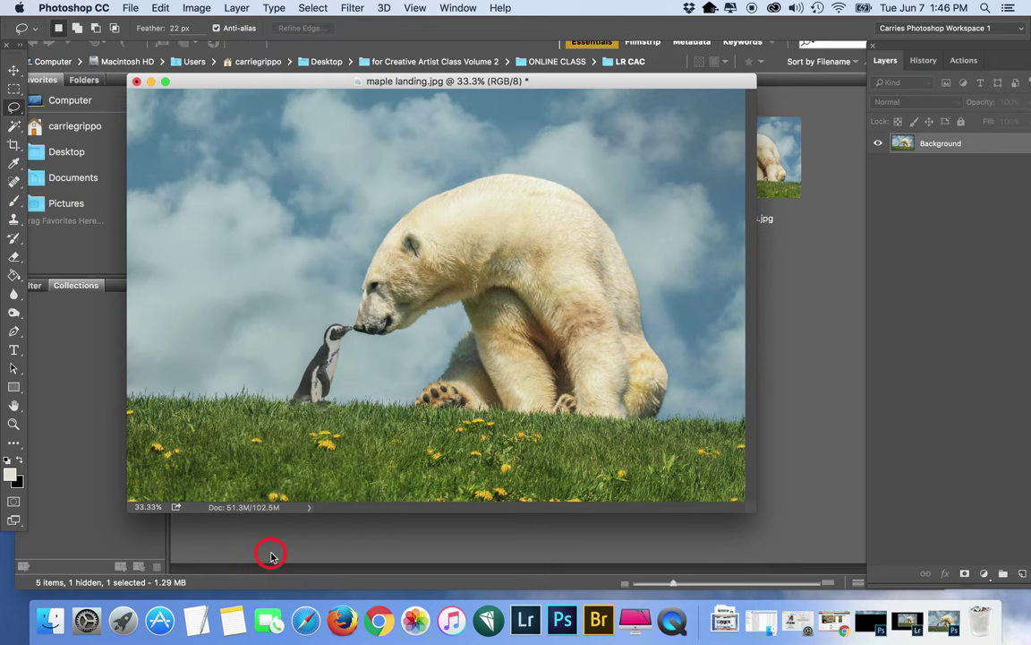
{"action": "key", "text": "super+shift+s"}
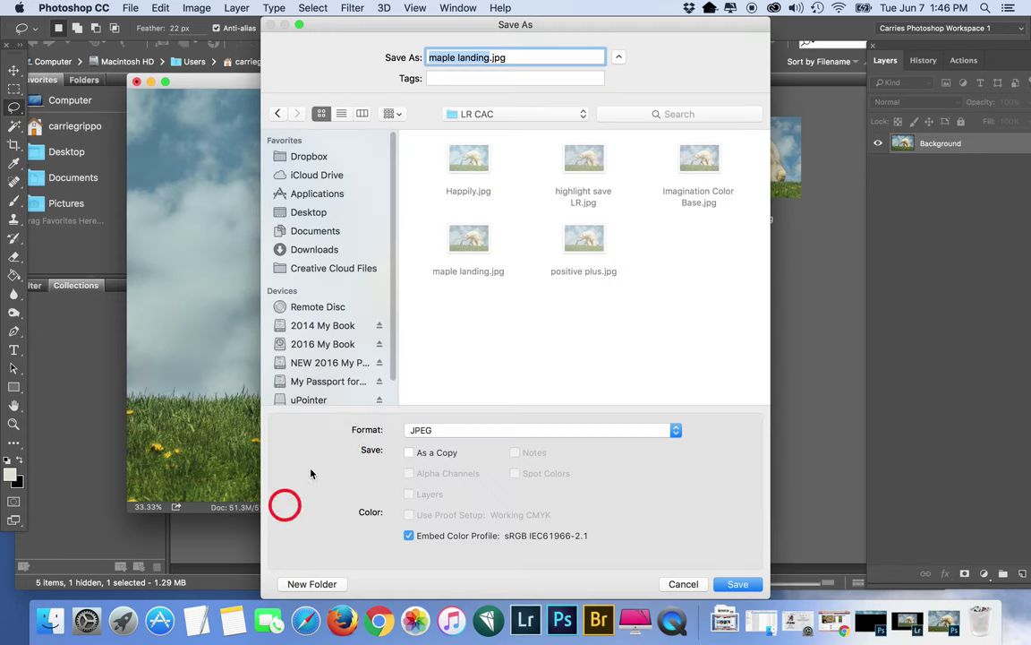
{"action": "left_click", "coordinate": [685, 584]}
Dismiss the clipboard alert, return to ONLINE CLASS in Bridge, and bring PenguinGrassLR into Photoshop
{"action": "left_click", "coordinate": [617, 213]}
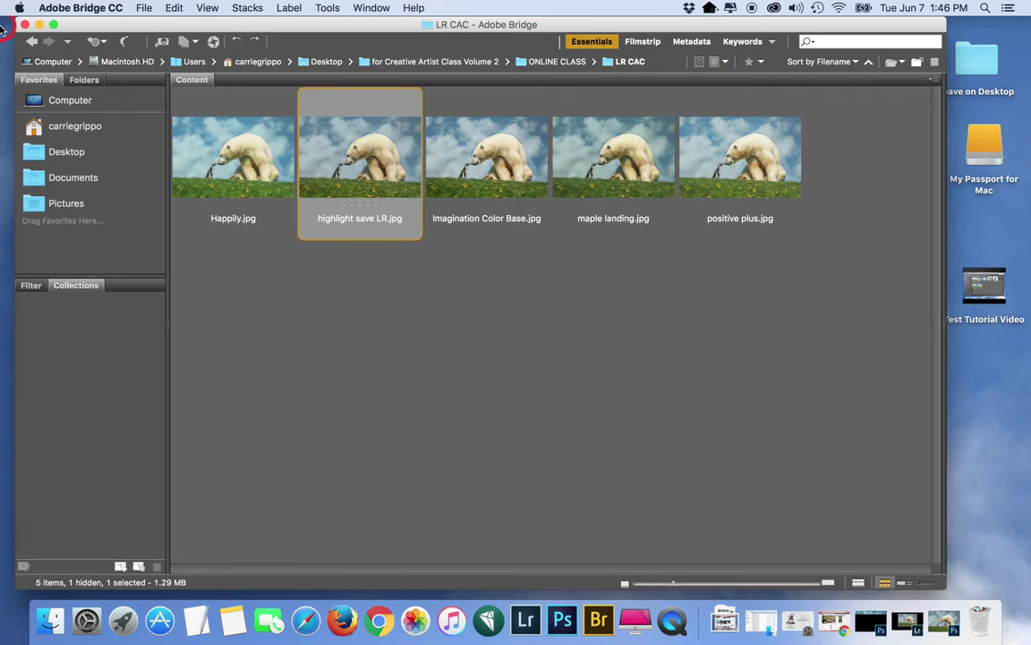
{"action": "left_click", "coordinate": [33, 49]}
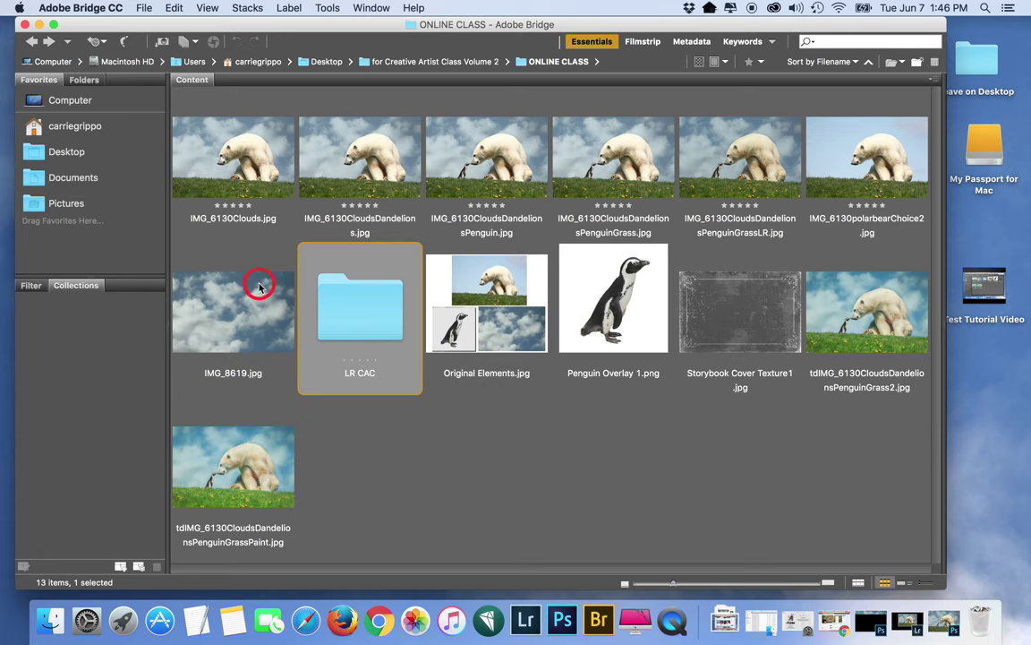
{"action": "left_click_drag", "start_coordinate": [729, 154], "coordinate": [556, 618]}
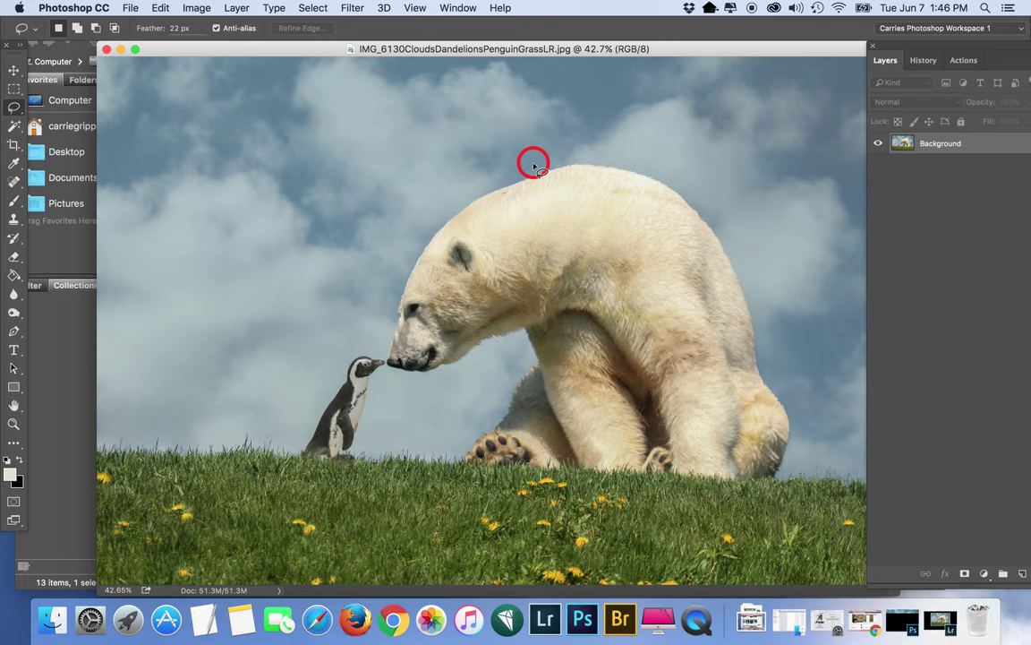
Cancel the save and close the opened PenguinGrassLR image
{"action": "key", "text": "super+shift+s"}
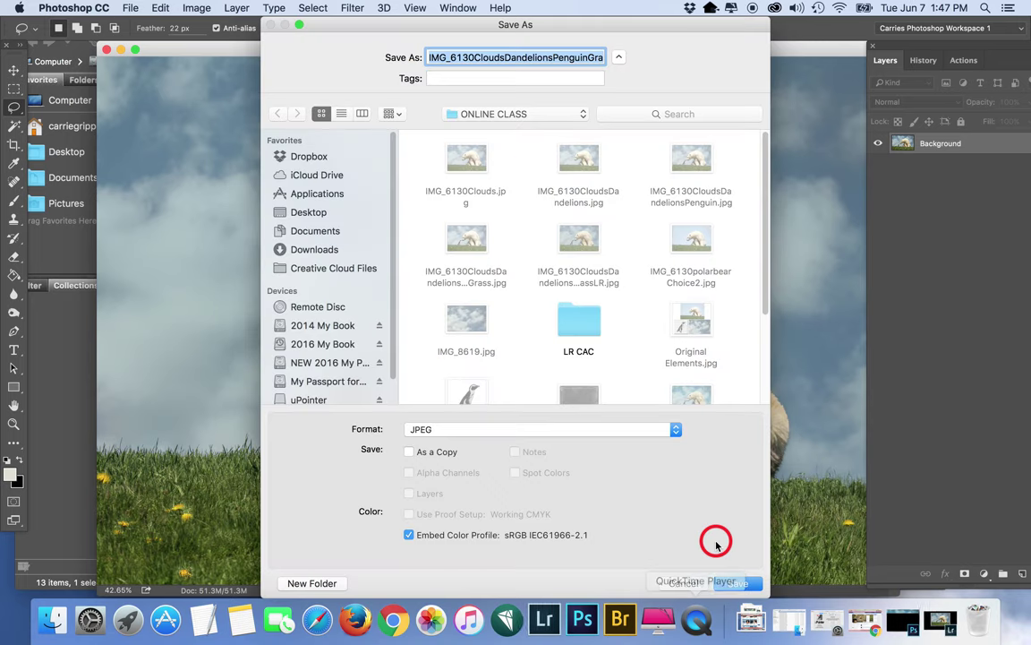
{"action": "left_click", "coordinate": [686, 583]}
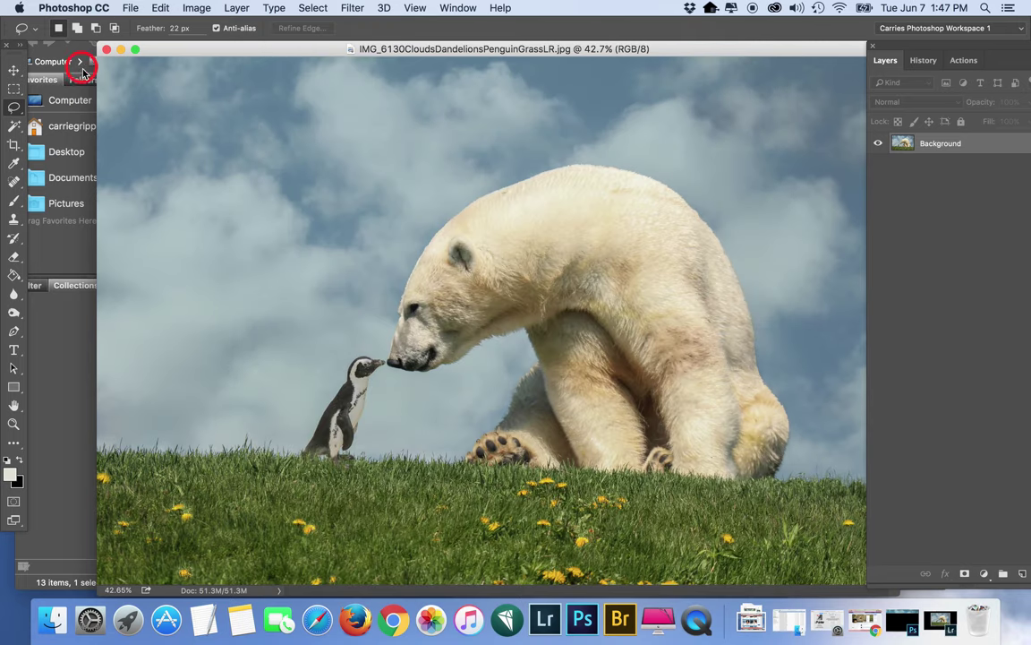
{"action": "left_click", "coordinate": [105, 50]}
Save maple landing as JPEG 'tdIMG_6130CloudsDandelionsPenguinGrassLR.jpg' in the ONLINE CLASS folder
{"action": "key", "text": "super+shift+s"}
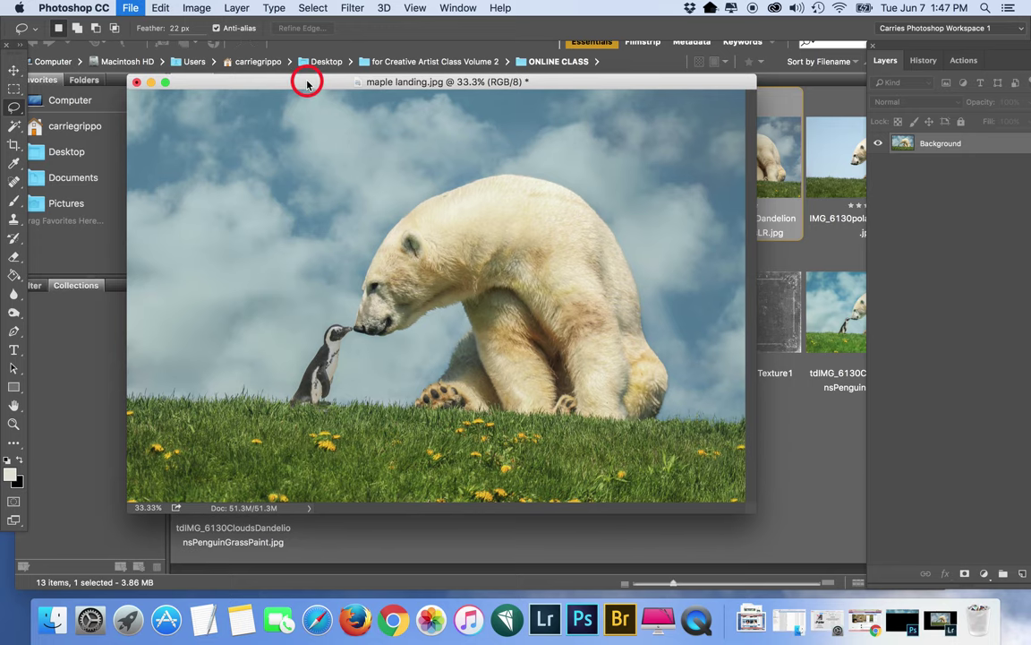
{"action": "key", "text": "super+v"}
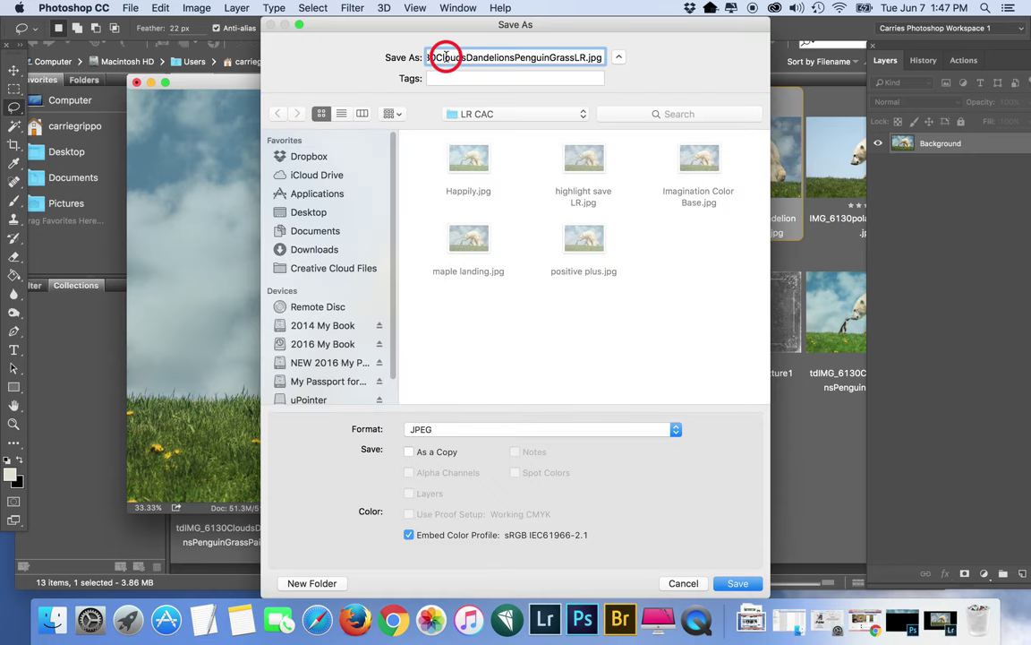
{"action": "mouse_move", "coordinate": [432, 57]}
{"action": "left_mouse_down"}
{"action": "mouse_move", "coordinate": [413, 57]}
{"action": "mouse_move", "coordinate": [626, 57]}
{"action": "mouse_move", "coordinate": [368, 53]}
{"action": "mouse_move", "coordinate": [426, 61]}
{"action": "left_mouse_up"}
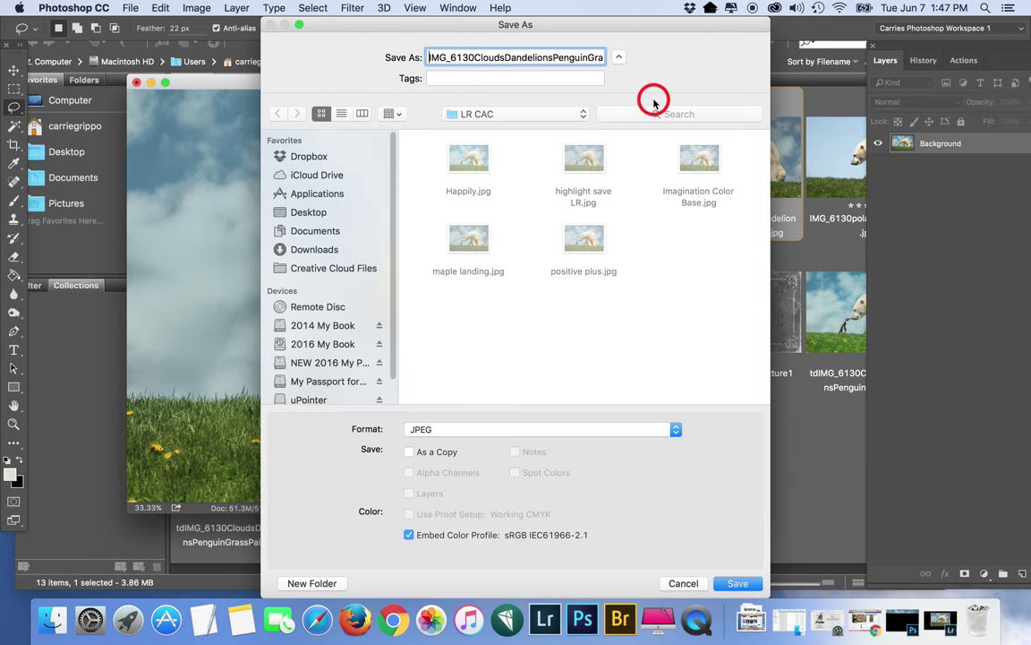
{"action": "type", "text": "td"}
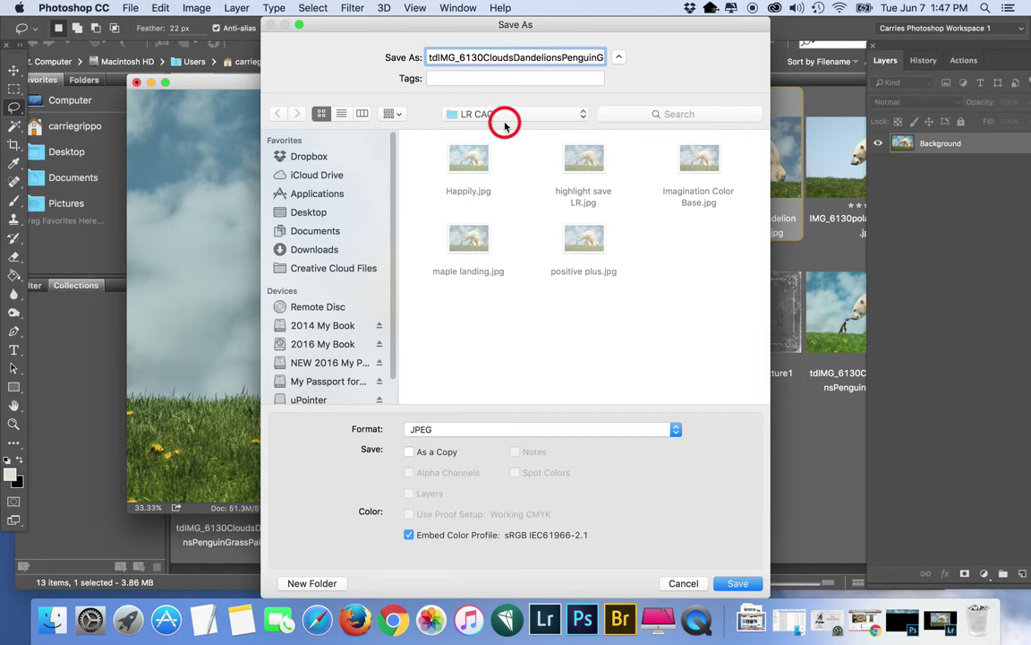
{"action": "left_click", "coordinate": [502, 120]}
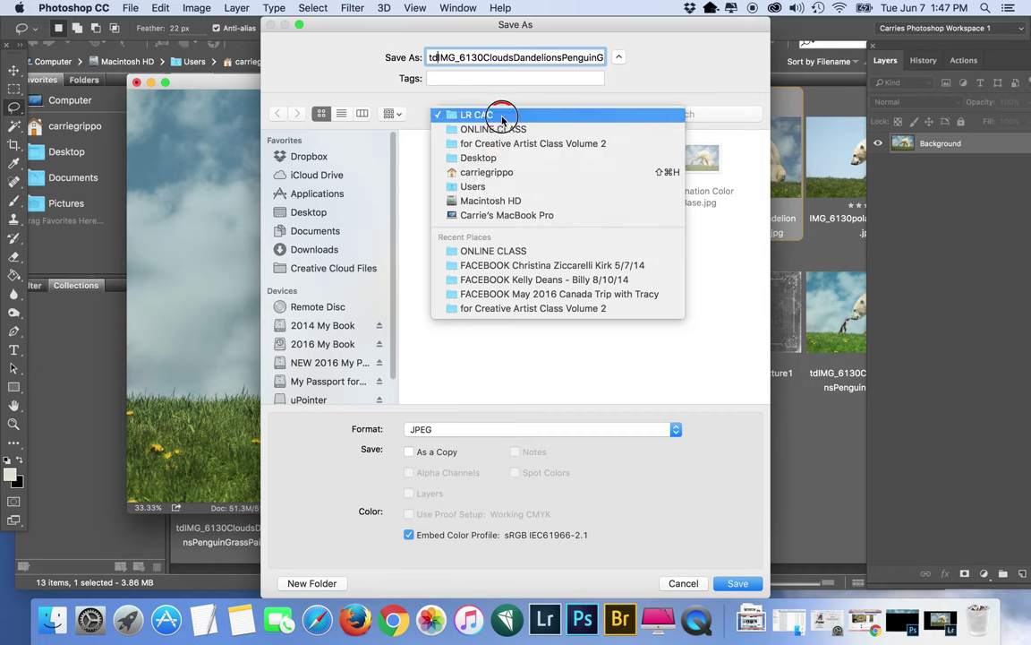
{"action": "left_click", "coordinate": [512, 255]}
{"action": "key", "text": "Return"}
{"action": "key", "text": "Return"}
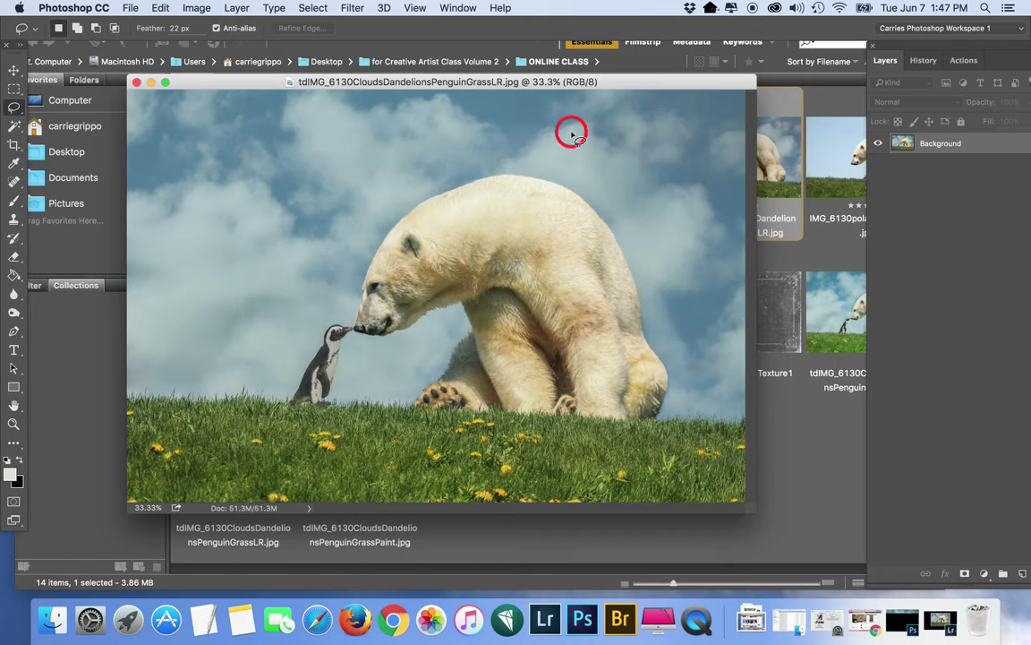
Reopen tdIMG_6130CloudsDandelionsPenguinGrassLR.jpg from Bridge in Photoshop with the Actions panel showing
{"action": "left_click", "coordinate": [139, 85]}
{"action": "left_click", "coordinate": [652, 467]}
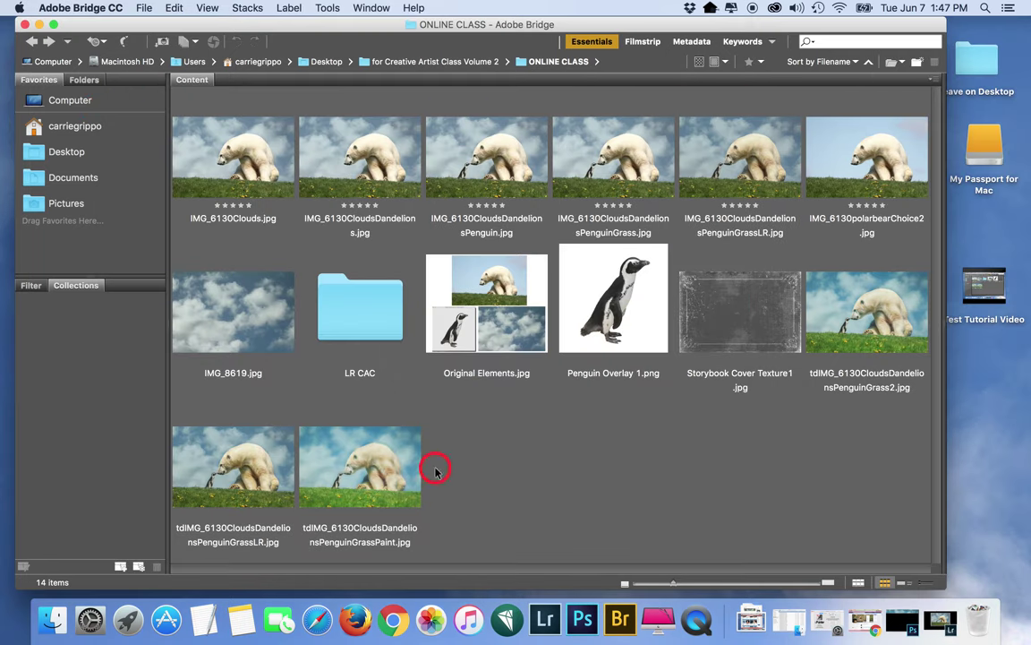
{"action": "left_click", "coordinate": [229, 479]}
{"action": "left_click", "coordinate": [589, 611]}
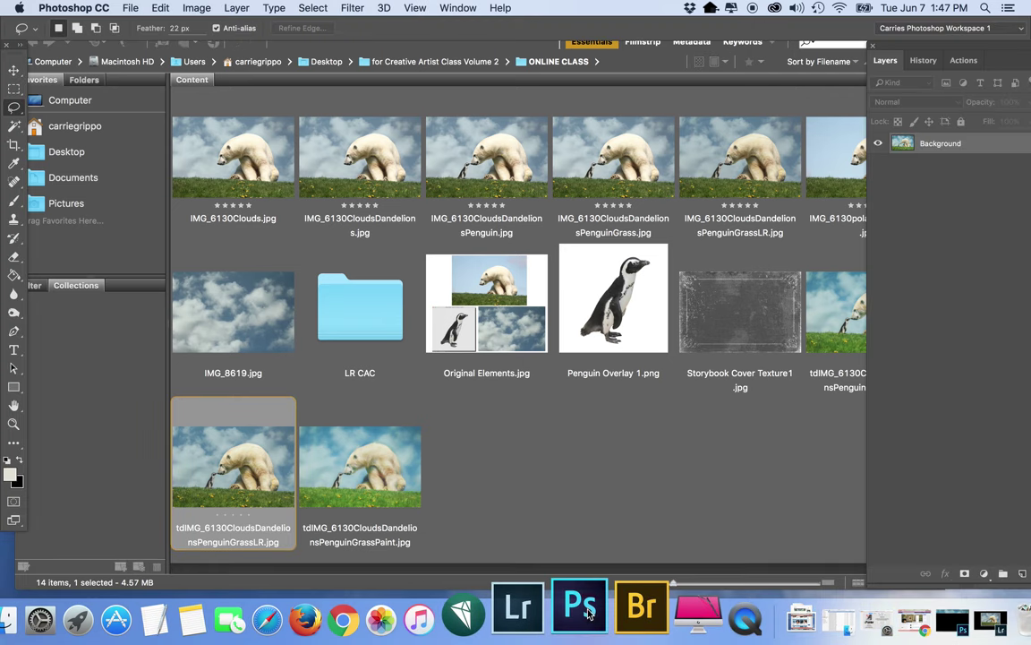
{"action": "double_click", "coordinate": [358, 41]}
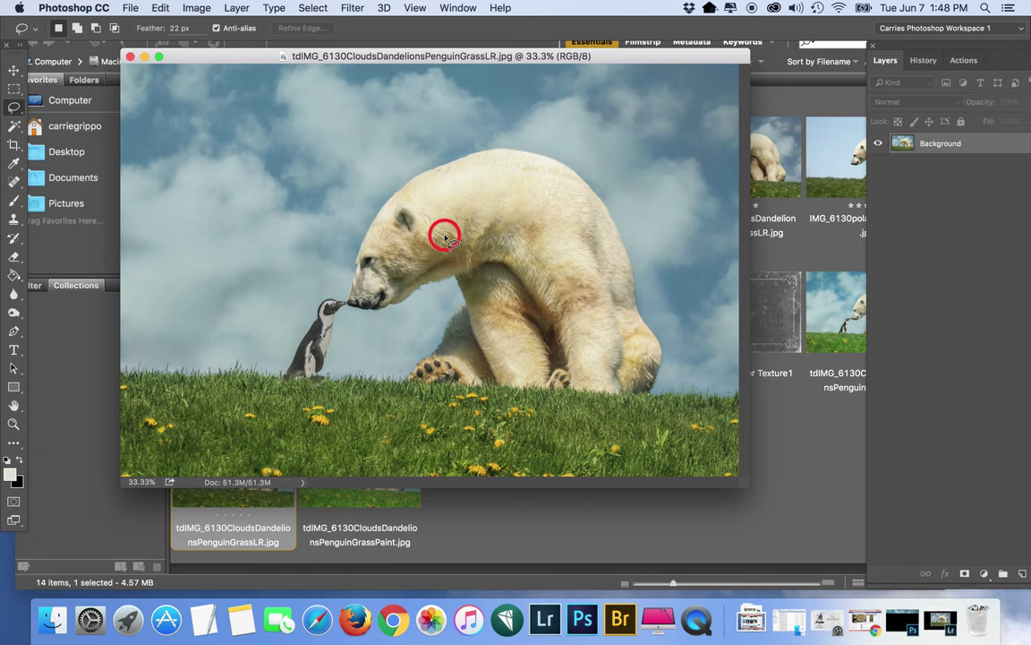
{"action": "left_click", "coordinate": [965, 60]}
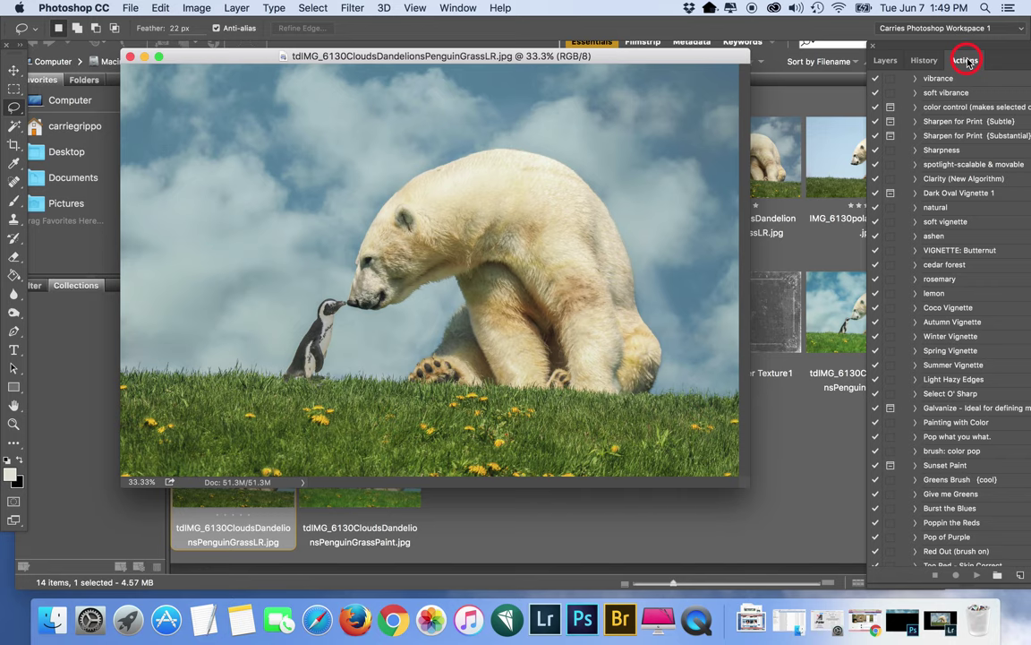
Fit the image to the window and play the 'brighten more' action
{"action": "key", "text": "super+0"}
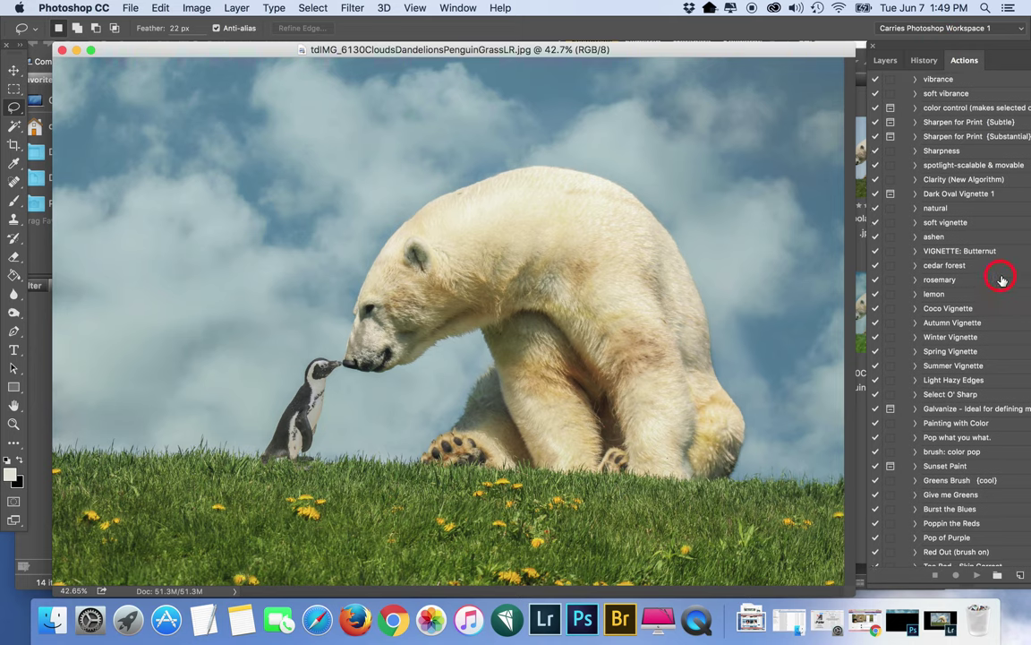
{"action": "scroll", "coordinate": [1003, 282], "scroll_direction": "up", "scroll_amount": 10}
{"action": "scroll", "coordinate": [976, 295], "scroll_direction": "down", "scroll_amount": 3}
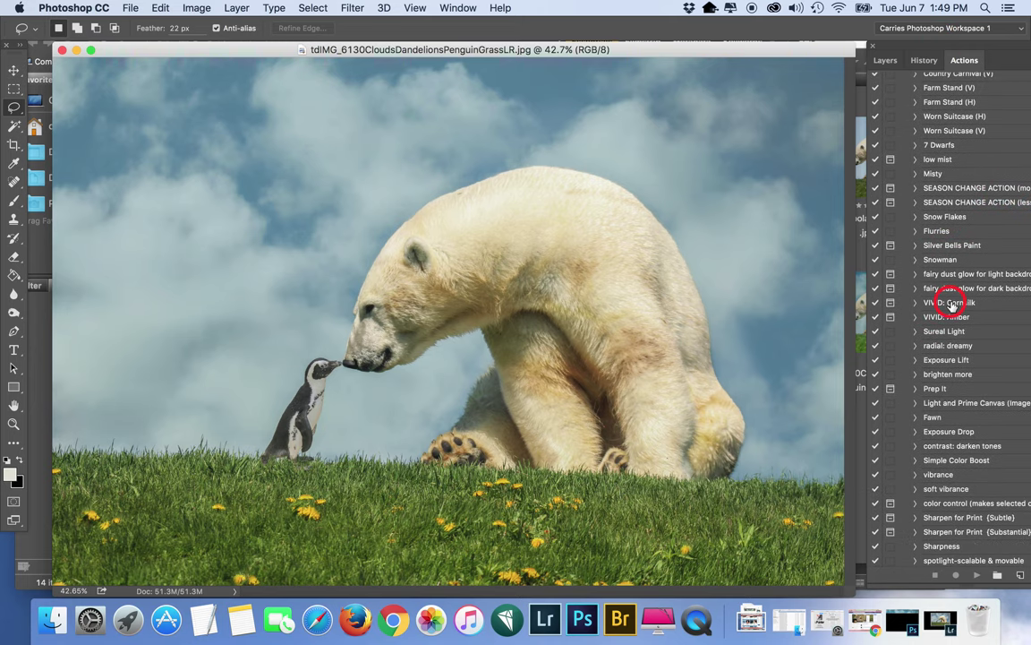
{"action": "left_click", "coordinate": [983, 377]}
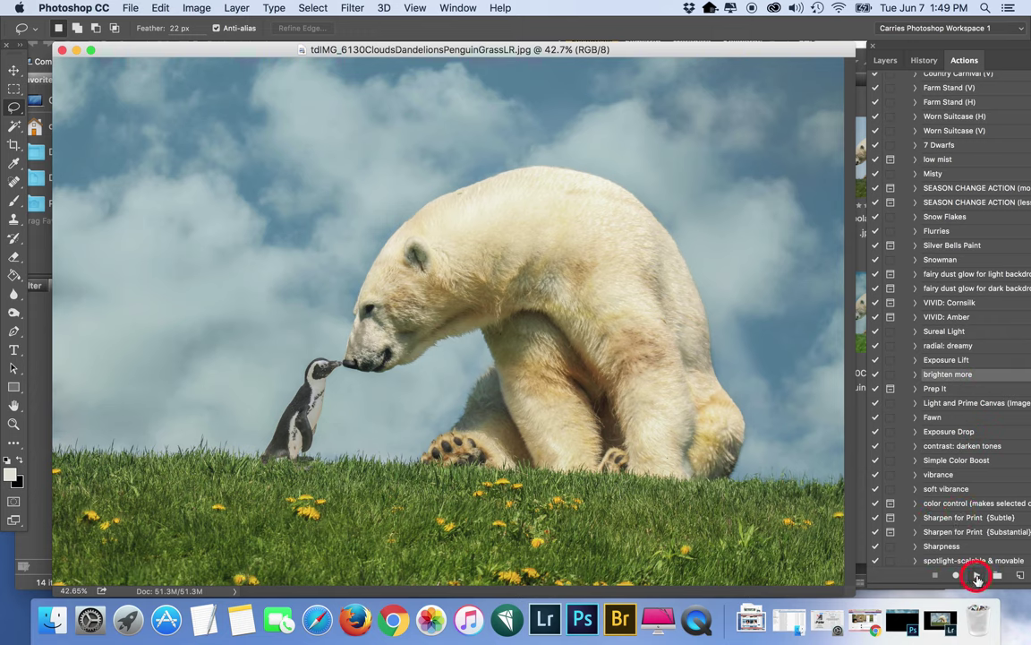
{"action": "left_click", "coordinate": [977, 576]}
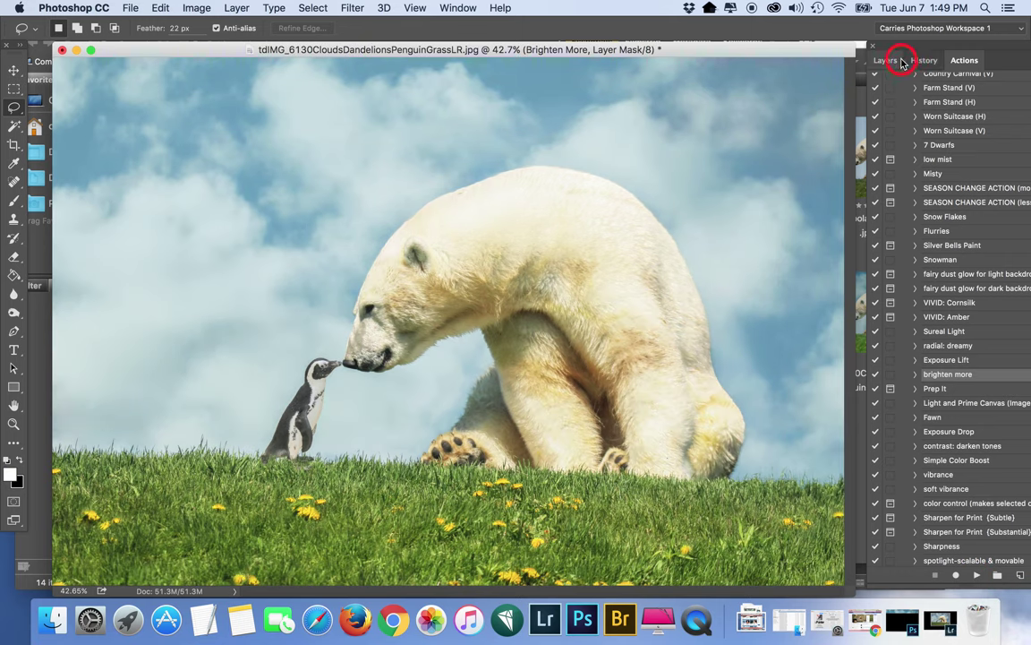
Tone down the brighten layer's opacity, compare it on and off, and flatten the image
{"action": "left_click", "coordinate": [894, 60]}
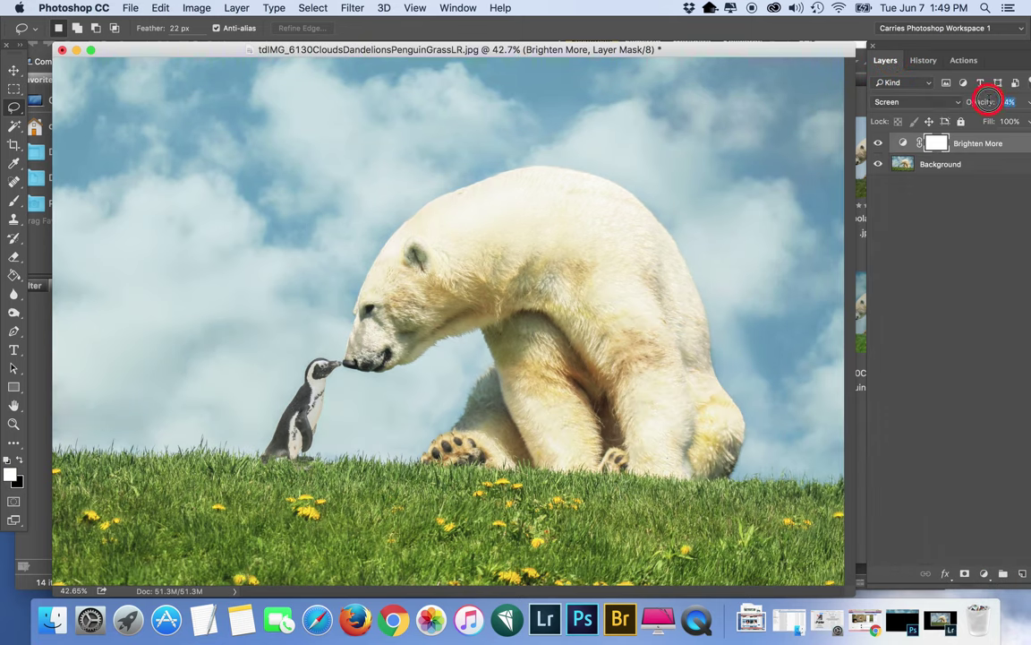
{"action": "type", "text": "100"}
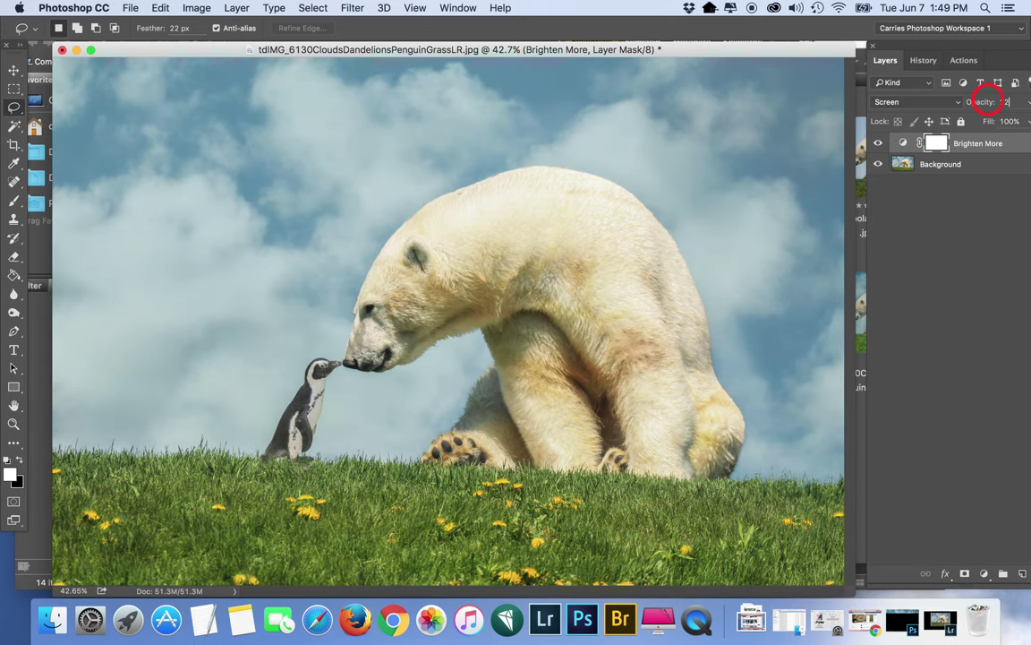
{"action": "left_click", "coordinate": [877, 144]}
{"action": "left_click", "coordinate": [878, 143]}
{"action": "left_click", "coordinate": [235, 7]}
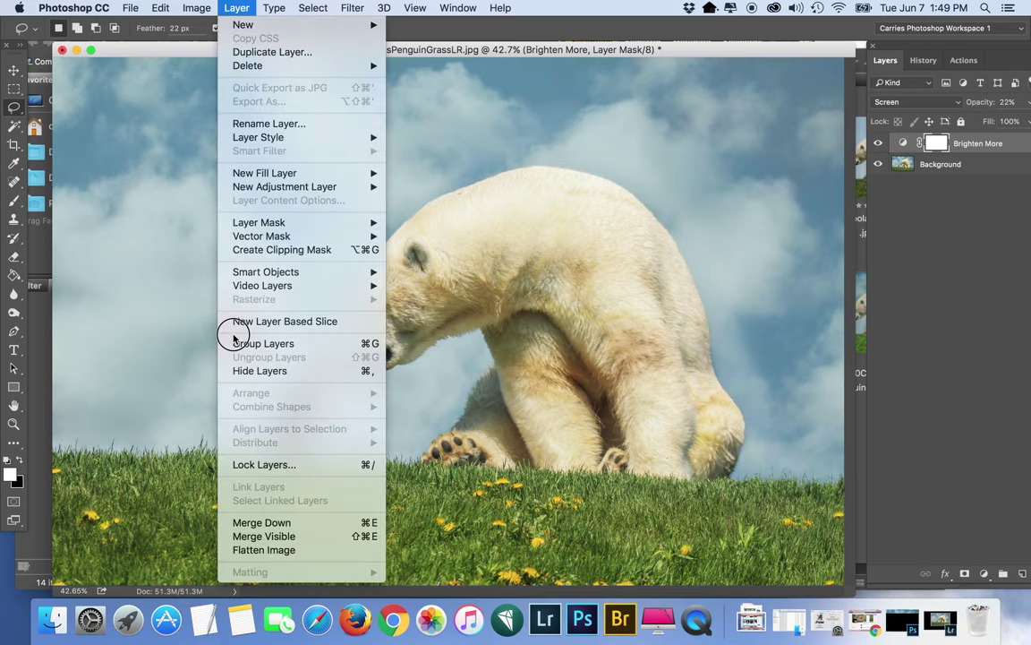
{"action": "left_click", "coordinate": [250, 551]}
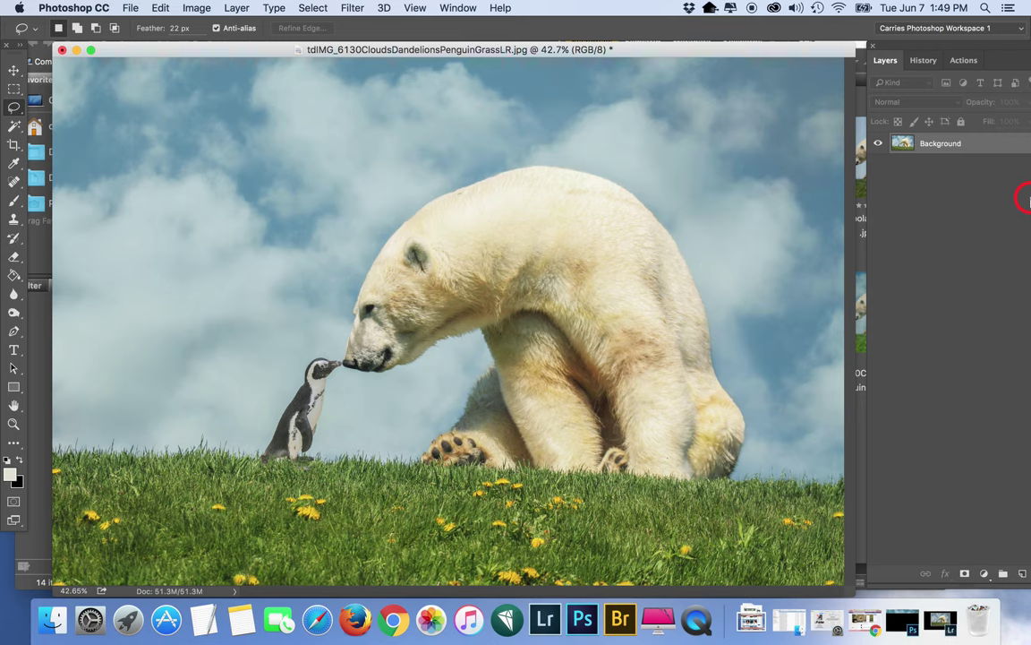
Play the 'contrast: darken tones' action on the composite
{"action": "left_click", "coordinate": [963, 61]}
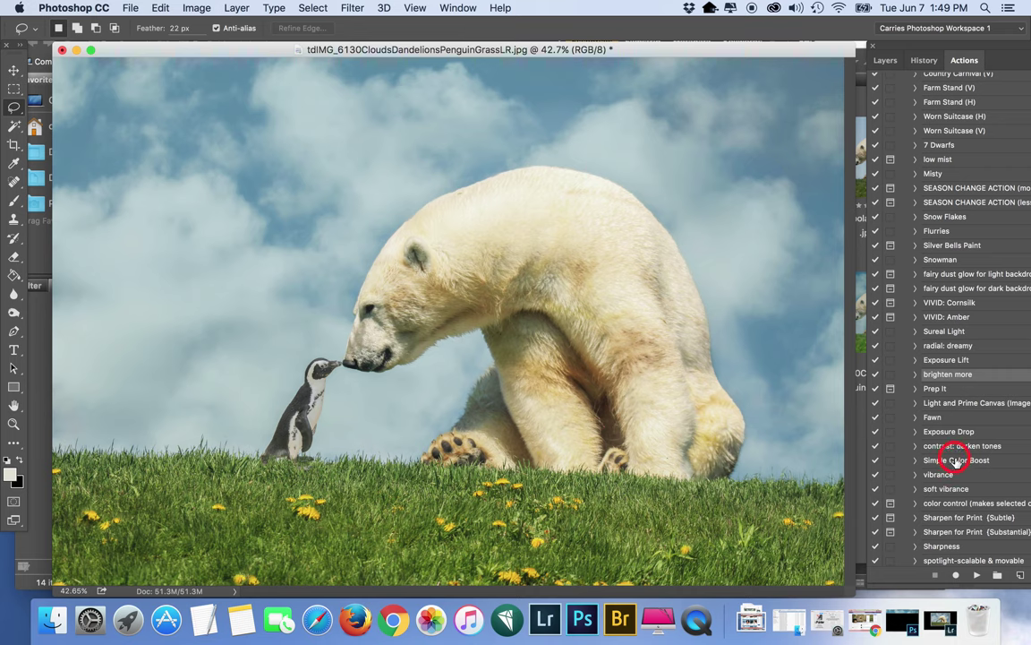
{"action": "left_click", "coordinate": [955, 448]}
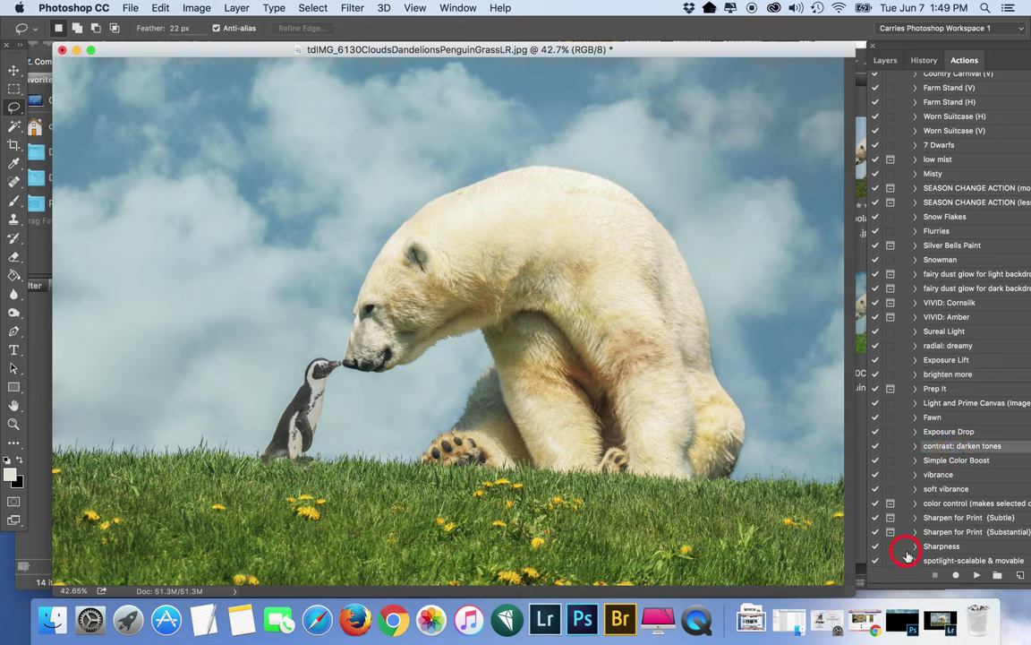
{"action": "left_click", "coordinate": [976, 581]}
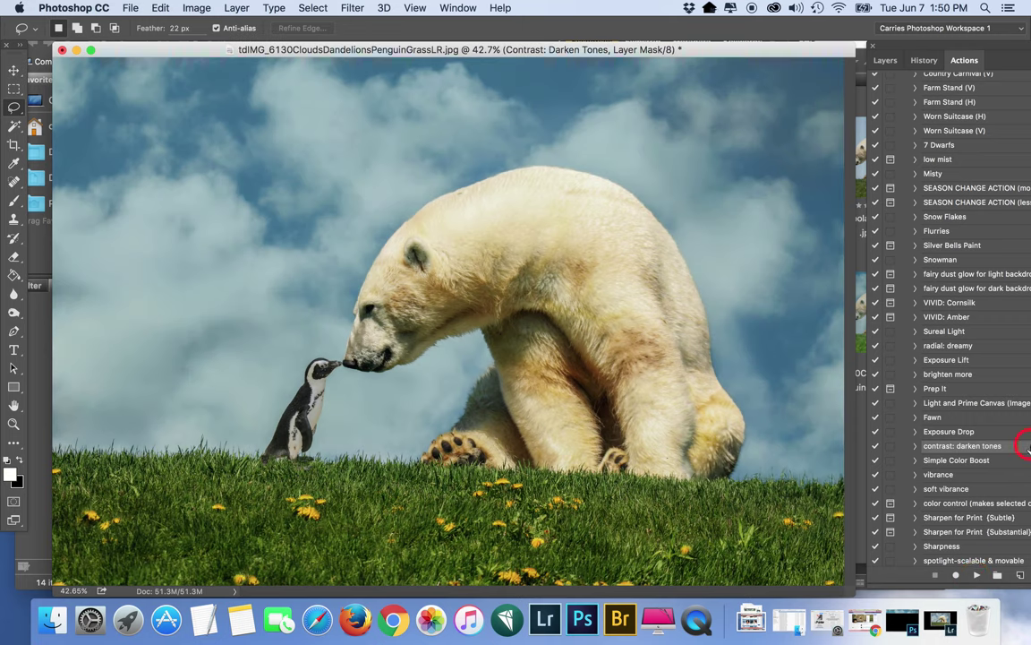
Set the darken tones layer to 15% opacity, compare it on and off, and flatten
{"action": "left_click", "coordinate": [886, 60]}
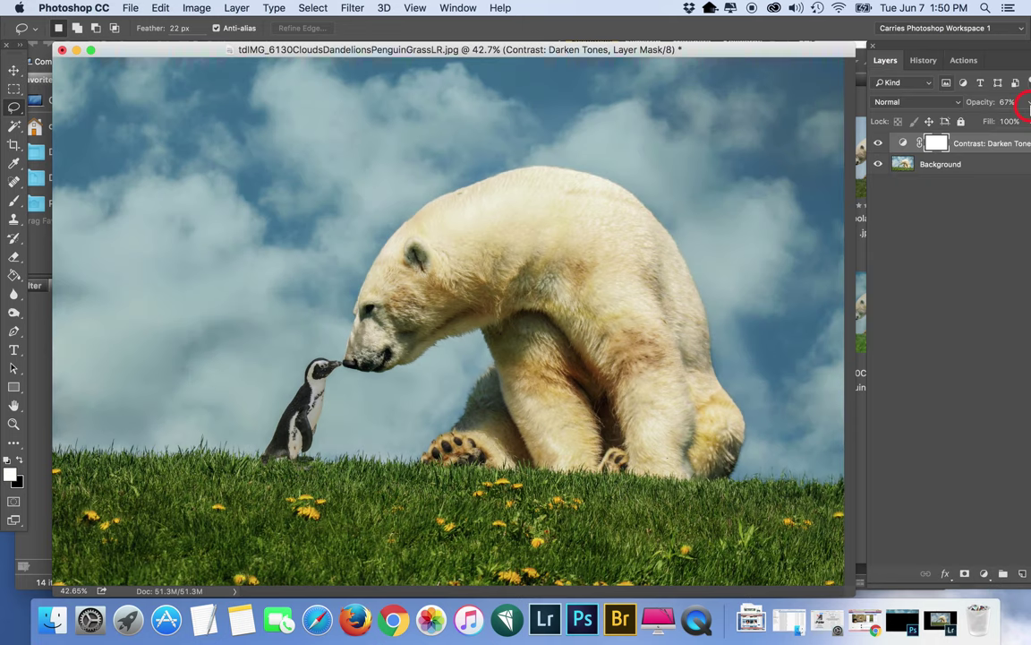
{"action": "left_click", "coordinate": [979, 101]}
{"action": "type", "text": "15"}
{"action": "key", "text": "Return"}
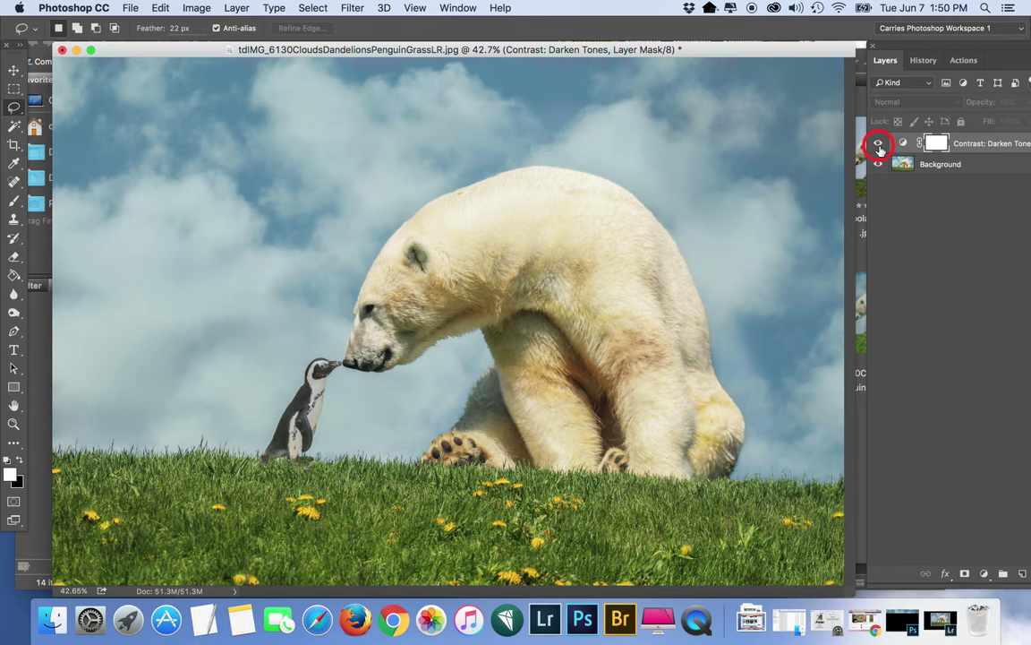
{"action": "left_click", "coordinate": [878, 144]}
{"action": "left_click", "coordinate": [878, 145]}
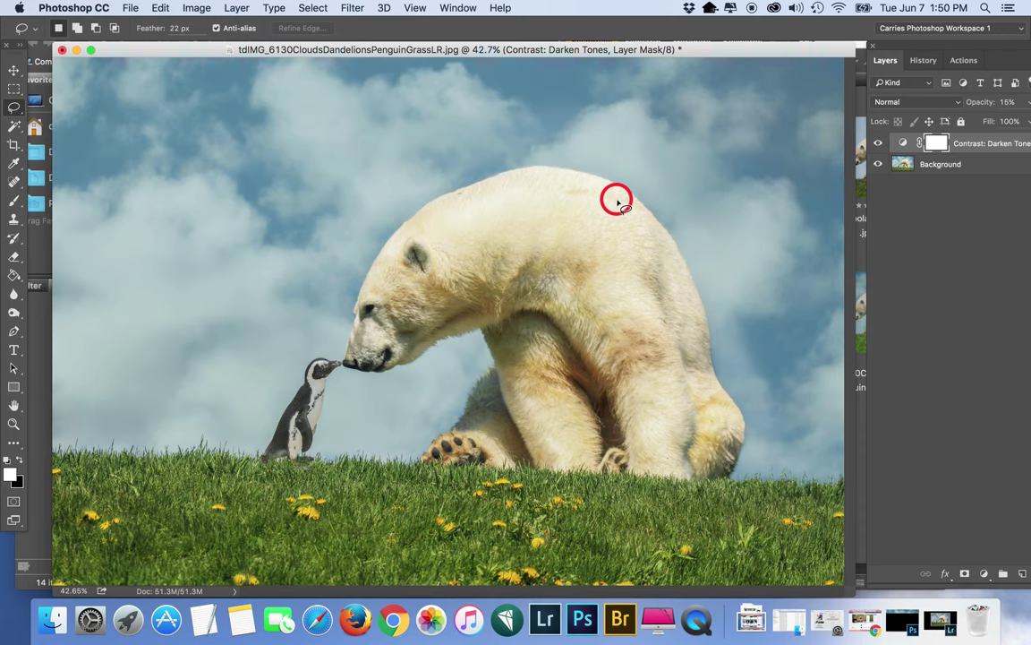
{"action": "left_click", "coordinate": [240, 8]}
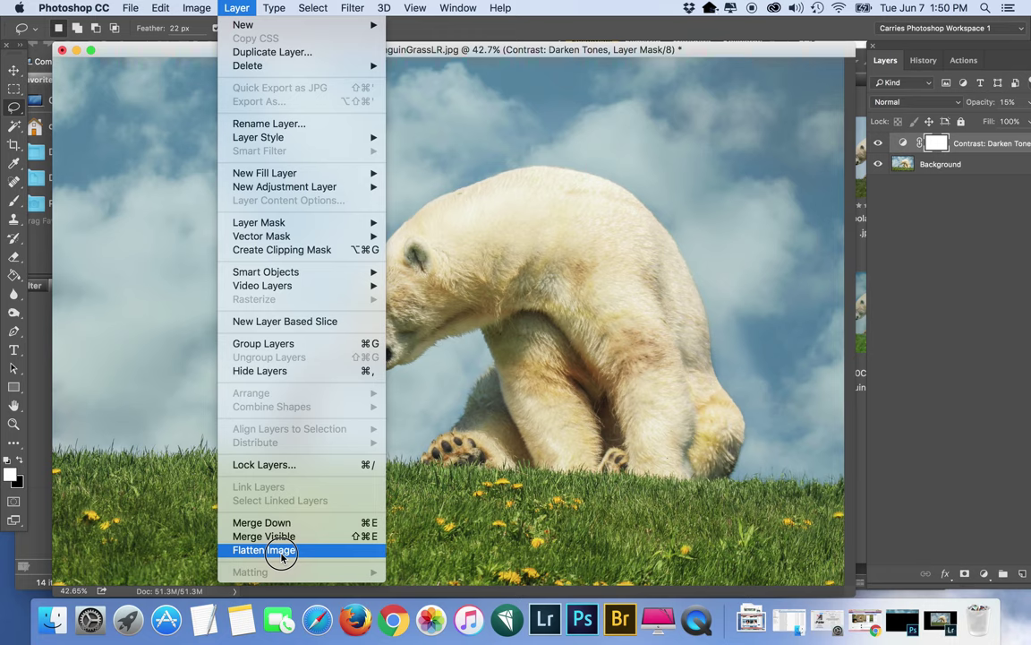
{"action": "left_click", "coordinate": [282, 551]}
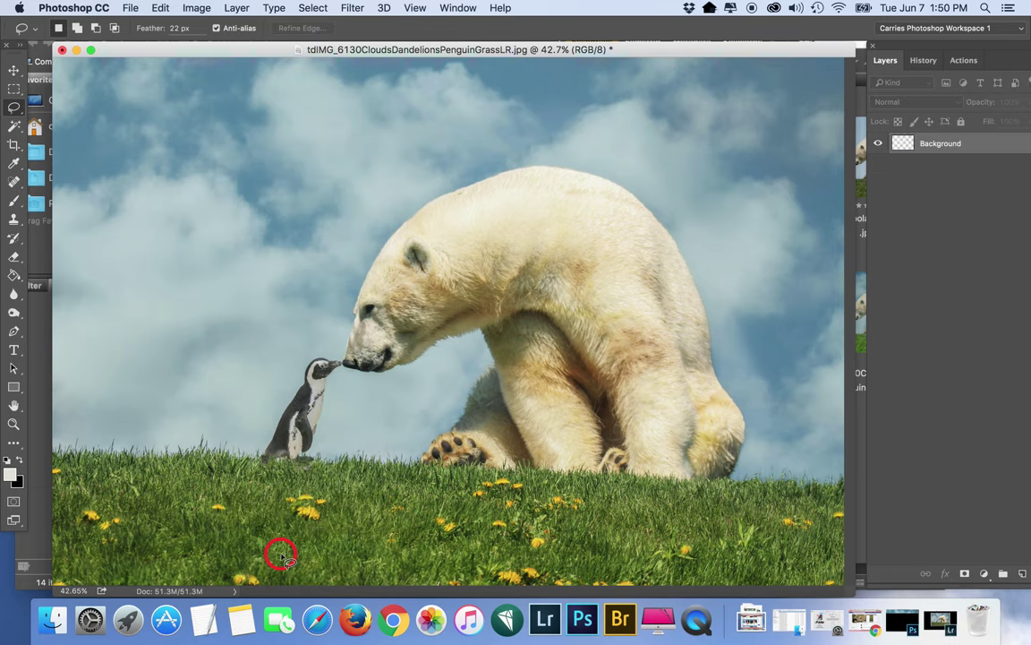
Play the 'soft vibrance' action on the composite
{"action": "left_click", "coordinate": [965, 60]}
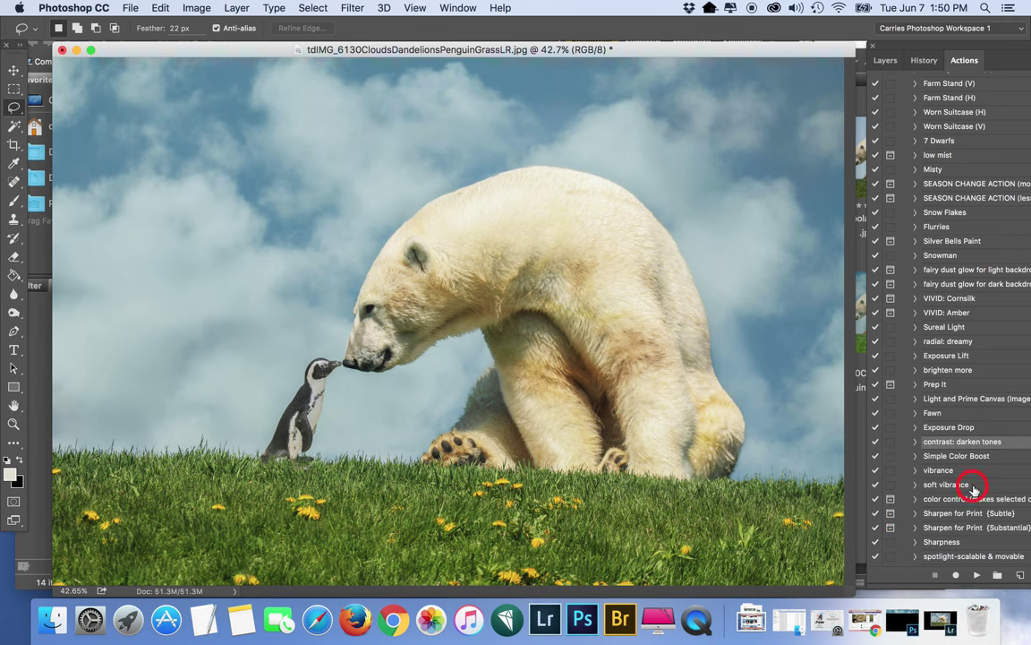
{"action": "left_click", "coordinate": [973, 486]}
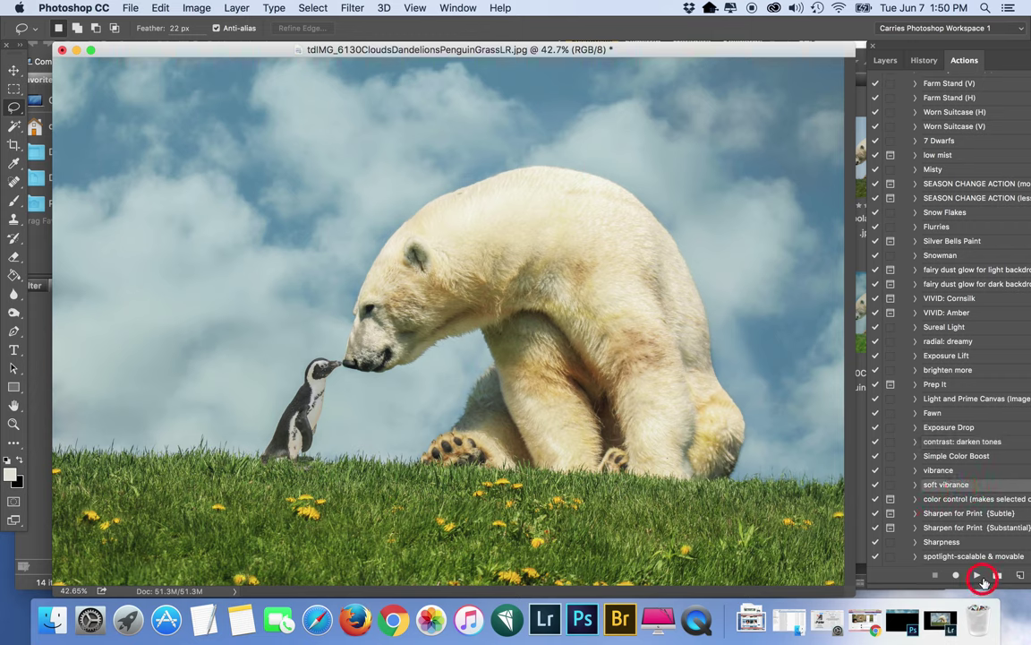
{"action": "left_click", "coordinate": [975, 577]}
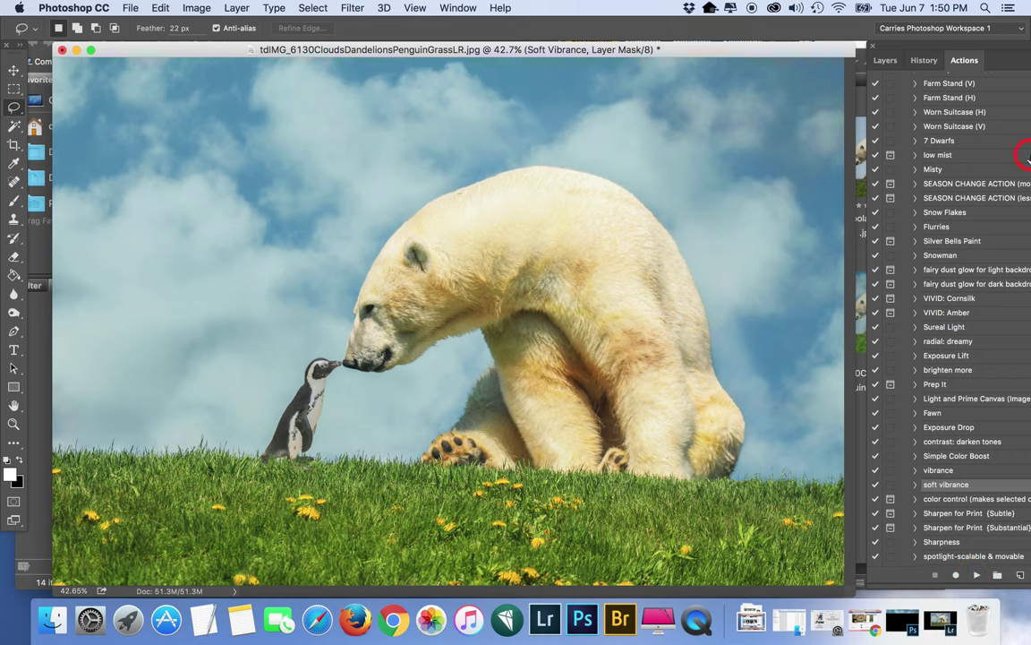
Set the Soft Vibrance layer to 12% opacity, compare it, and flatten to one background
{"action": "left_click", "coordinate": [885, 60]}
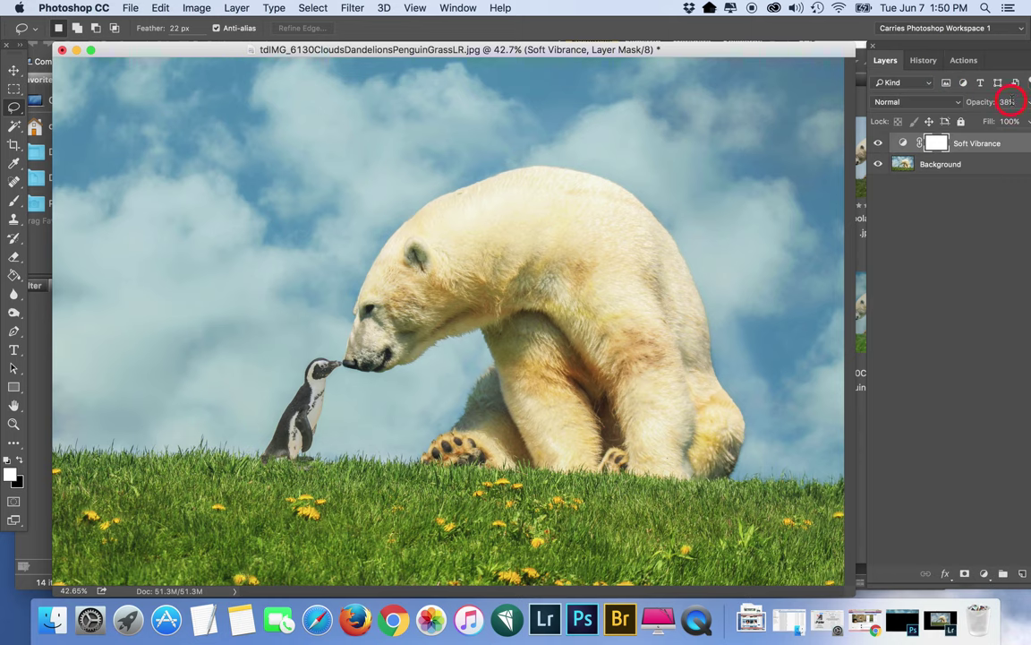
{"action": "type", "text": "12"}
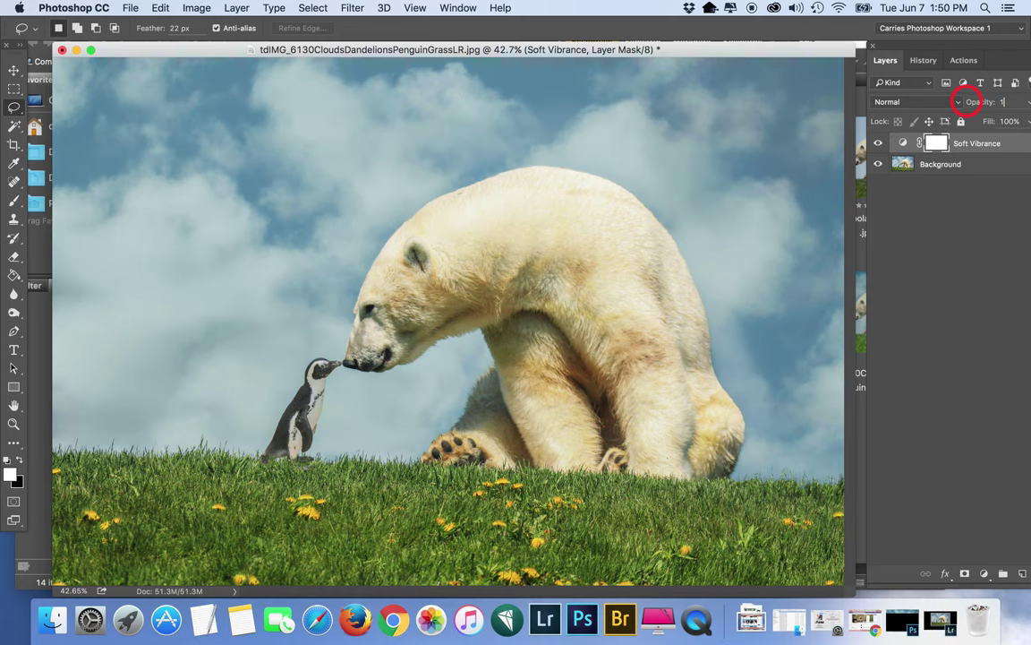
{"action": "left_click", "coordinate": [878, 144]}
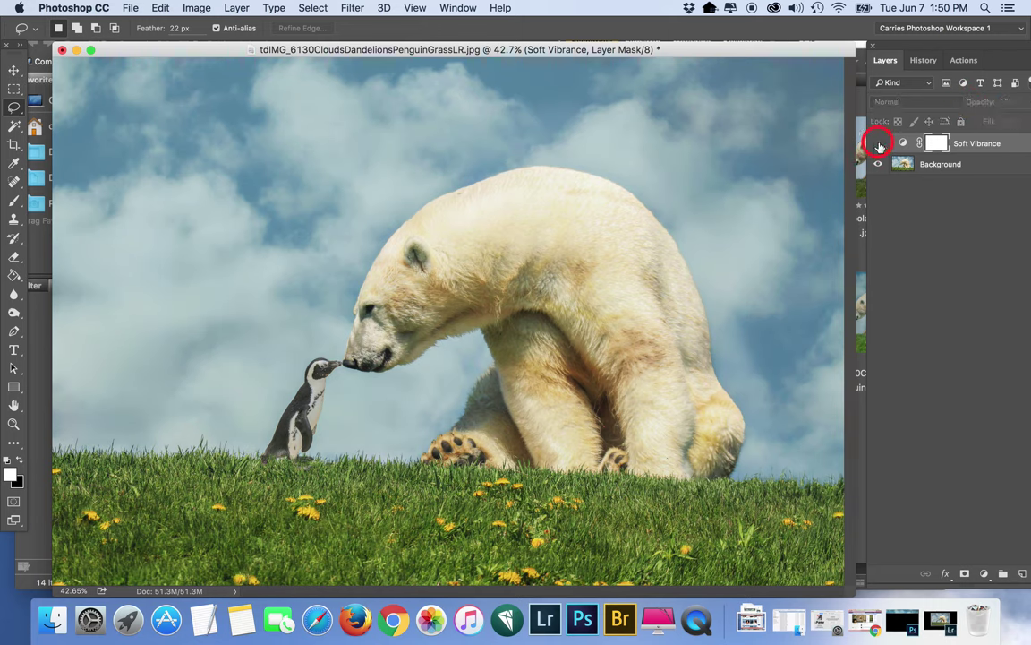
{"action": "left_click", "coordinate": [878, 143]}
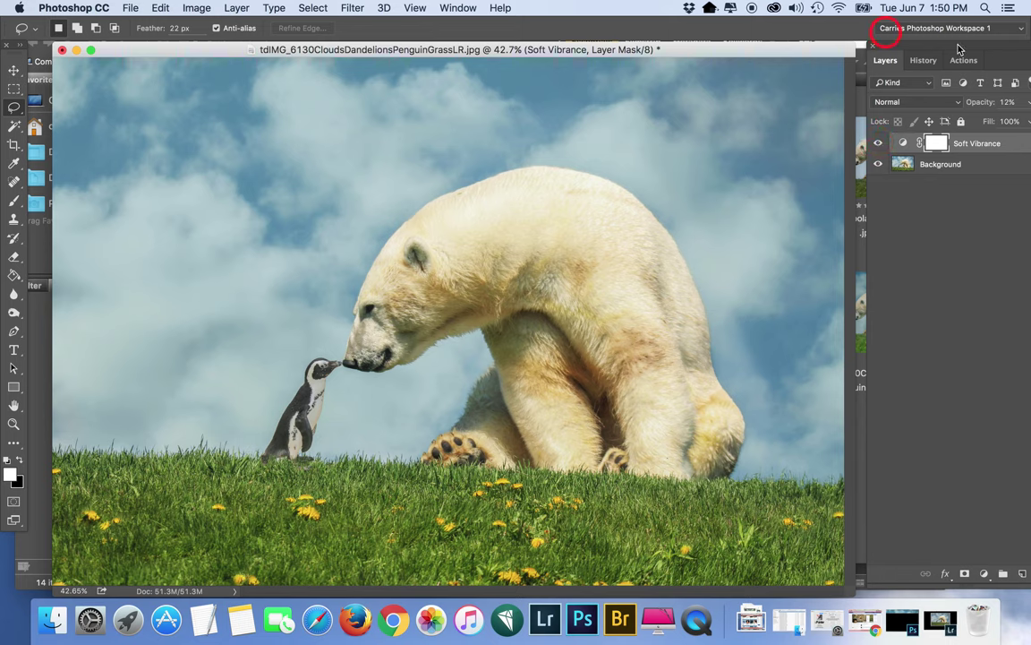
{"action": "left_click", "coordinate": [235, 7]}
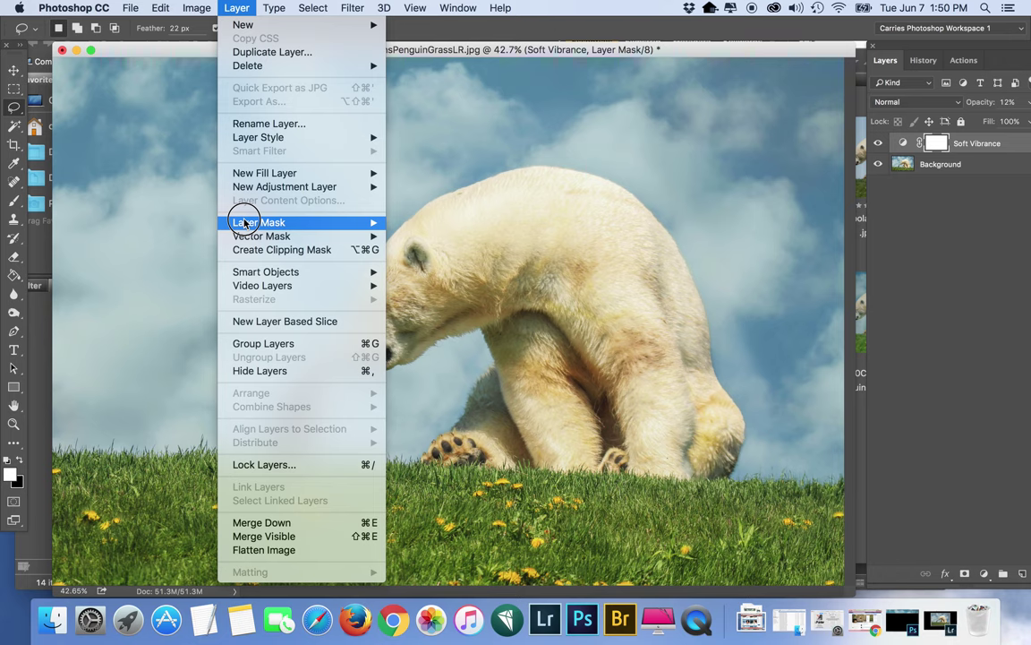
{"action": "left_click", "coordinate": [251, 550]}
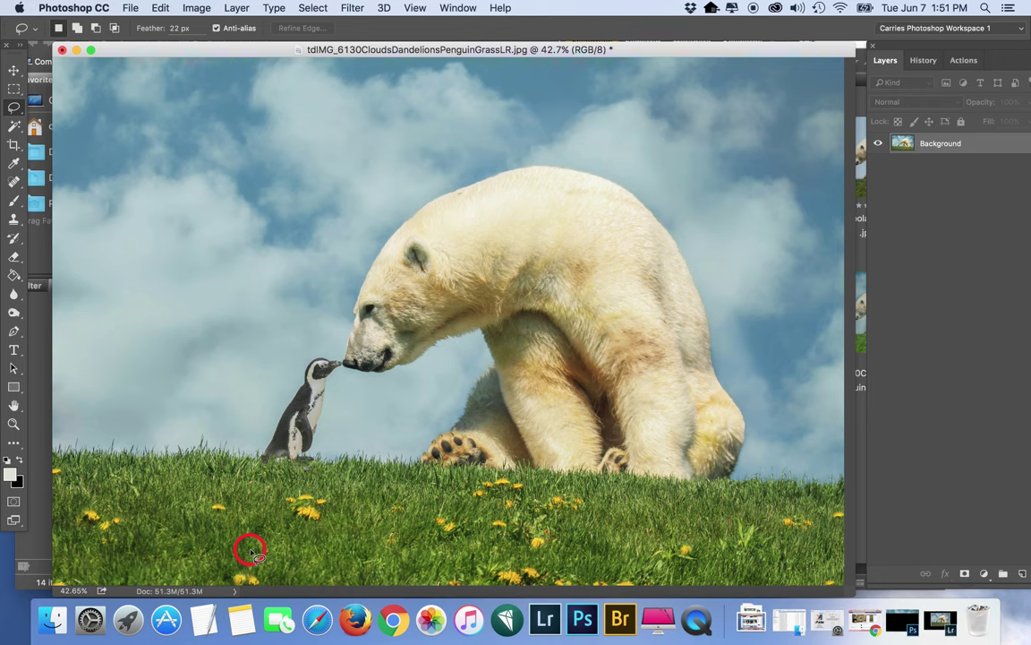
Run the Sharpen for Print (Subtle) action, continuing past the flatten warning
{"action": "left_click", "coordinate": [964, 60]}
{"action": "scroll", "coordinate": [967, 488], "scroll_direction": "down", "scroll_amount": 3}
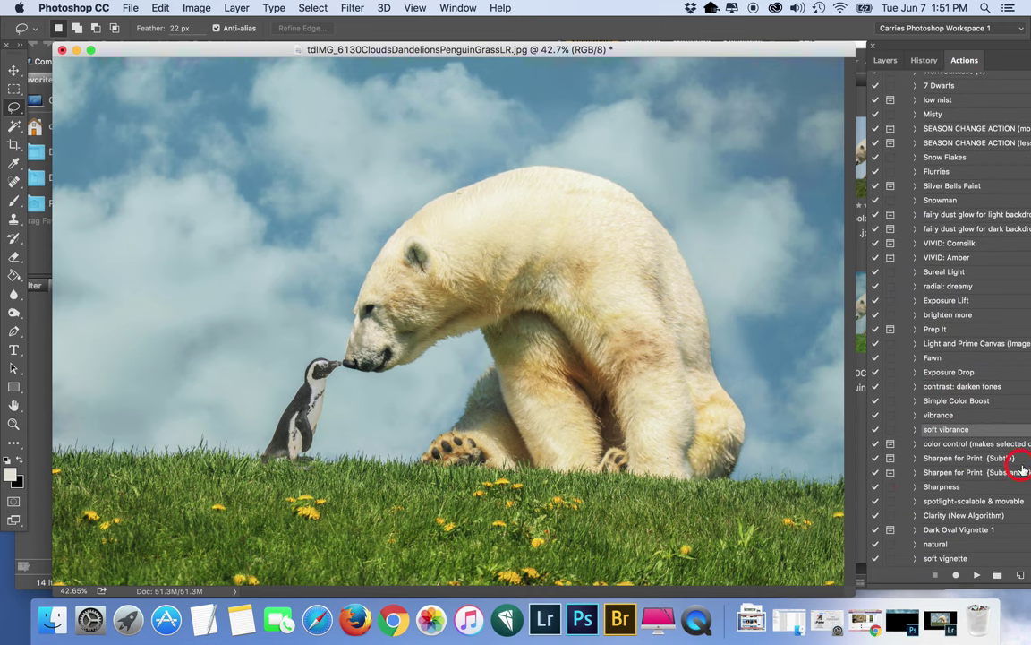
{"action": "left_click", "coordinate": [970, 460]}
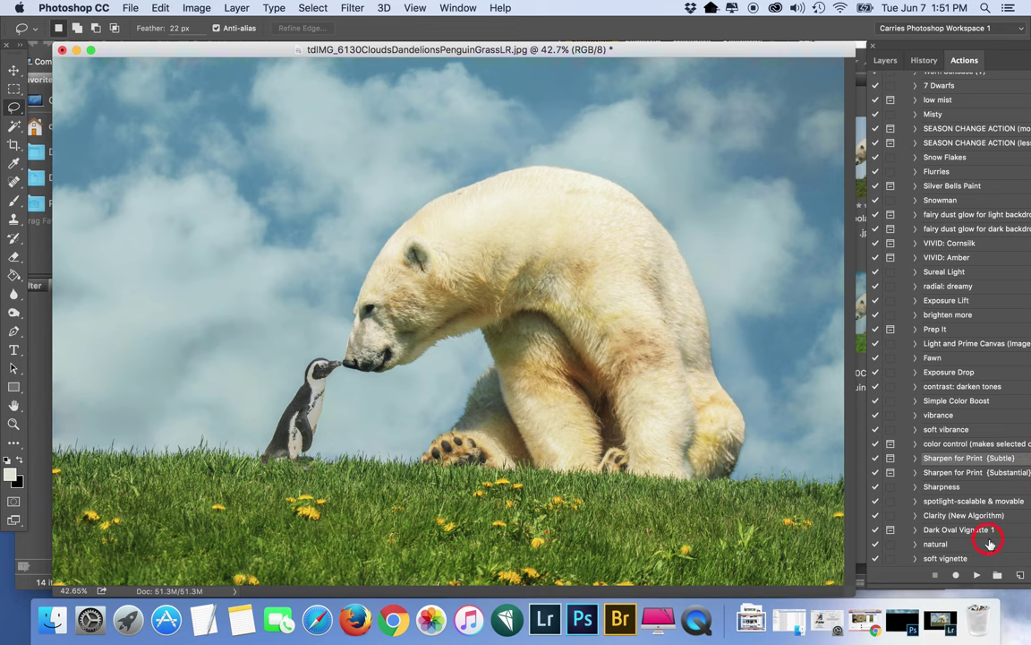
{"action": "left_click", "coordinate": [978, 575]}
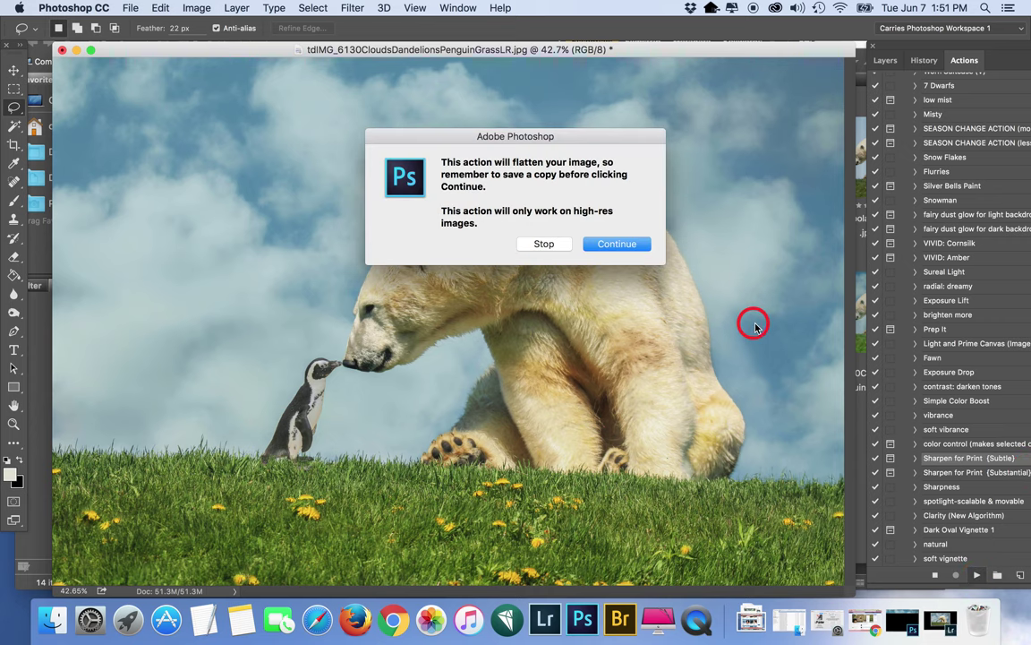
{"action": "left_click", "coordinate": [625, 241]}
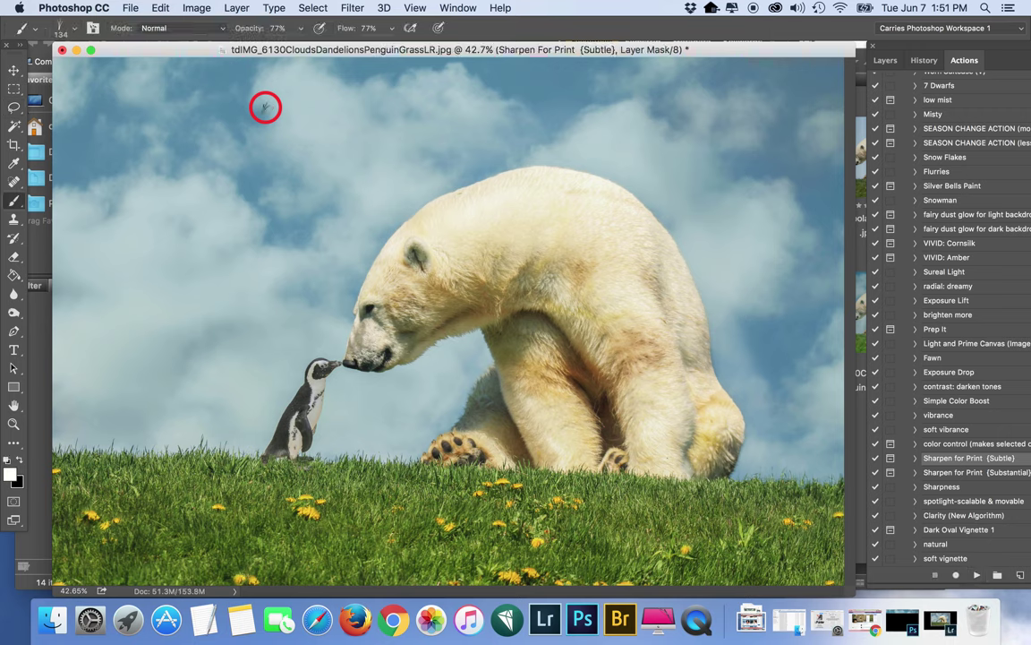
Flatten the sharpened result into a single layer
{"action": "left_click", "coordinate": [228, 7]}
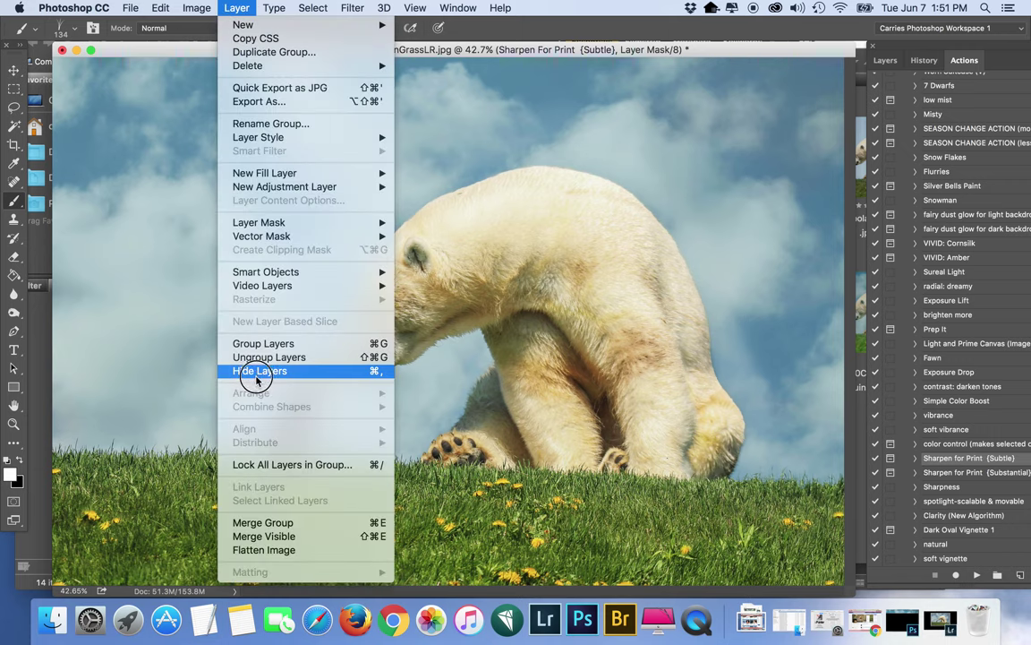
{"action": "left_click", "coordinate": [257, 550]}
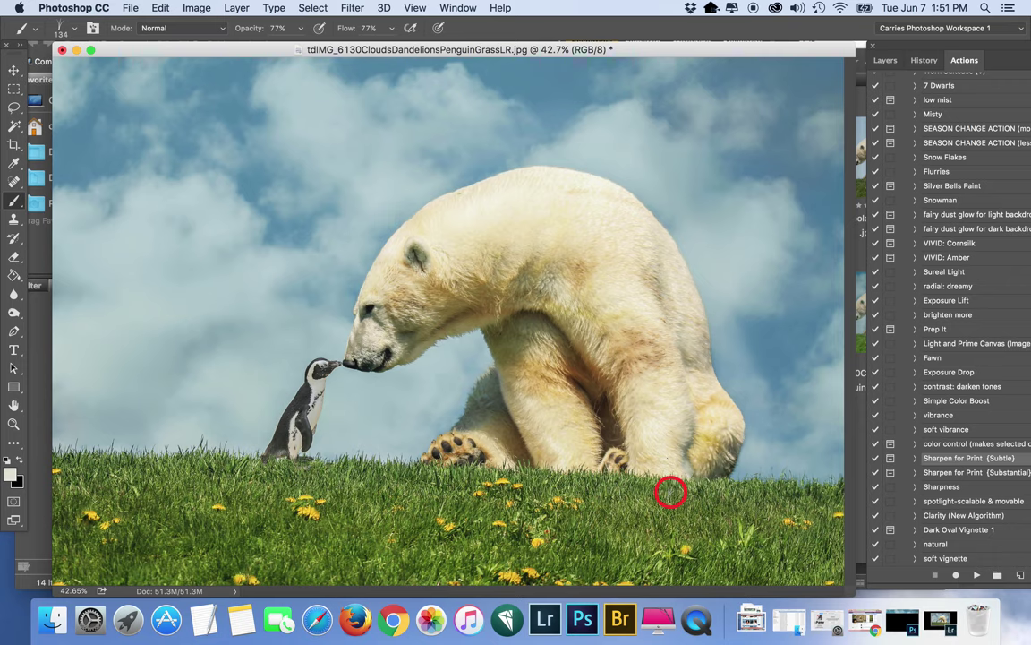
{"action": "key", "text": "super+shift+s"}
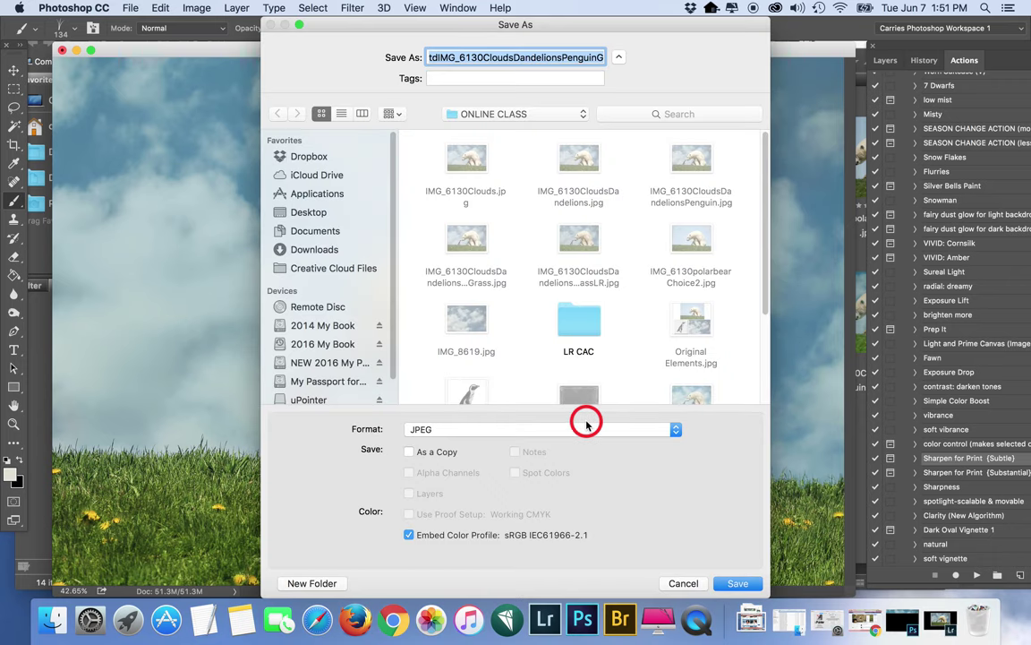
Save as JPEG, replacing tdIMG_6130CloudsDandelionsPenguinGrassLR.jpg and accepting the JPEG Options
{"action": "left_click", "coordinate": [738, 582]}
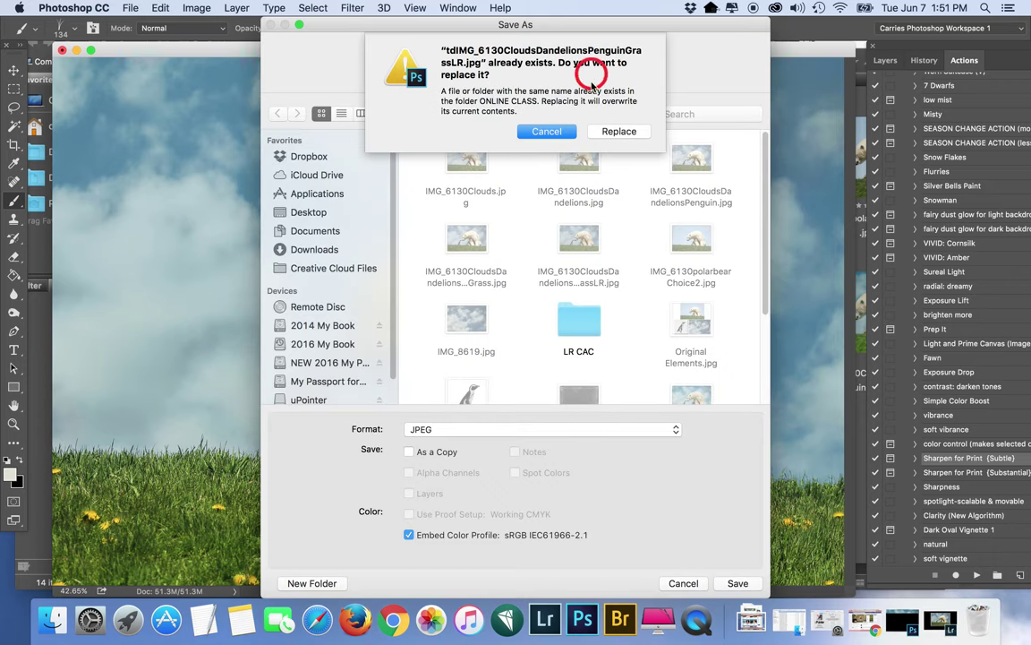
{"action": "left_click", "coordinate": [627, 133]}
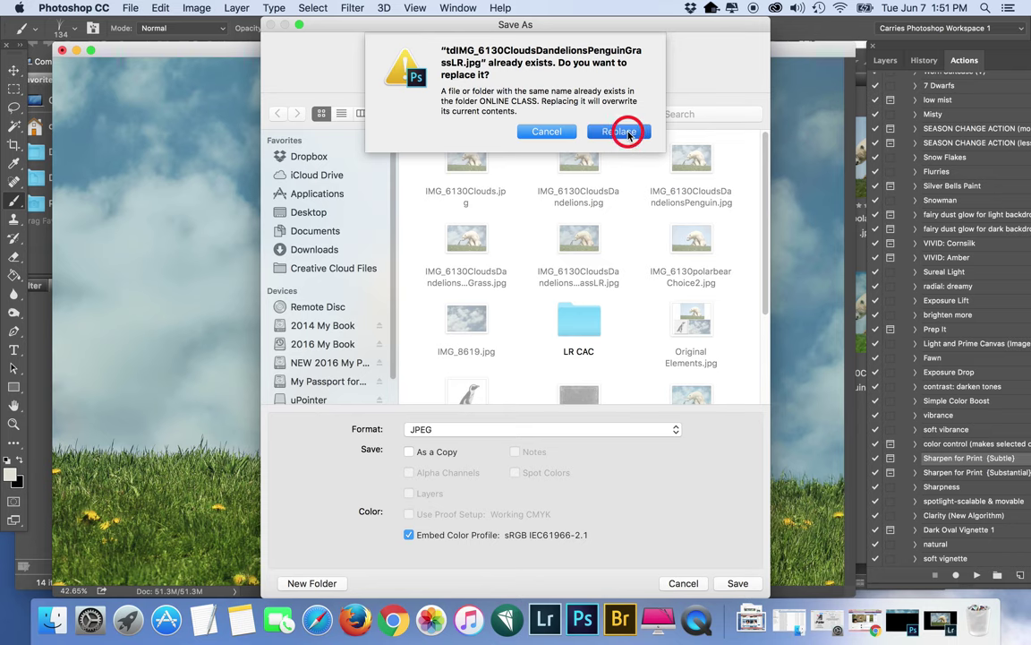
{"action": "left_click", "coordinate": [620, 202]}
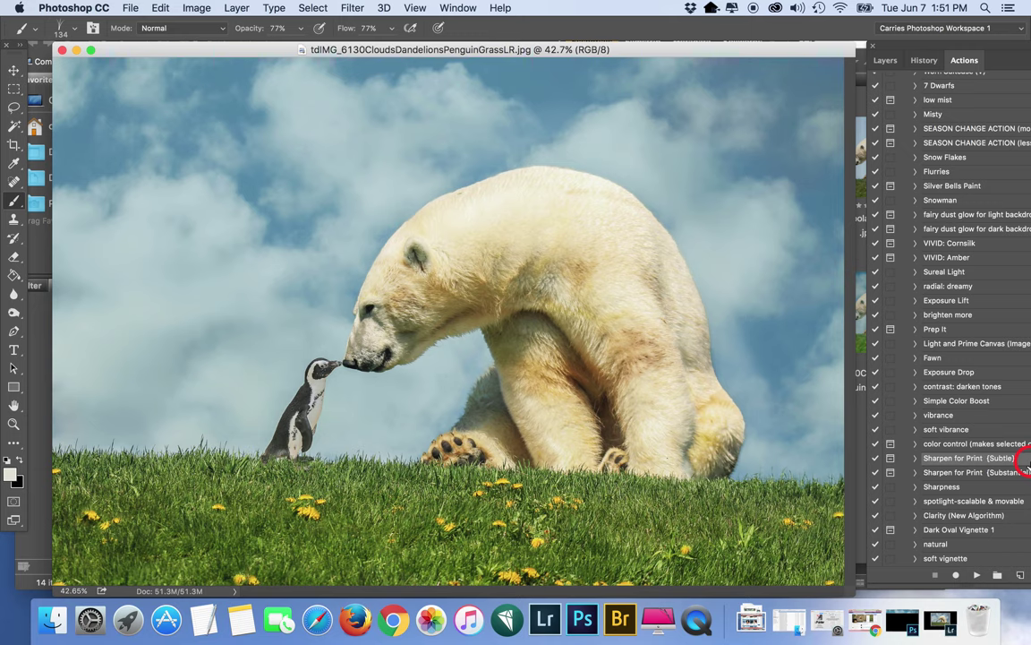
{"action": "key", "text": "super+m"}
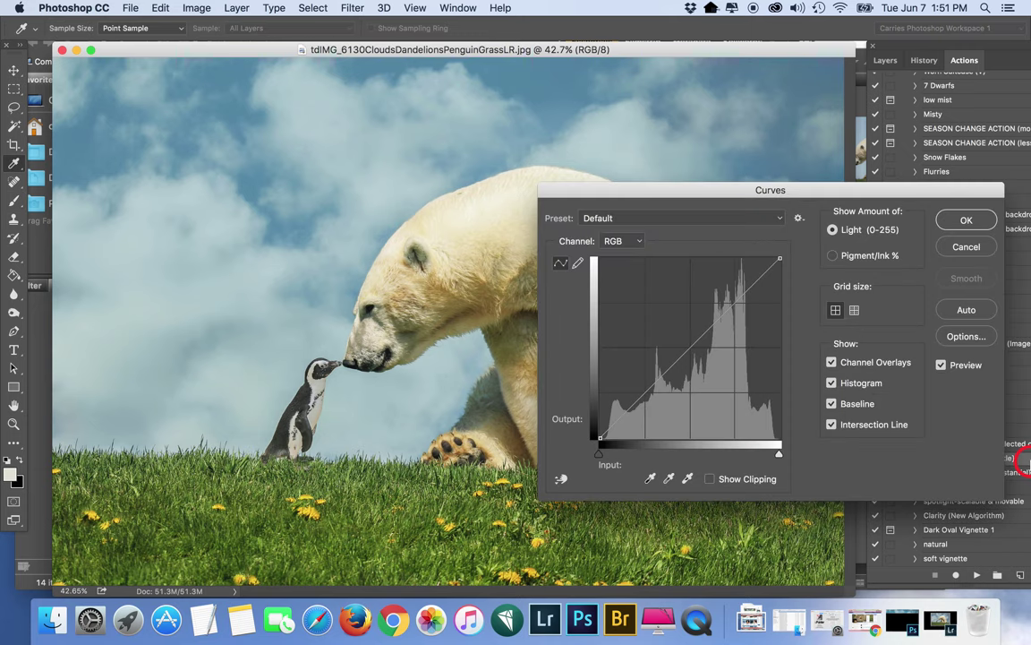
Lift the midtones with one RGB Curves point at 126/131 and apply it
{"action": "left_click", "coordinate": [975, 251]}
{"action": "left_click", "coordinate": [196, 8]}
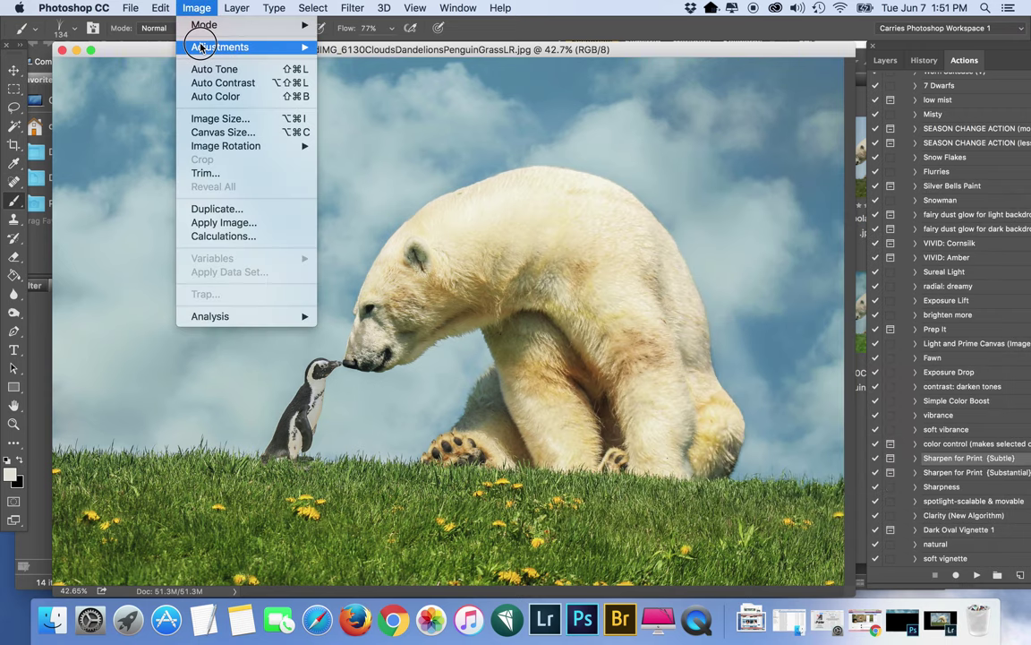
{"action": "mouse_move", "coordinate": [201, 47]}
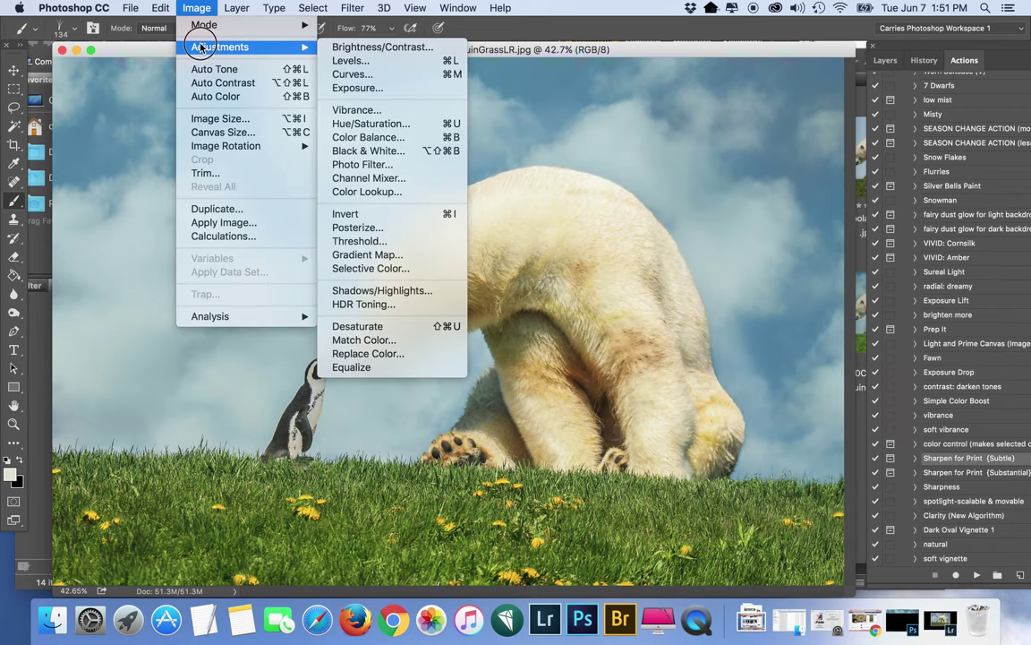
{"action": "left_click", "coordinate": [398, 77]}
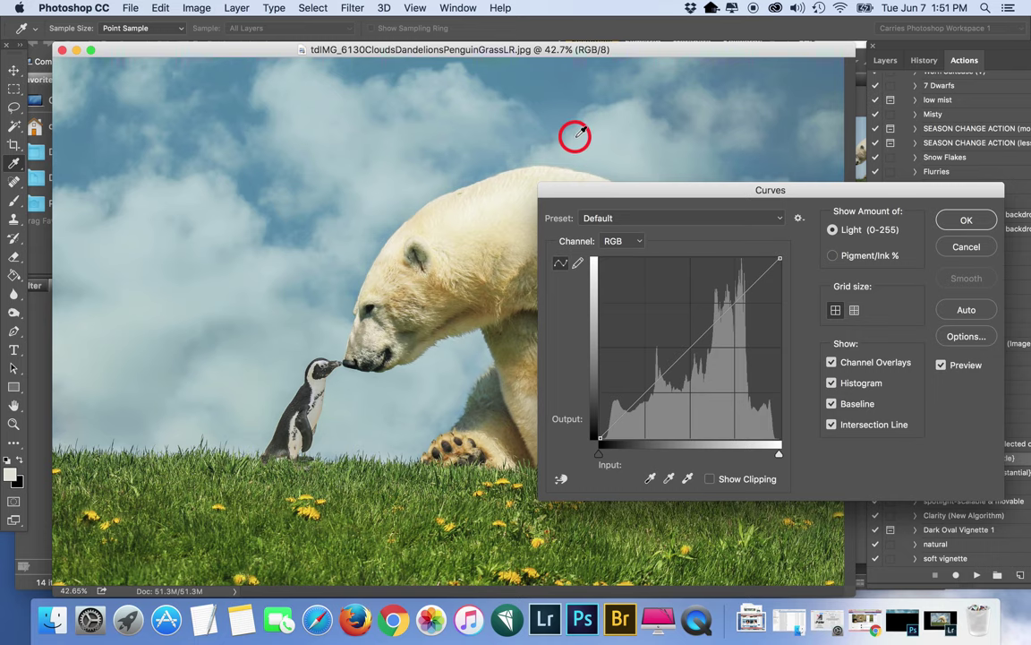
{"action": "left_click_drag", "start_coordinate": [707, 190], "coordinate": [800, 297]}
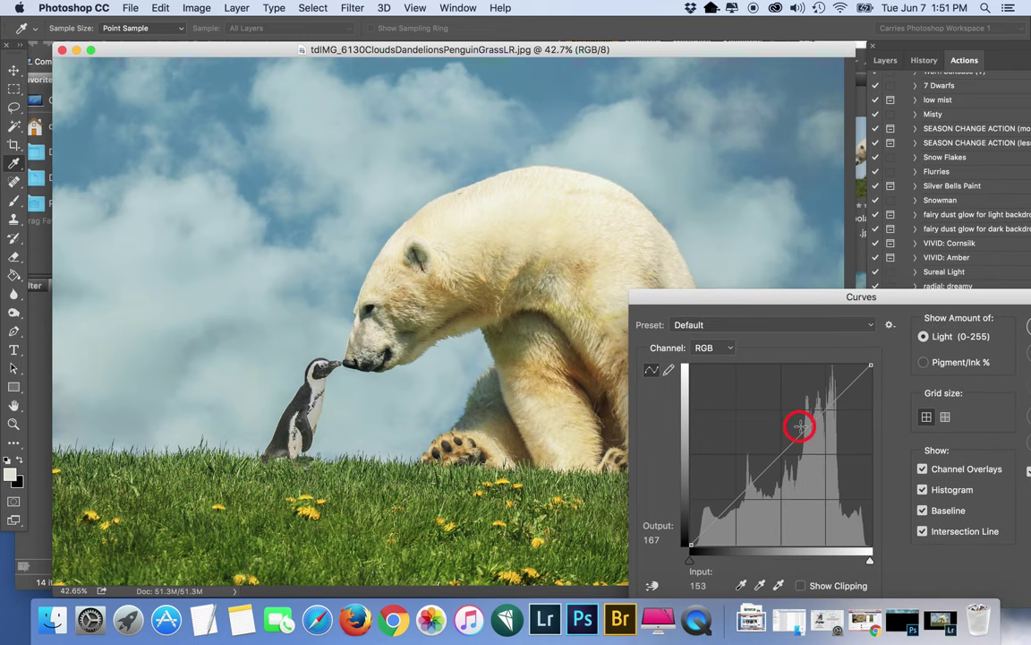
{"action": "left_click", "coordinate": [781, 452]}
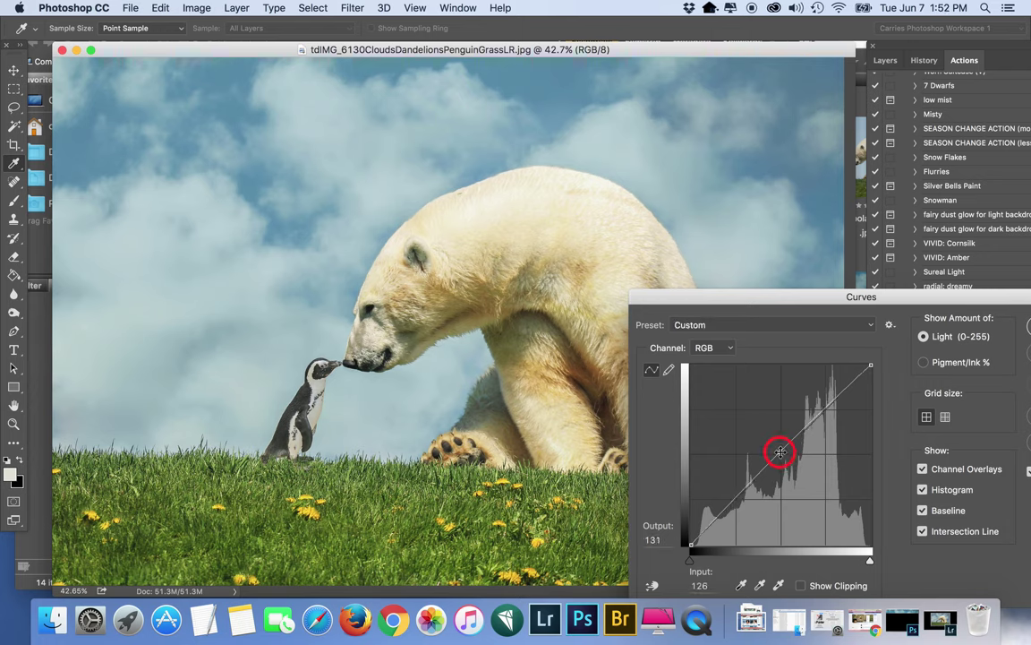
{"action": "left_click", "coordinate": [734, 348]}
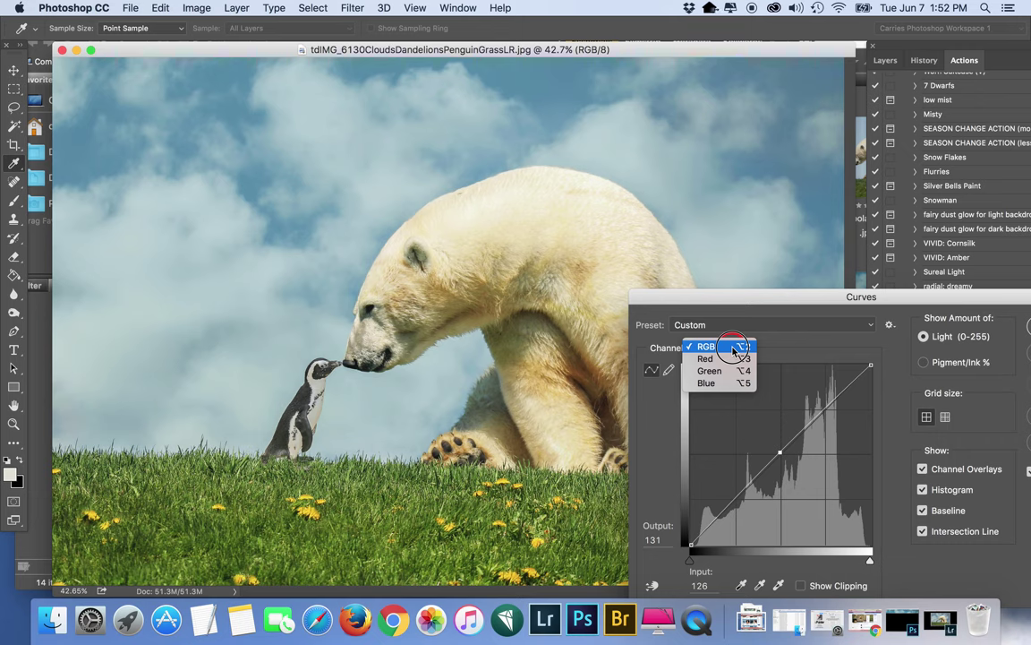
{"action": "left_click", "coordinate": [733, 348]}
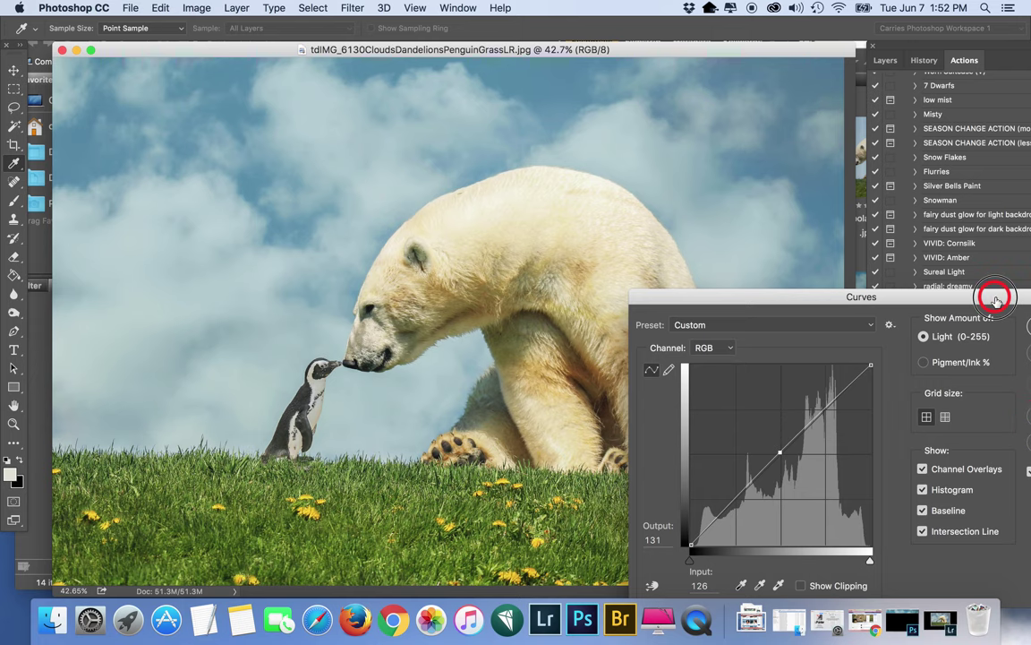
{"action": "left_click_drag", "start_coordinate": [995, 299], "coordinate": [816, 262]}
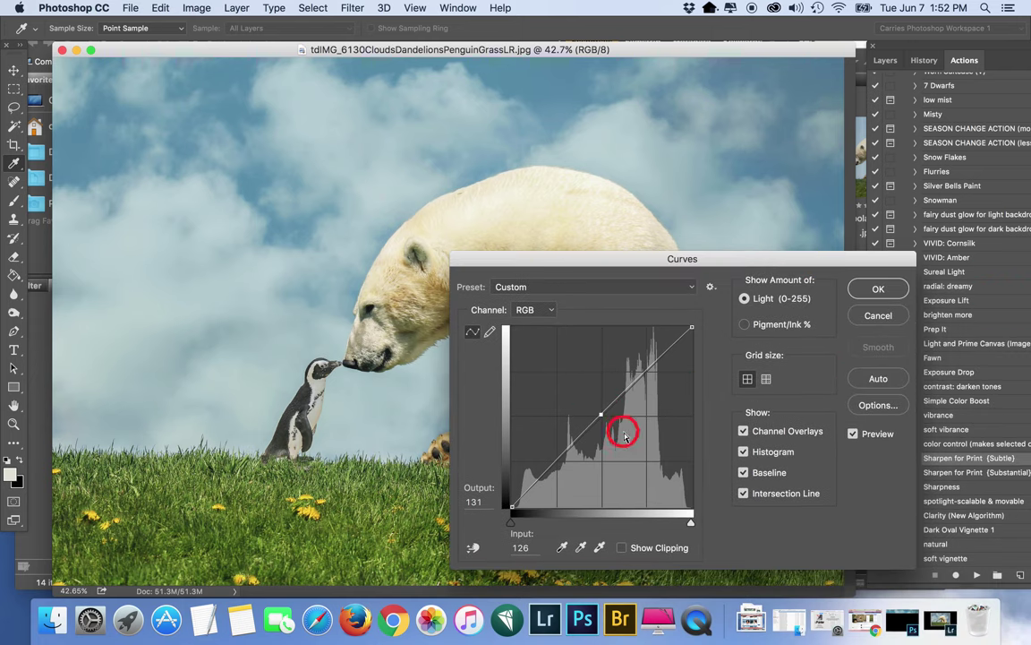
{"action": "left_click", "coordinate": [878, 288]}
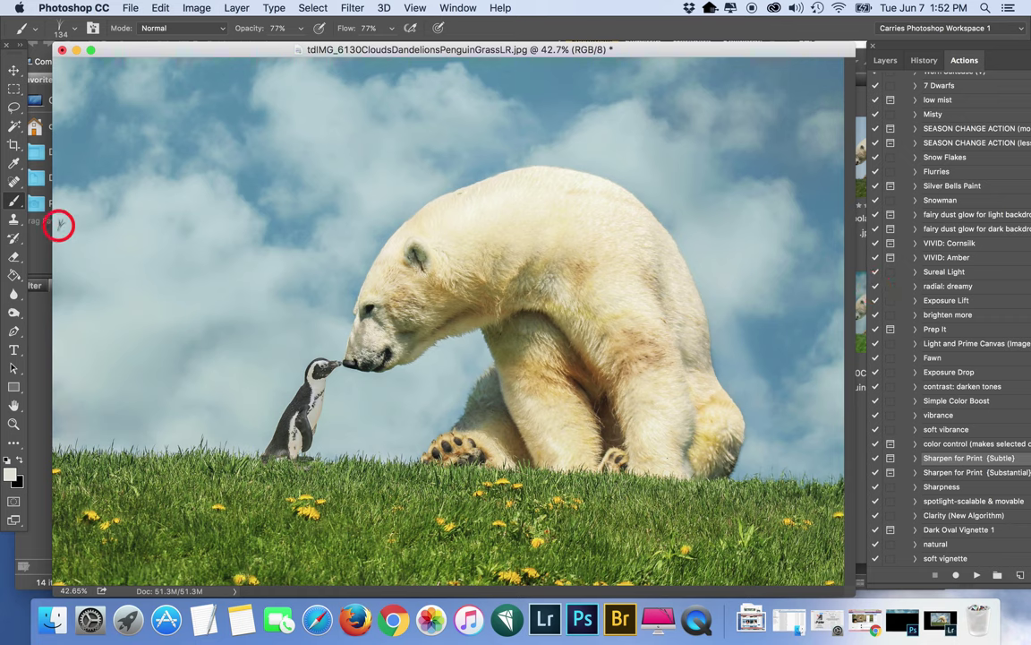
{"action": "left_click", "coordinate": [14, 218]}
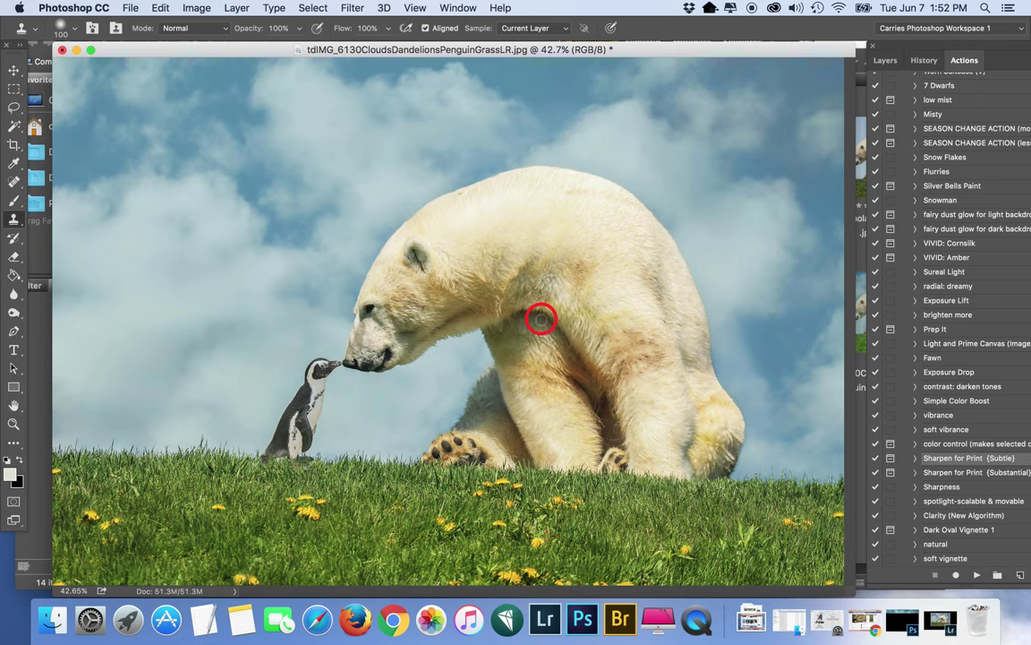
Zoom in on the bear and set the Clone Stamp brush to 22 px
{"action": "key", "text": "super+plus"}
{"action": "scroll", "coordinate": [513, 205], "scroll_direction": "up", "scroll_amount": 3}
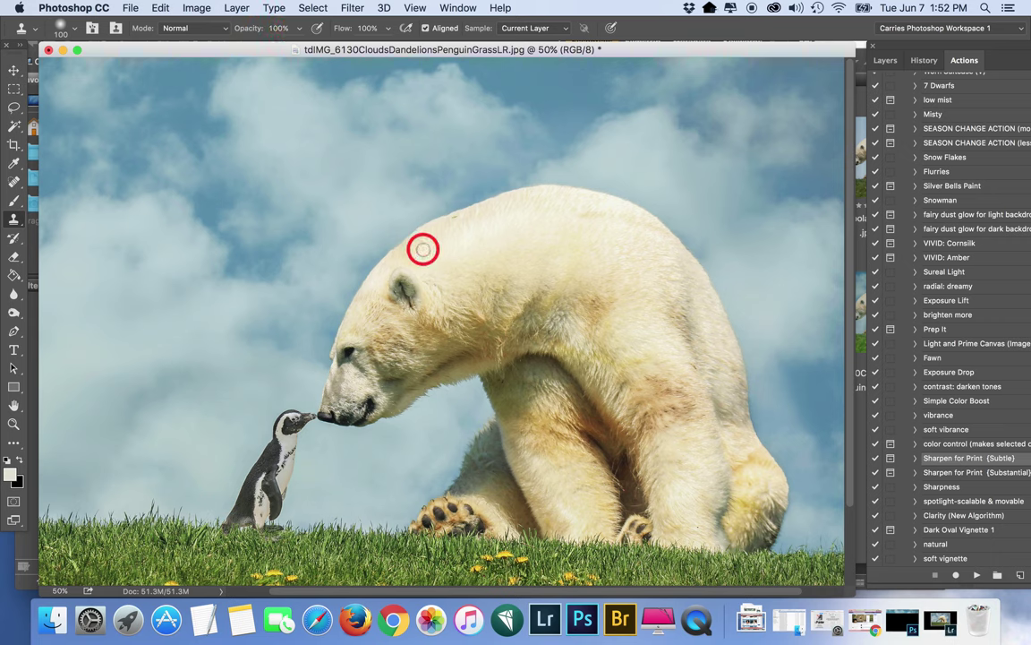
{"action": "left_click", "coordinate": [452, 215]}
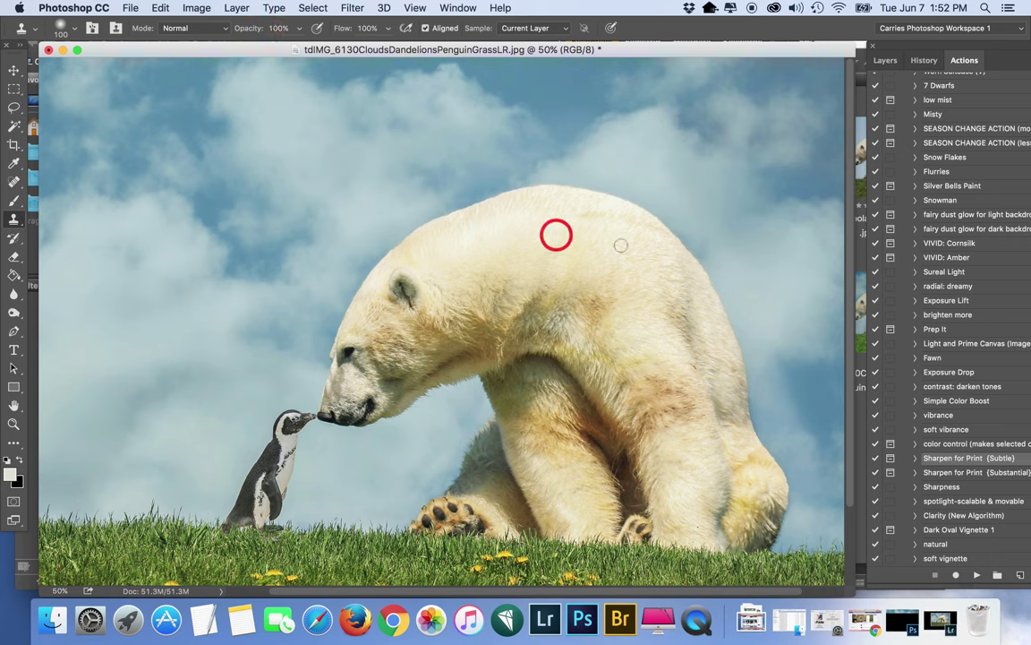
{"action": "left_click", "coordinate": [76, 28]}
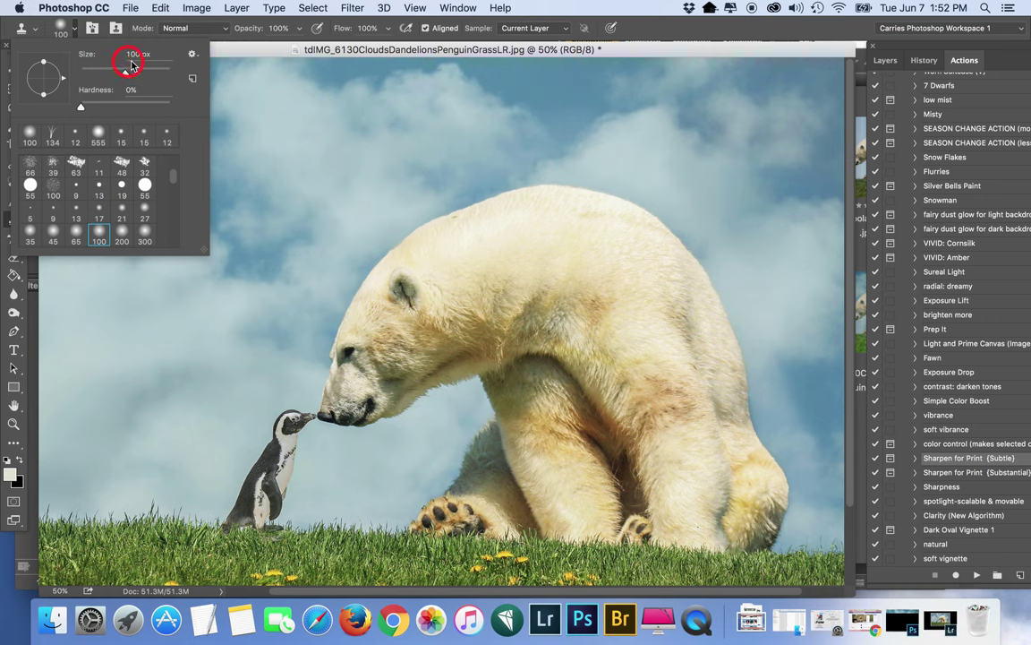
{"action": "type", "text": "22"}
{"action": "key", "text": "Return"}
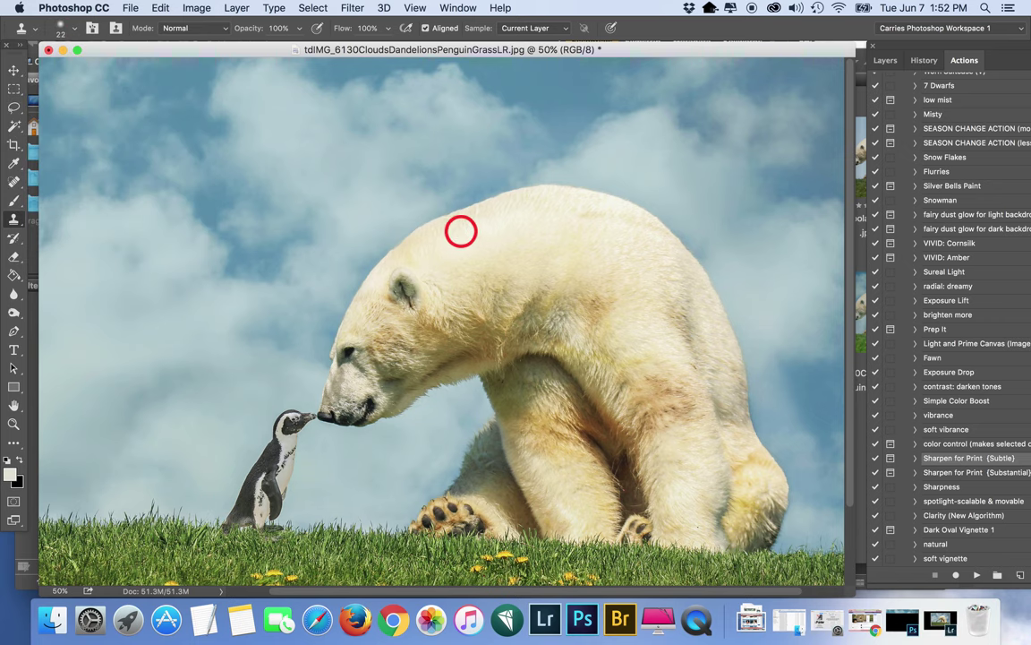
Clone out the dark specks on the bear's back, chest and between its legs
{"action": "left_click", "coordinate": [453, 214]}
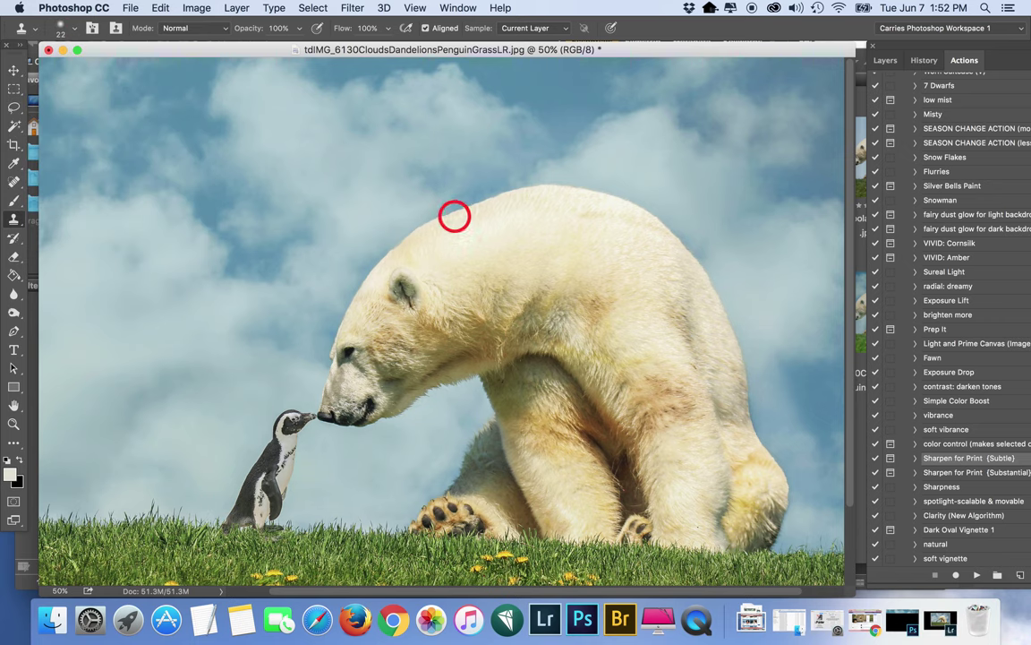
{"action": "left_click_drag", "start_coordinate": [526, 356], "coordinate": [520, 360]}
{"action": "scroll", "coordinate": [602, 367], "scroll_direction": "down", "scroll_amount": 1}
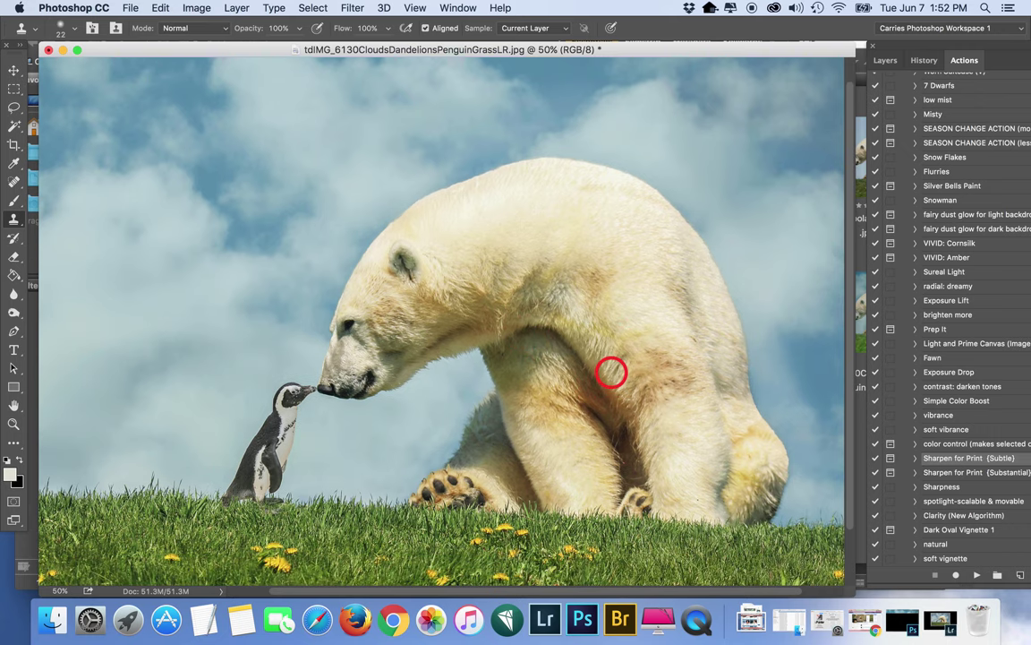
{"action": "left_click_drag", "start_coordinate": [628, 469], "coordinate": [617, 458]}
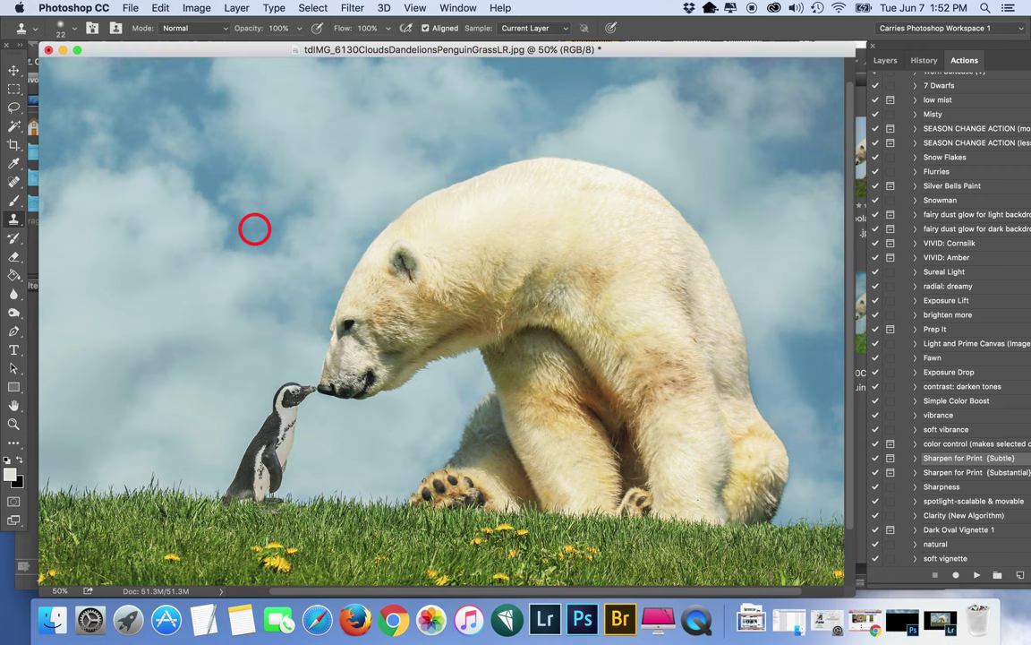
{"action": "scroll", "coordinate": [255, 229], "scroll_direction": "down", "scroll_amount": 2}
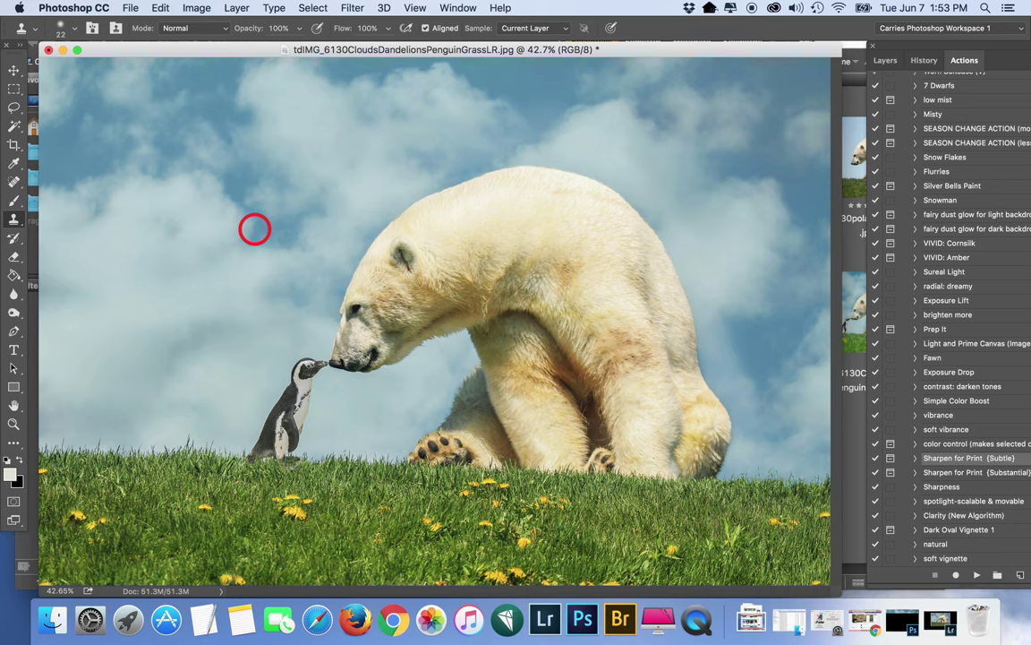
{"action": "key", "text": "super+shift+s"}
Save the composite as JPEG, replacing tdIMG_6130CloudsDandelionsPenguinGrassLR.jpg with default JPEG options
{"action": "key", "text": "Return"}
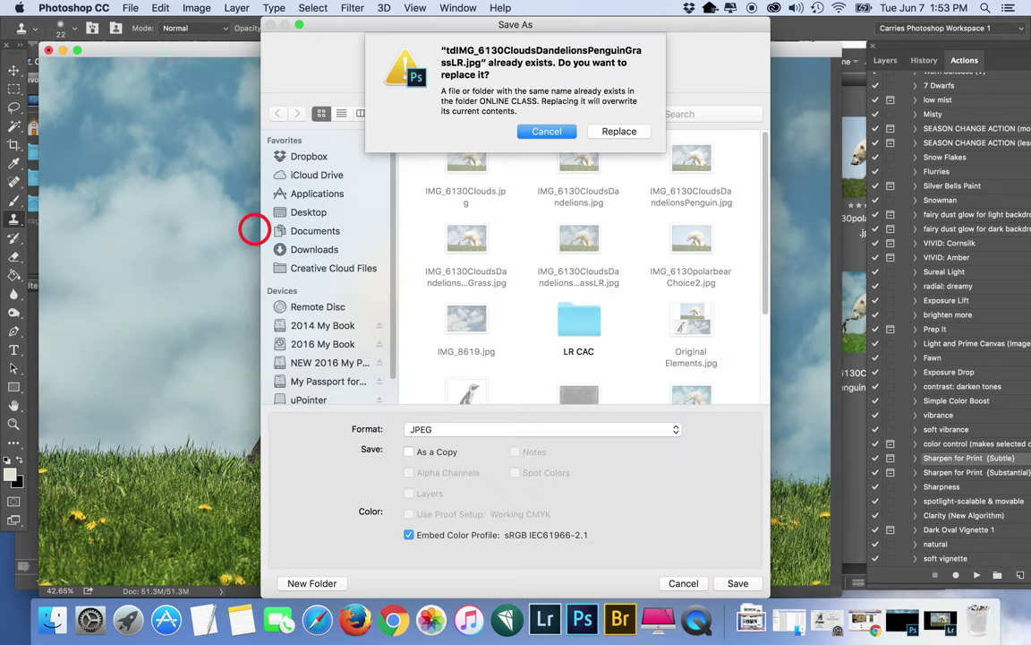
{"action": "left_click", "coordinate": [622, 131]}
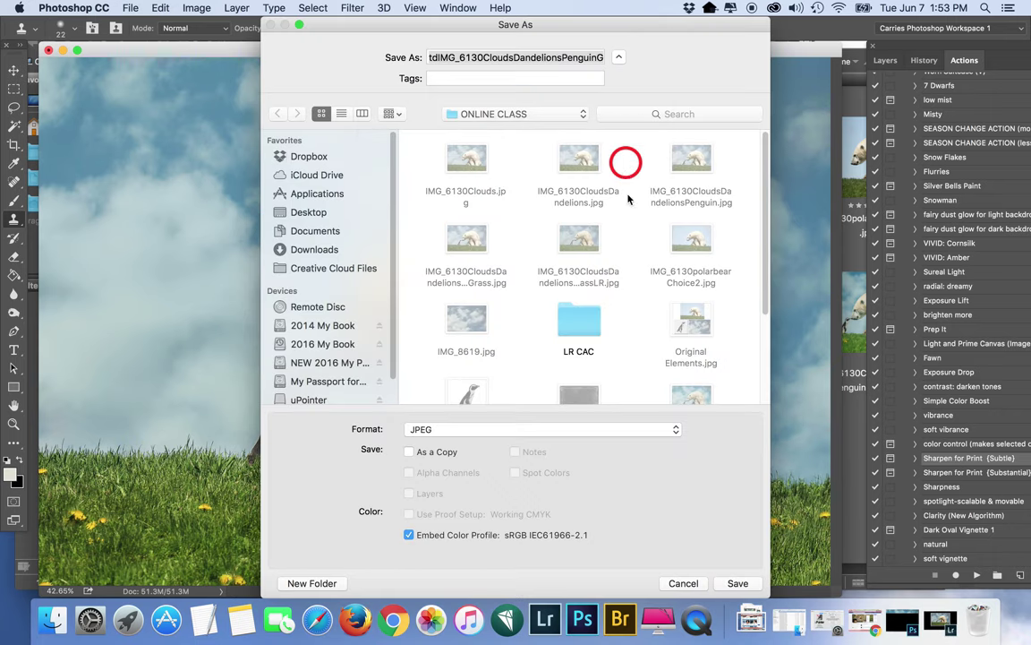
{"action": "left_click", "coordinate": [607, 202]}
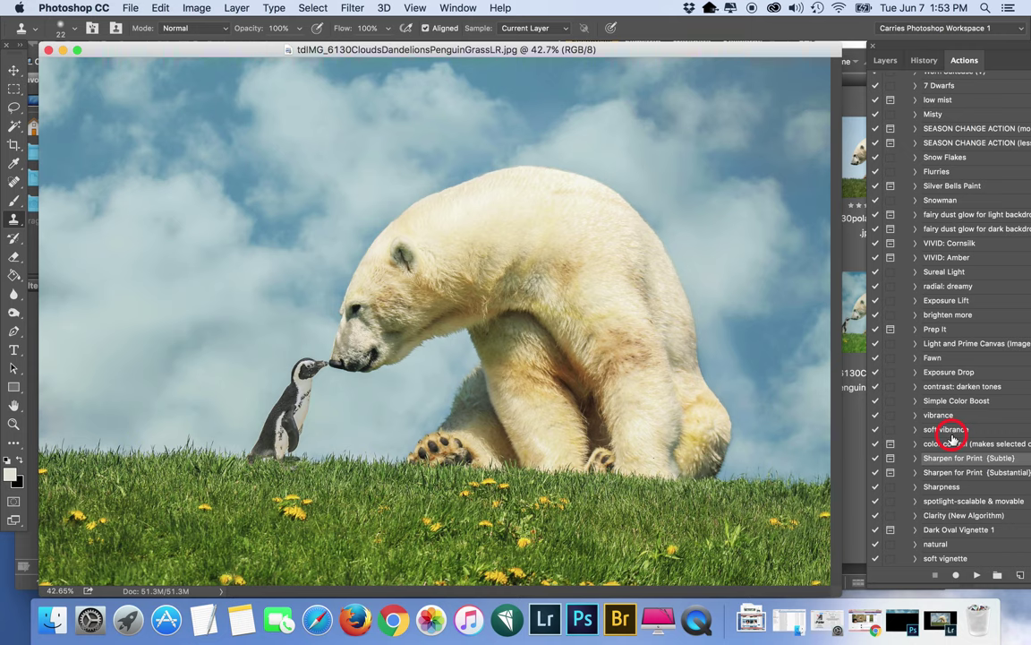
Open the Image menu to begin duplicating the saved composite
{"action": "left_click", "coordinate": [196, 7]}
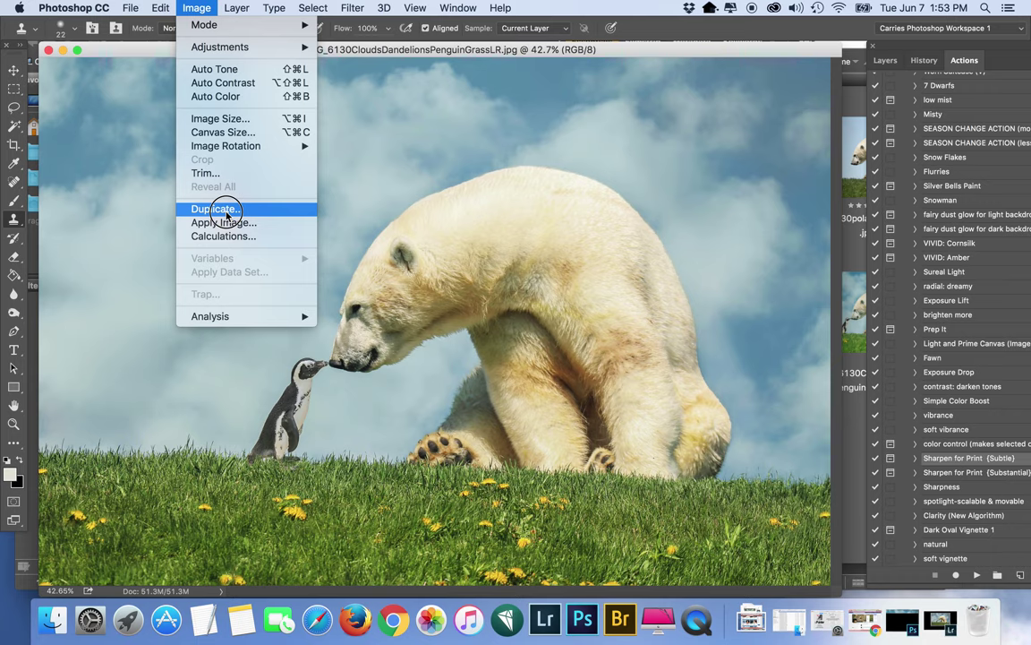
Duplicate the composite and play the lemon vignette action on the copy
{"action": "left_click", "coordinate": [224, 212]}
{"action": "left_click", "coordinate": [648, 266]}
{"action": "scroll", "coordinate": [963, 535], "scroll_direction": "down", "scroll_amount": 5}
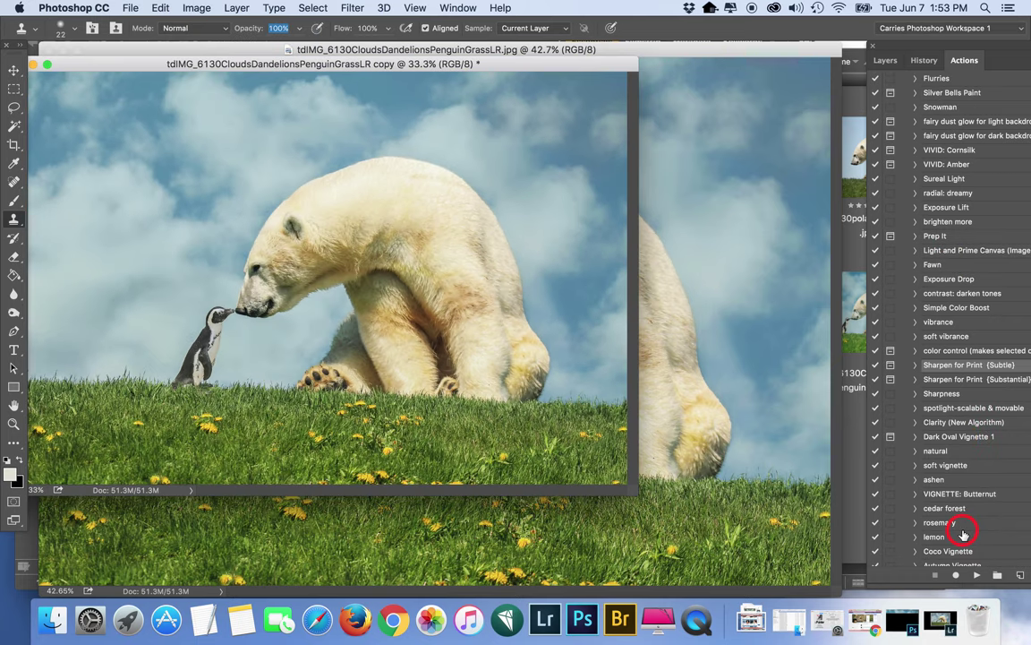
{"action": "scroll", "coordinate": [964, 534], "scroll_direction": "down", "scroll_amount": 1}
{"action": "left_click", "coordinate": [963, 516]}
{"action": "left_click", "coordinate": [979, 582]}
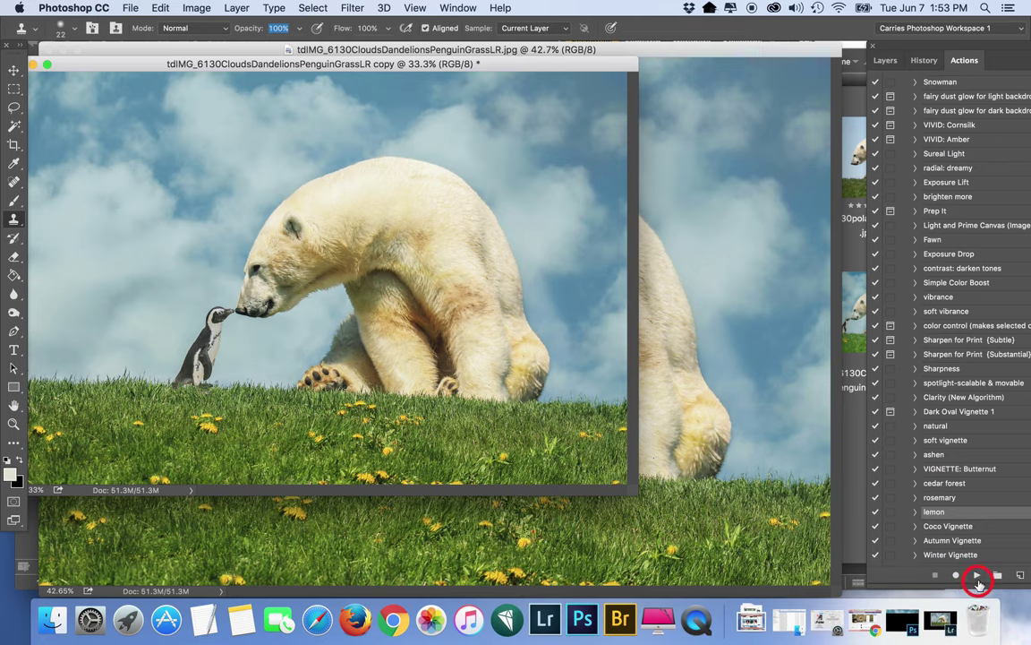
Duplicate the original again as copy 2 and play the natural vignette action on it
{"action": "left_click", "coordinate": [760, 53]}
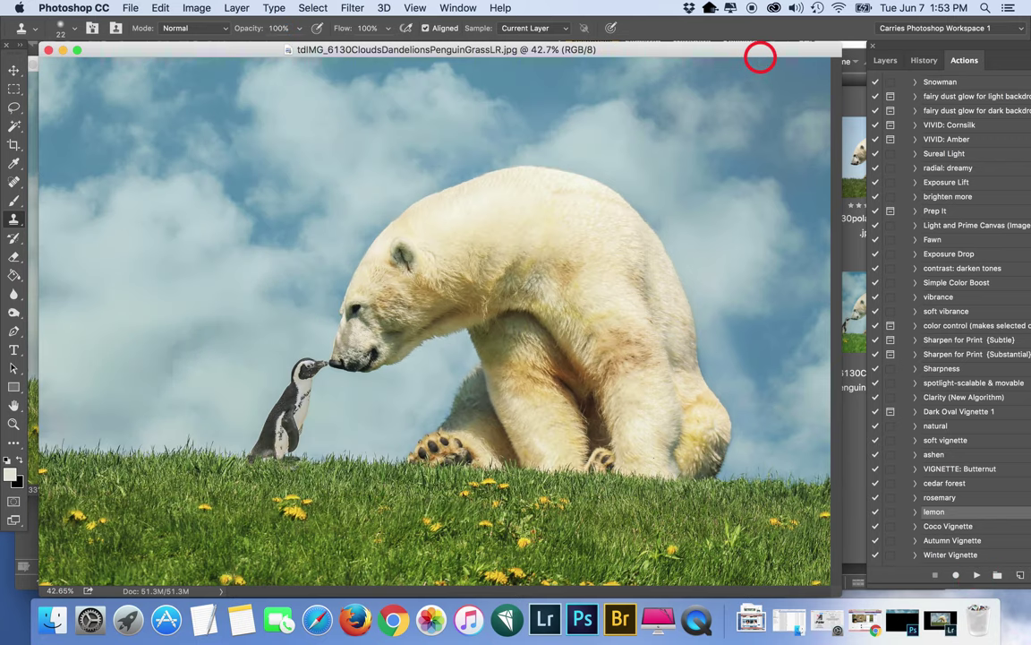
{"action": "left_click", "coordinate": [196, 8]}
{"action": "left_click", "coordinate": [225, 208]}
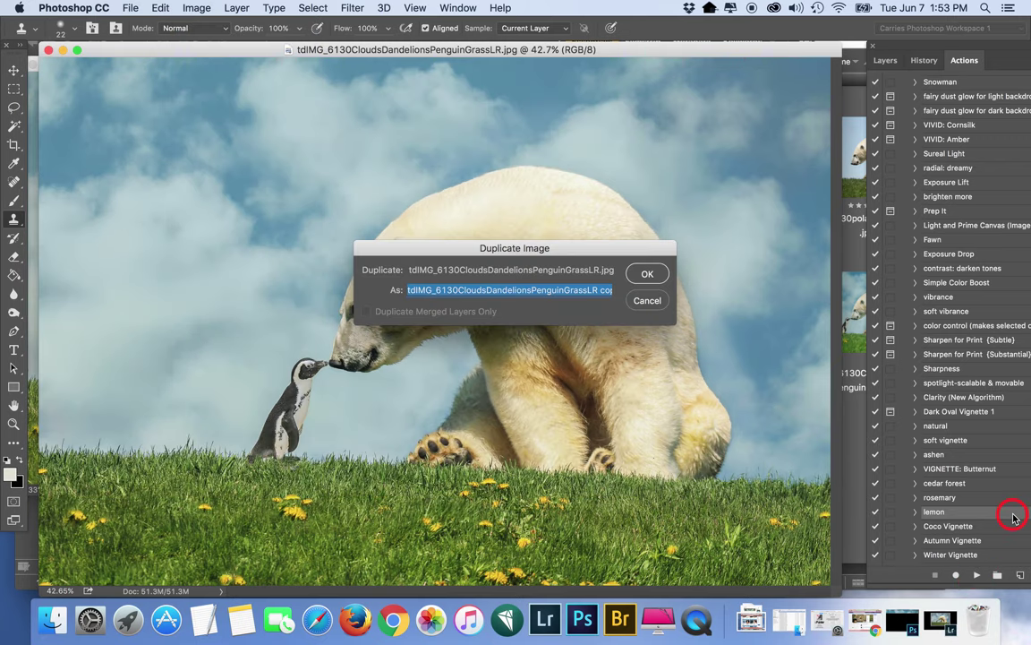
{"action": "key", "text": "Return"}
{"action": "left_click", "coordinate": [972, 429]}
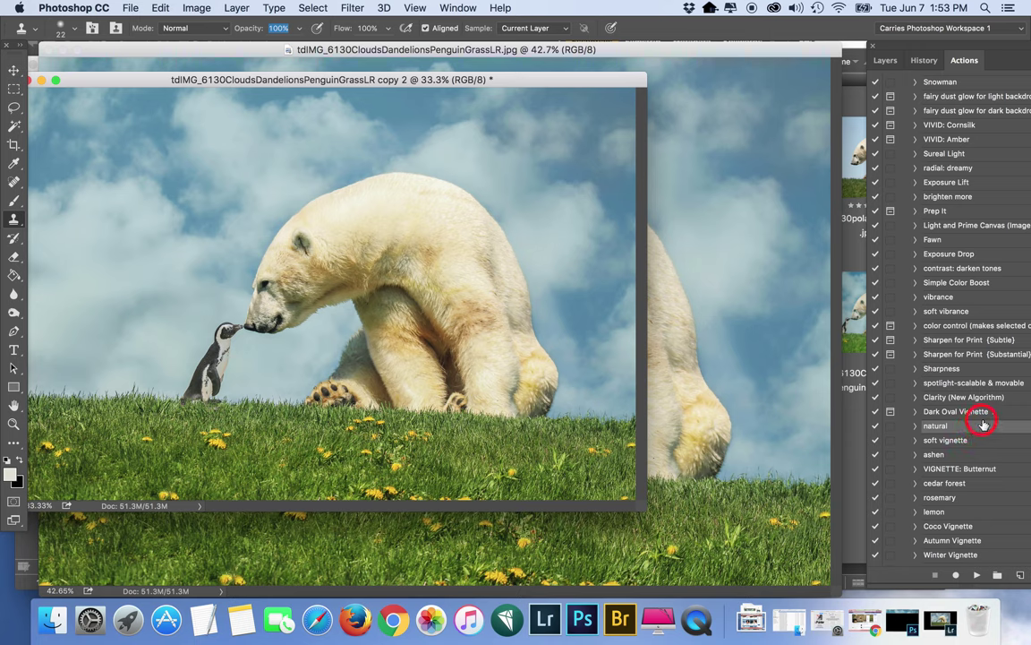
{"action": "left_click", "coordinate": [976, 576]}
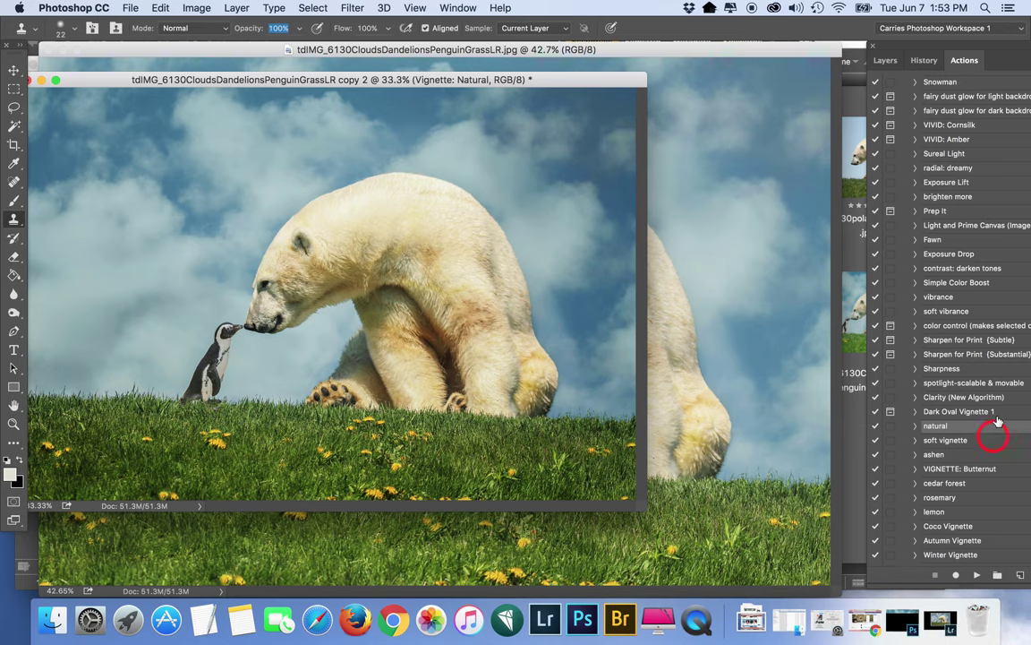
Rearrange the windows so copy 2 and the lemon copy are both visible
{"action": "left_click_drag", "start_coordinate": [522, 82], "coordinate": [708, 77]}
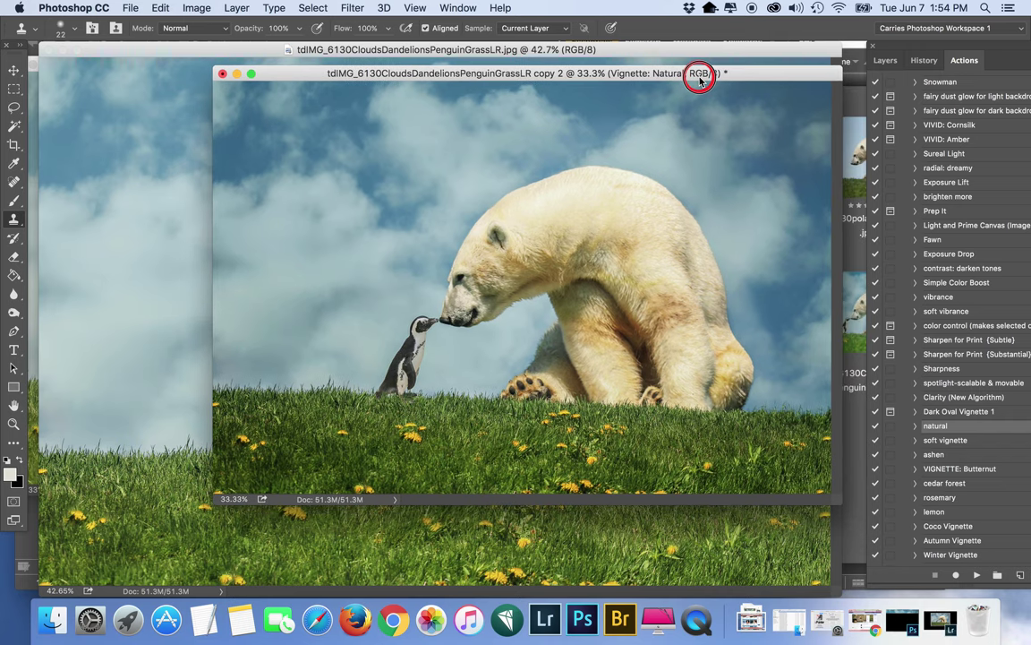
{"action": "left_click_drag", "start_coordinate": [175, 51], "coordinate": [169, 388]}
{"action": "left_click_drag", "start_coordinate": [160, 75], "coordinate": [204, 80]}
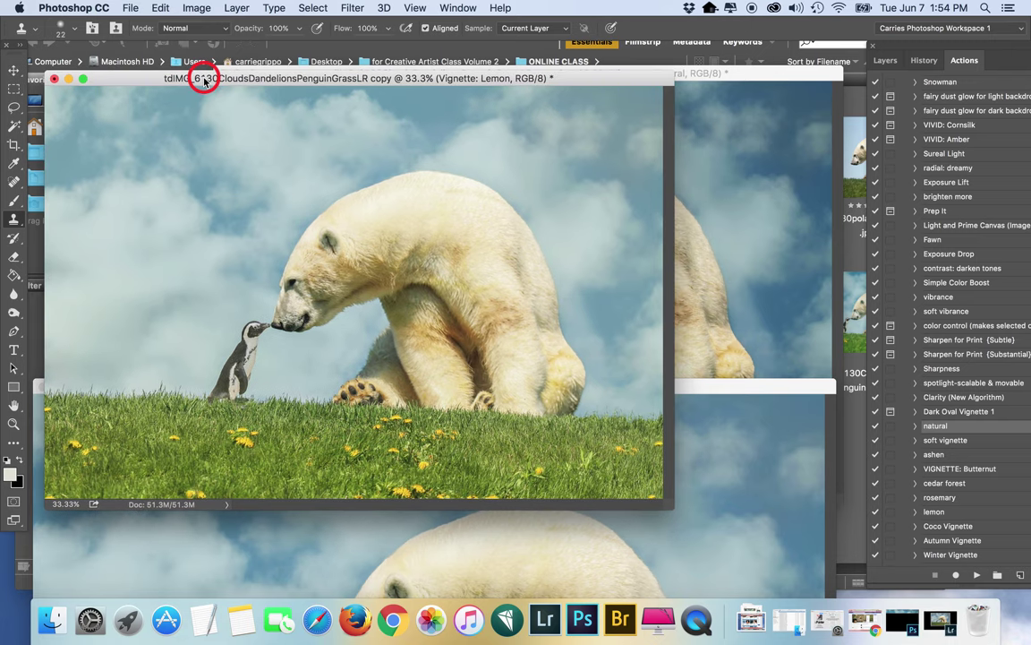
Flatten both the lemon vignette copy and the natural vignette copy
{"action": "left_click", "coordinate": [238, 8]}
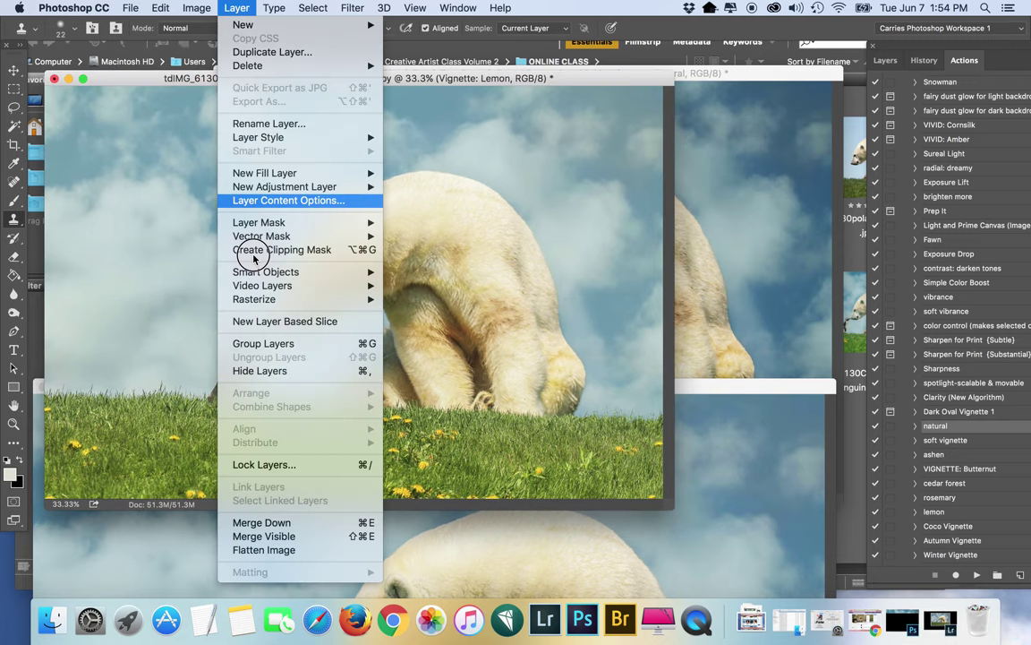
{"action": "left_click", "coordinate": [263, 550]}
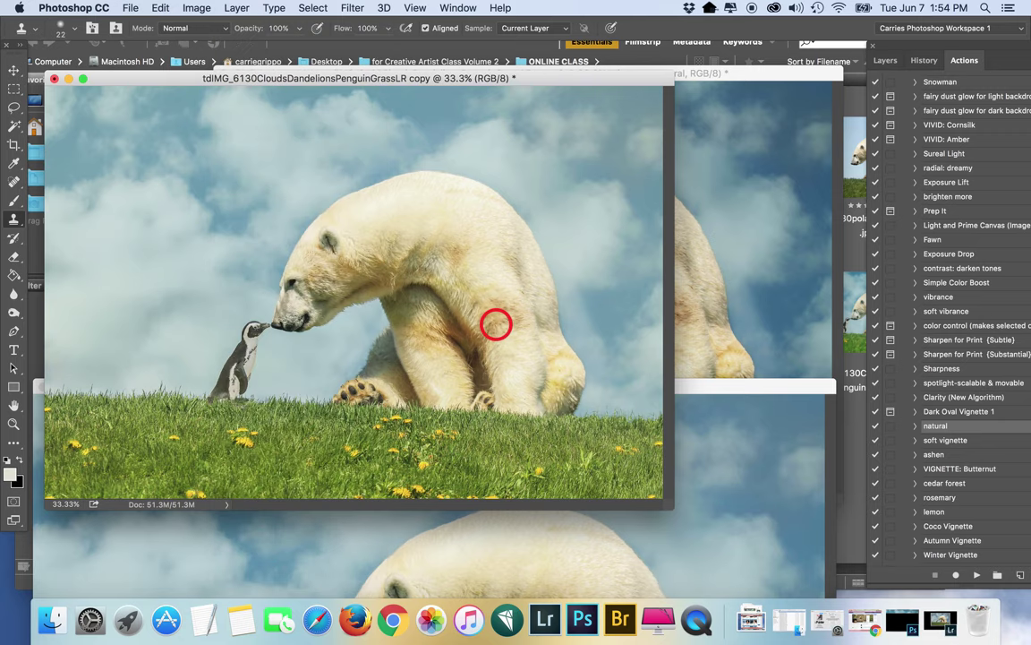
{"action": "left_click", "coordinate": [721, 75]}
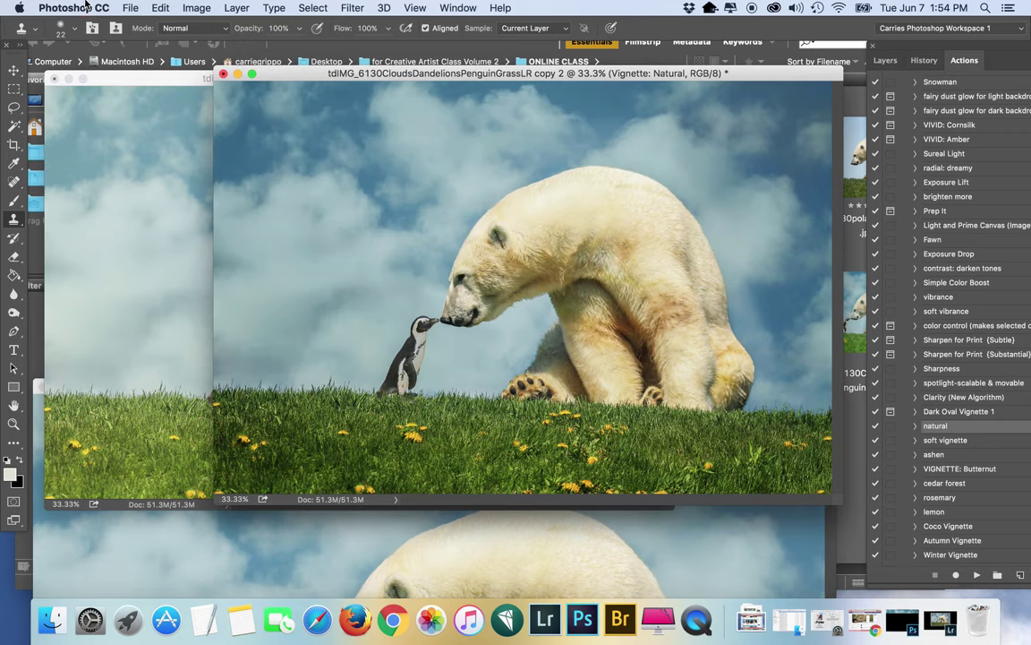
{"action": "left_click", "coordinate": [239, 8]}
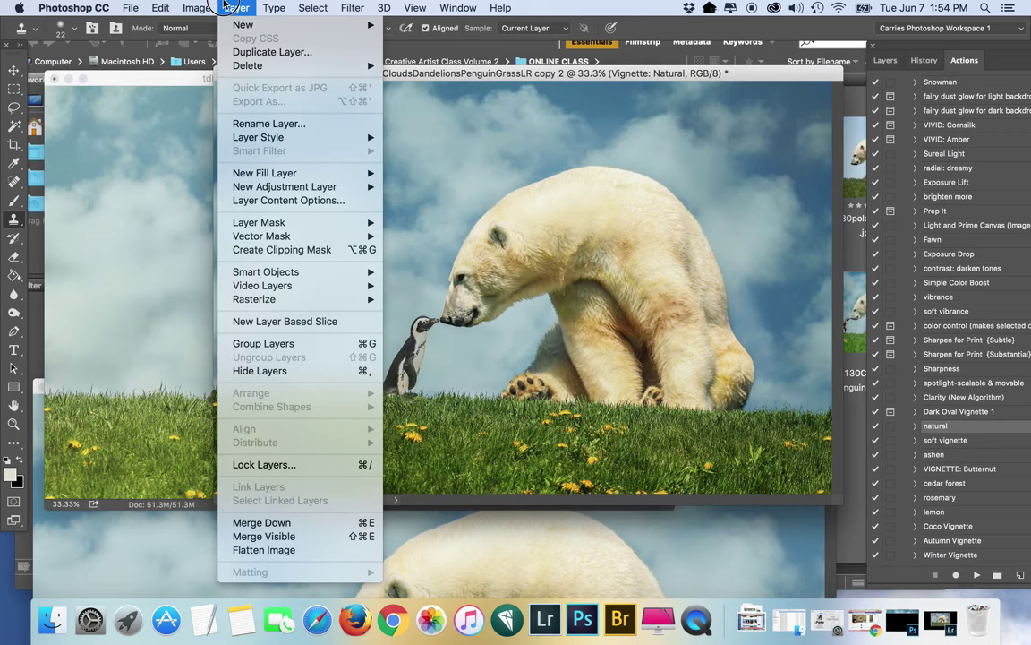
{"action": "left_click", "coordinate": [259, 550]}
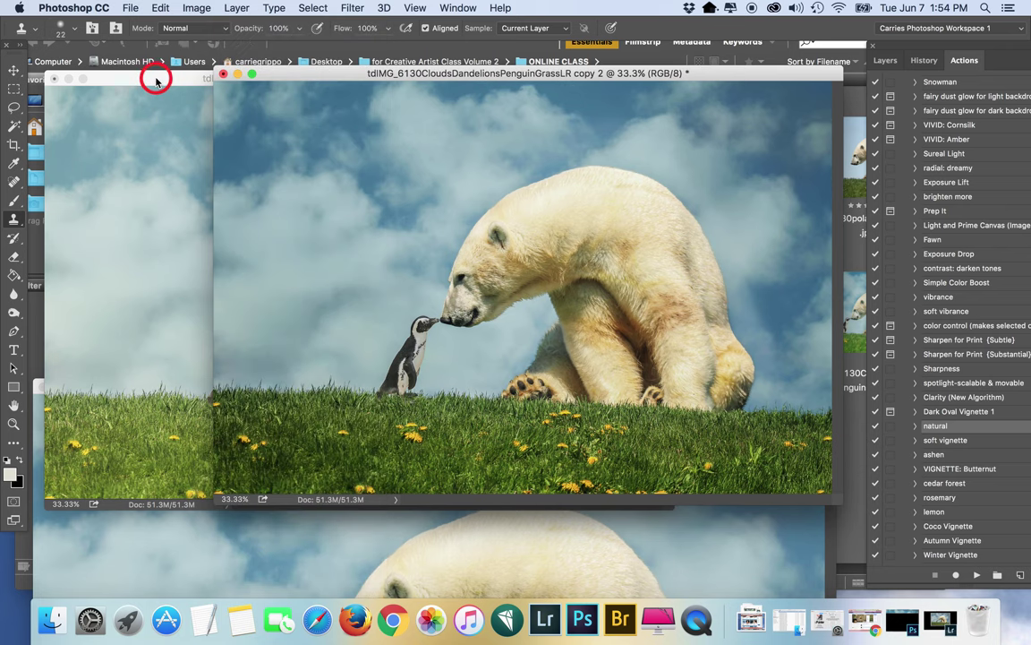
Paste the lemon version onto copy 2 as Layer 1 at 66% opacity
{"action": "left_click", "coordinate": [155, 78]}
{"action": "key", "text": "super+a"}
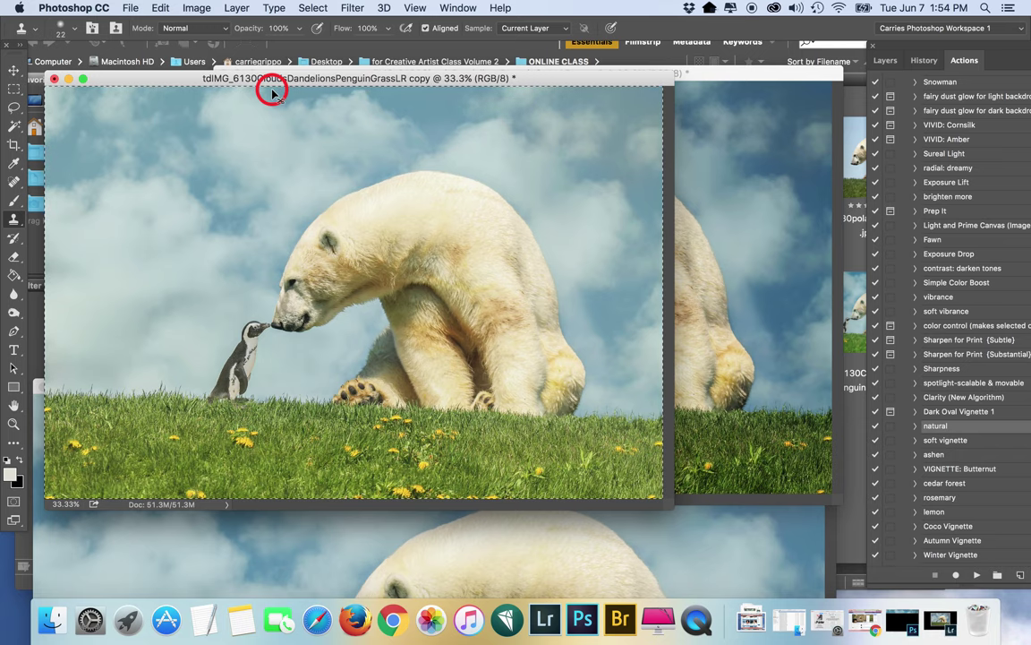
{"action": "left_click", "coordinate": [741, 79]}
{"action": "key", "text": "super+v"}
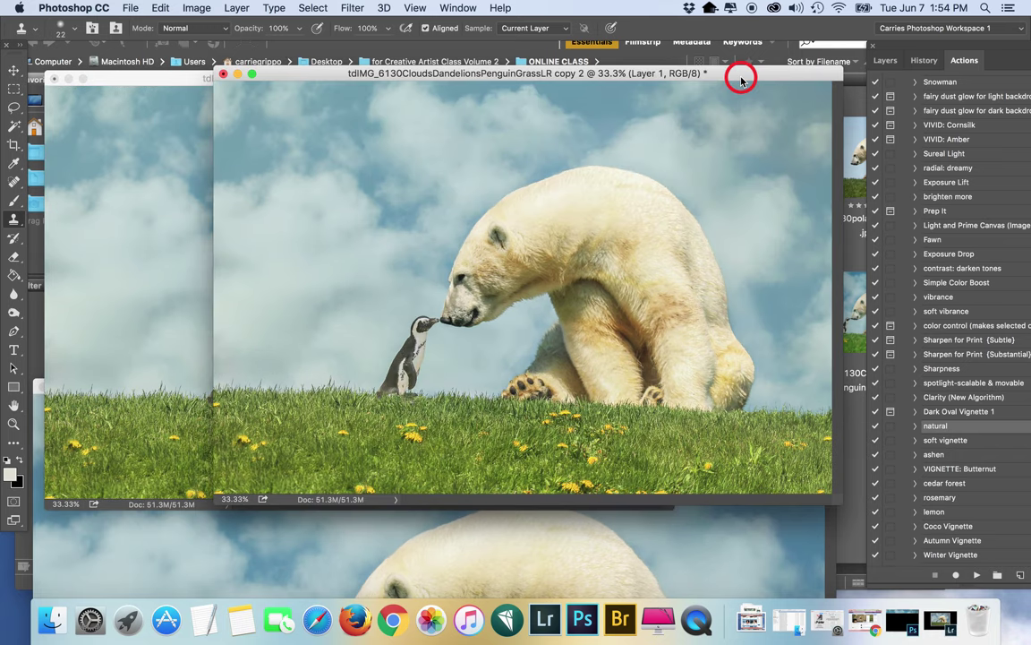
{"action": "left_click", "coordinate": [886, 61]}
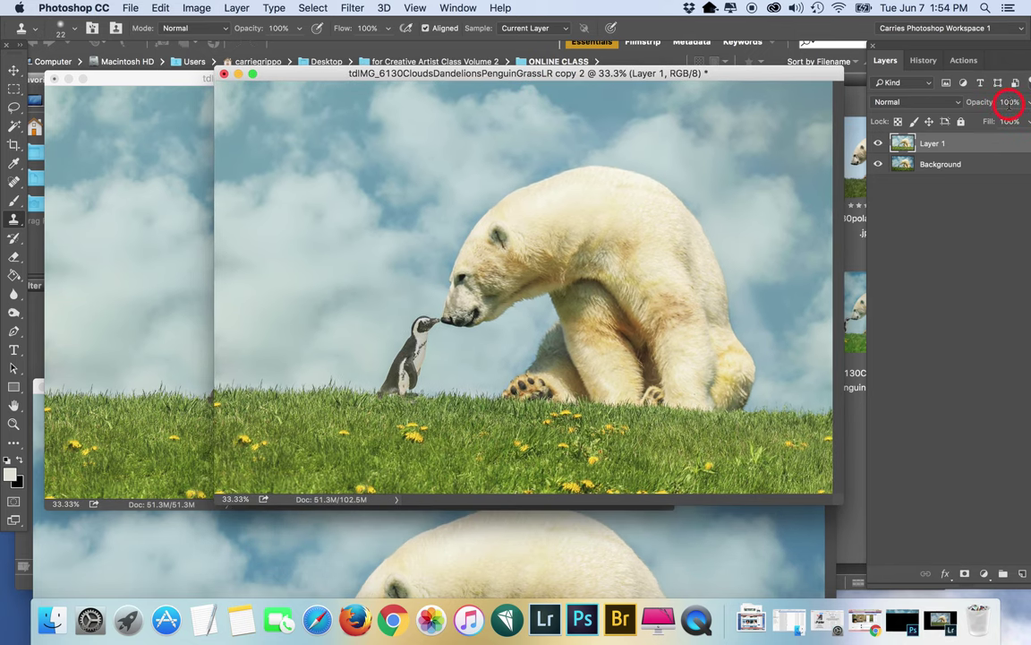
{"action": "left_click", "coordinate": [1010, 102]}
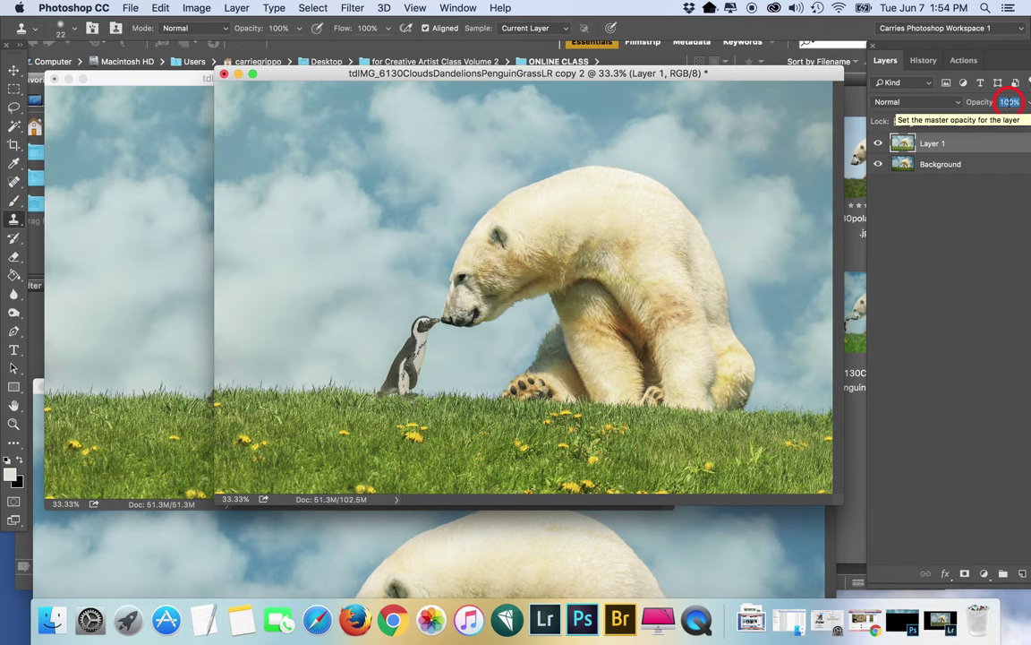
{"action": "left_click", "coordinate": [878, 142]}
{"action": "left_click", "coordinate": [878, 142]}
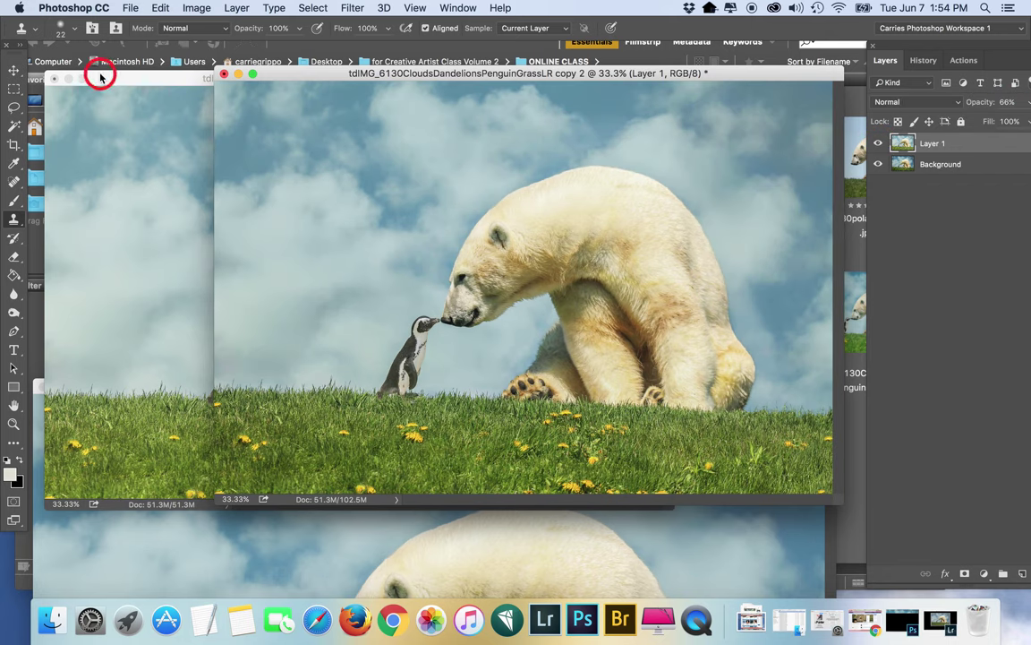
Close the lemon copy without saving and flatten copy 2 into one Background
{"action": "left_click", "coordinate": [100, 78]}
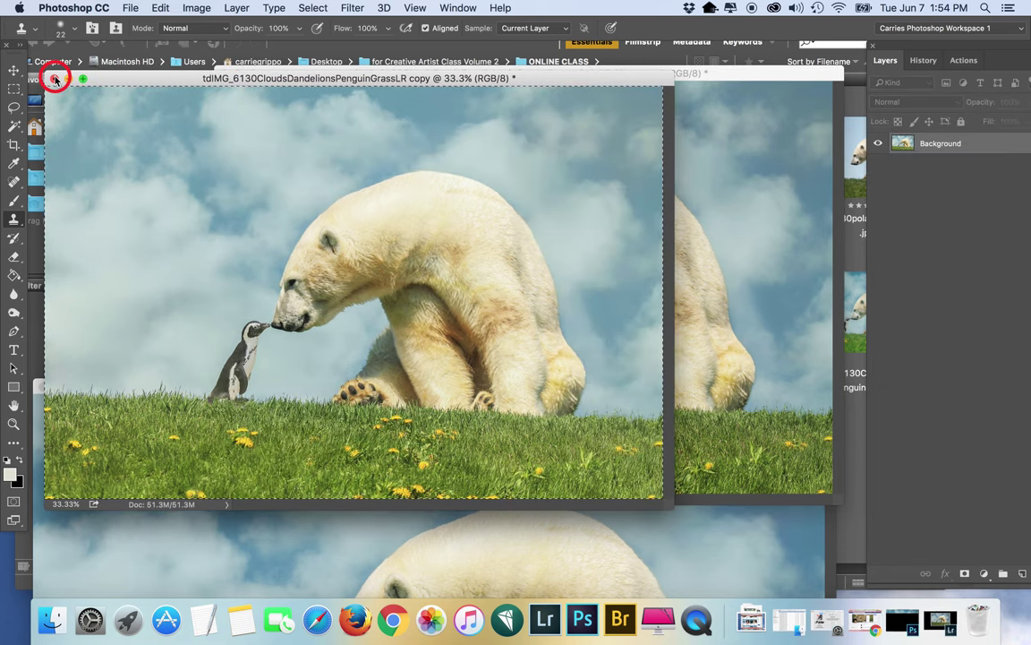
{"action": "left_click", "coordinate": [55, 78]}
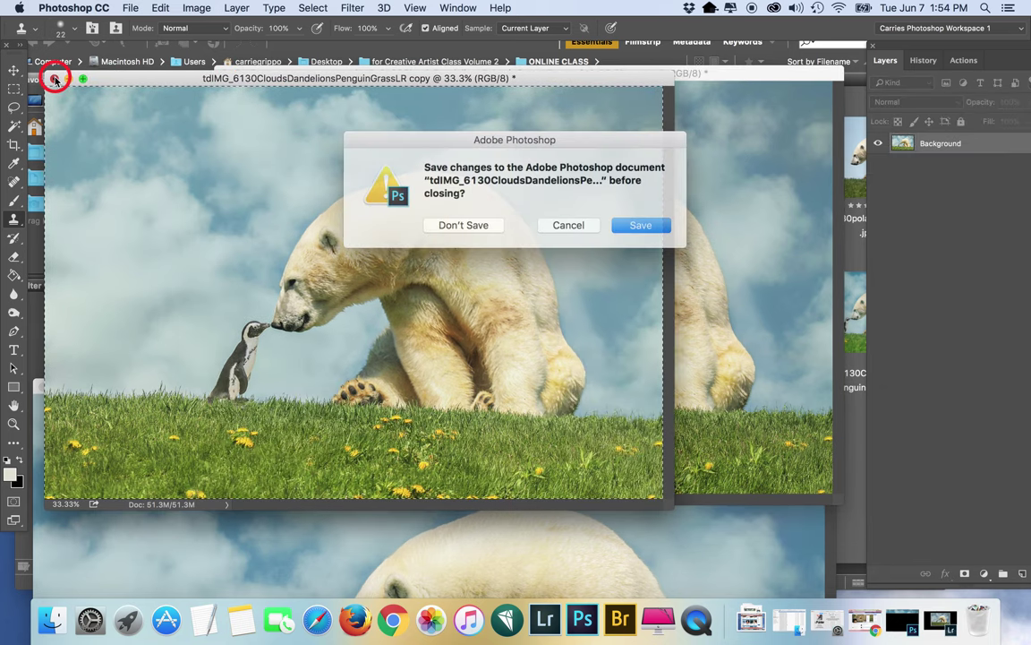
{"action": "left_click", "coordinate": [462, 224]}
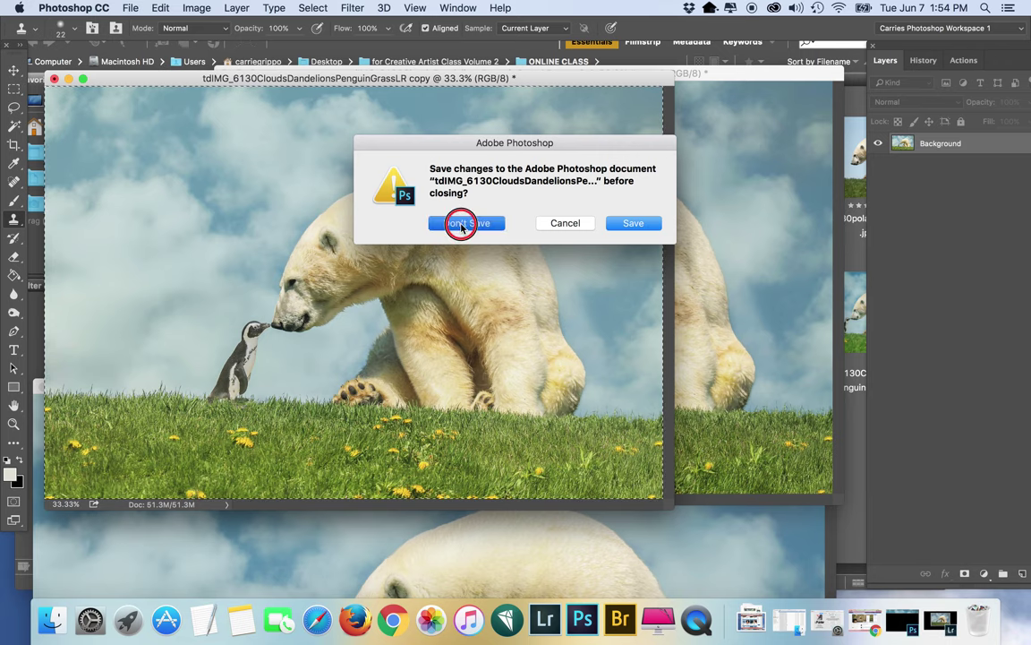
{"action": "left_click", "coordinate": [237, 8]}
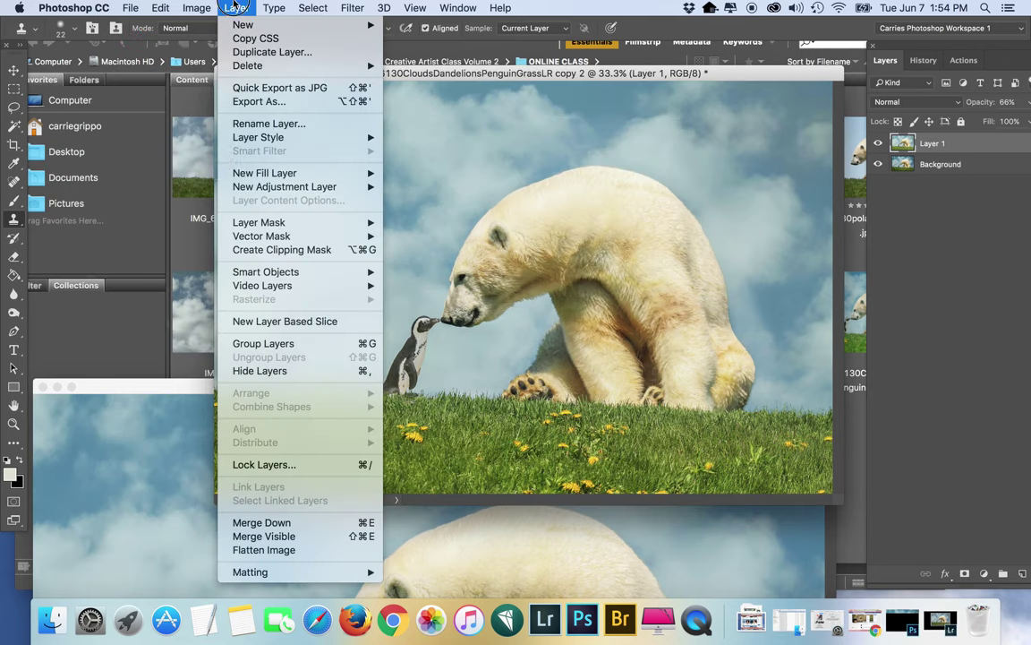
{"action": "left_click", "coordinate": [263, 549]}
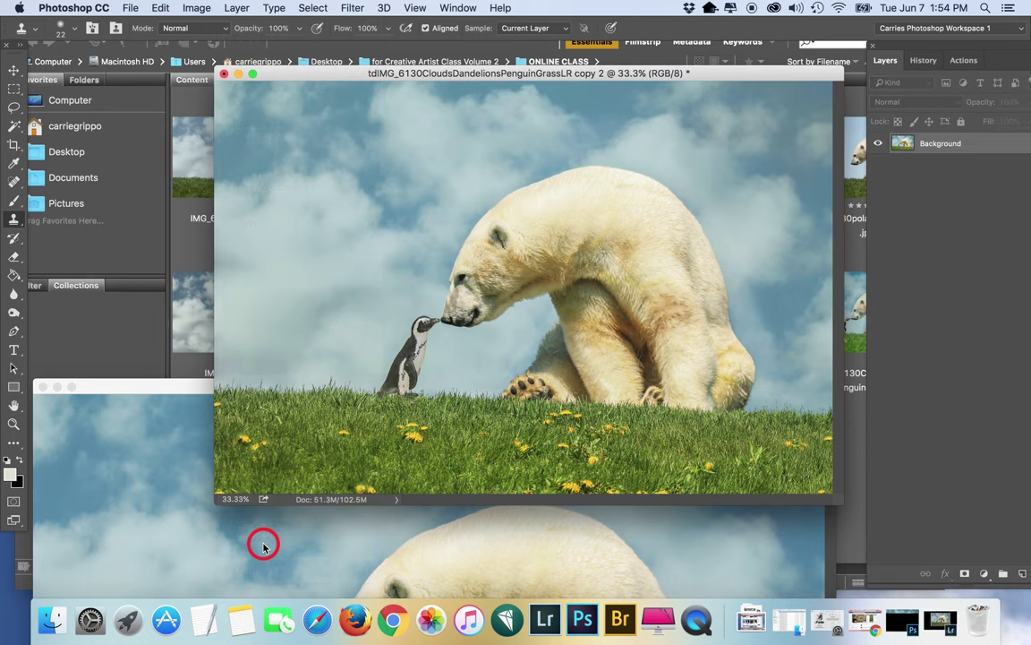
Close the plain jpg document and bring the copy 2 window forward
{"action": "left_click_drag", "start_coordinate": [132, 381], "coordinate": [153, 62]}
{"action": "key", "text": "super+minus"}
{"action": "left_click_drag", "start_coordinate": [790, 72], "coordinate": [776, 65]}
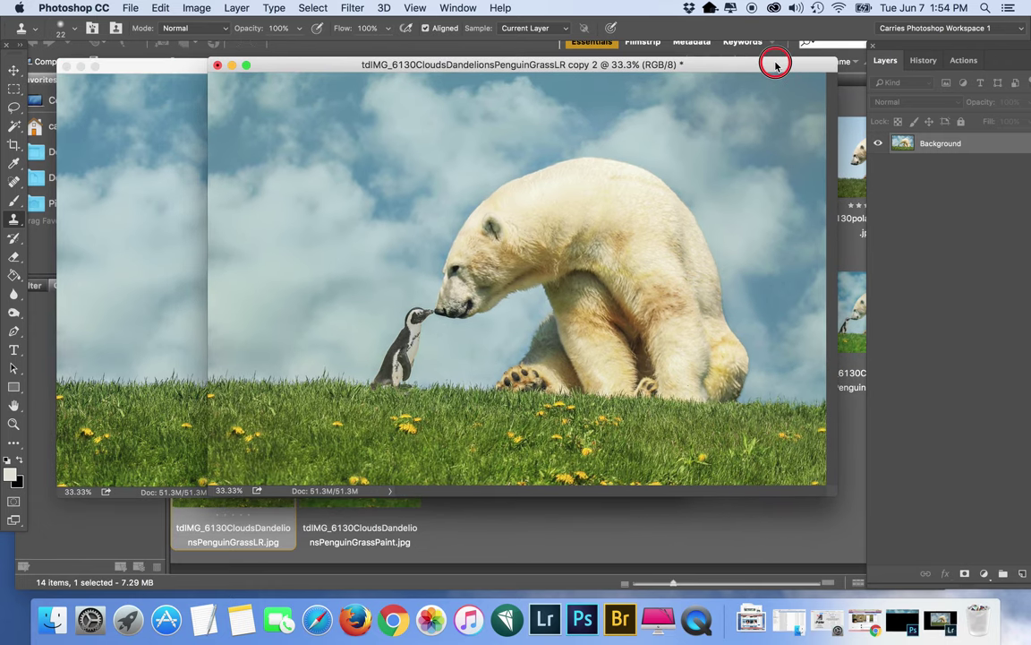
{"action": "left_click", "coordinate": [163, 93]}
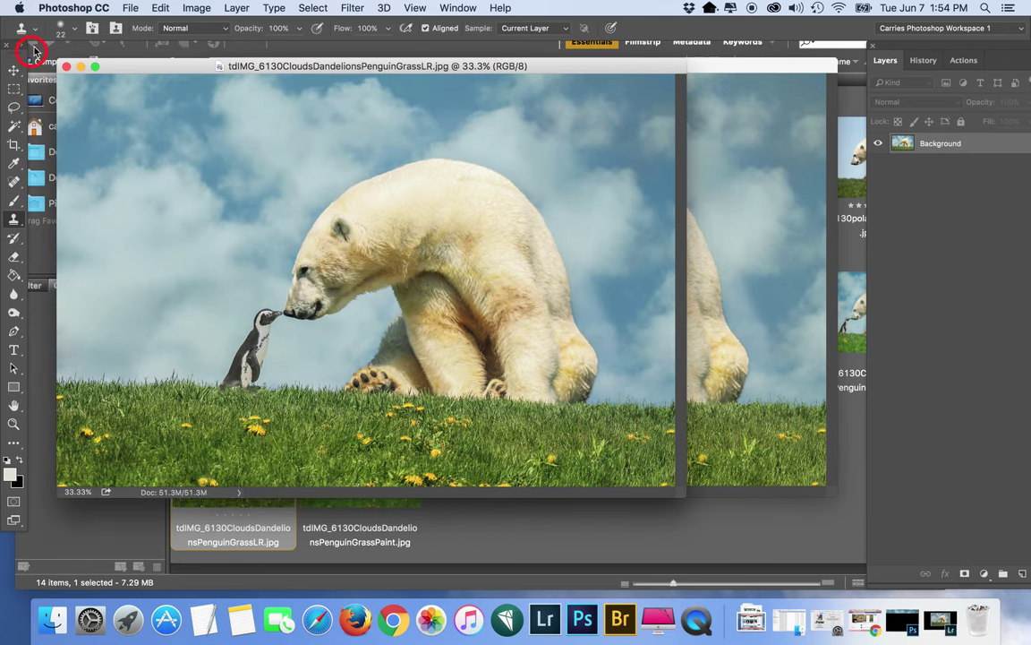
{"action": "left_click", "coordinate": [67, 66]}
{"action": "left_click_drag", "start_coordinate": [661, 69], "coordinate": [595, 74]}
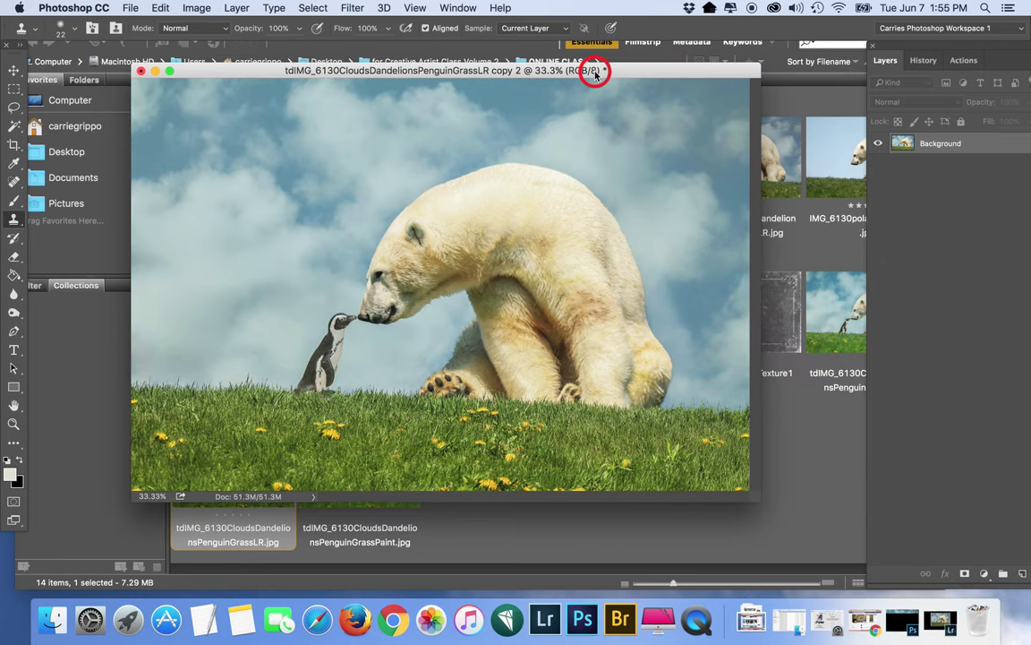
Save copy 2 as tdIMG_6130CloudsDandelionsPenguinGrassLR.jpg, dropping ' copy 2' and replacing the existing file
{"action": "key", "text": "super+shift+s"}
{"action": "left_click", "coordinate": [591, 57]}
{"action": "mouse_move", "coordinate": [548, 57]}
{"action": "left_mouse_down"}
{"action": "mouse_move", "coordinate": [591, 57]}
{"action": "mouse_move", "coordinate": [554, 58]}
{"action": "left_mouse_up"}
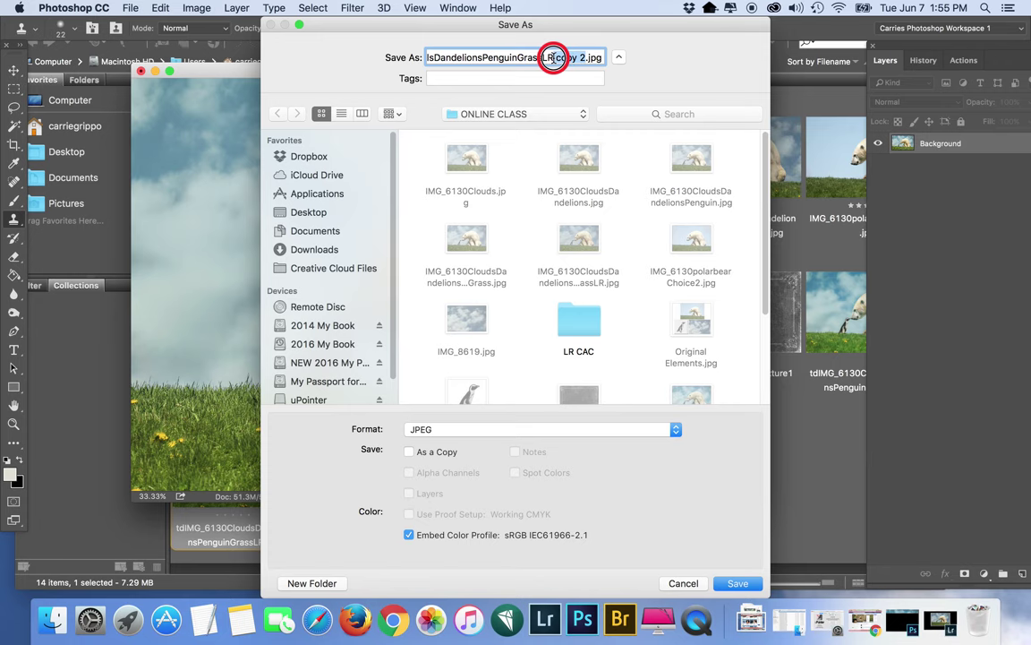
{"action": "key", "text": "BackSpace"}
{"action": "key", "text": "Return"}
{"action": "left_click", "coordinate": [625, 134]}
{"action": "left_click", "coordinate": [602, 200]}
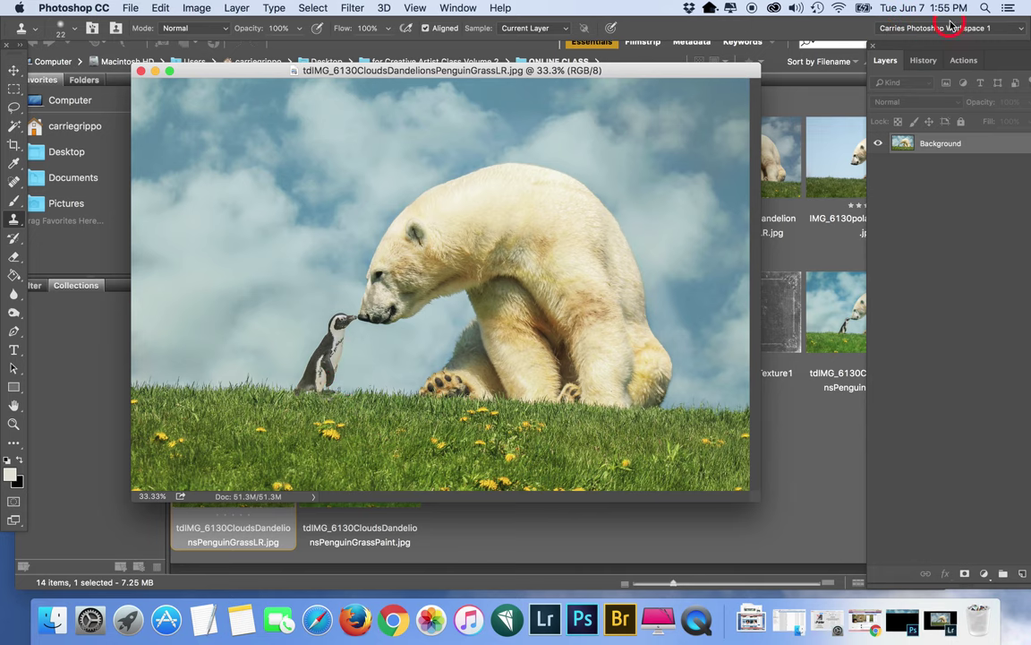
{"action": "left_click_drag", "start_coordinate": [693, 77], "coordinate": [652, 70]}
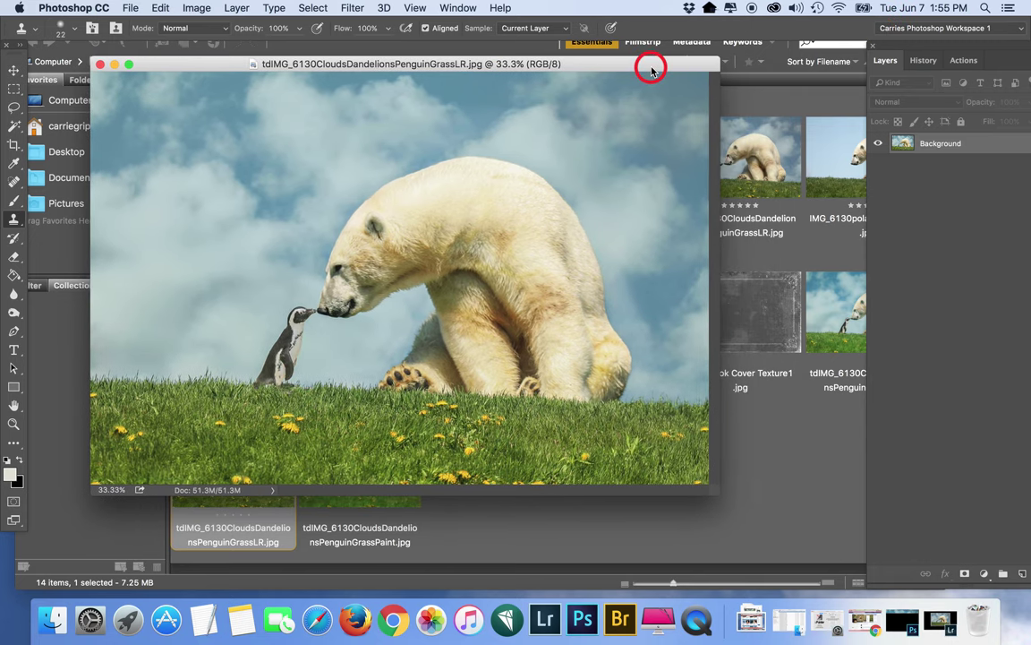
{"action": "double_click", "coordinate": [651, 68]}
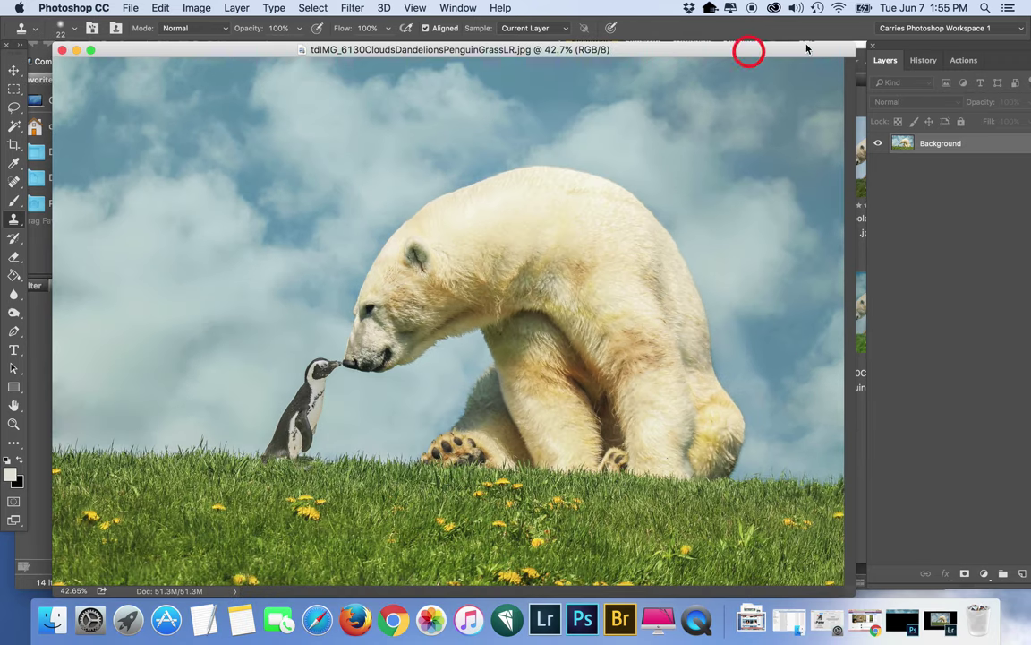
Play the 'Pop what you what.' action on the composite
{"action": "left_click", "coordinate": [962, 59]}
{"action": "scroll", "coordinate": [972, 534], "scroll_direction": "down", "scroll_amount": 5}
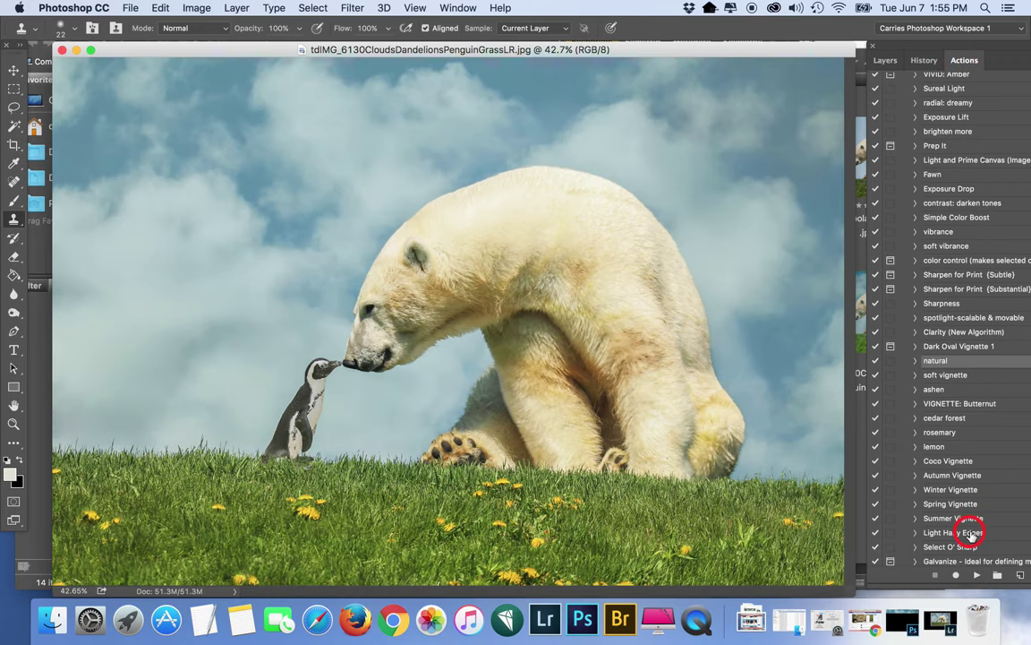
{"action": "left_click", "coordinate": [982, 518]}
{"action": "left_click", "coordinate": [978, 575]}
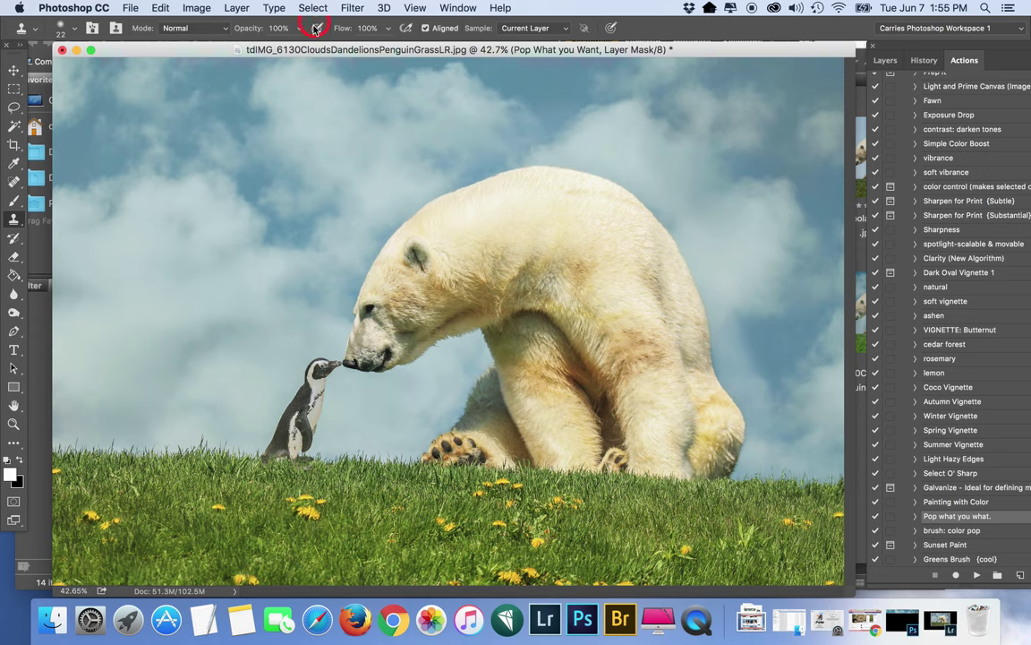
Set painting opacity to 33% and flow to 66%, then try painting beside the penguin
{"action": "left_click", "coordinate": [279, 28]}
{"action": "type", "text": "33"}
{"action": "left_click", "coordinate": [367, 28]}
{"action": "type", "text": "33"}
{"action": "left_click", "coordinate": [370, 25]}
{"action": "left_click_drag", "start_coordinate": [384, 22], "coordinate": [327, 22]}
{"action": "left_click", "coordinate": [432, 41]}
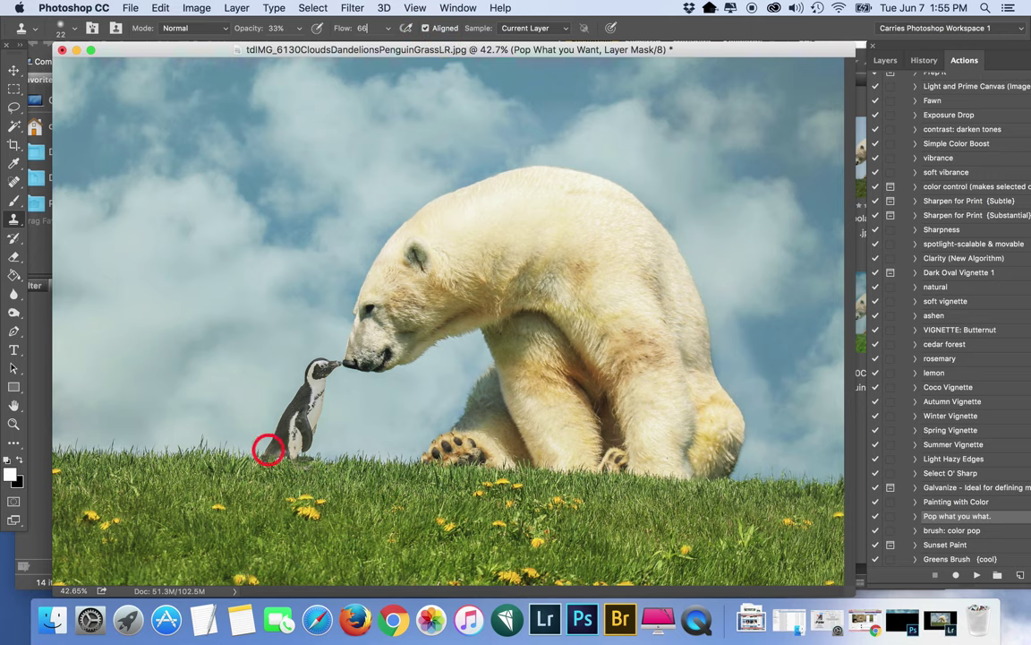
{"action": "left_click", "coordinate": [279, 451]}
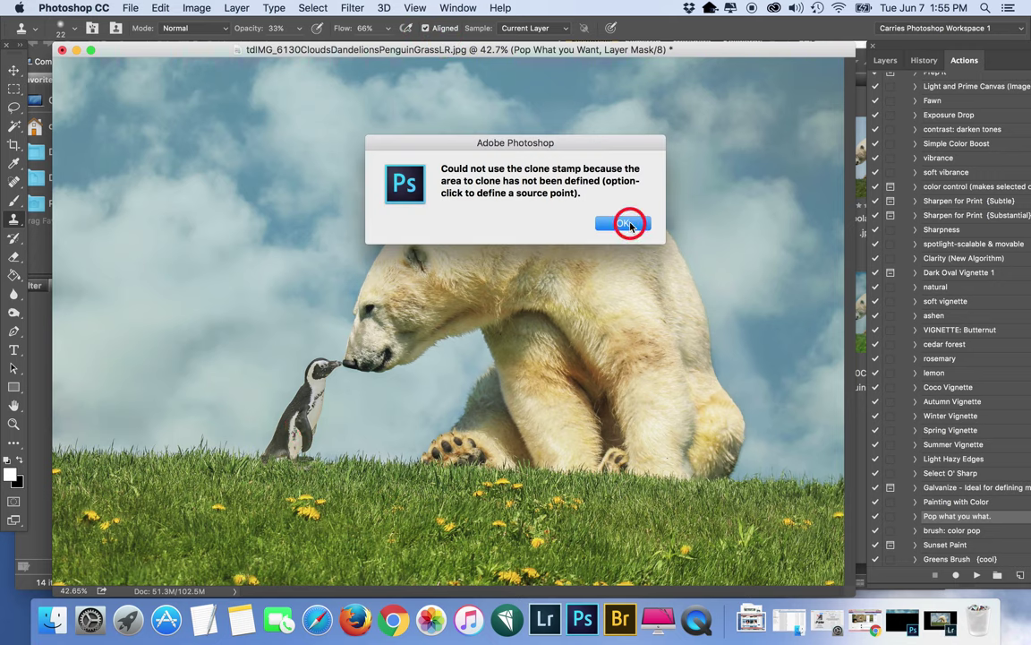
Switch to the Brush on the mask with 33% opacity and 66% flow
{"action": "left_click", "coordinate": [632, 227]}
{"action": "left_click", "coordinate": [13, 201]}
{"action": "left_click_drag", "start_coordinate": [291, 457], "coordinate": [306, 383]}
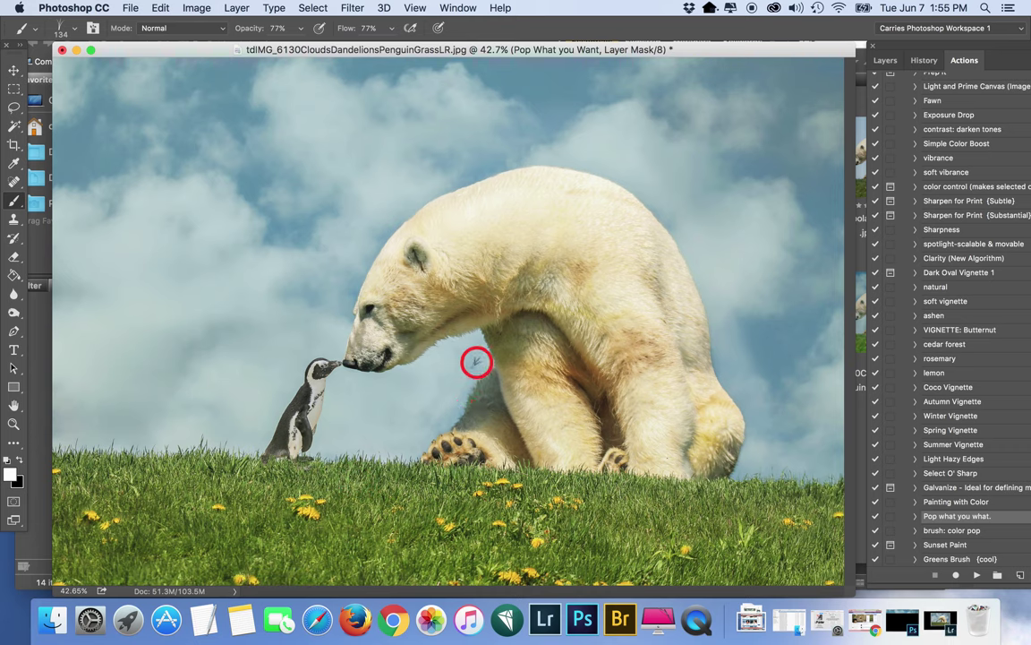
{"action": "left_click", "coordinate": [234, 27]}
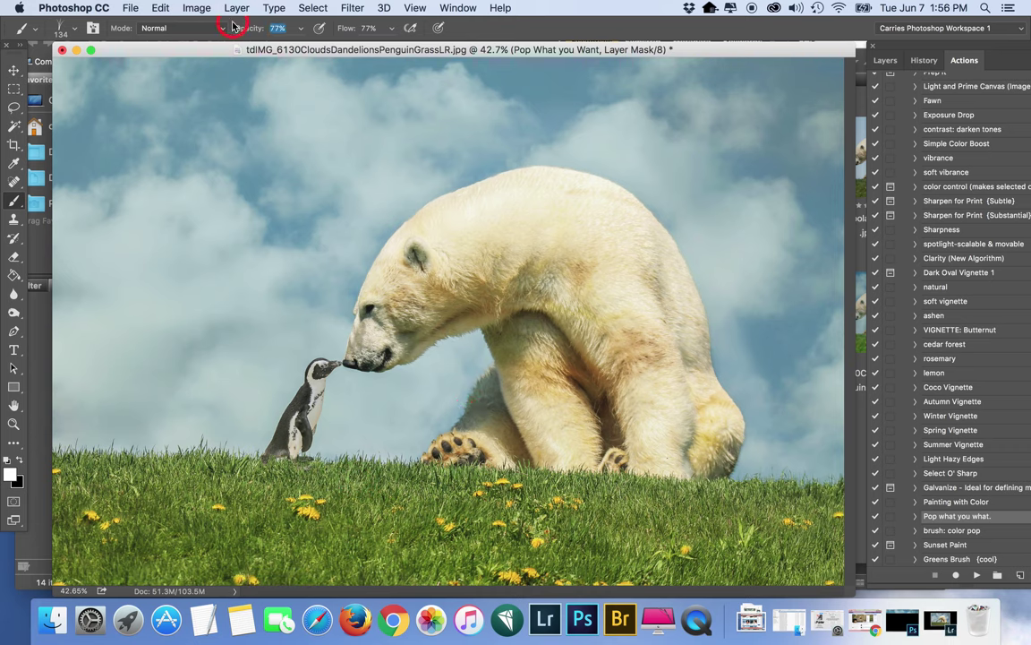
{"action": "type", "text": "33"}
{"action": "left_click", "coordinate": [343, 28]}
{"action": "type", "text": "66"}
{"action": "key", "text": "Return"}
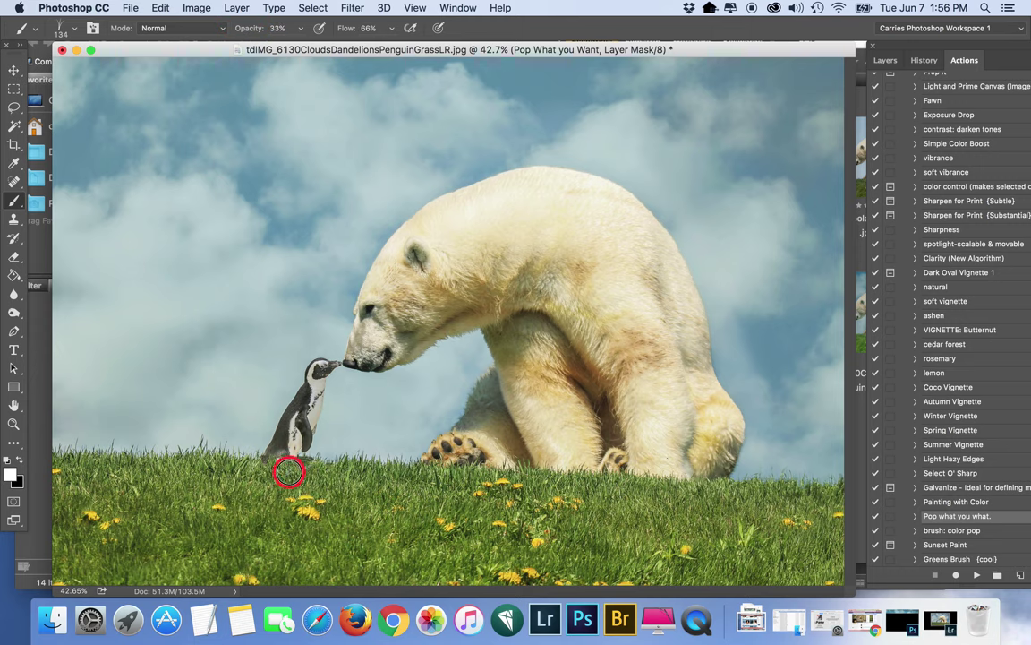
Paint over the penguin's belly, then revert History to the Flatten Image state
{"action": "left_click", "coordinate": [18, 459]}
{"action": "mouse_move", "coordinate": [291, 451]}
{"action": "left_mouse_down"}
{"action": "mouse_move", "coordinate": [321, 401]}
{"action": "mouse_move", "coordinate": [303, 410]}
{"action": "mouse_move", "coordinate": [298, 468]}
{"action": "mouse_move", "coordinate": [330, 371]}
{"action": "mouse_move", "coordinate": [312, 342]}
{"action": "mouse_move", "coordinate": [317, 393]}
{"action": "mouse_move", "coordinate": [278, 436]}
{"action": "left_mouse_up"}
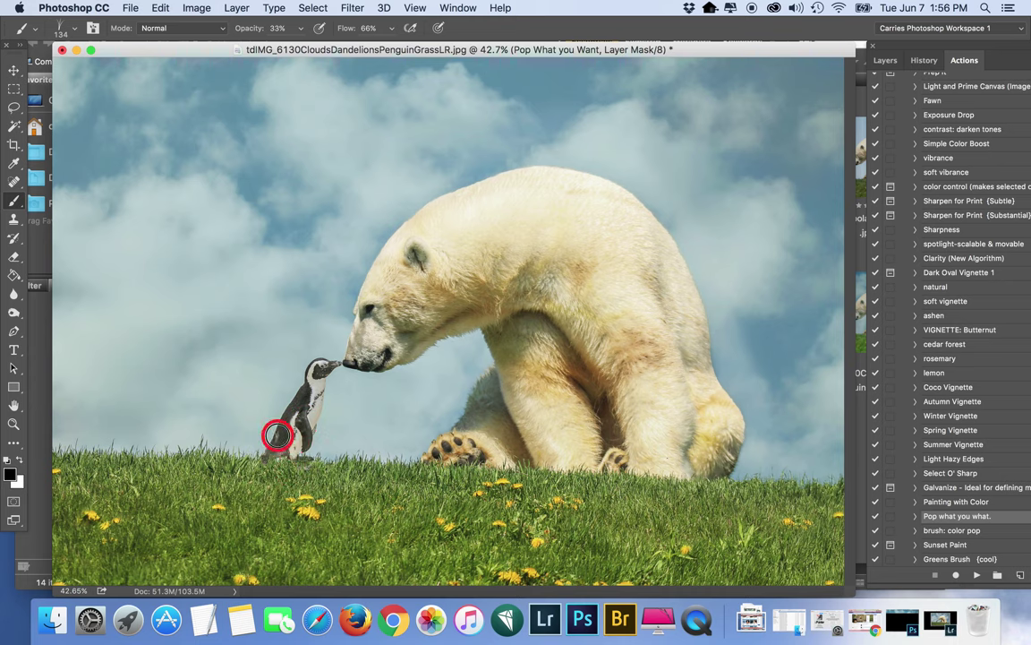
{"action": "left_click", "coordinate": [925, 60]}
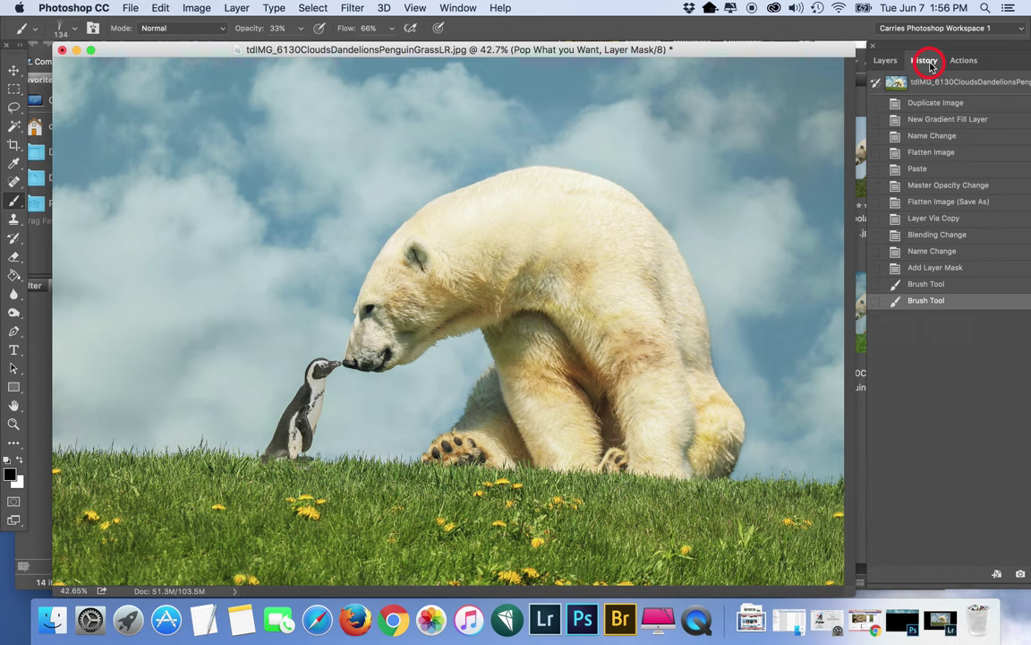
{"action": "left_click", "coordinate": [984, 156]}
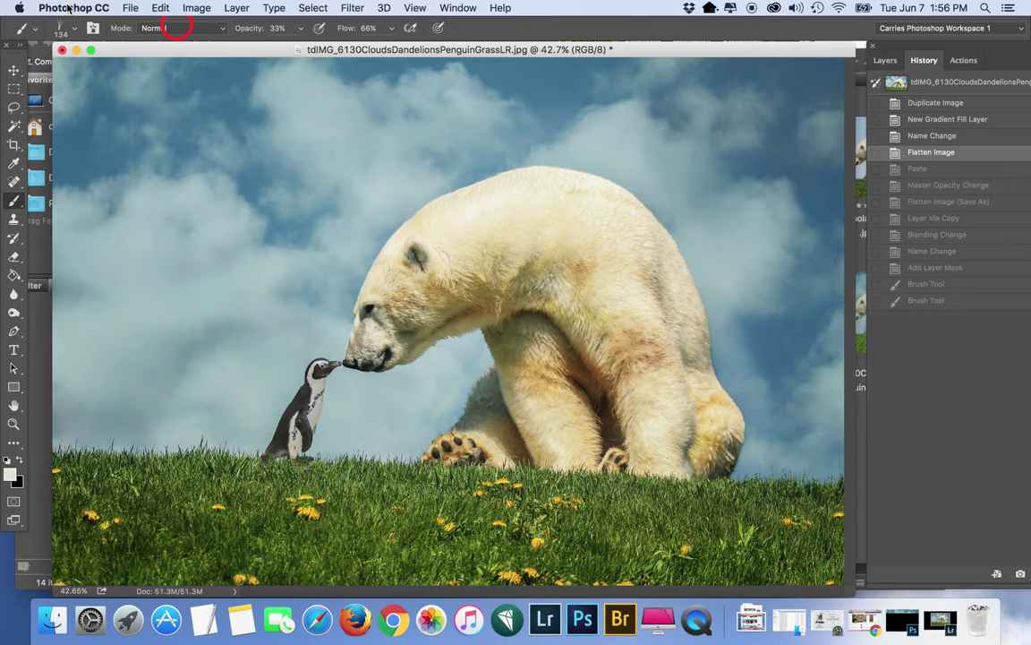
Close the composite unsaved and reopen tdIMG_6130CloudsDandelionsPenguinGrassLR.jpg from Bridge
{"action": "left_click", "coordinate": [63, 51]}
{"action": "left_click", "coordinate": [470, 222]}
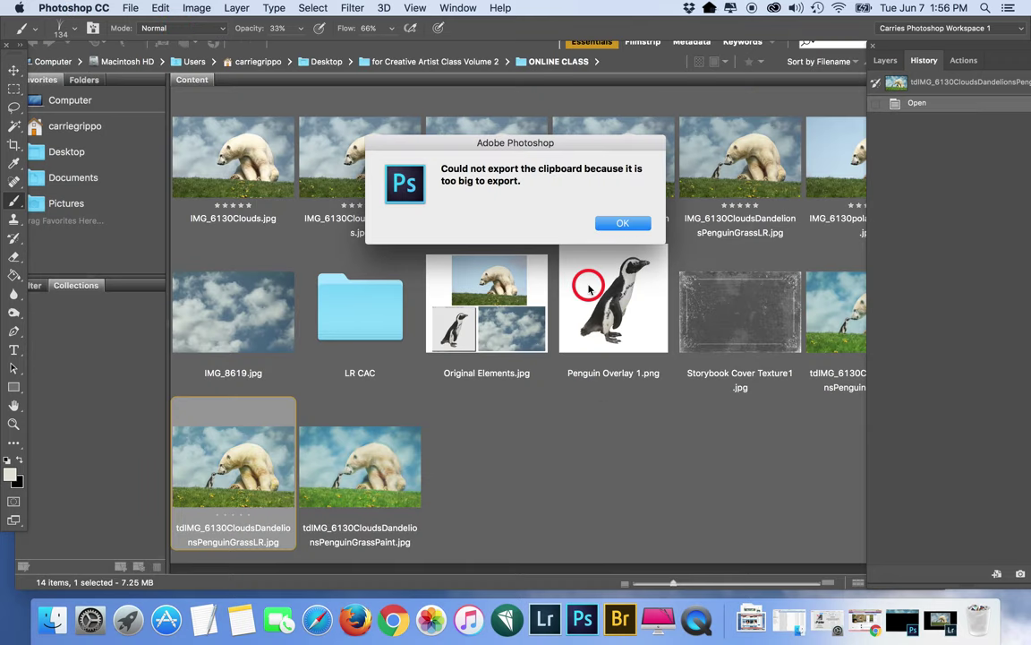
{"action": "left_click", "coordinate": [617, 222]}
{"action": "left_click_drag", "start_coordinate": [210, 475], "coordinate": [582, 618]}
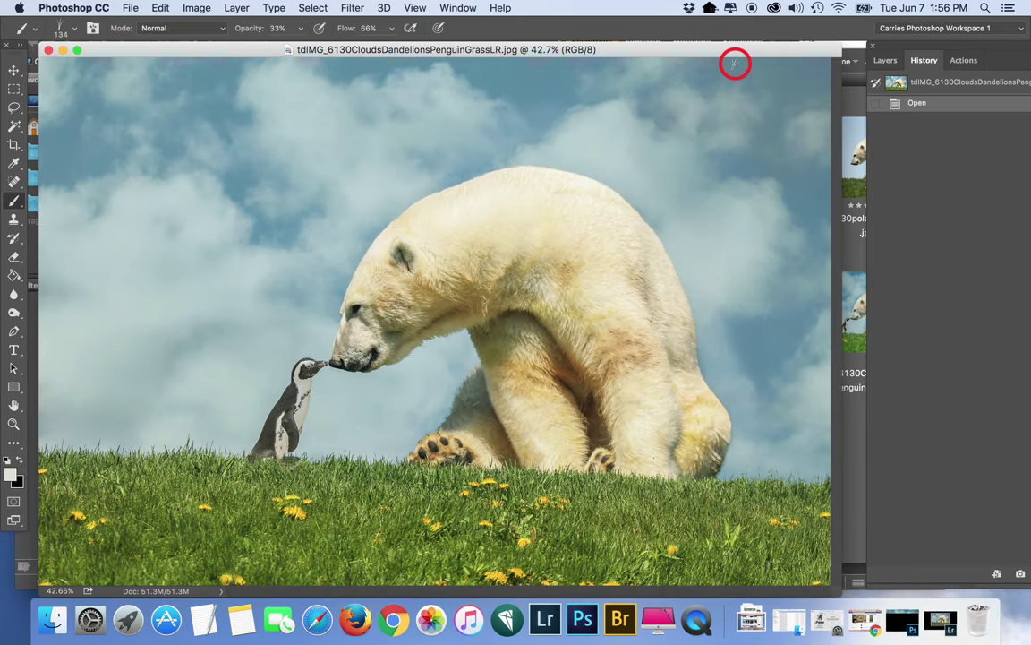
{"action": "left_click", "coordinate": [963, 61]}
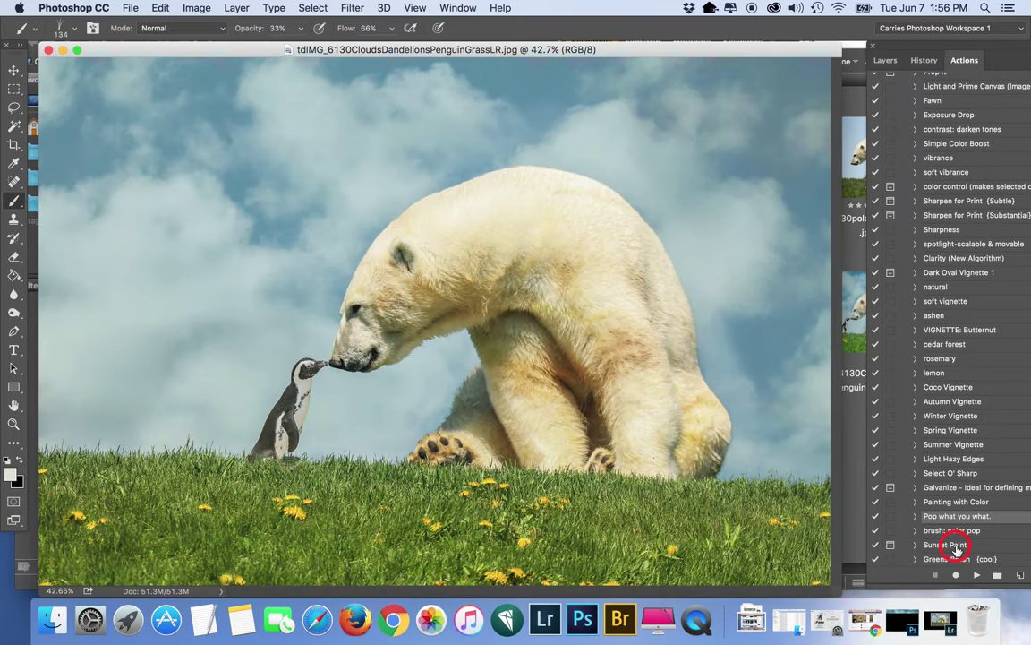
Run the 'Pop what you what.' action and brush over the penguin
{"action": "left_click", "coordinate": [979, 575]}
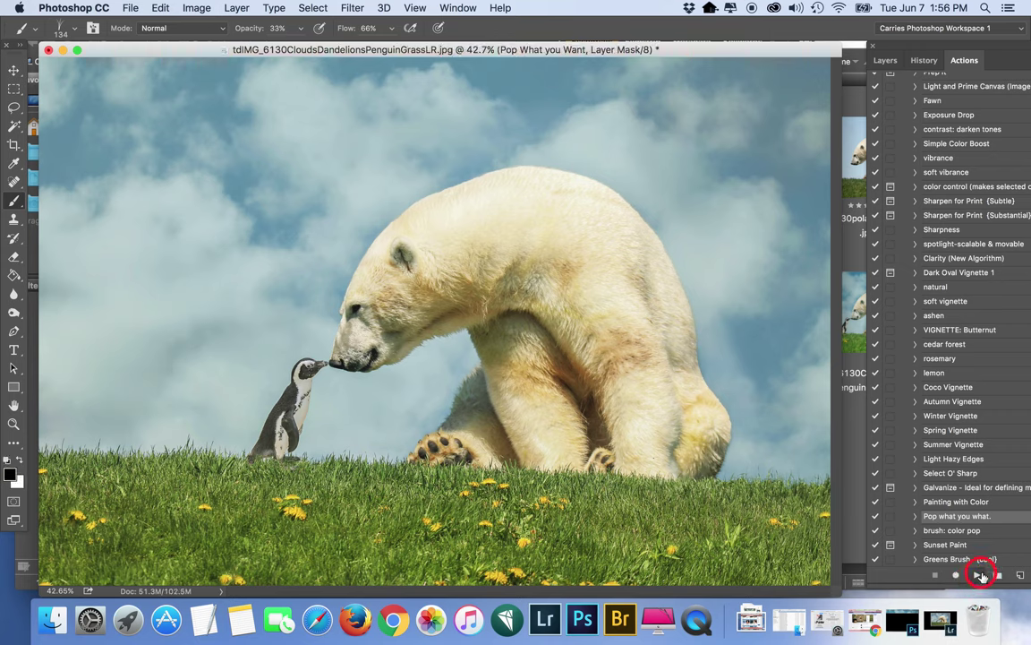
{"action": "left_click", "coordinate": [13, 201]}
{"action": "mouse_move", "coordinate": [281, 442]}
{"action": "left_mouse_down"}
{"action": "mouse_move", "coordinate": [296, 380]}
{"action": "mouse_move", "coordinate": [288, 414]}
{"action": "left_mouse_up"}
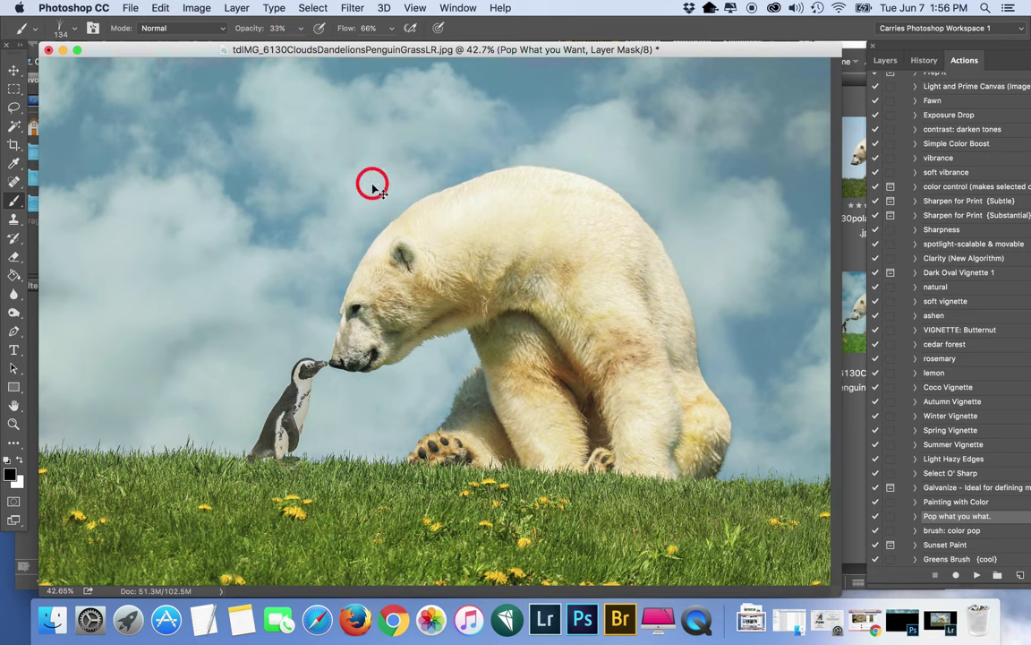
Pick the soft 100 px brush and paint the effect onto the penguin in white
{"action": "left_click", "coordinate": [69, 28]}
{"action": "left_click", "coordinate": [76, 134]}
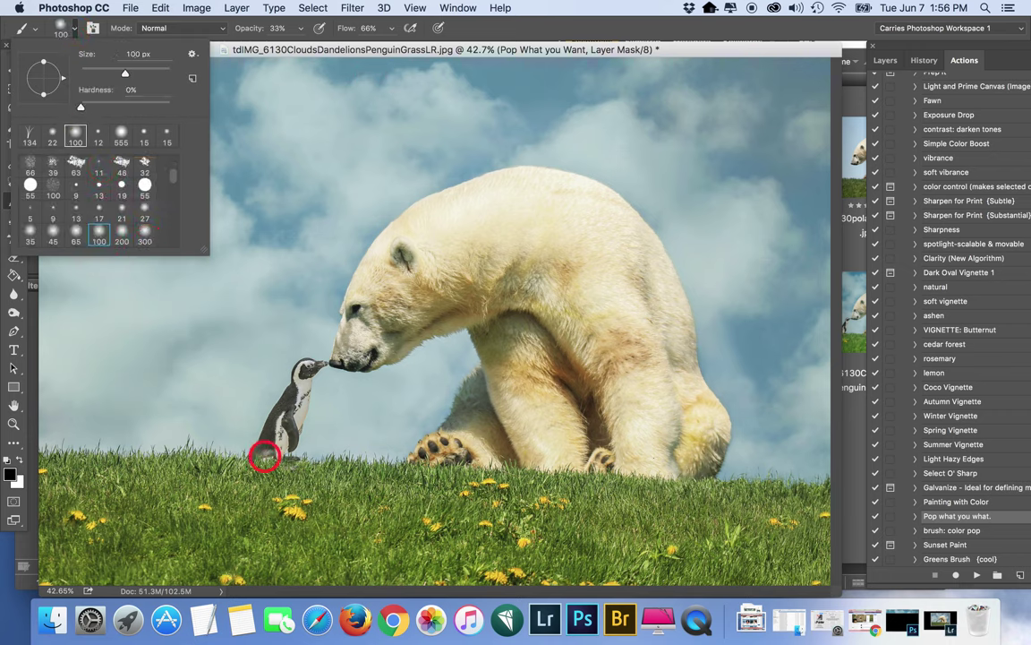
{"action": "left_click", "coordinate": [266, 444]}
{"action": "left_click", "coordinate": [17, 459]}
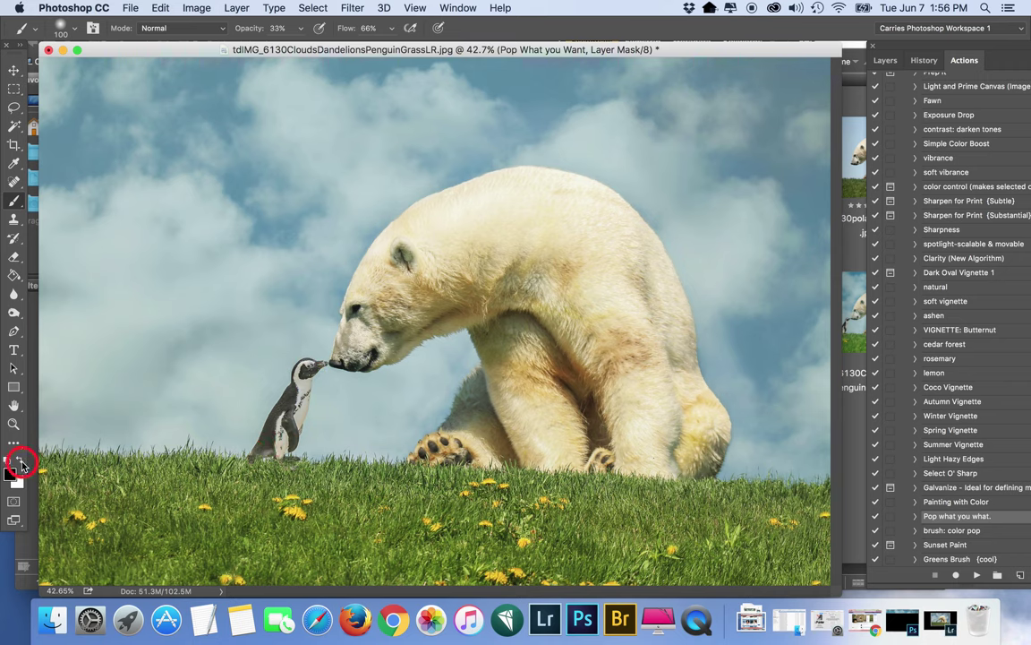
{"action": "mouse_move", "coordinate": [293, 421]}
{"action": "left_mouse_down"}
{"action": "mouse_move", "coordinate": [324, 366]}
{"action": "mouse_move", "coordinate": [258, 442]}
{"action": "mouse_move", "coordinate": [277, 451]}
{"action": "mouse_move", "coordinate": [287, 410]}
{"action": "left_mouse_up"}
Zoom in to 66.7% and enable airbrush build-up with white as painting colour
{"action": "key", "text": "super+plus"}
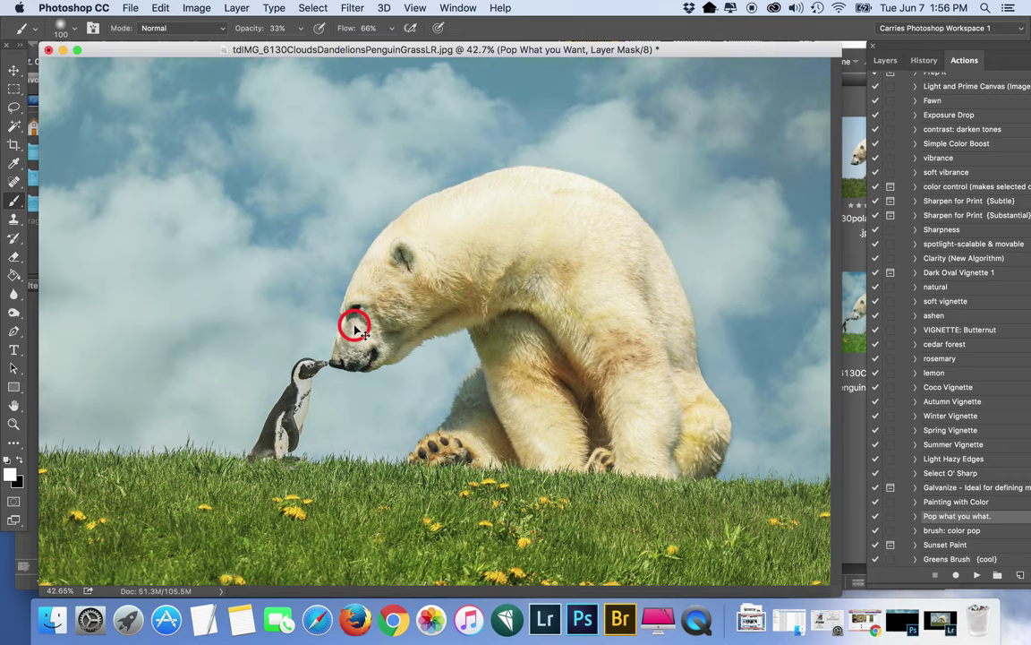
{"action": "key", "text": "super+plus"}
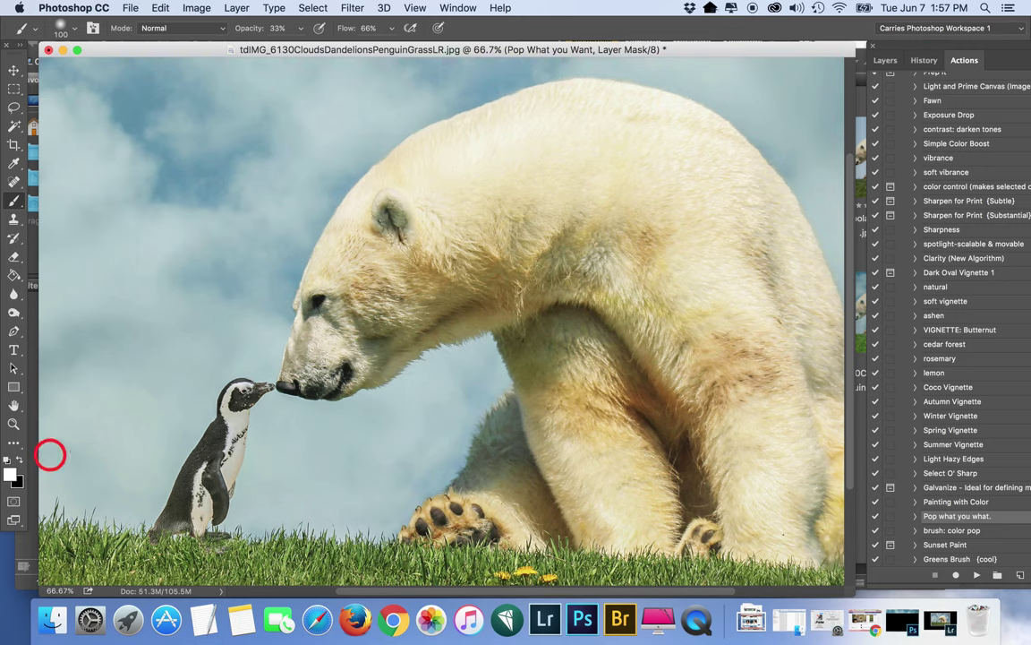
{"action": "key", "text": "x"}
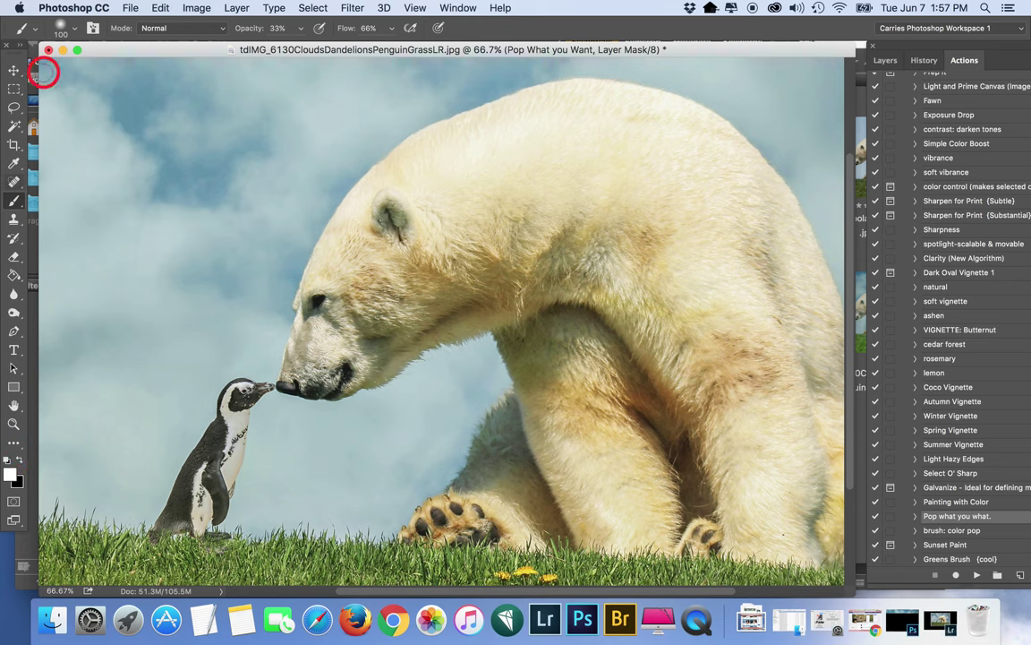
{"action": "left_click", "coordinate": [67, 35]}
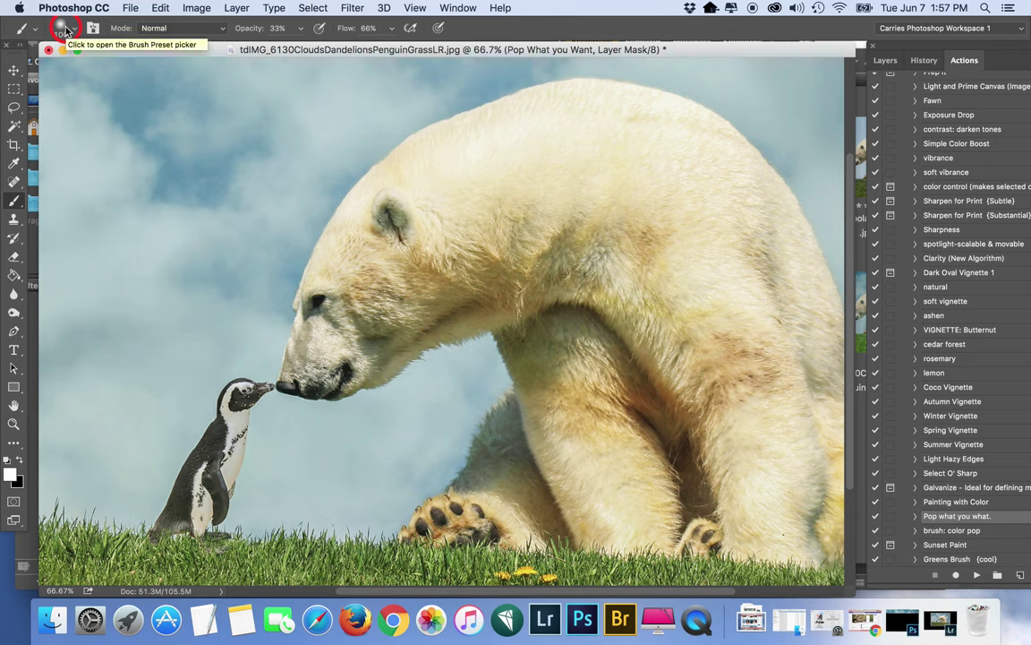
{"action": "left_click", "coordinate": [410, 29]}
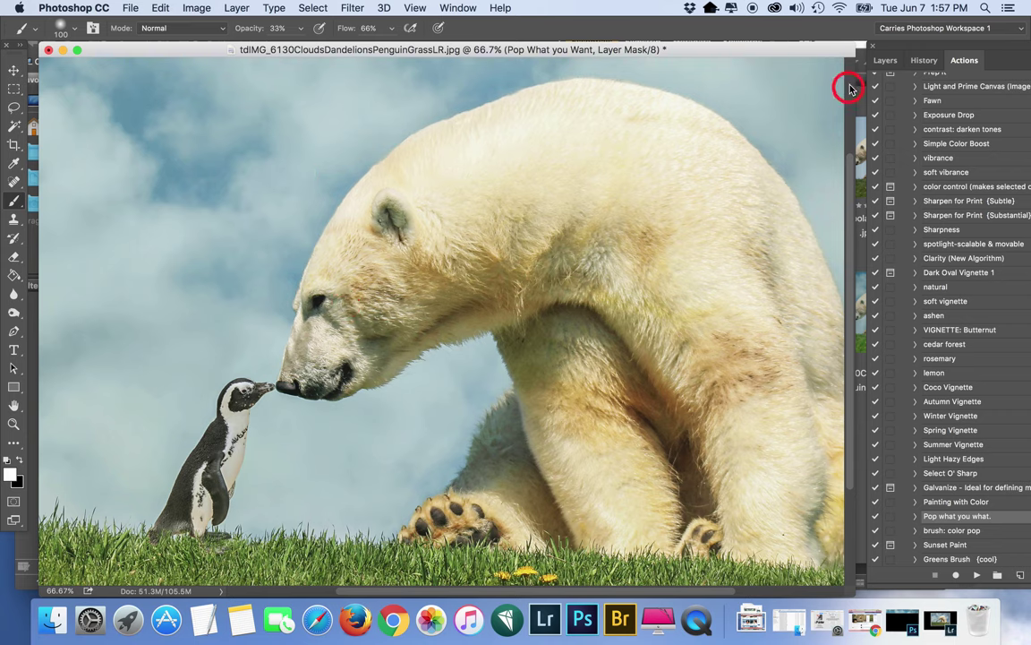
Compare the image before and after the brush strokes using History states
{"action": "left_click", "coordinate": [930, 61]}
{"action": "left_click", "coordinate": [923, 168]}
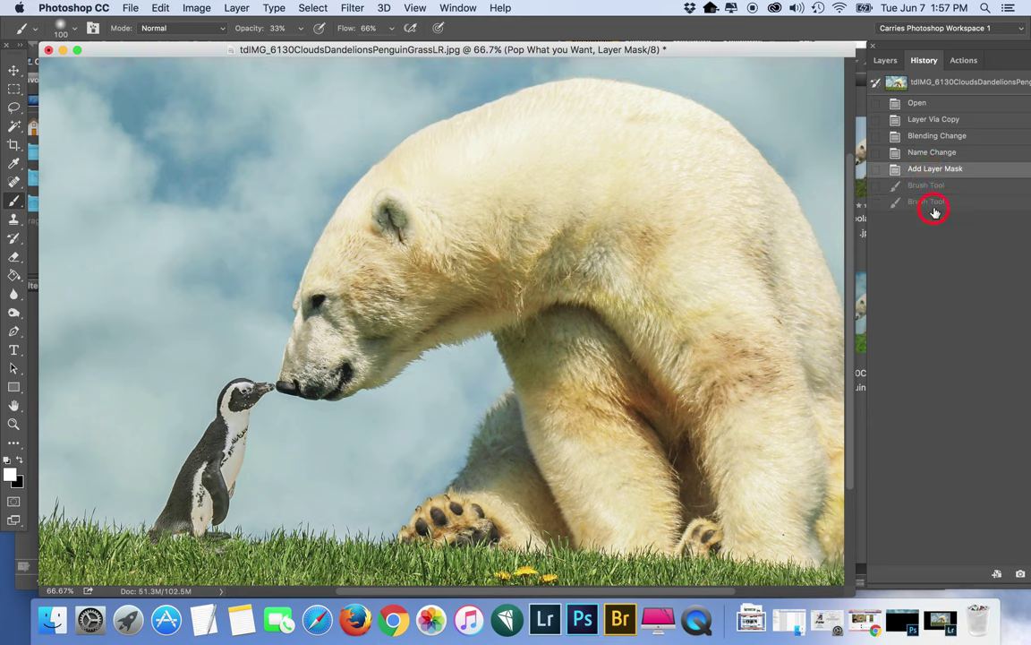
{"action": "left_click", "coordinate": [936, 202]}
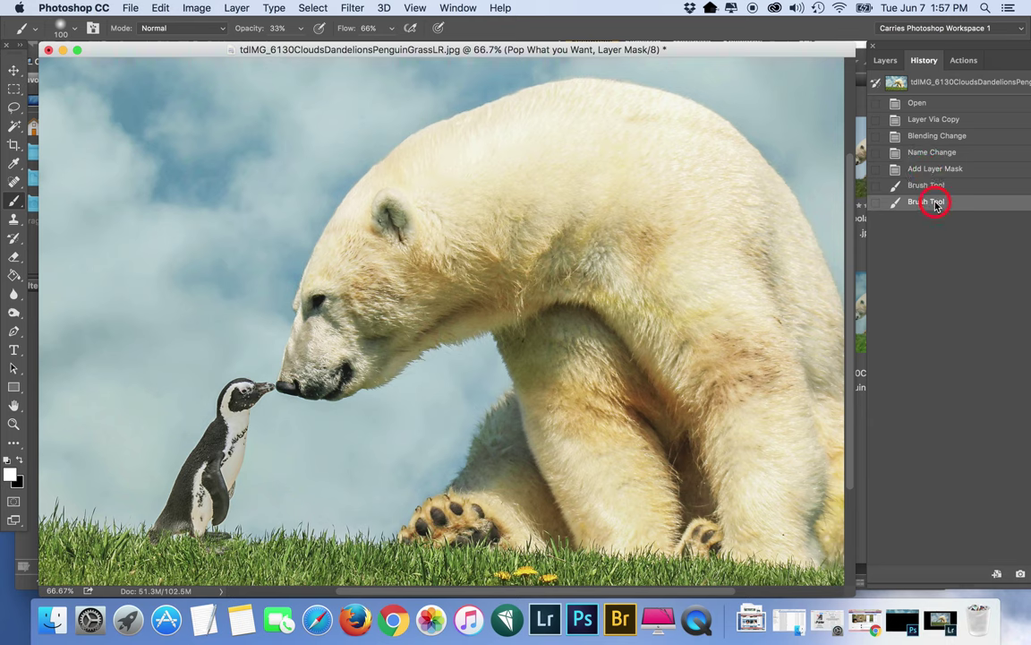
{"action": "left_click", "coordinate": [936, 170]}
{"action": "left_click", "coordinate": [931, 203]}
Paint the pop effect up the penguin to its head, keeping Normal blending
{"action": "mouse_move", "coordinate": [200, 485]}
{"action": "left_mouse_down"}
{"action": "mouse_move", "coordinate": [195, 500]}
{"action": "mouse_move", "coordinate": [237, 415]}
{"action": "mouse_move", "coordinate": [215, 353]}
{"action": "left_mouse_up"}
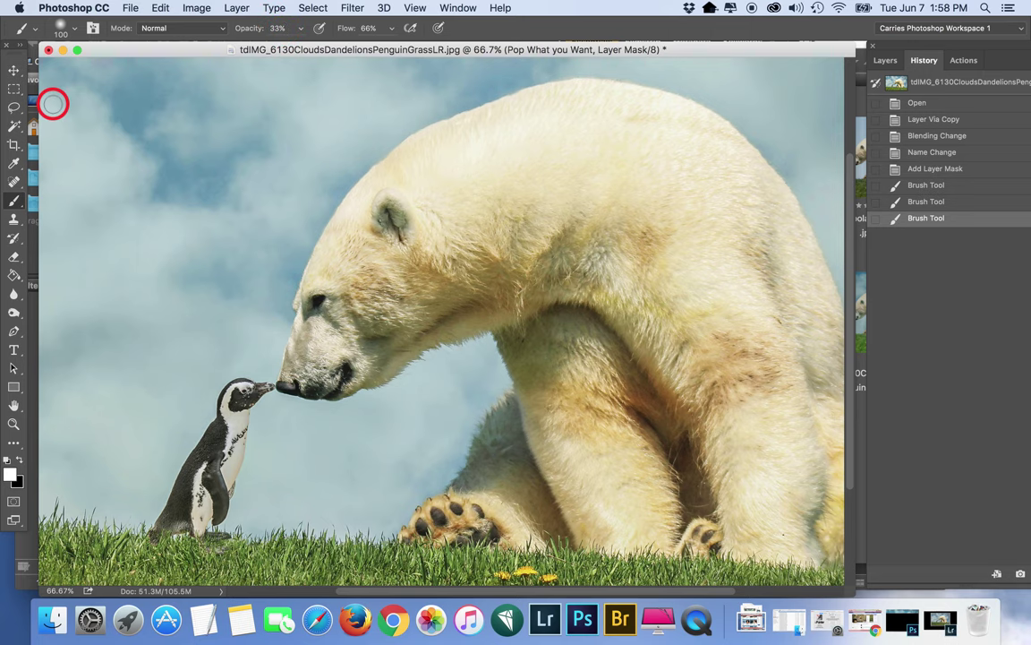
{"action": "left_click", "coordinate": [220, 29]}
{"action": "key", "text": "Escape"}
Flatten the image and save it as a quality 12 JPEG, replacing the existing file
{"action": "left_click", "coordinate": [236, 7]}
{"action": "left_click", "coordinate": [324, 547]}
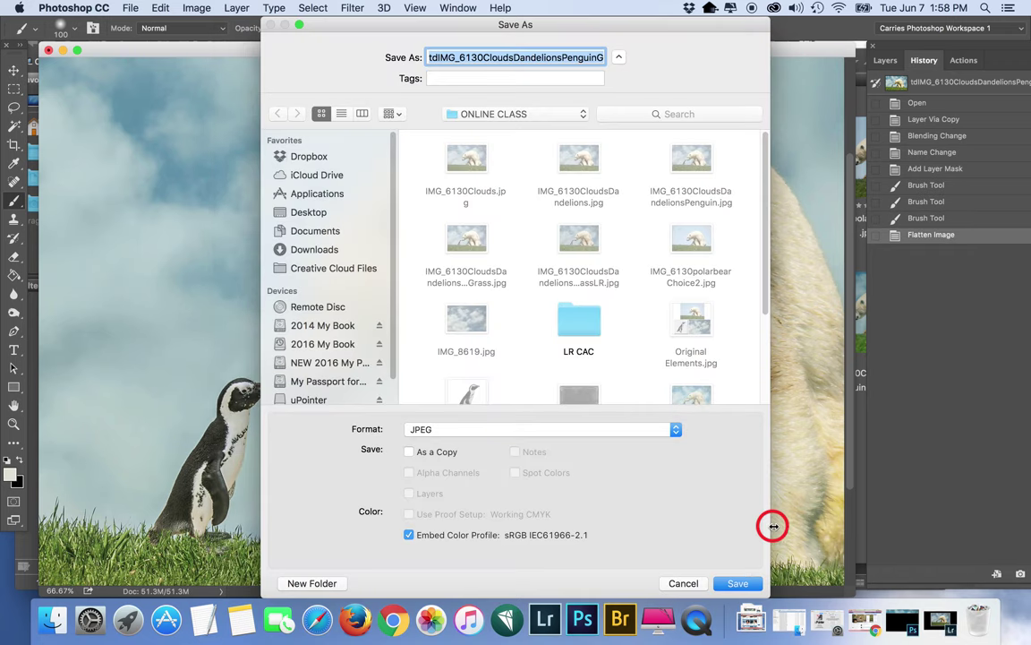
{"action": "left_click", "coordinate": [740, 582]}
{"action": "left_click", "coordinate": [631, 132]}
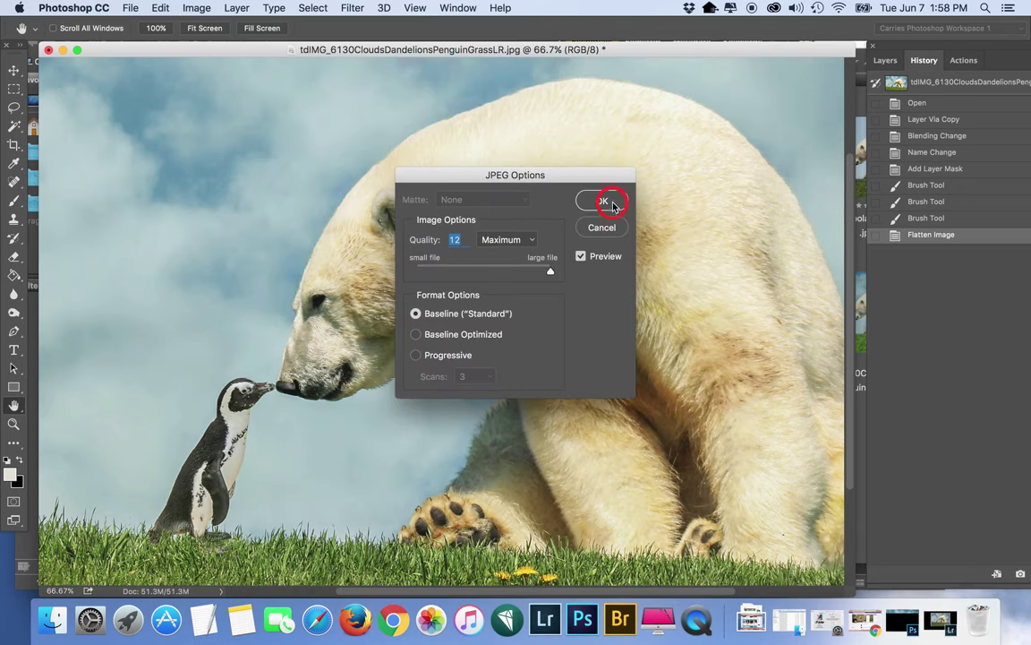
{"action": "left_click", "coordinate": [612, 205]}
Fit the whole image on screen and nudge the document window into place
{"action": "key", "text": "super+0"}
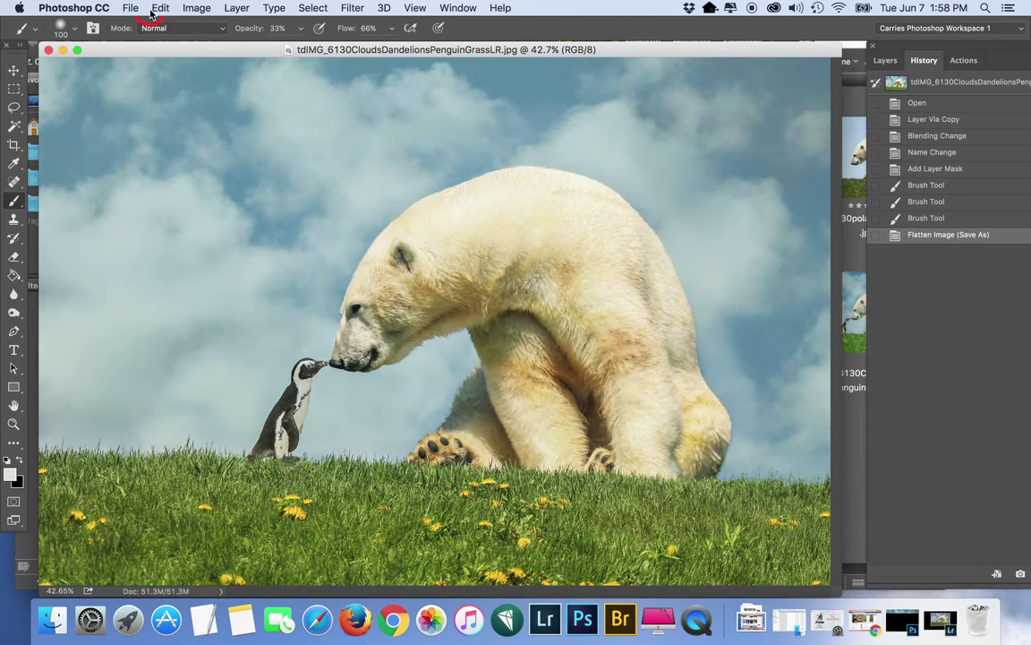
{"action": "left_click_drag", "start_coordinate": [156, 44], "coordinate": [168, 54]}
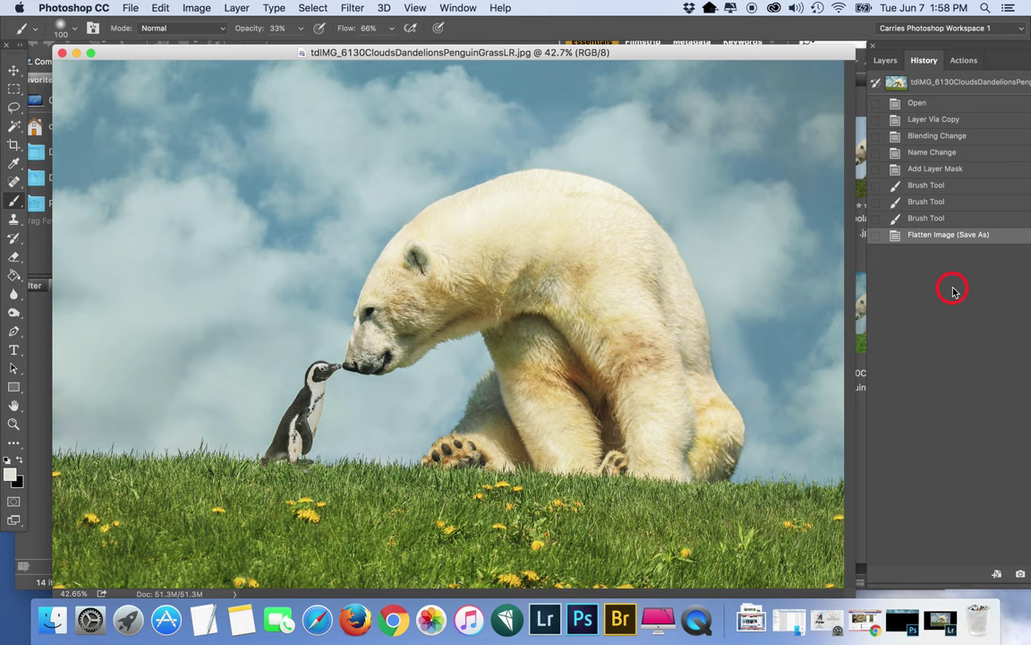
{"action": "left_click", "coordinate": [965, 59]}
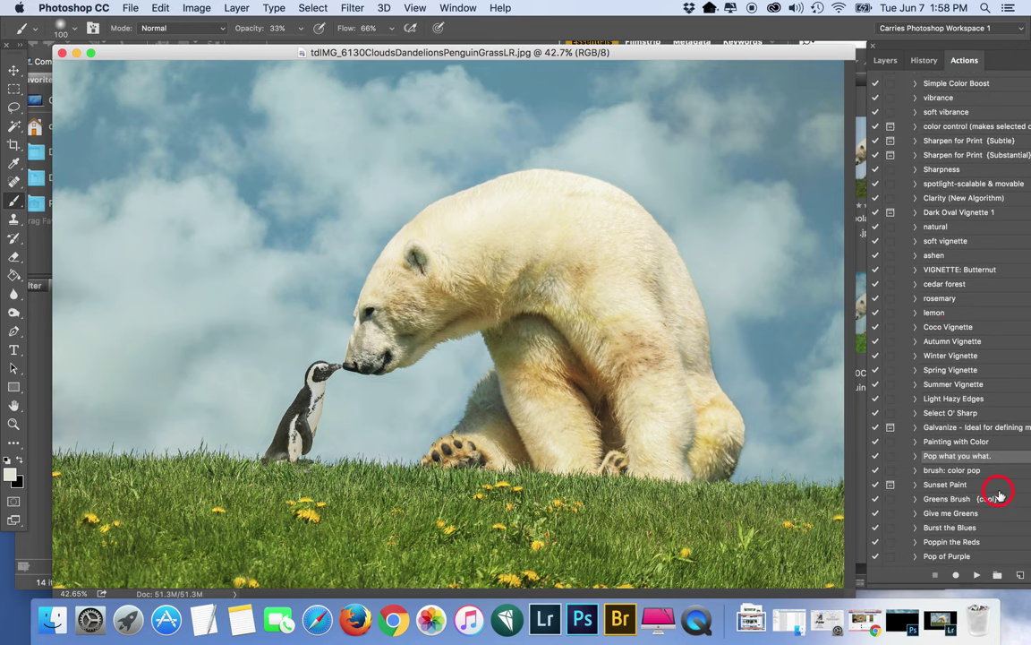
Play the brush: color pop action from the Actions list
{"action": "scroll", "coordinate": [998, 495], "scroll_direction": "down", "scroll_amount": 5}
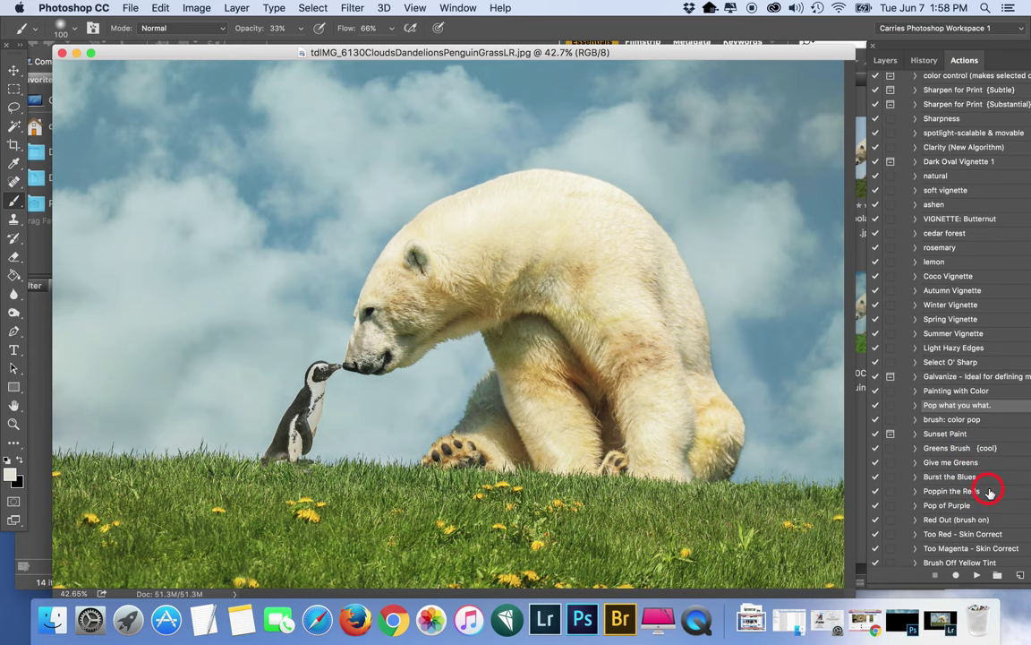
{"action": "scroll", "coordinate": [989, 492], "scroll_direction": "down", "scroll_amount": 3}
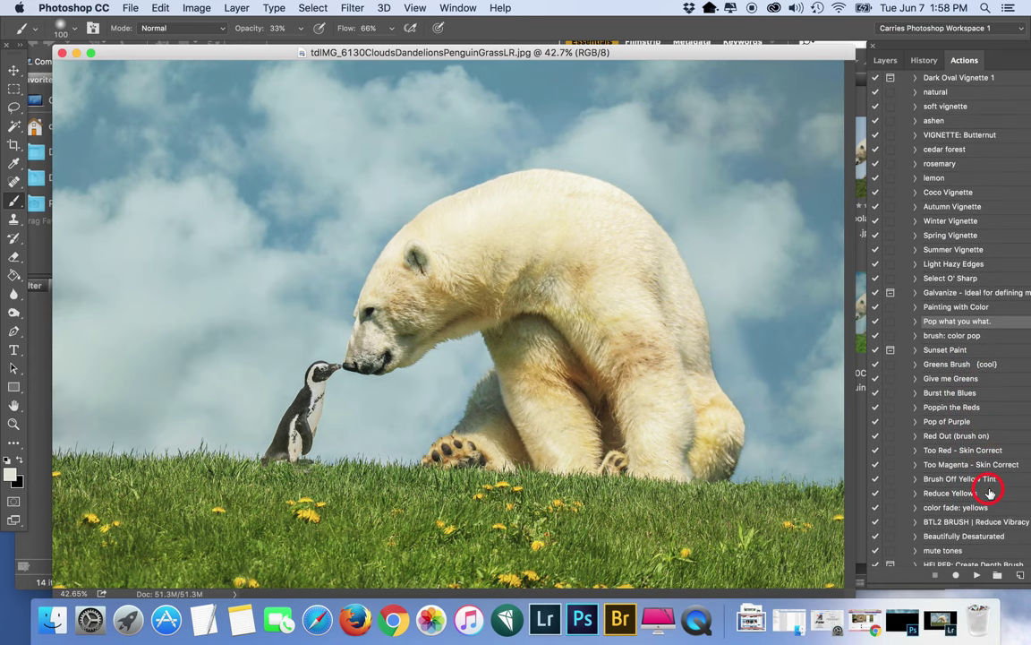
{"action": "left_click", "coordinate": [996, 339]}
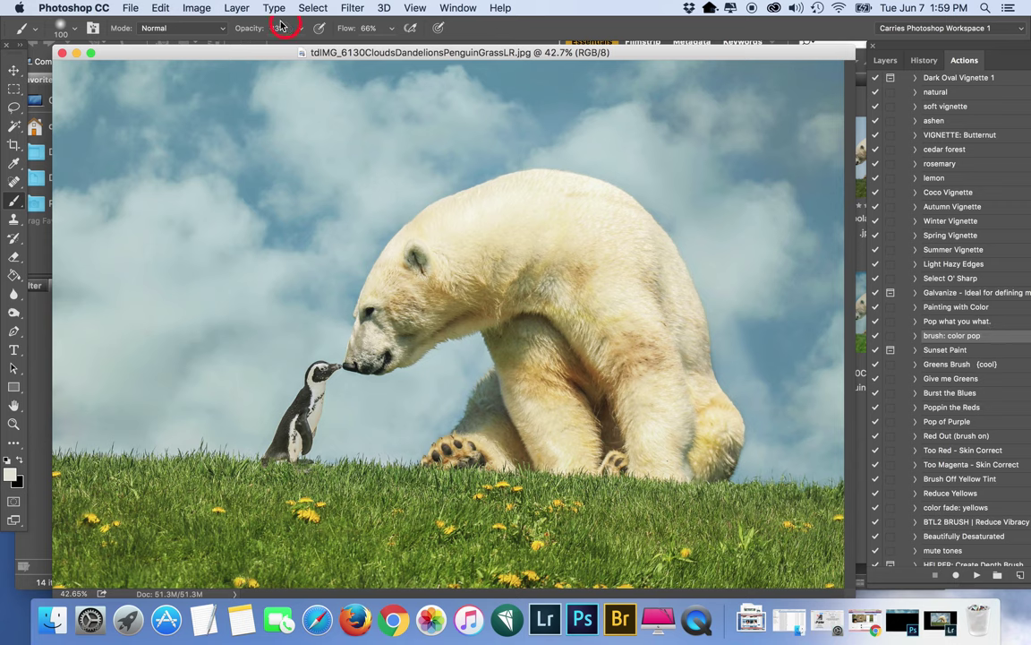
{"action": "left_click", "coordinate": [974, 573]}
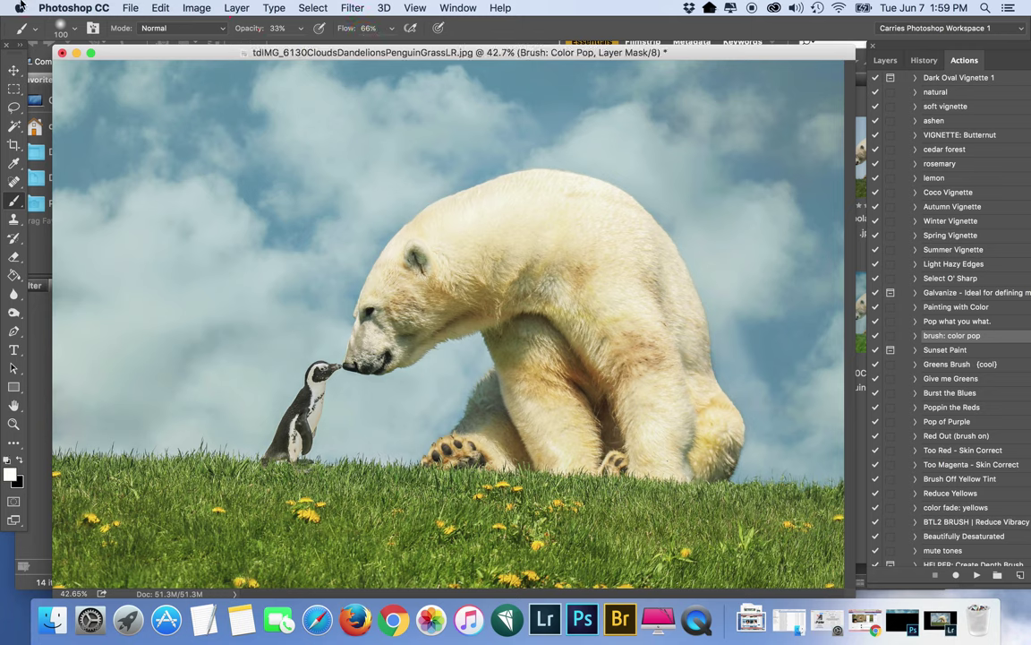
Set the brush size to 555 px and paint color pop across the grass and dandelions
{"action": "left_click", "coordinate": [61, 28]}
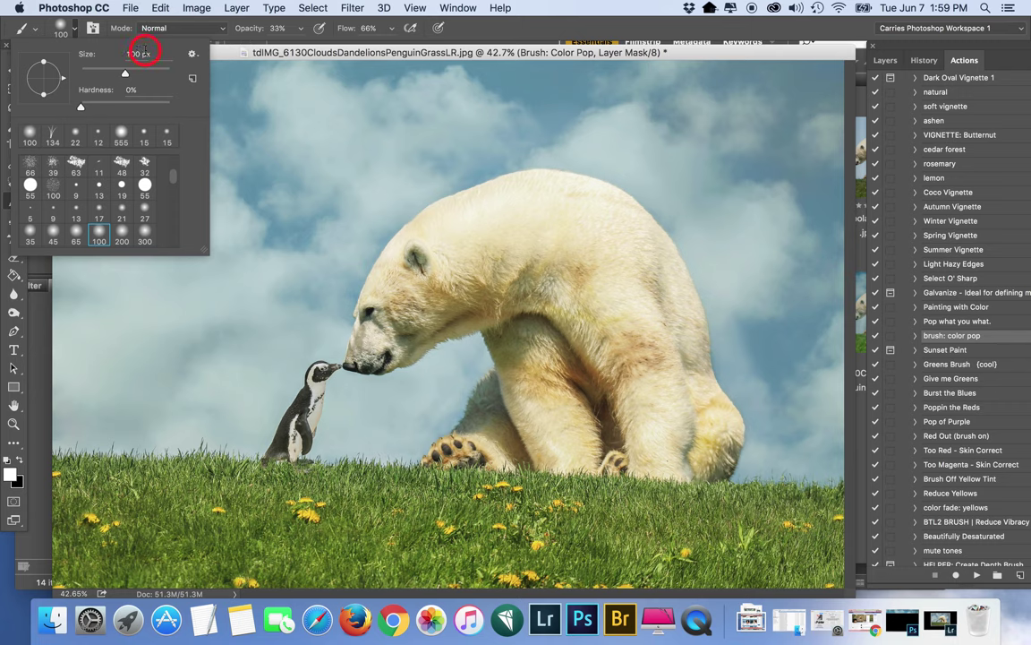
{"action": "double_click", "coordinate": [139, 52]}
{"action": "type", "text": "333"}
{"action": "key", "text": "Return"}
{"action": "type", "text": "555"}
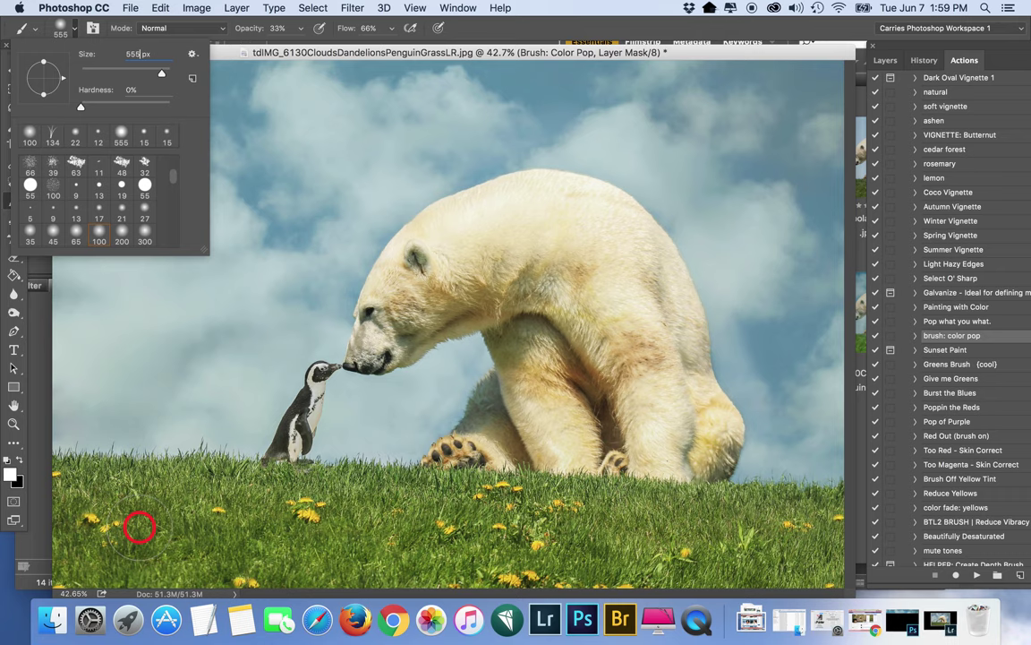
{"action": "left_click", "coordinate": [104, 532]}
{"action": "mouse_move", "coordinate": [105, 533]}
{"action": "left_mouse_down"}
{"action": "mouse_move", "coordinate": [318, 517]}
{"action": "mouse_move", "coordinate": [221, 574]}
{"action": "mouse_move", "coordinate": [478, 541]}
{"action": "mouse_move", "coordinate": [414, 534]}
{"action": "mouse_move", "coordinate": [550, 494]}
{"action": "mouse_move", "coordinate": [434, 596]}
{"action": "mouse_move", "coordinate": [585, 583]}
{"action": "mouse_move", "coordinate": [594, 565]}
{"action": "mouse_move", "coordinate": [760, 537]}
{"action": "left_mouse_up"}
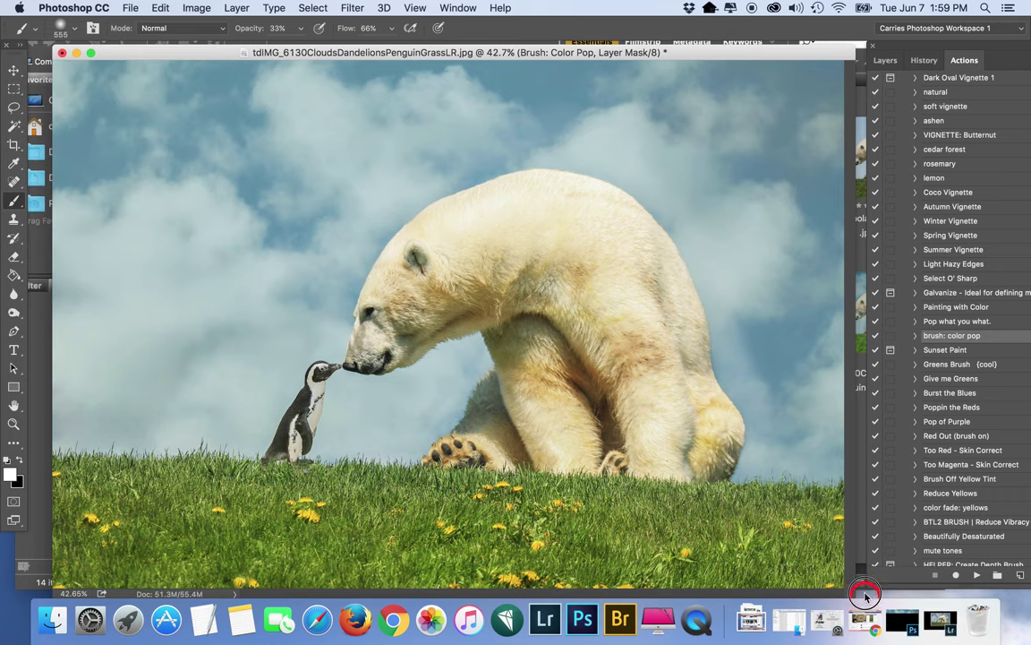
Toggle the Brush: Color Pop layer off and on to compare the effect
{"action": "left_click", "coordinate": [925, 60]}
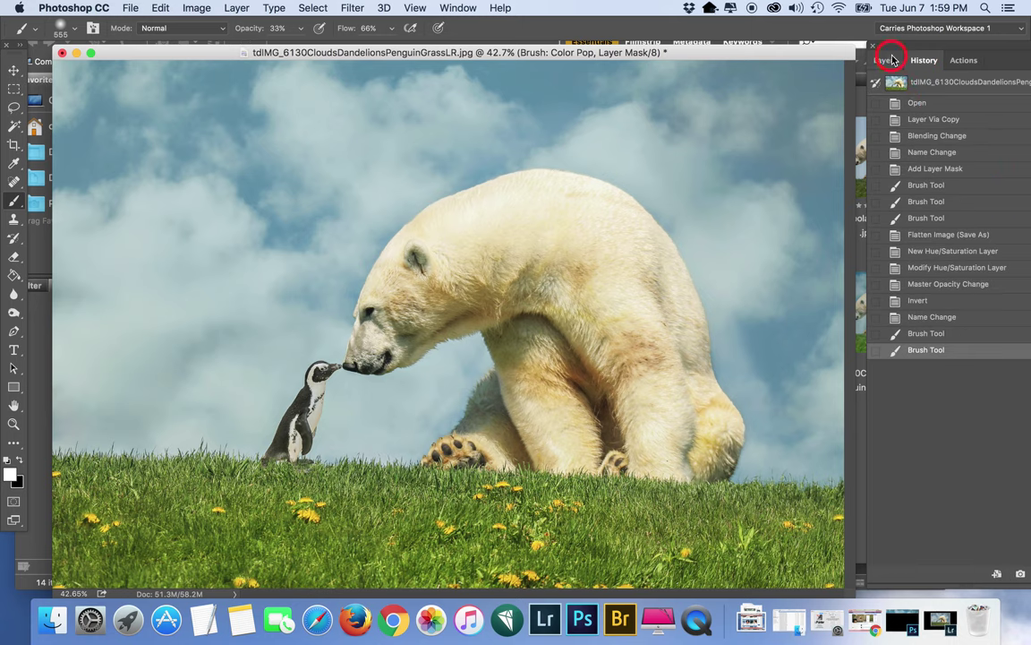
{"action": "left_click", "coordinate": [886, 60]}
{"action": "left_click", "coordinate": [879, 145]}
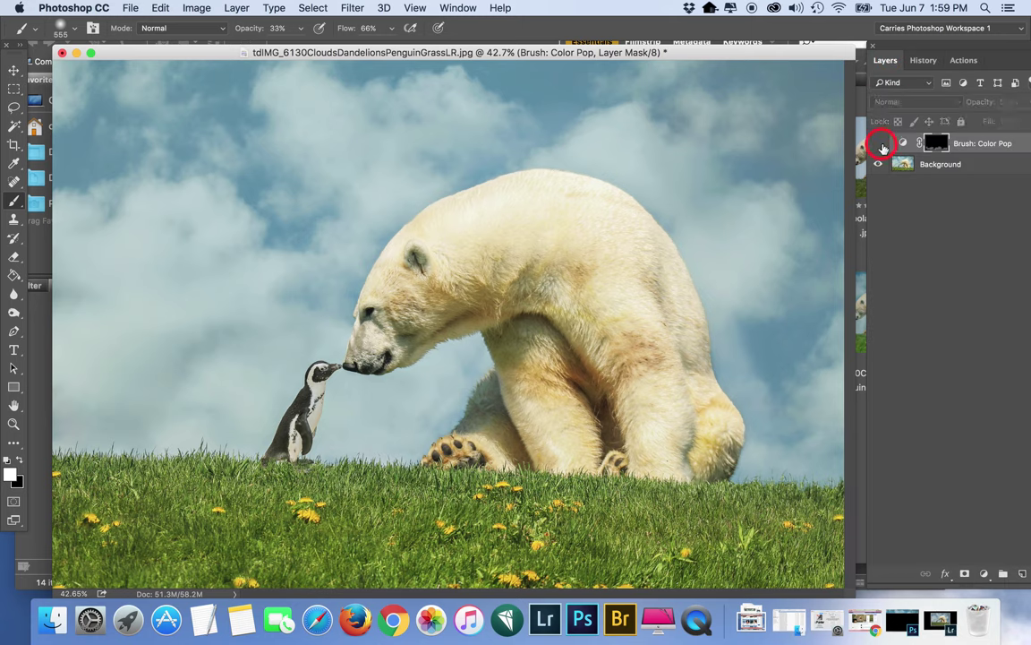
{"action": "left_click", "coordinate": [880, 145]}
{"action": "left_click", "coordinate": [880, 145]}
{"action": "left_click", "coordinate": [880, 145]}
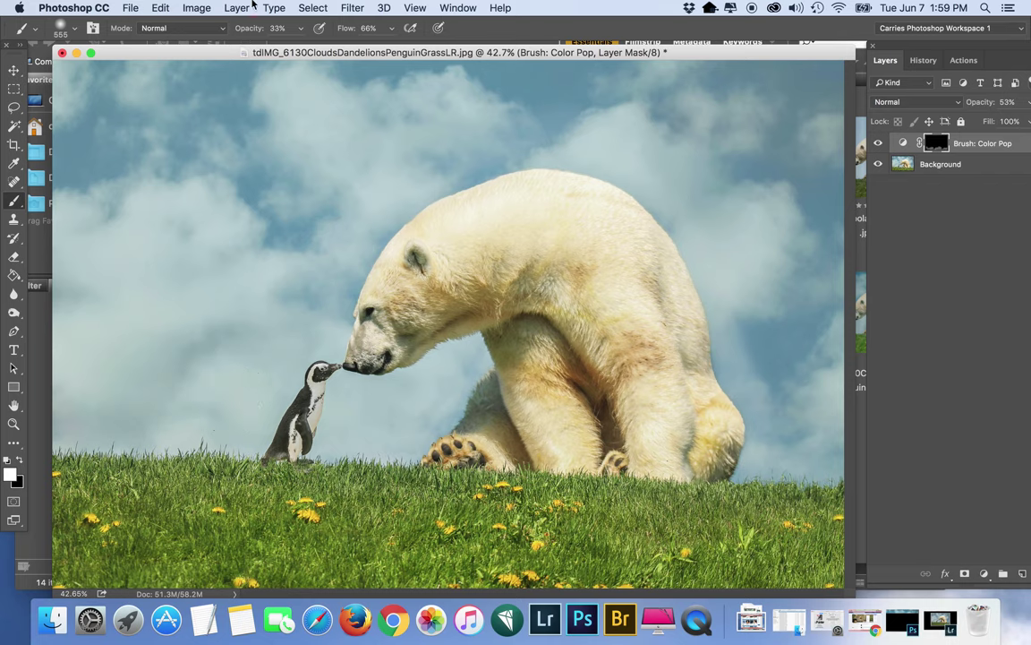
Flatten all layers into the Background
{"action": "left_click", "coordinate": [236, 8]}
{"action": "left_click", "coordinate": [267, 551]}
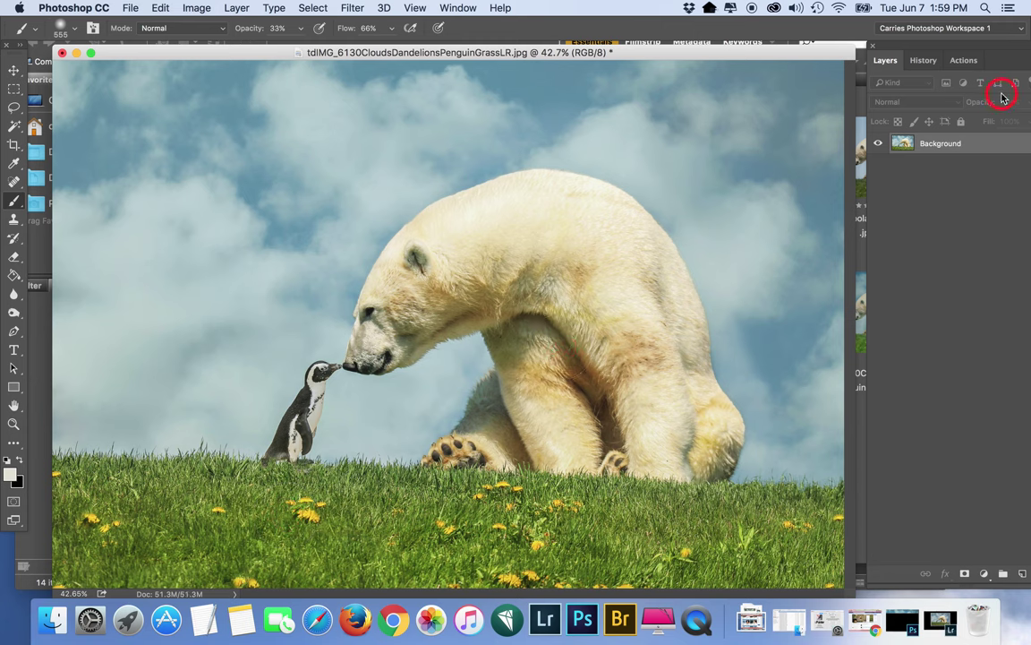
{"action": "left_click", "coordinate": [964, 60]}
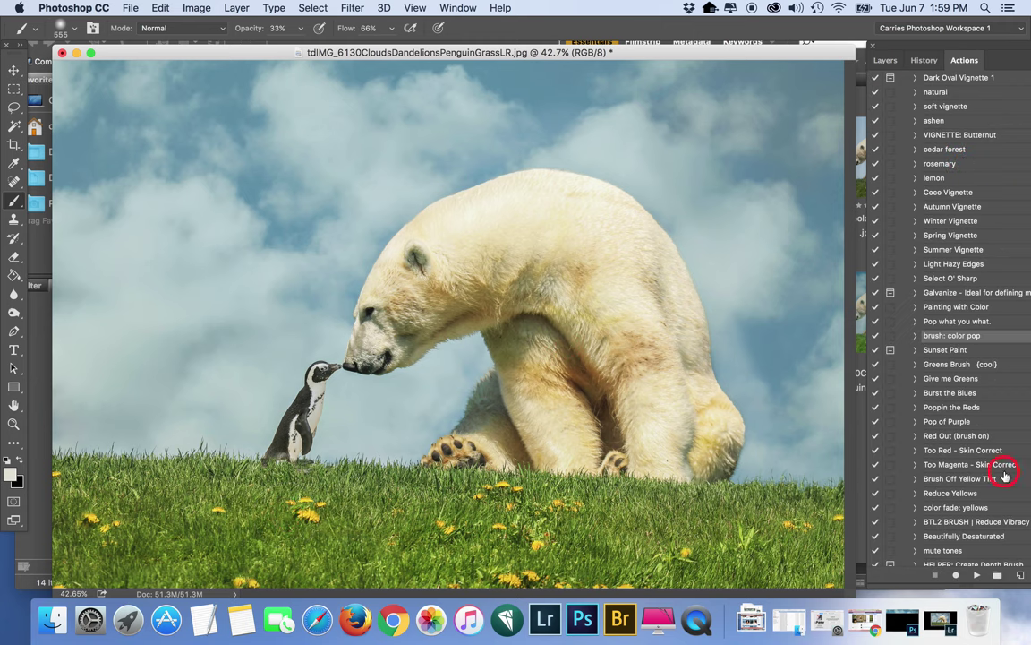
Run the Greens Brush (cool) action and paint over the grass at 44% brush opacity
{"action": "left_click", "coordinate": [963, 363]}
{"action": "left_click", "coordinate": [977, 575]}
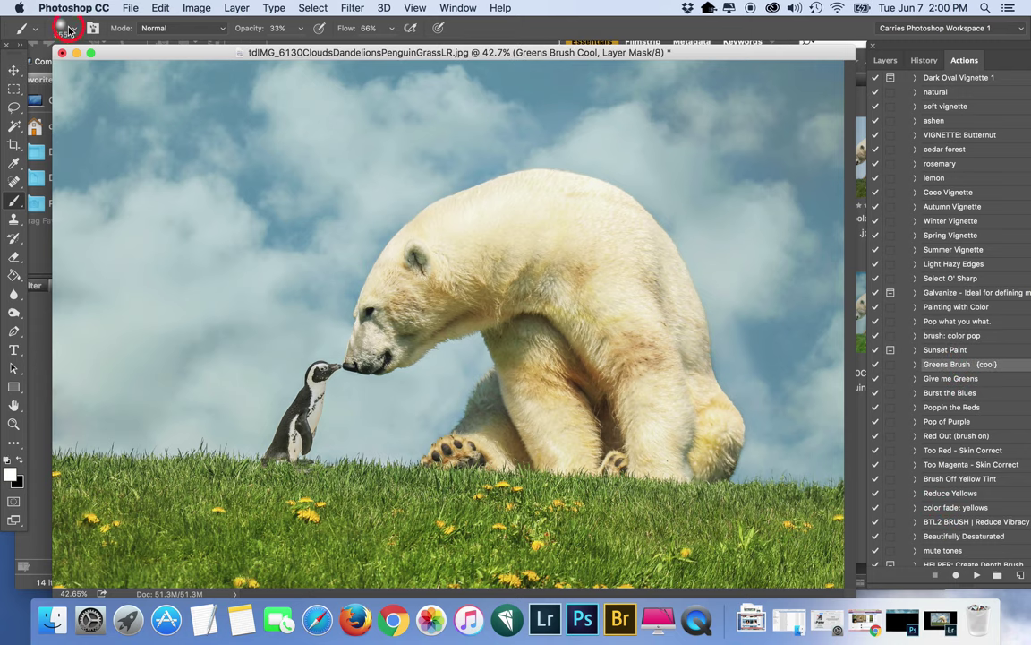
{"action": "left_click", "coordinate": [277, 28]}
{"action": "type", "text": "44"}
{"action": "left_click", "coordinate": [391, 34]}
{"action": "mouse_move", "coordinate": [77, 553]}
{"action": "left_mouse_down"}
{"action": "mouse_move", "coordinate": [57, 472]}
{"action": "mouse_move", "coordinate": [184, 486]}
{"action": "left_mouse_up"}
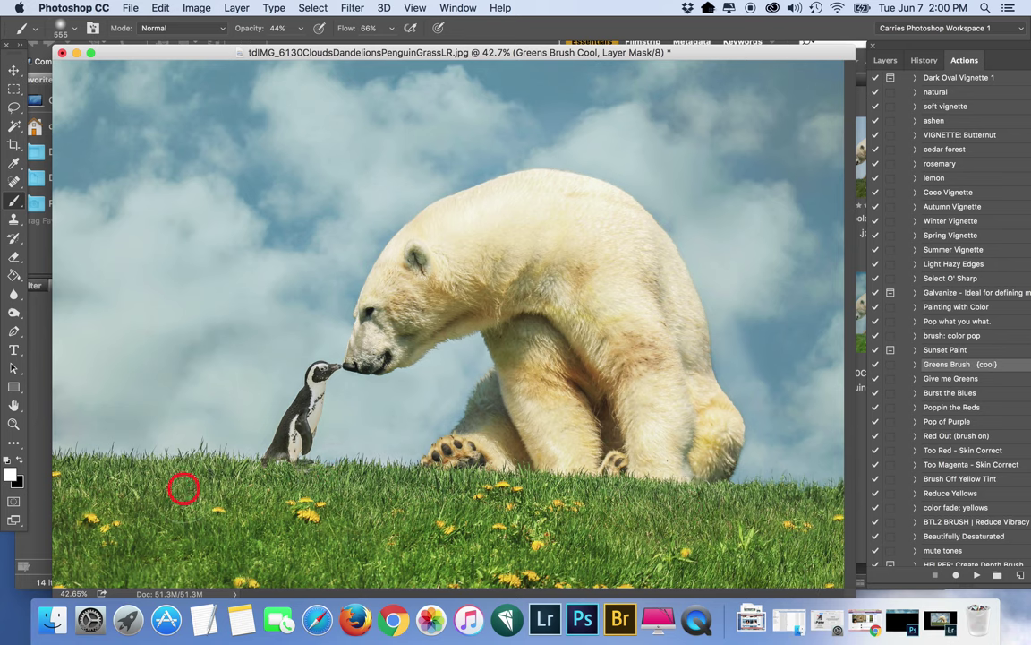
Toggle the Greens Brush Cool group's visibility to compare before and after
{"action": "left_click", "coordinate": [885, 60]}
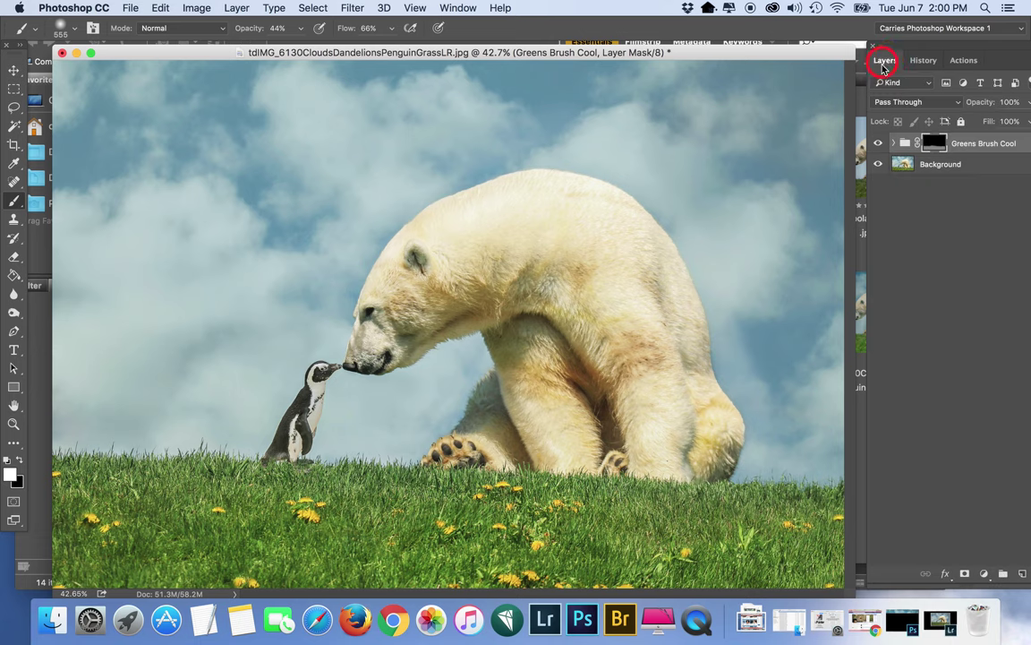
{"action": "left_click", "coordinate": [881, 144]}
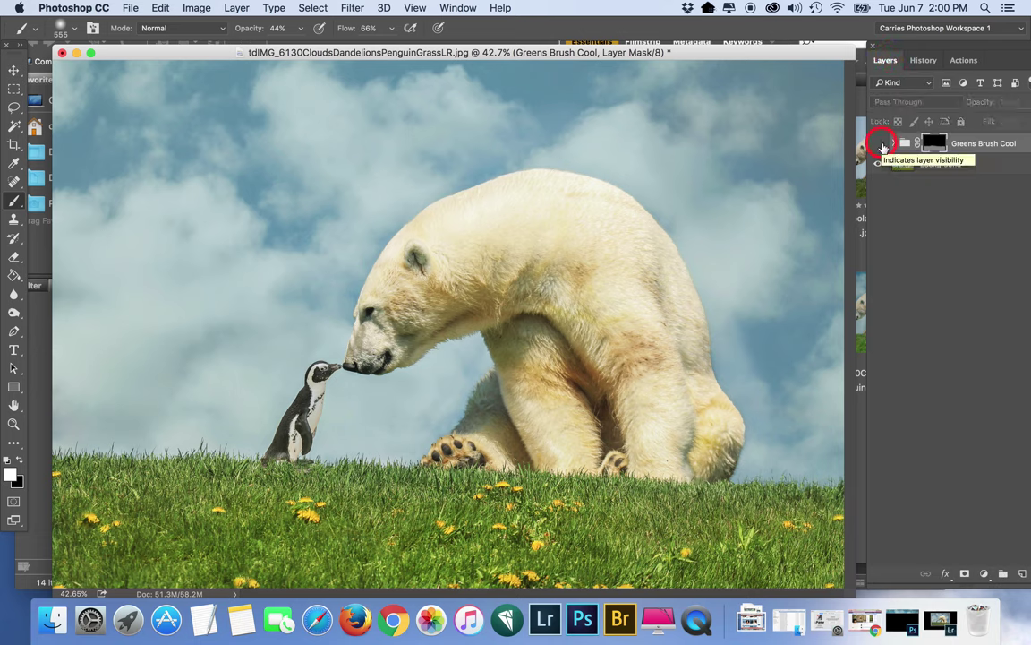
{"action": "left_click", "coordinate": [880, 144]}
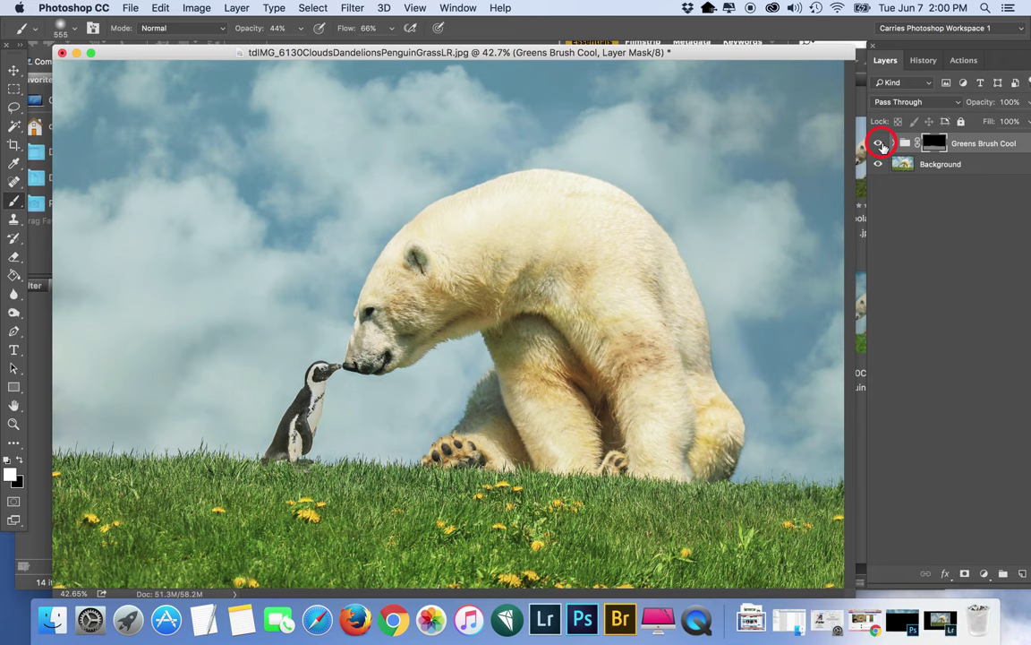
{"action": "left_click", "coordinate": [882, 145]}
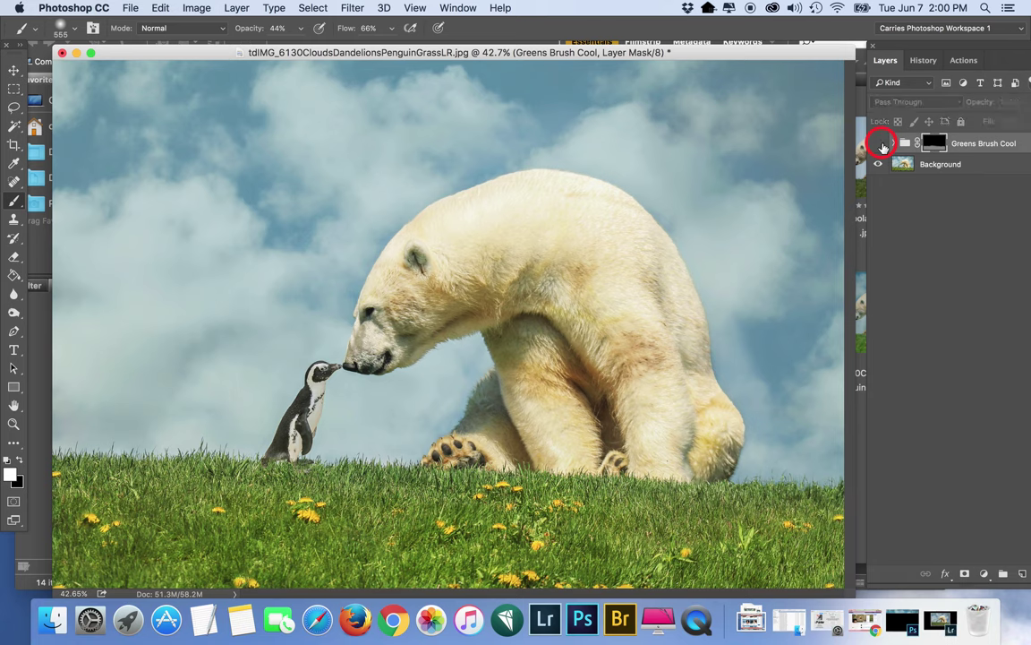
{"action": "left_click", "coordinate": [882, 145]}
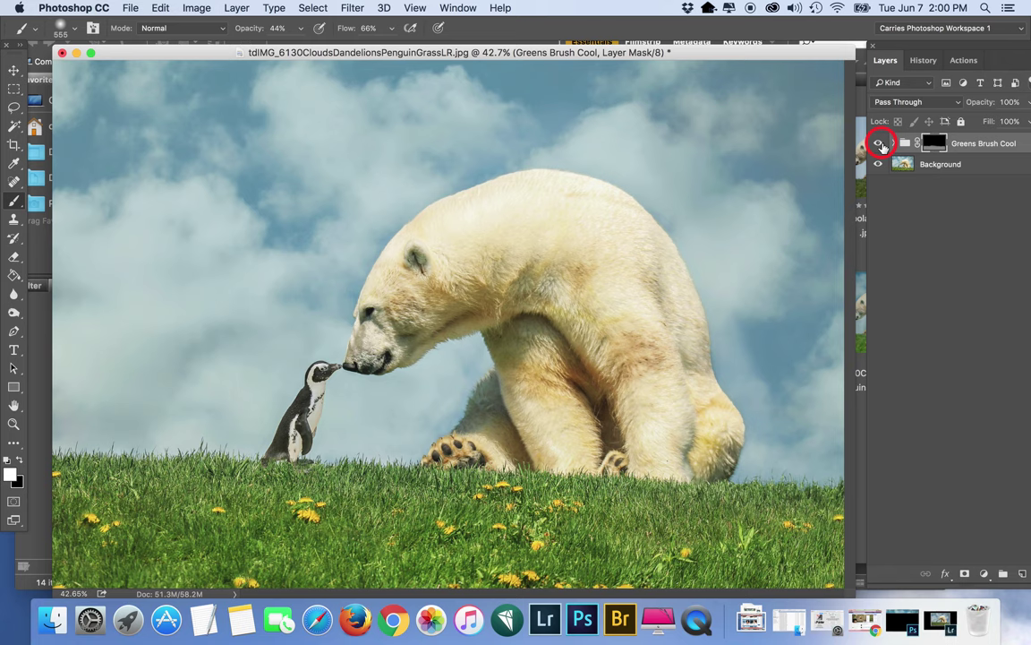
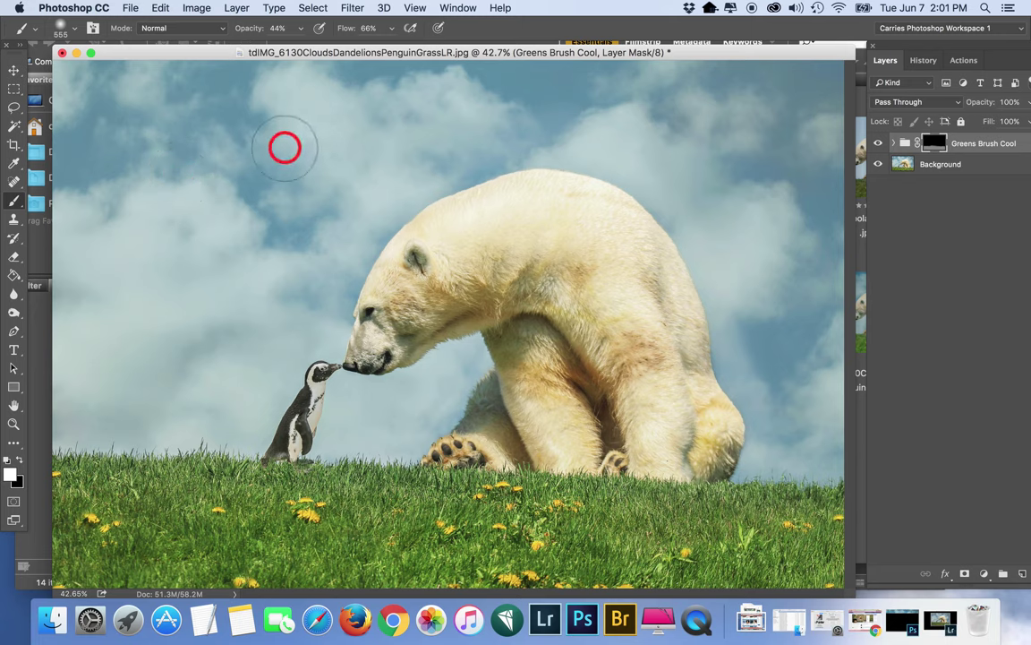
Flatten the Greens Brush Cool work and run the Give me Greens action
{"action": "left_click", "coordinate": [231, 8]}
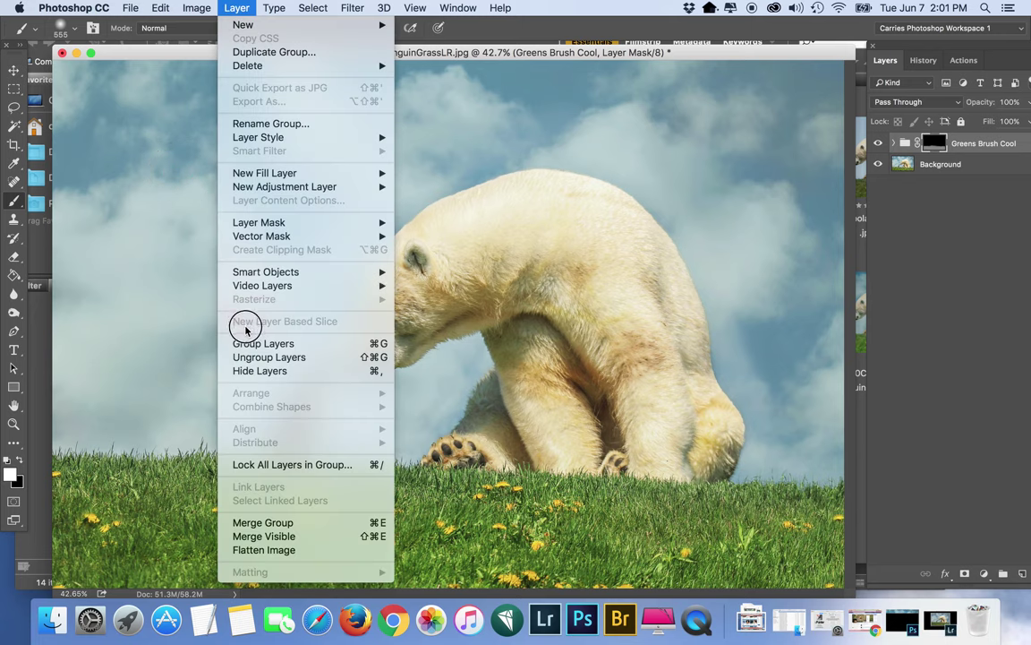
{"action": "left_click", "coordinate": [241, 551]}
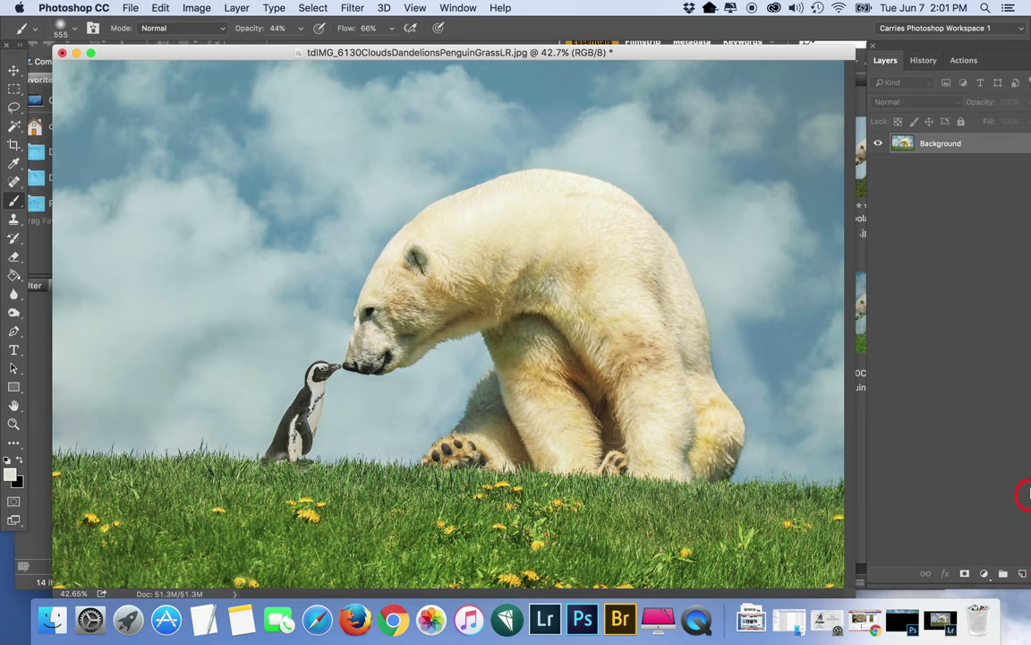
{"action": "left_click", "coordinate": [963, 60]}
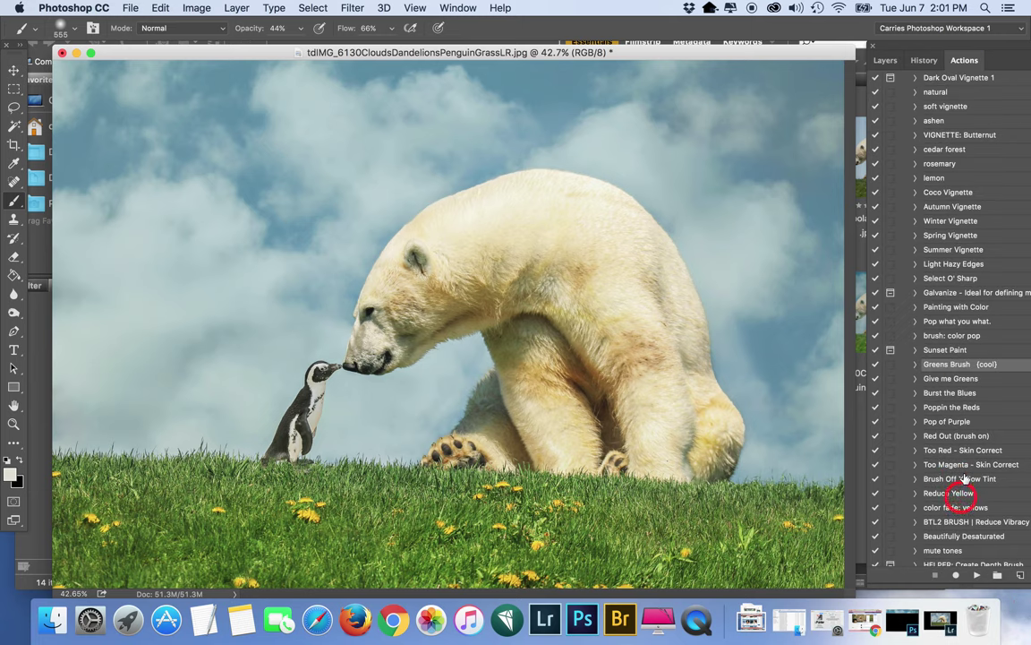
{"action": "left_click", "coordinate": [962, 377]}
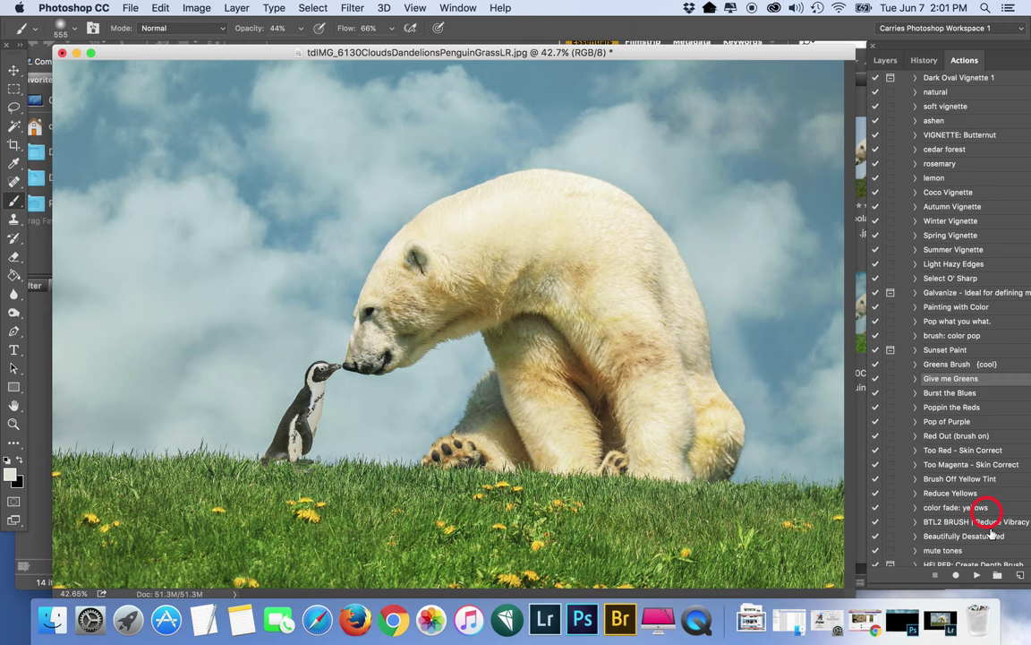
{"action": "left_click", "coordinate": [979, 578]}
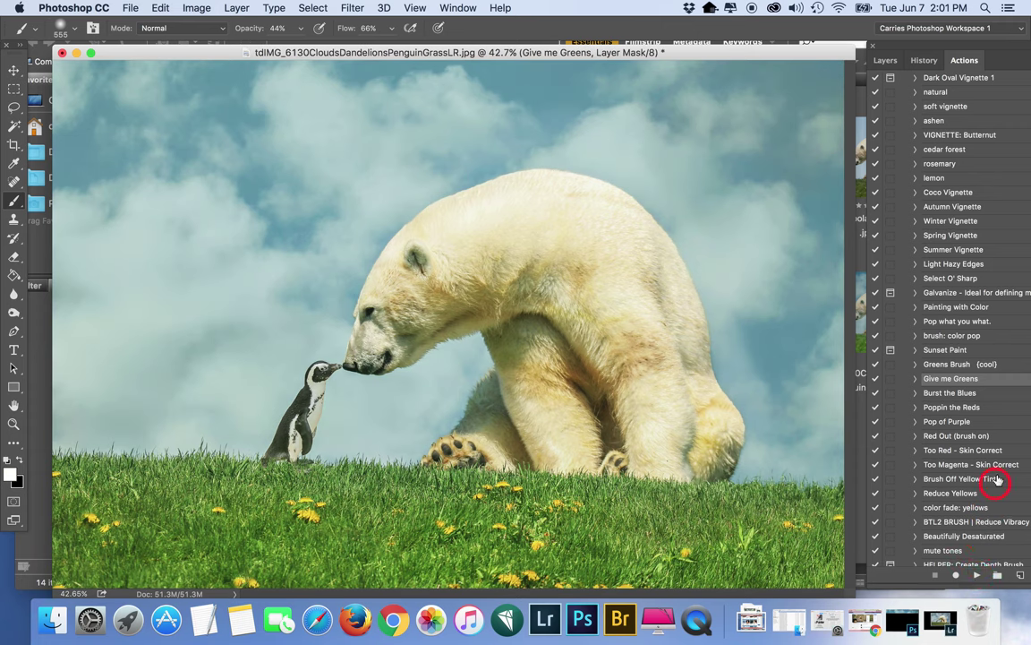
Set the Give me Greens group to 50% opacity, comparing it on and off
{"action": "left_click", "coordinate": [885, 61]}
{"action": "left_click", "coordinate": [879, 145]}
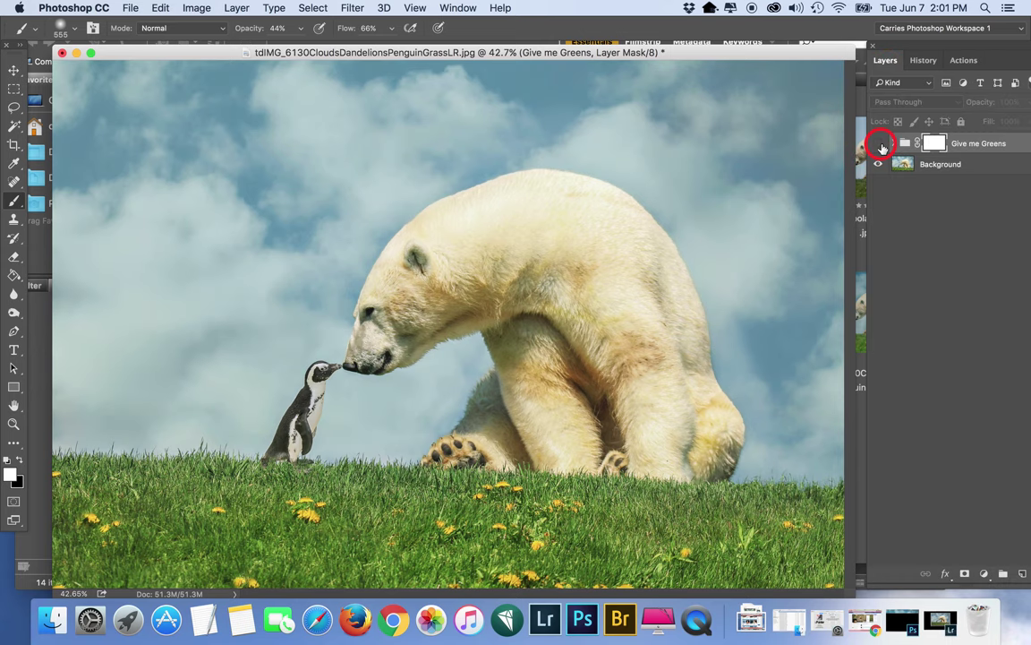
{"action": "left_click", "coordinate": [880, 145]}
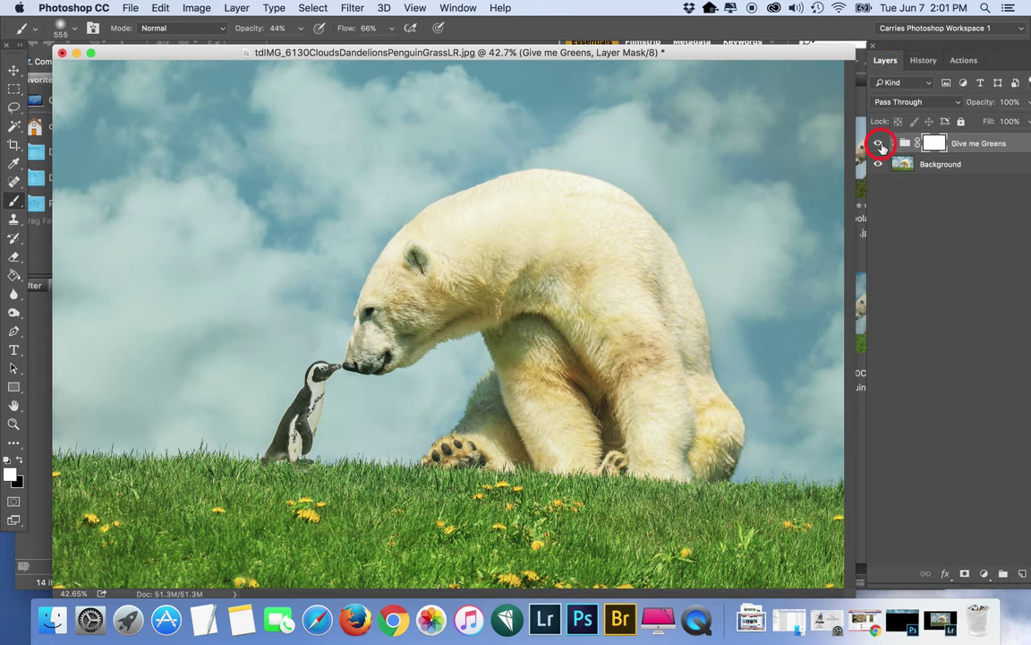
{"action": "left_click", "coordinate": [1009, 102]}
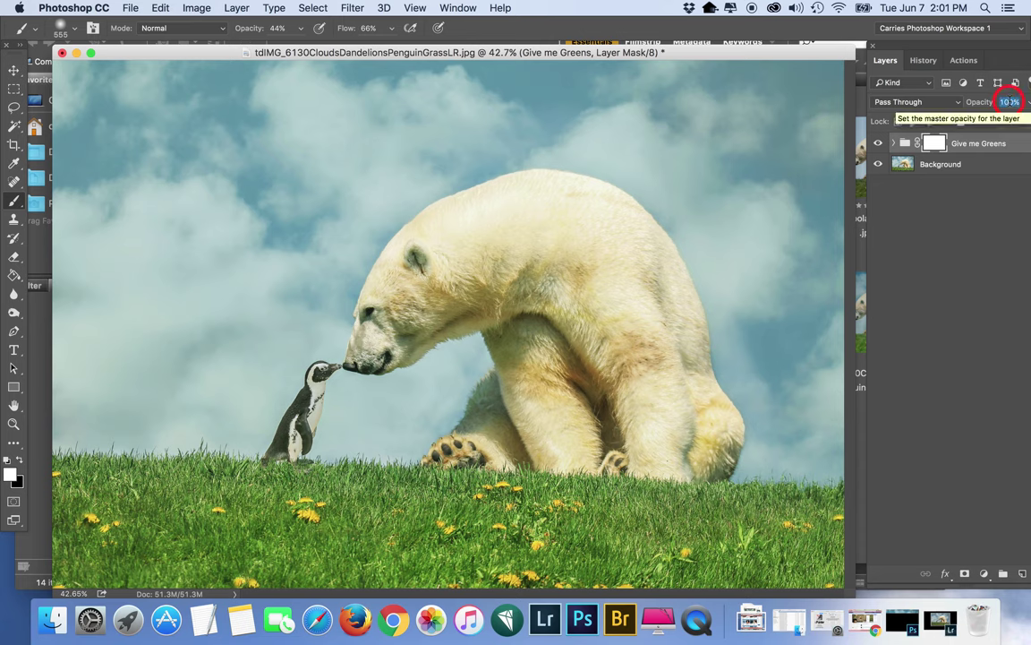
{"action": "type", "text": "50"}
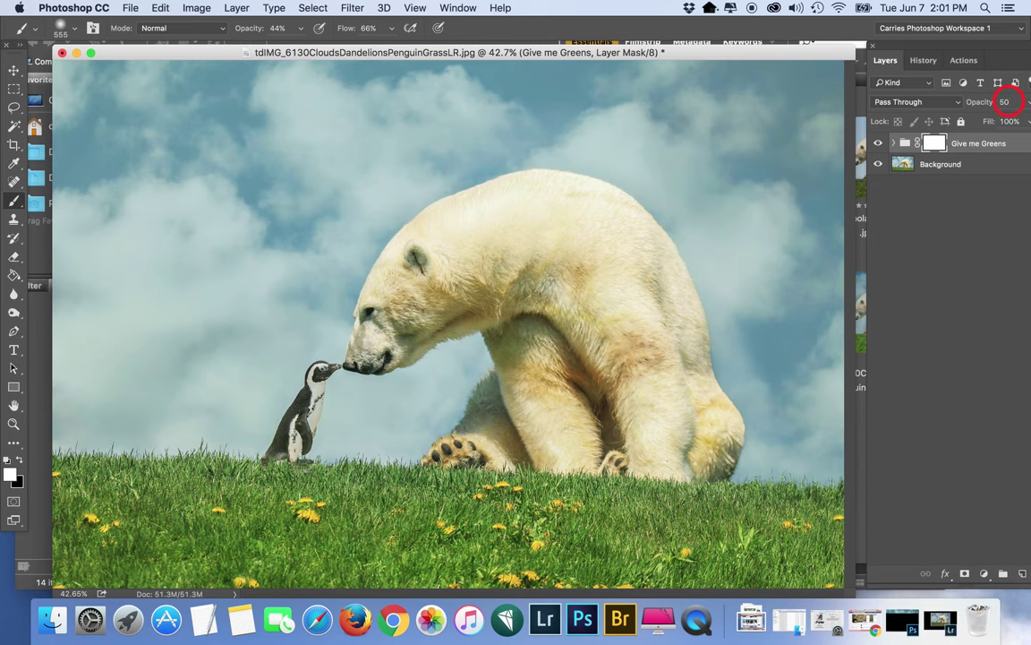
{"action": "left_click", "coordinate": [878, 144]}
{"action": "left_click", "coordinate": [878, 143]}
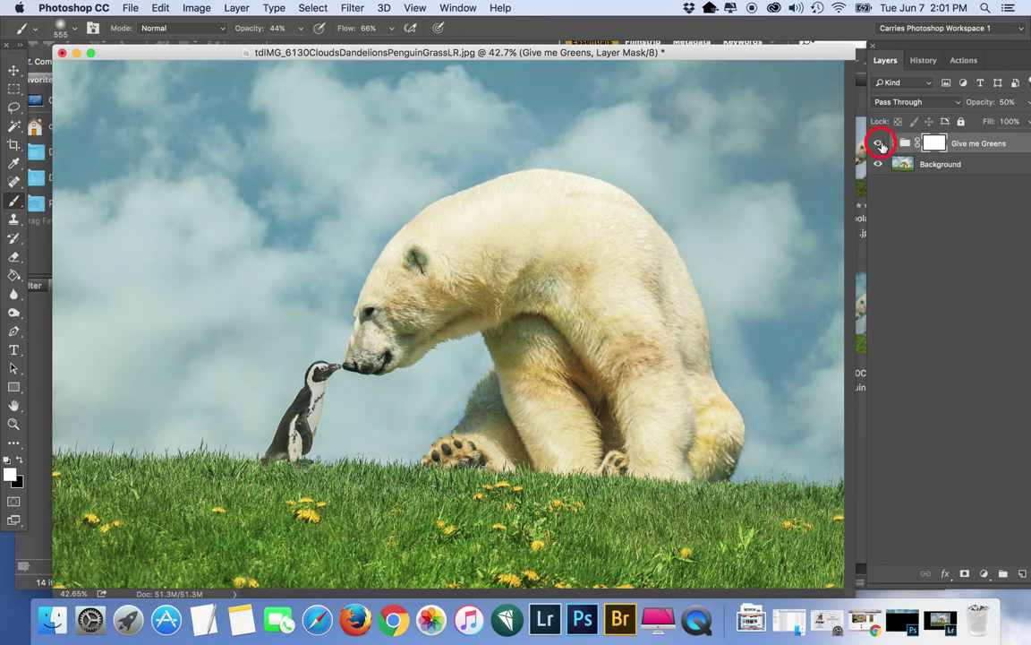
Flatten the Give me Greens group into a single Background layer
{"action": "left_click", "coordinate": [236, 7]}
{"action": "left_click", "coordinate": [346, 548]}
{"action": "left_click", "coordinate": [893, 113]}
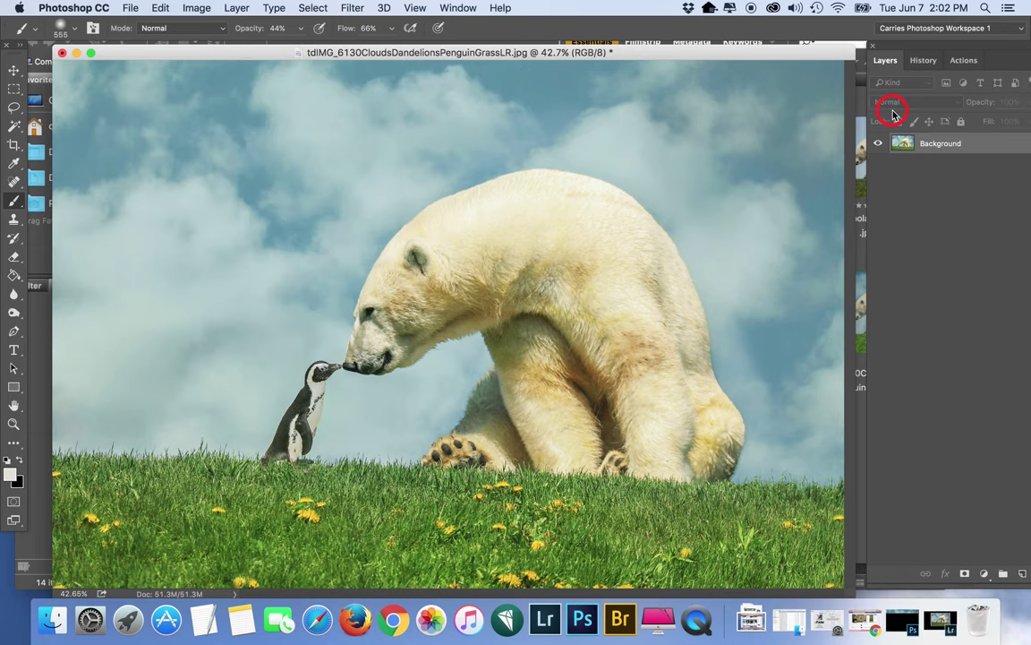
Run the Burst the Blues action on the image
{"action": "left_click", "coordinate": [967, 59]}
{"action": "left_click", "coordinate": [932, 394]}
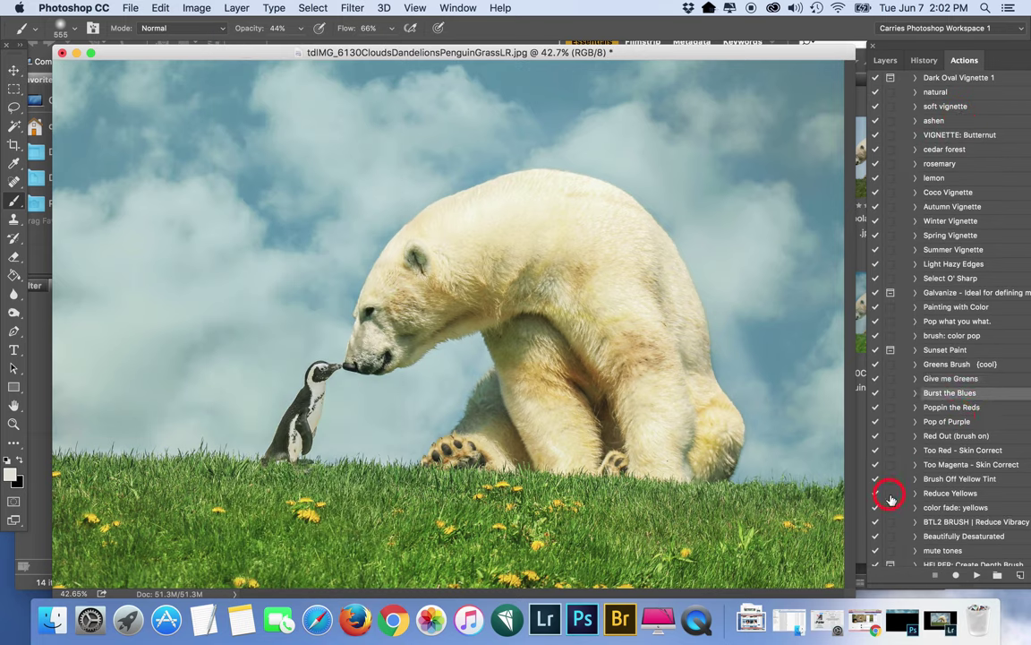
{"action": "left_click", "coordinate": [977, 575]}
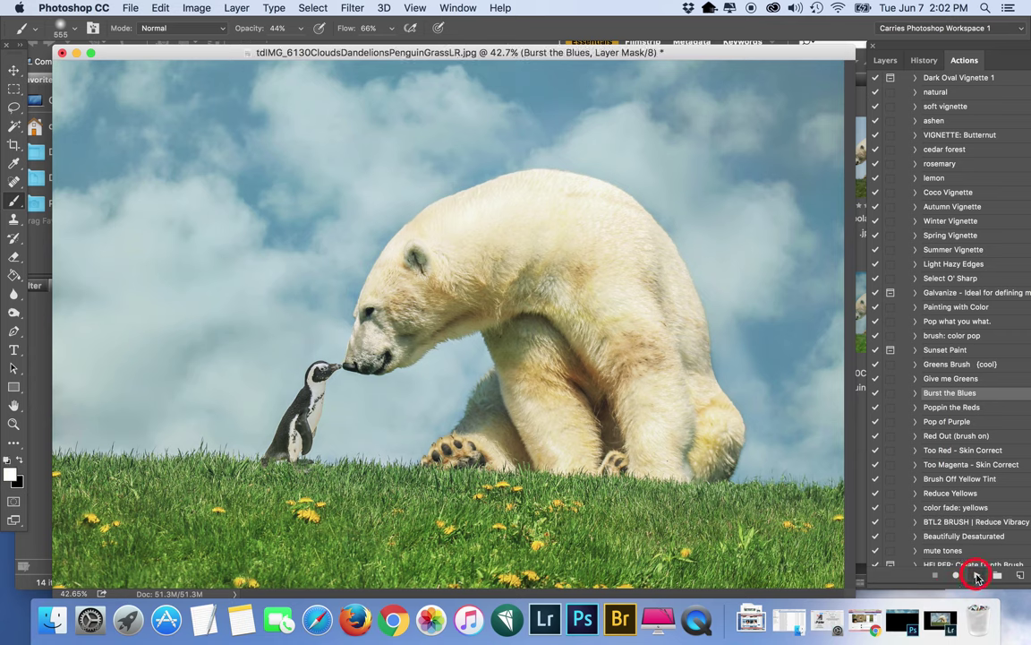
Set the Burst the Blues group to 66% opacity and compare the sky with it hidden
{"action": "left_click", "coordinate": [885, 60]}
{"action": "left_click", "coordinate": [1010, 101]}
{"action": "type", "text": "66"}
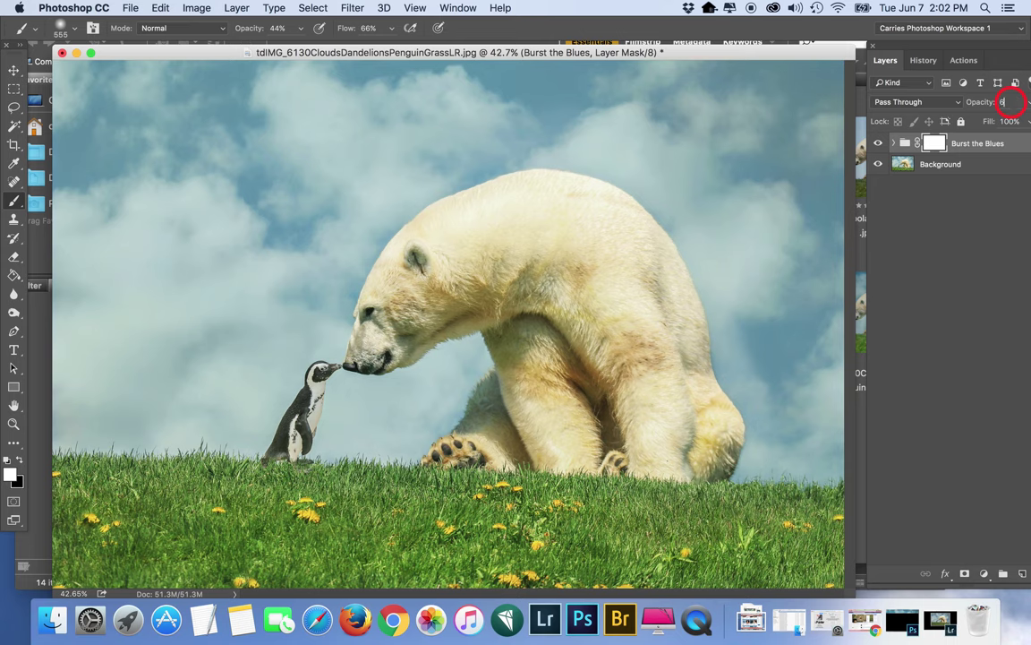
{"action": "left_click", "coordinate": [878, 143]}
{"action": "left_click", "coordinate": [878, 143]}
Flatten Burst the Blues into the Background and bring up Save As
{"action": "left_click", "coordinate": [235, 8]}
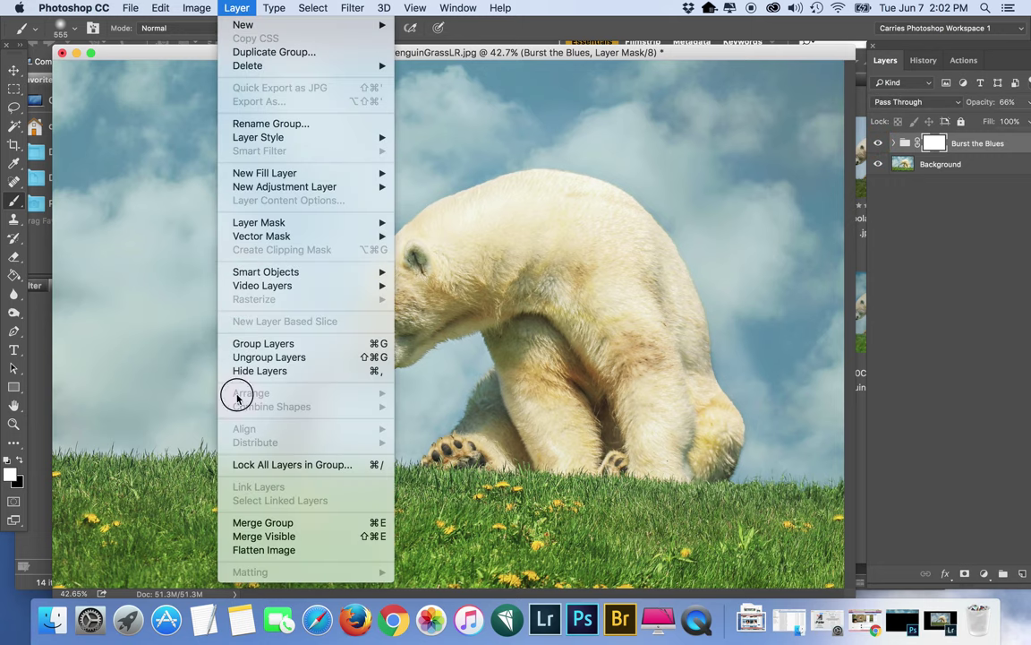
{"action": "left_click", "coordinate": [234, 550]}
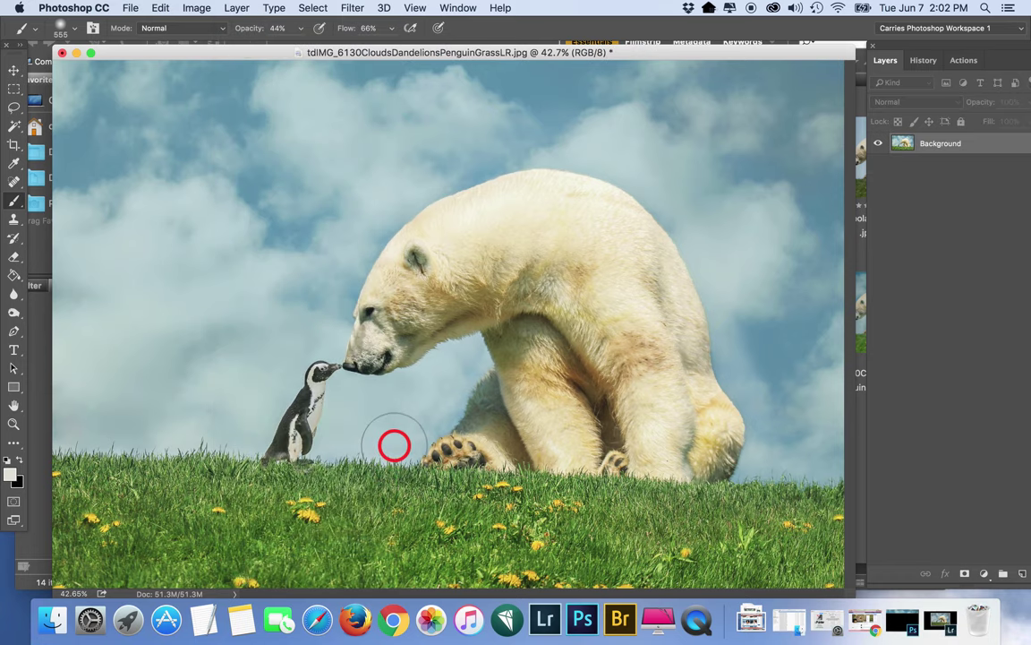
{"action": "key", "text": "super+shift+s"}
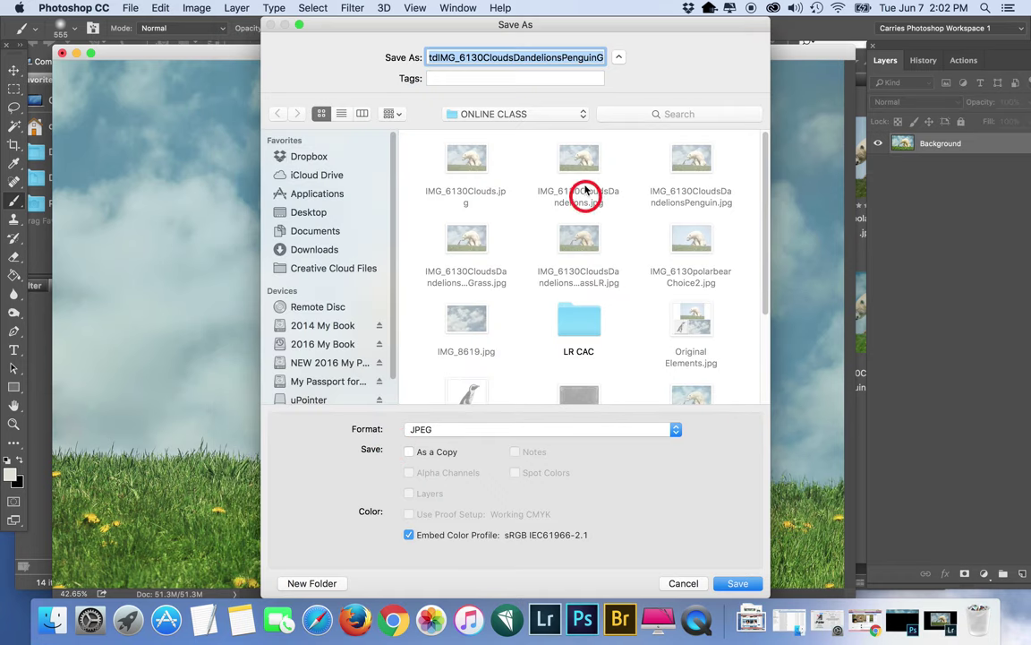
Save over the existing JPEG file at Quality 12 Maximum
{"action": "left_click", "coordinate": [735, 580]}
{"action": "left_click", "coordinate": [624, 133]}
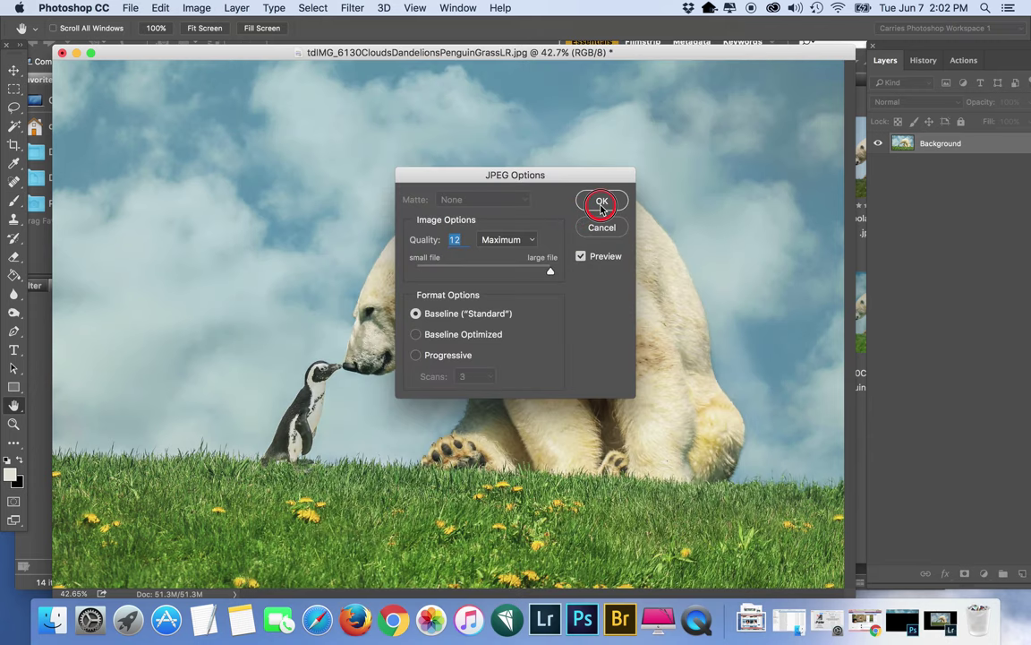
{"action": "left_click", "coordinate": [603, 201]}
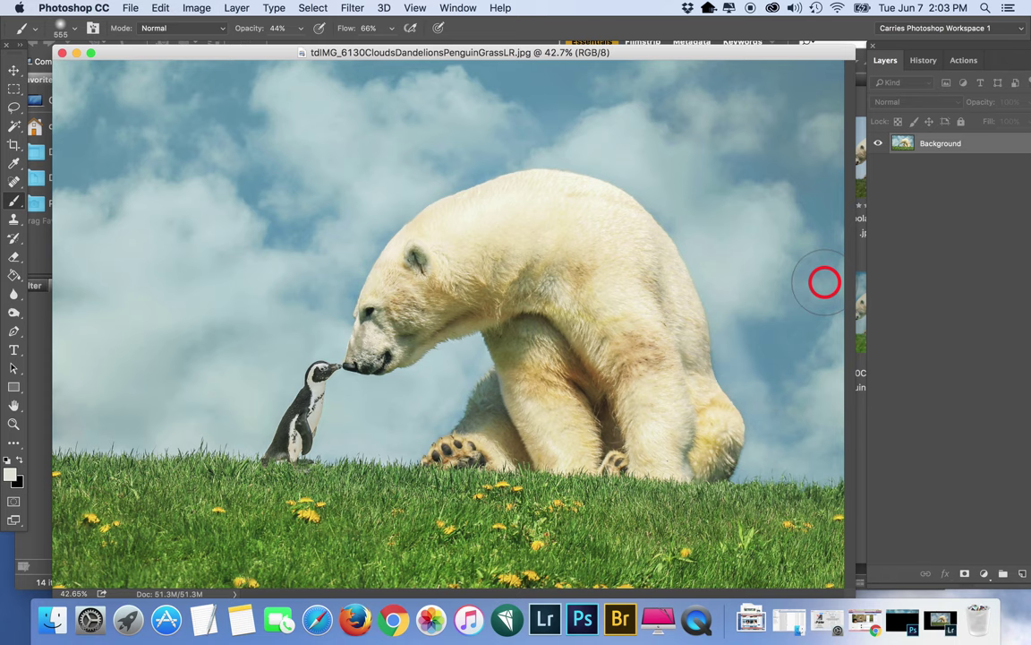
Lighten the patch of sky at the right edge with two brush strokes
{"action": "left_click_drag", "start_coordinate": [824, 282], "coordinate": [927, 301]}
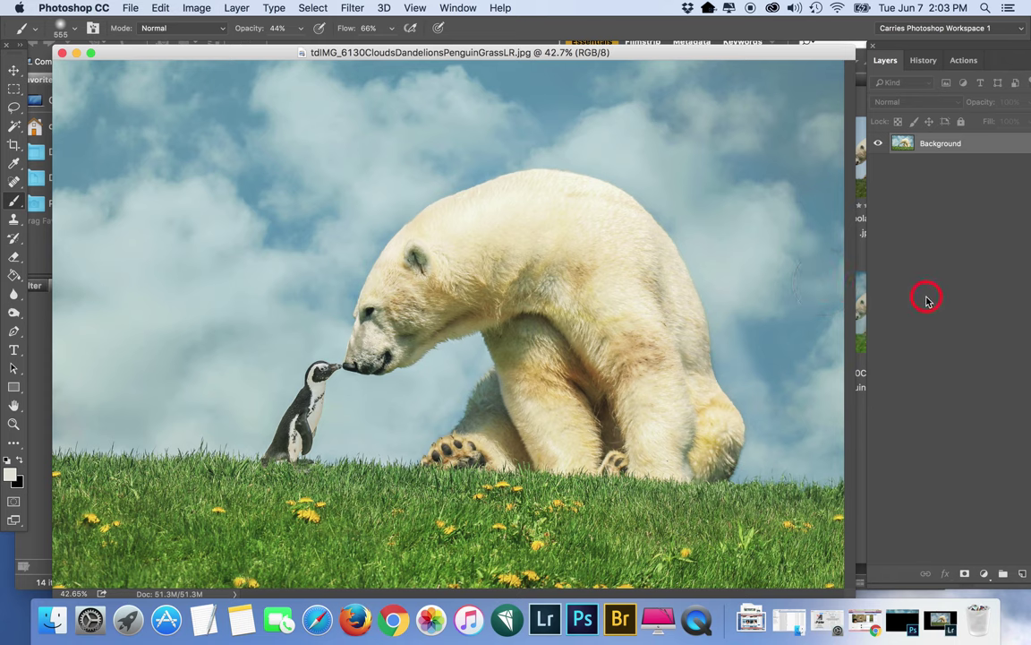
{"action": "mouse_move", "coordinate": [927, 301]}
{"action": "left_mouse_down"}
{"action": "mouse_move", "coordinate": [845, 293]}
{"action": "mouse_move", "coordinate": [862, 288]}
{"action": "left_mouse_up"}
{"action": "left_click", "coordinate": [963, 60]}
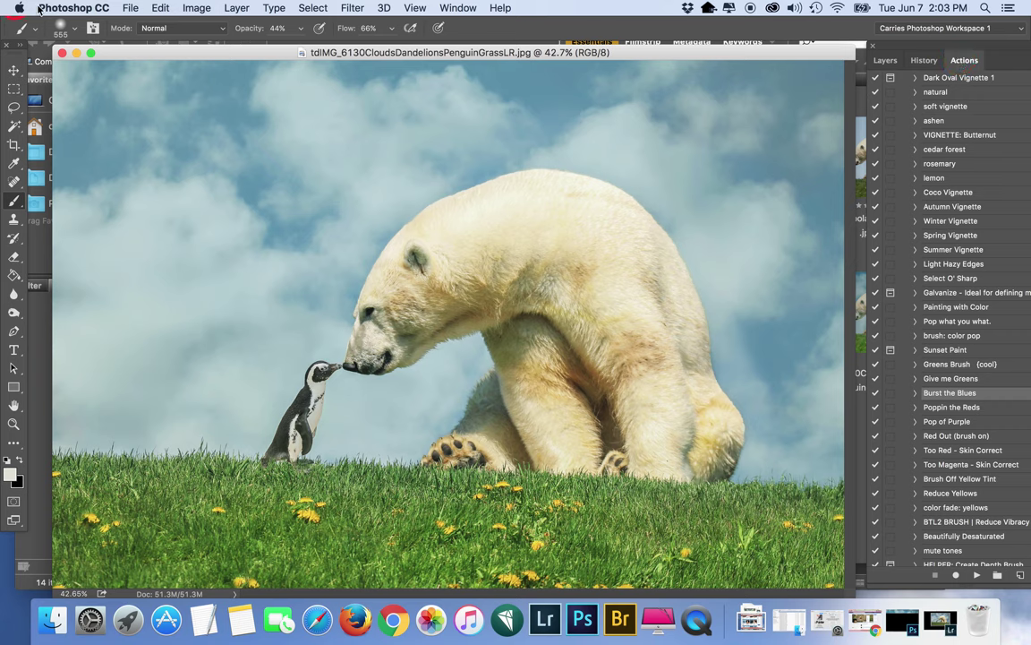
Apply a Hue/Saturation adjustment targeting the Yellows channel
{"action": "left_click", "coordinate": [202, 7]}
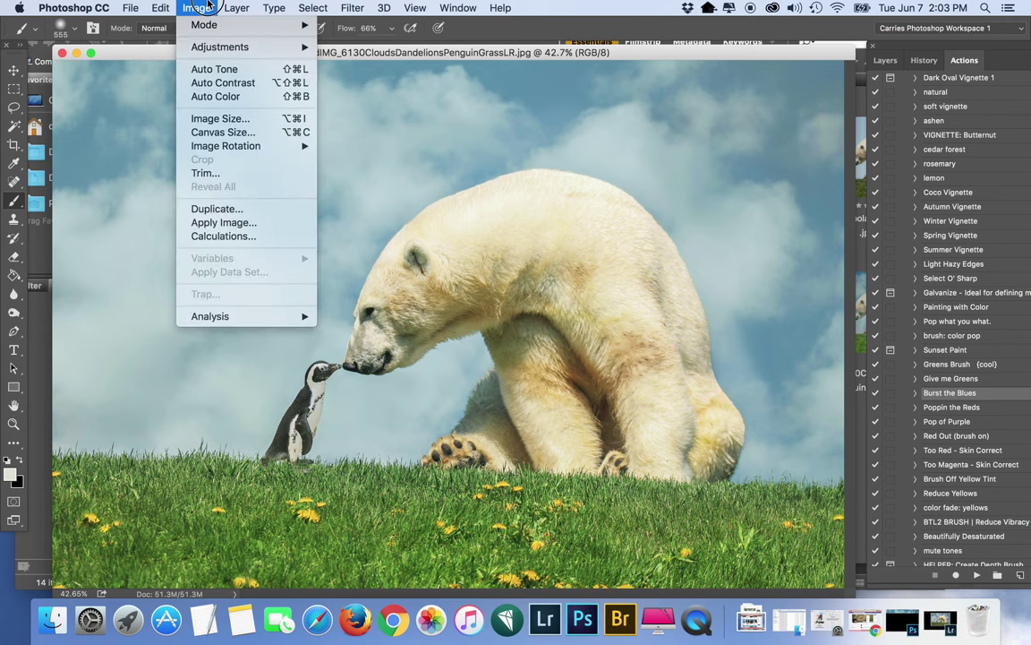
{"action": "mouse_move", "coordinate": [210, 46]}
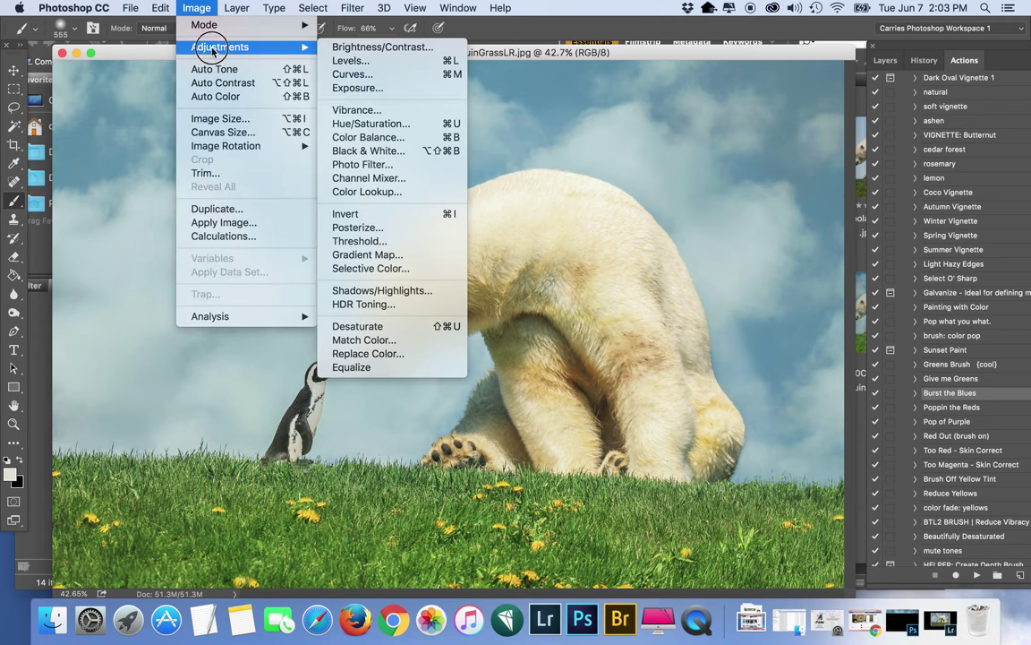
{"action": "left_click", "coordinate": [417, 123]}
{"action": "left_click", "coordinate": [777, 240]}
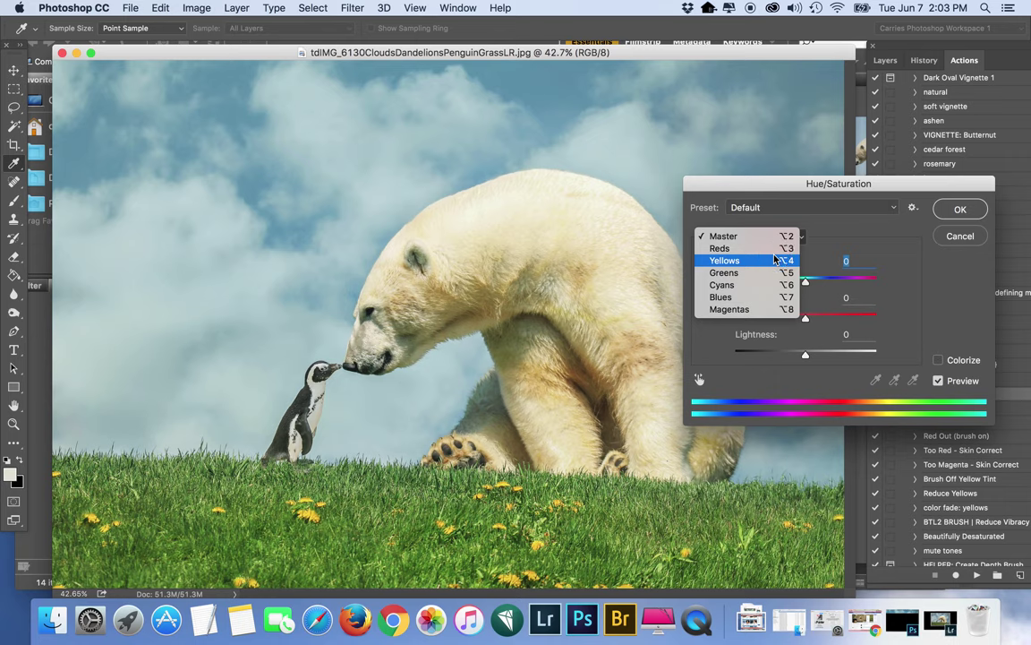
{"action": "left_click", "coordinate": [775, 259]}
{"action": "left_click", "coordinate": [956, 208]}
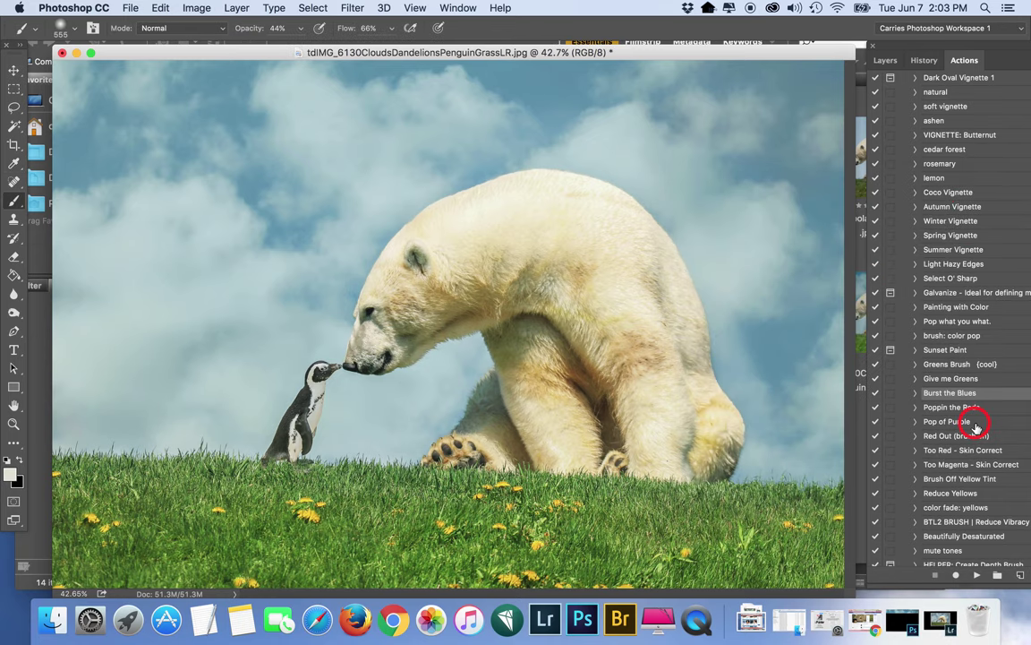
Run the Red Out (brush on) action
{"action": "scroll", "coordinate": [974, 421], "scroll_direction": "down", "scroll_amount": 3}
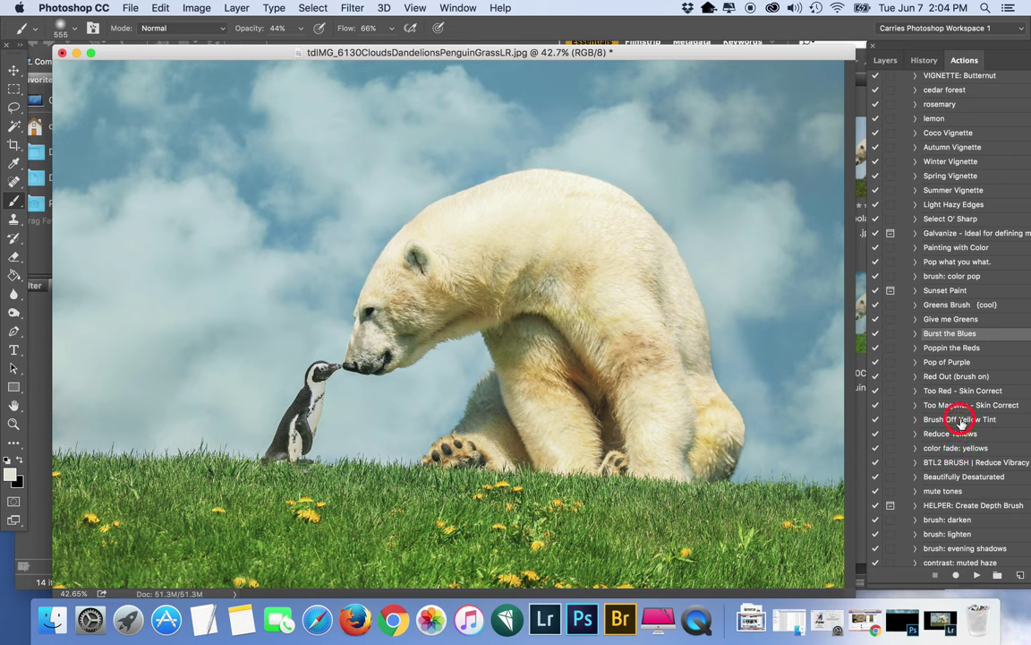
{"action": "left_click", "coordinate": [985, 377]}
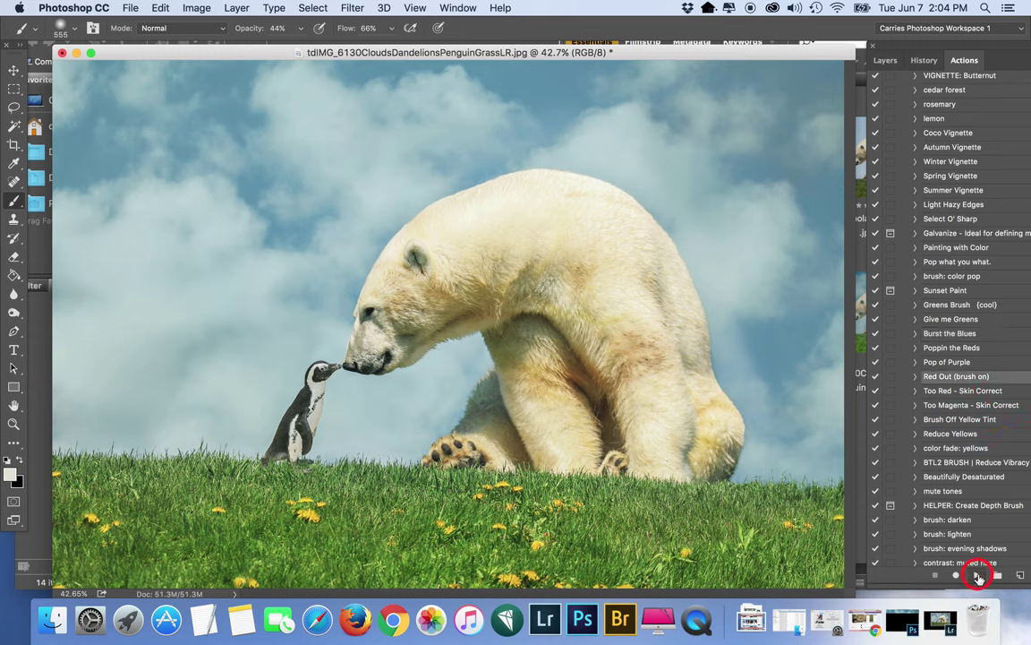
{"action": "left_click", "coordinate": [979, 577]}
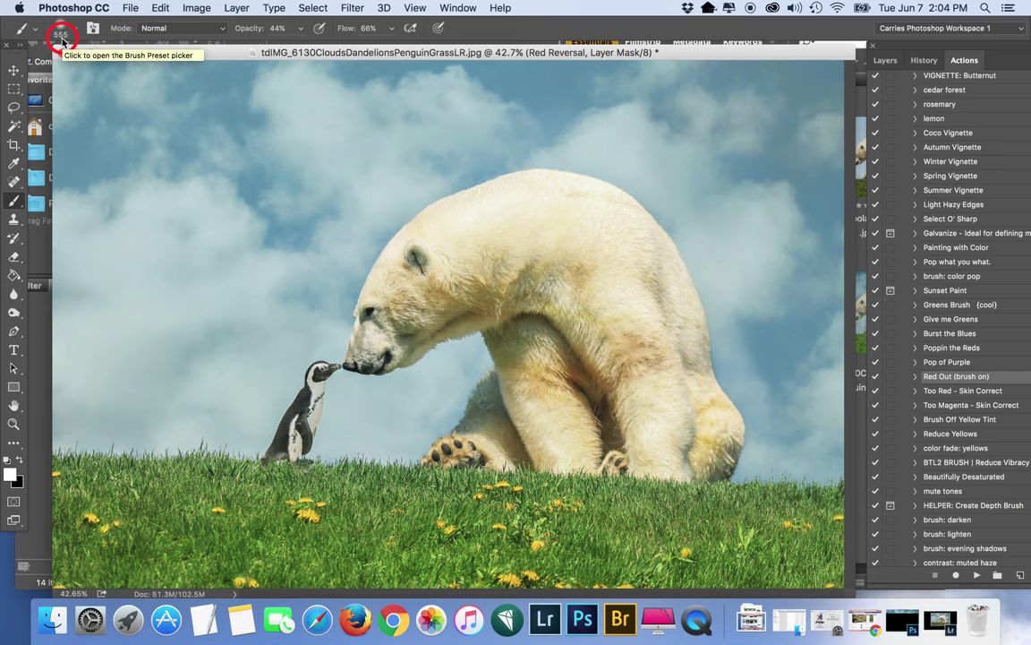
Paint the red reduction over the bear's face and back at 55% airbrush opacity
{"action": "key", "text": "Return"}
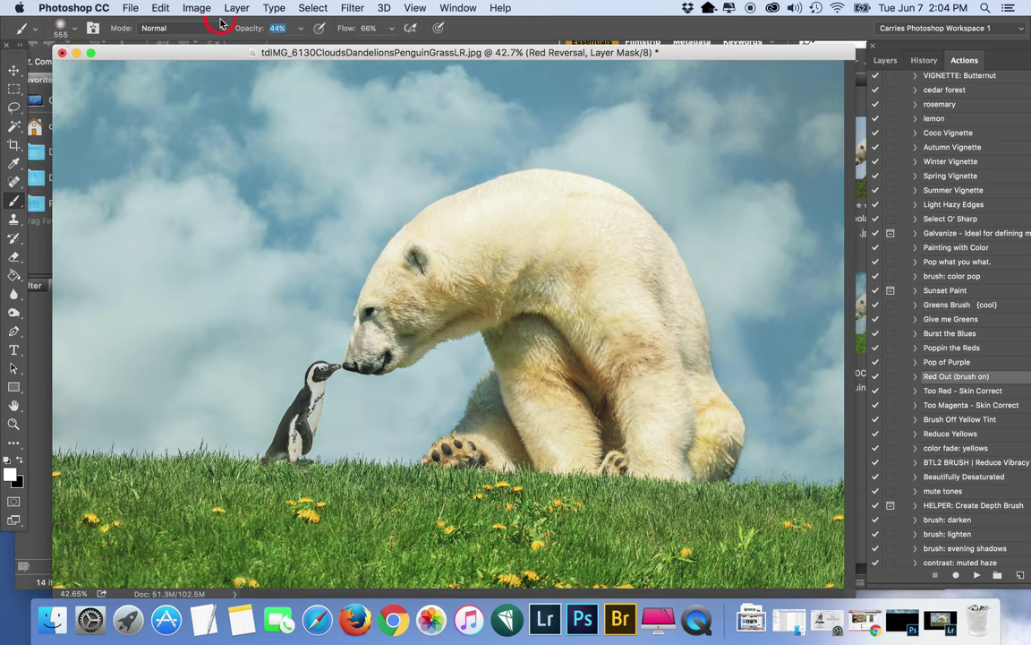
{"action": "type", "text": "55"}
{"action": "left_click", "coordinate": [439, 30]}
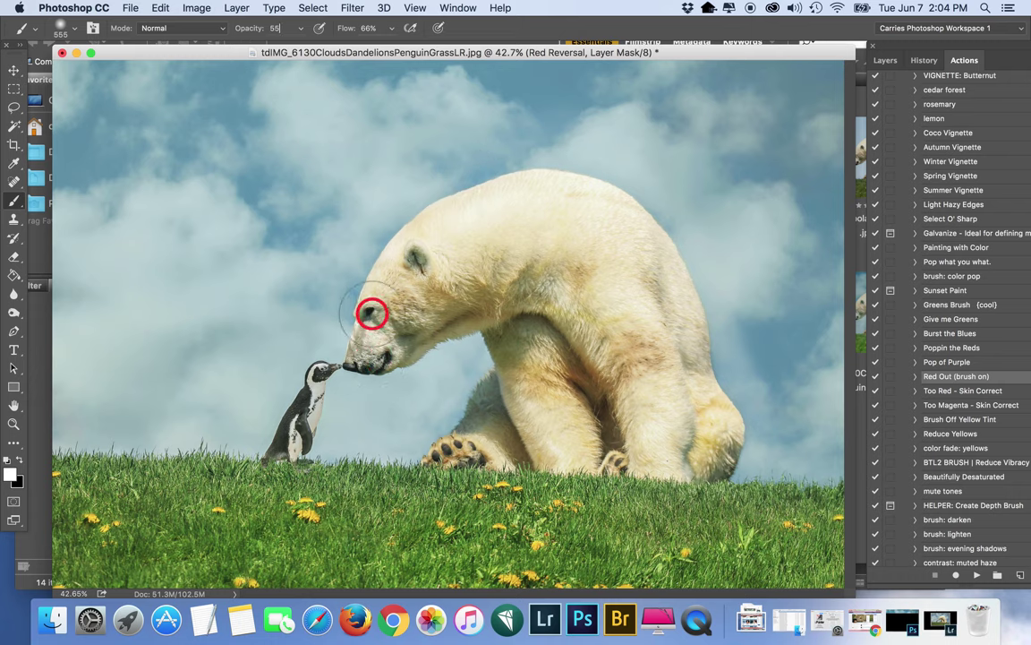
{"action": "key", "text": "Return"}
{"action": "mouse_move", "coordinate": [422, 300]}
{"action": "left_mouse_down"}
{"action": "mouse_move", "coordinate": [538, 268]}
{"action": "mouse_move", "coordinate": [589, 229]}
{"action": "mouse_move", "coordinate": [617, 268]}
{"action": "mouse_move", "coordinate": [590, 306]}
{"action": "mouse_move", "coordinate": [652, 384]}
{"action": "mouse_move", "coordinate": [622, 337]}
{"action": "mouse_move", "coordinate": [601, 379]}
{"action": "mouse_move", "coordinate": [550, 351]}
{"action": "mouse_move", "coordinate": [514, 293]}
{"action": "mouse_move", "coordinate": [555, 403]}
{"action": "mouse_move", "coordinate": [537, 400]}
{"action": "mouse_move", "coordinate": [550, 442]}
{"action": "mouse_move", "coordinate": [589, 411]}
{"action": "mouse_move", "coordinate": [601, 414]}
{"action": "mouse_move", "coordinate": [600, 356]}
{"action": "mouse_move", "coordinate": [626, 347]}
{"action": "mouse_move", "coordinate": [695, 426]}
{"action": "mouse_move", "coordinate": [687, 463]}
{"action": "mouse_move", "coordinate": [721, 472]}
{"action": "mouse_move", "coordinate": [717, 444]}
{"action": "mouse_move", "coordinate": [652, 348]}
{"action": "mouse_move", "coordinate": [486, 406]}
{"action": "mouse_move", "coordinate": [447, 465]}
{"action": "mouse_move", "coordinate": [515, 402]}
{"action": "mouse_move", "coordinate": [513, 312]}
{"action": "mouse_move", "coordinate": [412, 320]}
{"action": "mouse_move", "coordinate": [352, 301]}
{"action": "mouse_move", "coordinate": [417, 224]}
{"action": "mouse_move", "coordinate": [438, 286]}
{"action": "mouse_move", "coordinate": [426, 304]}
{"action": "mouse_move", "coordinate": [563, 312]}
{"action": "mouse_move", "coordinate": [525, 294]}
{"action": "mouse_move", "coordinate": [583, 350]}
{"action": "mouse_move", "coordinate": [649, 371]}
{"action": "mouse_move", "coordinate": [531, 354]}
{"action": "mouse_move", "coordinate": [610, 387]}
{"action": "mouse_move", "coordinate": [617, 423]}
{"action": "mouse_move", "coordinate": [705, 420]}
{"action": "mouse_move", "coordinate": [723, 448]}
{"action": "mouse_move", "coordinate": [641, 331]}
{"action": "mouse_move", "coordinate": [529, 427]}
{"action": "mouse_move", "coordinate": [521, 409]}
{"action": "mouse_move", "coordinate": [443, 453]}
{"action": "mouse_move", "coordinate": [487, 460]}
{"action": "left_mouse_up"}
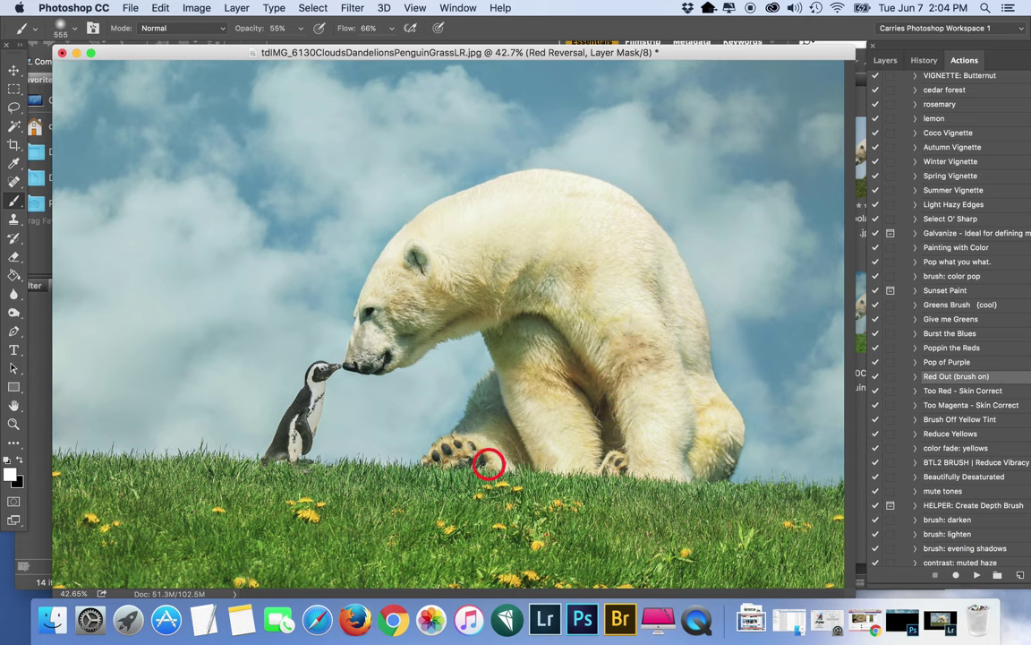
Compare the Red Reversal layer on and off, then flatten into one Background
{"action": "left_click", "coordinate": [886, 61]}
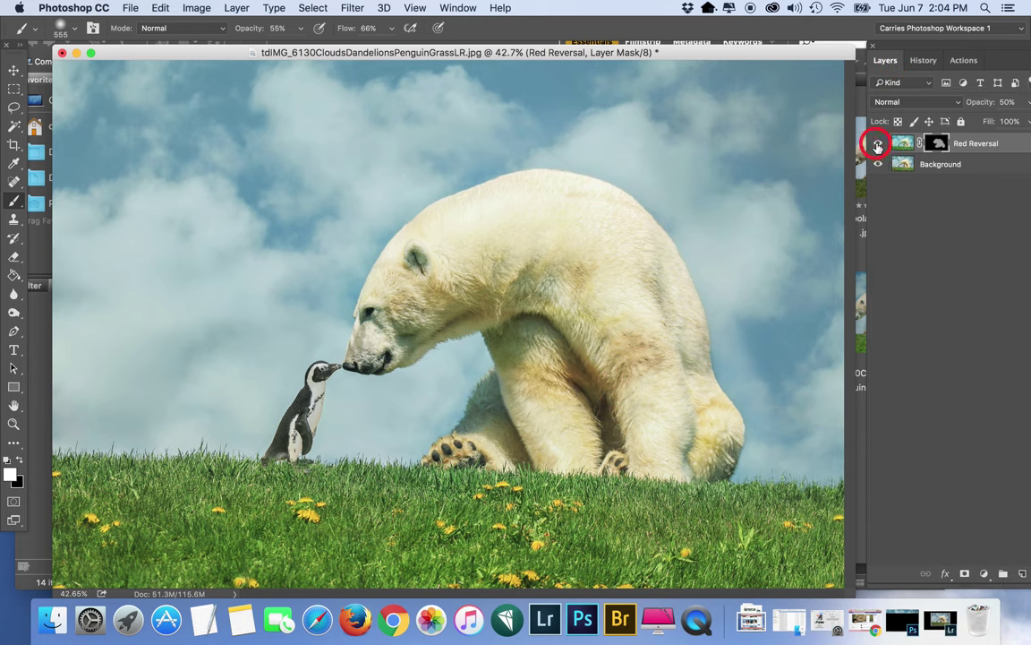
{"action": "left_click", "coordinate": [877, 143]}
{"action": "left_click", "coordinate": [877, 143]}
{"action": "left_click", "coordinate": [877, 143]}
{"action": "left_click", "coordinate": [235, 7]}
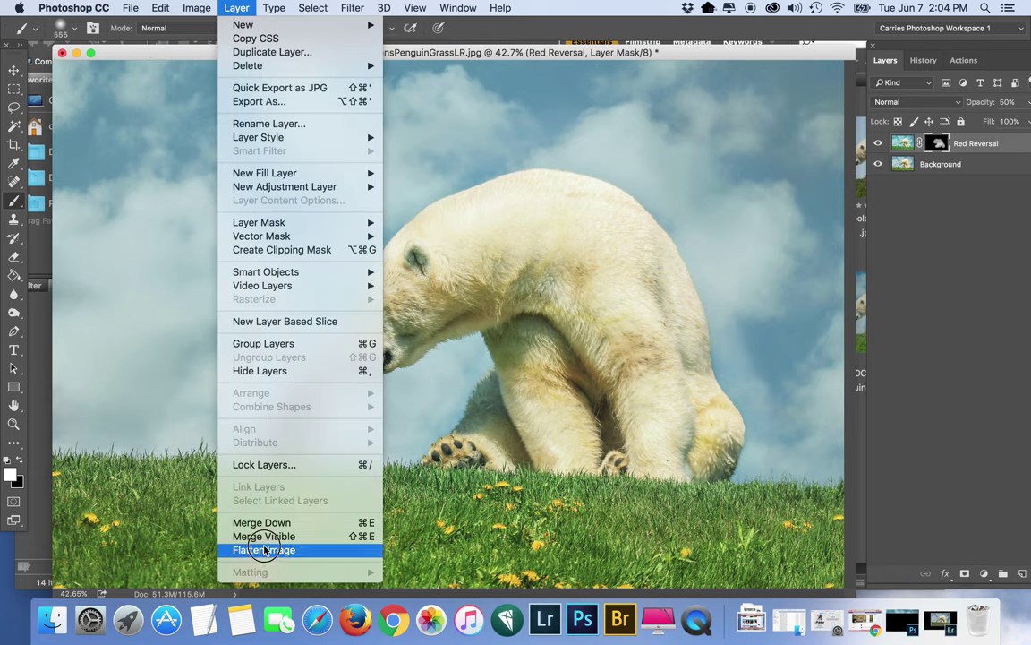
{"action": "left_click", "coordinate": [265, 550]}
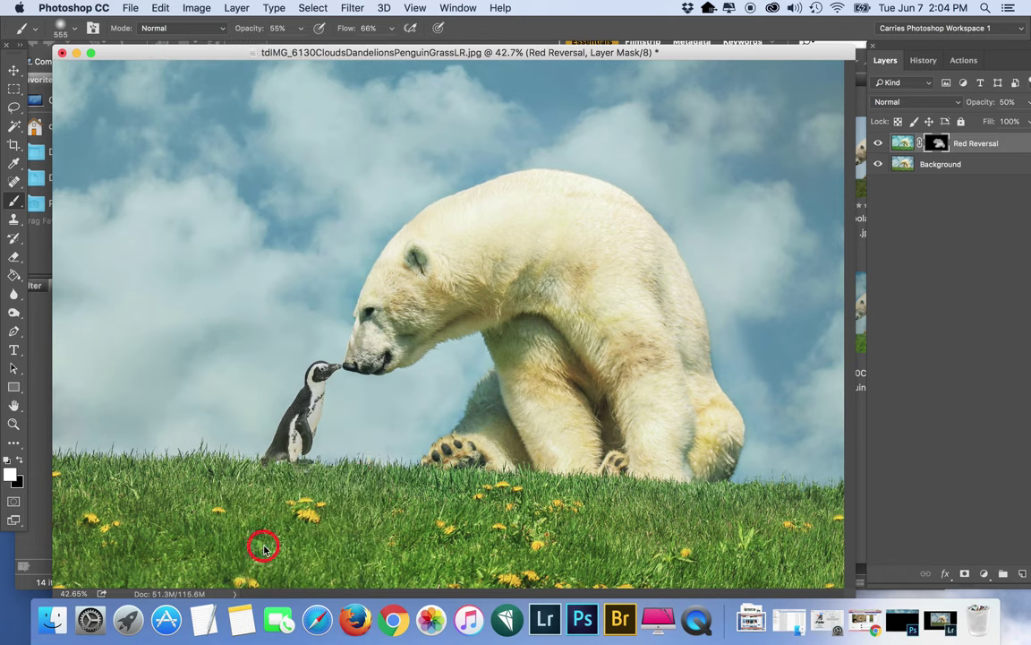
{"action": "left_click", "coordinate": [961, 60]}
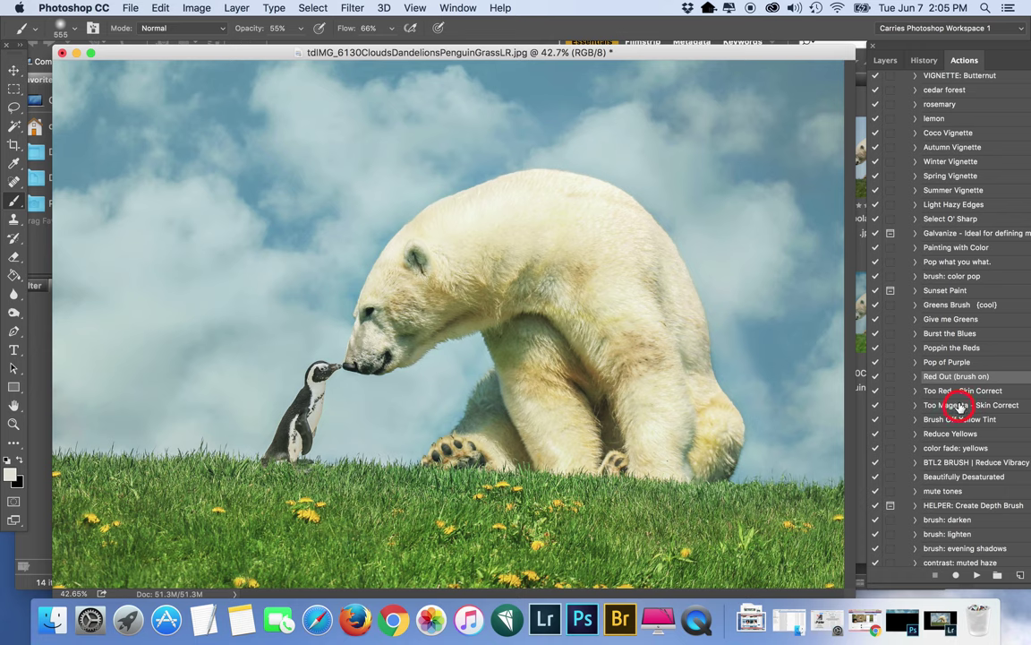
Run Brush Off Yellow Tint and paint it over the bear's neck and shoulder
{"action": "left_click", "coordinate": [972, 422]}
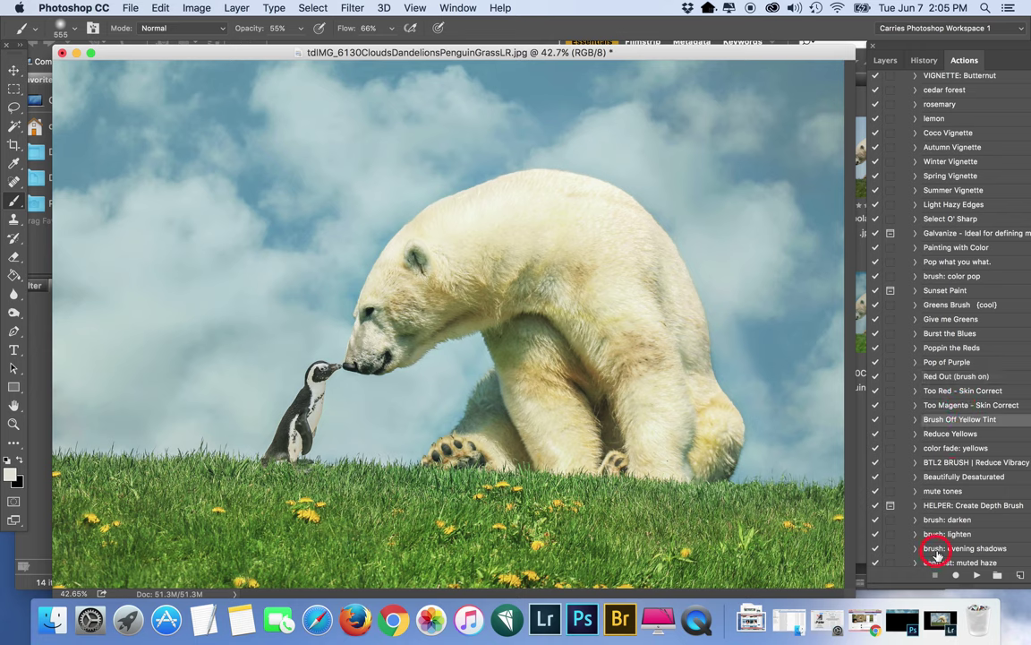
{"action": "left_click", "coordinate": [974, 575]}
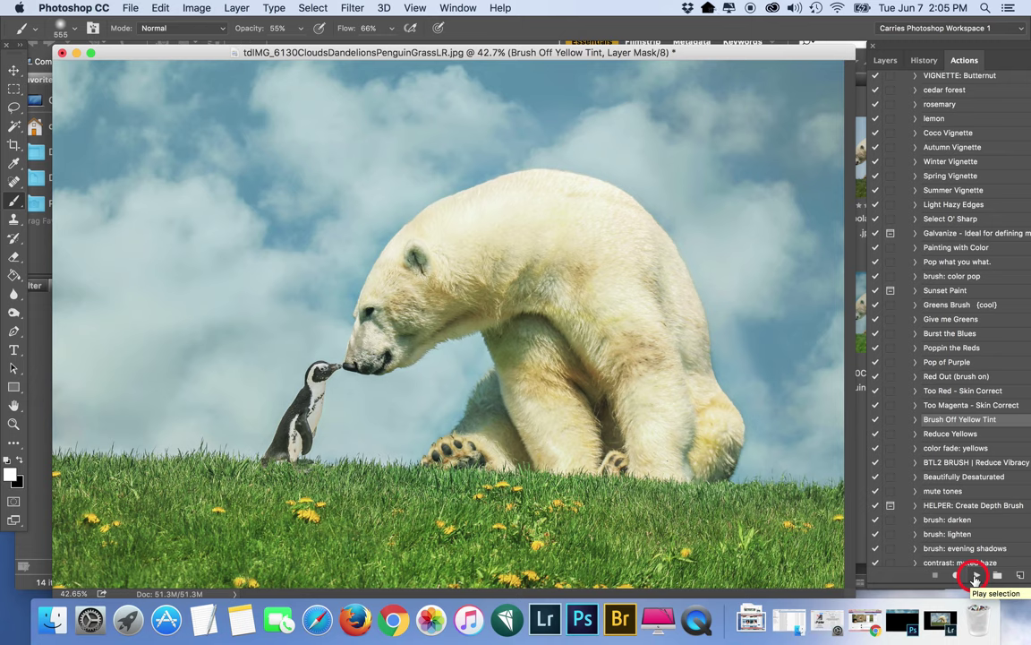
{"action": "left_click", "coordinate": [748, 101]}
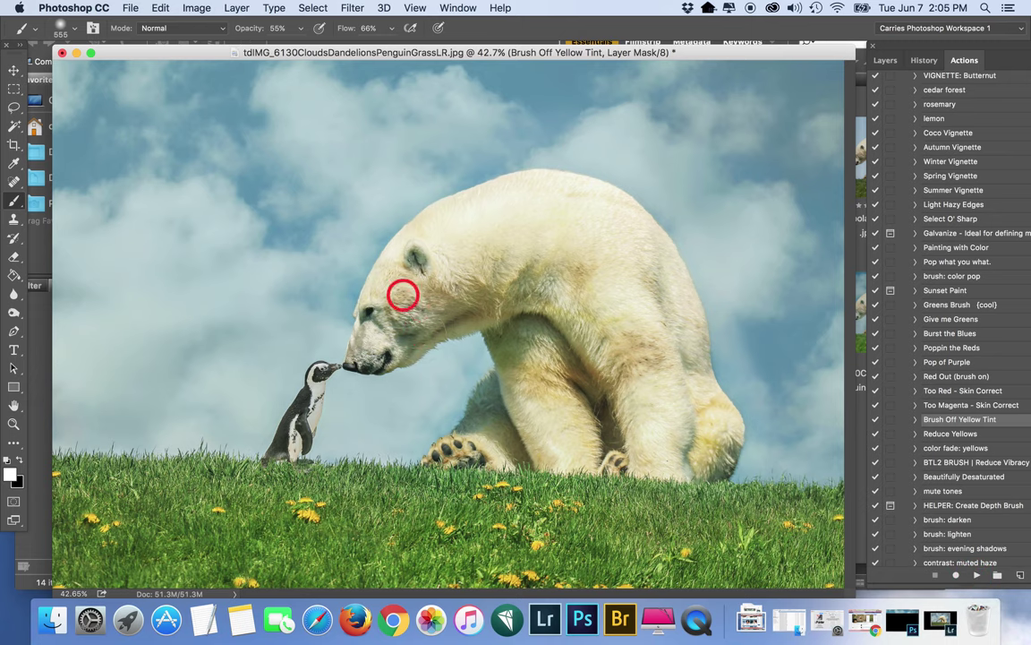
{"action": "mouse_move", "coordinate": [473, 299]}
{"action": "left_mouse_down"}
{"action": "mouse_move", "coordinate": [526, 299]}
{"action": "mouse_move", "coordinate": [521, 249]}
{"action": "mouse_move", "coordinate": [398, 321]}
{"action": "mouse_move", "coordinate": [408, 255]}
{"action": "mouse_move", "coordinate": [629, 291]}
{"action": "mouse_move", "coordinate": [574, 254]}
{"action": "mouse_move", "coordinate": [543, 344]}
{"action": "mouse_move", "coordinate": [506, 374]}
{"action": "mouse_move", "coordinate": [560, 427]}
{"action": "mouse_move", "coordinate": [598, 434]}
{"action": "mouse_move", "coordinate": [625, 422]}
{"action": "mouse_move", "coordinate": [624, 339]}
{"action": "mouse_move", "coordinate": [627, 380]}
{"action": "mouse_move", "coordinate": [713, 461]}
{"action": "mouse_move", "coordinate": [726, 449]}
{"action": "mouse_move", "coordinate": [712, 397]}
{"action": "mouse_move", "coordinate": [580, 410]}
{"action": "mouse_move", "coordinate": [583, 425]}
{"action": "mouse_move", "coordinate": [452, 448]}
{"action": "mouse_move", "coordinate": [484, 445]}
{"action": "mouse_move", "coordinate": [476, 451]}
{"action": "mouse_move", "coordinate": [475, 353]}
{"action": "mouse_move", "coordinate": [509, 429]}
{"action": "mouse_move", "coordinate": [513, 389]}
{"action": "mouse_move", "coordinate": [590, 368]}
{"action": "mouse_move", "coordinate": [605, 426]}
{"action": "mouse_move", "coordinate": [695, 437]}
{"action": "mouse_move", "coordinate": [673, 314]}
{"action": "mouse_move", "coordinate": [646, 272]}
{"action": "mouse_move", "coordinate": [475, 242]}
{"action": "mouse_move", "coordinate": [395, 350]}
{"action": "mouse_move", "coordinate": [481, 208]}
{"action": "mouse_move", "coordinate": [587, 218]}
{"action": "left_mouse_up"}
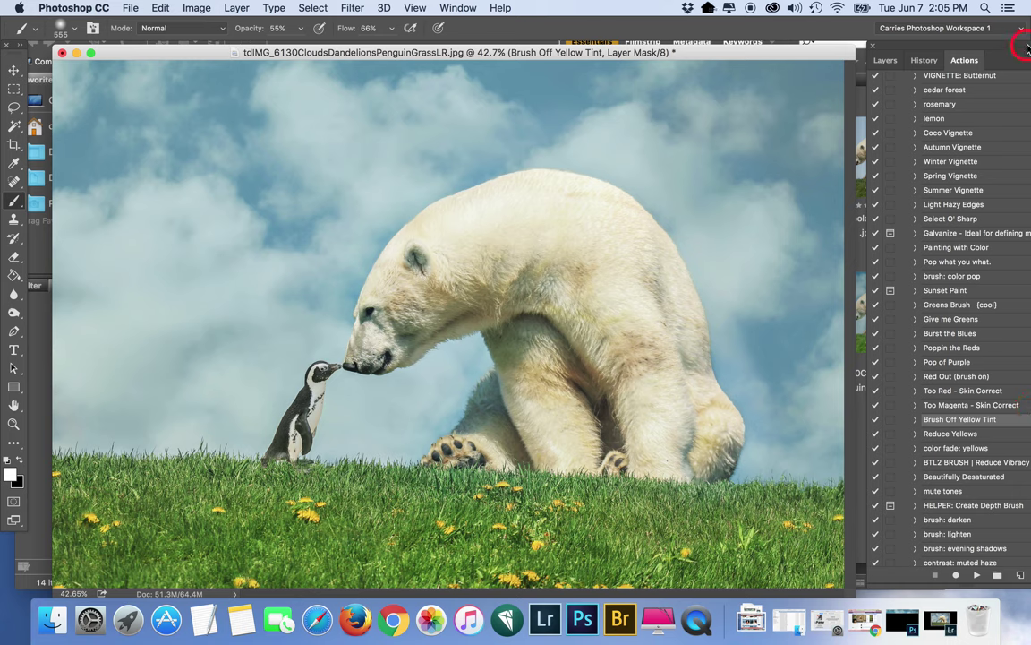
Compare the tint-removal group on and off, flatten it, and bring up Save As
{"action": "left_click", "coordinate": [887, 61]}
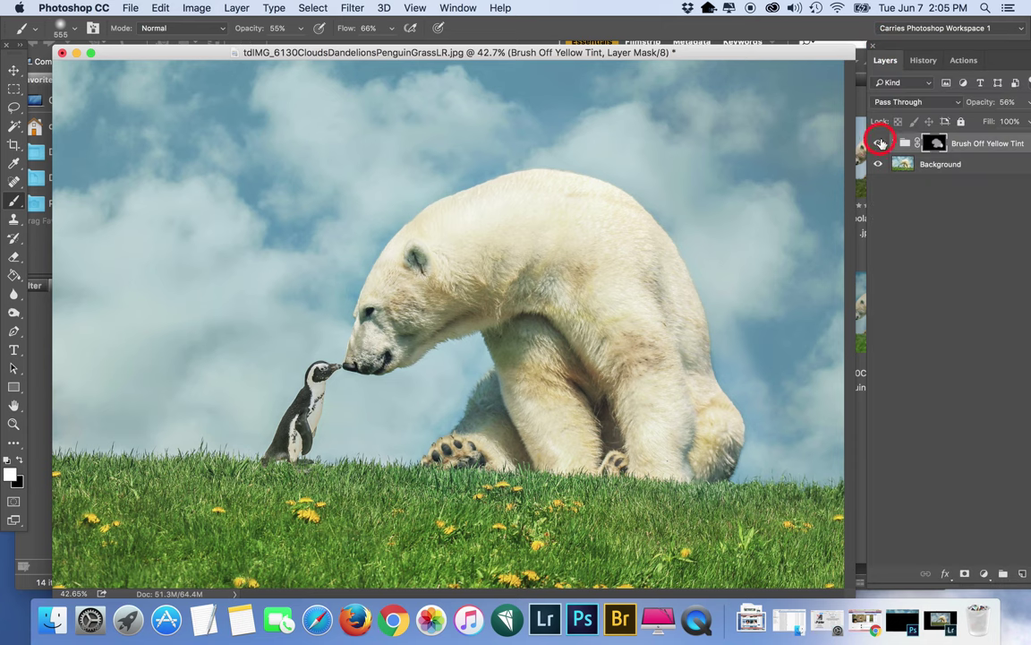
{"action": "left_click", "coordinate": [880, 143]}
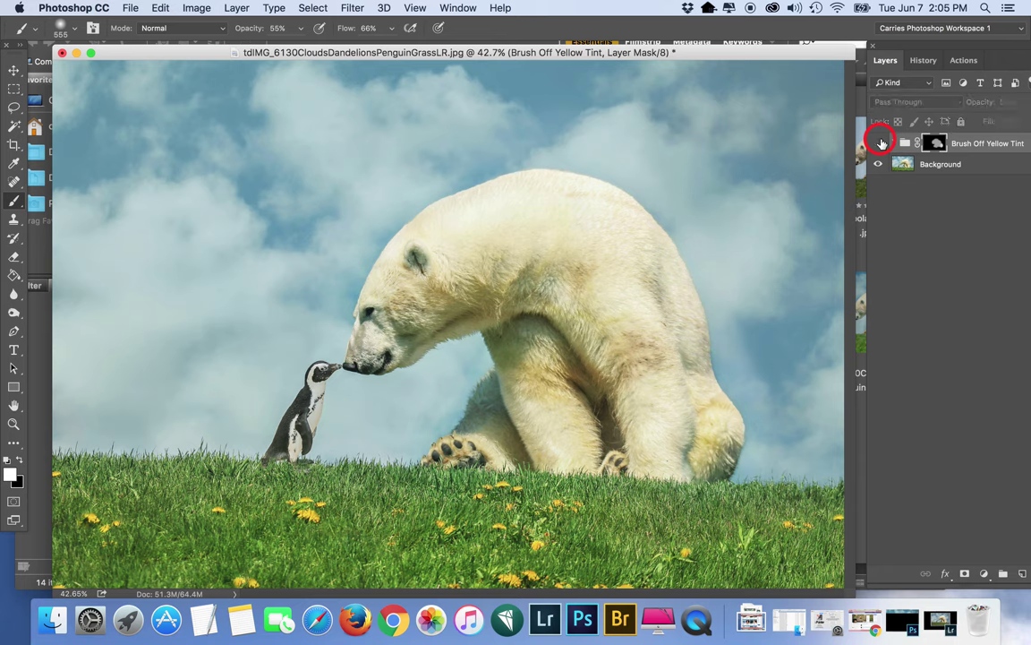
{"action": "left_click", "coordinate": [881, 143]}
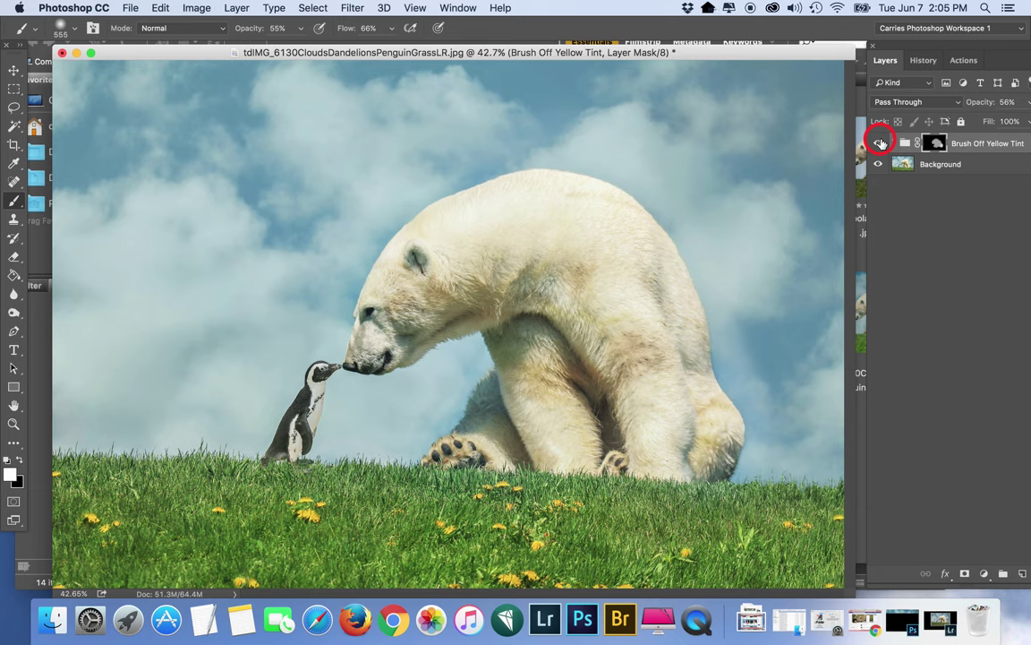
{"action": "left_click", "coordinate": [233, 7]}
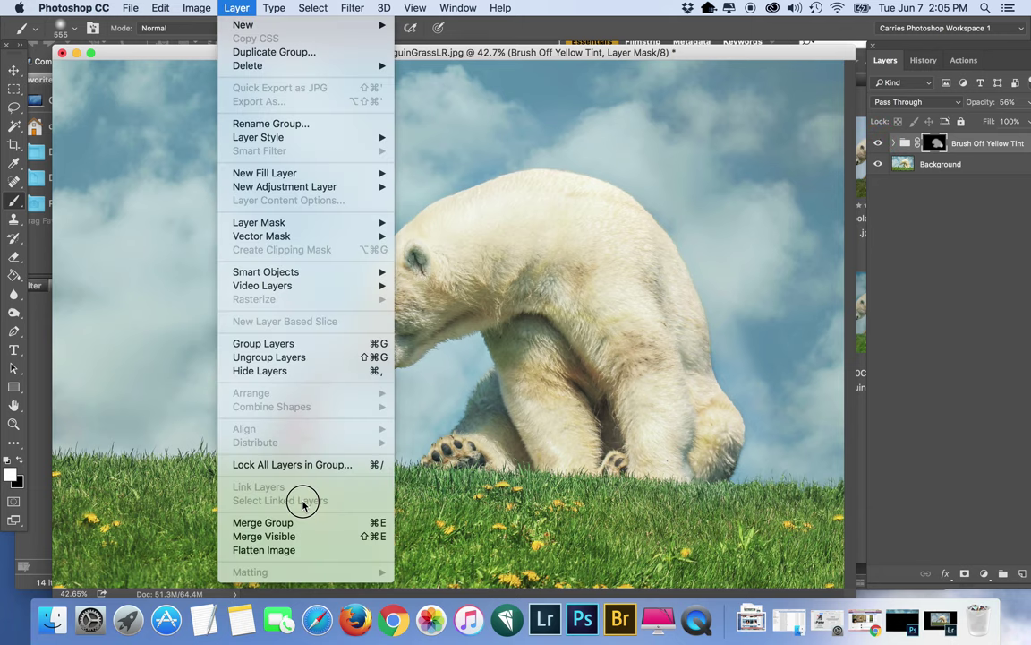
{"action": "left_click", "coordinate": [318, 551]}
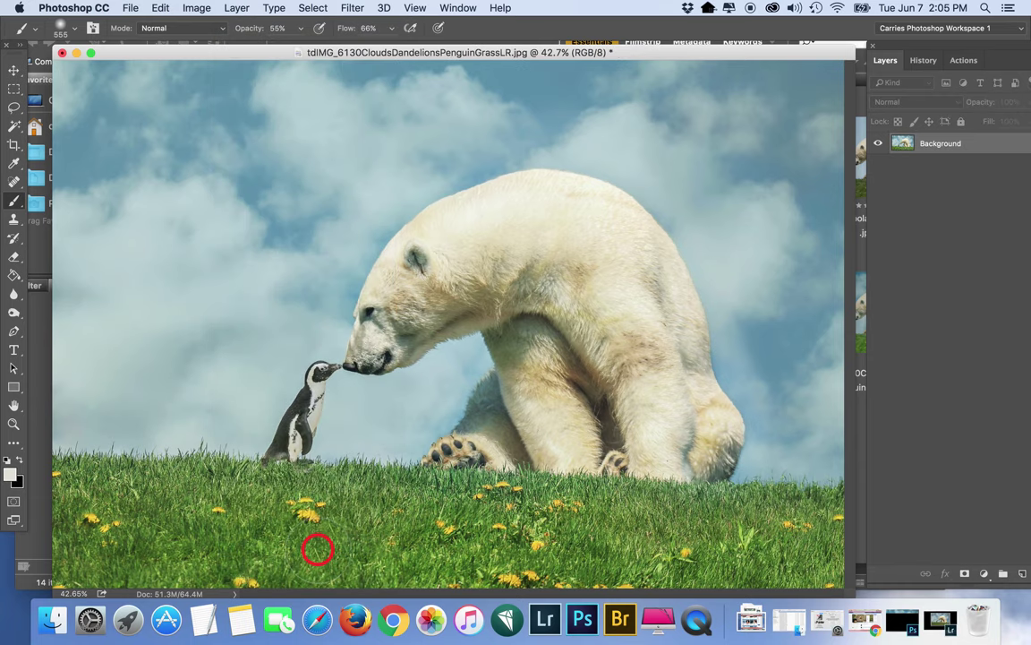
{"action": "key", "text": "super+shift+s"}
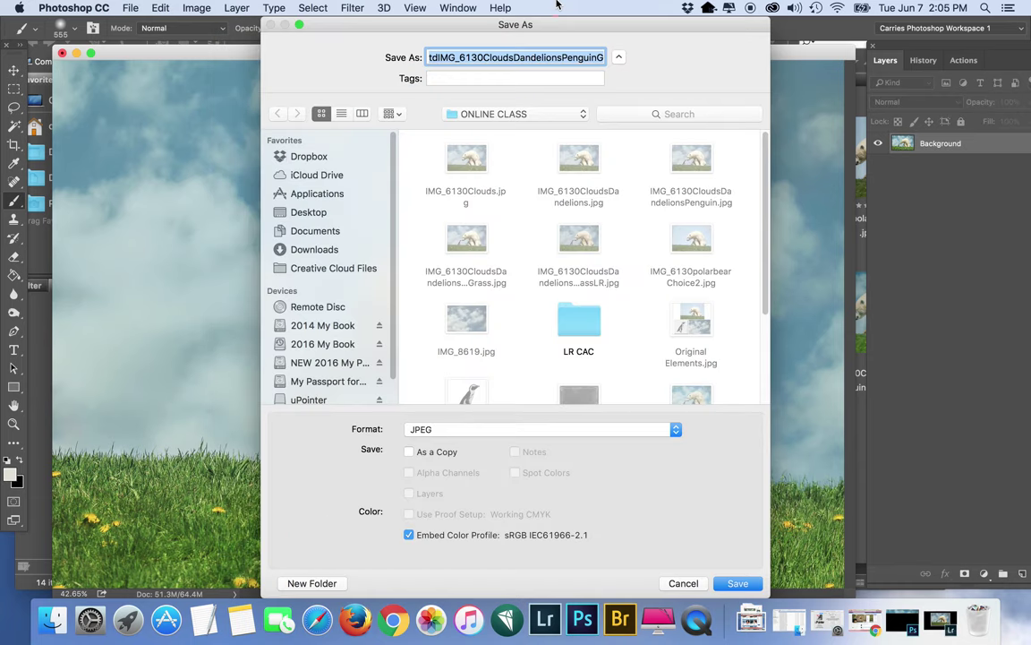
Save over tdIMG_6130CloudsDandelionsPenguinGrassLR.jpg at JPEG quality 12
{"action": "key", "text": "Return"}
{"action": "left_click", "coordinate": [616, 129]}
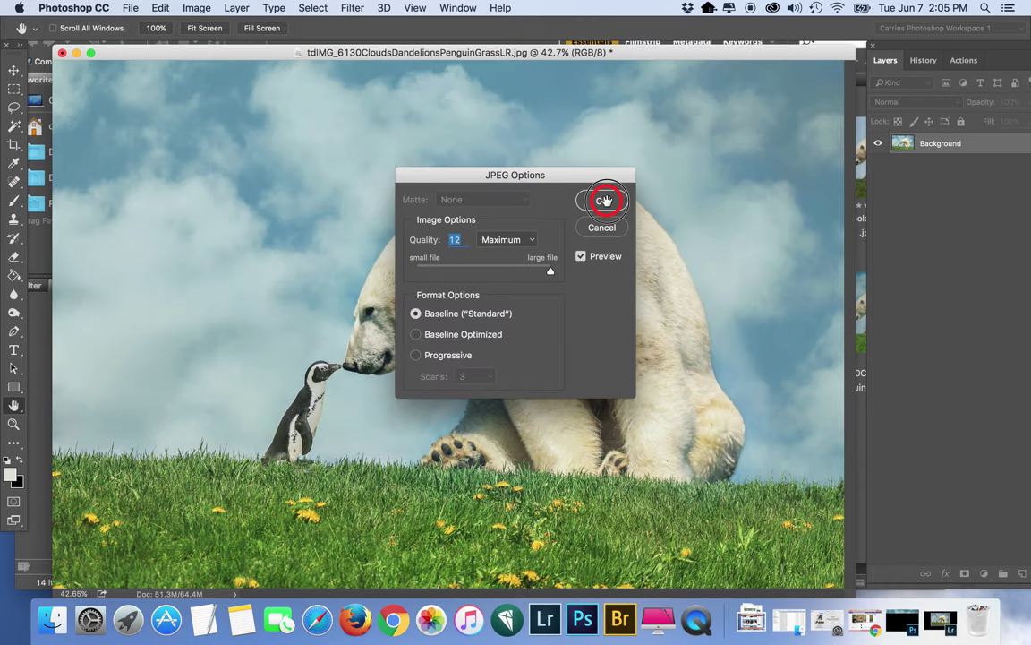
{"action": "left_click", "coordinate": [605, 201]}
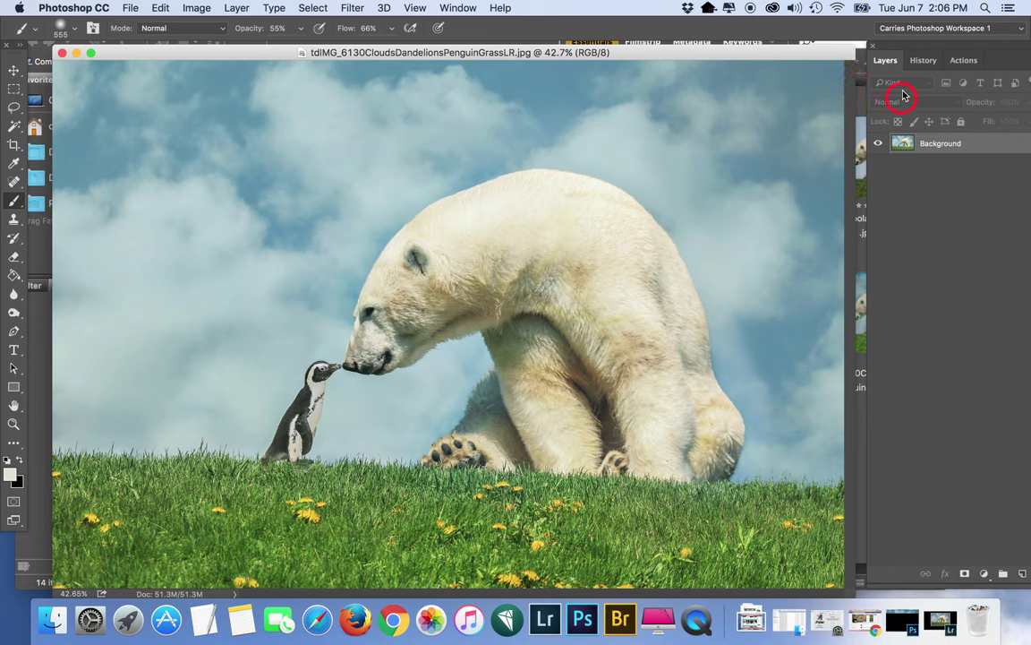
Run the BTL2 BRUSH | Reduce Vibracy action
{"action": "left_click", "coordinate": [958, 60]}
{"action": "left_click", "coordinate": [953, 462]}
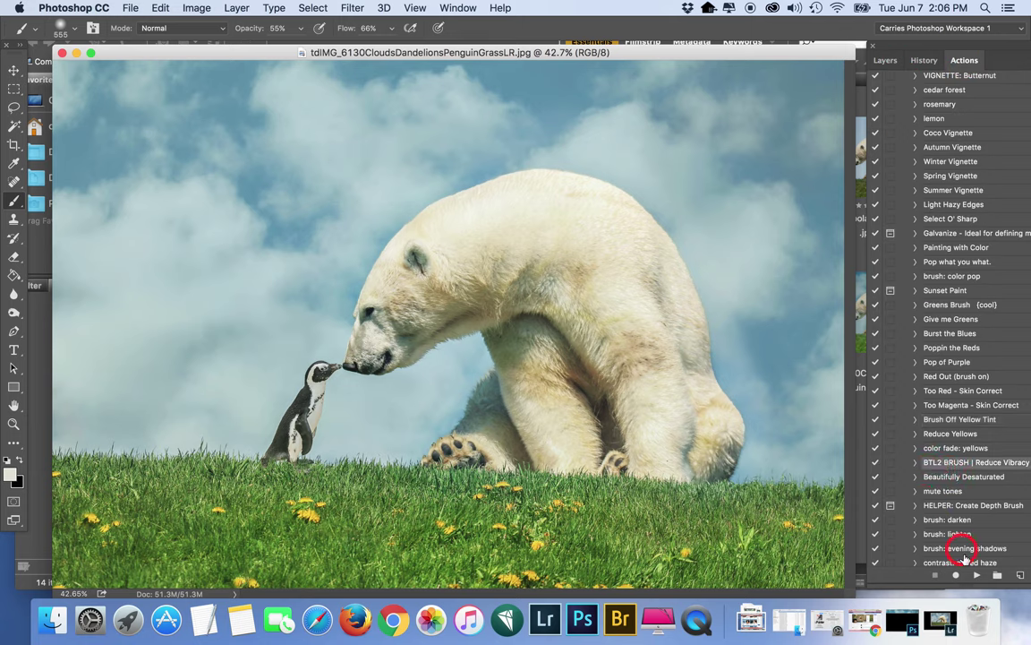
{"action": "left_click", "coordinate": [979, 575]}
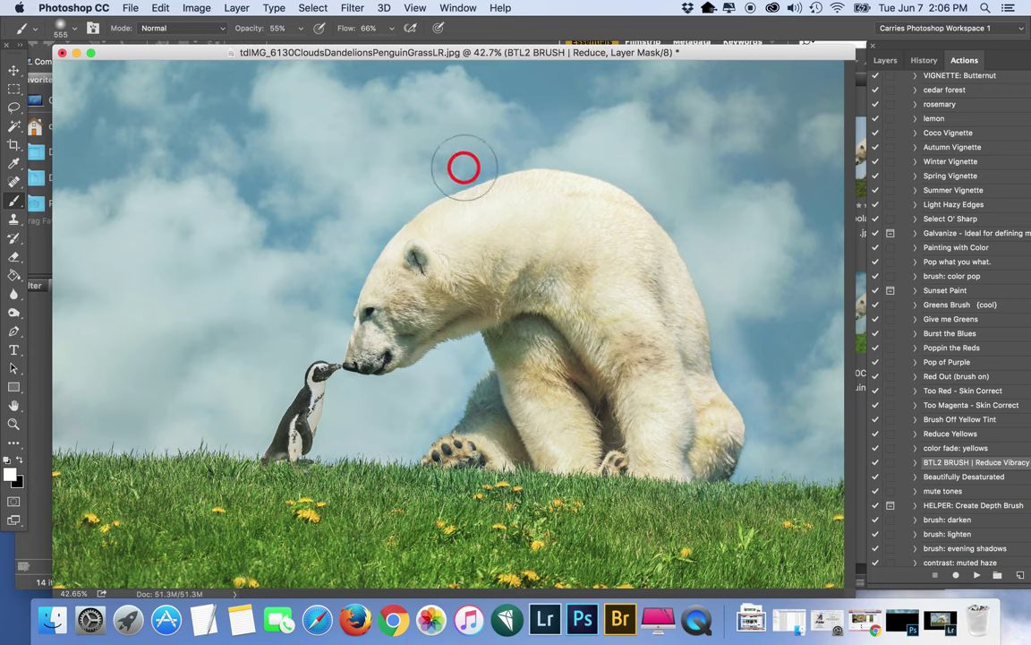
Paint reduced vibrancy over the bear's back and shoulder at 22% brush opacity
{"action": "left_click", "coordinate": [284, 28]}
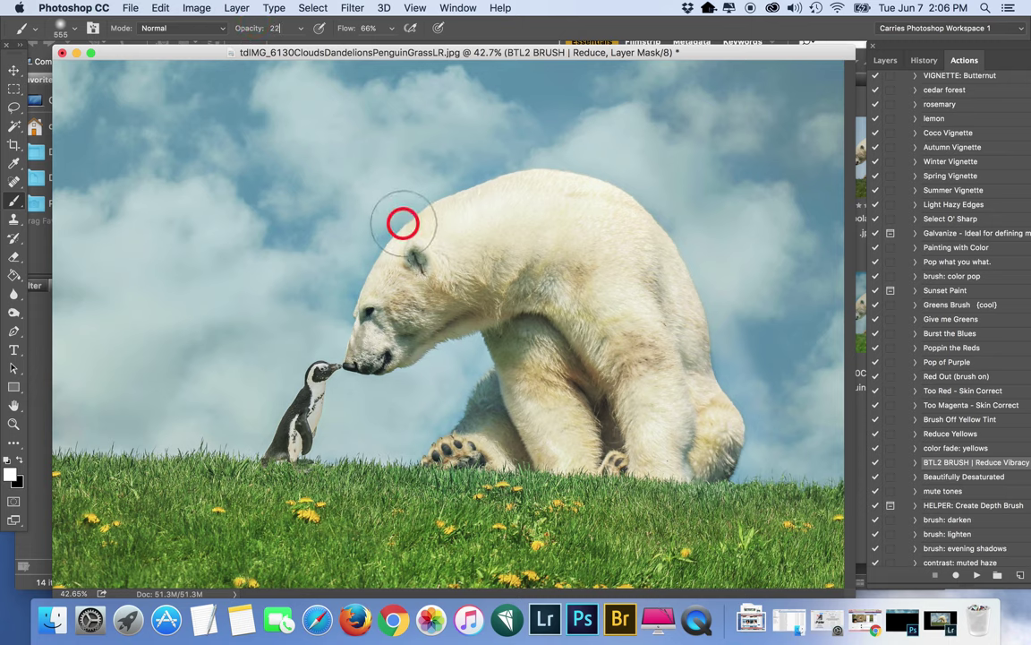
{"action": "type", "text": "22"}
{"action": "key", "text": "Return"}
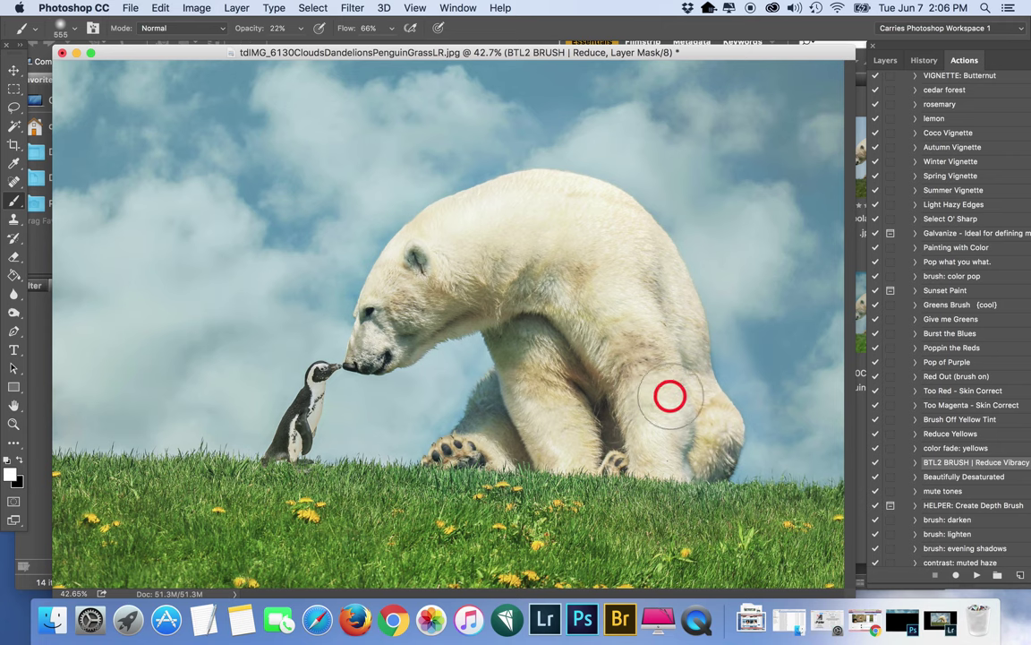
{"action": "mouse_move", "coordinate": [563, 283]}
{"action": "left_mouse_down"}
{"action": "mouse_move", "coordinate": [563, 237]}
{"action": "mouse_move", "coordinate": [480, 211]}
{"action": "mouse_move", "coordinate": [463, 226]}
{"action": "mouse_move", "coordinate": [512, 175]}
{"action": "left_mouse_up"}
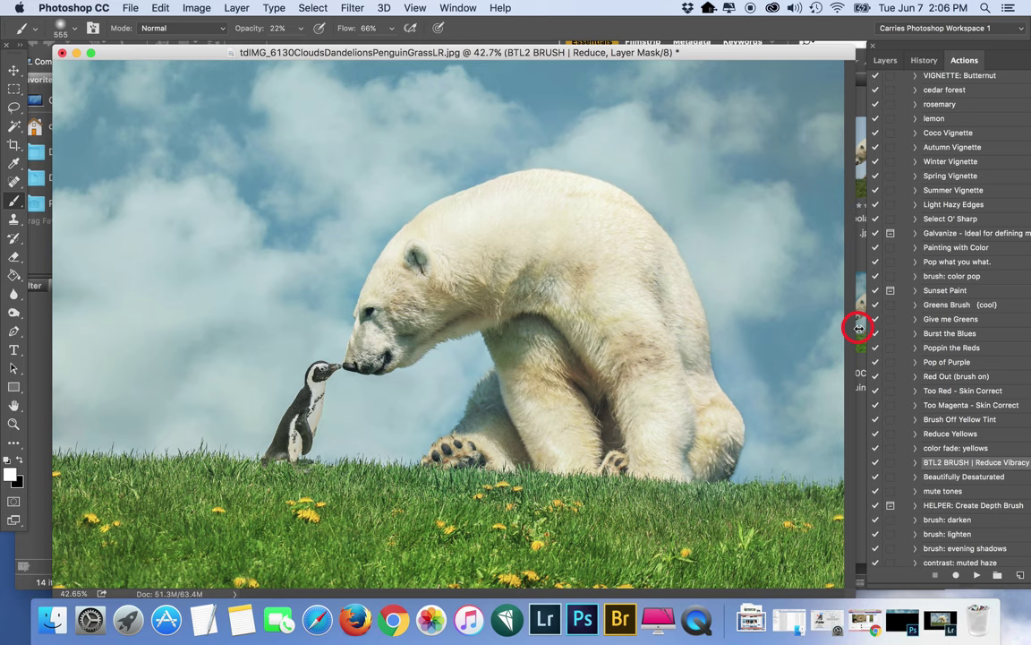
{"action": "left_click", "coordinate": [373, 76]}
{"action": "left_click", "coordinate": [238, 8]}
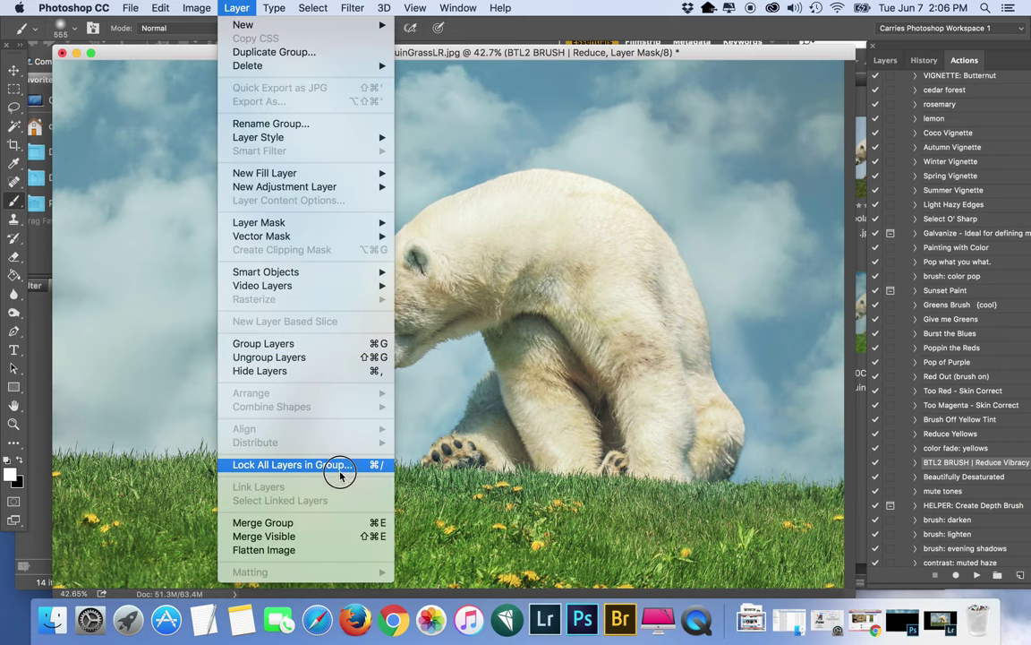
Flatten the vibrancy edit and switch to the Burn tool with Shadows range
{"action": "left_click", "coordinate": [330, 549]}
{"action": "left_click", "coordinate": [931, 455]}
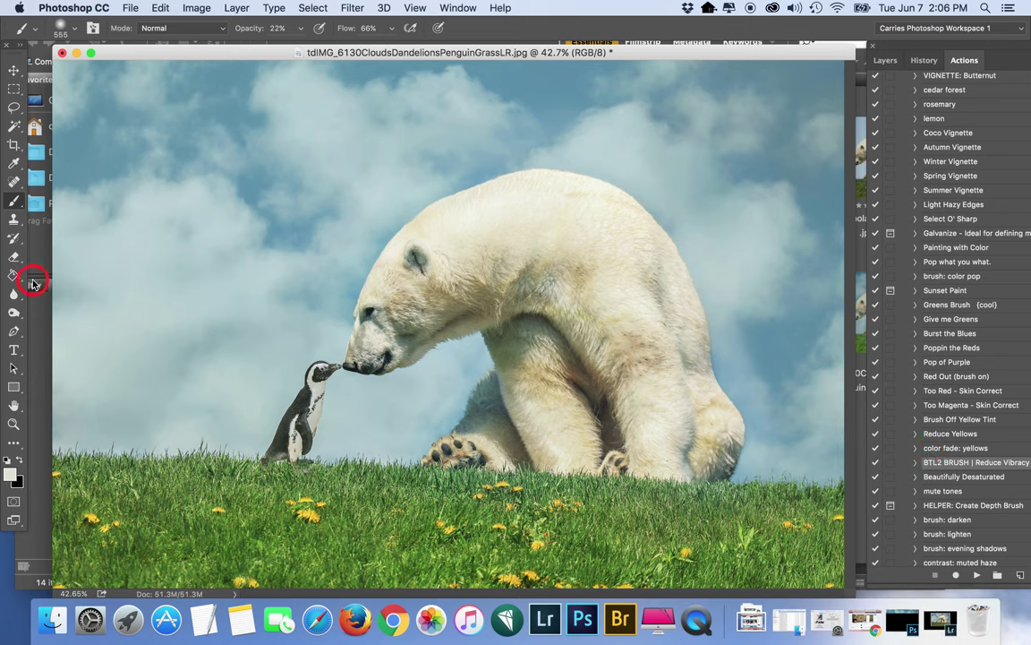
{"action": "left_click", "coordinate": [13, 314]}
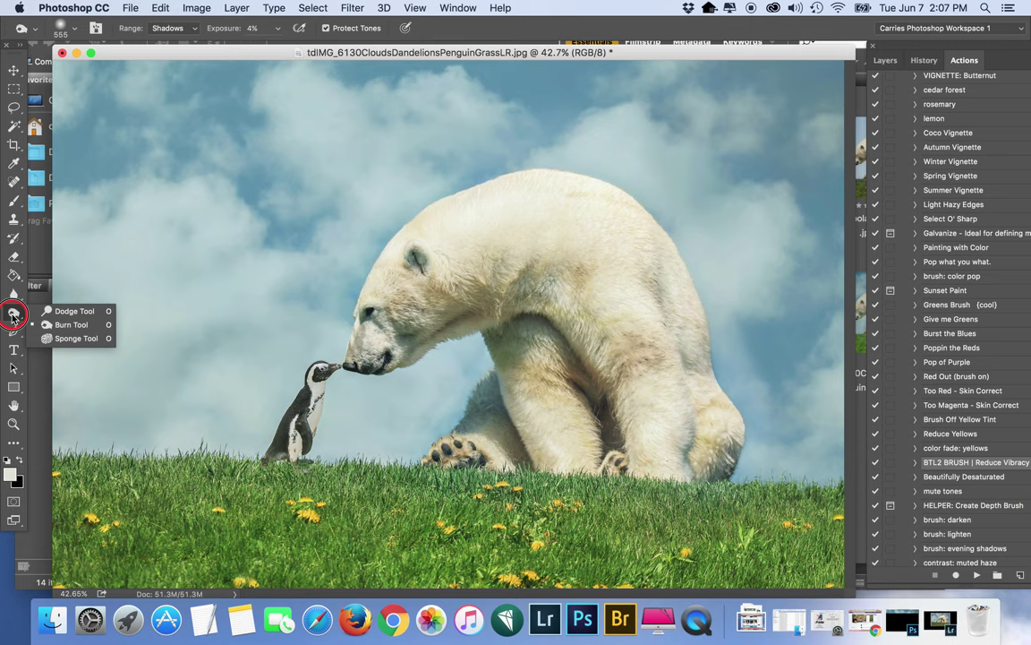
{"action": "left_click", "coordinate": [63, 324]}
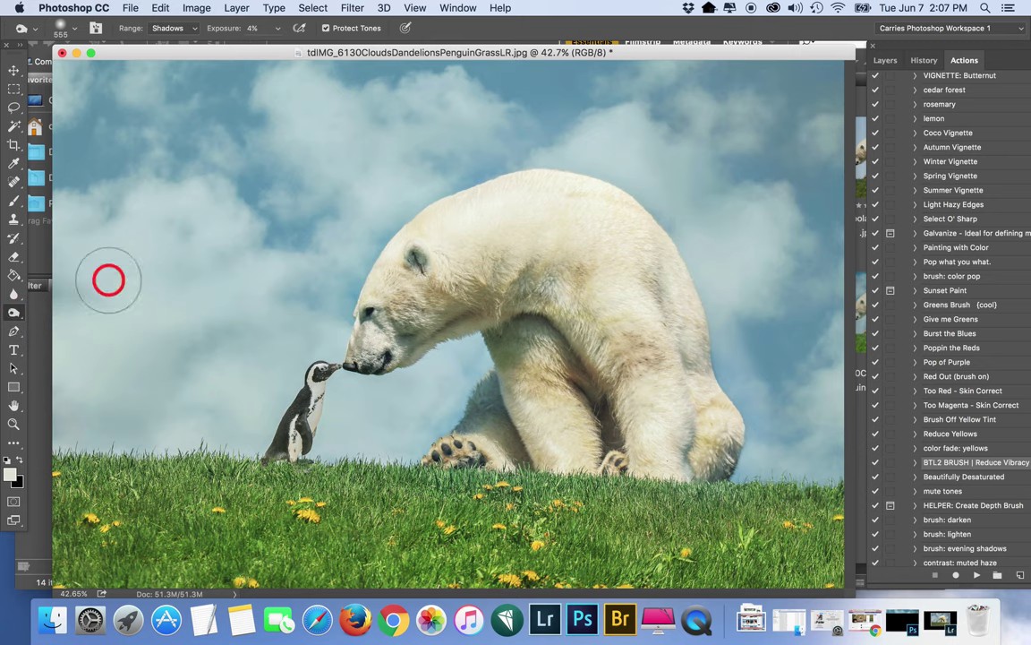
{"action": "left_click", "coordinate": [193, 33]}
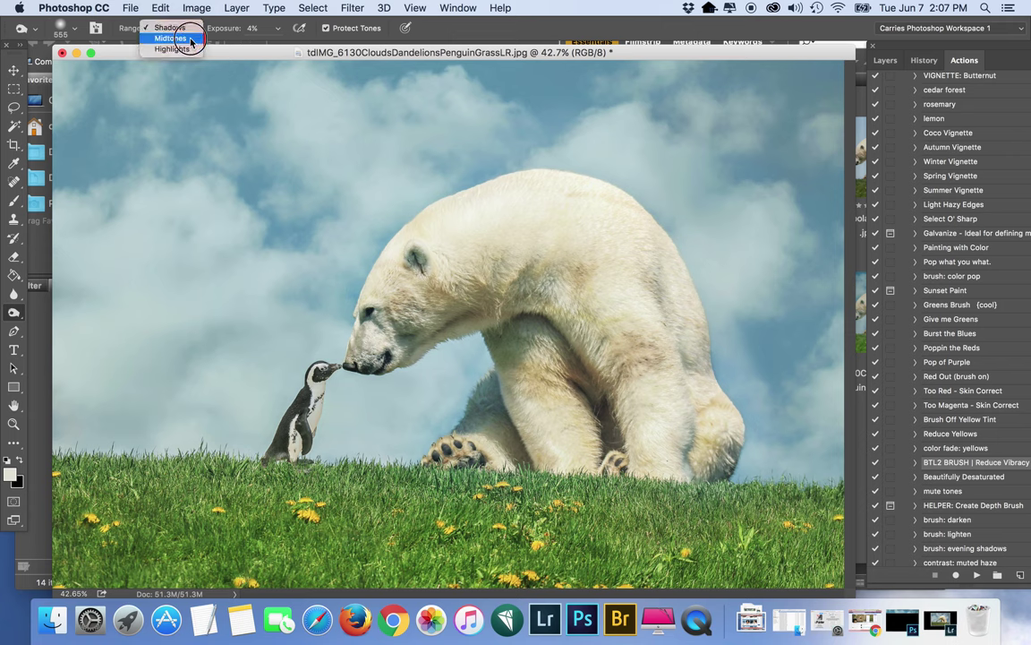
{"action": "left_click", "coordinate": [168, 27]}
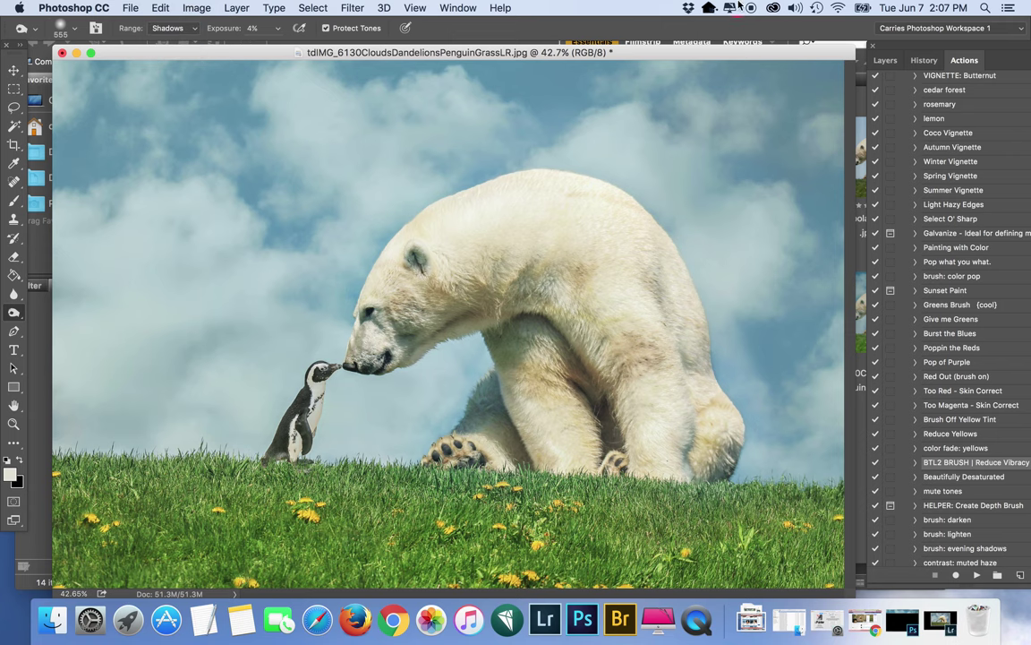
Select the HELPER: Create Depth Brush action in the Actions list
{"action": "left_click_drag", "start_coordinate": [743, 48], "coordinate": [743, 46]}
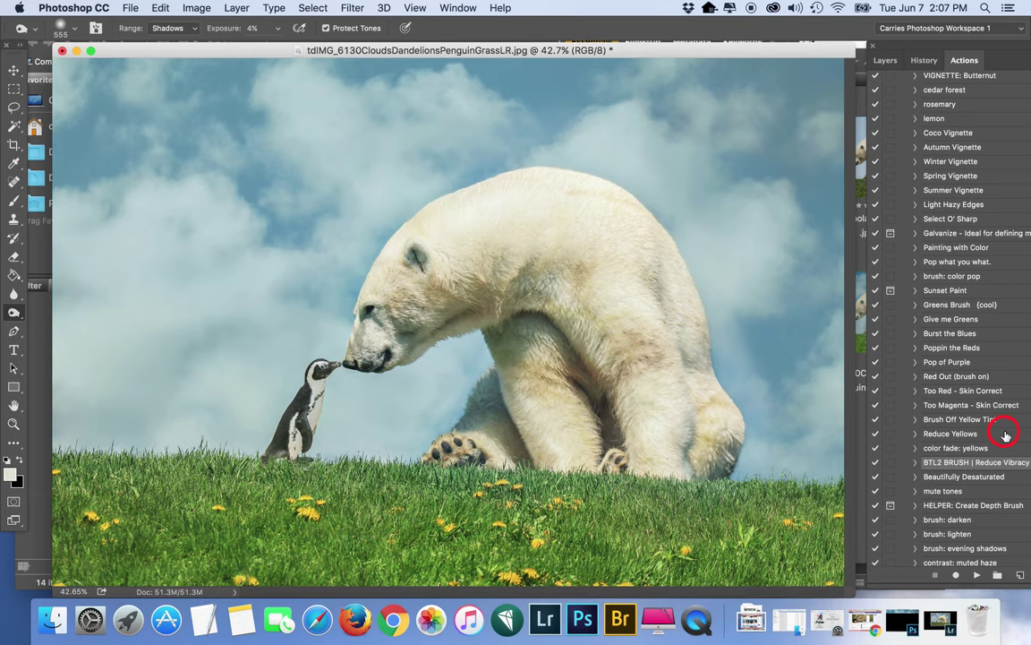
{"action": "scroll", "coordinate": [985, 461], "scroll_direction": "down", "scroll_amount": 2}
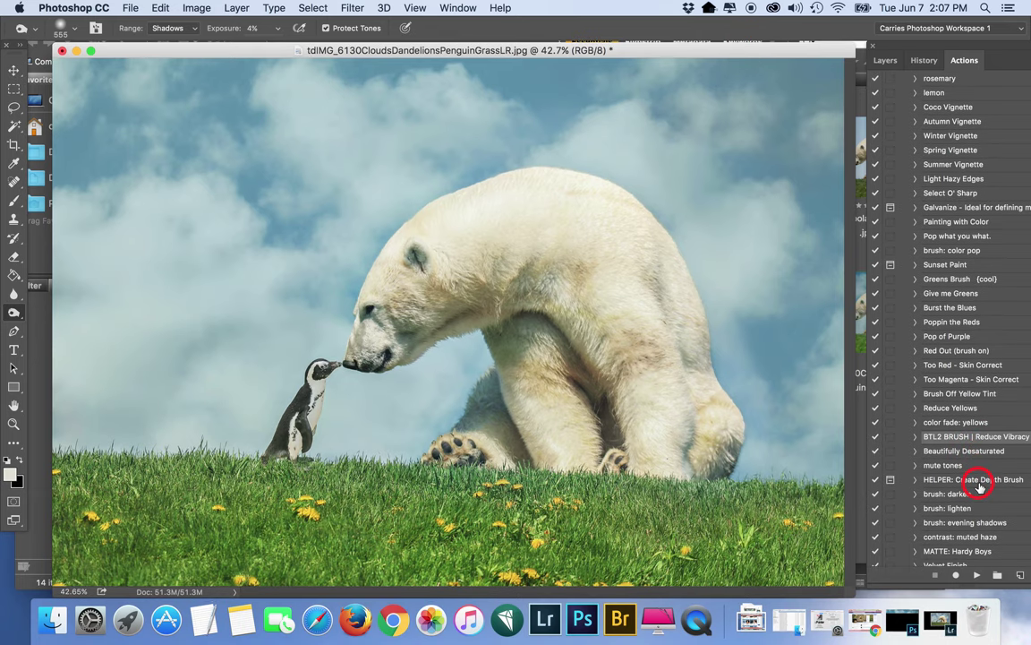
{"action": "left_click", "coordinate": [979, 487]}
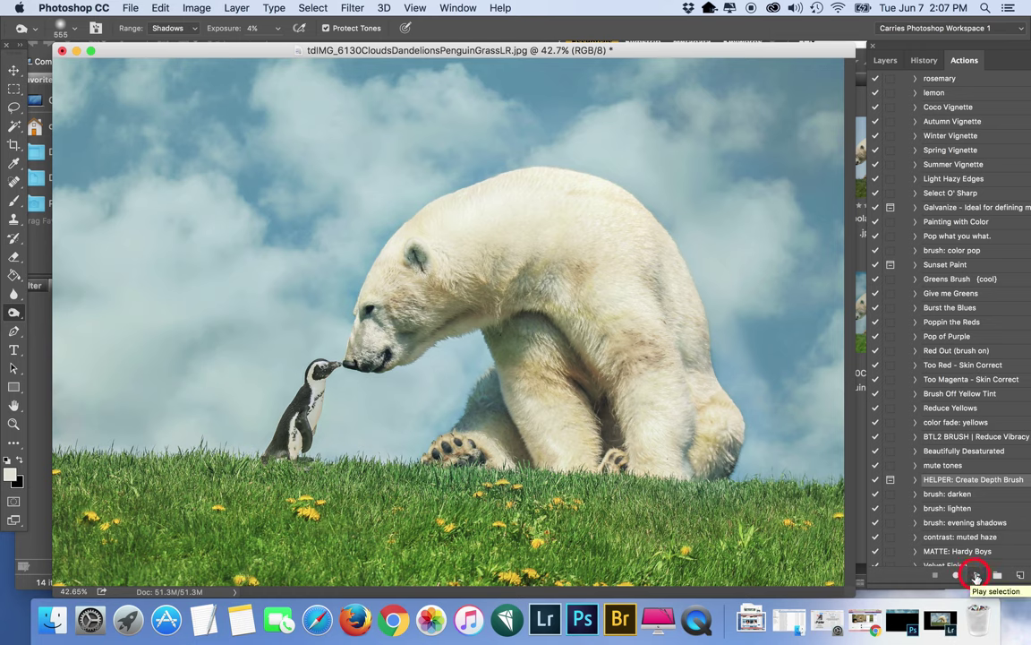
Run HELPER: Create Depth Brush, continuing past its painting tips message
{"action": "left_click", "coordinate": [976, 576]}
{"action": "left_click", "coordinate": [586, 246]}
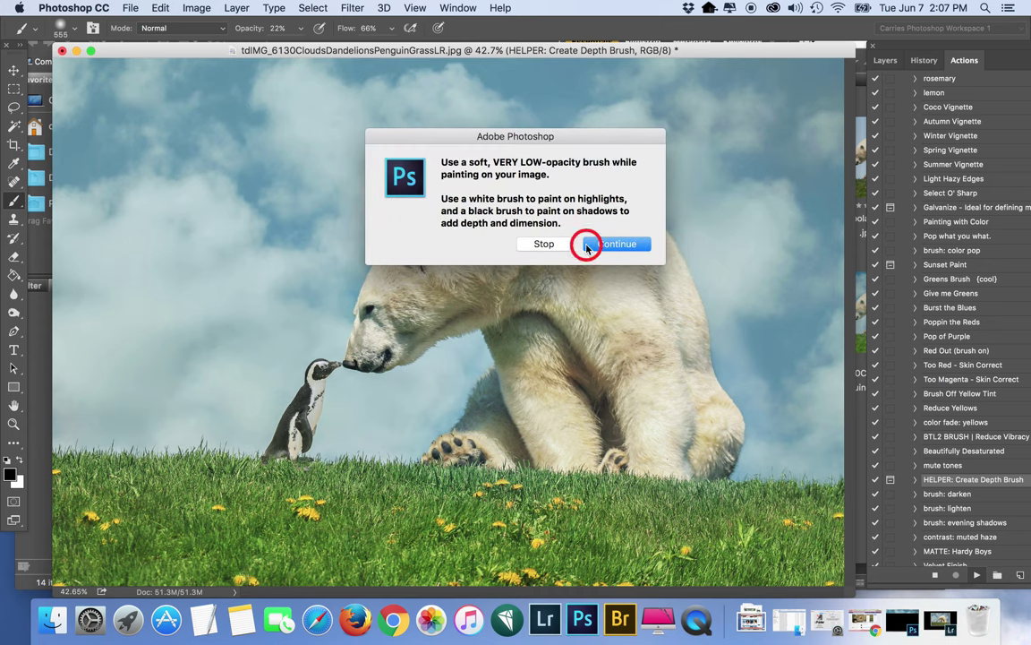
{"action": "left_click", "coordinate": [4, 371]}
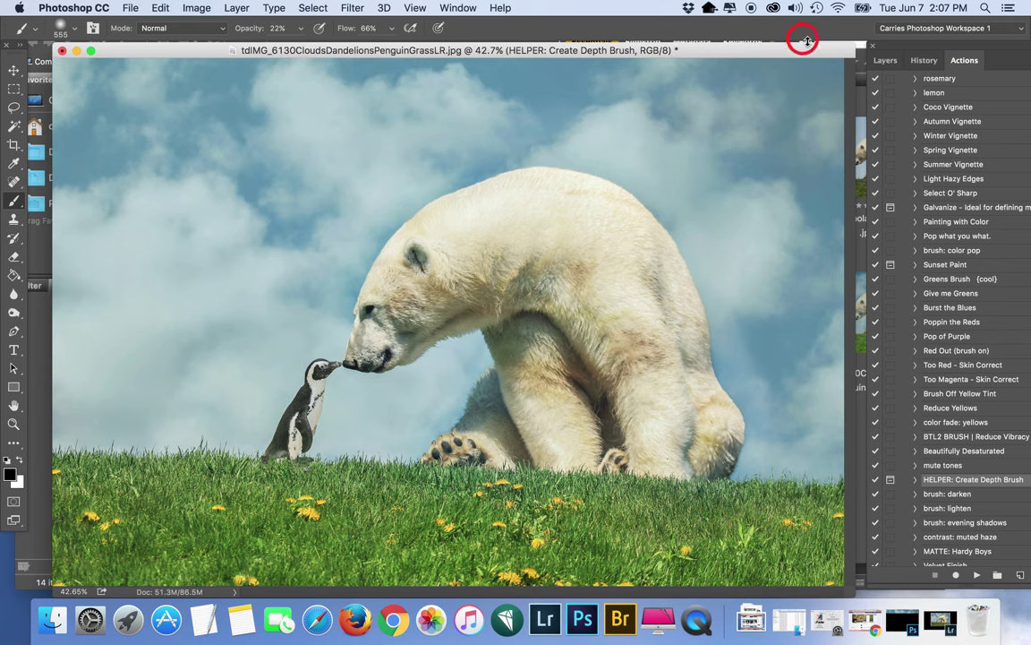
Compare the depth layer on and off, then make white the painting colour
{"action": "left_click", "coordinate": [886, 60]}
{"action": "left_click", "coordinate": [879, 145]}
{"action": "left_click", "coordinate": [879, 144]}
{"action": "left_click", "coordinate": [880, 143]}
{"action": "left_click", "coordinate": [882, 143]}
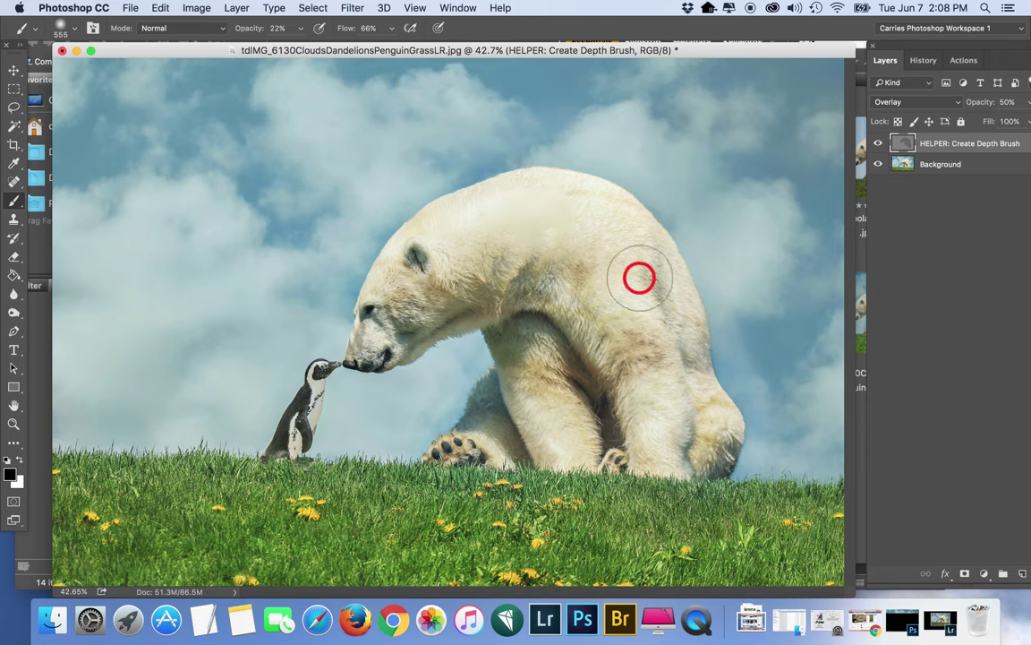
{"action": "left_click", "coordinate": [18, 462]}
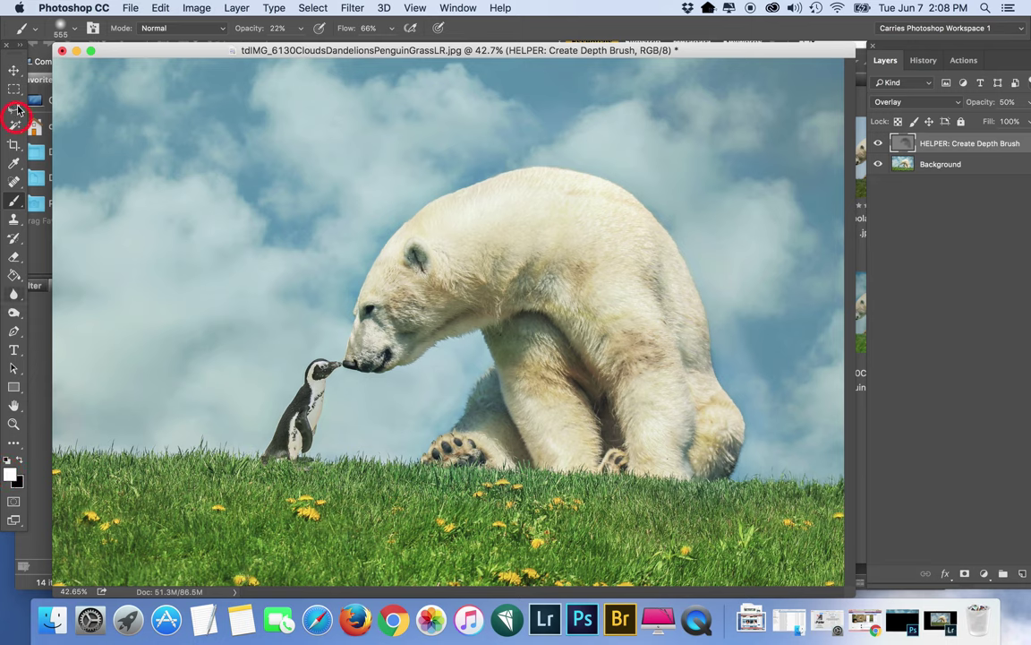
Darken the shadow between the polar bear's legs with the Burn tool
{"action": "left_click", "coordinate": [14, 314]}
{"action": "left_click", "coordinate": [15, 313]}
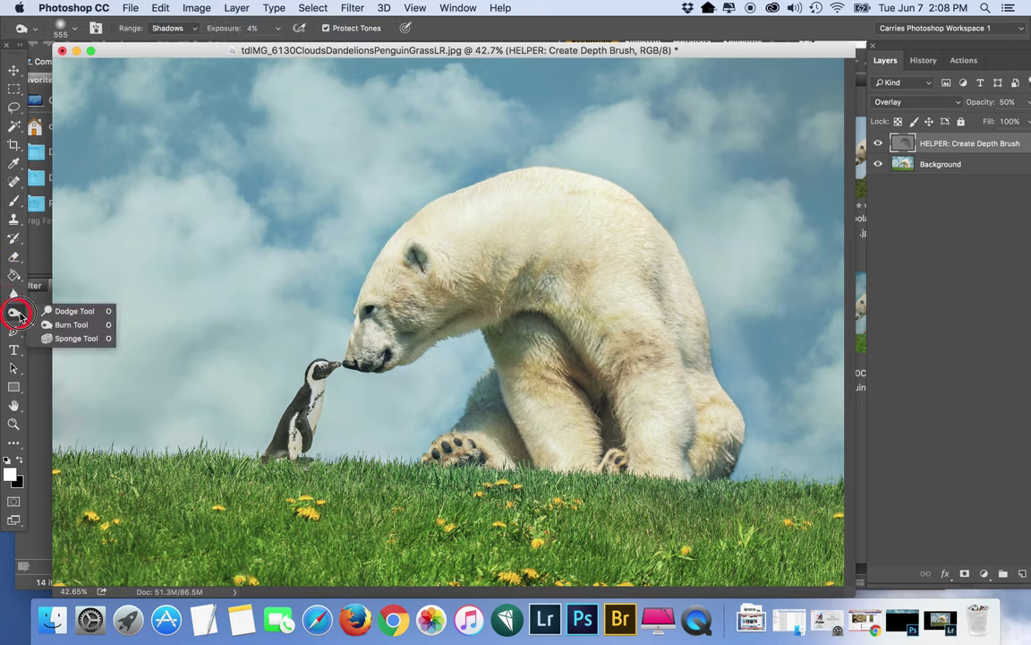
{"action": "key", "text": "shift+o"}
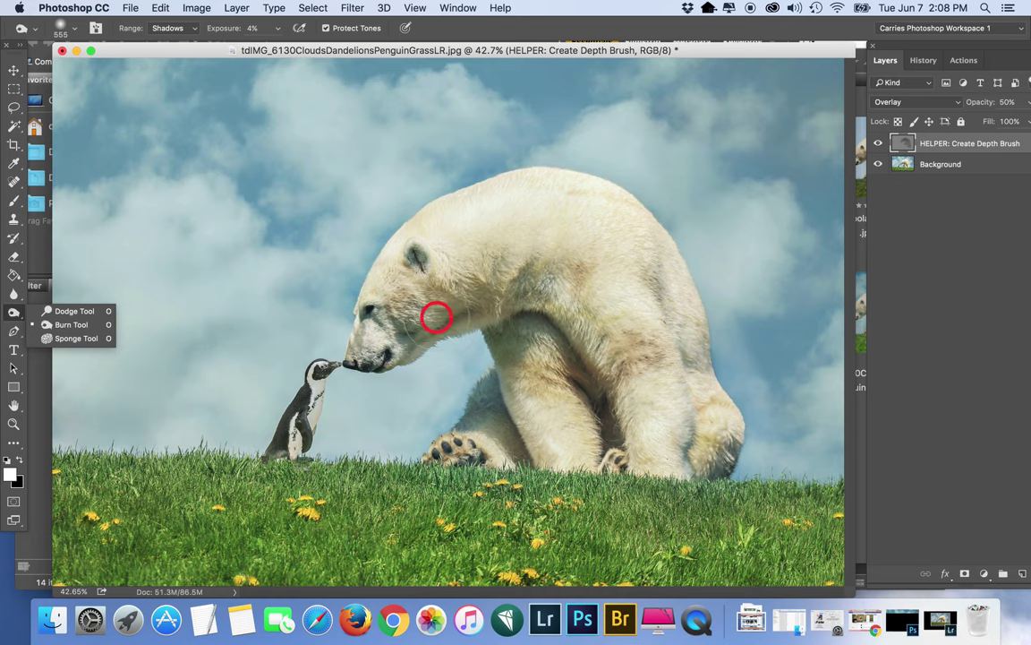
{"action": "left_click", "coordinate": [402, 327]}
{"action": "mouse_move", "coordinate": [577, 340]}
{"action": "left_mouse_down"}
{"action": "mouse_move", "coordinate": [614, 452]}
{"action": "mouse_move", "coordinate": [580, 354]}
{"action": "mouse_move", "coordinate": [607, 428]}
{"action": "mouse_move", "coordinate": [586, 372]}
{"action": "mouse_move", "coordinate": [579, 399]}
{"action": "mouse_move", "coordinate": [504, 402]}
{"action": "mouse_move", "coordinate": [519, 428]}
{"action": "left_mouse_up"}
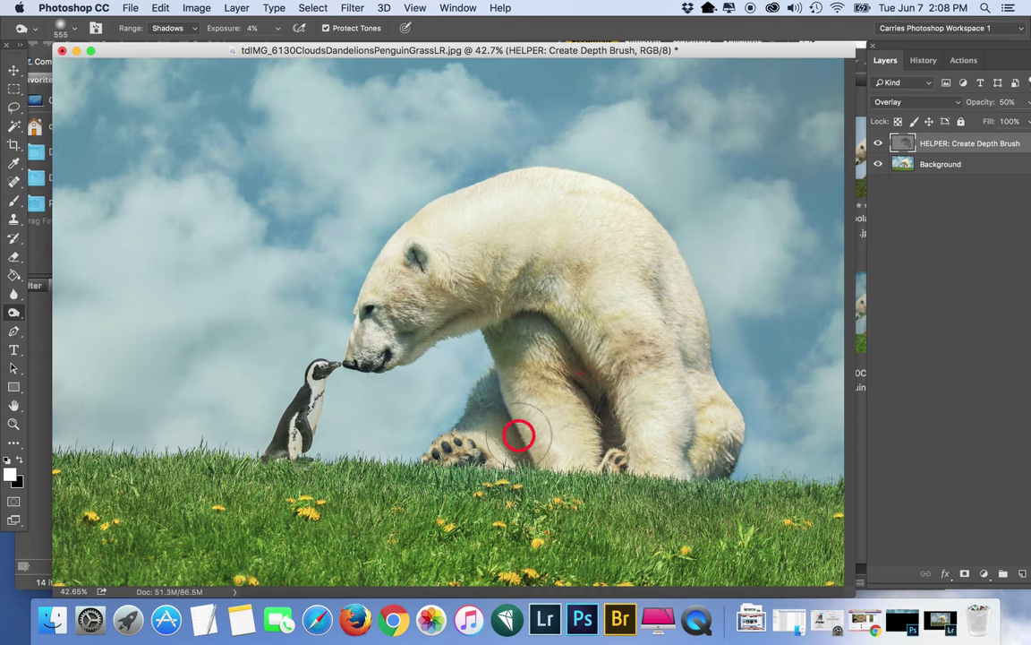
Show the HELPER depth layer and brush soft highlights onto the bear at 22% opacity
{"action": "left_click", "coordinate": [878, 143]}
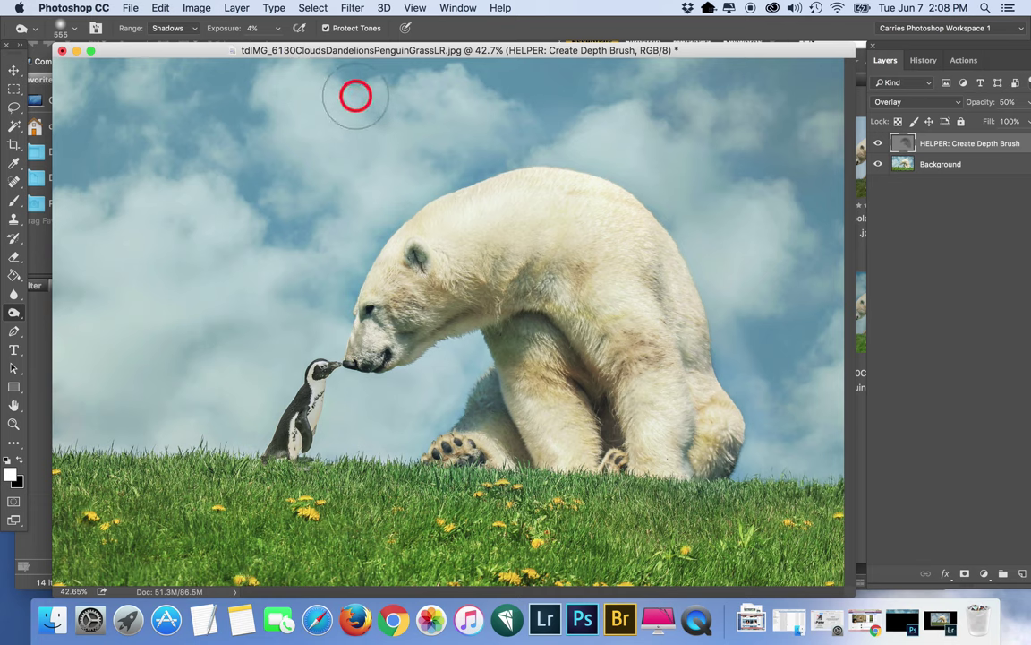
{"action": "left_click", "coordinate": [13, 202]}
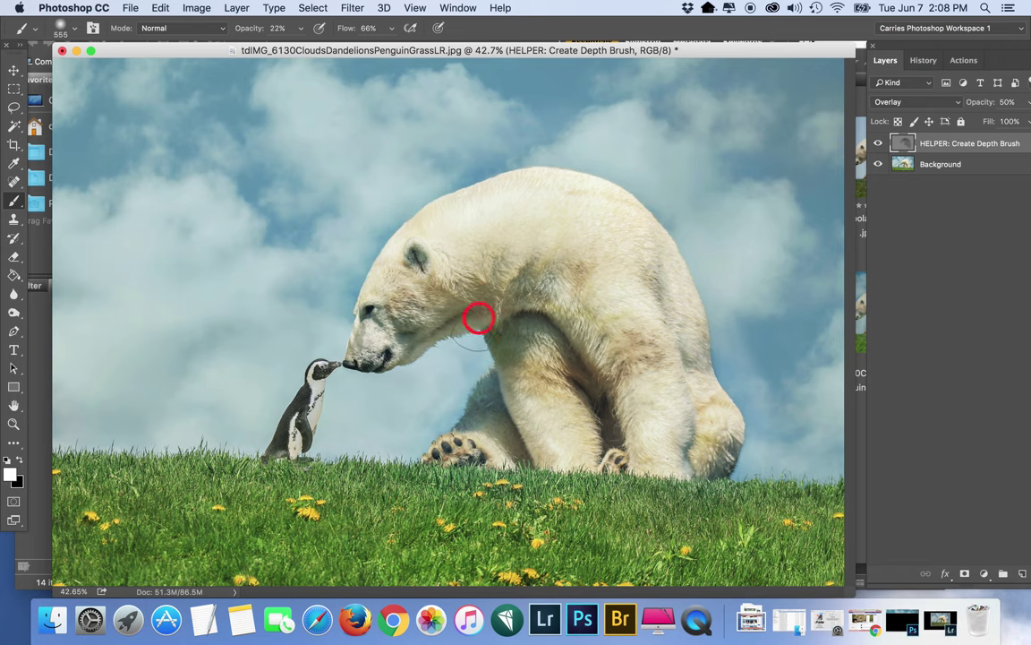
{"action": "mouse_move", "coordinate": [532, 339]}
{"action": "left_mouse_down"}
{"action": "mouse_move", "coordinate": [572, 339]}
{"action": "mouse_move", "coordinate": [607, 445]}
{"action": "mouse_move", "coordinate": [597, 400]}
{"action": "mouse_move", "coordinate": [581, 394]}
{"action": "mouse_move", "coordinate": [560, 443]}
{"action": "left_mouse_up"}
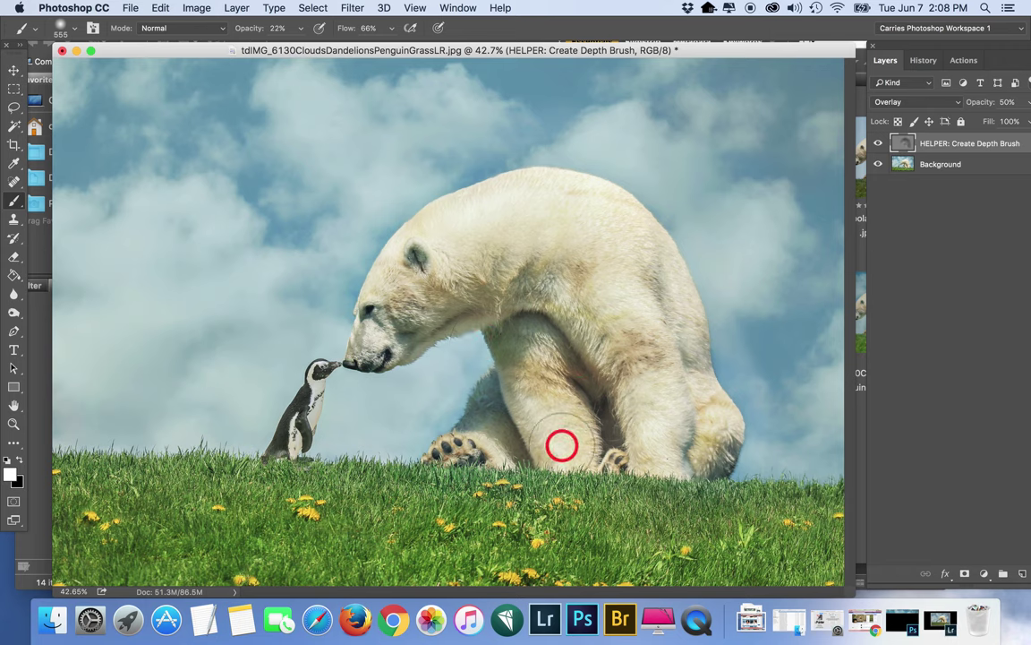
{"action": "left_click", "coordinate": [882, 147]}
{"action": "left_click", "coordinate": [882, 147]}
{"action": "left_click", "coordinate": [882, 147]}
{"action": "left_click", "coordinate": [882, 147]}
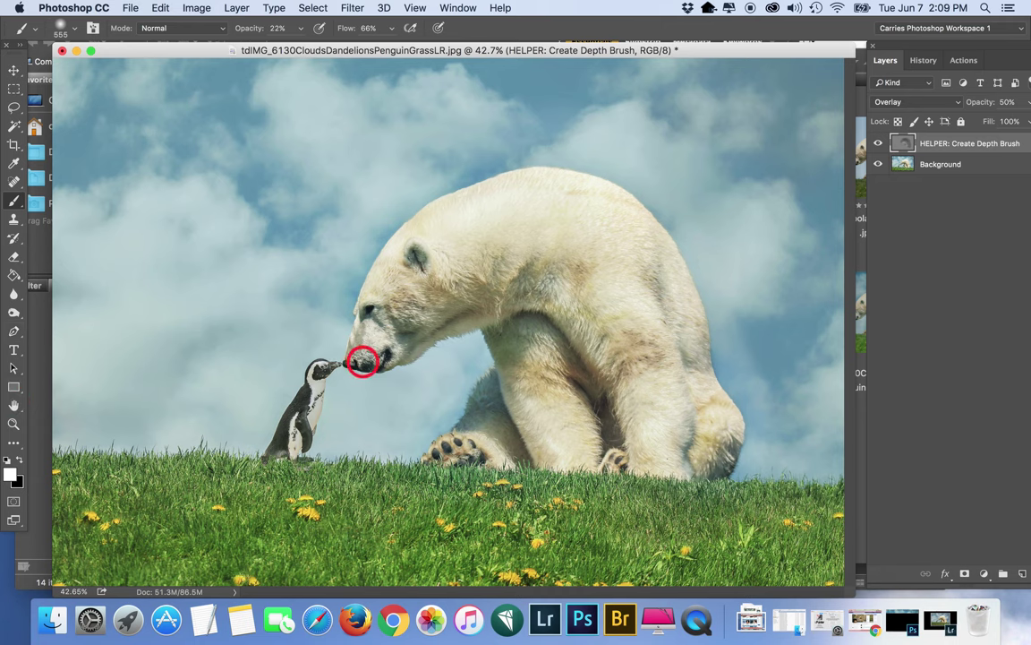
Flatten to a single Background and resave over the existing JPEG at Quality 12
{"action": "left_click", "coordinate": [243, 7]}
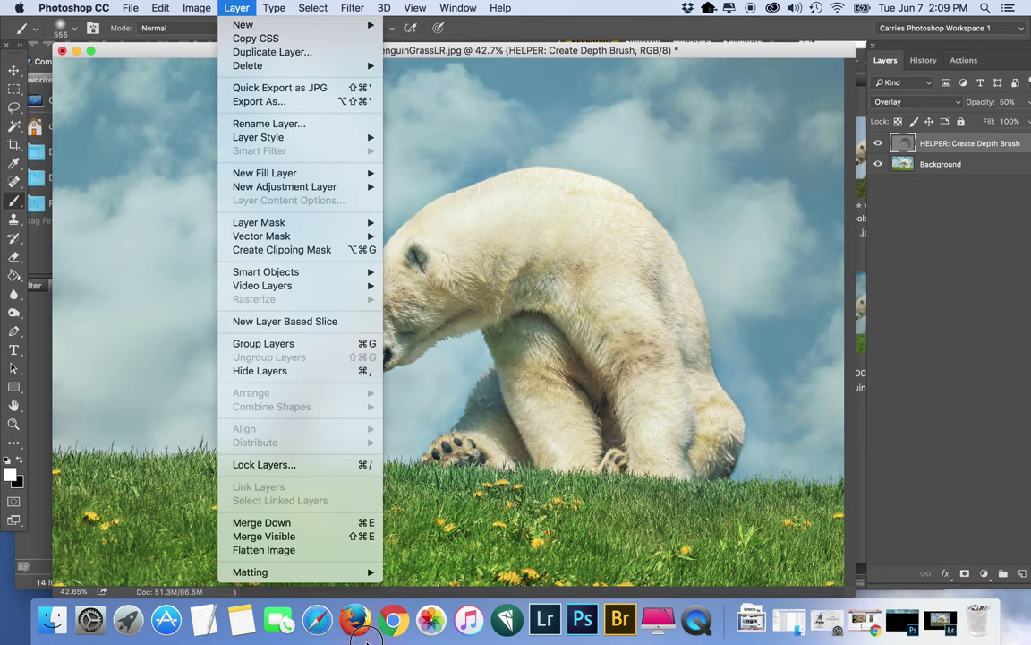
{"action": "left_click", "coordinate": [322, 548]}
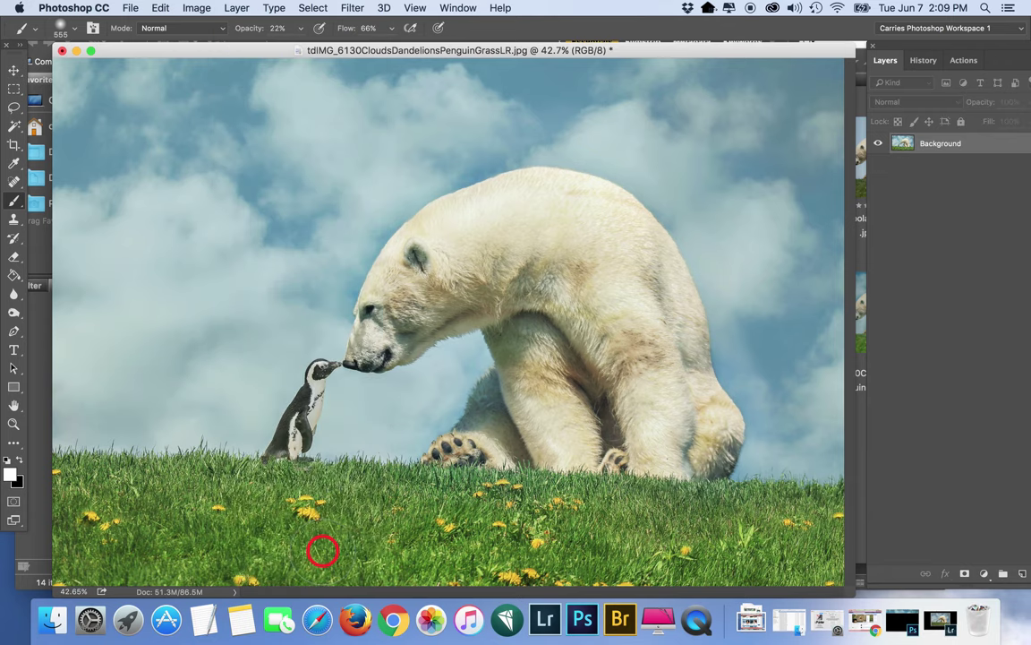
{"action": "key", "text": "super+shift+s"}
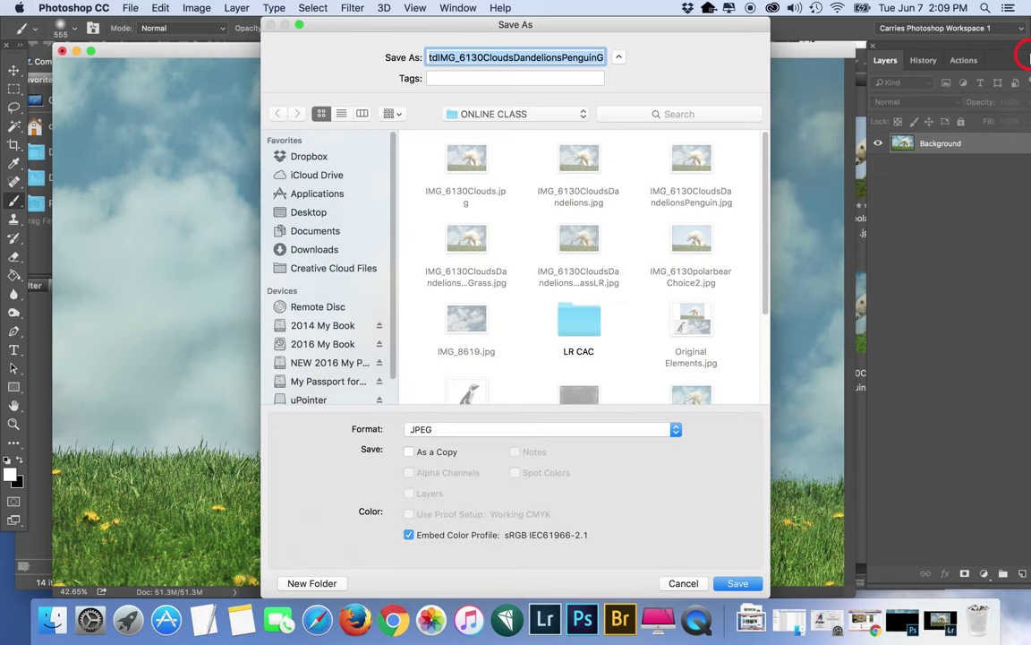
{"action": "key", "text": "Return"}
{"action": "left_click", "coordinate": [617, 130]}
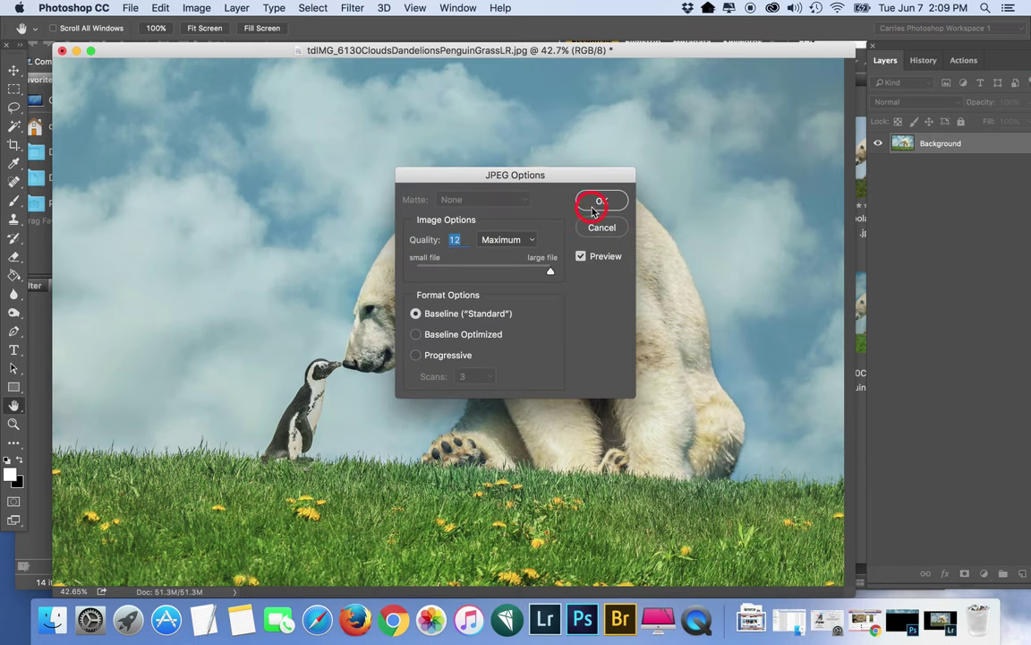
{"action": "left_click", "coordinate": [601, 202]}
{"action": "key", "text": "b"}
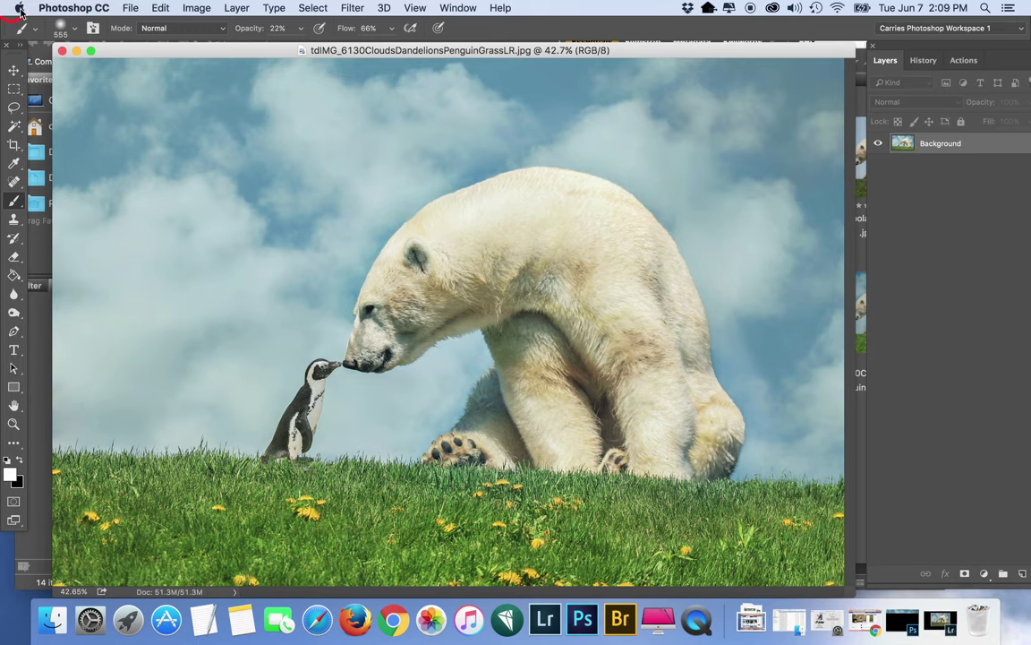
{"action": "left_click", "coordinate": [196, 7]}
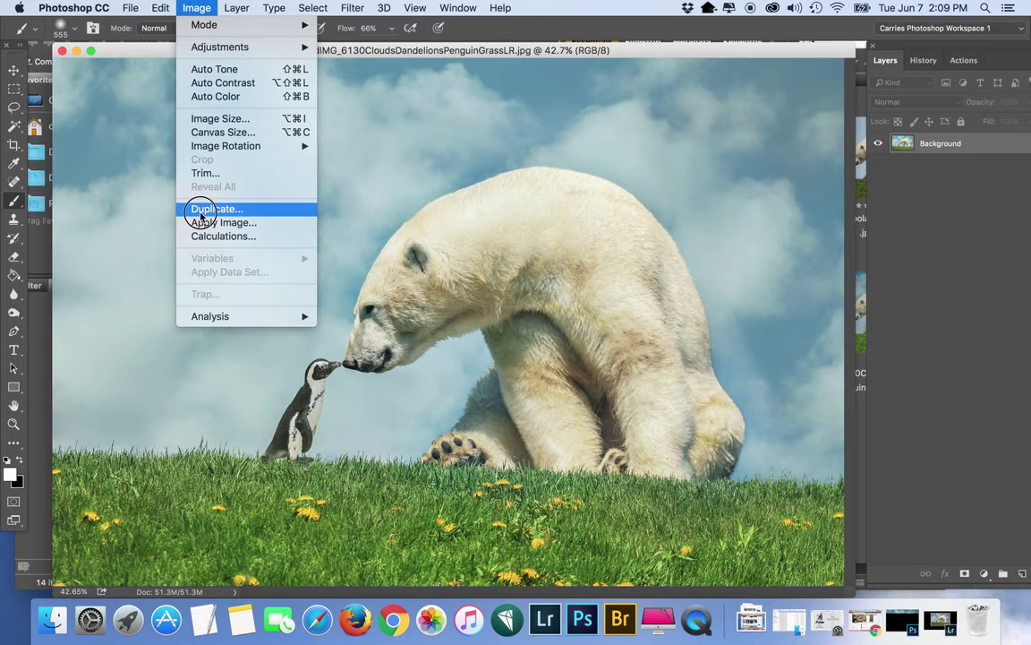
Duplicate the composite twice, creating copy and copy 2
{"action": "left_click", "coordinate": [201, 209]}
{"action": "key", "text": "Return"}
{"action": "left_click", "coordinate": [196, 7]}
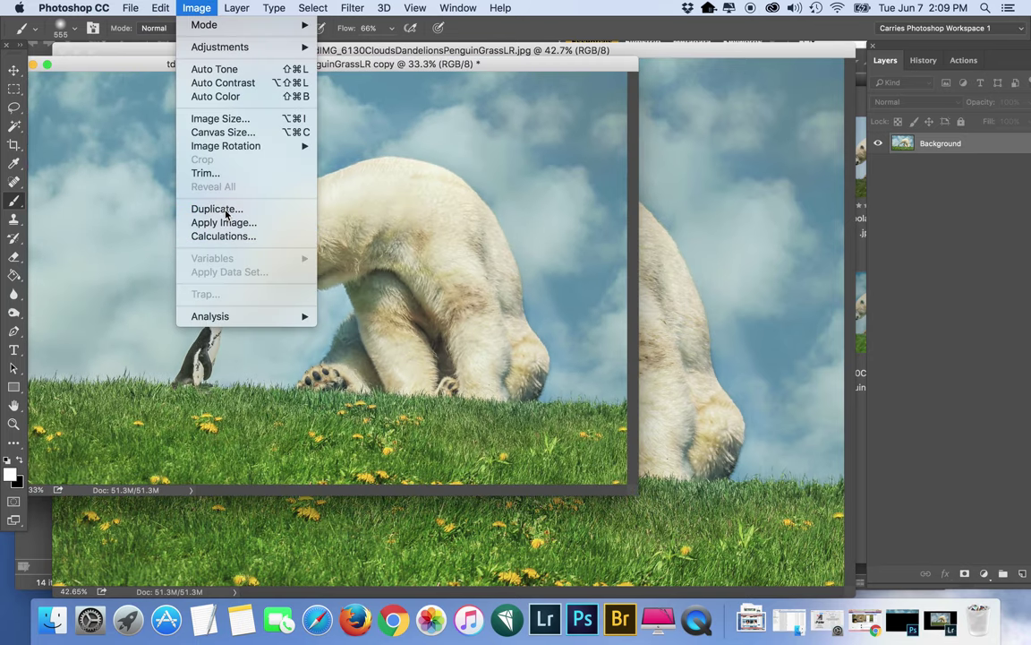
{"action": "left_click", "coordinate": [219, 210]}
{"action": "key", "text": "Return"}
Run Velvet Finish on copy 2 and contrast: muted haze on the first copy
{"action": "left_click", "coordinate": [961, 59]}
{"action": "scroll", "coordinate": [958, 421], "scroll_direction": "down", "scroll_amount": 5}
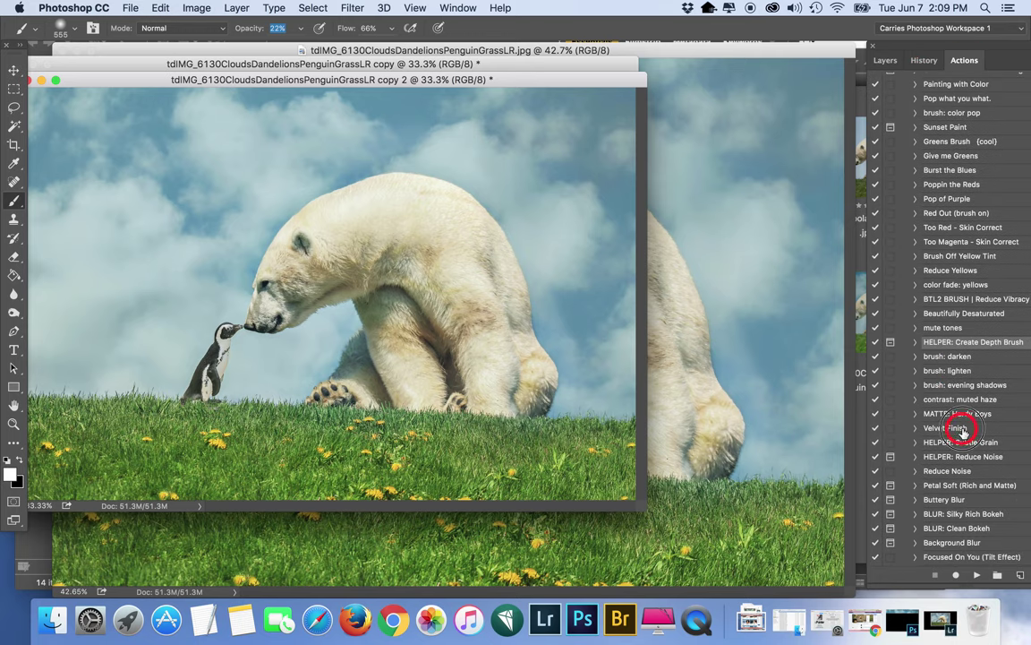
{"action": "left_click", "coordinate": [949, 427]}
{"action": "left_click", "coordinate": [978, 575]}
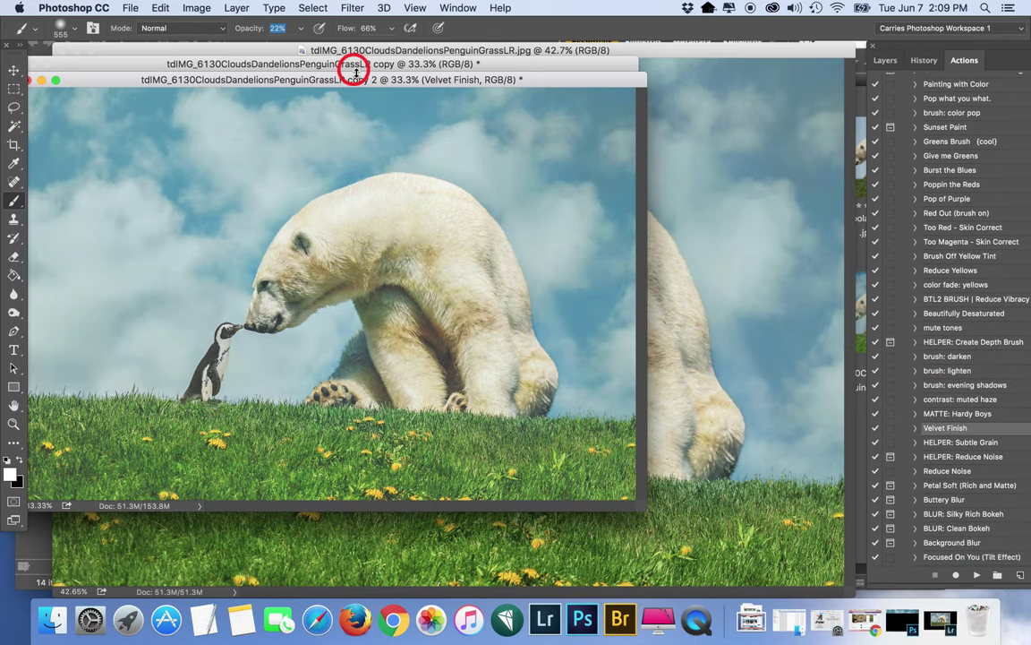
{"action": "left_click_drag", "start_coordinate": [352, 82], "coordinate": [576, 74]}
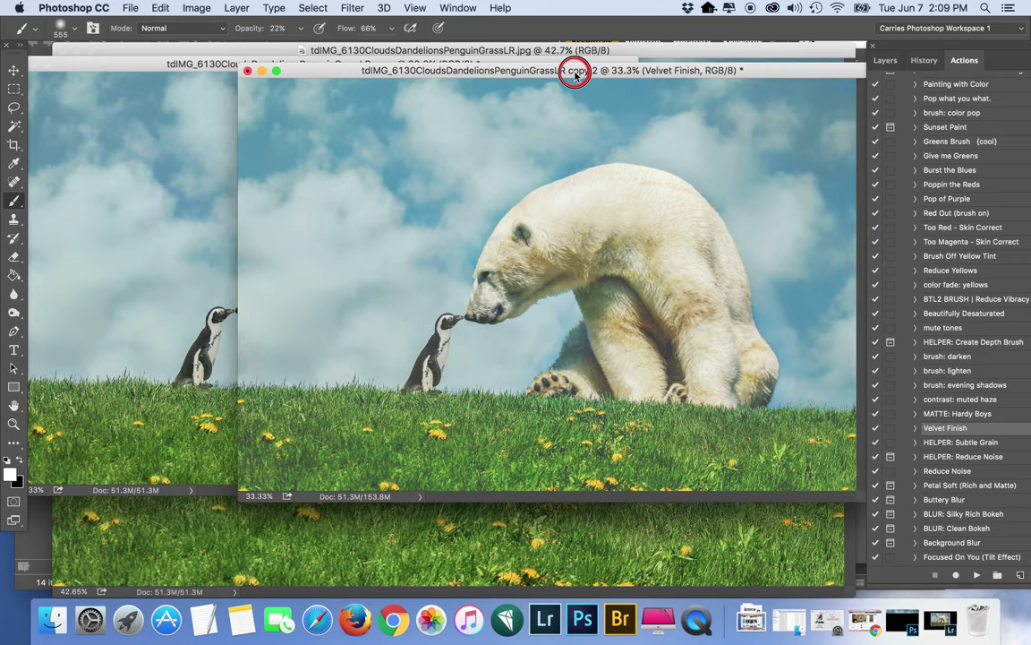
{"action": "left_click", "coordinate": [177, 64]}
{"action": "left_click", "coordinate": [960, 401]}
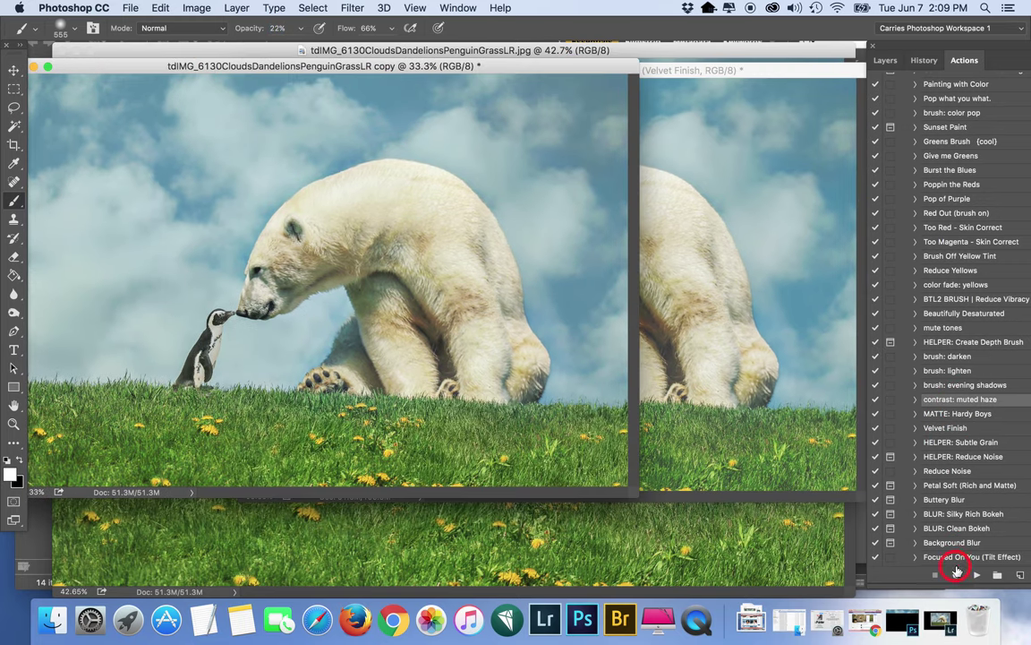
{"action": "left_click", "coordinate": [978, 575]}
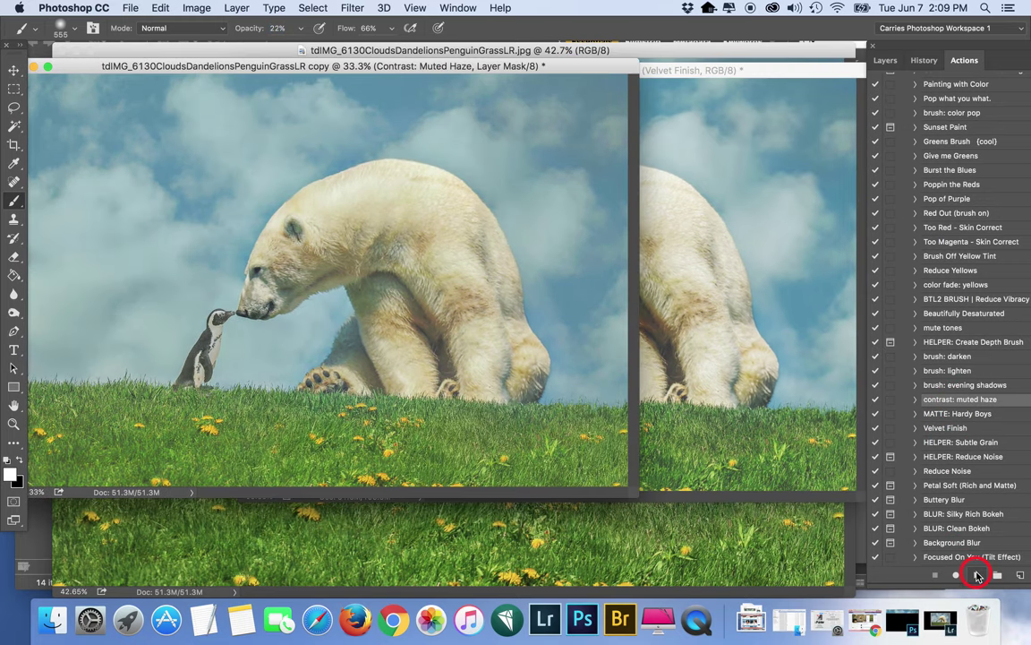
Flatten both the muted haze copy and the Velvet Finish copy 2
{"action": "left_click", "coordinate": [237, 7]}
{"action": "left_click", "coordinate": [223, 503]}
{"action": "left_click", "coordinate": [684, 63]}
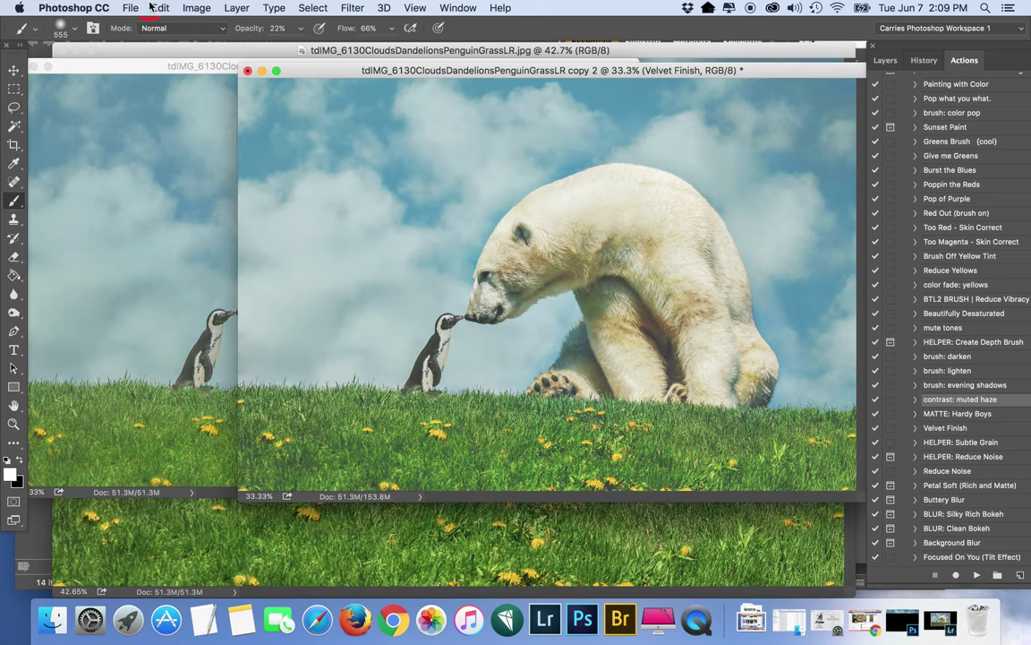
{"action": "left_click", "coordinate": [238, 7]}
{"action": "left_click", "coordinate": [263, 548]}
Paste the muted haze image into copy 2 as a layer at 50% opacity
{"action": "left_click", "coordinate": [146, 67]}
{"action": "key", "text": "super+a"}
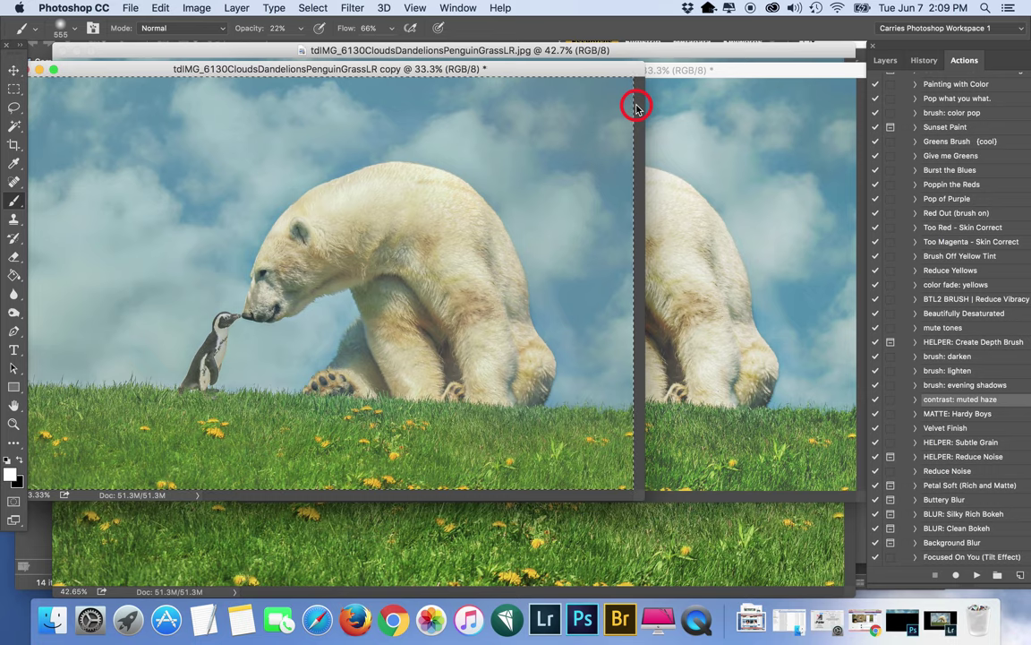
{"action": "key", "text": "super+c"}
{"action": "left_click", "coordinate": [797, 109]}
{"action": "key", "text": "super+v"}
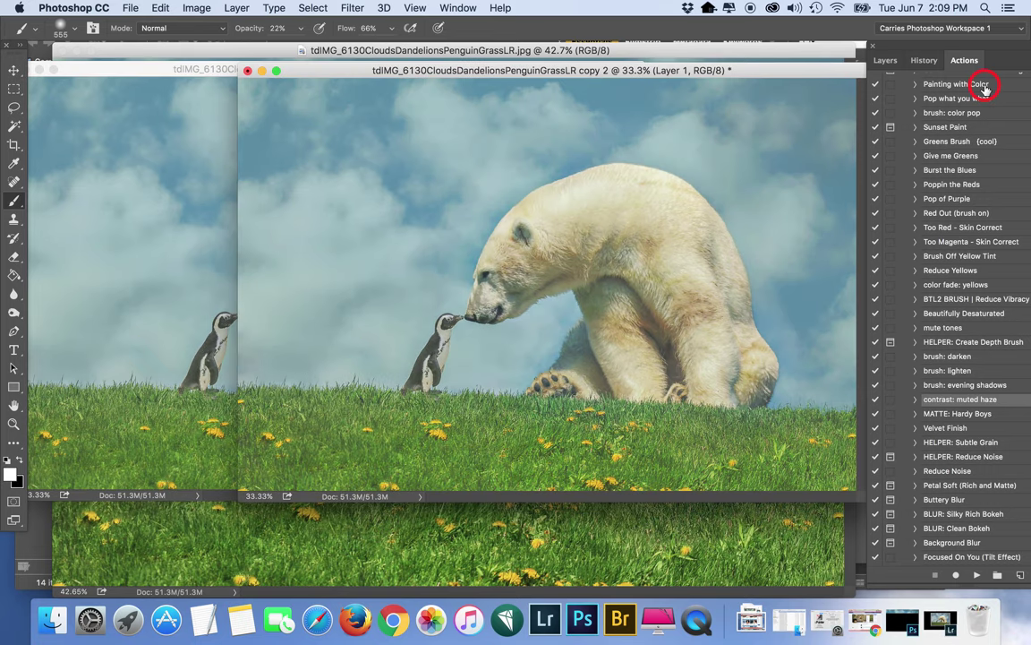
{"action": "left_click_drag", "start_coordinate": [555, 71], "coordinate": [541, 79]}
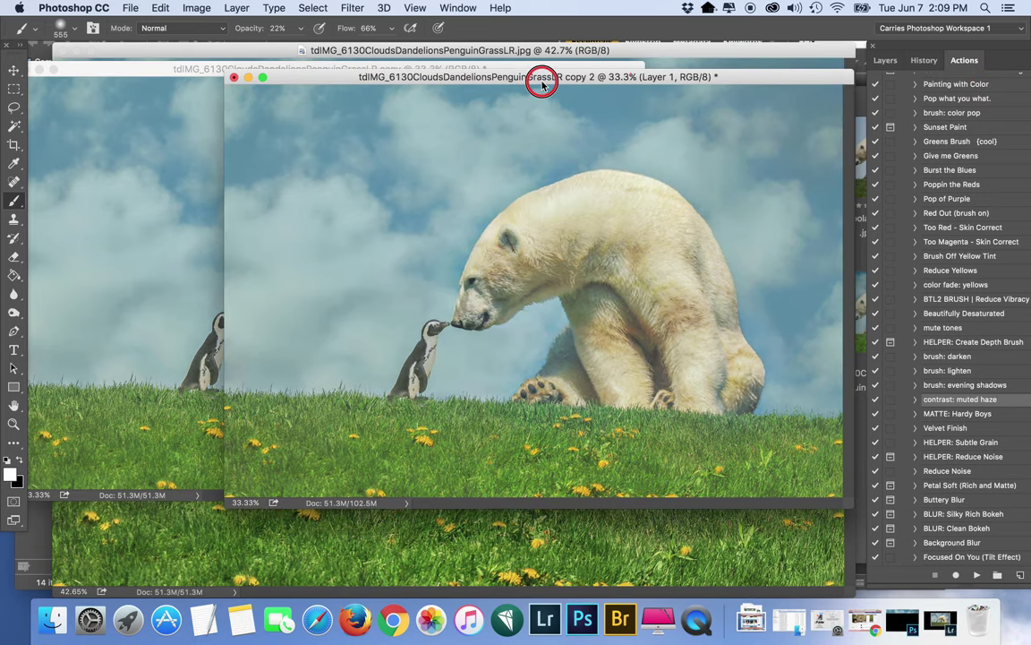
{"action": "left_click", "coordinate": [888, 61]}
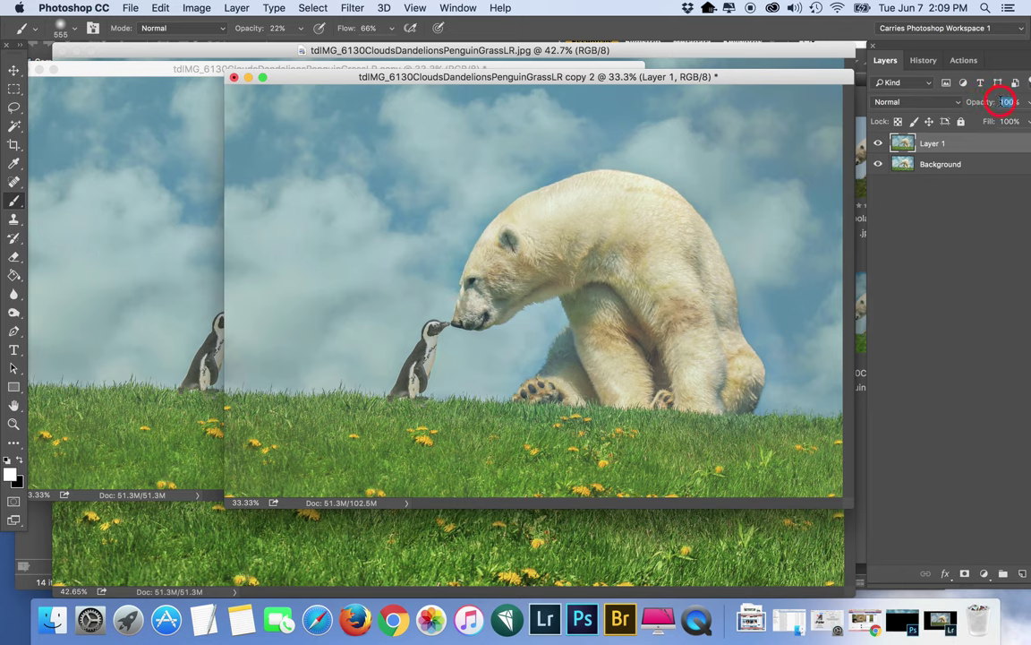
{"action": "type", "text": "50"}
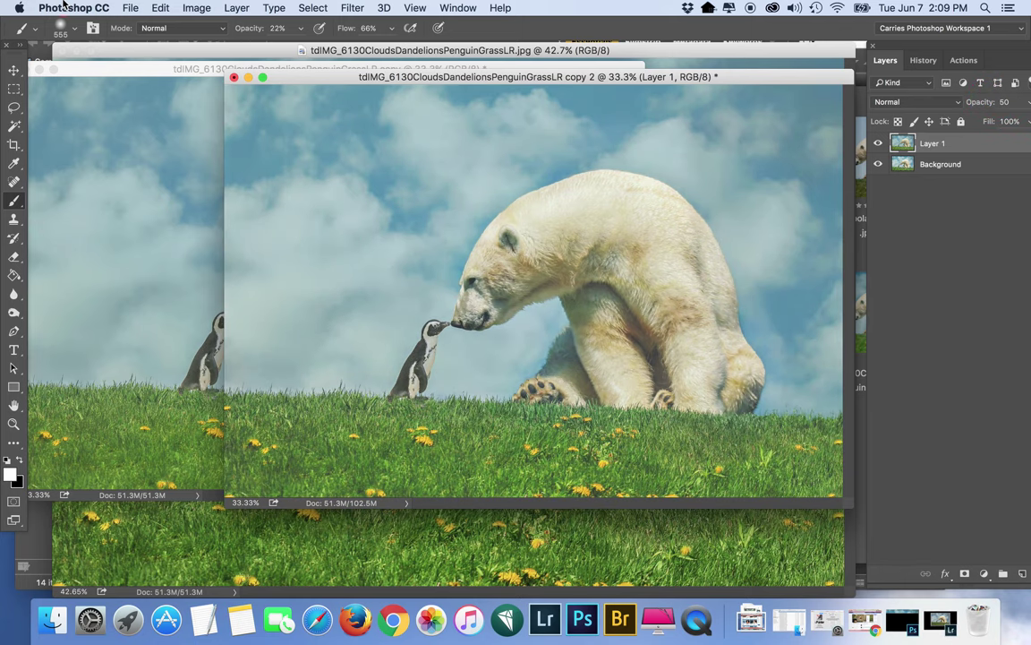
Flatten copy 2, close the muted haze copy without saving, and select all
{"action": "left_click", "coordinate": [236, 7]}
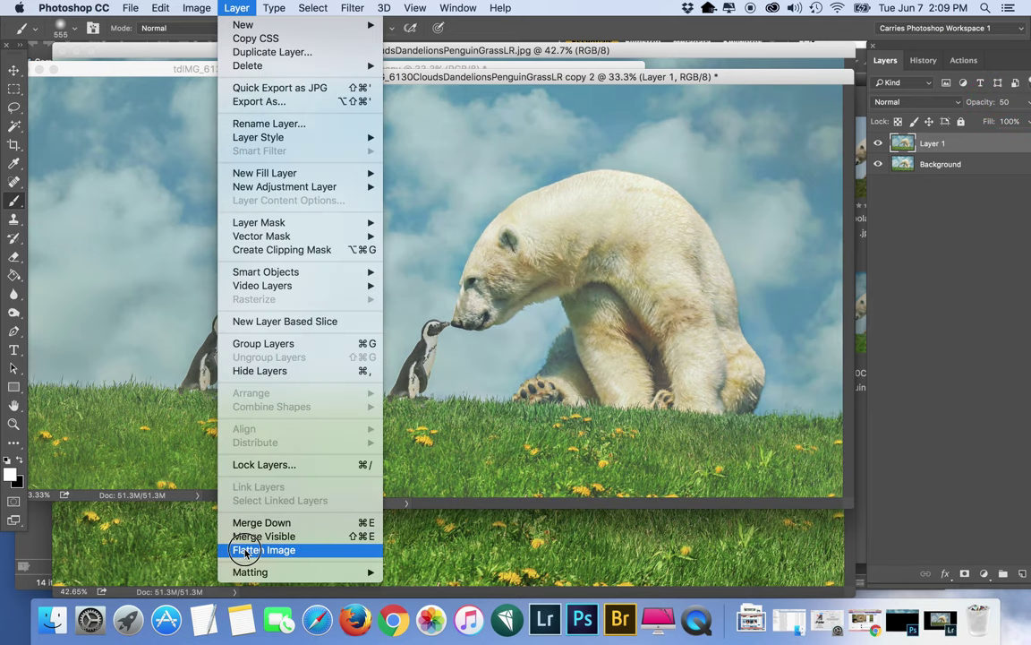
{"action": "left_click", "coordinate": [243, 550]}
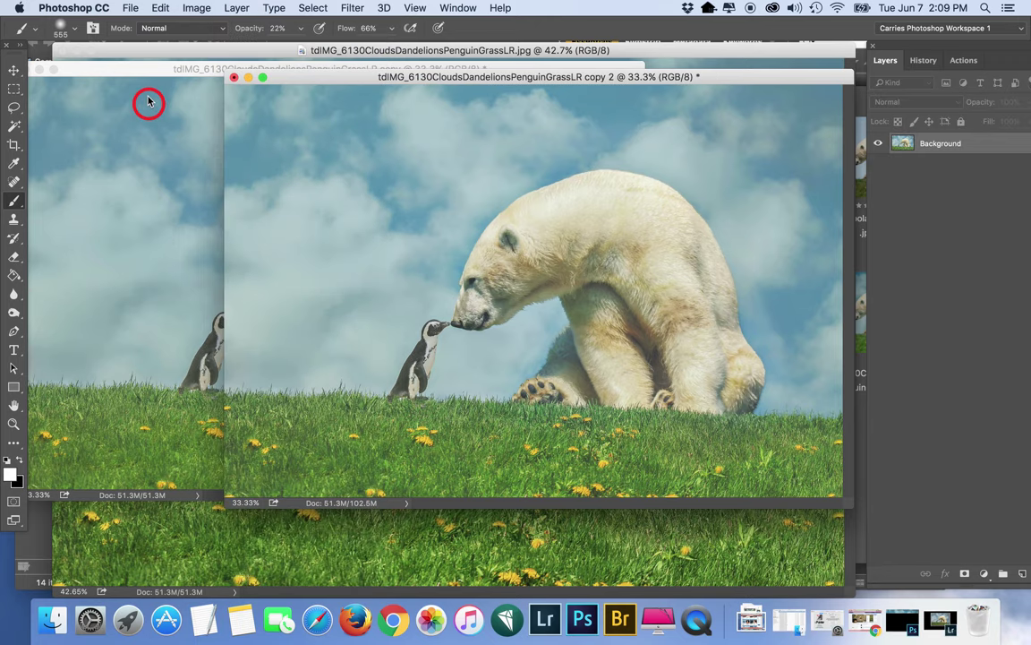
{"action": "left_click", "coordinate": [133, 75]}
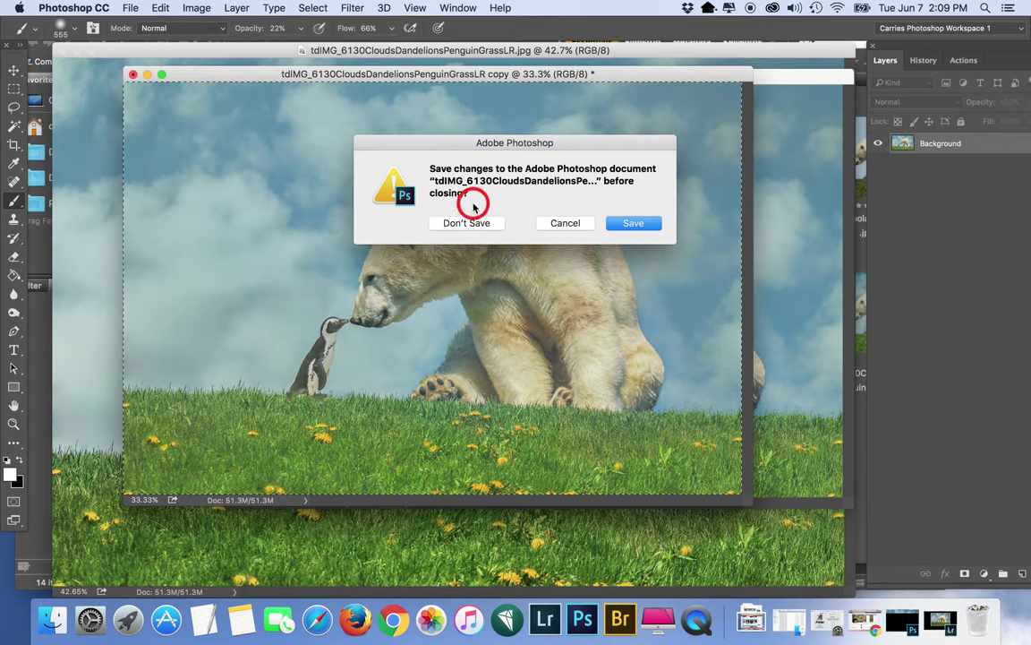
{"action": "left_click", "coordinate": [452, 227]}
{"action": "left_click_drag", "start_coordinate": [555, 76], "coordinate": [517, 84]}
{"action": "key", "text": "super+a"}
{"action": "left_click", "coordinate": [436, 51]}
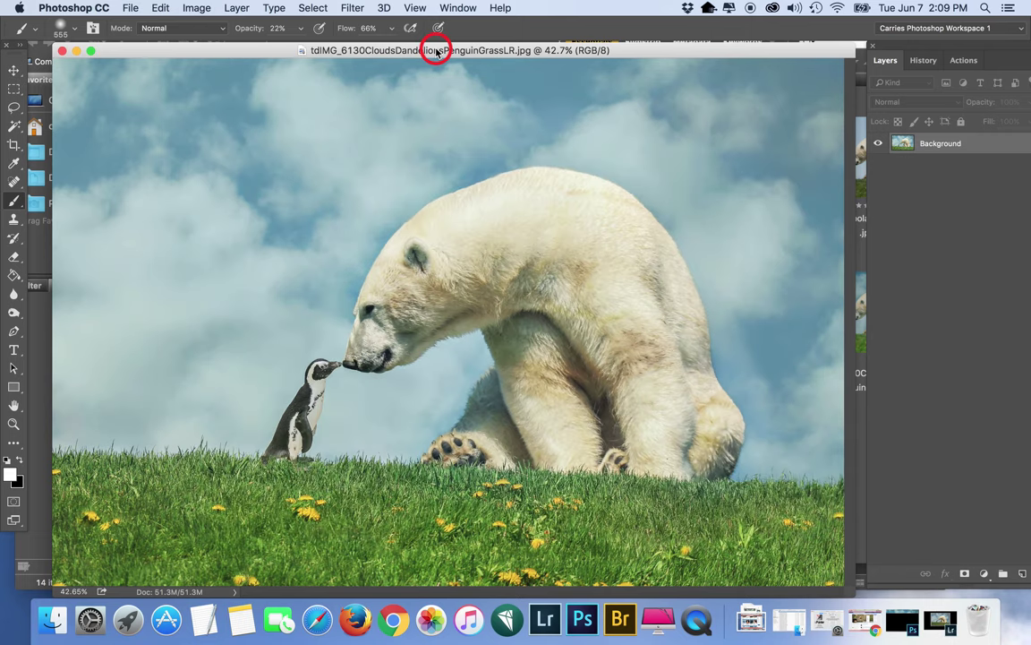
Paste the blend onto the original as Layer 1 at 50% opacity, comparing visibility
{"action": "key", "text": "super+v"}
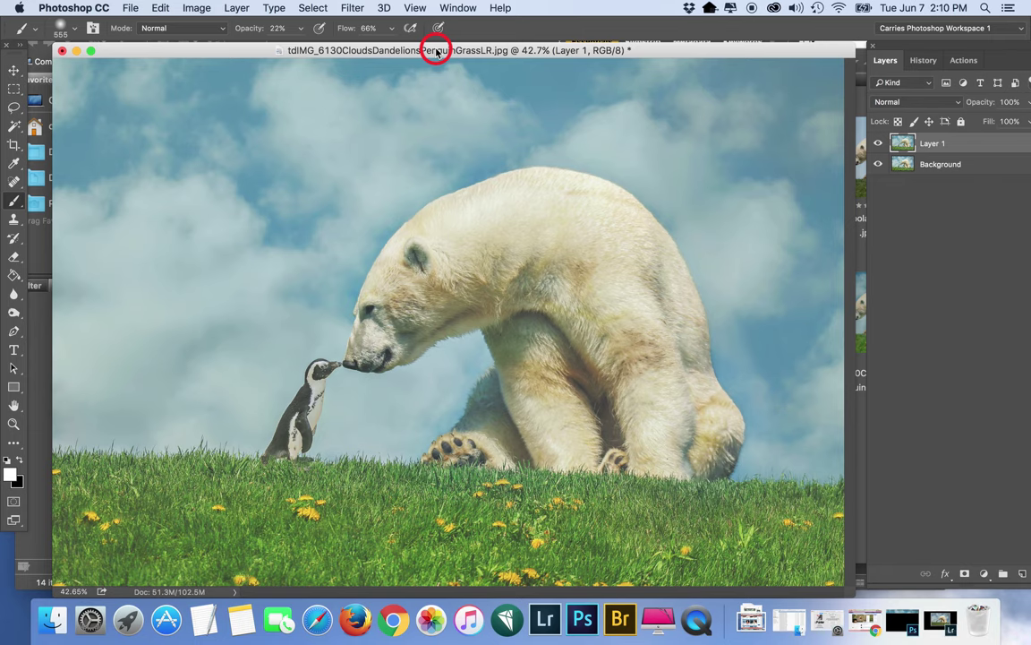
{"action": "key", "text": "super+minus"}
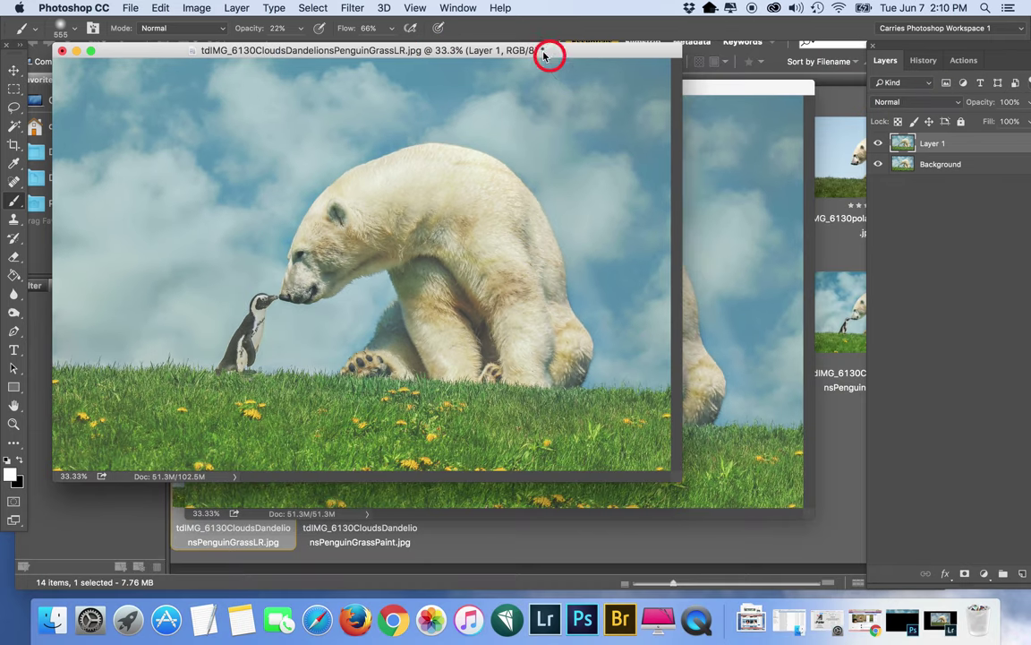
{"action": "left_click_drag", "start_coordinate": [520, 51], "coordinate": [517, 55]}
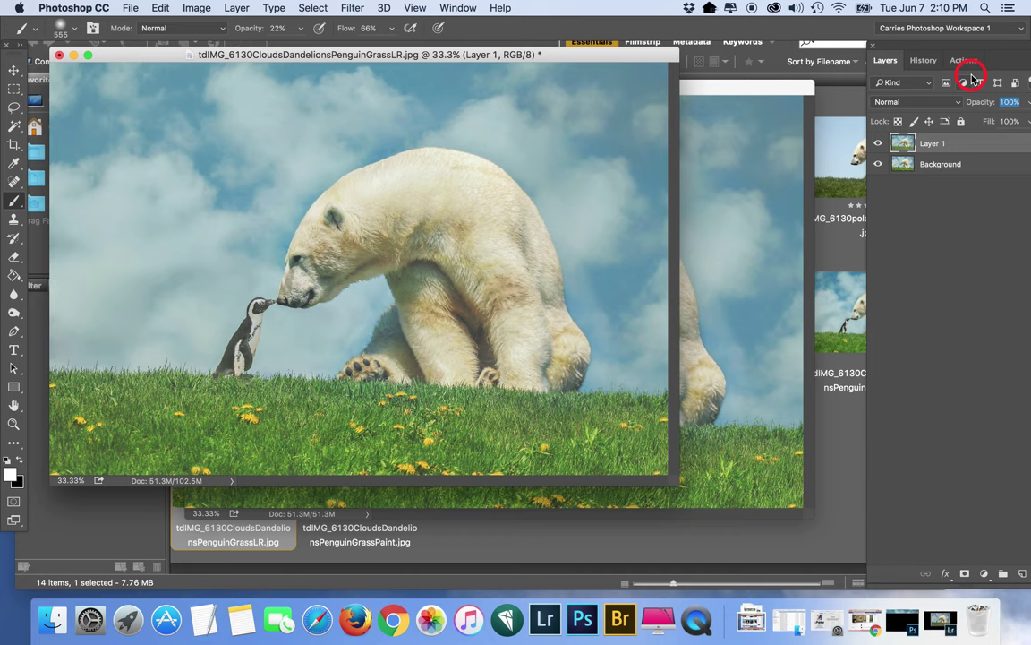
{"action": "type", "text": "50"}
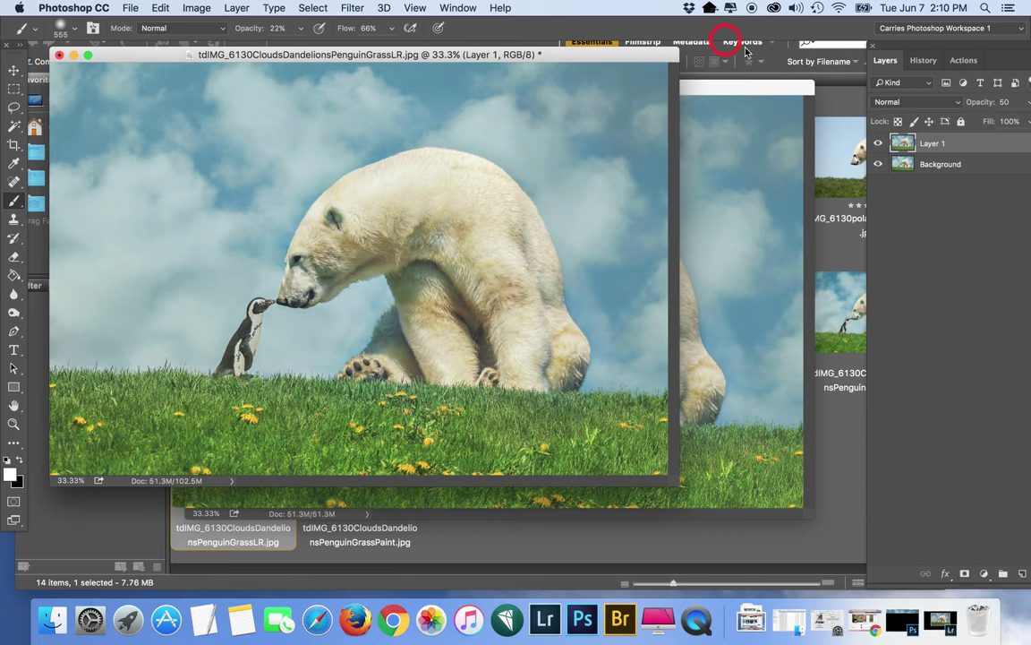
{"action": "left_click", "coordinate": [880, 143]}
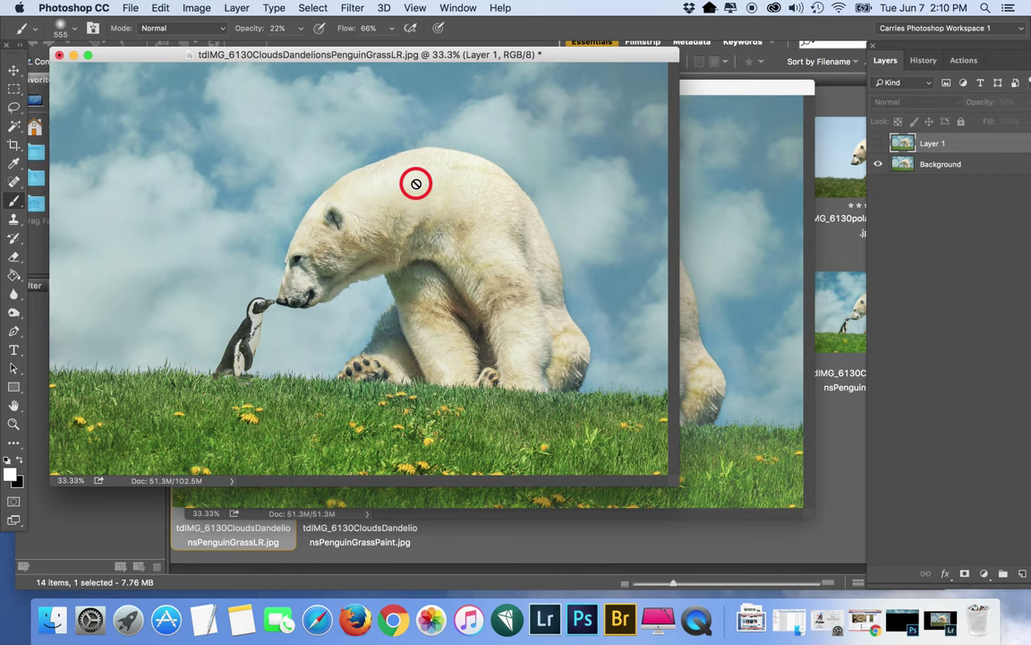
{"action": "left_click", "coordinate": [878, 143]}
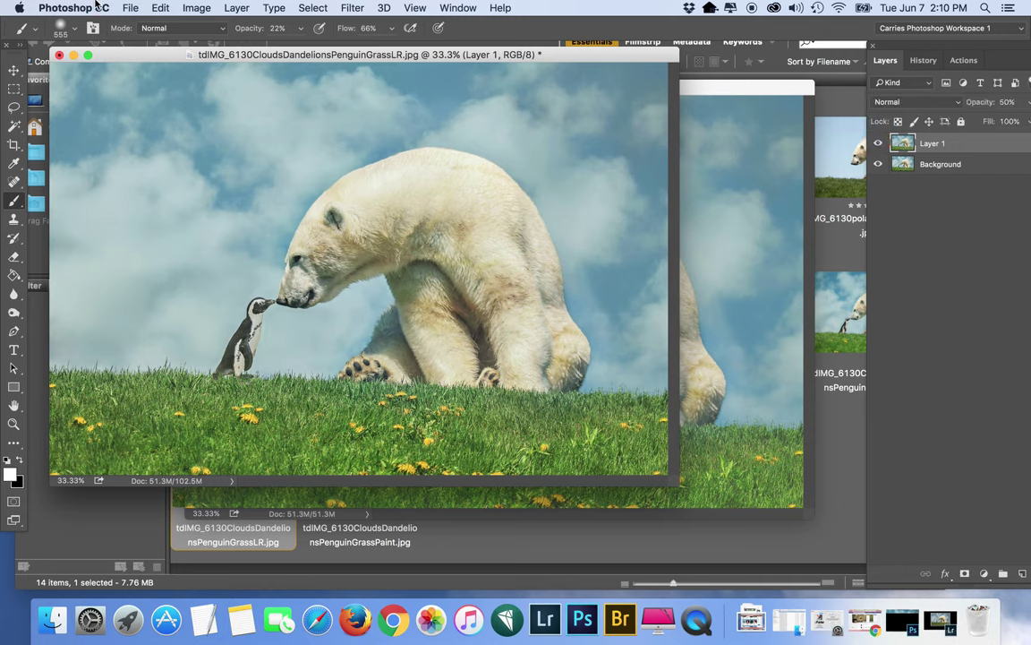
Flatten the image into Background and close the copy 2 document
{"action": "left_click", "coordinate": [237, 7]}
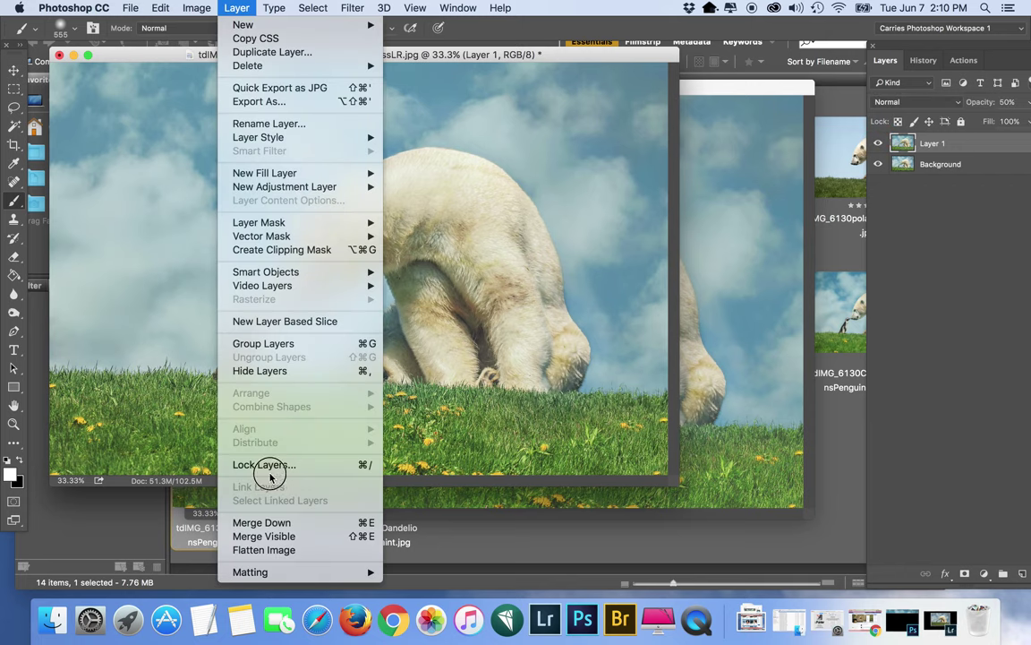
{"action": "left_click", "coordinate": [265, 548]}
{"action": "left_click", "coordinate": [1017, 263]}
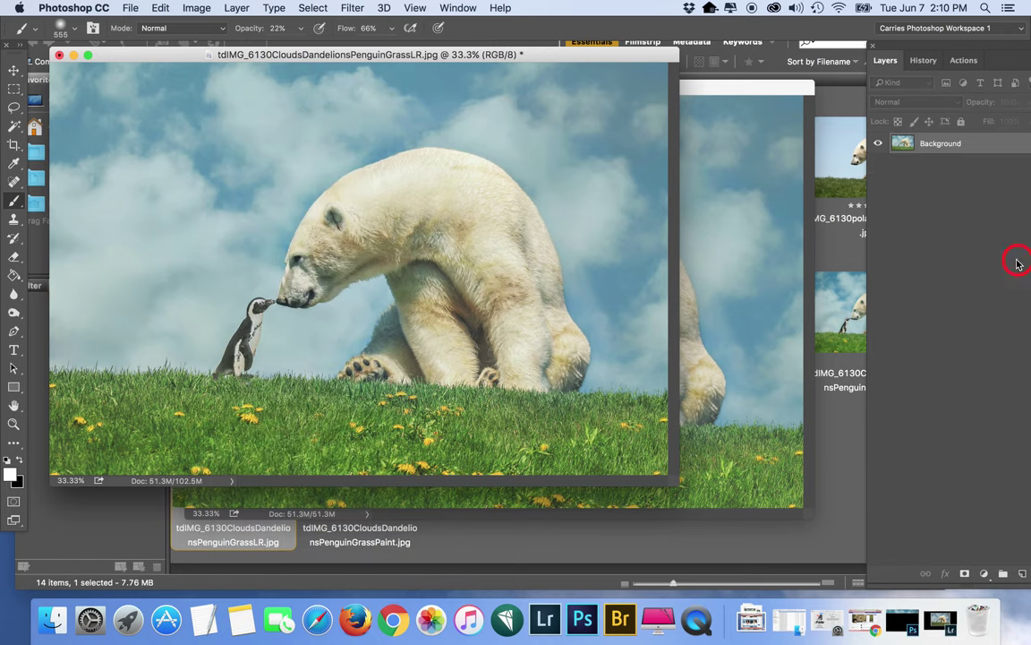
{"action": "left_click", "coordinate": [722, 132]}
{"action": "left_click", "coordinate": [194, 87]}
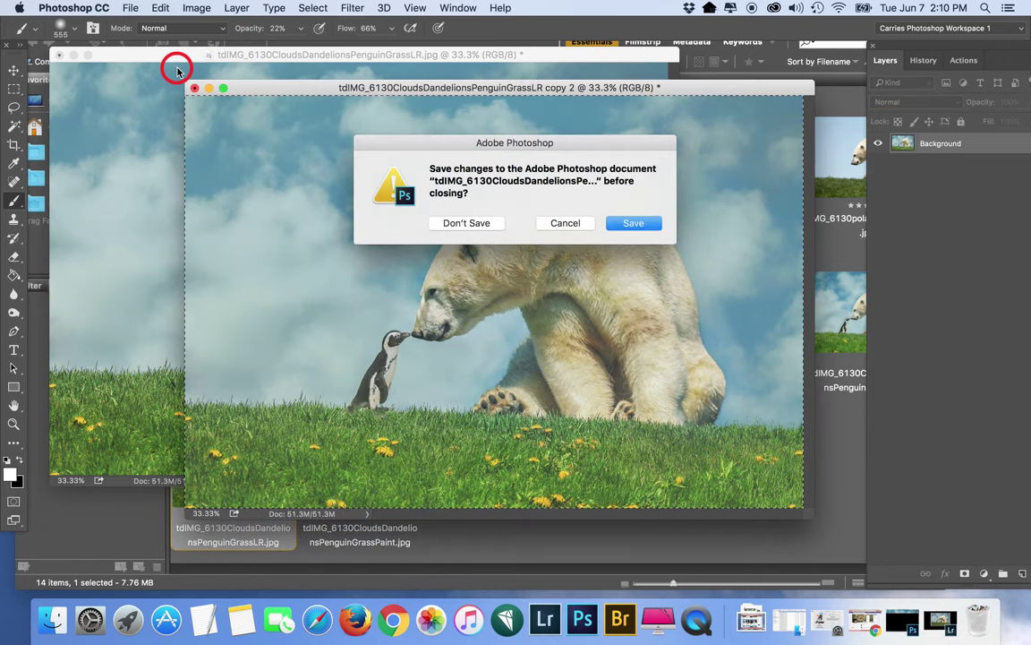
Discard copy 2 and save the composite as JPEG, replacing the existing file
{"action": "left_click", "coordinate": [442, 216]}
{"action": "left_click_drag", "start_coordinate": [388, 57], "coordinate": [446, 119]}
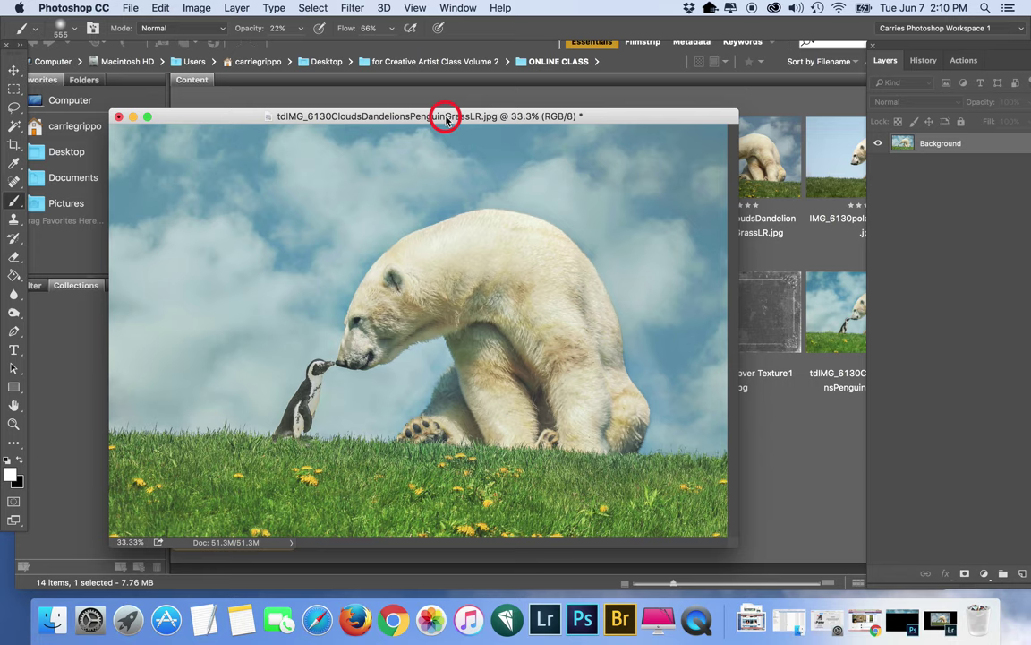
{"action": "key", "text": "super+shift+s"}
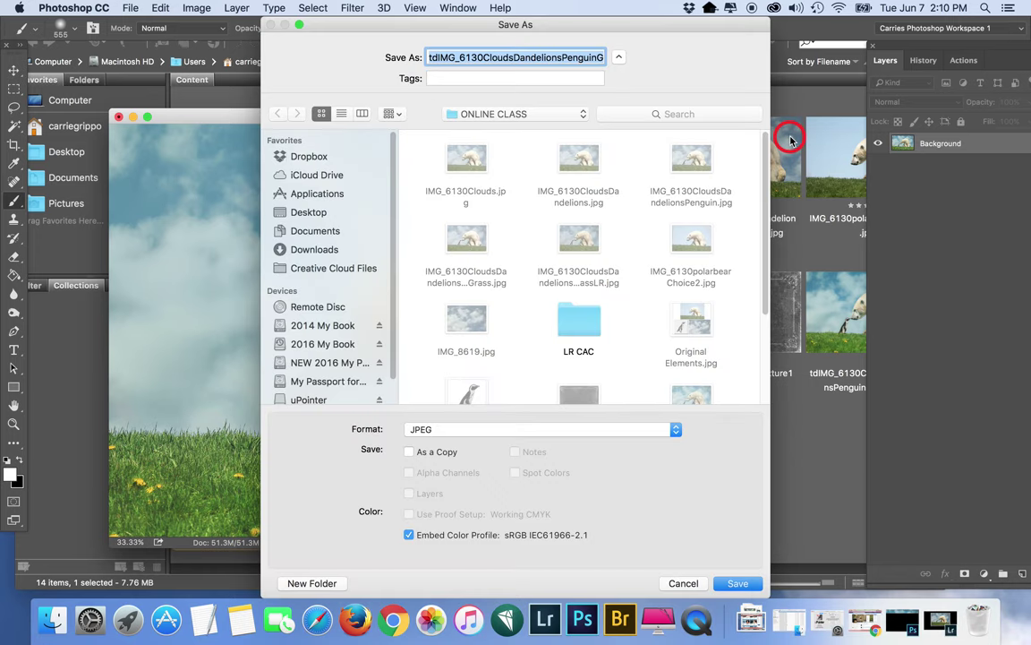
{"action": "left_click", "coordinate": [733, 581]}
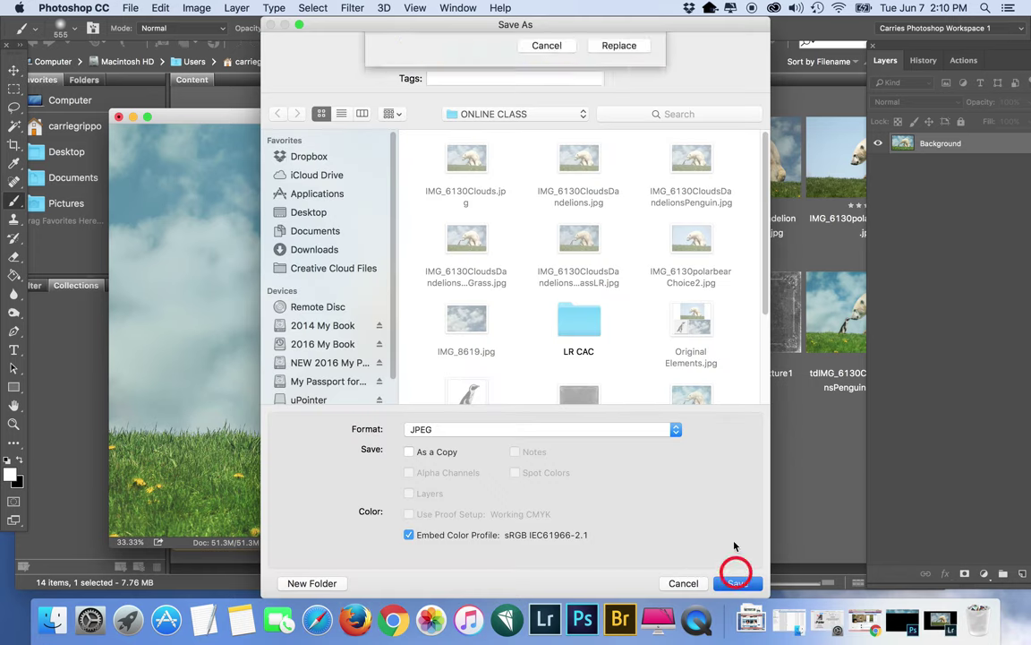
{"action": "left_click", "coordinate": [626, 134]}
{"action": "left_click", "coordinate": [604, 198]}
Resave again over tdIMG_6130CloudsDandelionsPenguinGrassLR.jpg, accepting the JPEG quality
{"action": "left_click_drag", "start_coordinate": [503, 122], "coordinate": [440, 58]}
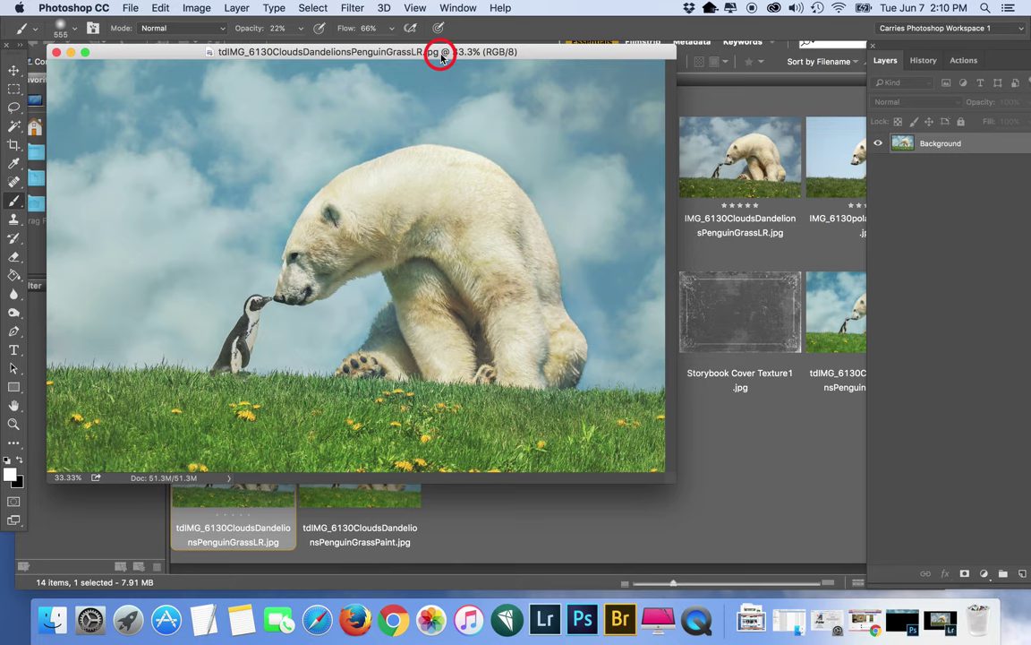
{"action": "key", "text": "super+shift+s"}
{"action": "key", "text": "Return"}
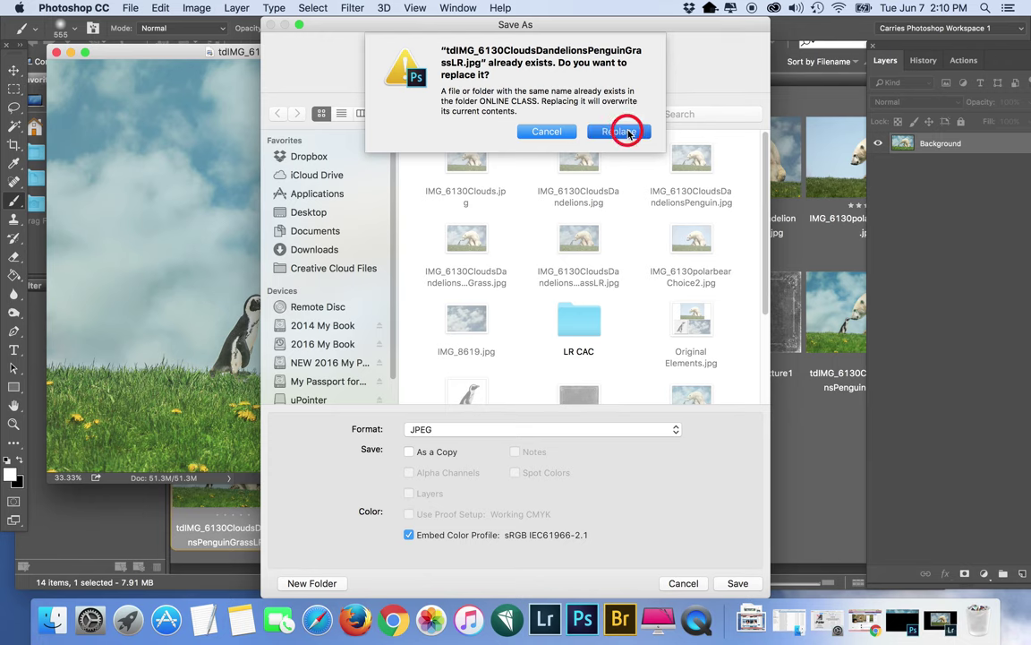
{"action": "left_click", "coordinate": [627, 131]}
{"action": "left_click", "coordinate": [602, 200]}
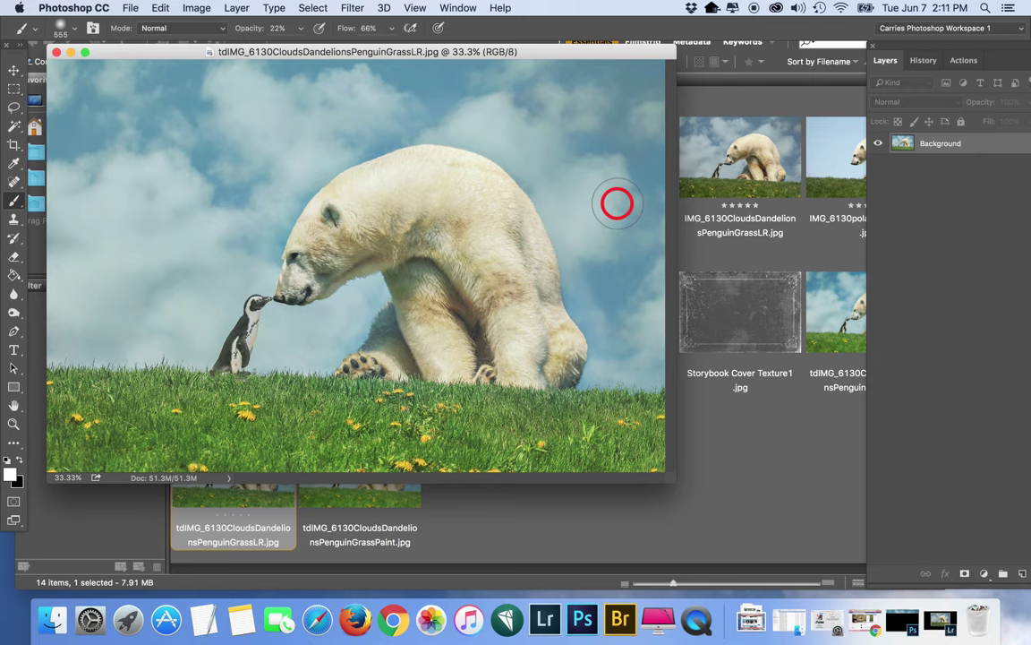
Duplicate the composite twice via Image > Duplicate
{"action": "left_click", "coordinate": [188, 8]}
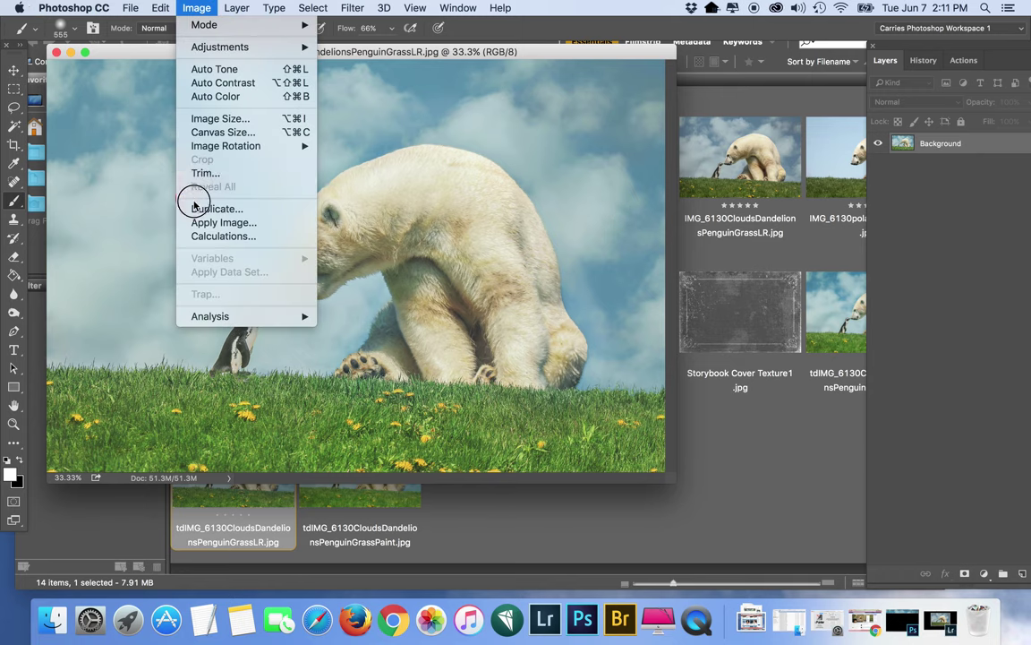
{"action": "left_click", "coordinate": [225, 209]}
{"action": "key", "text": "Return"}
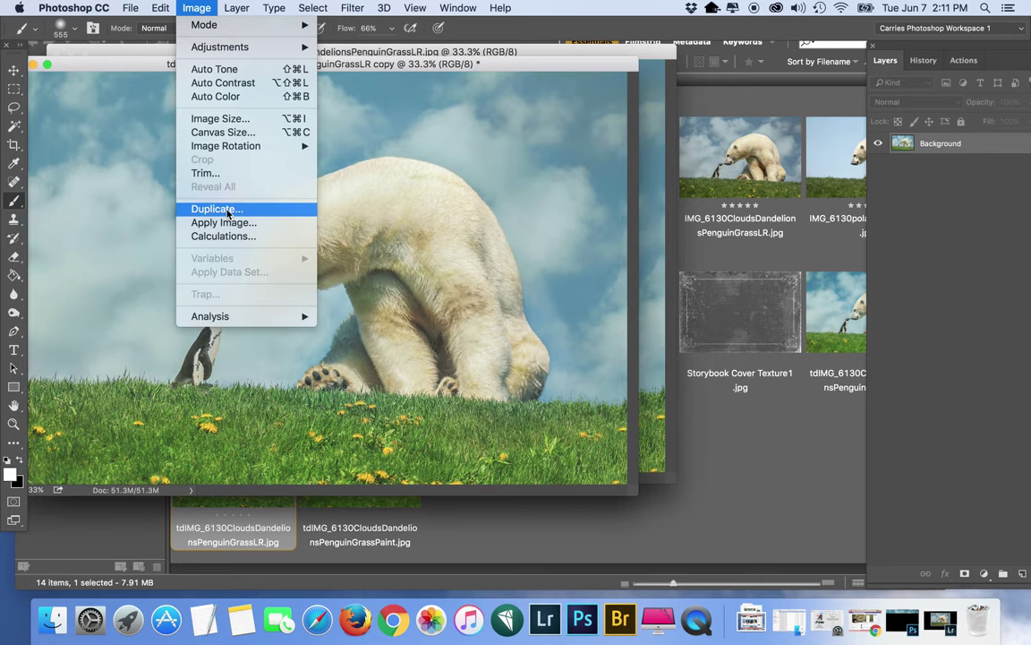
{"action": "left_click", "coordinate": [226, 208]}
{"action": "key", "text": "Return"}
Apply the Buttery Blur action to copy 2, continuing past its message
{"action": "left_click", "coordinate": [964, 60]}
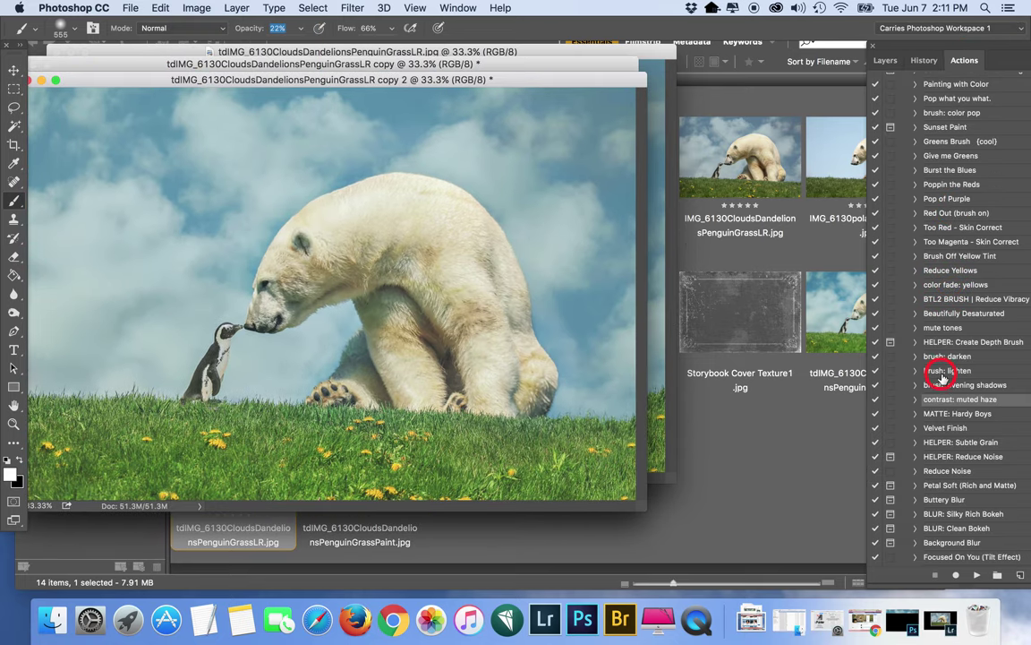
{"action": "scroll", "coordinate": [954, 448], "scroll_direction": "down", "scroll_amount": 3}
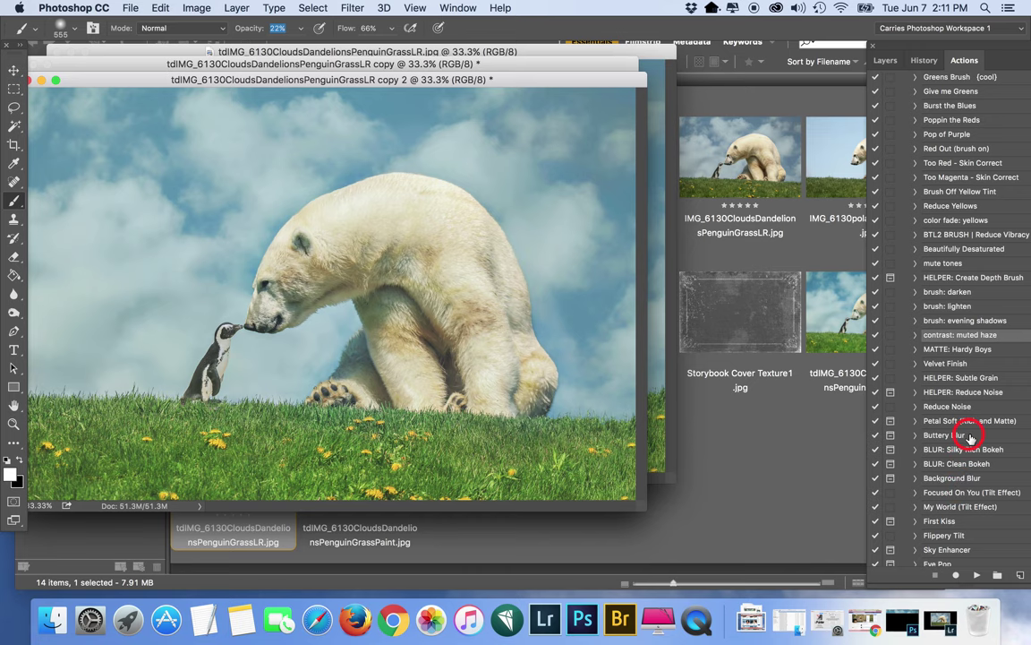
{"action": "left_click", "coordinate": [970, 436]}
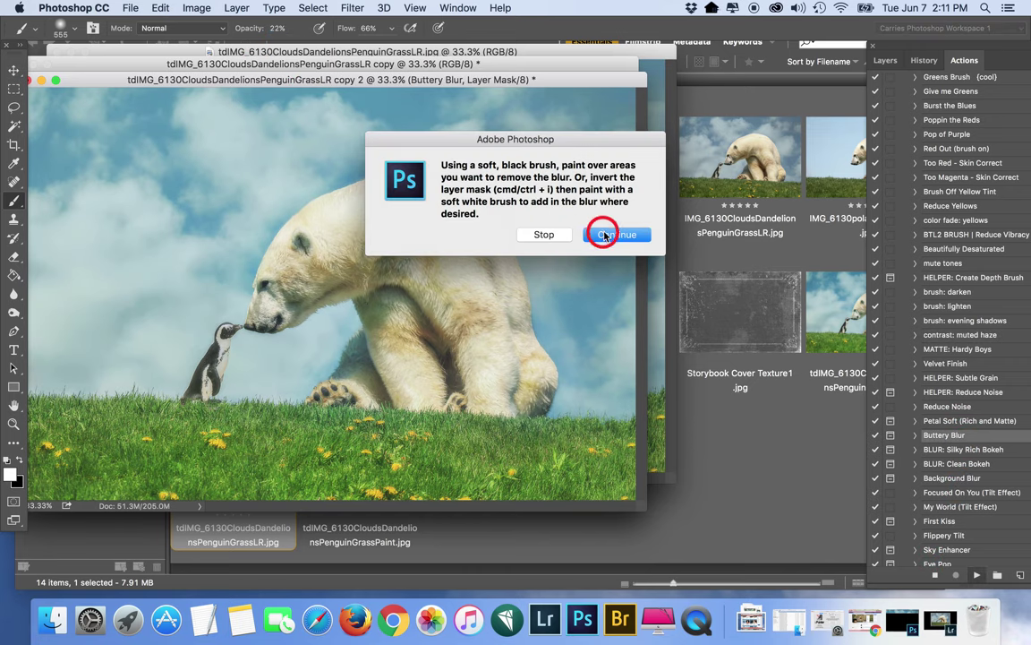
{"action": "left_click", "coordinate": [605, 232]}
{"action": "left_click_drag", "start_coordinate": [415, 81], "coordinate": [672, 68]}
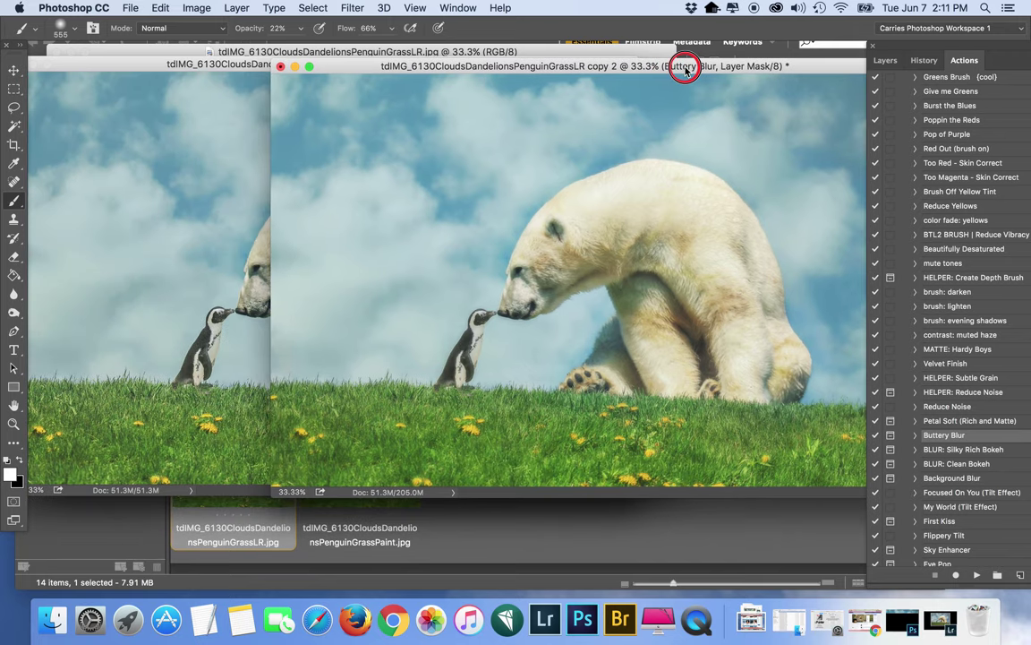
Apply Petal Soft (Rich and Matte) to the copy document, continuing past both messages
{"action": "left_click", "coordinate": [162, 85]}
{"action": "left_click", "coordinate": [973, 420]}
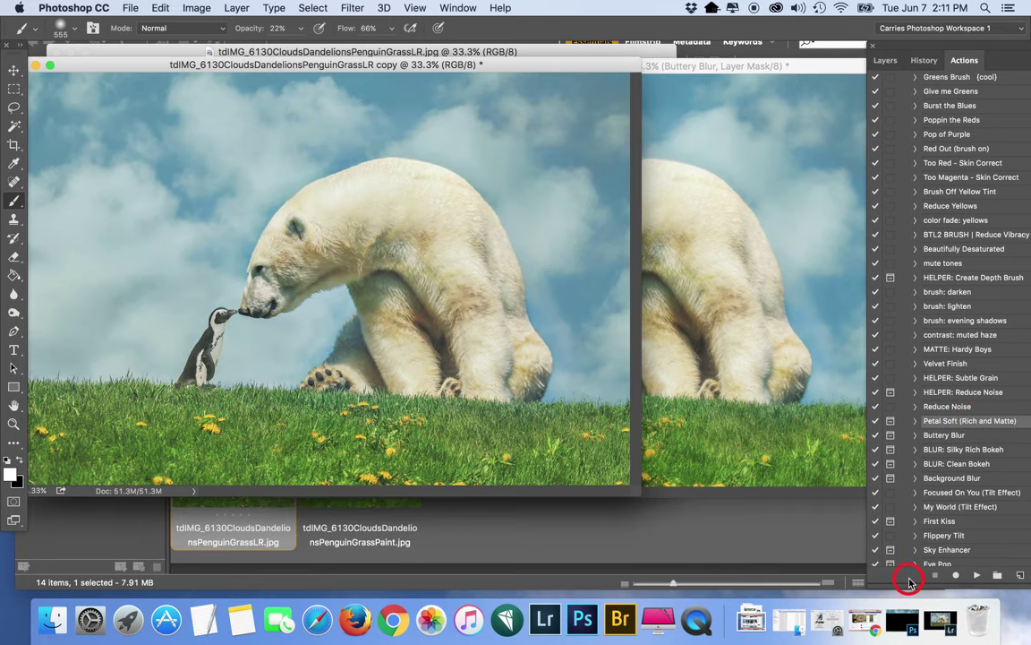
{"action": "left_click", "coordinate": [972, 577]}
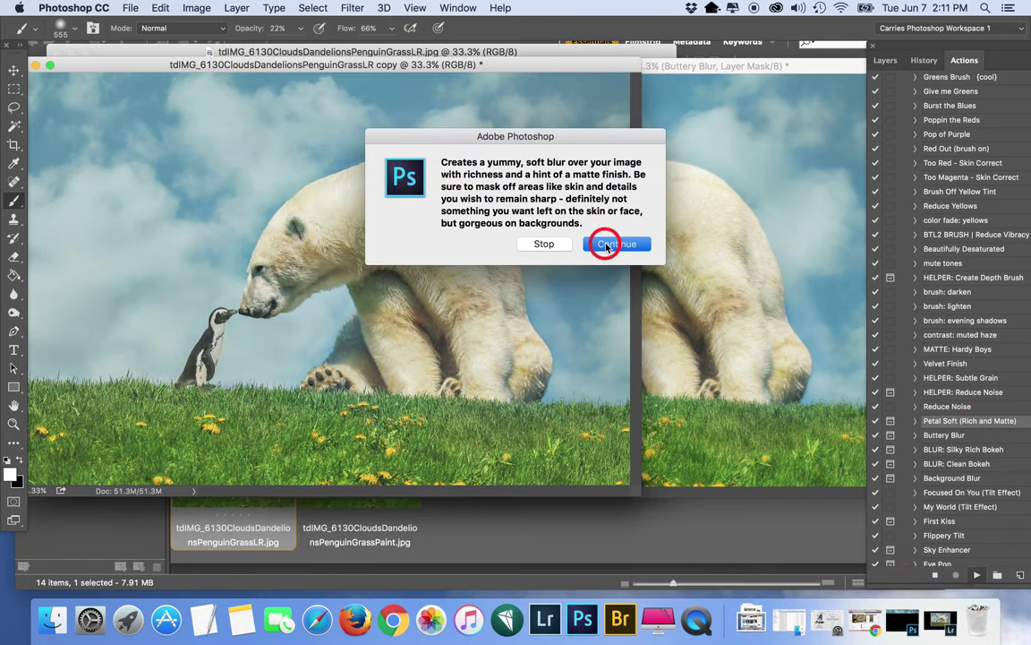
{"action": "left_click", "coordinate": [605, 243]}
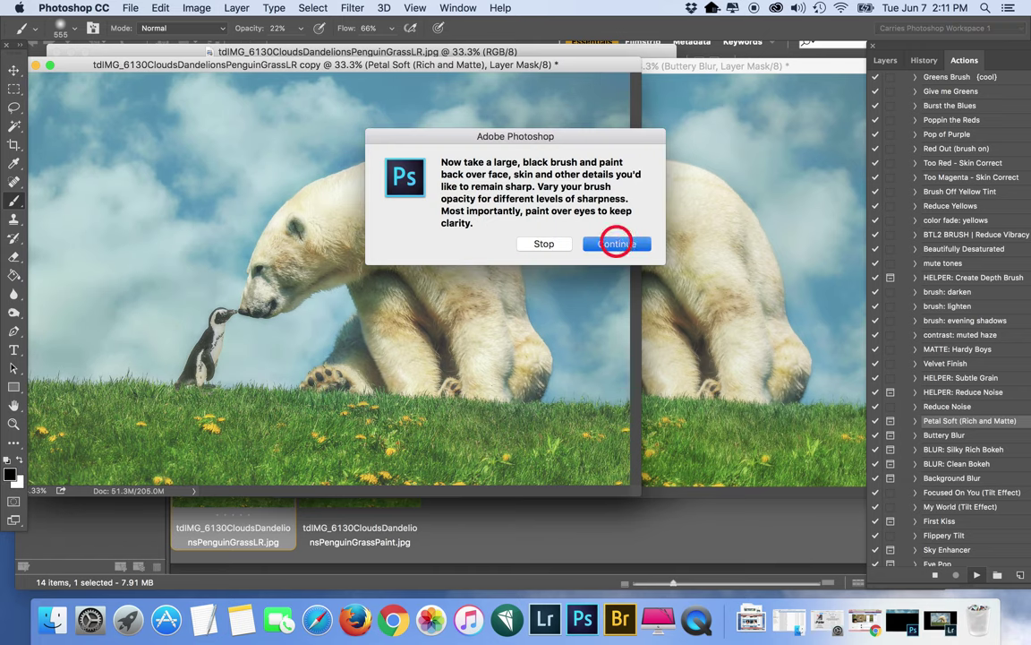
{"action": "left_click", "coordinate": [615, 244]}
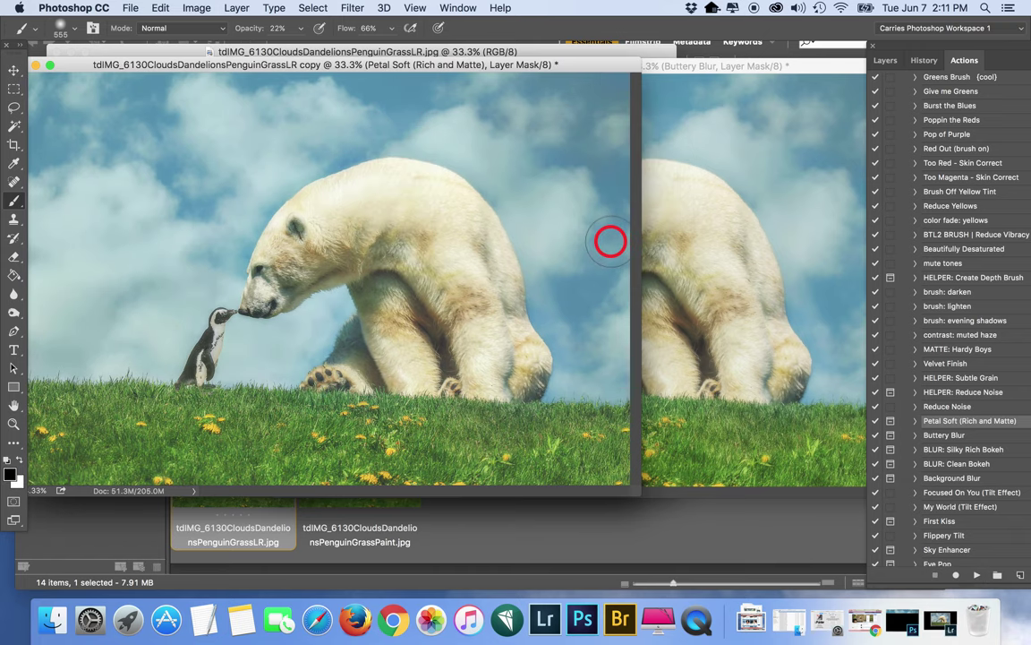
Select the Lasso tool and flatten the Buttery Blur copy 2
{"action": "left_click", "coordinate": [12, 109]}
{"action": "left_click_drag", "start_coordinate": [535, 70], "coordinate": [561, 68]}
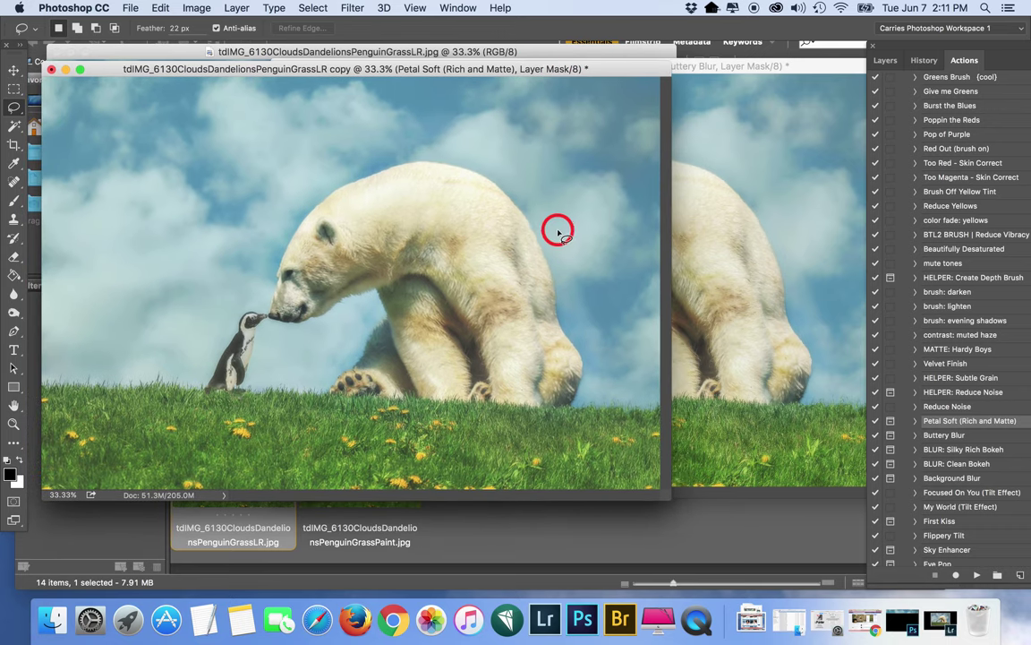
{"action": "left_click_drag", "start_coordinate": [666, 65], "coordinate": [627, 67]}
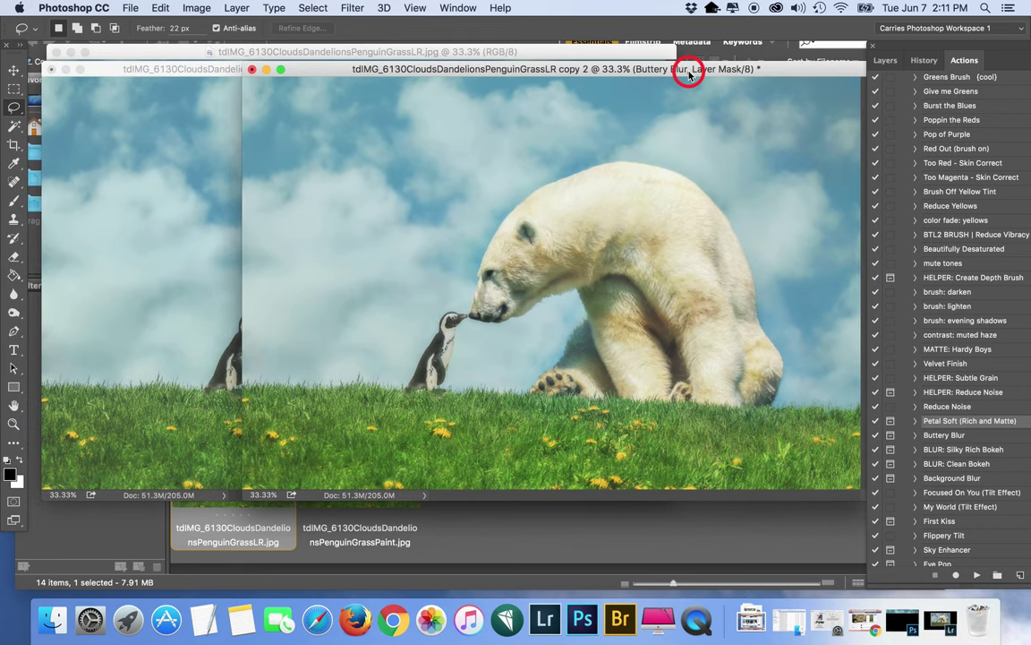
{"action": "left_click", "coordinate": [237, 8]}
{"action": "left_click", "coordinate": [253, 549]}
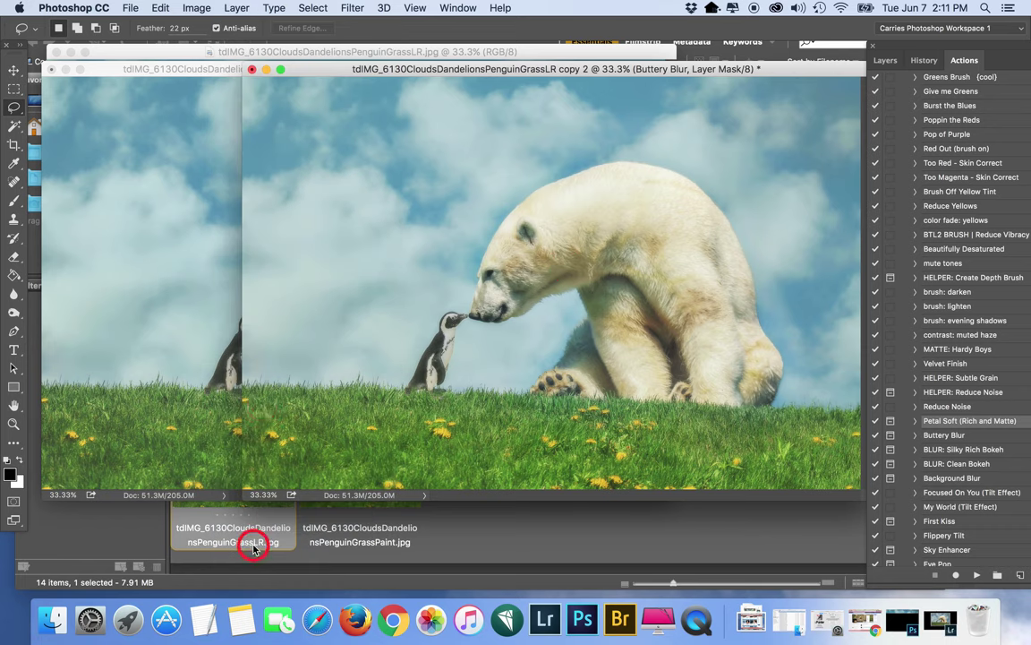
Merge visible layers in the Petal Soft copy and close copy 2 without saving
{"action": "left_click", "coordinate": [196, 72]}
{"action": "left_click", "coordinate": [231, 8]}
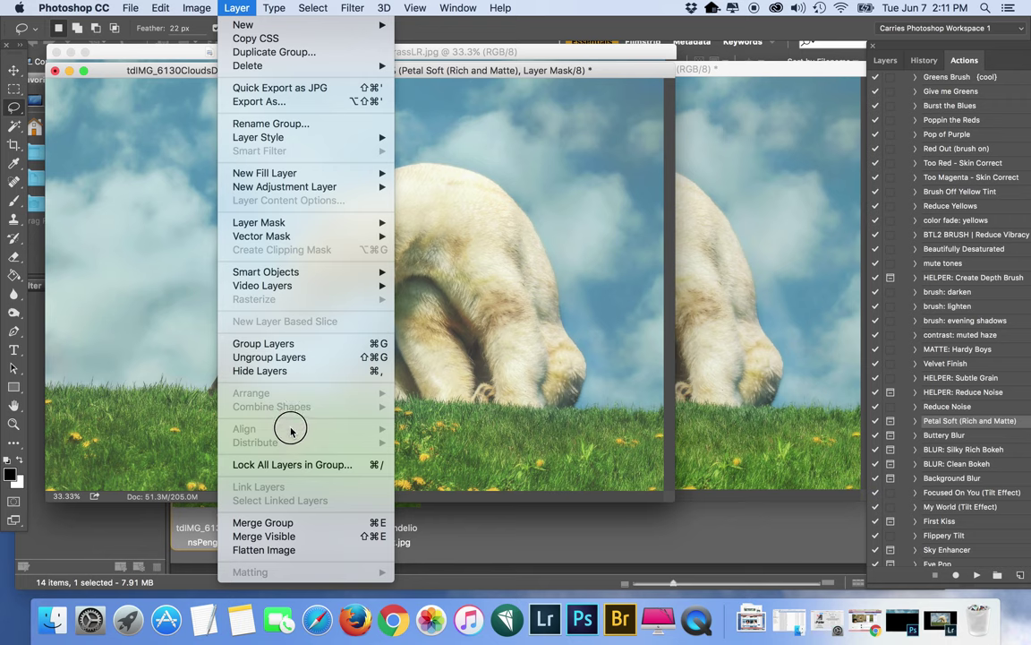
{"action": "left_click", "coordinate": [281, 539]}
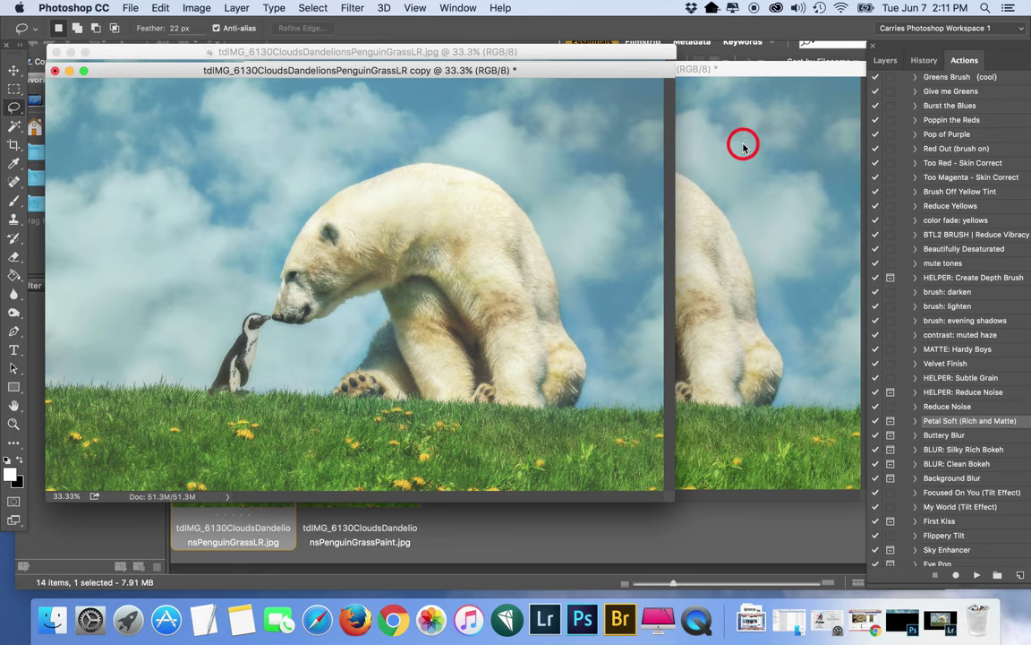
{"action": "left_click", "coordinate": [743, 68]}
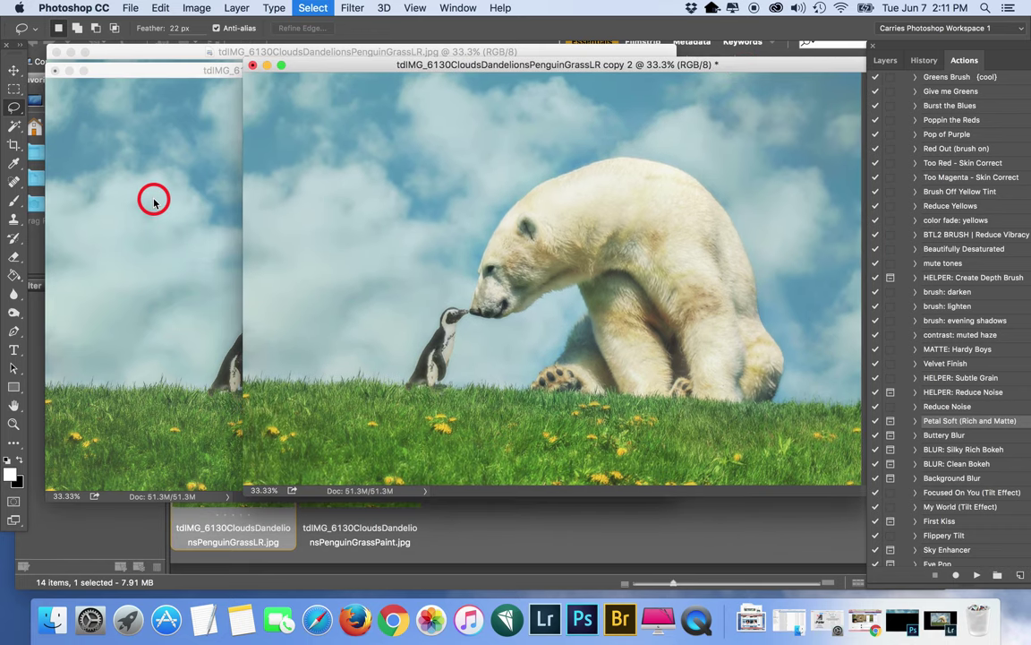
{"action": "left_click", "coordinate": [206, 161]}
{"action": "left_click", "coordinate": [769, 132]}
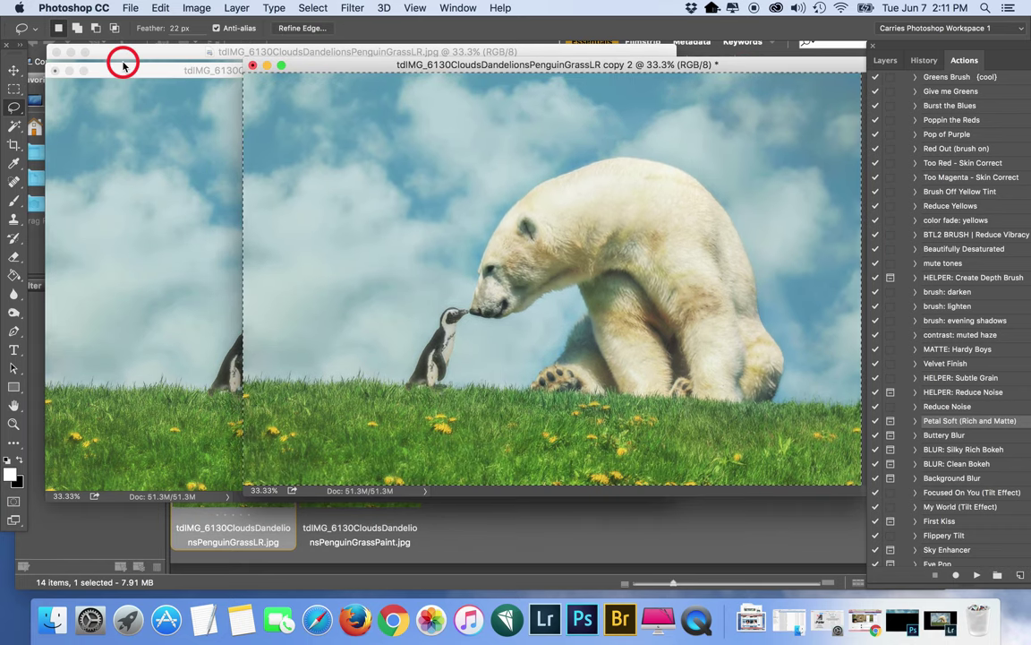
{"action": "left_click", "coordinate": [253, 65]}
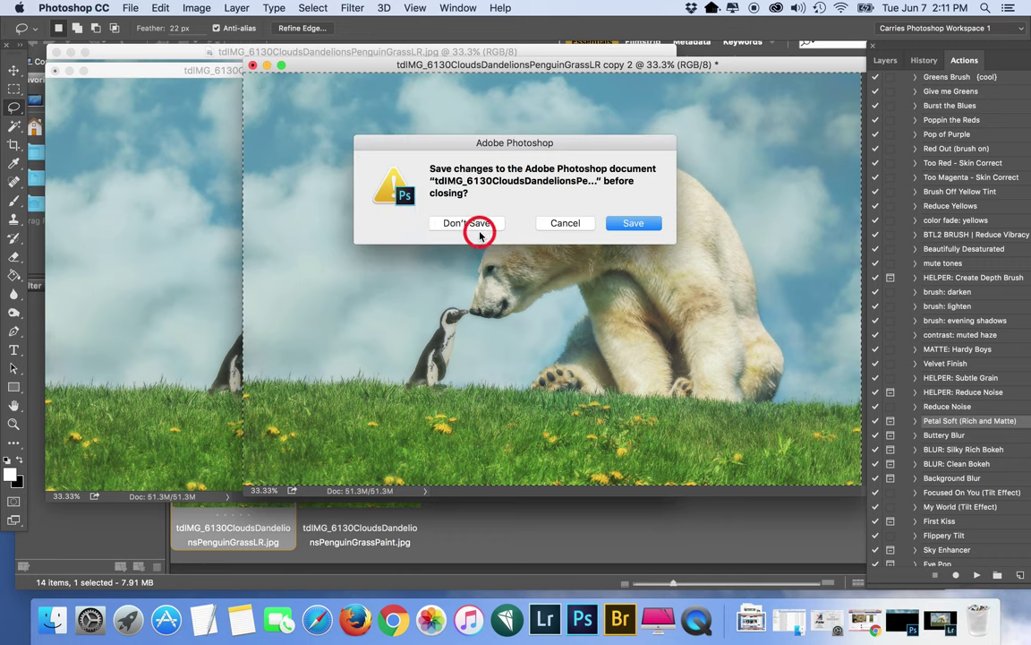
{"action": "left_click", "coordinate": [475, 226]}
{"action": "left_click", "coordinate": [885, 60]}
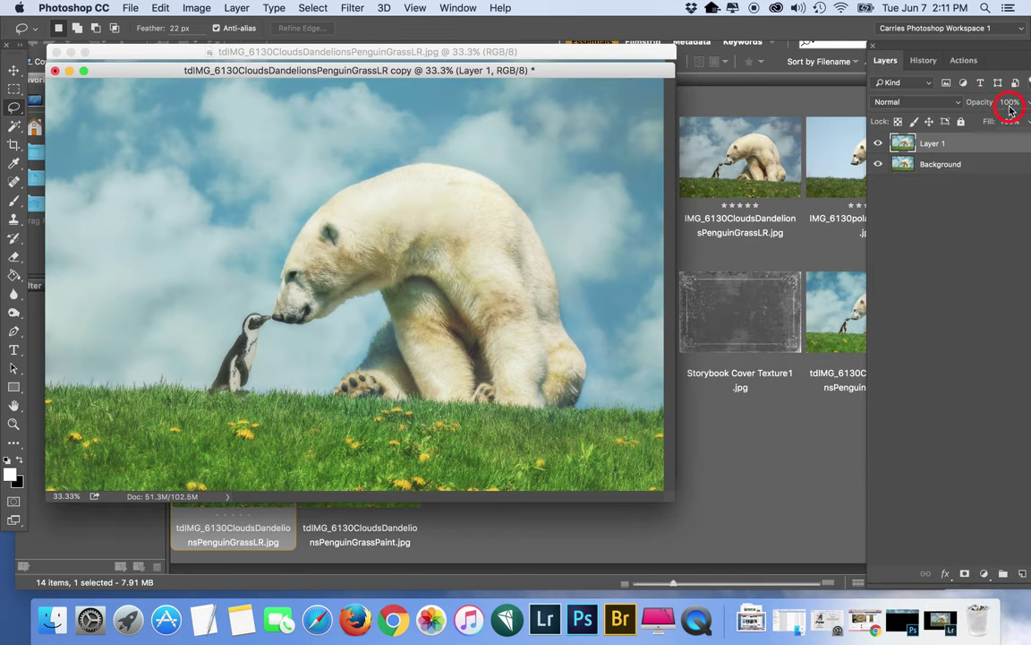
Flatten the copy document and select the whole image
{"action": "key", "text": "Return"}
{"action": "left_click_drag", "start_coordinate": [605, 69], "coordinate": [694, 73]}
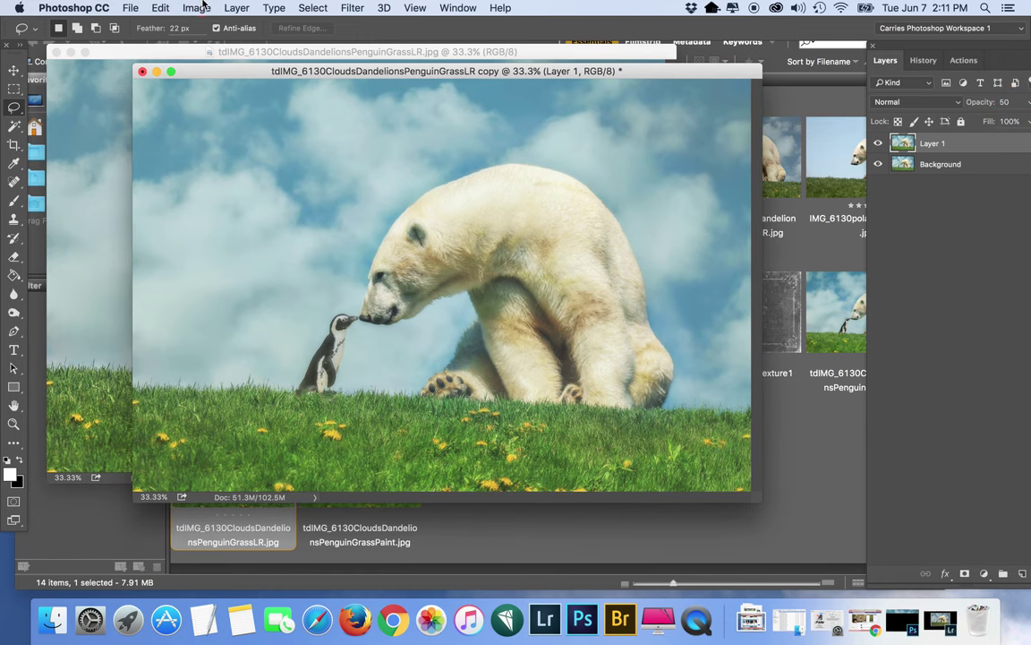
{"action": "left_click", "coordinate": [235, 7]}
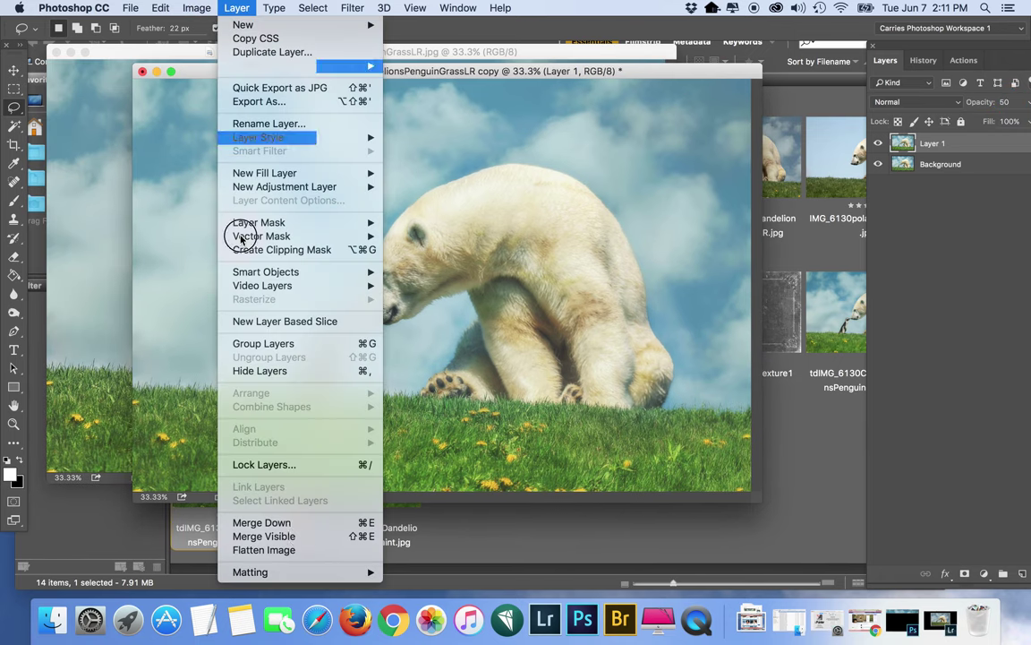
{"action": "left_click", "coordinate": [304, 550]}
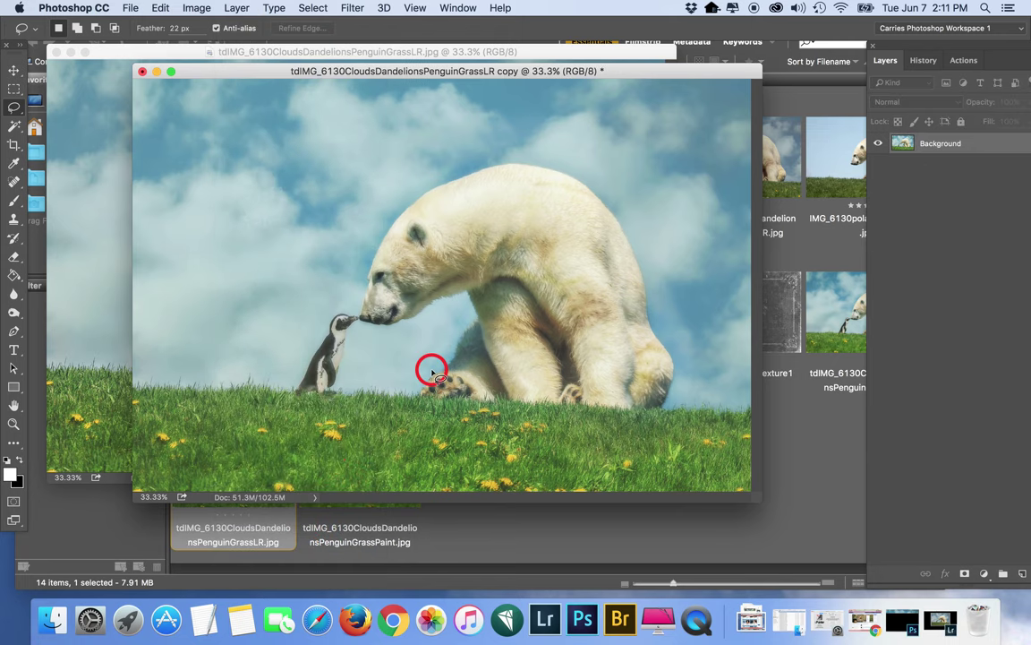
{"action": "key", "text": "super+a"}
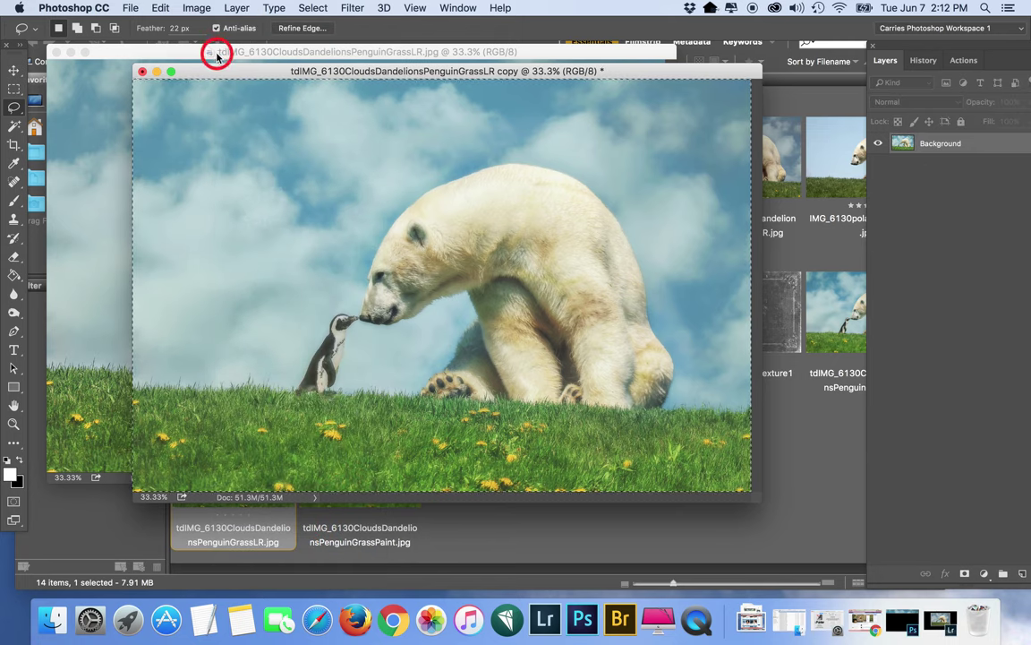
Paste the copy into the original as a new layer and close the copy unsaved
{"action": "left_click_drag", "start_coordinate": [223, 70], "coordinate": [491, 63]}
{"action": "left_click", "coordinate": [319, 54]}
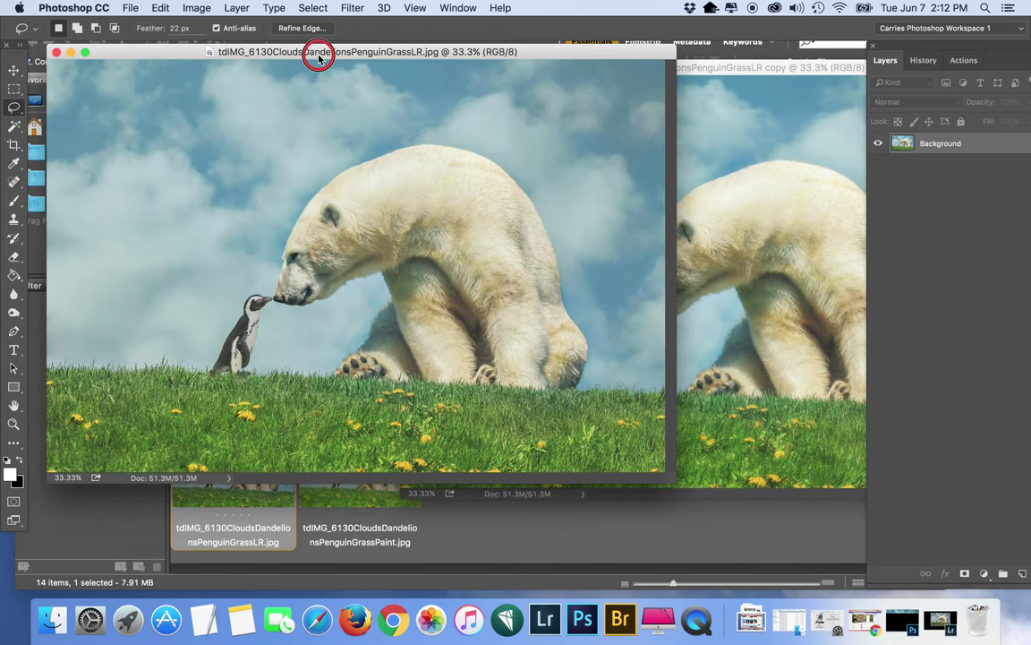
{"action": "key", "text": "super+j"}
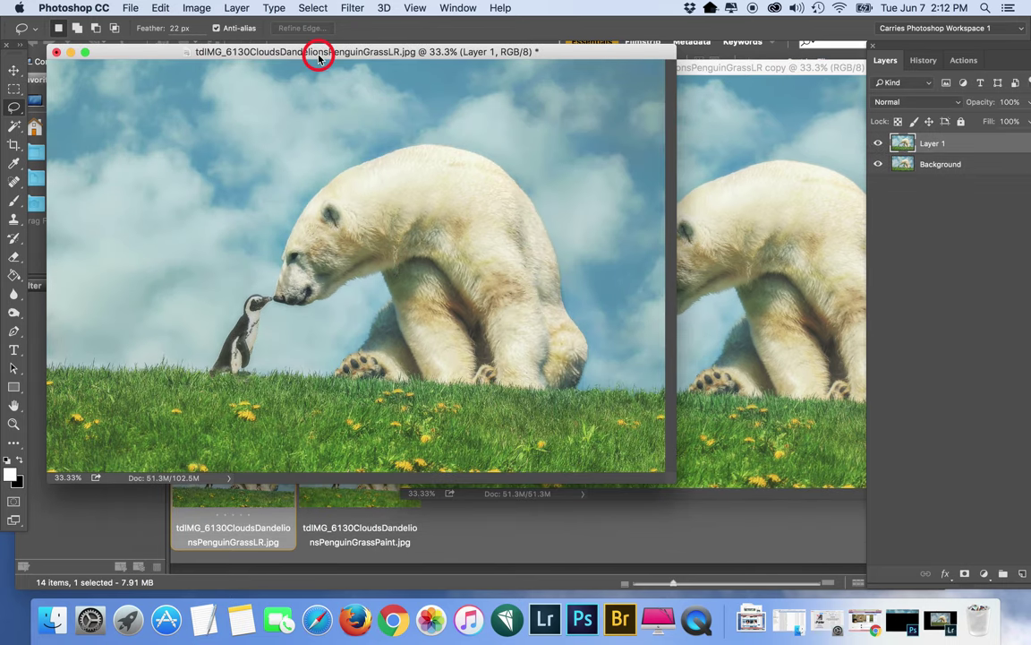
{"action": "left_click", "coordinate": [770, 68]}
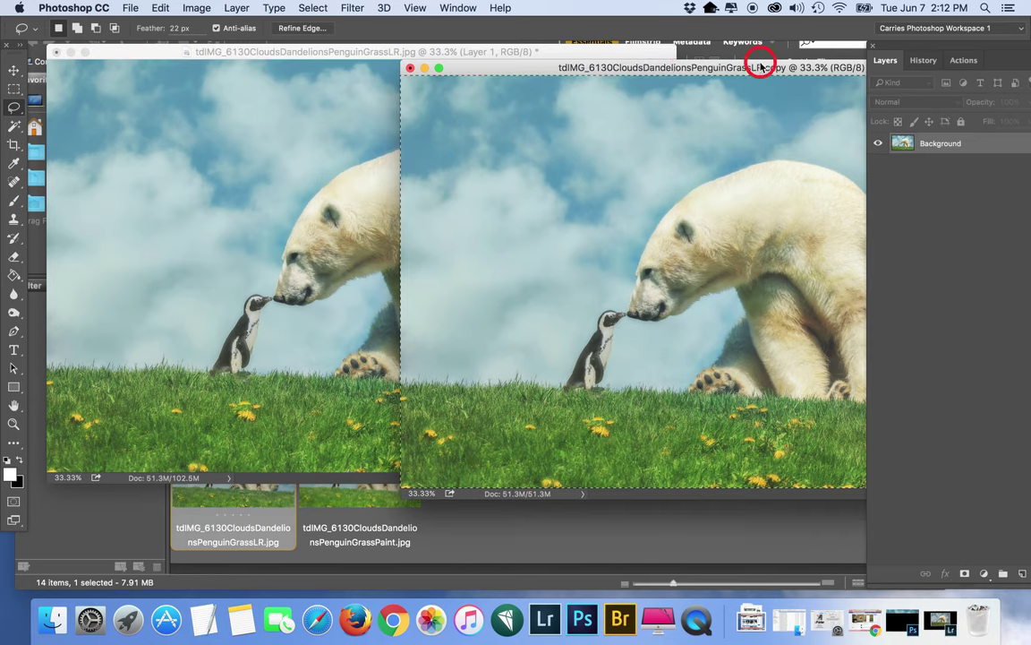
{"action": "left_click", "coordinate": [411, 68]}
{"action": "left_click", "coordinate": [475, 228]}
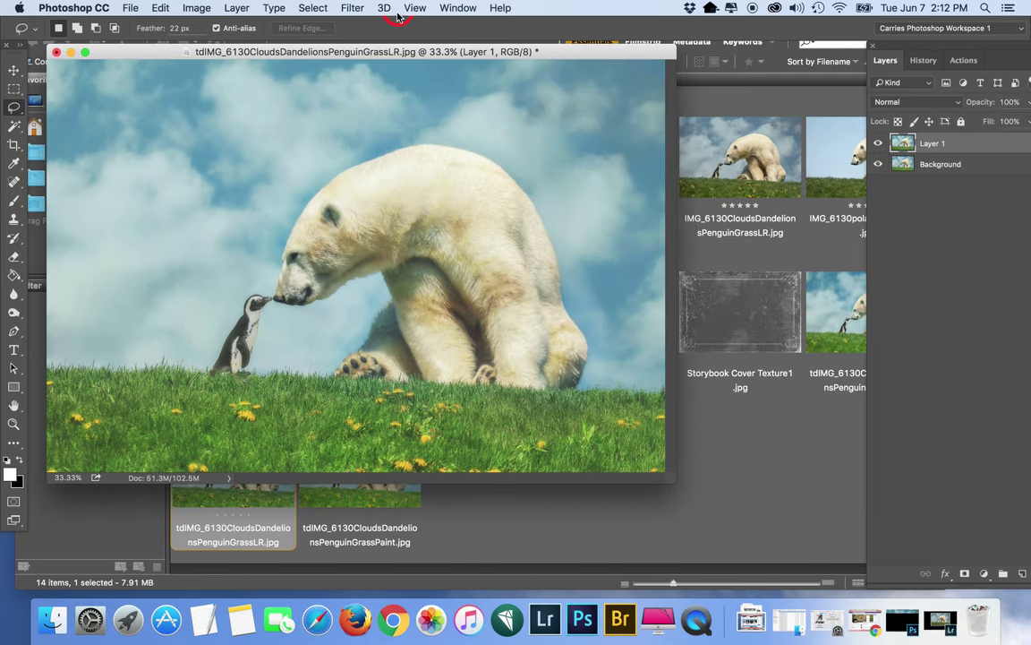
{"action": "left_click_drag", "start_coordinate": [405, 51], "coordinate": [514, 84]}
Set the pasted layer's opacity to 33%, toggling it to compare
{"action": "left_click", "coordinate": [1007, 101]}
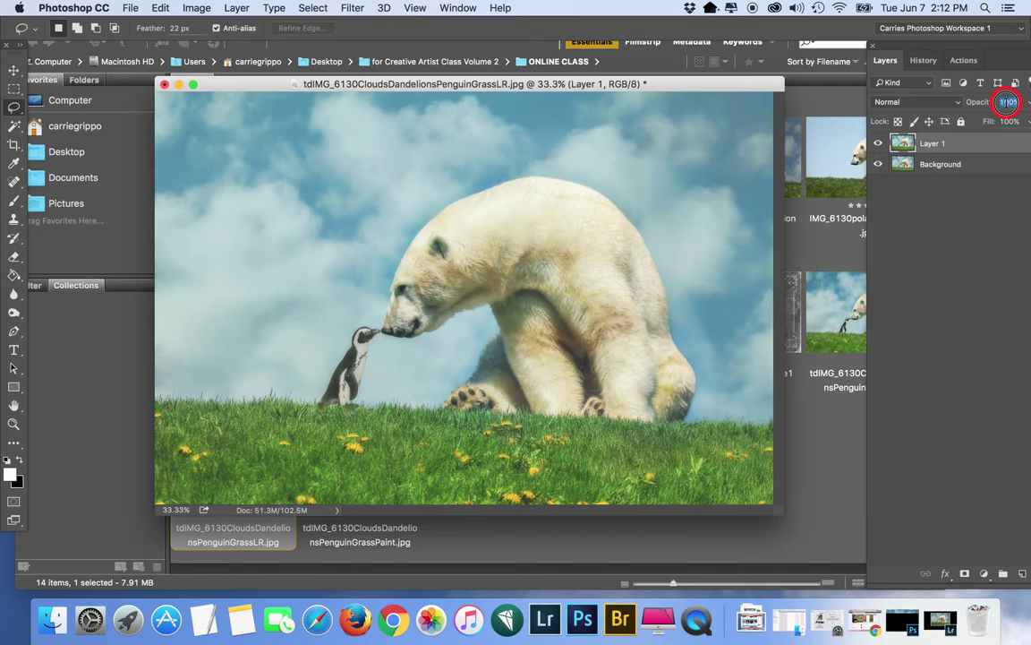
{"action": "type", "text": "33"}
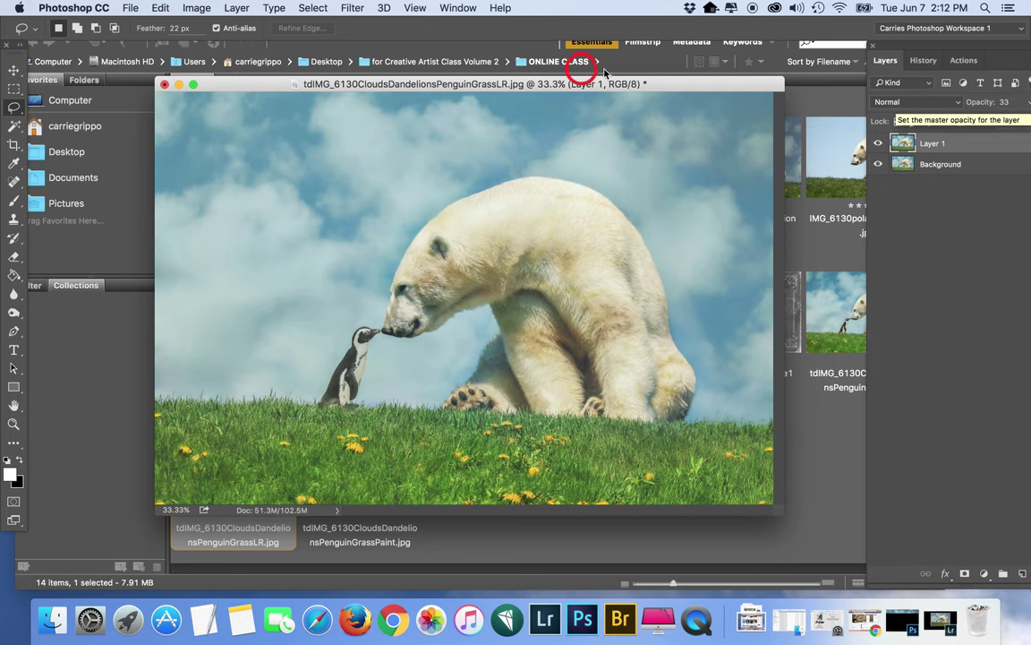
{"action": "left_click", "coordinate": [880, 143]}
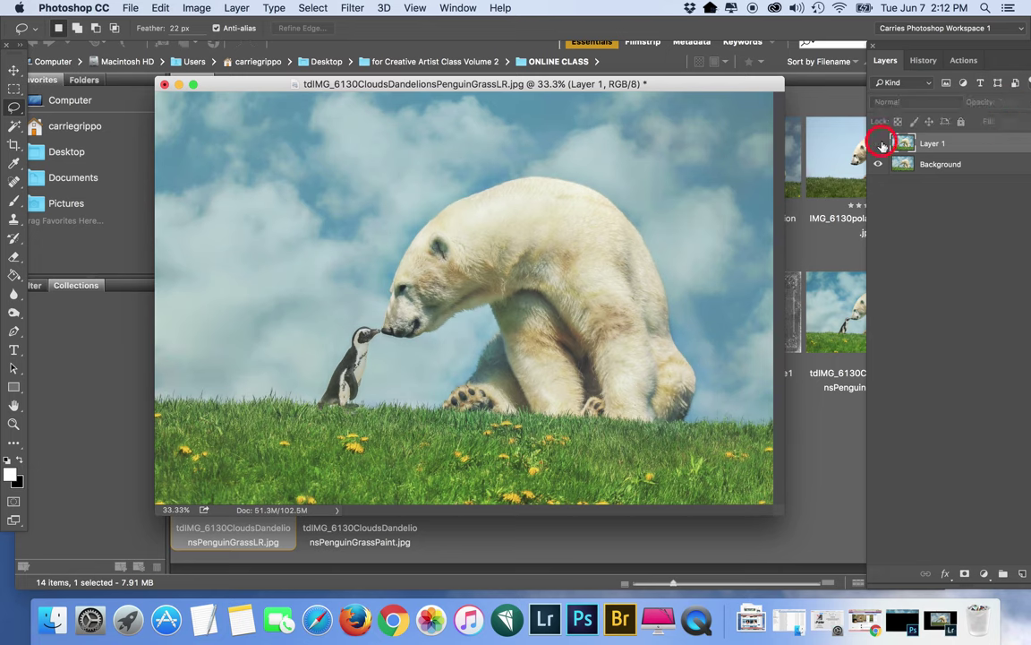
{"action": "left_click", "coordinate": [880, 144]}
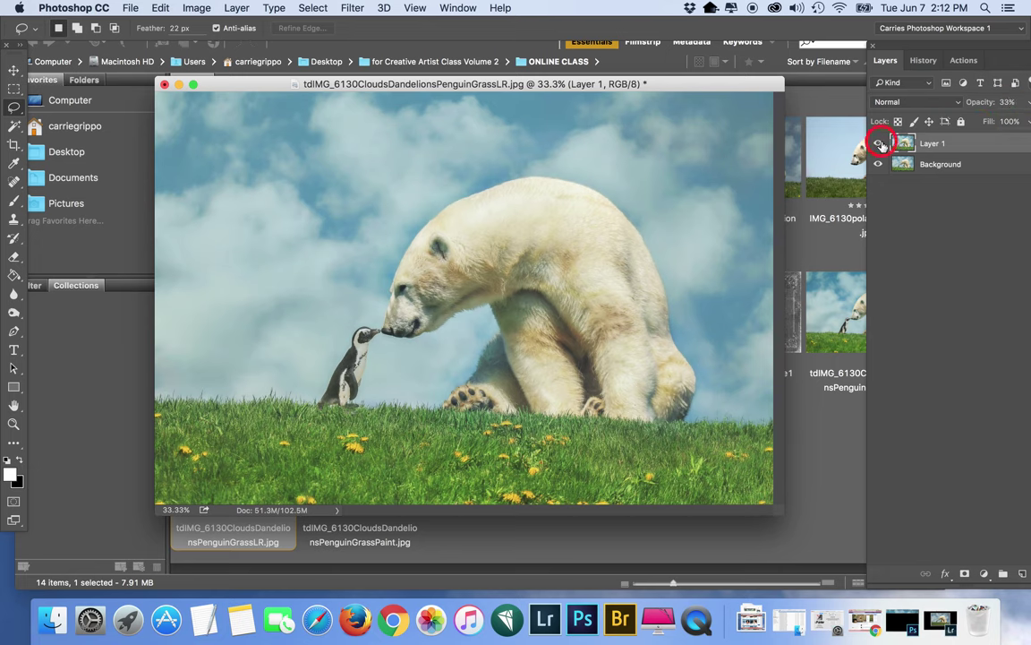
{"action": "left_click", "coordinate": [880, 144]}
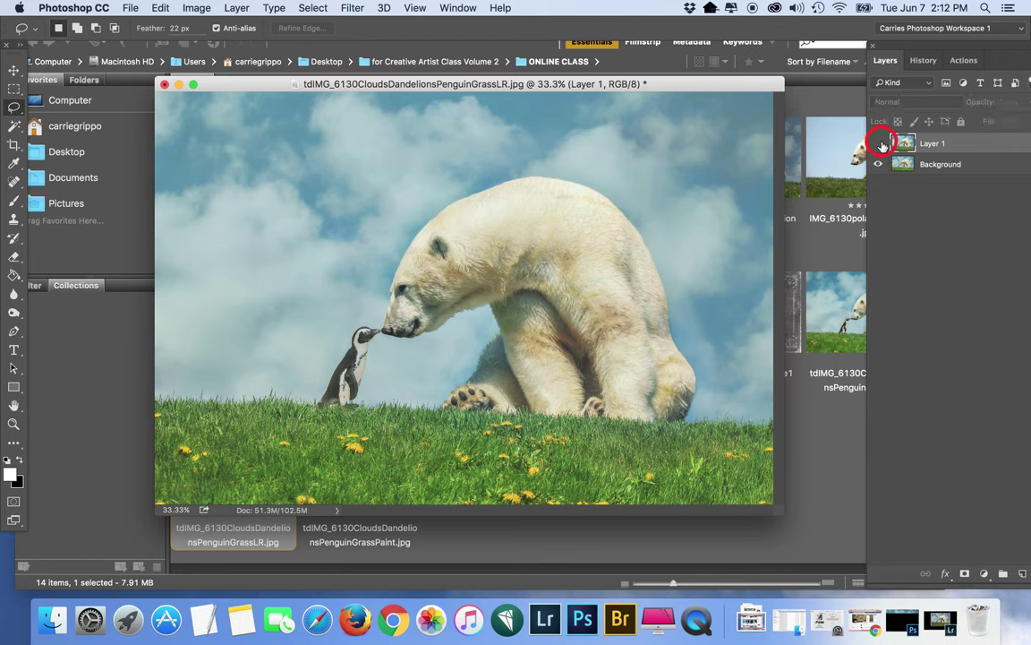
{"action": "left_click", "coordinate": [880, 145]}
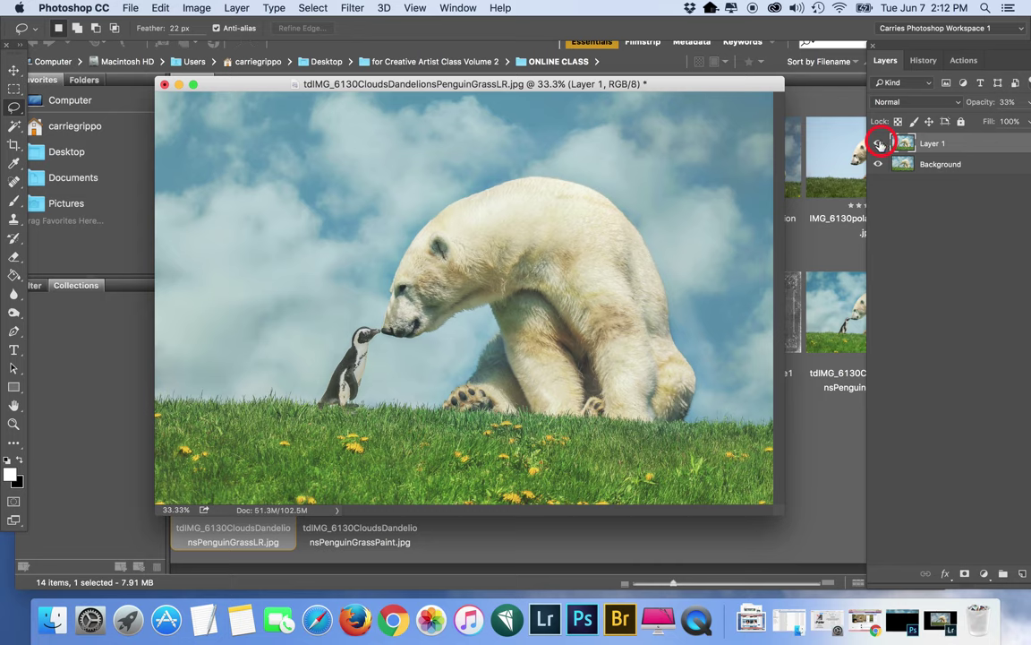
Flatten and resave over tdIMG_6130CloudsDandelionsPenguinGrassLR.jpg, replacing the file
{"action": "left_click", "coordinate": [236, 8]}
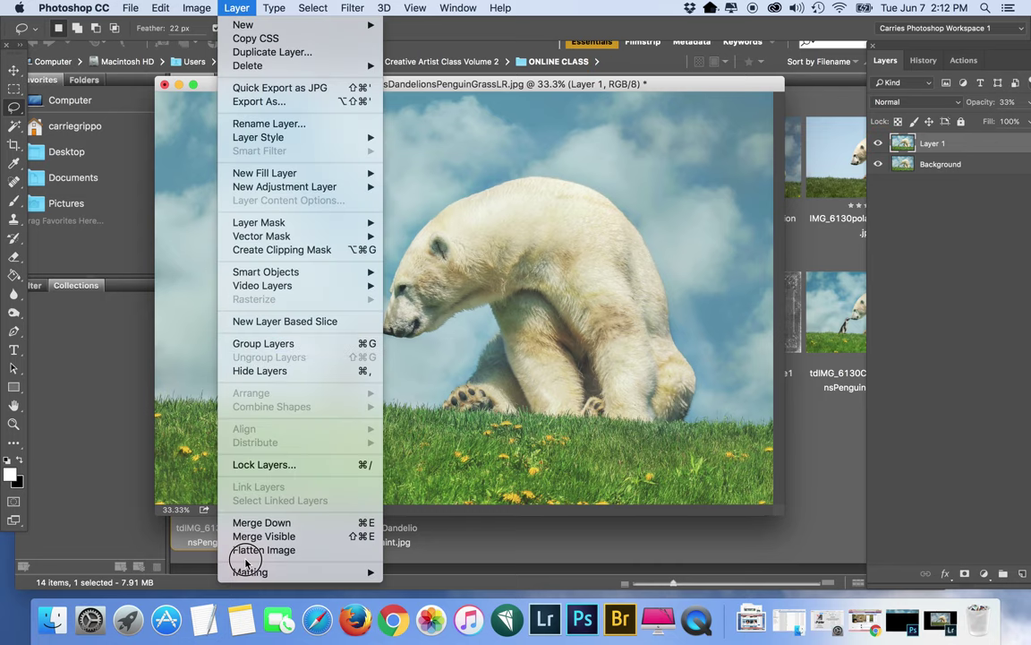
{"action": "left_click", "coordinate": [247, 552]}
{"action": "key", "text": "super+shift+s"}
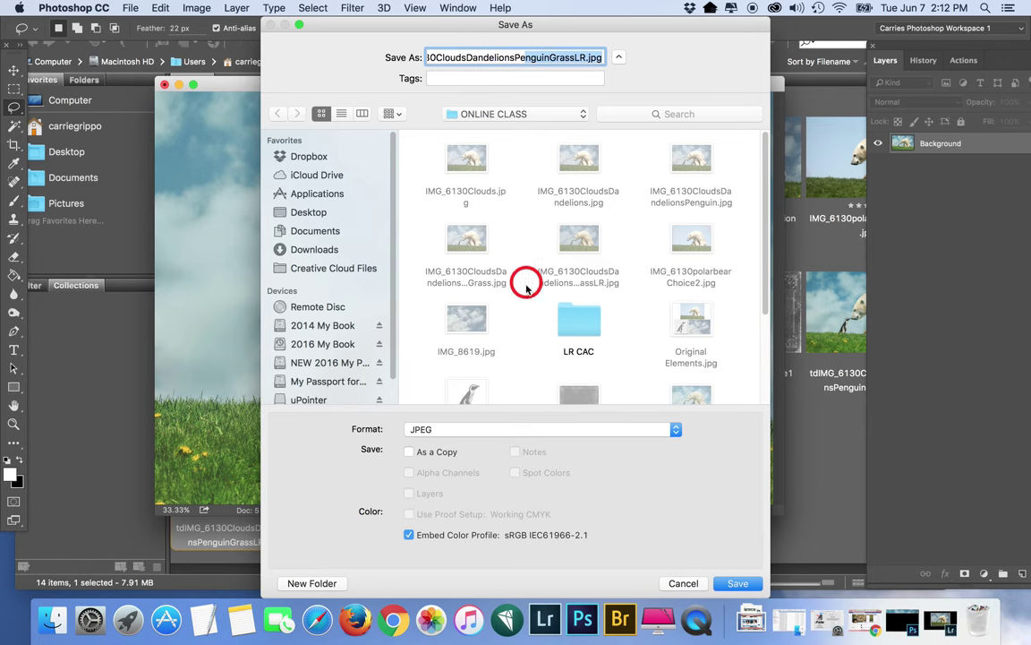
{"action": "key", "text": "Return"}
{"action": "left_click", "coordinate": [621, 132]}
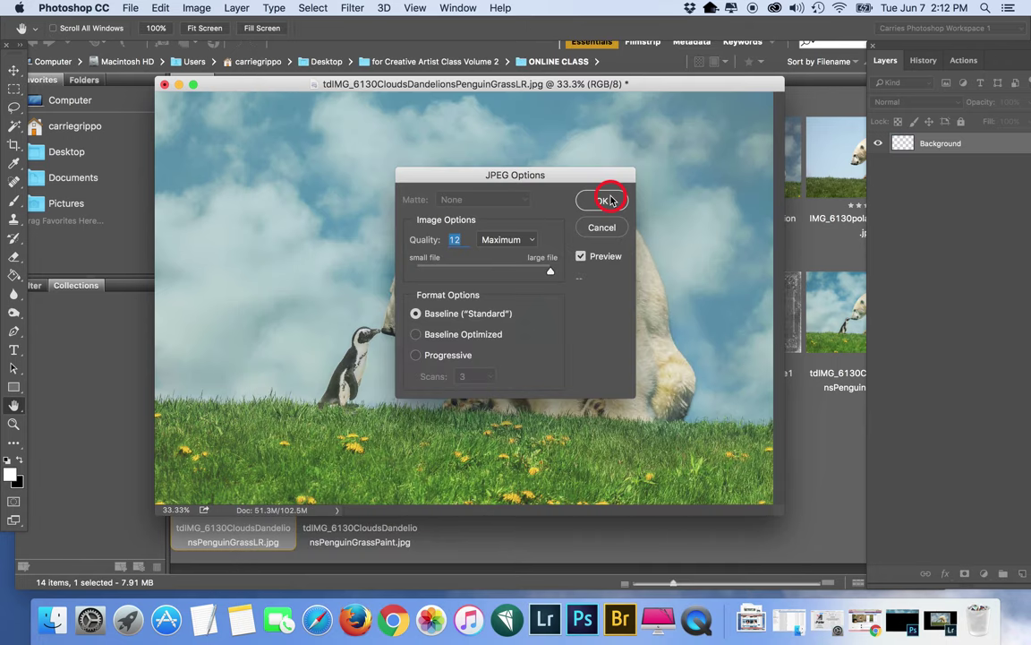
{"action": "left_click", "coordinate": [609, 200]}
{"action": "left_click_drag", "start_coordinate": [555, 84], "coordinate": [467, 64]}
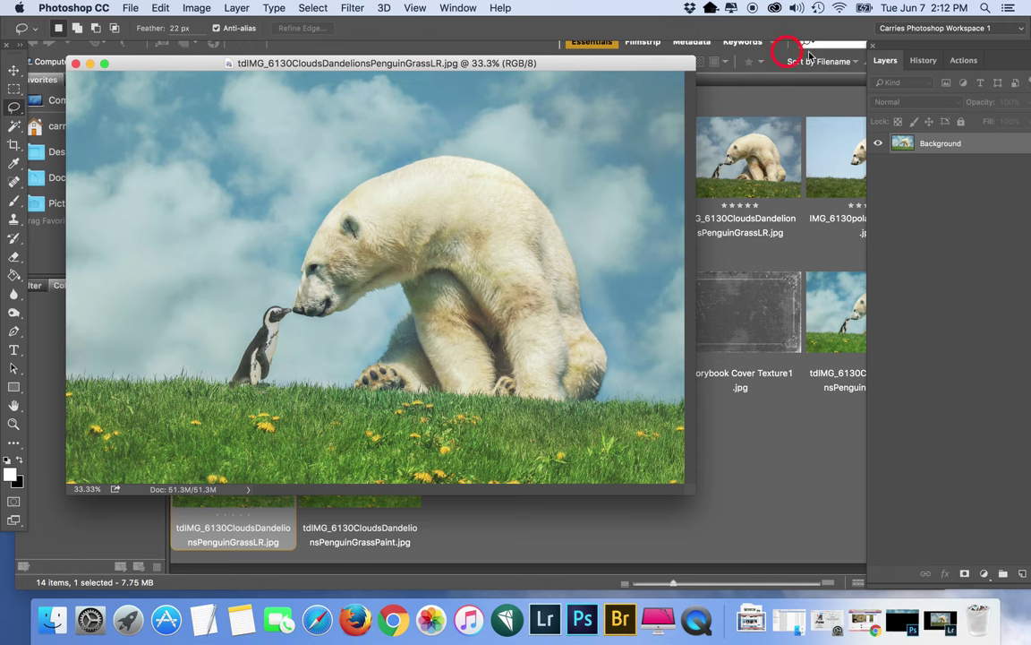
Run the Sky Enhancer action, continuing without painting its mask
{"action": "left_click", "coordinate": [964, 60]}
{"action": "scroll", "coordinate": [975, 350], "scroll_direction": "down", "scroll_amount": 3}
{"action": "left_click", "coordinate": [986, 367]}
{"action": "scroll", "coordinate": [981, 495], "scroll_direction": "down", "scroll_amount": 2}
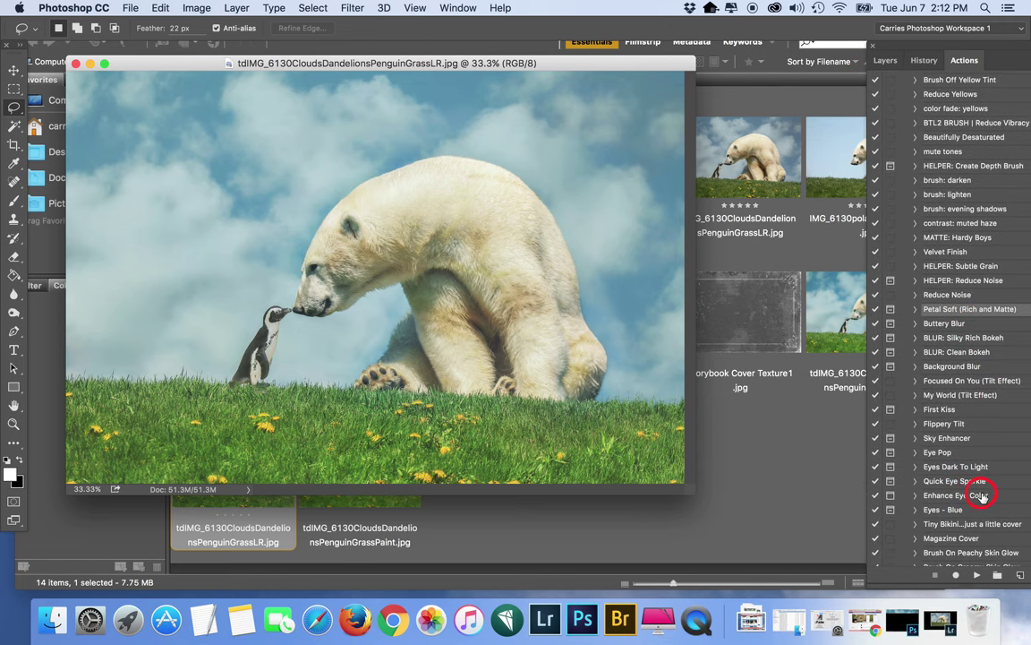
{"action": "scroll", "coordinate": [980, 496], "scroll_direction": "down", "scroll_amount": 1}
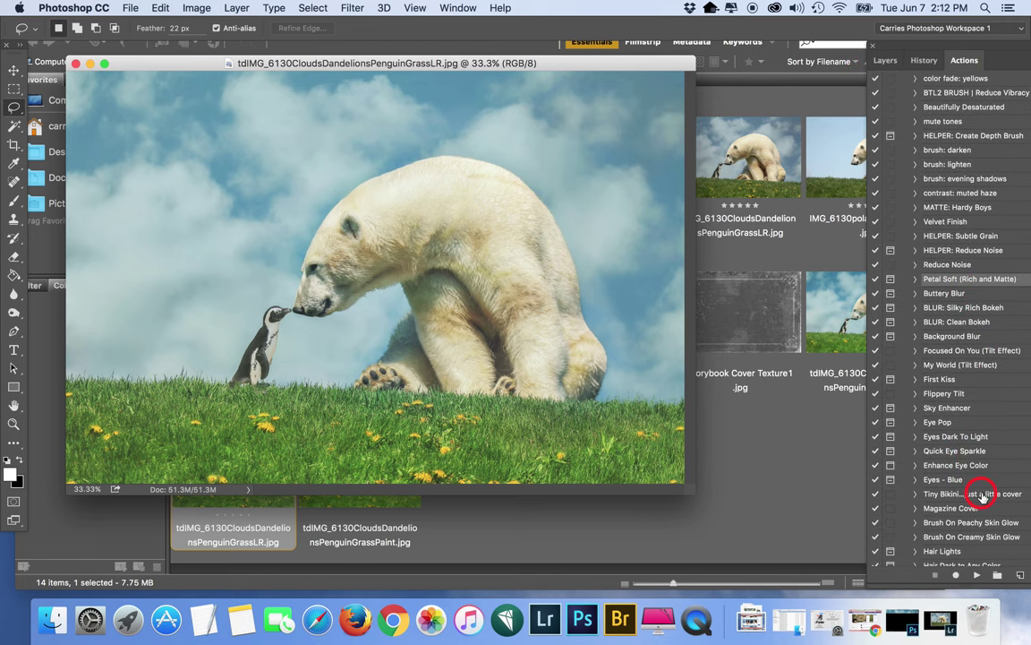
{"action": "left_click", "coordinate": [967, 409]}
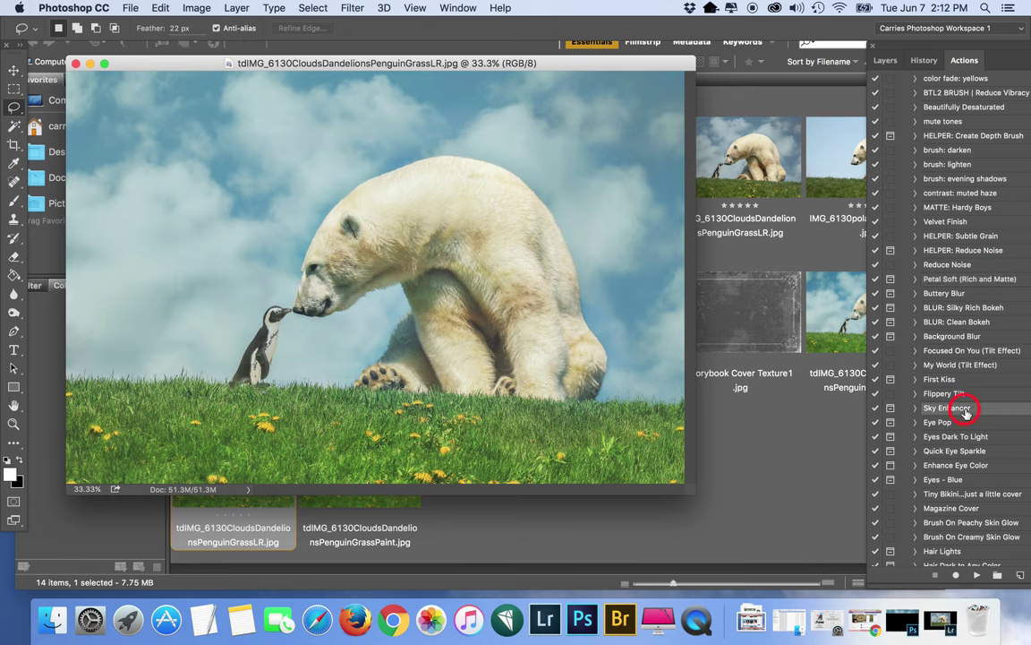
{"action": "left_click", "coordinate": [977, 575]}
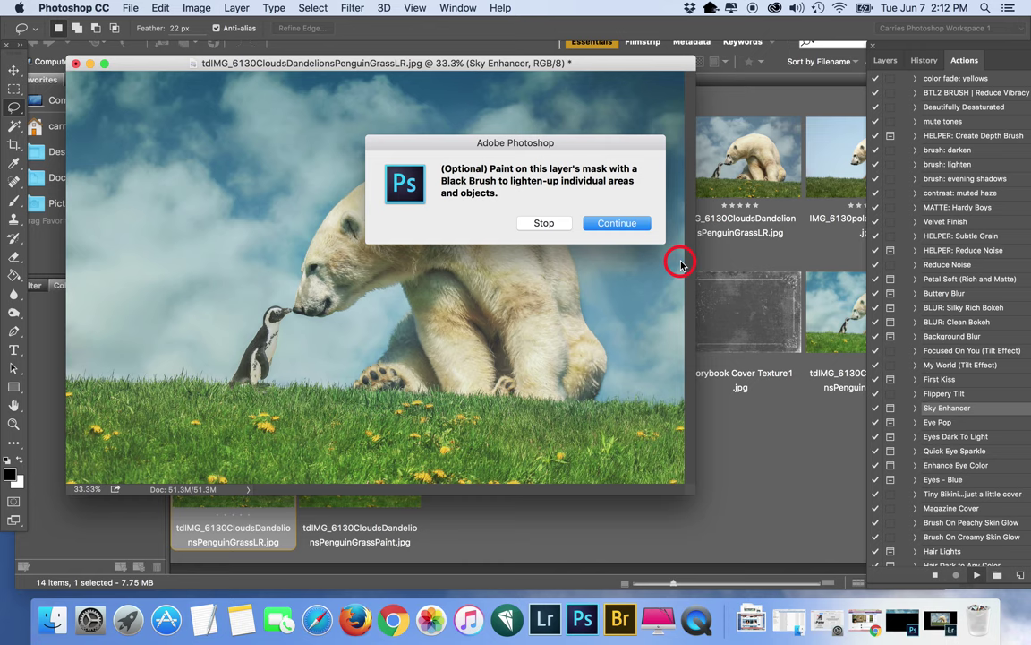
{"action": "left_click", "coordinate": [616, 223]}
Toggle the Sky Enhancer layer off and on to compare the sky before and after
{"action": "left_click", "coordinate": [884, 61]}
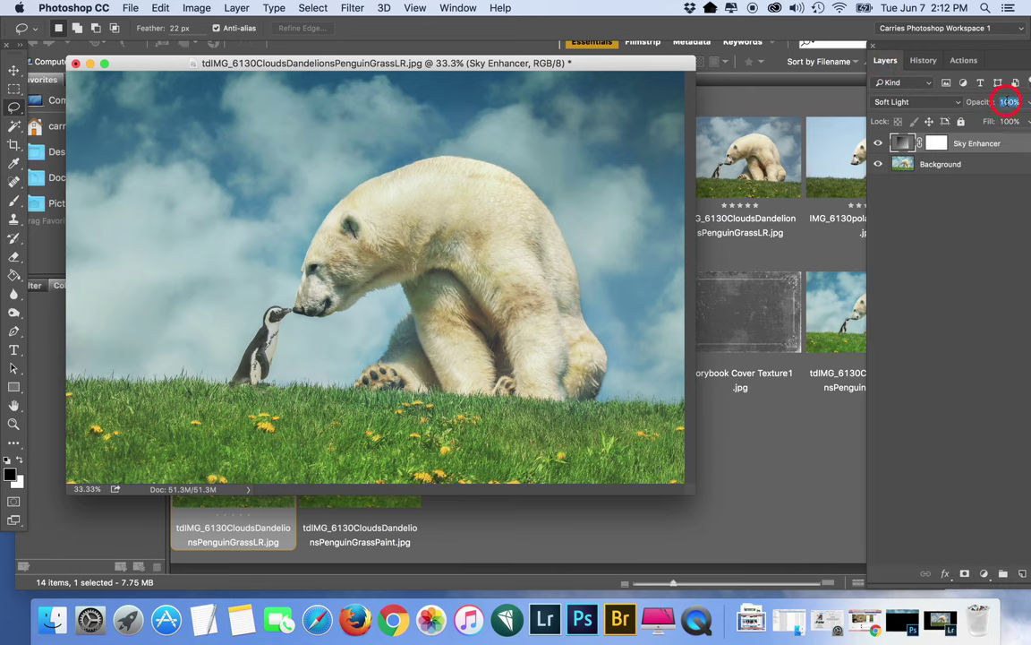
{"action": "left_click", "coordinate": [880, 144]}
{"action": "left_click", "coordinate": [881, 145]}
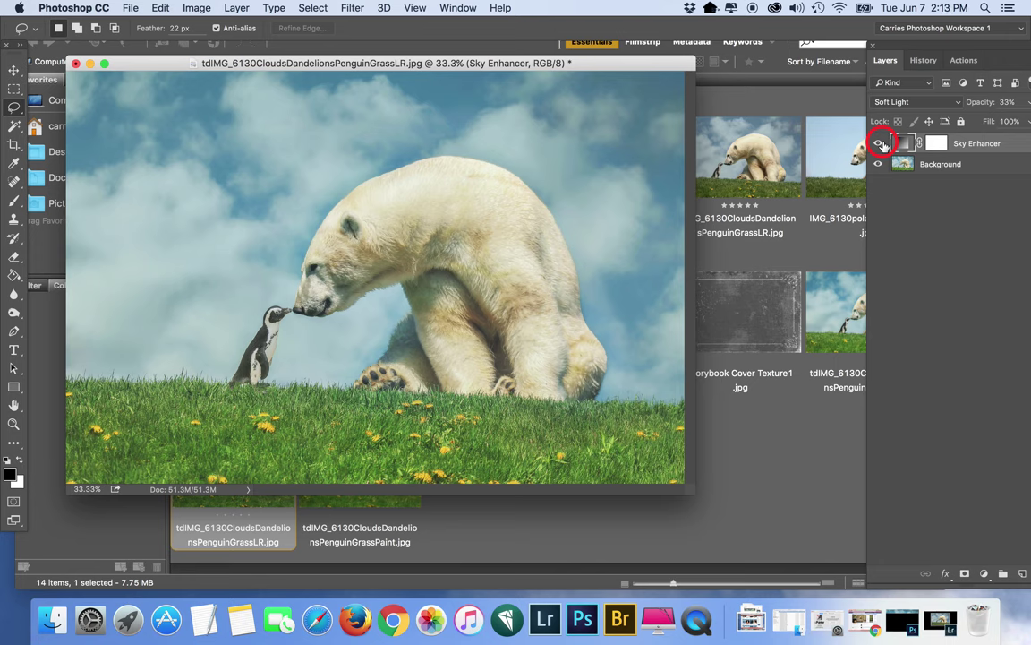
{"action": "left_click", "coordinate": [881, 144]}
{"action": "left_click", "coordinate": [881, 144]}
Flatten the image and resave it over the existing JPEG
{"action": "left_click", "coordinate": [237, 8]}
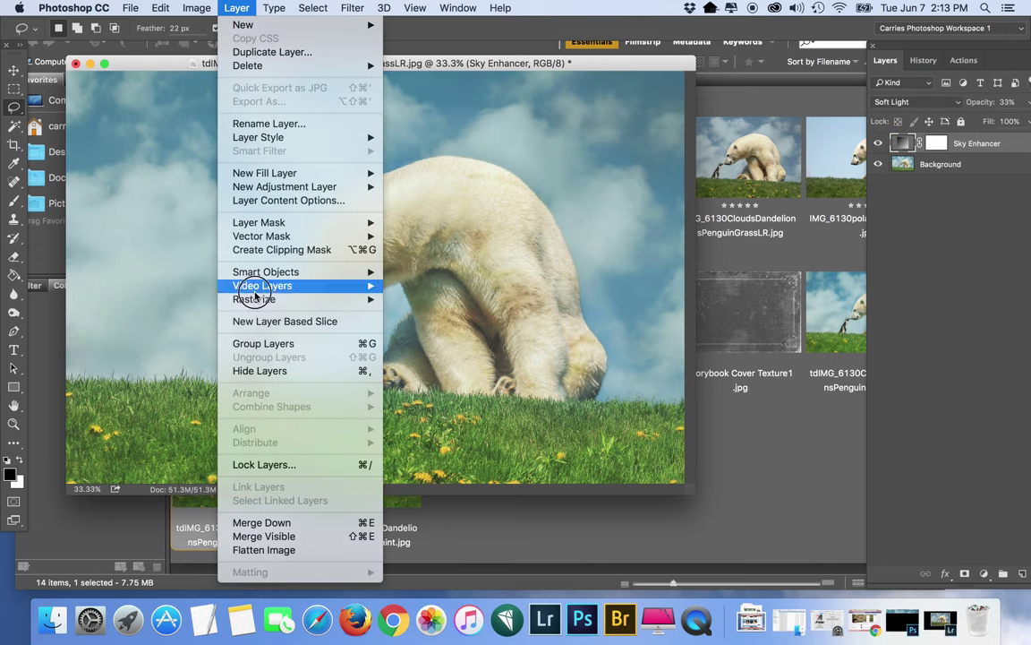
{"action": "left_click", "coordinate": [248, 548]}
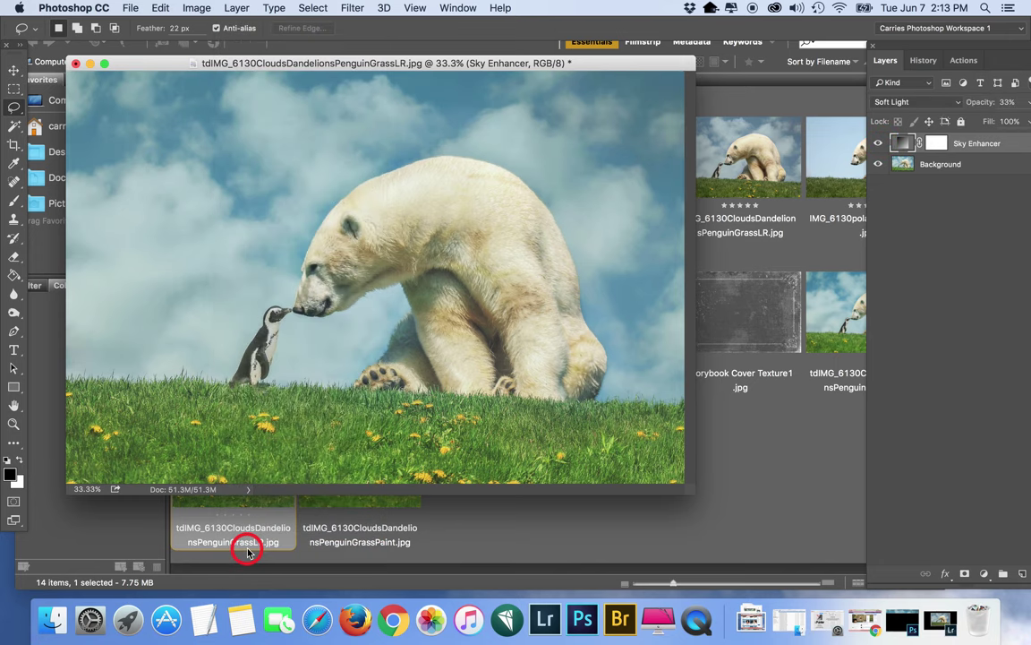
{"action": "key", "text": "super+shift+s"}
{"action": "key", "text": "Return"}
{"action": "left_click", "coordinate": [606, 131]}
{"action": "left_click", "coordinate": [605, 202]}
{"action": "key", "text": "l"}
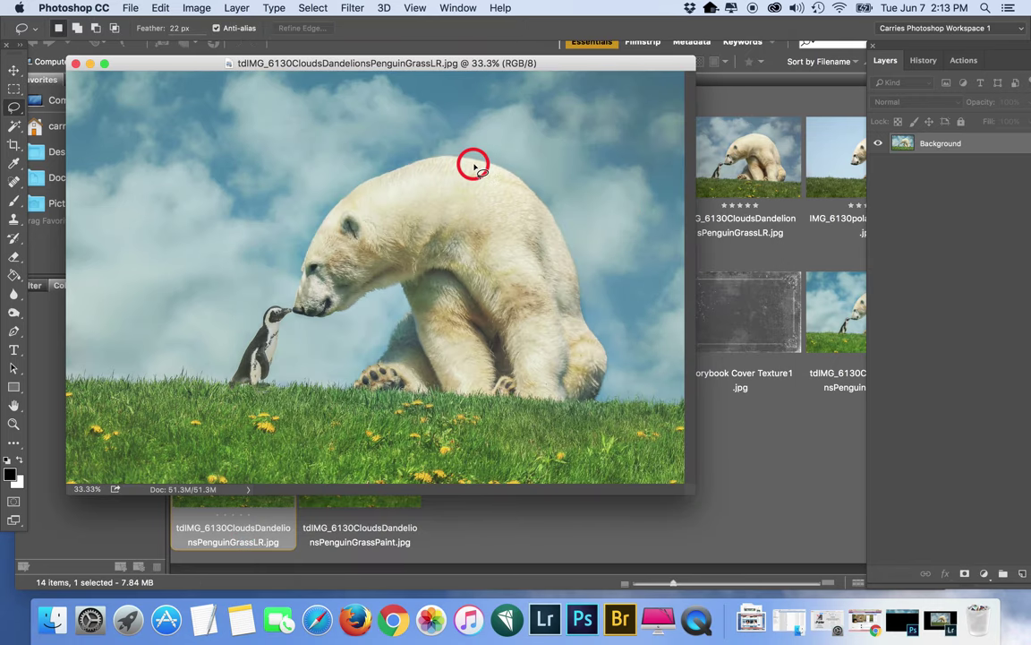
{"action": "key", "text": "super+0"}
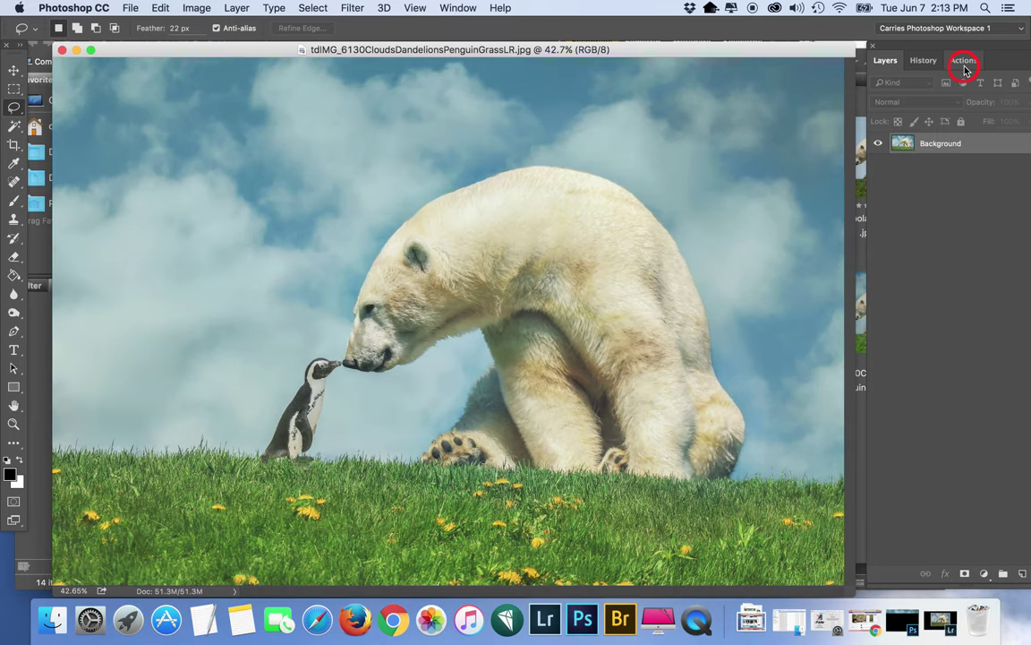
Run the Eye Pop action on the zoomed-in bear and penguin
{"action": "key", "text": "super+equal"}
{"action": "key", "text": "super+equal"}
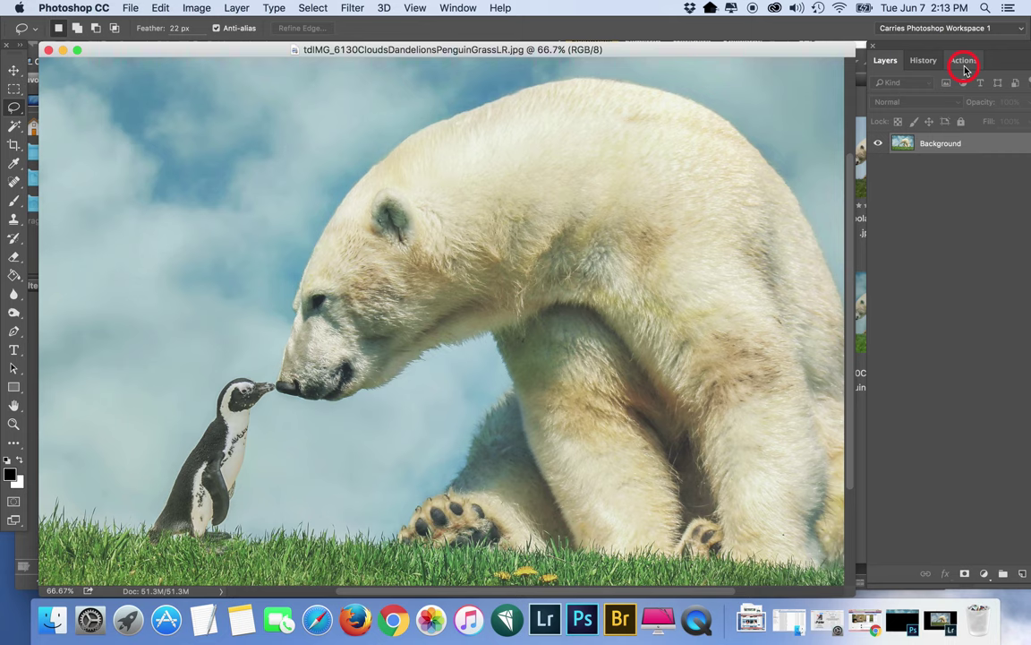
{"action": "left_click", "coordinate": [963, 60]}
{"action": "scroll", "coordinate": [895, 377], "scroll_direction": "down", "scroll_amount": 2}
{"action": "left_click", "coordinate": [960, 398]}
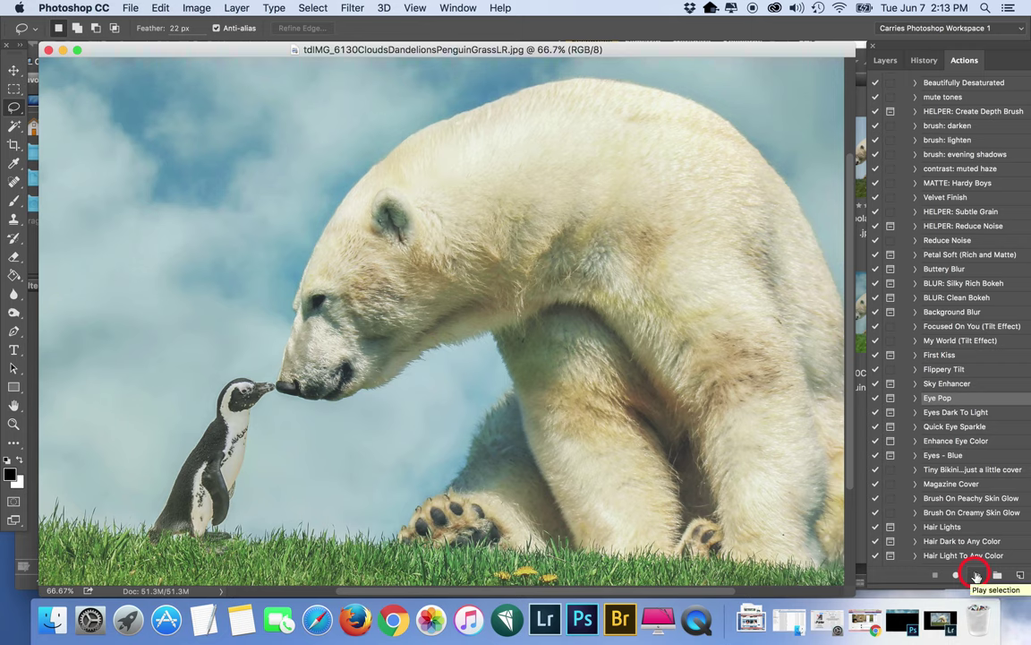
{"action": "left_click", "coordinate": [976, 576]}
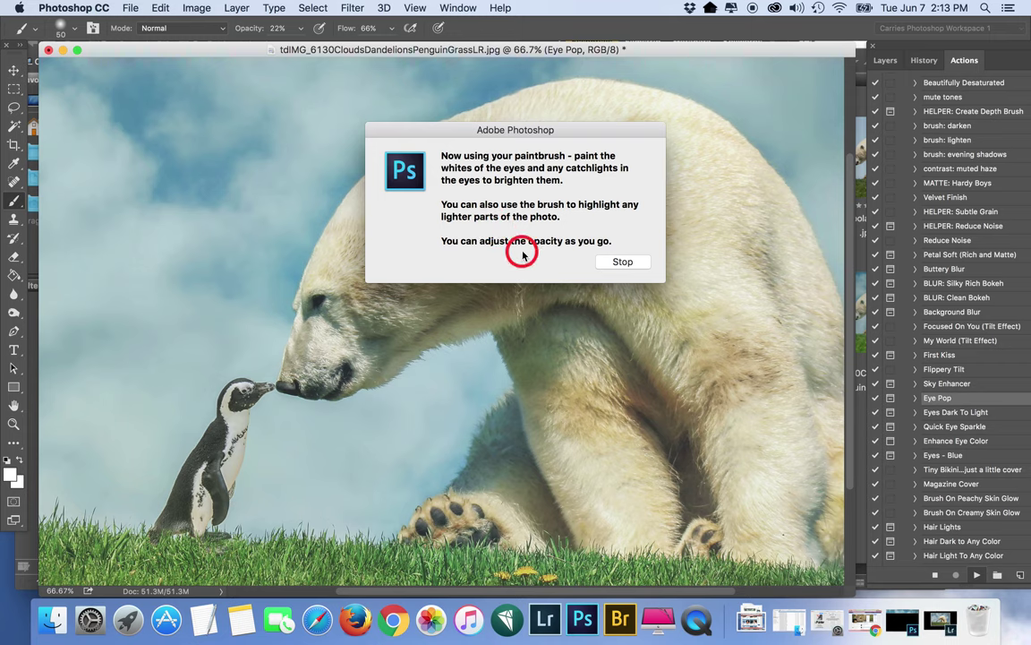
{"action": "left_click", "coordinate": [621, 263]}
Paint Eye Pop near the bear's eye at 44% brush opacity, comparing the last stroke
{"action": "key", "text": "super+equal"}
{"action": "key", "text": "super+equal"}
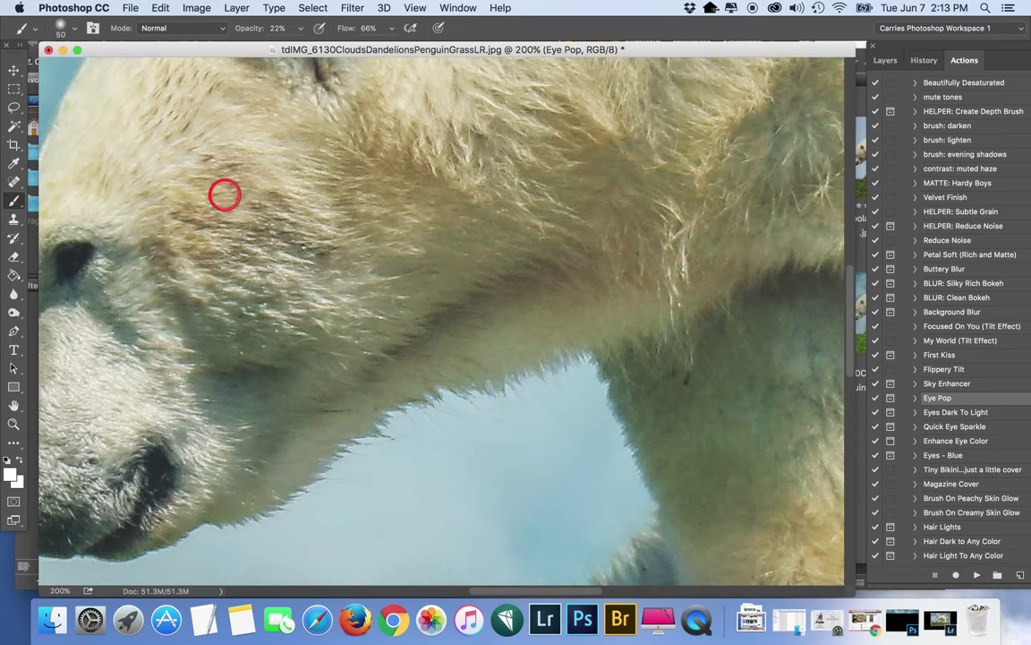
{"action": "left_click_drag", "start_coordinate": [524, 589], "coordinate": [459, 591]}
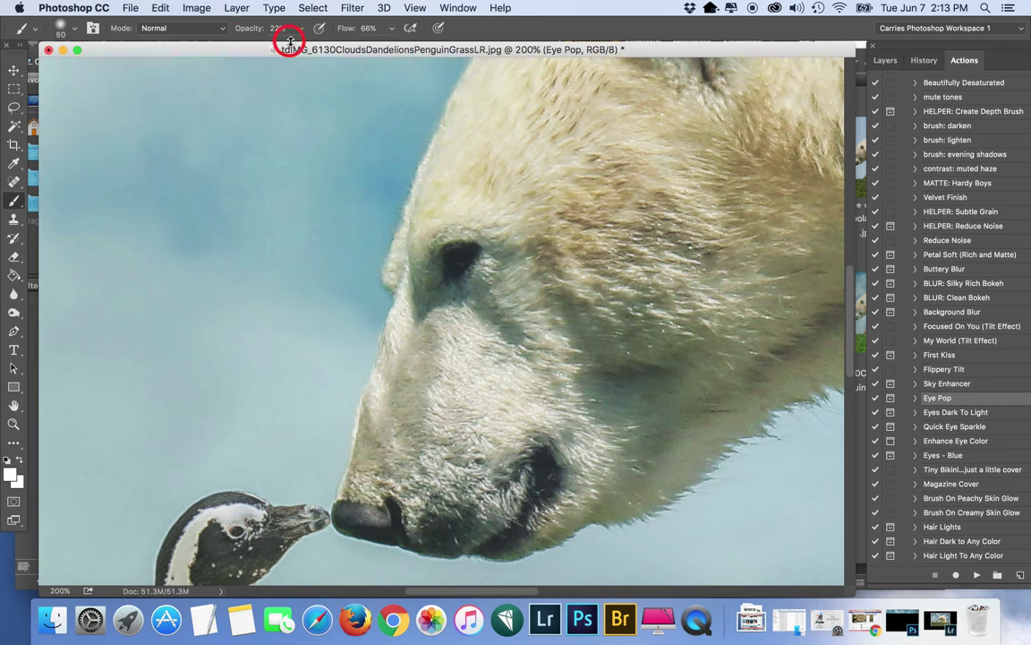
{"action": "left_click_drag", "start_coordinate": [290, 42], "coordinate": [254, 25]}
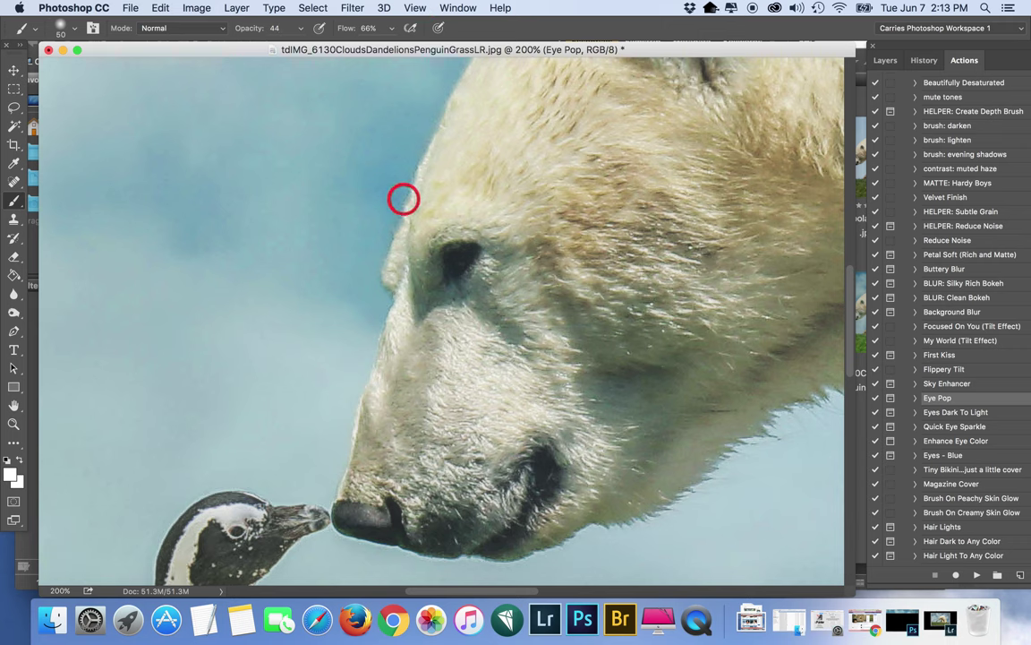
{"action": "left_click", "coordinate": [458, 261]}
{"action": "key", "text": "super+z"}
{"action": "key", "text": "super+z"}
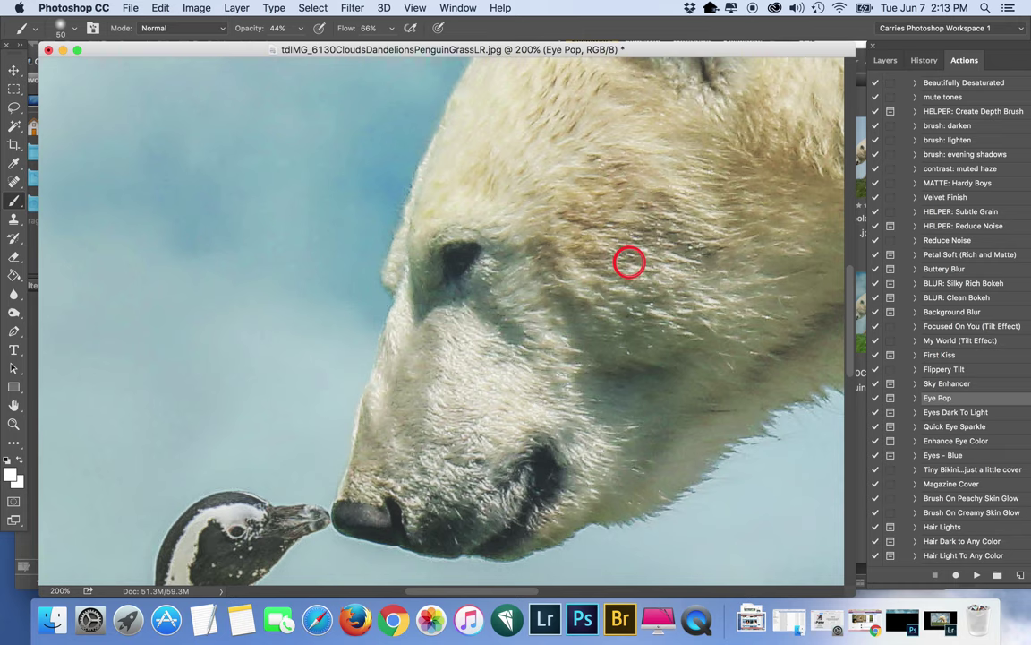
{"action": "key", "text": "super+z"}
{"action": "key", "text": "super+z"}
{"action": "key", "text": "super+z"}
{"action": "key", "text": "super+z"}
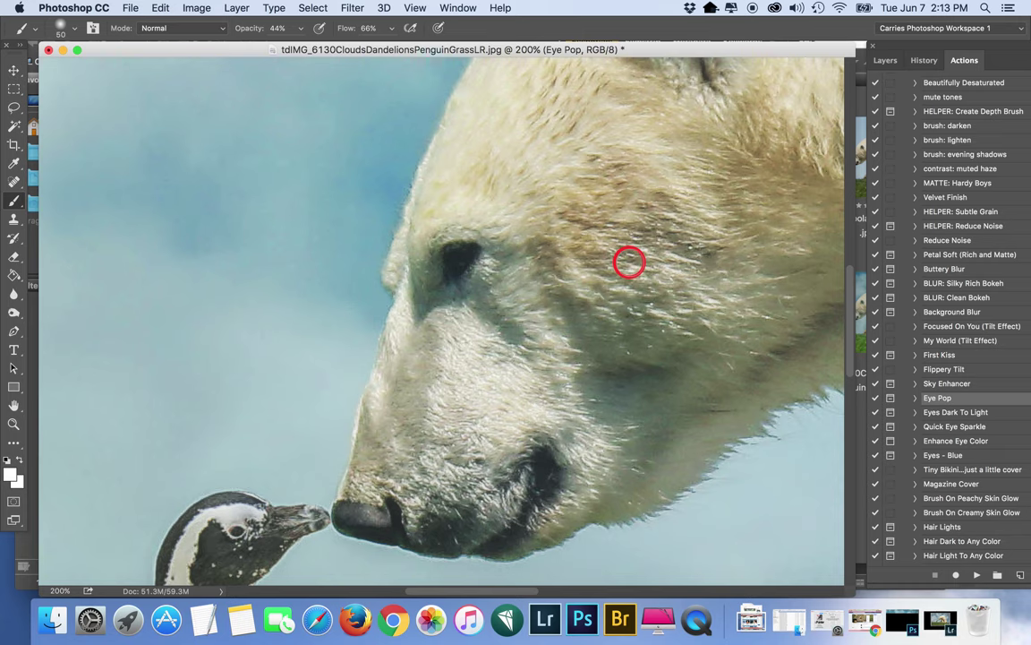
{"action": "scroll", "coordinate": [491, 439], "scroll_direction": "down", "scroll_amount": 2}
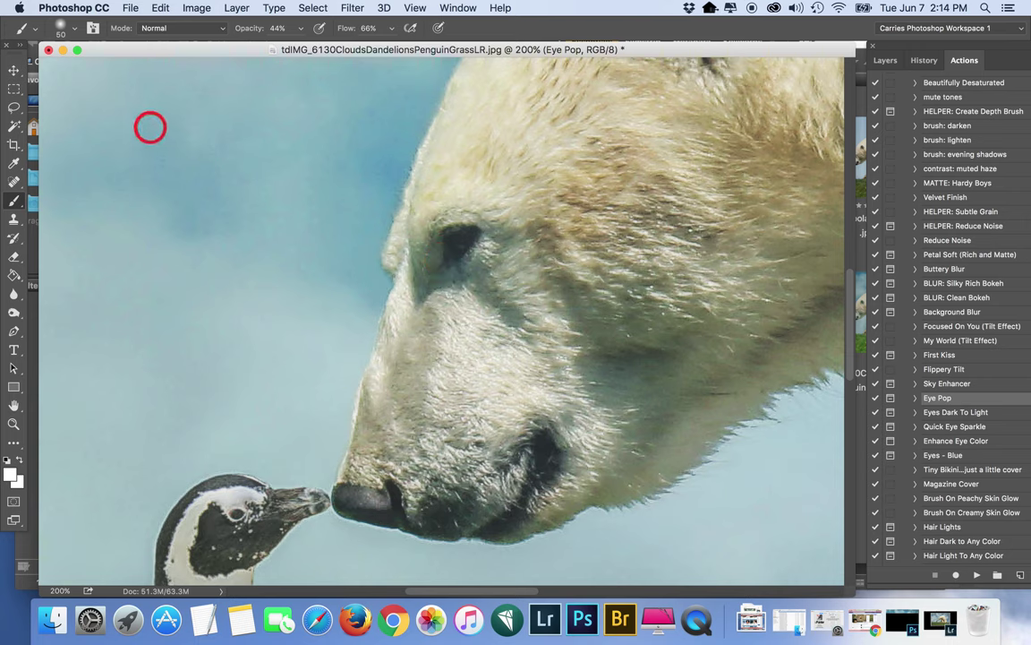
Flatten the Eye Pop layer into the image and replace the existing JPEG
{"action": "left_click", "coordinate": [236, 7]}
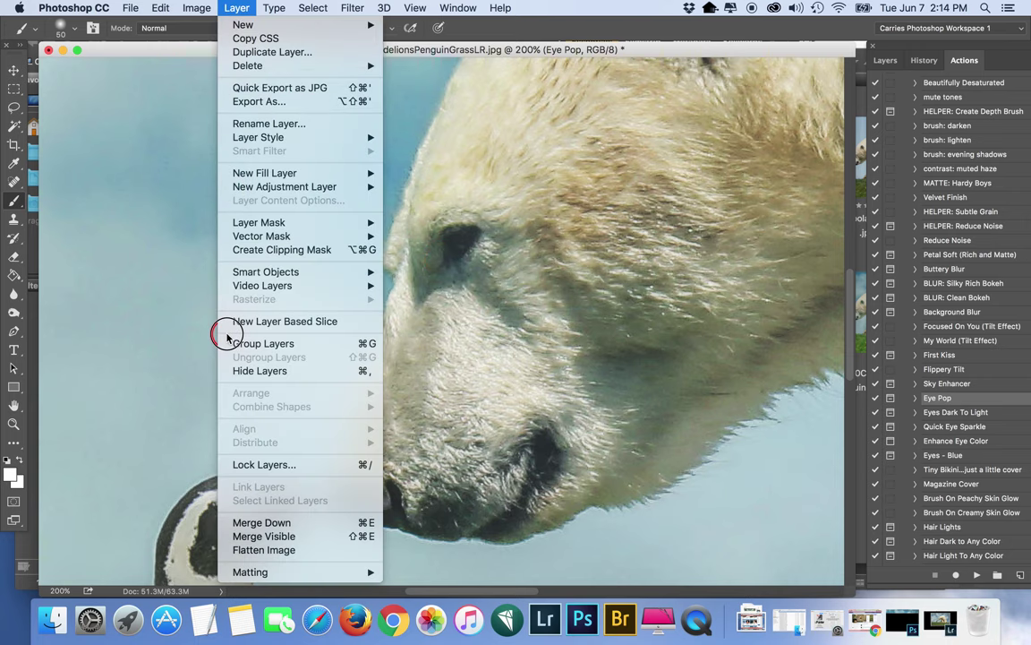
{"action": "left_click", "coordinate": [270, 549]}
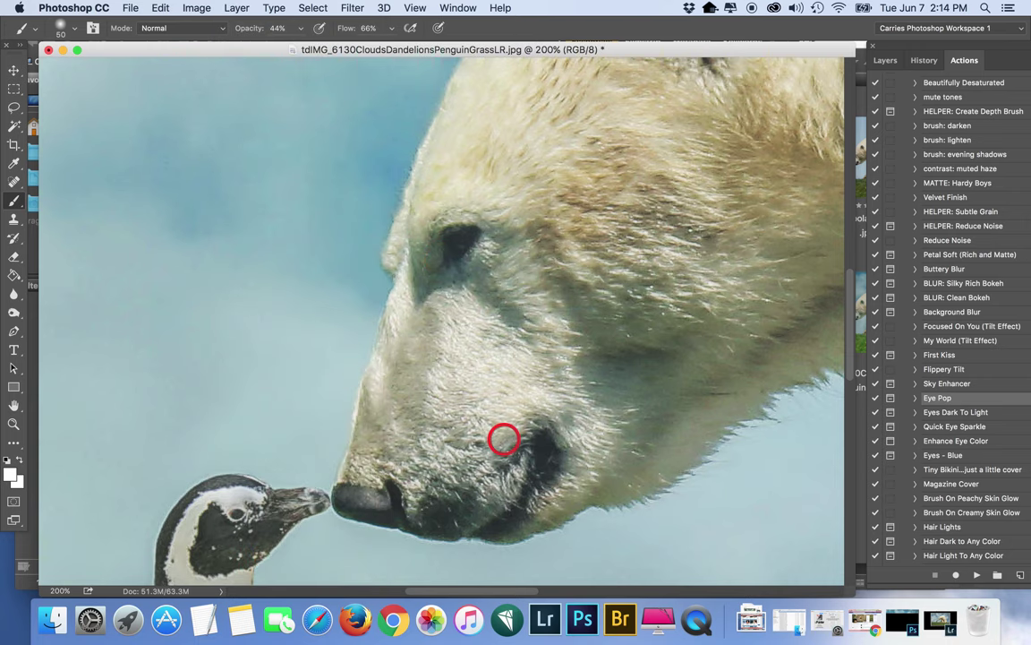
{"action": "key", "text": "super+shift+s"}
{"action": "key", "text": "Return"}
{"action": "left_click", "coordinate": [619, 132]}
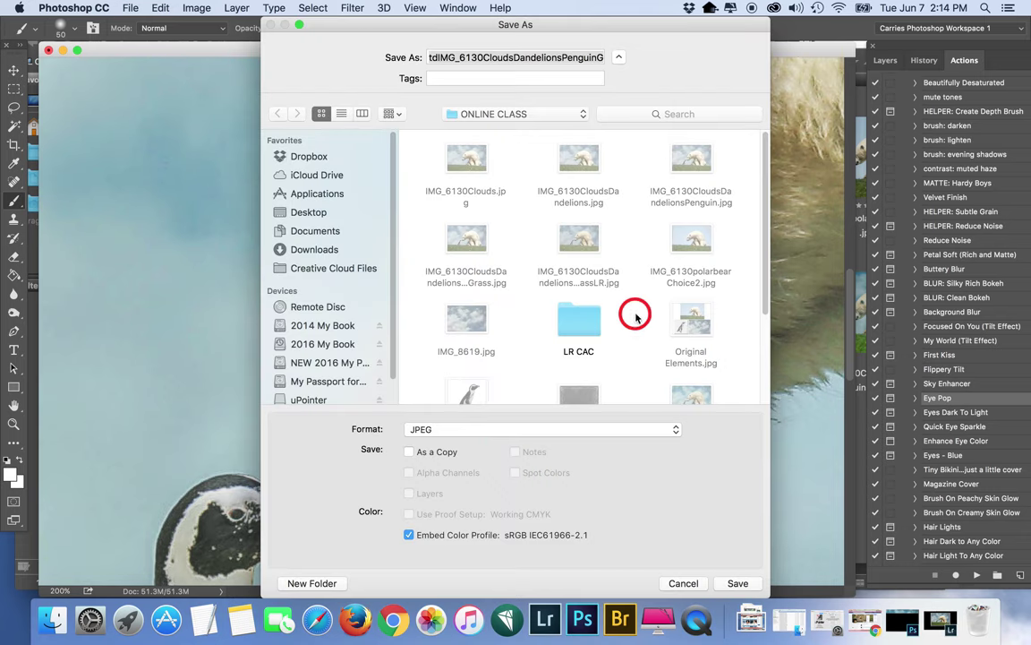
{"action": "left_click", "coordinate": [601, 202]}
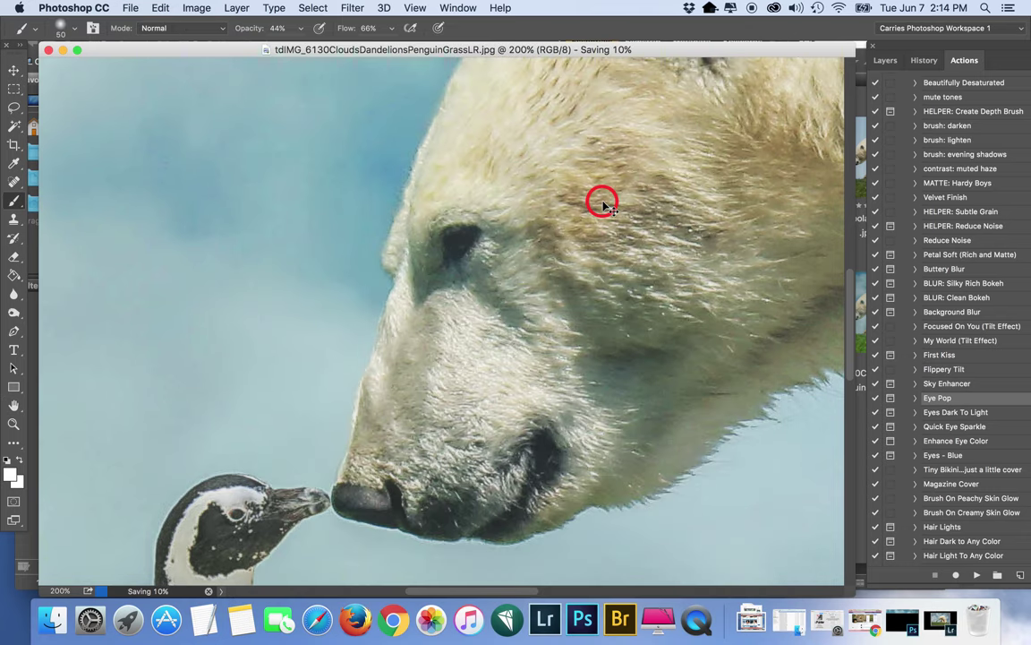
{"action": "key", "text": "super+minus"}
{"action": "key", "text": "super+minus"}
{"action": "key", "text": "super+minus"}
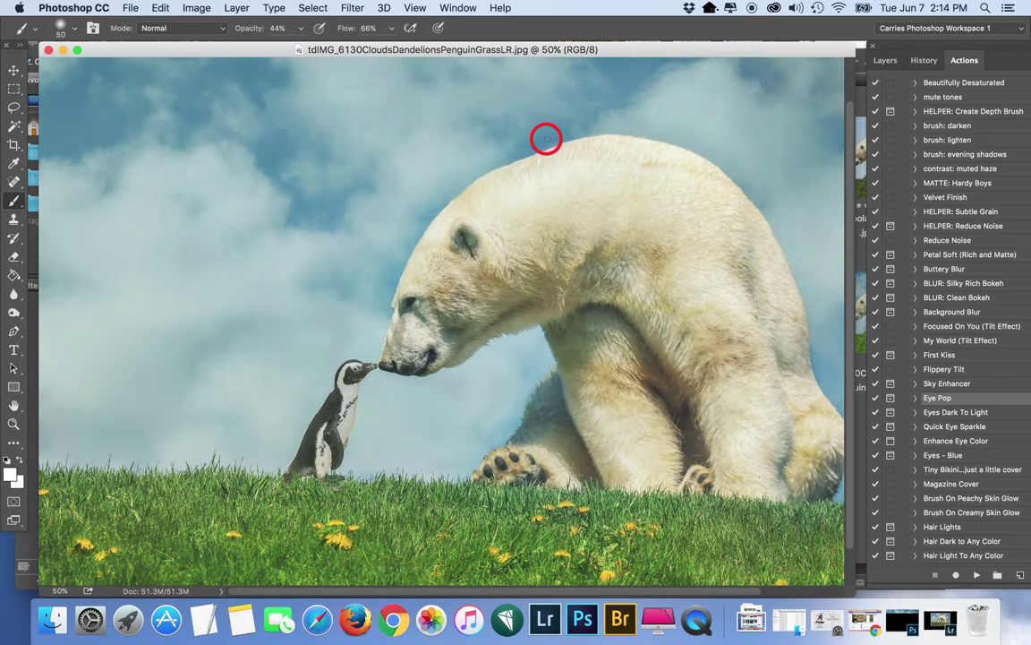
Run the Contrast: Snap action to completion
{"action": "scroll", "coordinate": [965, 419], "scroll_direction": "down", "scroll_amount": 5}
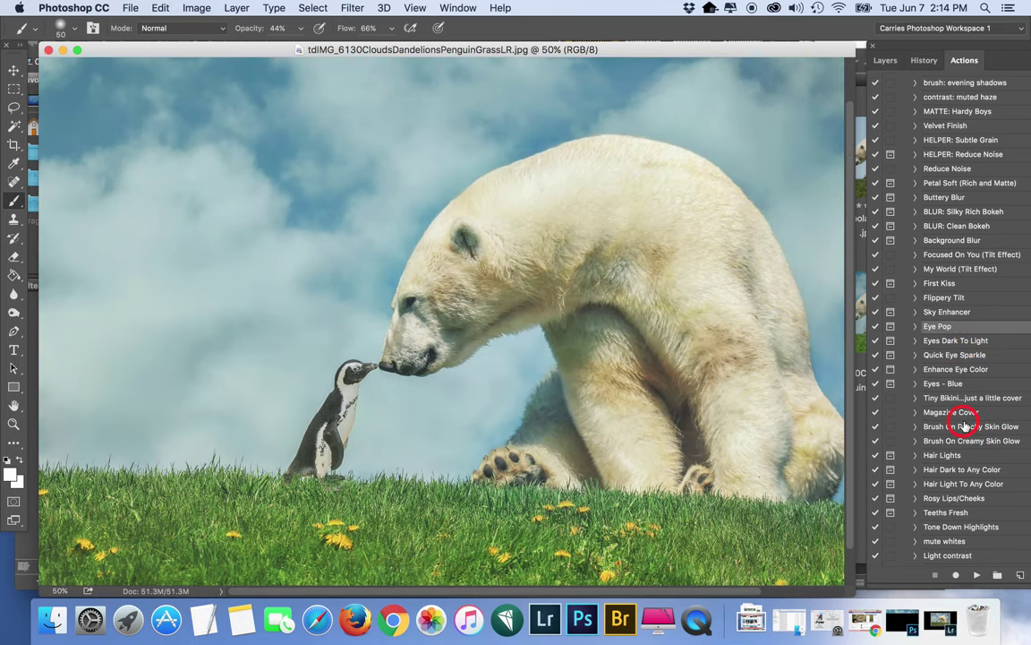
{"action": "scroll", "coordinate": [967, 420], "scroll_direction": "down", "scroll_amount": 5}
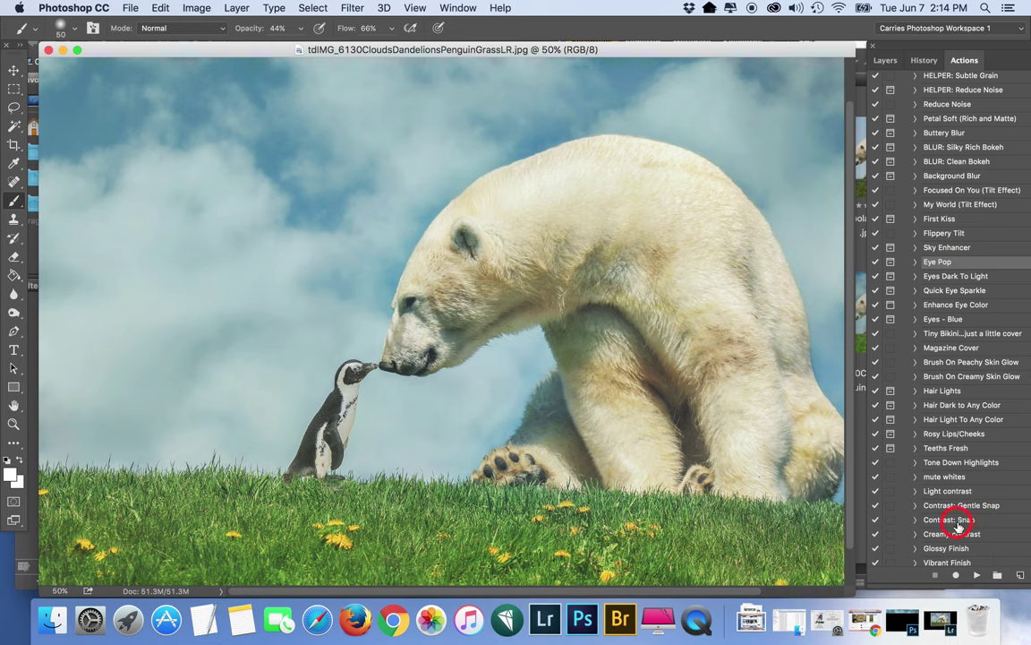
{"action": "left_click", "coordinate": [944, 519]}
{"action": "left_click", "coordinate": [977, 576]}
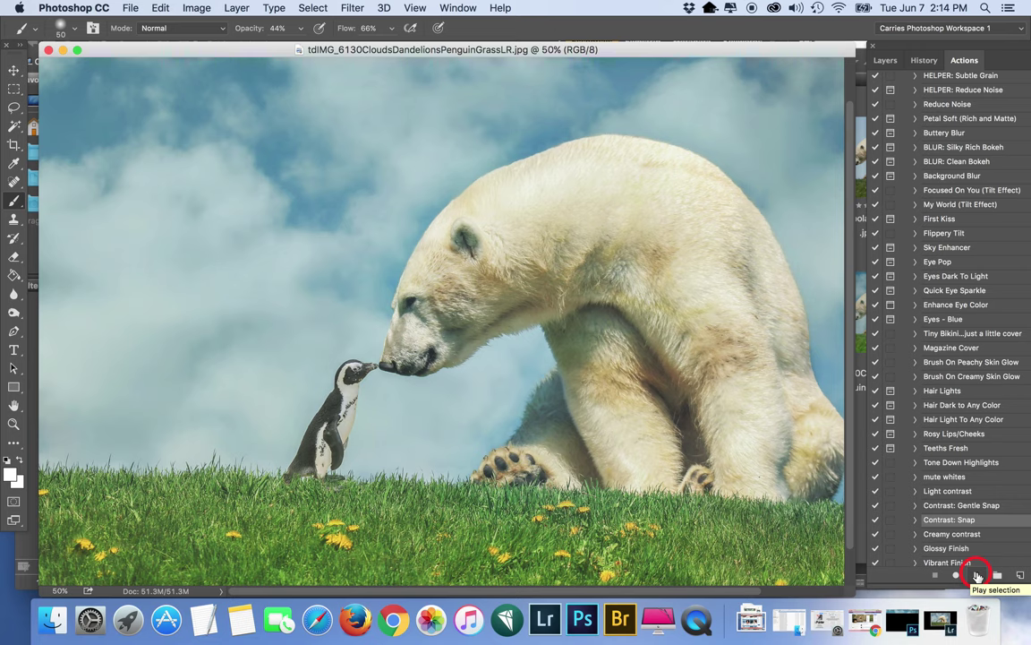
{"action": "left_click", "coordinate": [977, 576]}
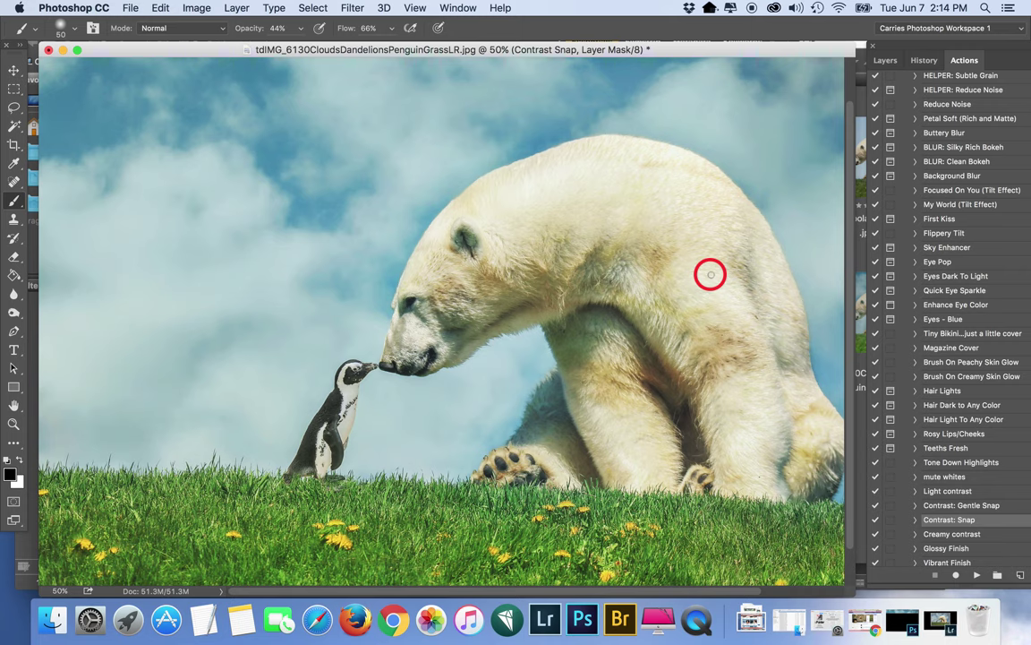
Set the Contrast Snap layer to 33% opacity and toggle it to compare, leaving it visible
{"action": "left_click", "coordinate": [885, 60]}
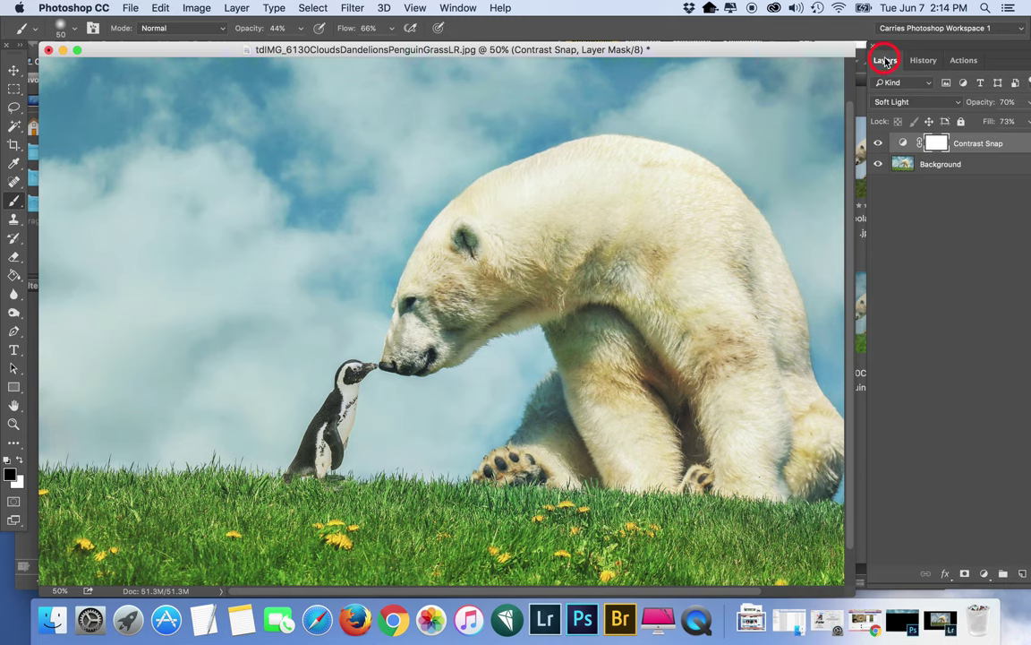
{"action": "left_click", "coordinate": [1007, 101]}
{"action": "type", "text": "33"}
{"action": "left_click", "coordinate": [880, 145]}
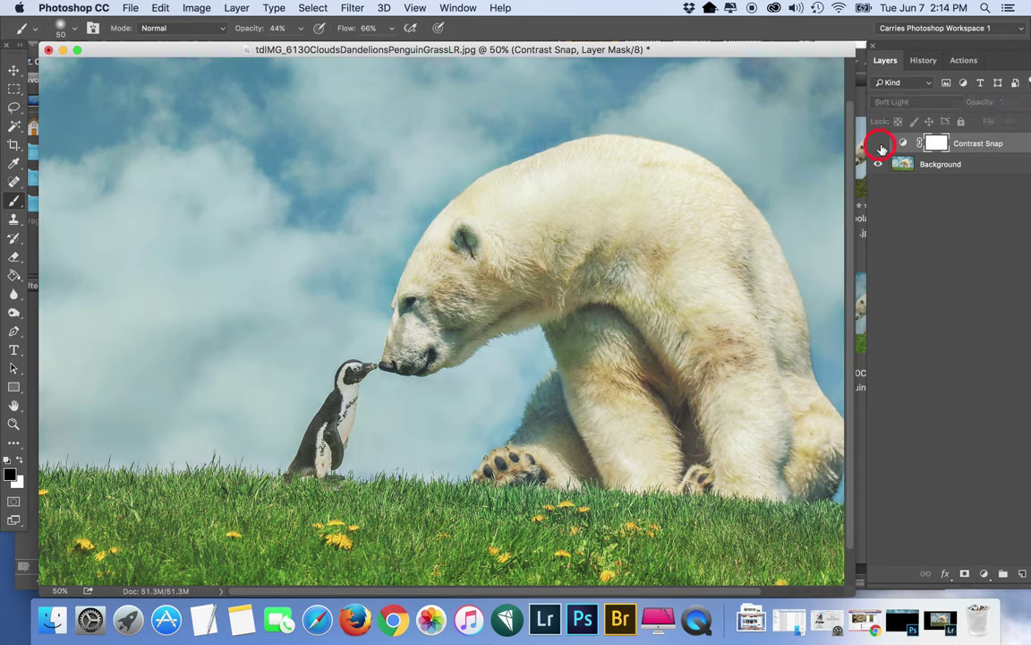
{"action": "left_click", "coordinate": [881, 145]}
{"action": "left_click", "coordinate": [880, 145]}
{"action": "left_click", "coordinate": [880, 145]}
{"action": "left_click", "coordinate": [880, 145]}
{"action": "left_click", "coordinate": [880, 145]}
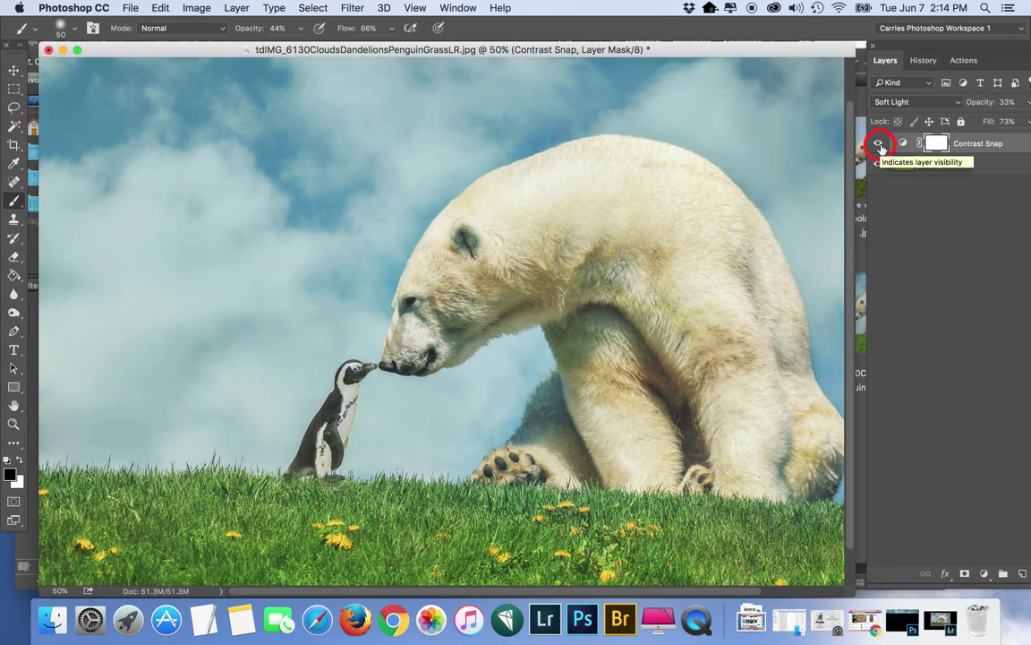
Flatten the contrast layer and replace the JPEG at quality 12
{"action": "left_click", "coordinate": [251, 7]}
{"action": "left_click", "coordinate": [275, 548]}
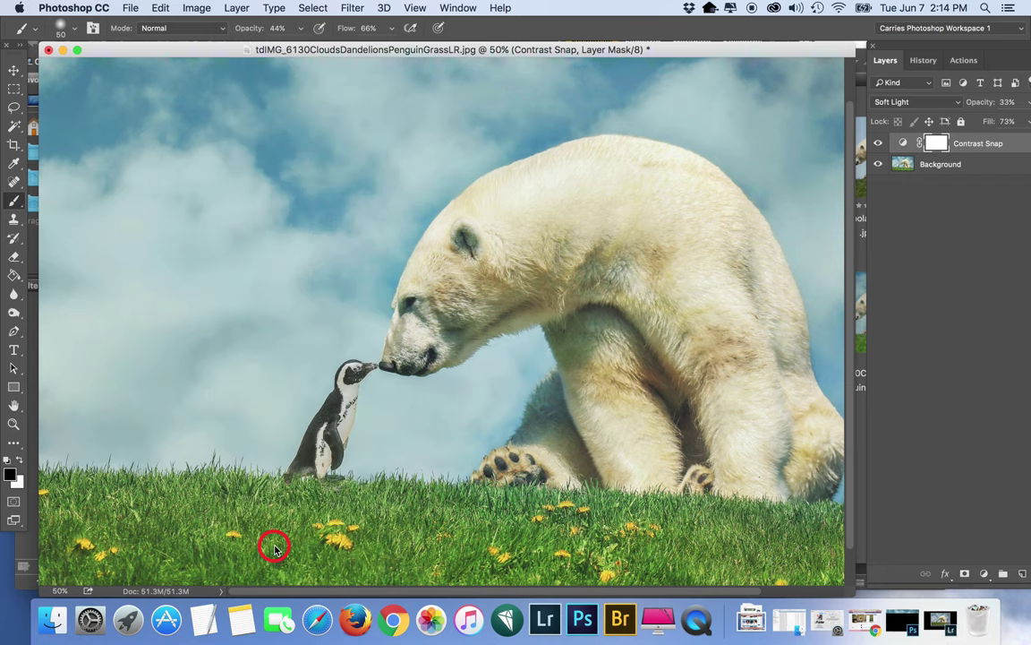
{"action": "key", "text": "super+shift+s"}
{"action": "key", "text": "Return"}
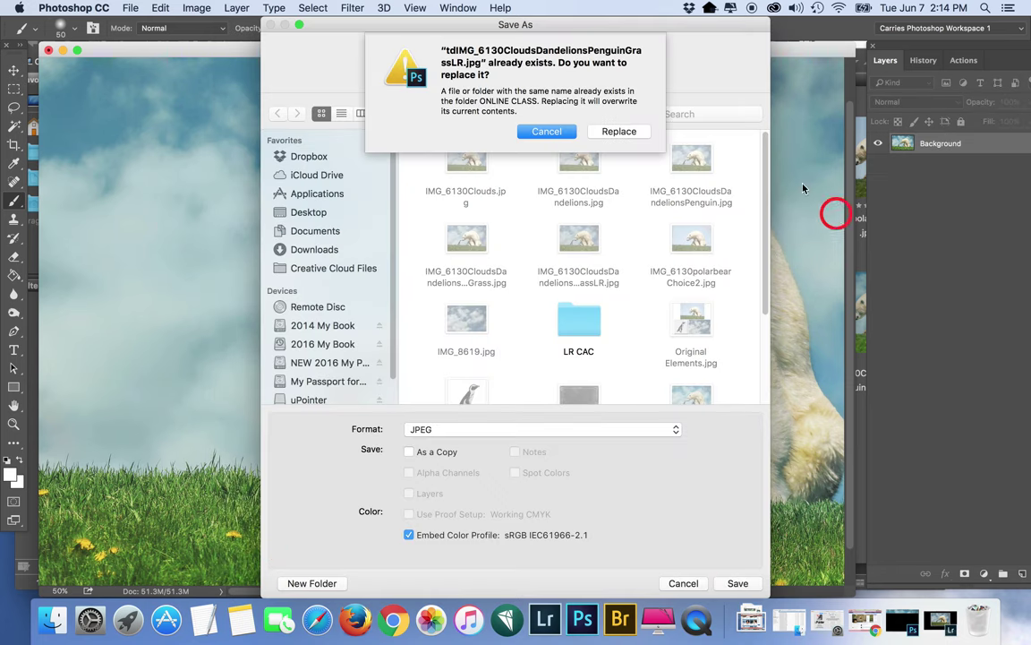
{"action": "left_click", "coordinate": [618, 132]}
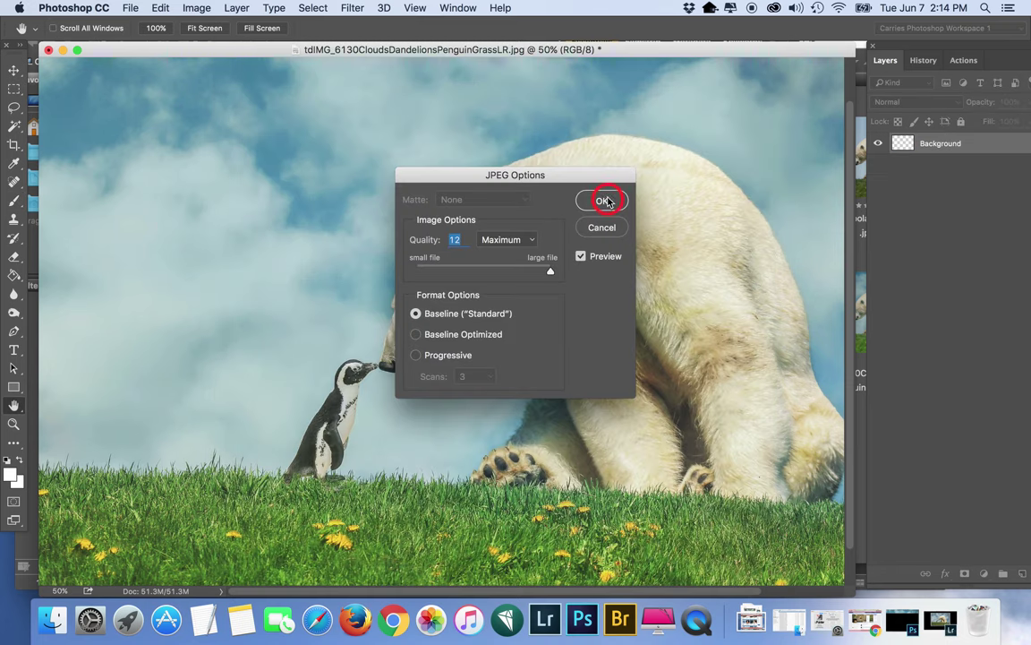
{"action": "left_click", "coordinate": [604, 199]}
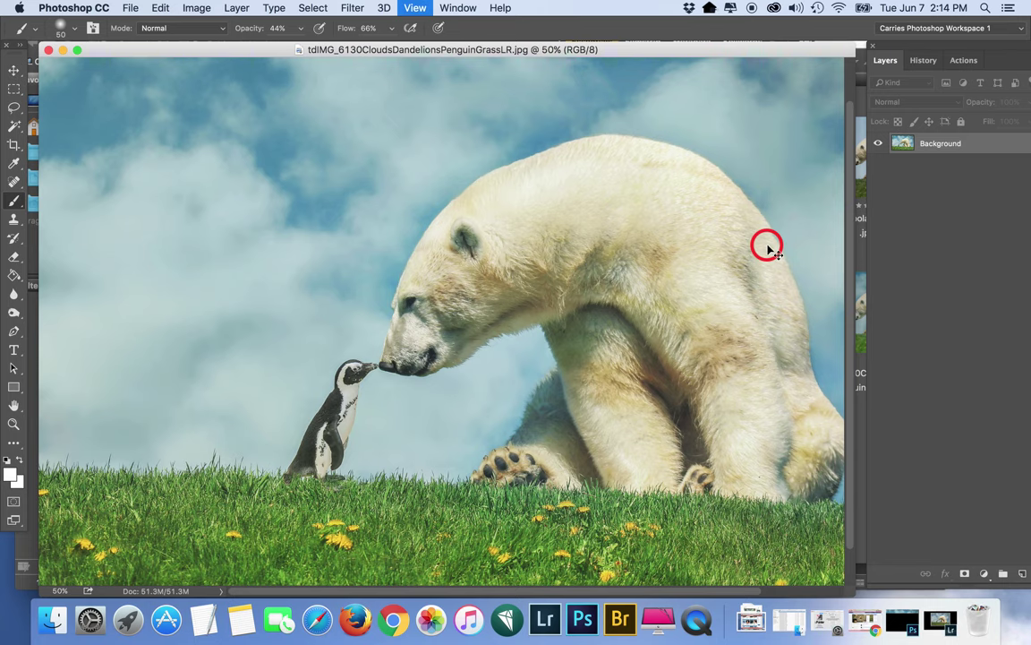
Burn the shadow behind the bear's leg
{"action": "key", "text": "super+0"}
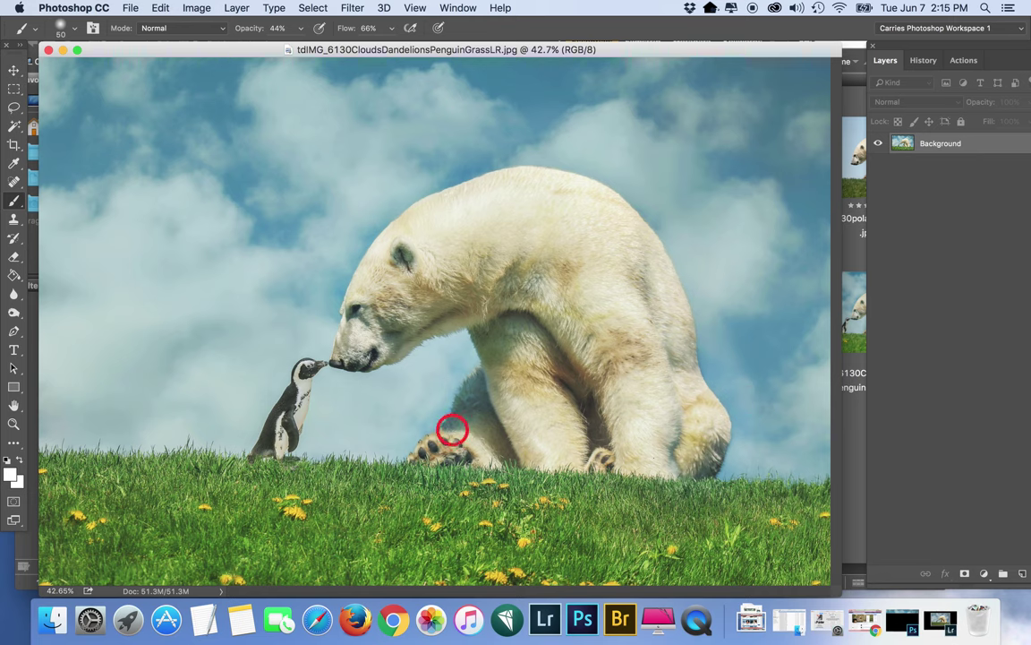
{"action": "left_click", "coordinate": [468, 409]}
{"action": "left_click", "coordinate": [15, 315]}
{"action": "mouse_move", "coordinate": [13, 313]}
{"action": "left_mouse_down"}
{"action": "mouse_move", "coordinate": [64, 316]}
{"action": "mouse_move", "coordinate": [71, 327]}
{"action": "left_mouse_up"}
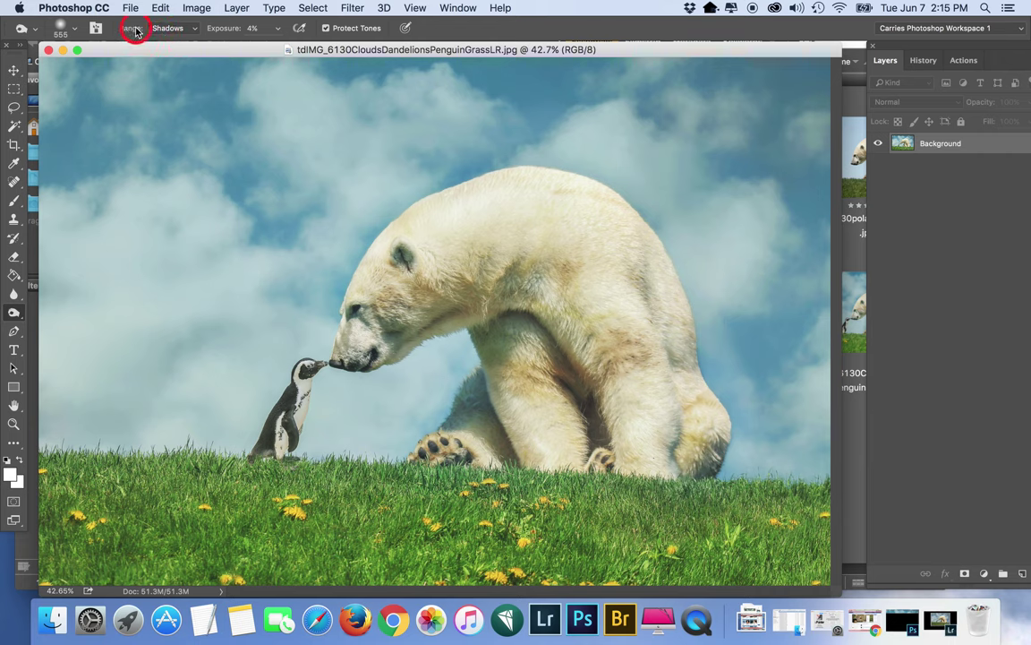
{"action": "mouse_move", "coordinate": [464, 405]}
{"action": "left_mouse_down"}
{"action": "mouse_move", "coordinate": [479, 364]}
{"action": "mouse_move", "coordinate": [477, 398]}
{"action": "mouse_move", "coordinate": [453, 419]}
{"action": "mouse_move", "coordinate": [476, 391]}
{"action": "mouse_move", "coordinate": [464, 421]}
{"action": "mouse_move", "coordinate": [472, 427]}
{"action": "mouse_move", "coordinate": [421, 394]}
{"action": "left_mouse_up"}
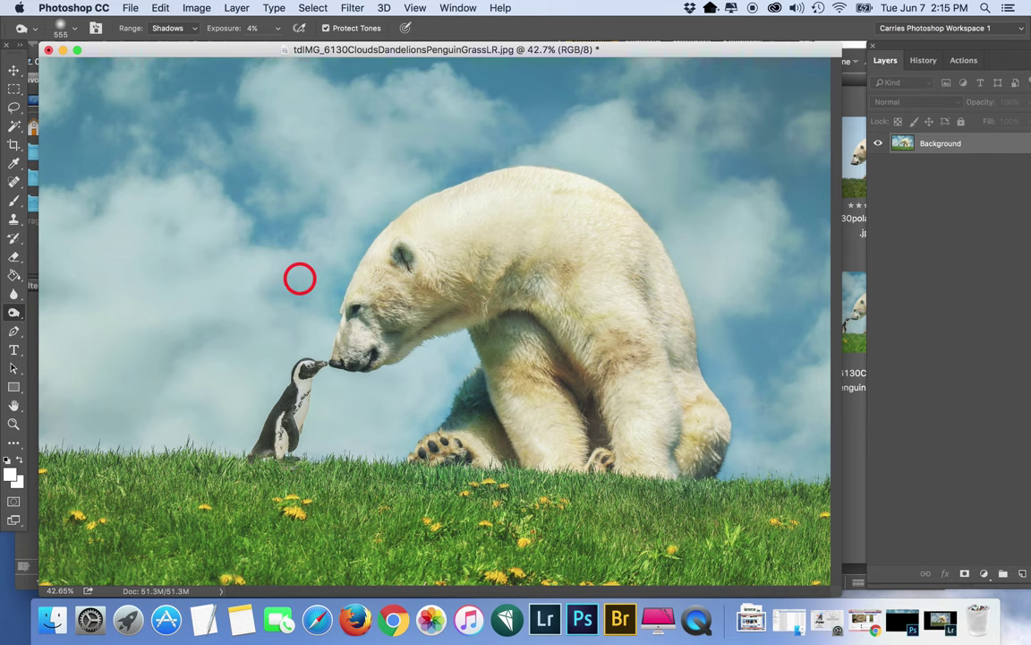
Dodge the grass at the penguin's feet with Range set to Midtones, then bring up Curves
{"action": "left_click", "coordinate": [190, 29]}
{"action": "left_click", "coordinate": [186, 39]}
{"action": "mouse_move", "coordinate": [268, 479]}
{"action": "left_mouse_down"}
{"action": "mouse_move", "coordinate": [214, 460]}
{"action": "mouse_move", "coordinate": [269, 477]}
{"action": "mouse_move", "coordinate": [389, 482]}
{"action": "mouse_move", "coordinate": [665, 537]}
{"action": "left_mouse_up"}
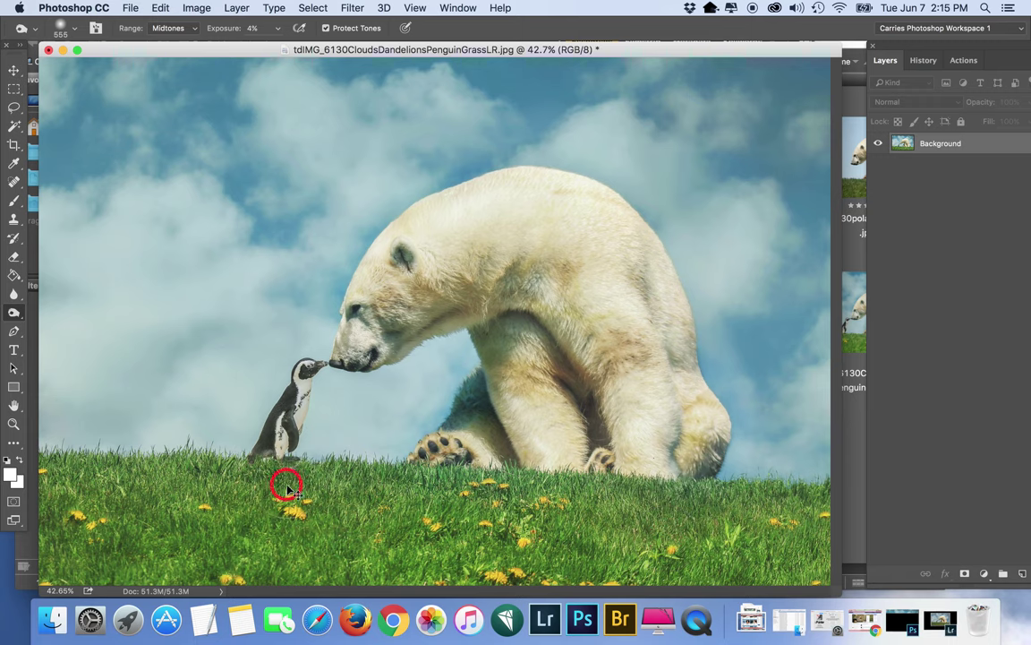
{"action": "key", "text": "super+z"}
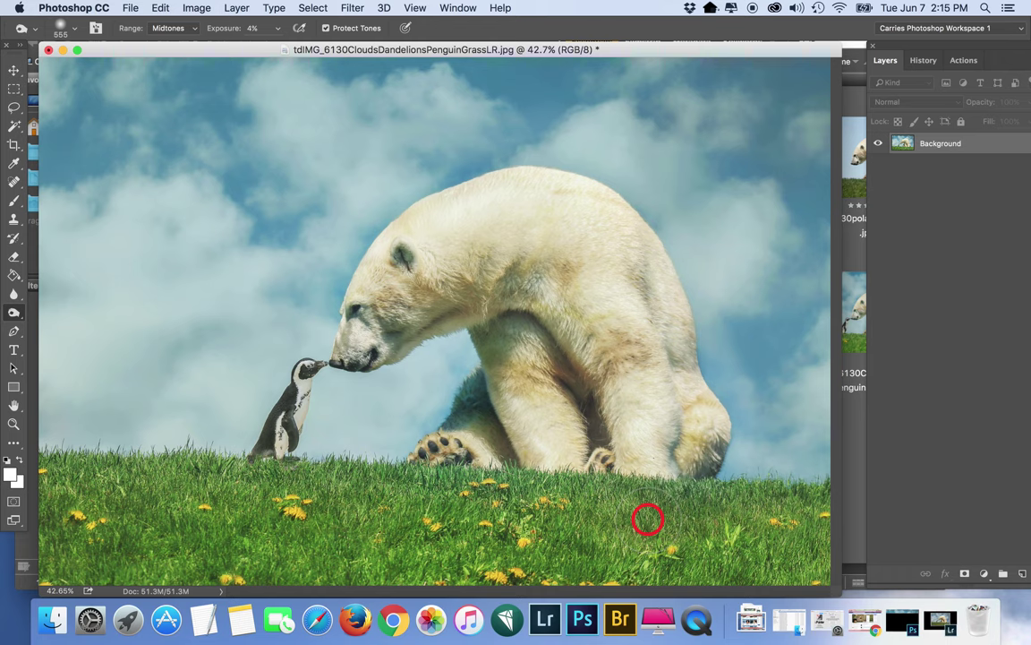
{"action": "key", "text": "super+z"}
{"action": "key", "text": "super+z"}
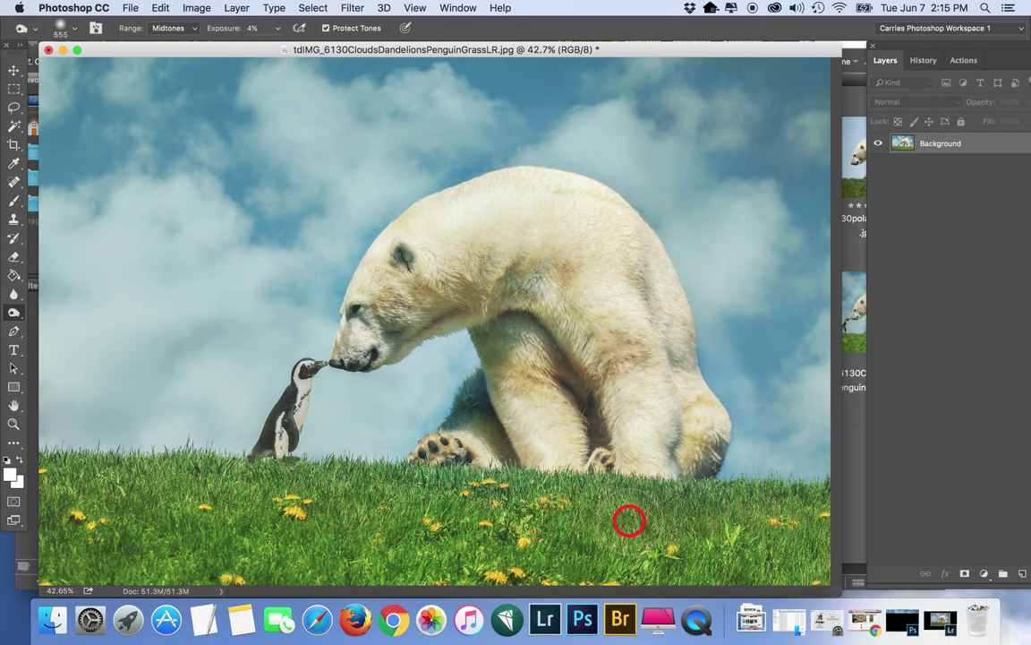
{"action": "key", "text": "super+m"}
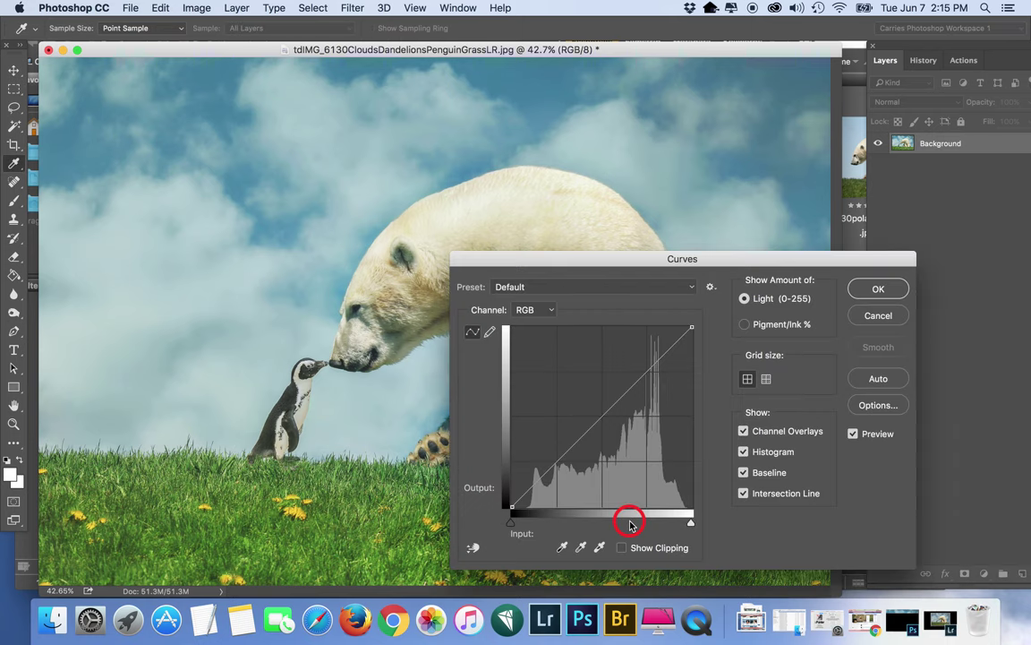
Deepen the blacks on the RGB curve and pull the Green midpoint down to cut the green cast
{"action": "left_click", "coordinate": [600, 413]}
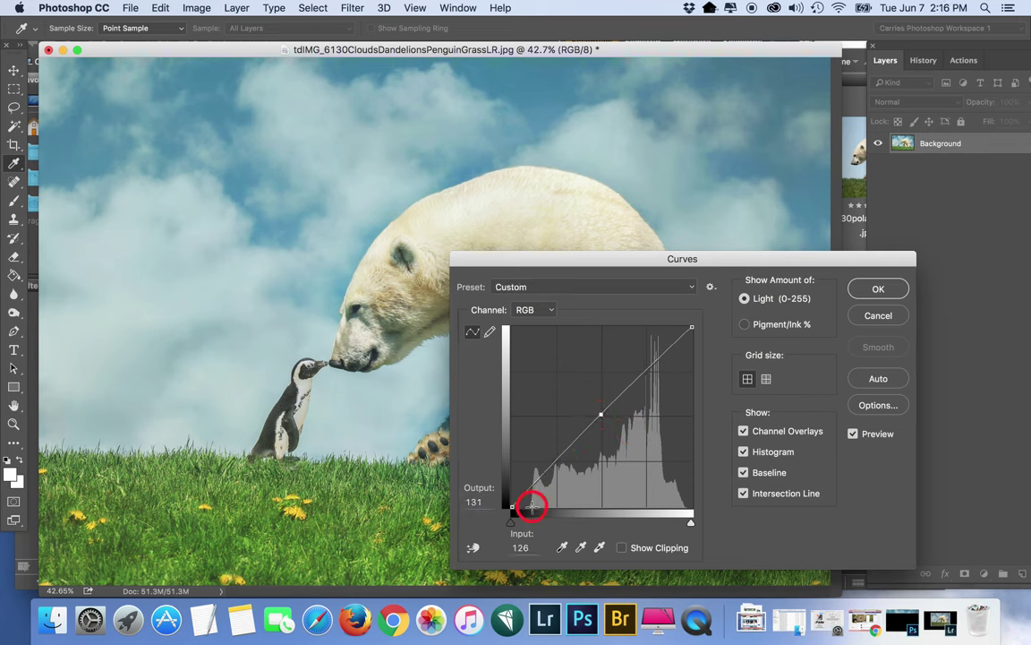
{"action": "left_click_drag", "start_coordinate": [515, 508], "coordinate": [522, 512]}
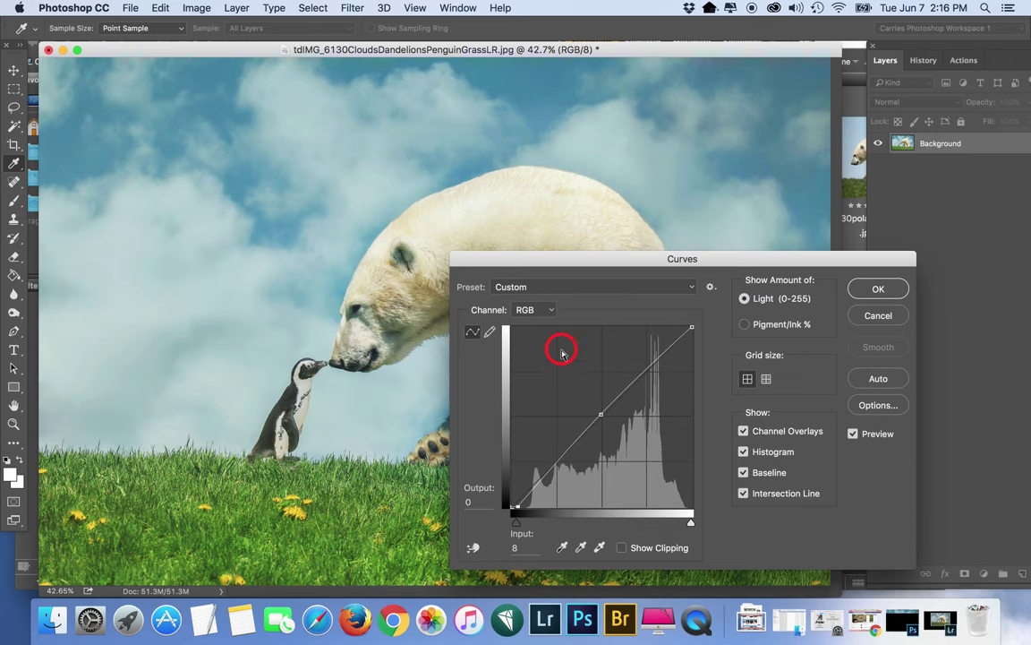
{"action": "left_click", "coordinate": [526, 311]}
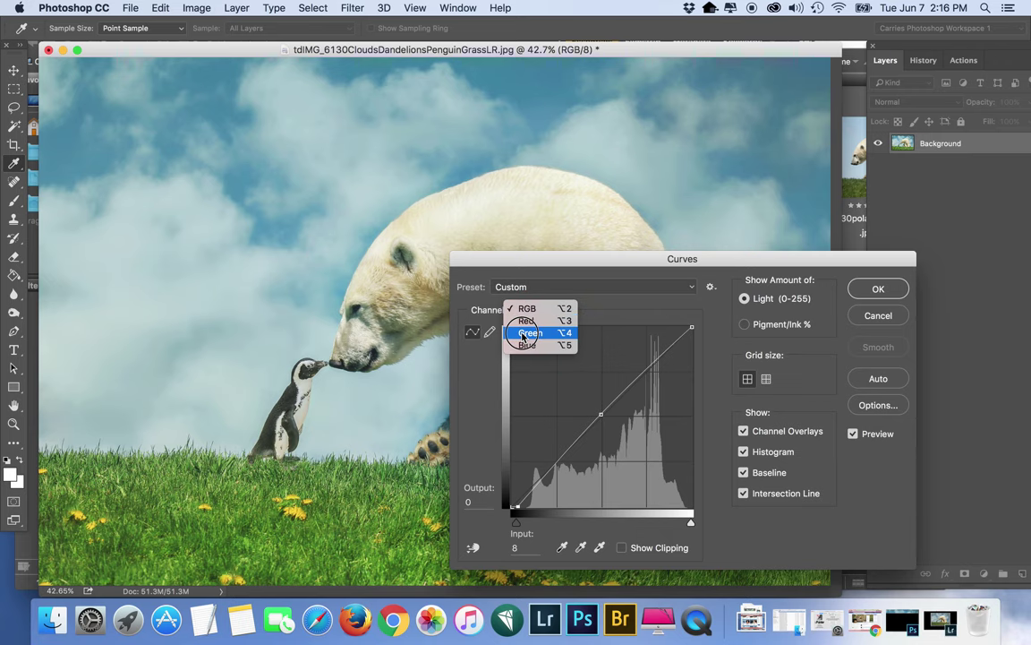
{"action": "left_click", "coordinate": [528, 333]}
{"action": "left_click_drag", "start_coordinate": [532, 258], "coordinate": [742, 271]}
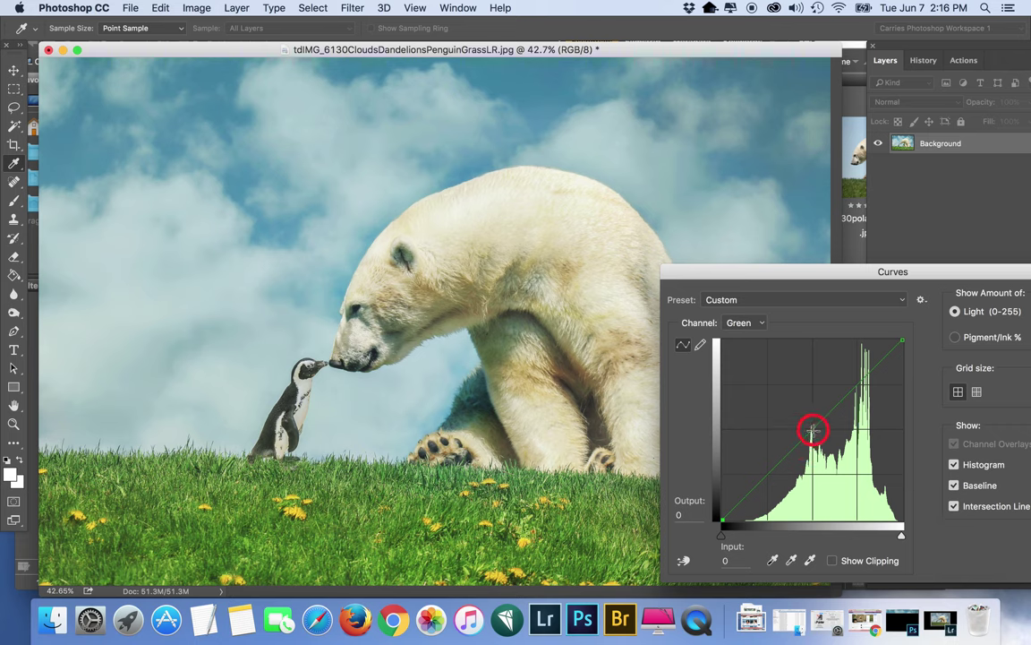
{"action": "left_click", "coordinate": [813, 432]}
{"action": "mouse_move", "coordinate": [815, 432]}
{"action": "left_mouse_down"}
{"action": "mouse_move", "coordinate": [825, 433]}
{"action": "mouse_move", "coordinate": [811, 432]}
{"action": "left_mouse_up"}
{"action": "left_click_drag", "start_coordinate": [816, 429], "coordinate": [811, 430]}
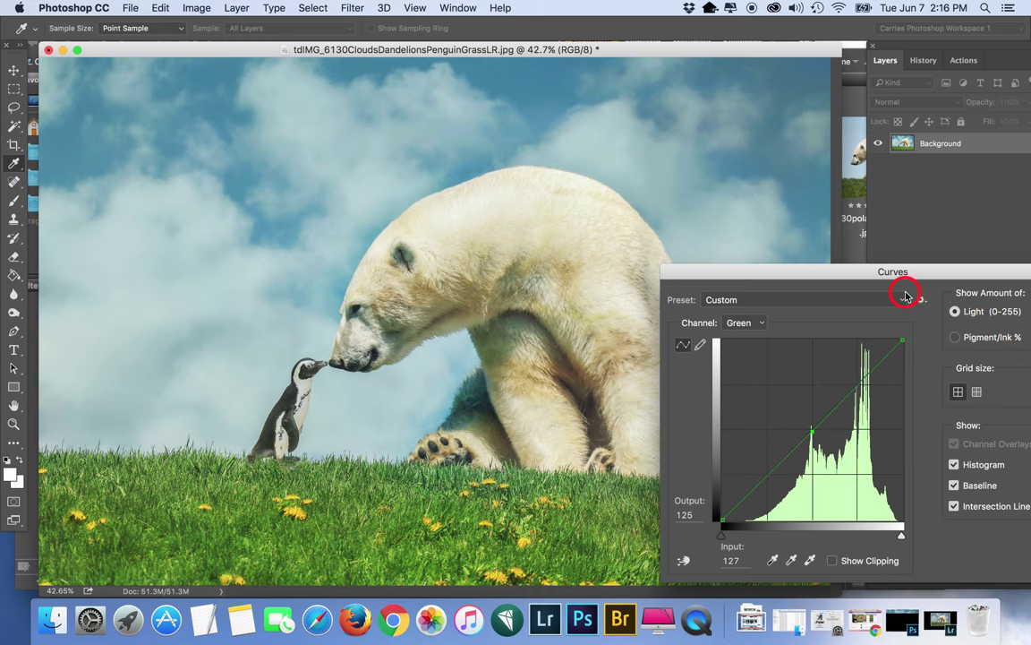
{"action": "left_click_drag", "start_coordinate": [904, 273], "coordinate": [810, 249]}
{"action": "left_click", "coordinate": [974, 283]}
{"action": "key", "text": "o"}
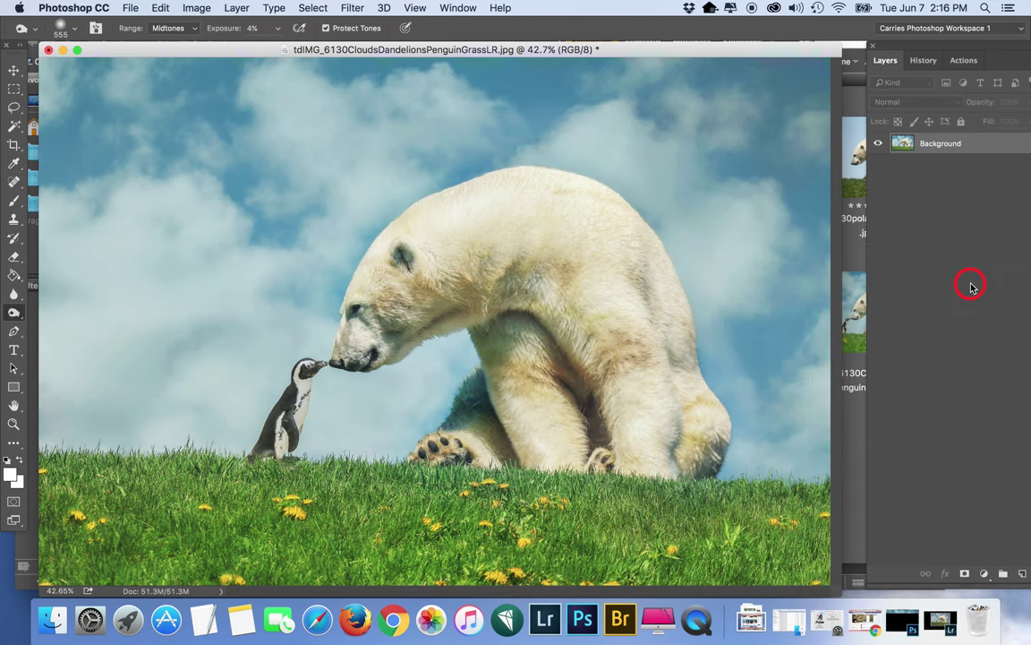
Lighten the sky above the bear's back, then lasso the shadow under its chest with 22 px feather
{"action": "mouse_move", "coordinate": [662, 166]}
{"action": "left_mouse_down"}
{"action": "mouse_move", "coordinate": [644, 113]}
{"action": "mouse_move", "coordinate": [628, 110]}
{"action": "mouse_move", "coordinate": [670, 139]}
{"action": "left_mouse_up"}
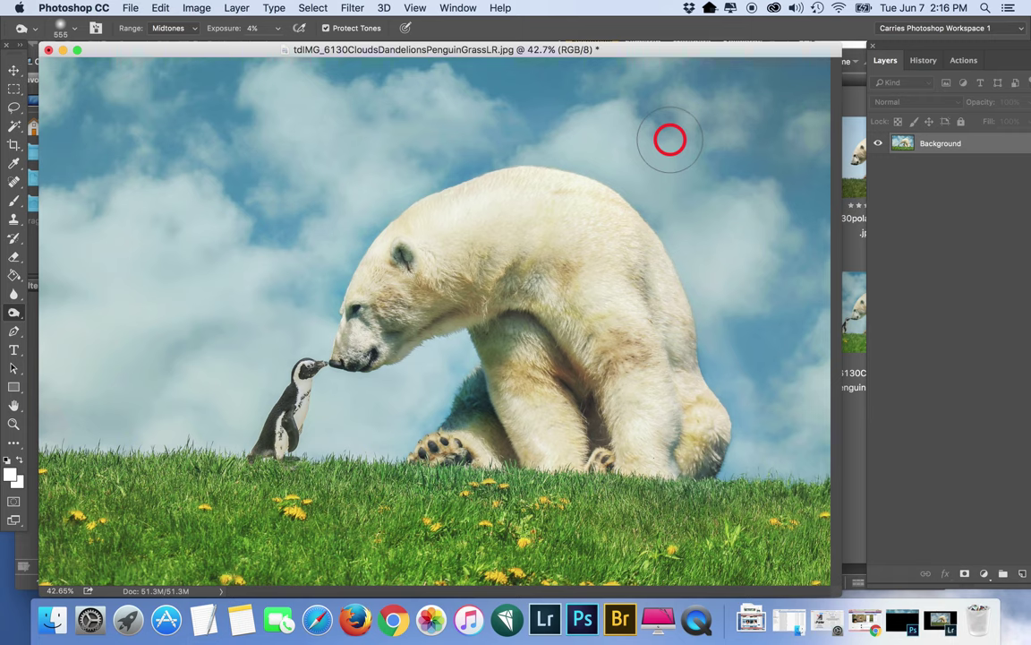
{"action": "left_click_drag", "start_coordinate": [670, 139], "coordinate": [437, 101]}
{"action": "left_click", "coordinate": [14, 109]}
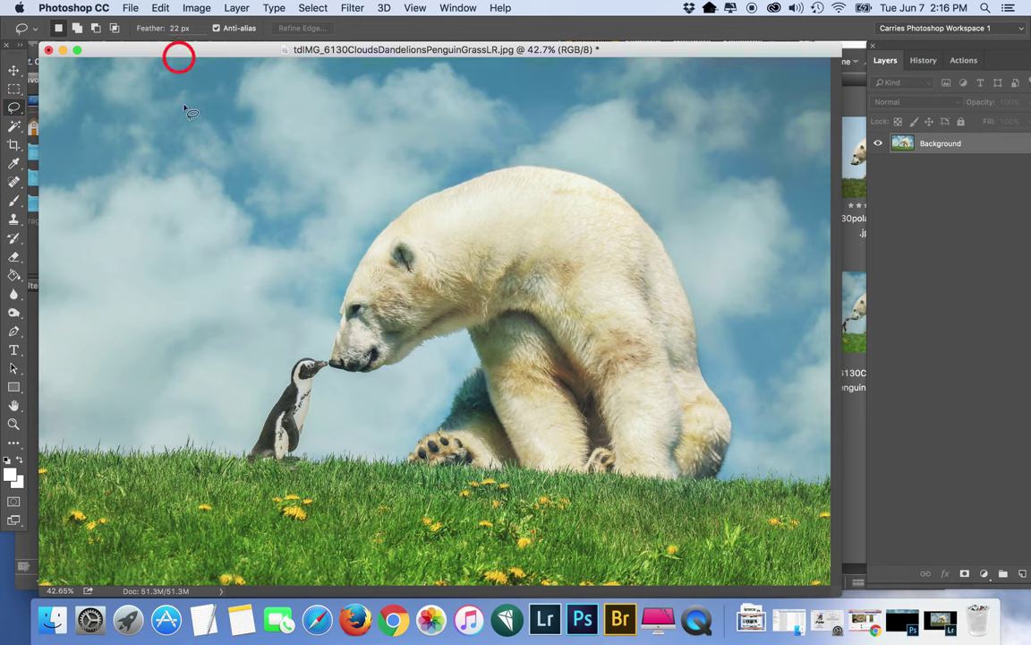
{"action": "mouse_move", "coordinate": [457, 377]}
{"action": "left_mouse_down"}
{"action": "mouse_move", "coordinate": [433, 408]}
{"action": "mouse_move", "coordinate": [432, 430]}
{"action": "mouse_move", "coordinate": [456, 447]}
{"action": "mouse_move", "coordinate": [490, 441]}
{"action": "mouse_move", "coordinate": [506, 405]}
{"action": "mouse_move", "coordinate": [502, 381]}
{"action": "mouse_move", "coordinate": [466, 357]}
{"action": "mouse_move", "coordinate": [679, 384]}
{"action": "mouse_move", "coordinate": [506, 355]}
{"action": "mouse_move", "coordinate": [479, 372]}
{"action": "mouse_move", "coordinate": [478, 358]}
{"action": "mouse_move", "coordinate": [456, 376]}
{"action": "mouse_move", "coordinate": [437, 429]}
{"action": "mouse_move", "coordinate": [483, 436]}
{"action": "mouse_move", "coordinate": [481, 357]}
{"action": "left_mouse_up"}
{"action": "left_click", "coordinate": [477, 369]}
{"action": "left_click", "coordinate": [477, 362]}
{"action": "mouse_move", "coordinate": [452, 407]}
{"action": "left_mouse_down"}
{"action": "mouse_move", "coordinate": [438, 423]}
{"action": "mouse_move", "coordinate": [488, 398]}
{"action": "mouse_move", "coordinate": [475, 357]}
{"action": "mouse_move", "coordinate": [508, 364]}
{"action": "left_mouse_up"}
Open Hue/Saturation and restrict the adjustment to the Cyans range
{"action": "left_click", "coordinate": [161, 27]}
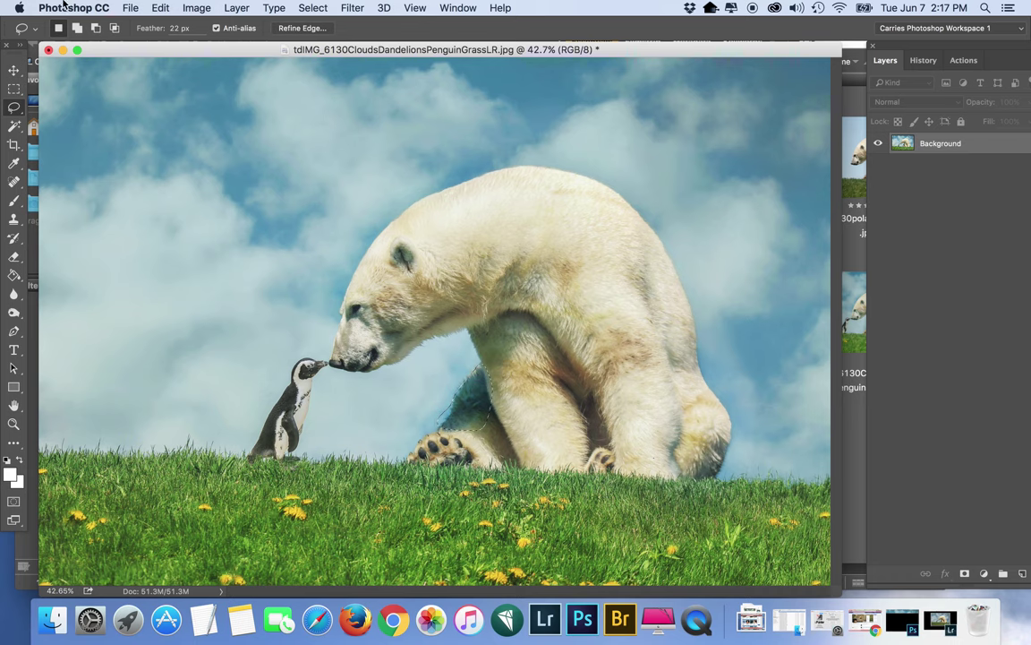
{"action": "left_click", "coordinate": [199, 7]}
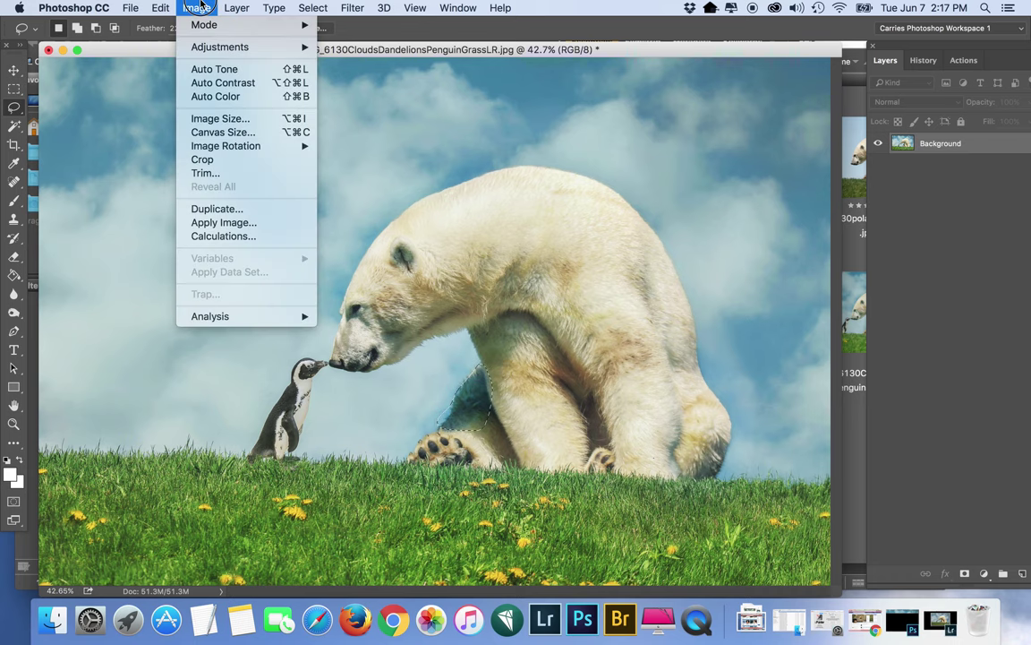
{"action": "left_click", "coordinate": [200, 47]}
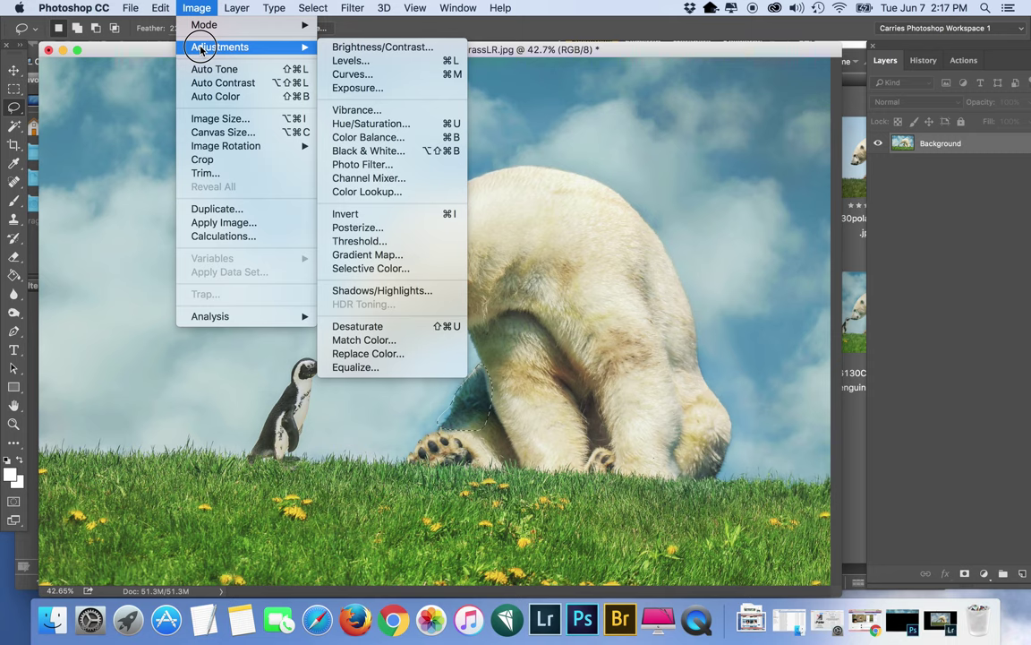
{"action": "left_click", "coordinate": [386, 123]}
{"action": "left_click", "coordinate": [744, 238]}
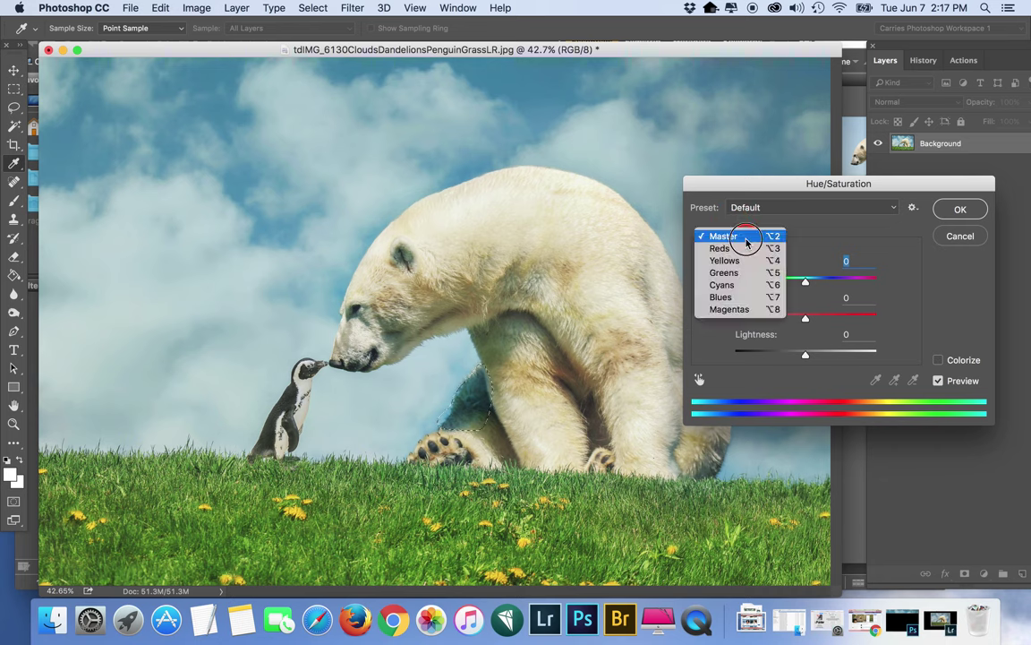
{"action": "left_click", "coordinate": [744, 286]}
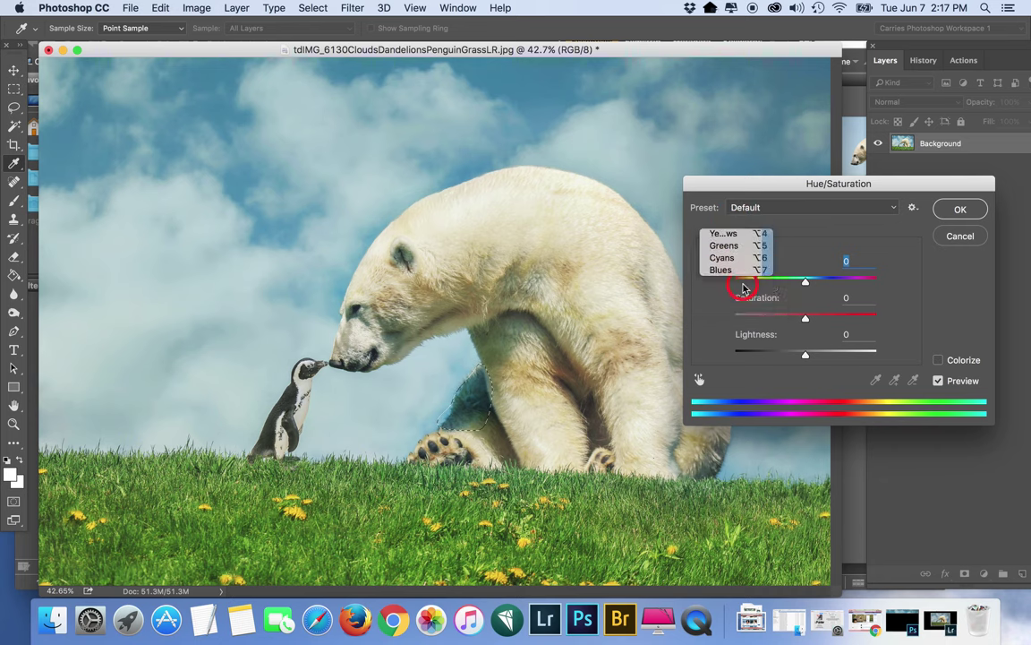
Set Cyans Lightness to 33, Saturation to -33 and Hue to 0, then apply
{"action": "left_click", "coordinate": [854, 334]}
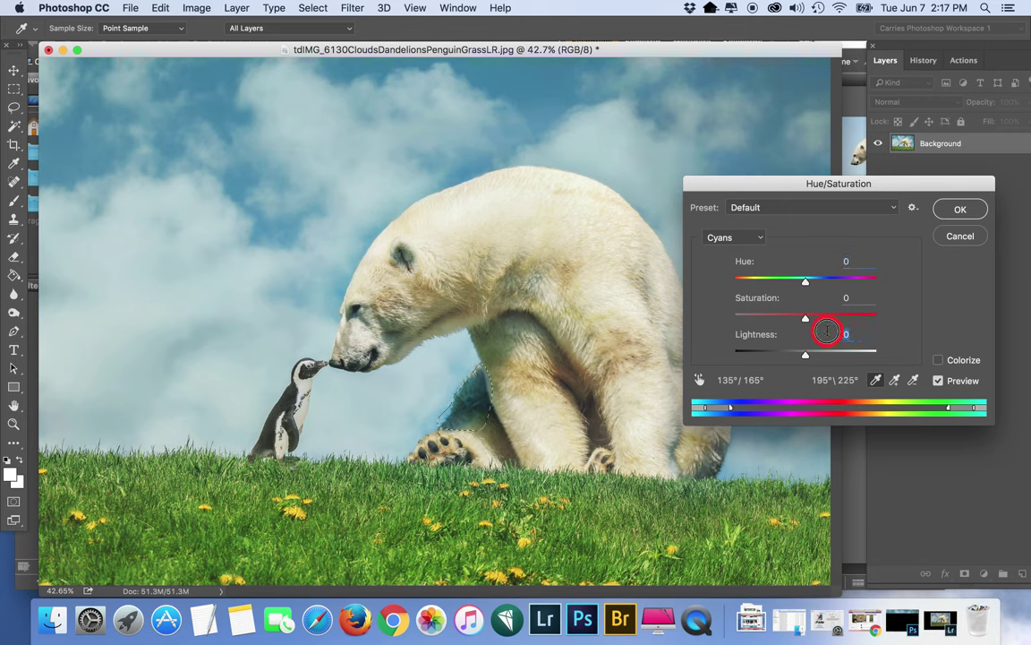
{"action": "type", "text": "33"}
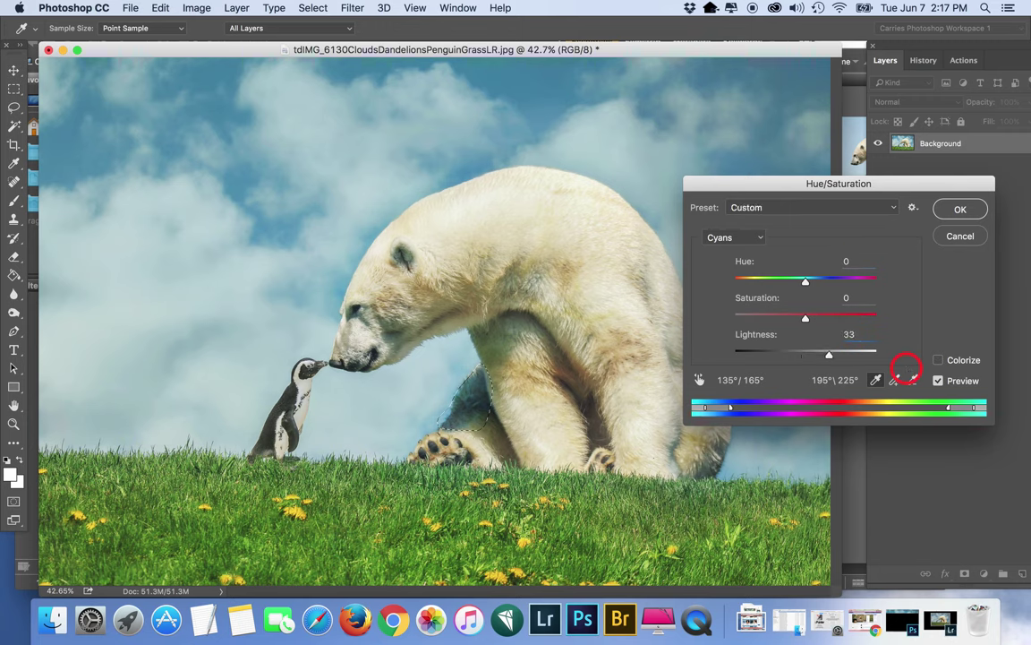
{"action": "key", "text": "shift+Tab"}
{"action": "type", "text": "-33"}
{"action": "left_click", "coordinate": [727, 238]}
{"action": "left_click_drag", "start_coordinate": [808, 283], "coordinate": [756, 280]}
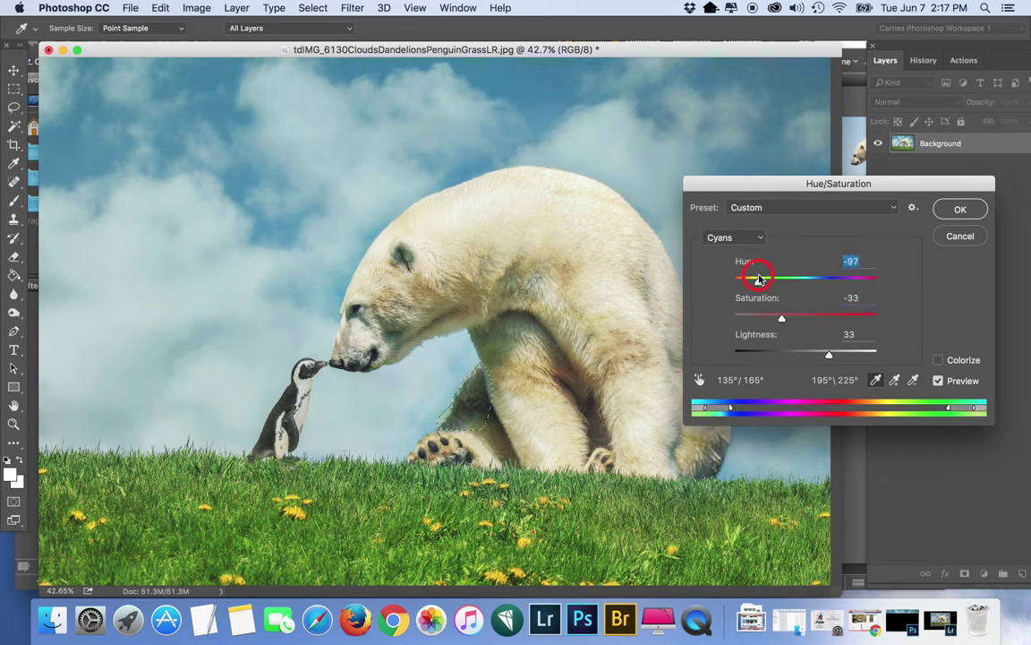
{"action": "type", "text": "0"}
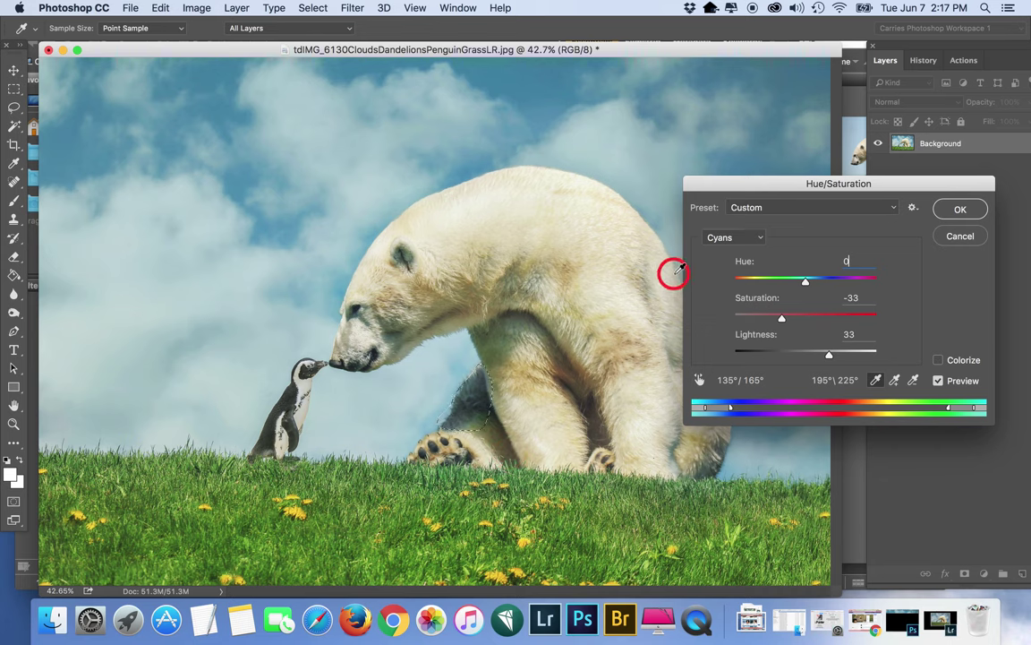
{"action": "left_click", "coordinate": [959, 209]}
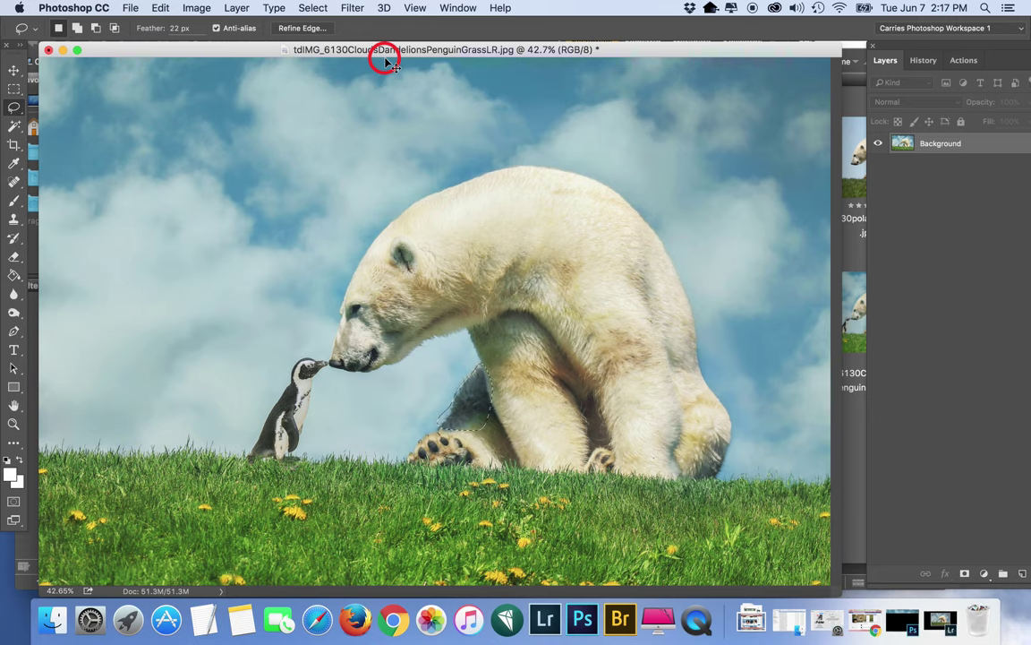
Resave over tdIMG_6130CloudsDandelionsPenguinGrassLR.jpg and deselect the selection
{"action": "key", "text": "super+shift+s"}
{"action": "key", "text": "Return"}
{"action": "left_click", "coordinate": [614, 133]}
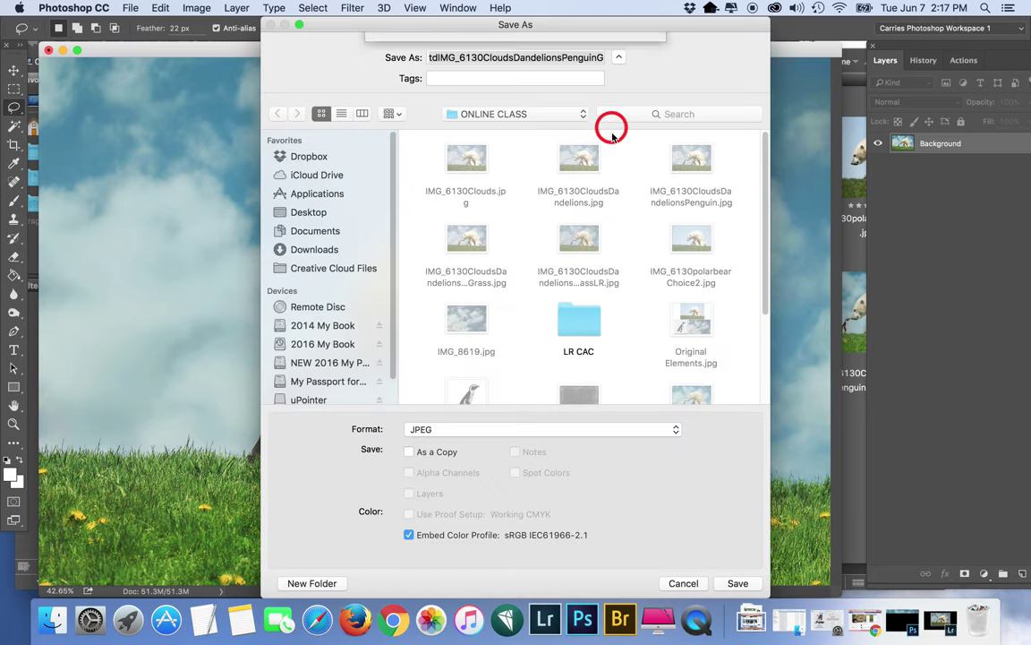
{"action": "left_click", "coordinate": [614, 202]}
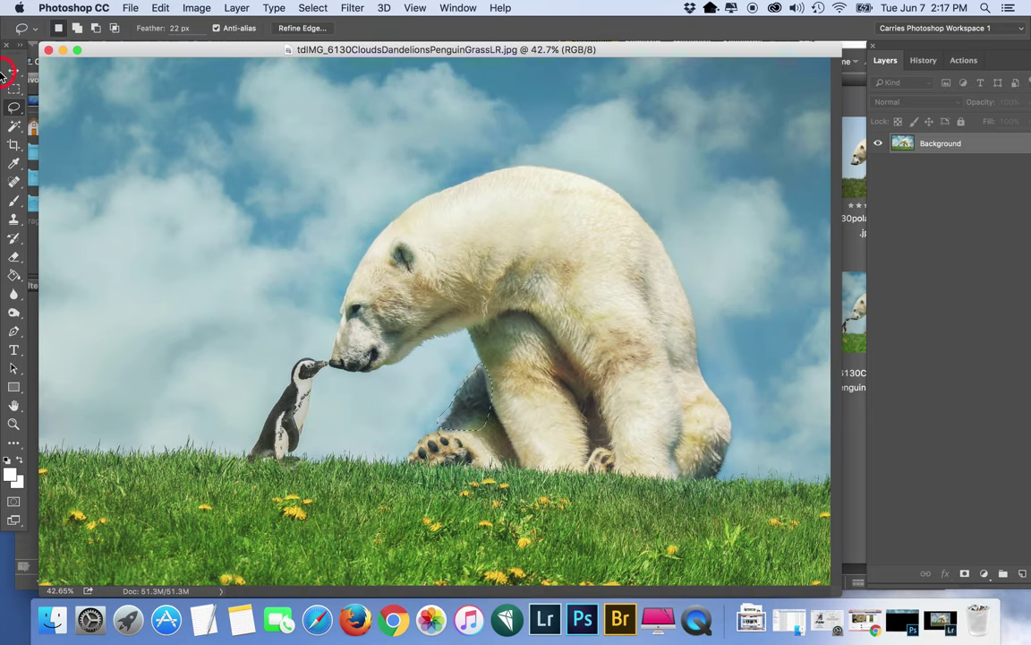
{"action": "right_click", "coordinate": [472, 405]}
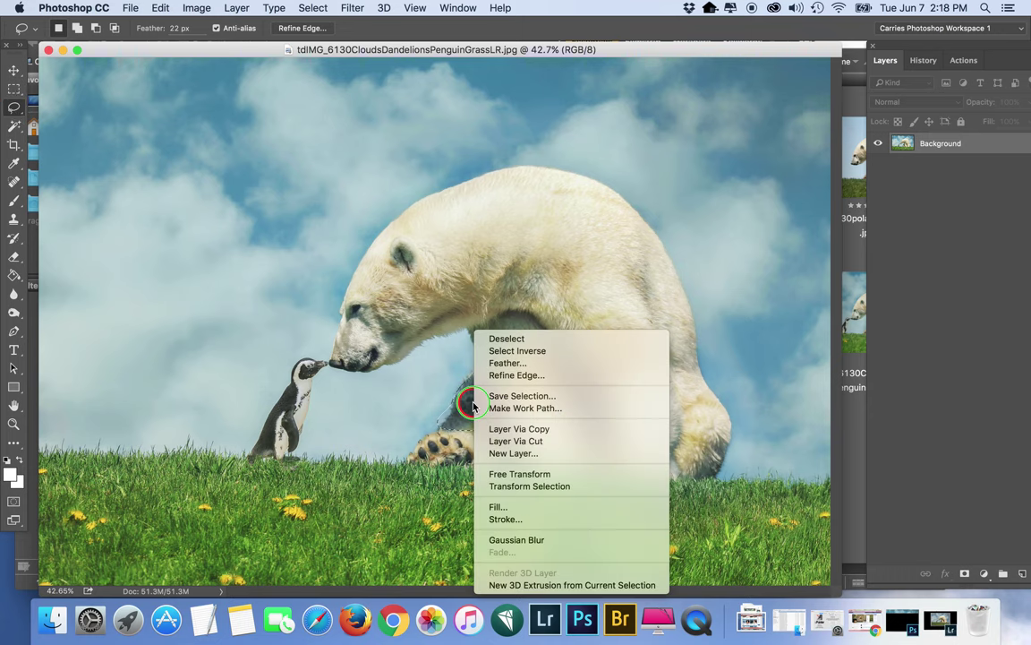
{"action": "left_click", "coordinate": [503, 338]}
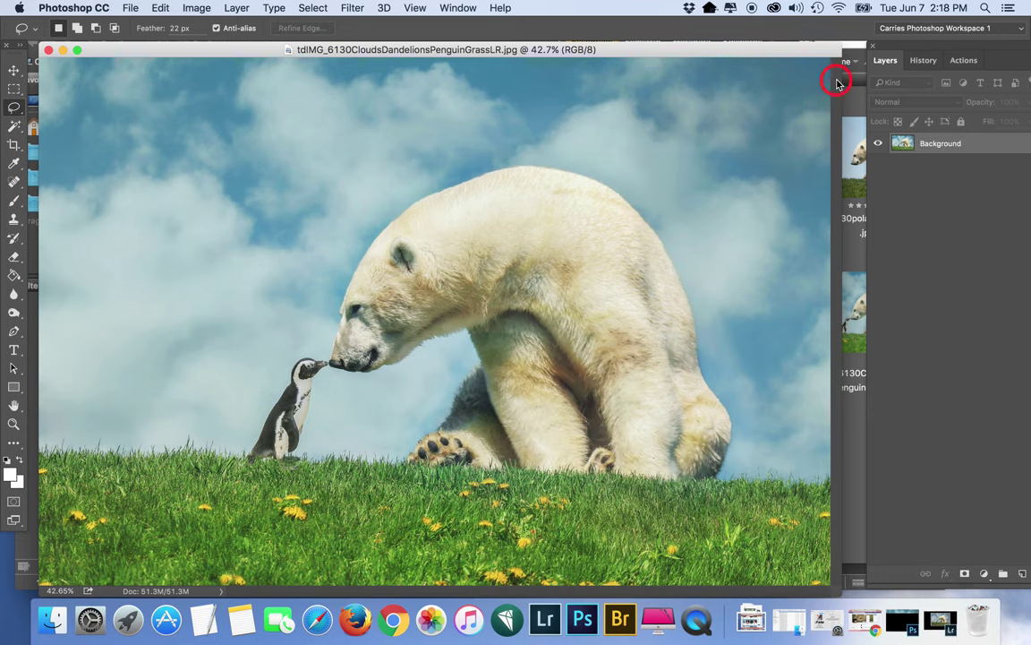
Run the Beautifully Desaturated action from the Actions panel
{"action": "left_click", "coordinate": [964, 60]}
{"action": "scroll", "coordinate": [947, 358], "scroll_direction": "down", "scroll_amount": 3}
{"action": "scroll", "coordinate": [951, 365], "scroll_direction": "up", "scroll_amount": 3}
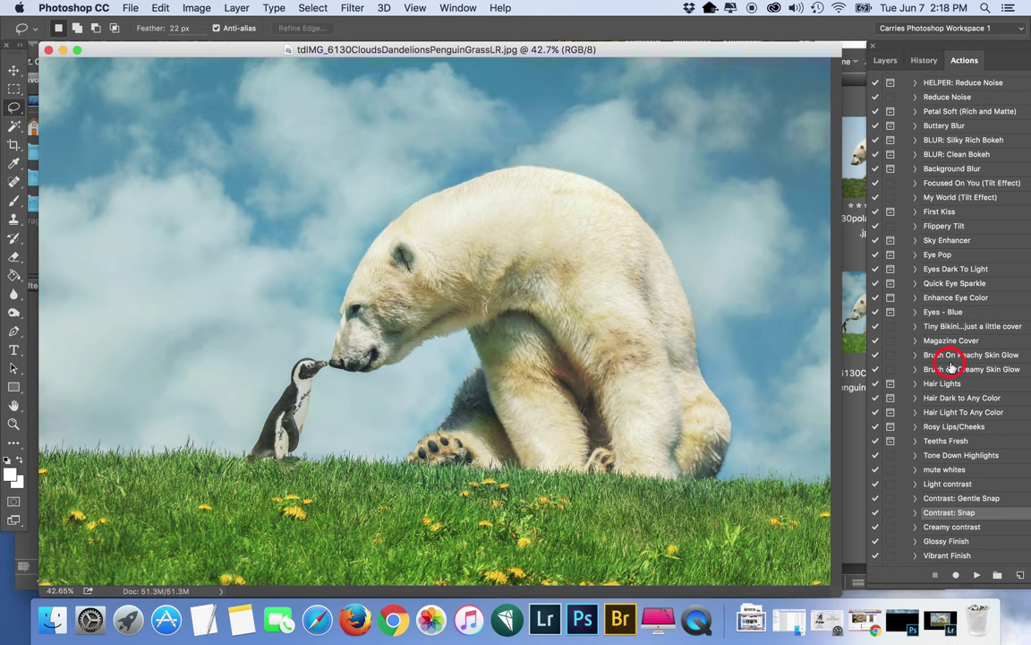
{"action": "scroll", "coordinate": [951, 365], "scroll_direction": "up", "scroll_amount": 5}
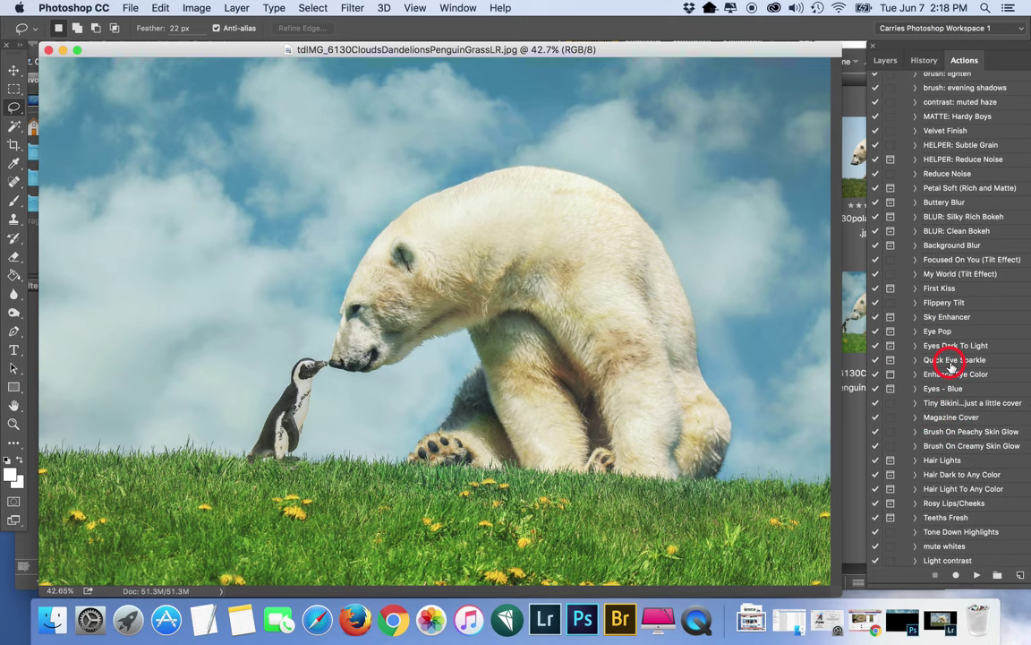
{"action": "scroll", "coordinate": [951, 363], "scroll_direction": "up", "scroll_amount": 10}
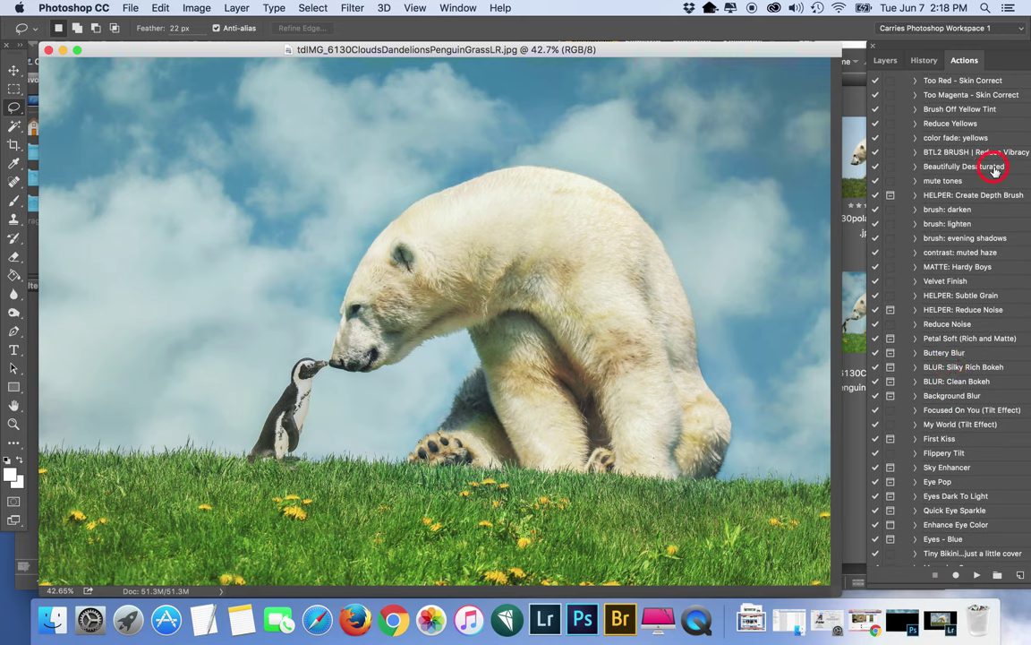
{"action": "left_click", "coordinate": [994, 167]}
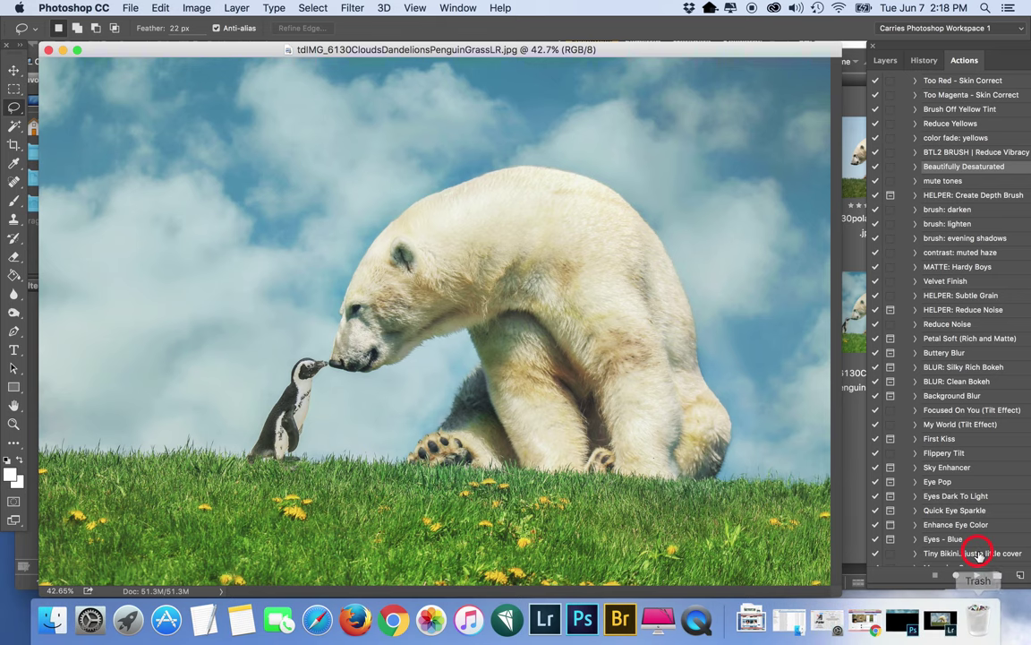
{"action": "left_click", "coordinate": [979, 578]}
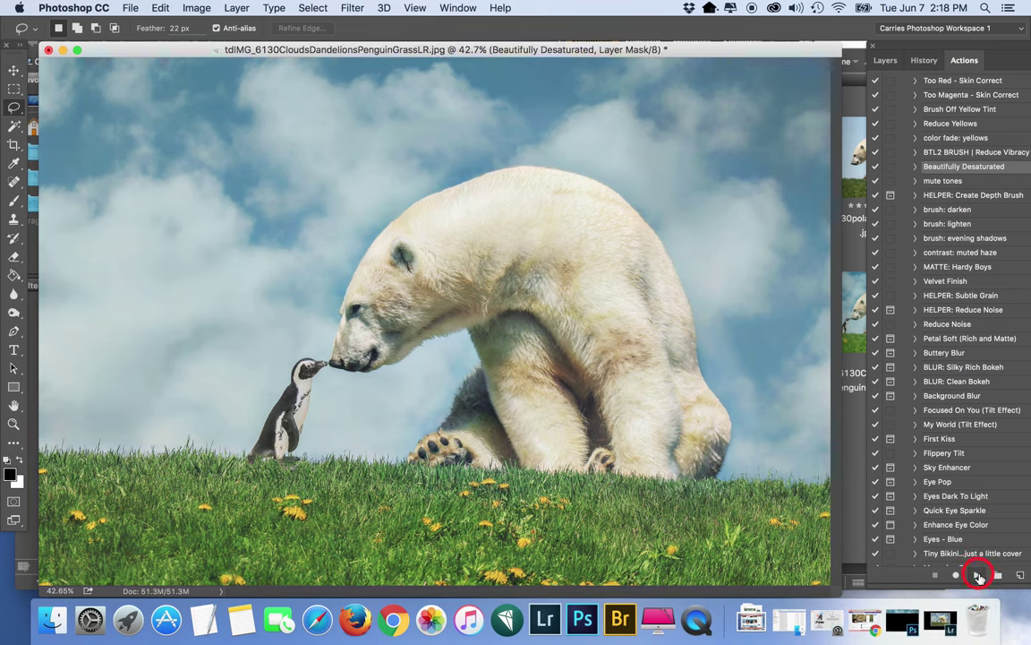
{"action": "left_click", "coordinate": [36, 83]}
Lower the Beautifully Desaturated group to 22% opacity and toggle it to compare
{"action": "left_click", "coordinate": [886, 60]}
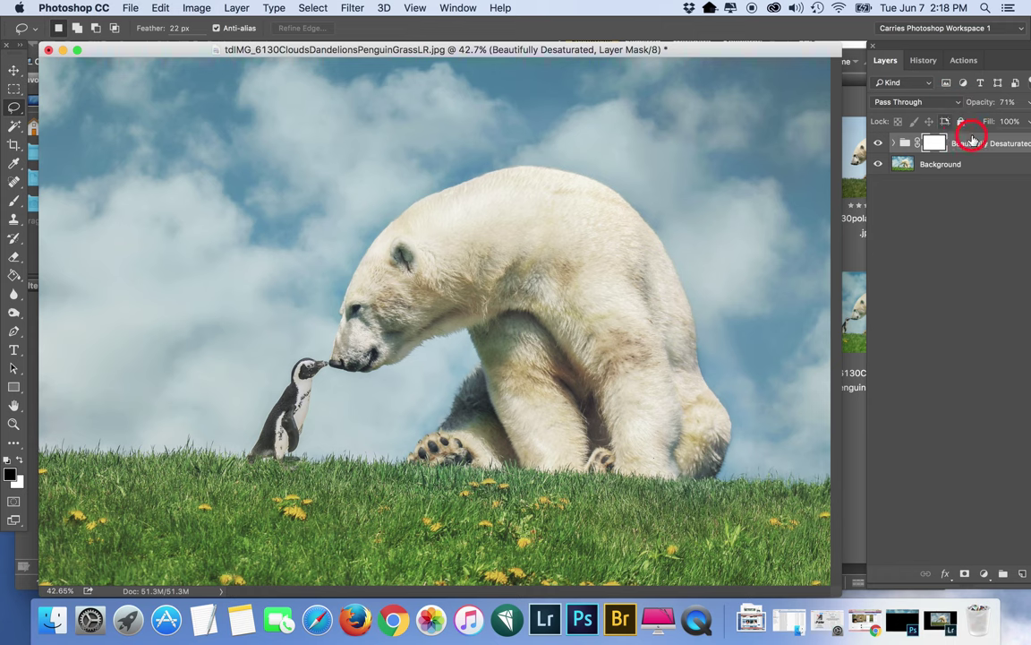
{"action": "left_click", "coordinate": [1010, 101]}
{"action": "type", "text": "22"}
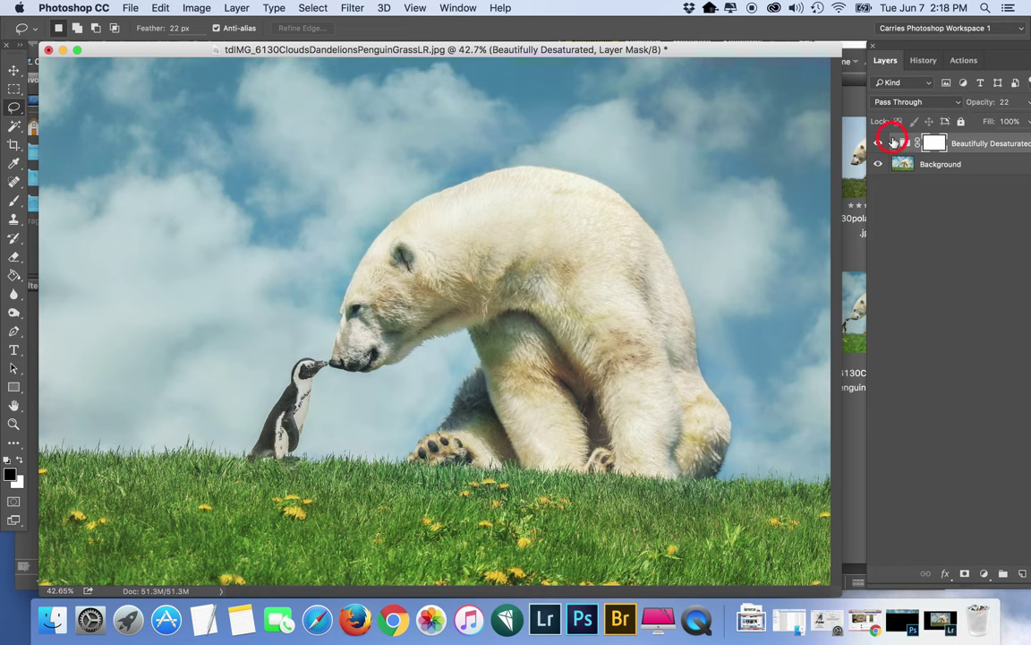
{"action": "left_click", "coordinate": [880, 143]}
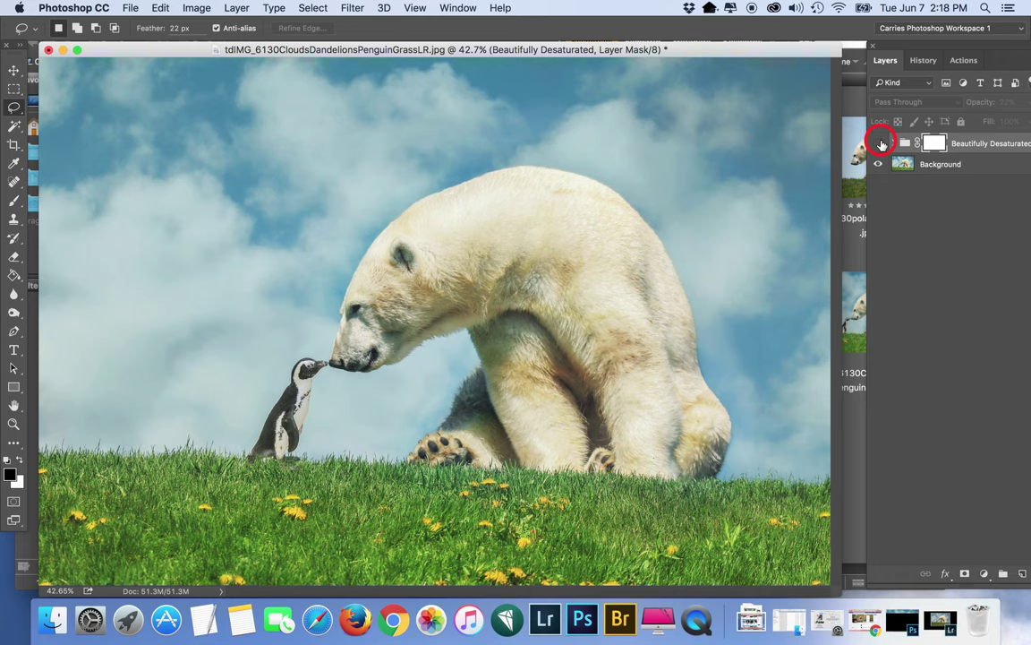
{"action": "left_click", "coordinate": [881, 144]}
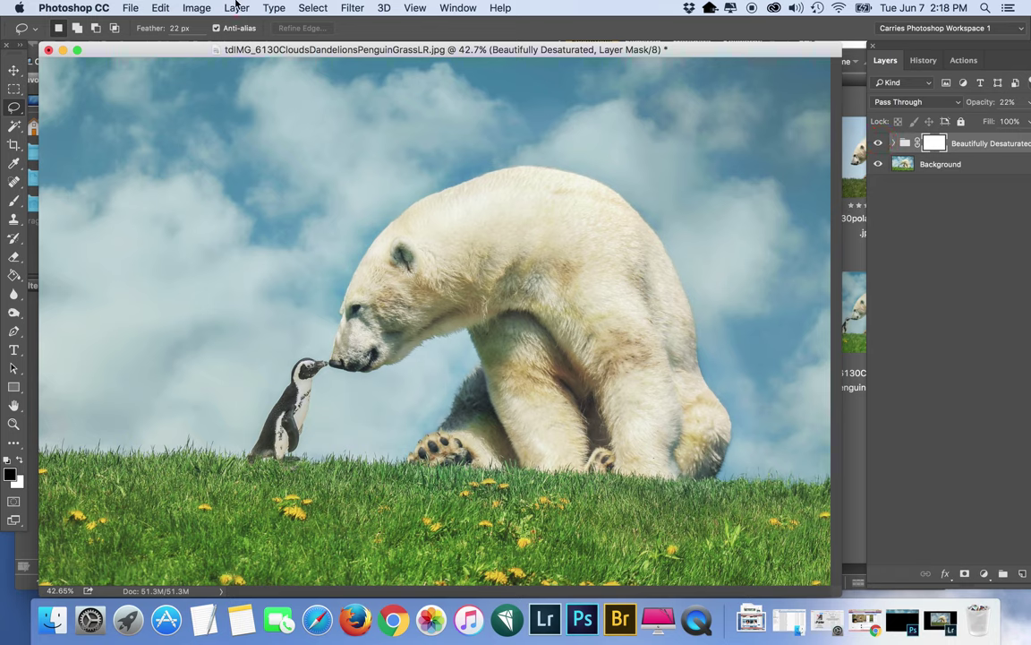
{"action": "left_click", "coordinate": [236, 7]}
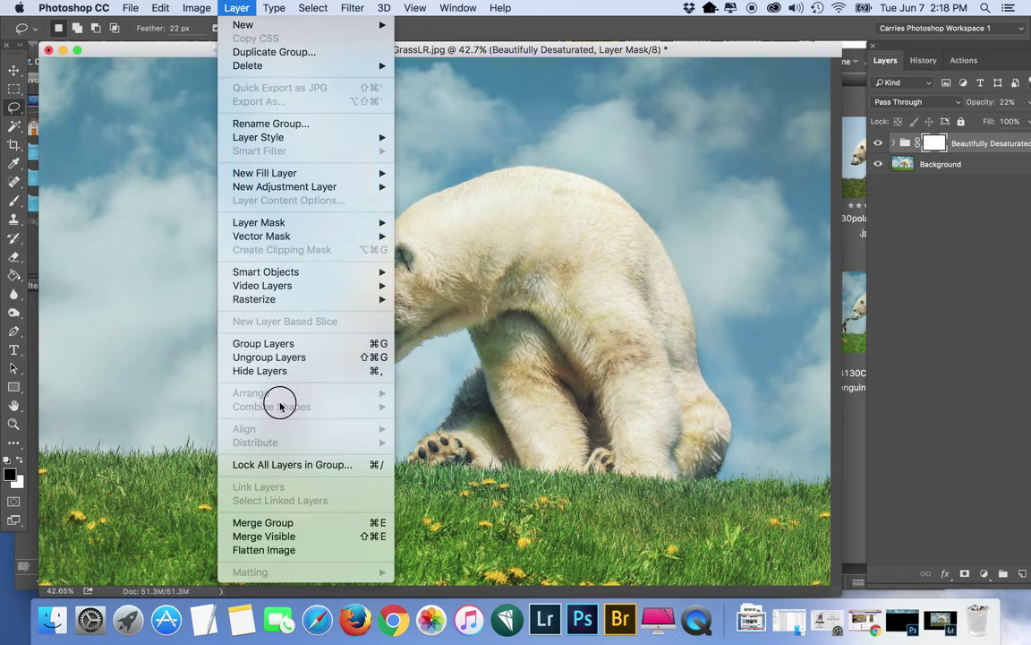
Flatten to a single Background and replace the JPEG at quality 12 (Maximum)
{"action": "left_click", "coordinate": [279, 551]}
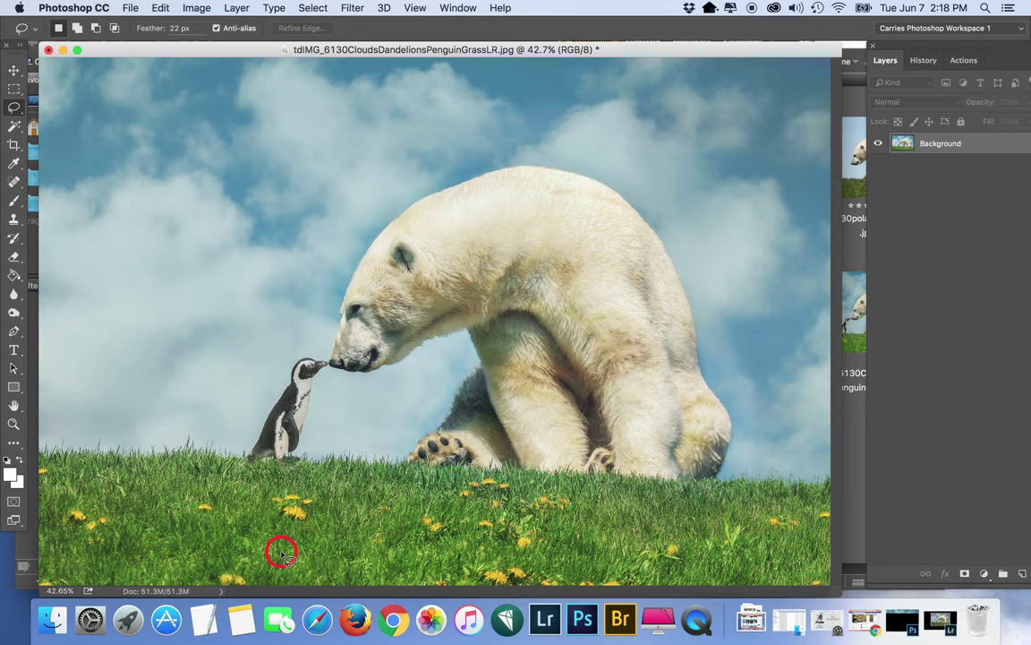
{"action": "key", "text": "super+minus"}
{"action": "key", "text": "shift+super+s"}
{"action": "key", "text": "Return"}
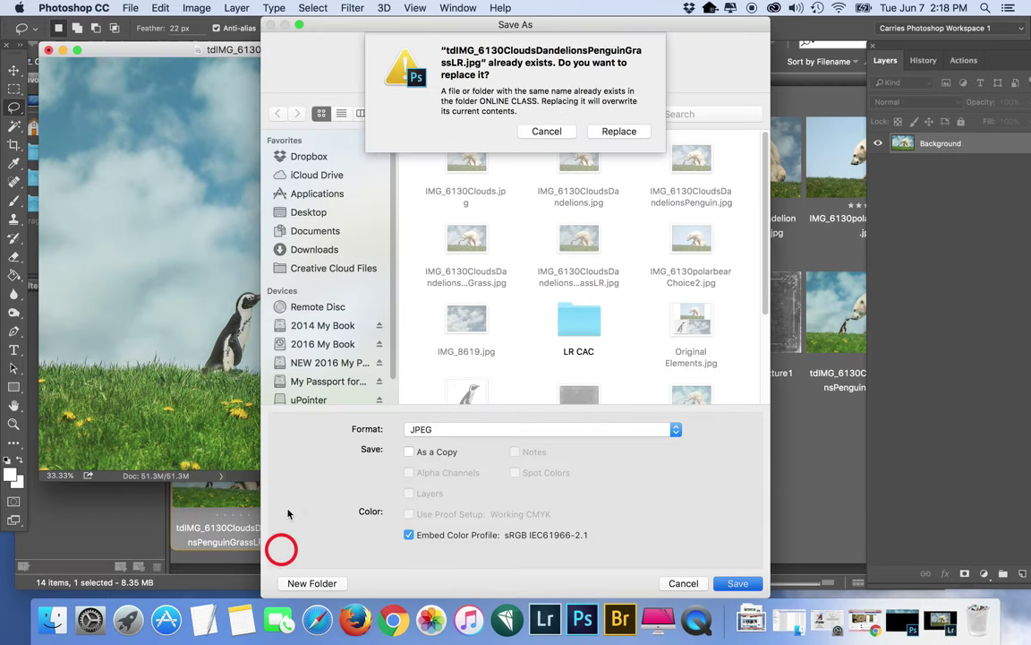
{"action": "left_click", "coordinate": [615, 133]}
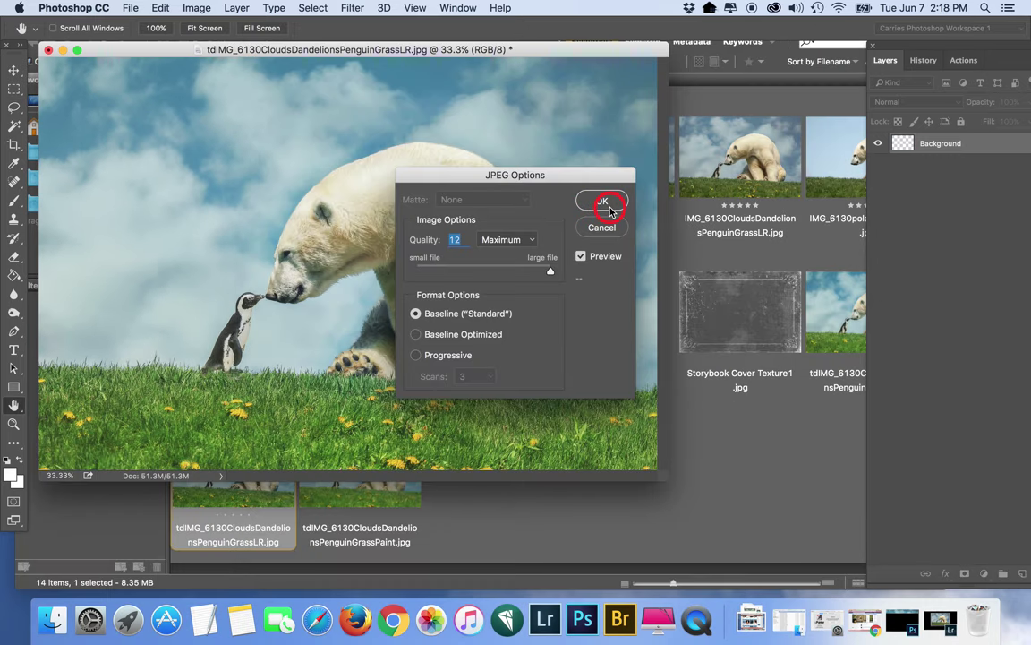
{"action": "left_click", "coordinate": [602, 201]}
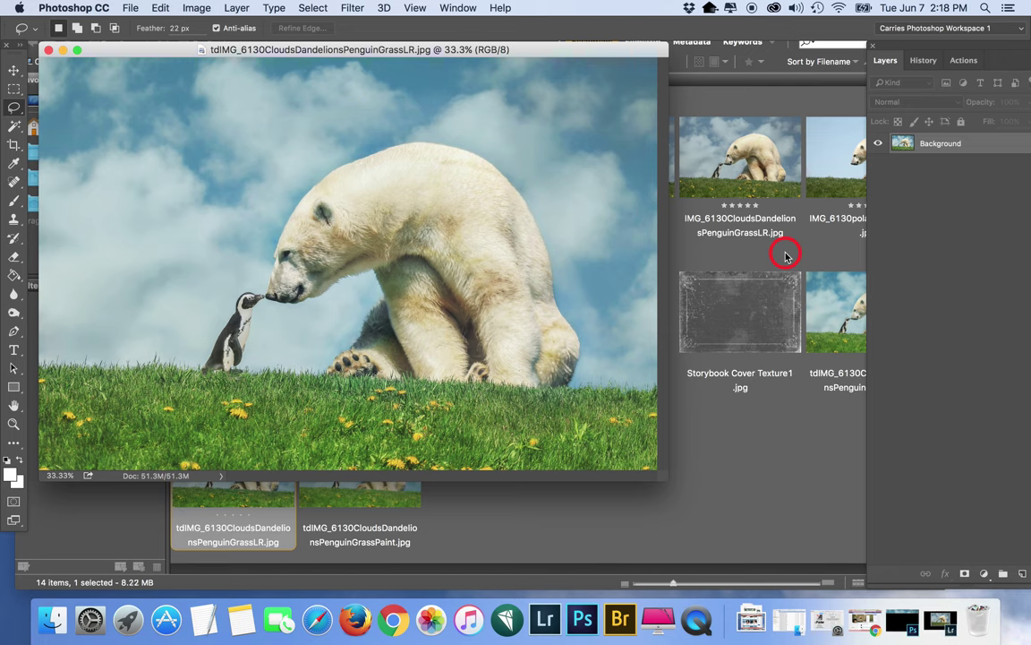
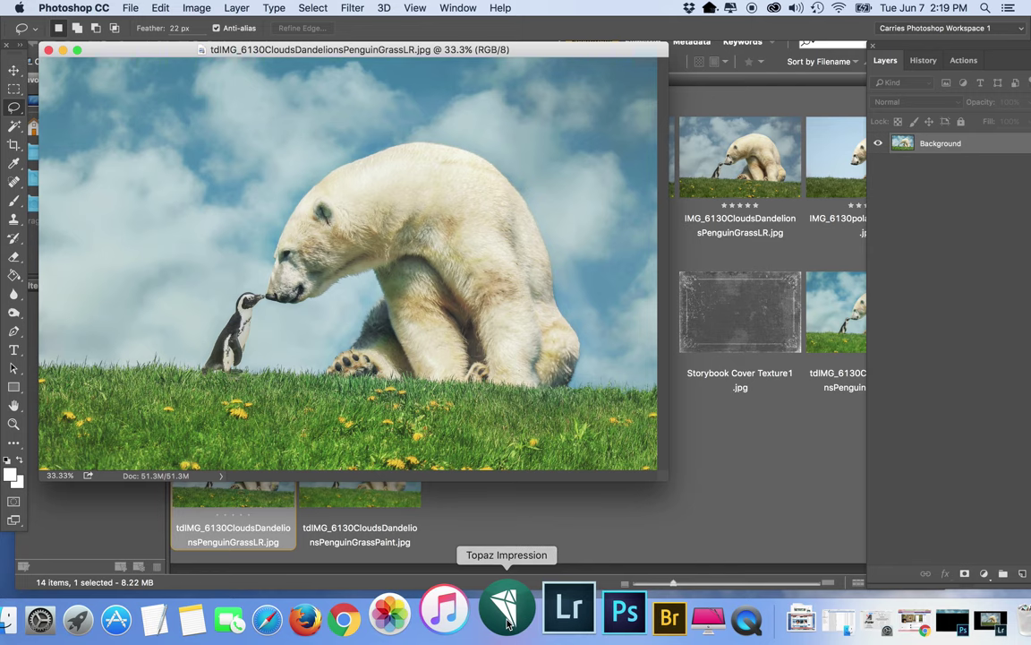
Save the polar bear image over its existing JPEG at maximum quality 12
{"action": "left_click_drag", "start_coordinate": [578, 488], "coordinate": [668, 496]}
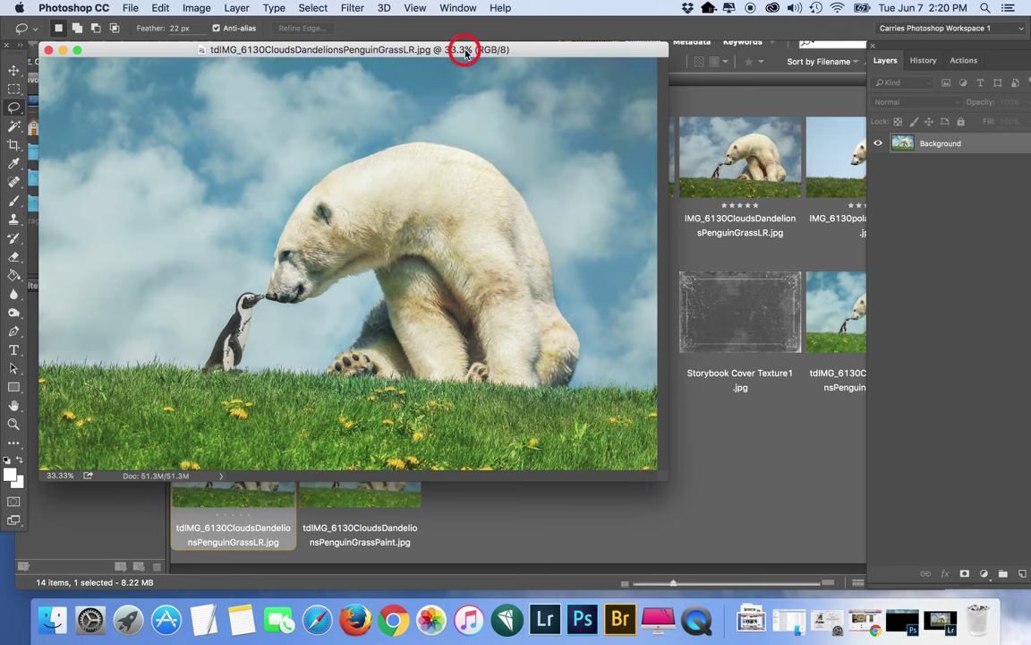
{"action": "key", "text": "super+minus"}
{"action": "key", "text": "super+minus"}
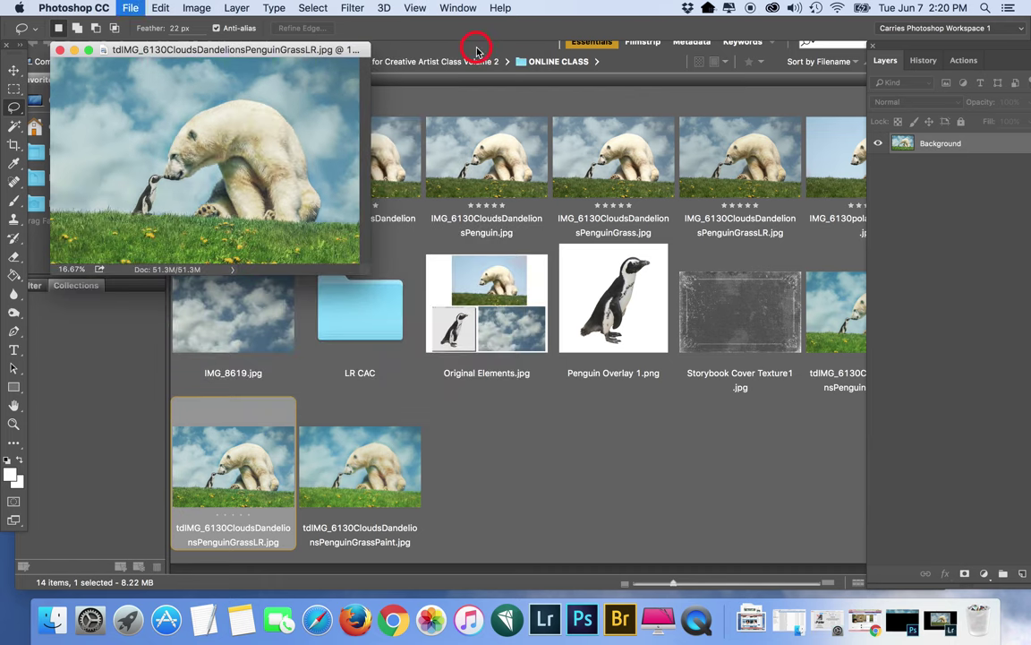
{"action": "key", "text": "super+shift+s"}
{"action": "key", "text": "Return"}
{"action": "left_click", "coordinate": [621, 130]}
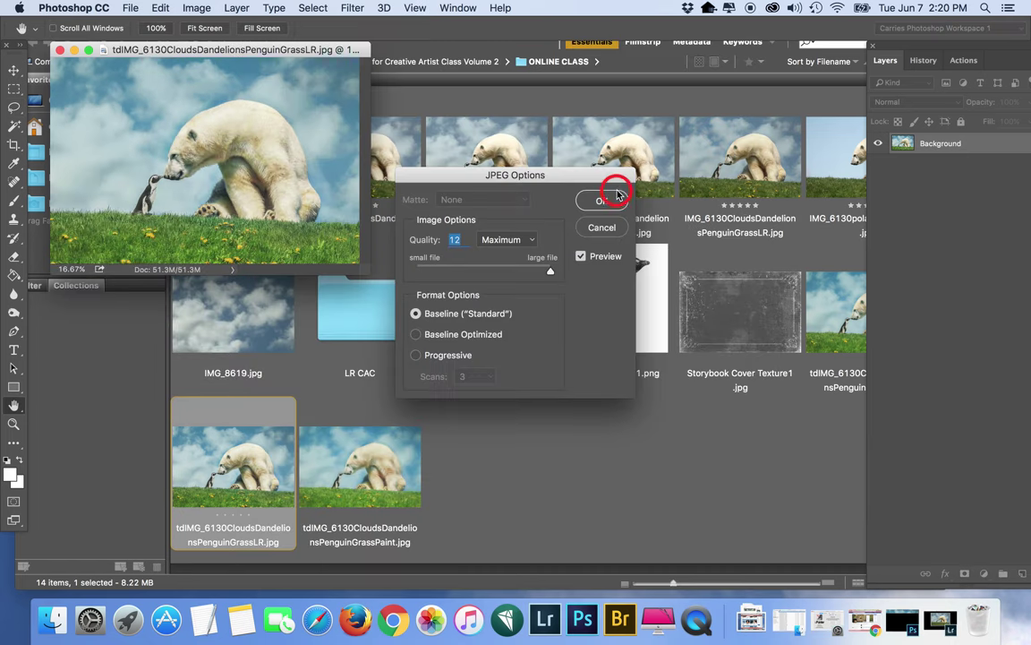
{"action": "left_click", "coordinate": [602, 199]}
Make a duplicate copy of the polar bear image with Image > Duplicate
{"action": "key", "text": "l"}
{"action": "left_click", "coordinate": [88, 57]}
{"action": "left_click", "coordinate": [145, 92]}
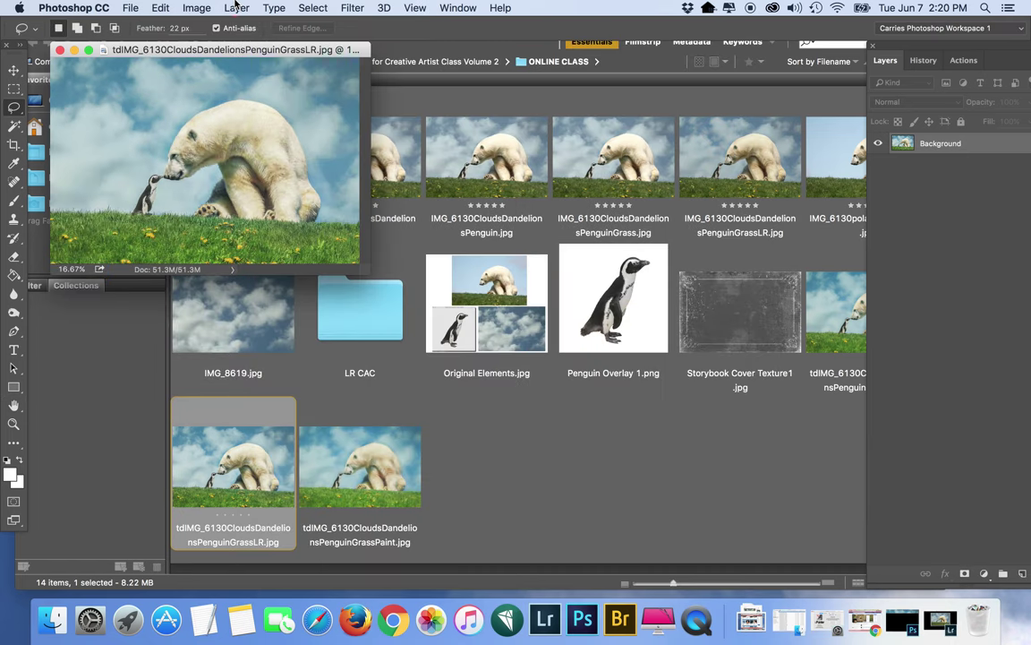
{"action": "left_click", "coordinate": [196, 7]}
{"action": "left_click", "coordinate": [254, 207]}
{"action": "key", "text": "Return"}
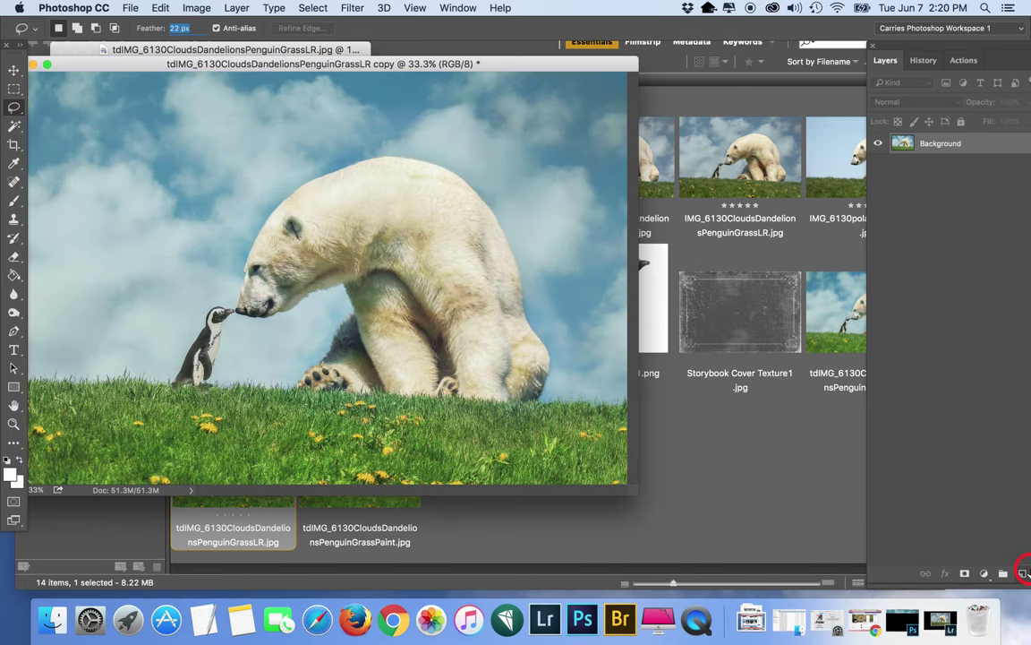
Open Storybook Cover Texture1.jpg from Bridge into Photoshop next to the polar bear copy
{"action": "key", "text": "super+0"}
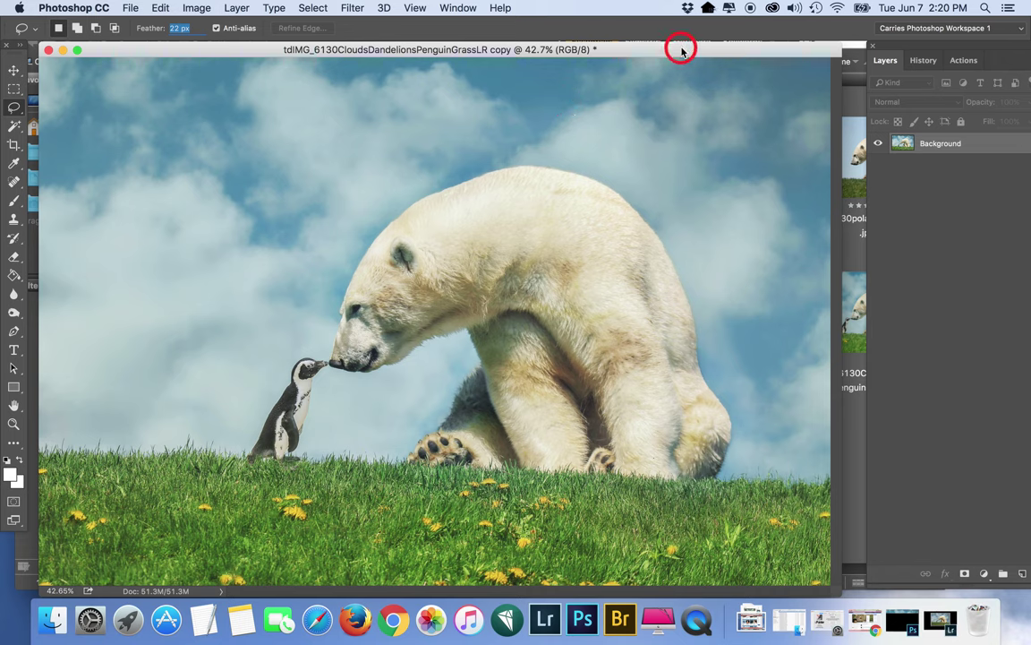
{"action": "left_click_drag", "start_coordinate": [681, 51], "coordinate": [522, 48]}
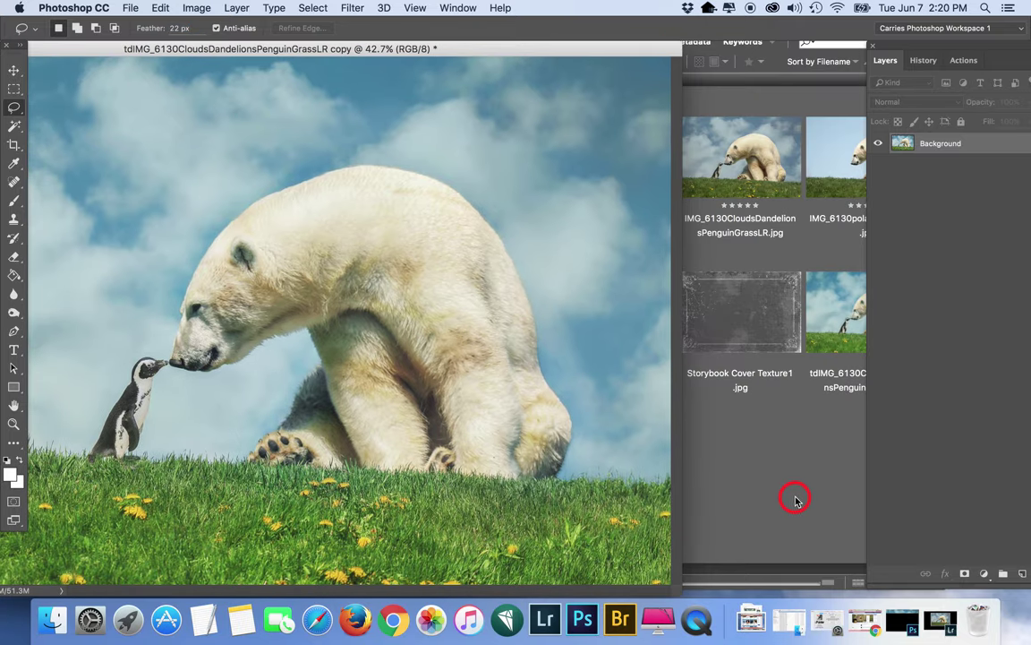
{"action": "left_click", "coordinate": [794, 496]}
{"action": "left_click", "coordinate": [623, 223]}
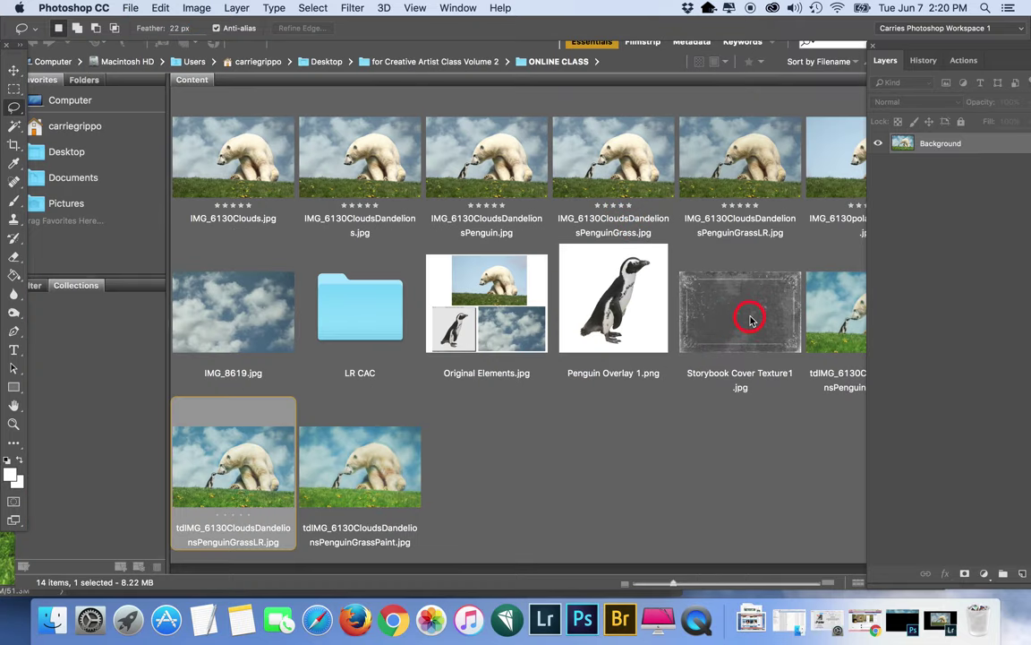
{"action": "key", "text": "super+h"}
{"action": "left_click_drag", "start_coordinate": [742, 301], "coordinate": [578, 620]}
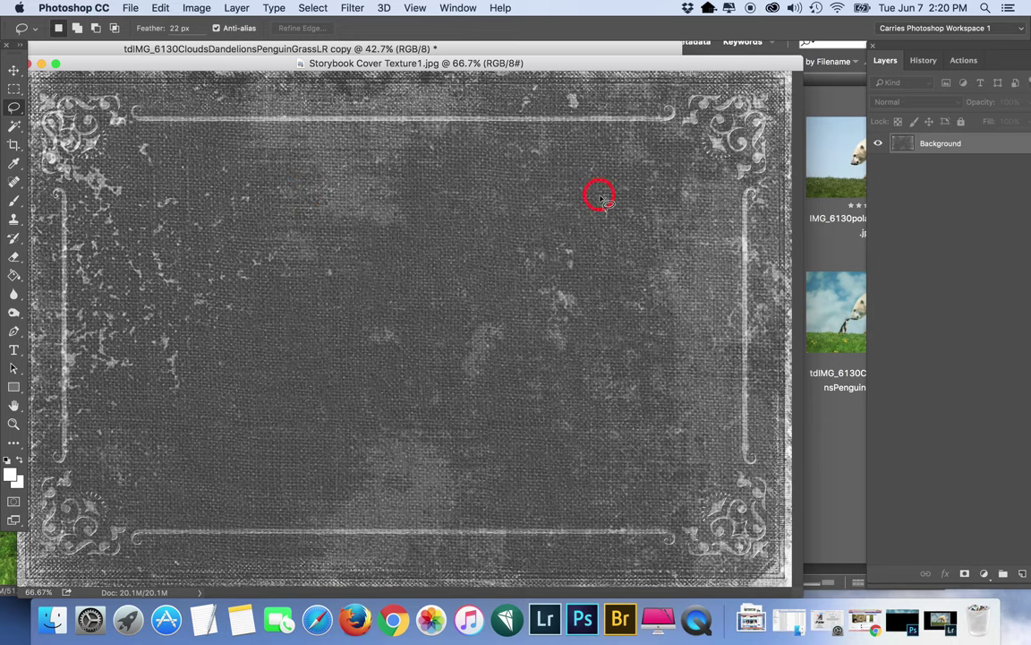
{"action": "left_click", "coordinate": [865, 614]}
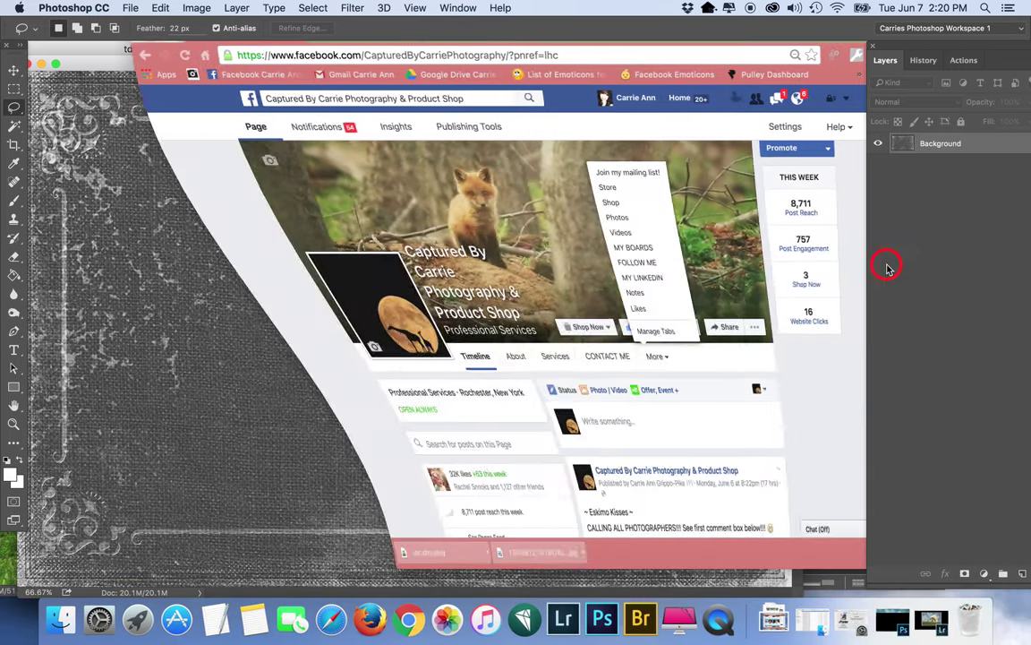
Go to the shop's Products page and open the Storybook Cover Textures product
{"action": "left_click", "coordinate": [815, 33]}
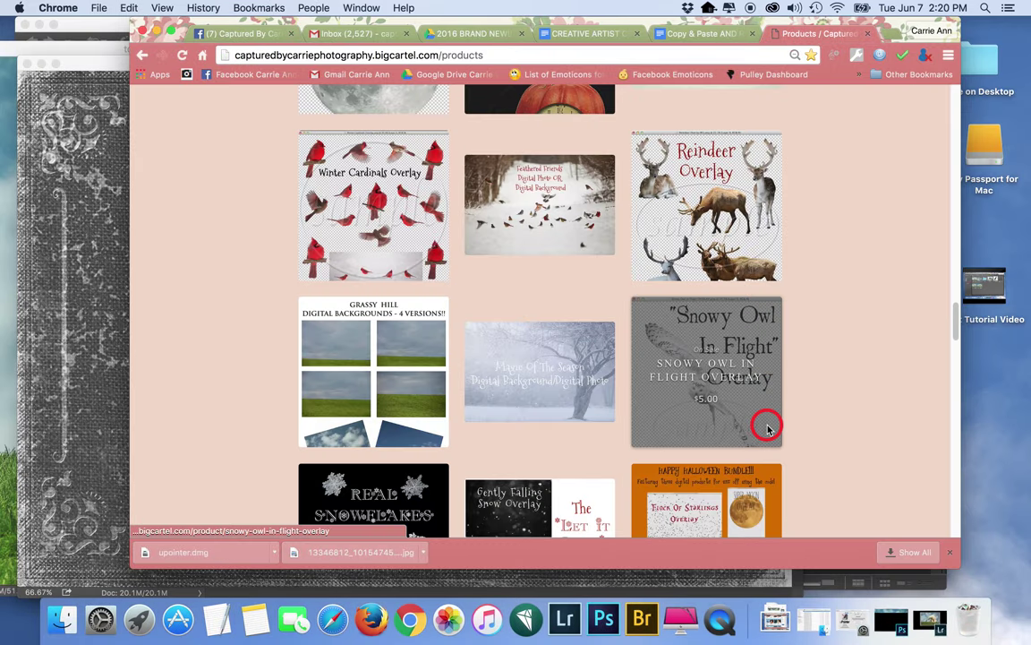
{"action": "scroll", "coordinate": [767, 428], "scroll_direction": "up", "scroll_amount": 10}
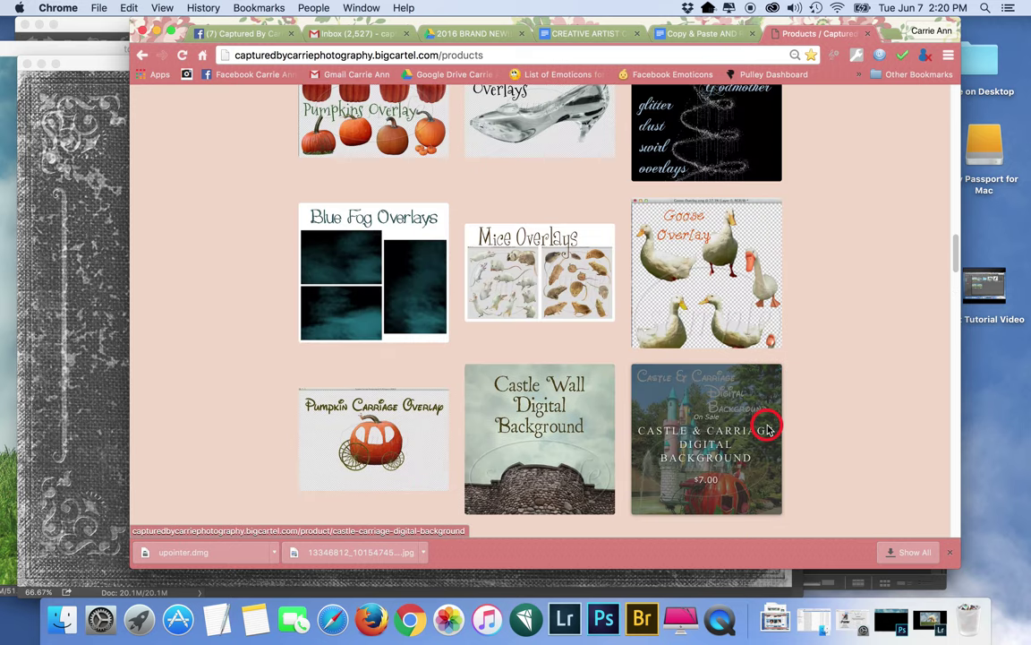
{"action": "scroll", "coordinate": [767, 428], "scroll_direction": "down", "scroll_amount": 7}
{"action": "scroll", "coordinate": [767, 428], "scroll_direction": "up", "scroll_amount": 3}
{"action": "left_click", "coordinate": [474, 347]}
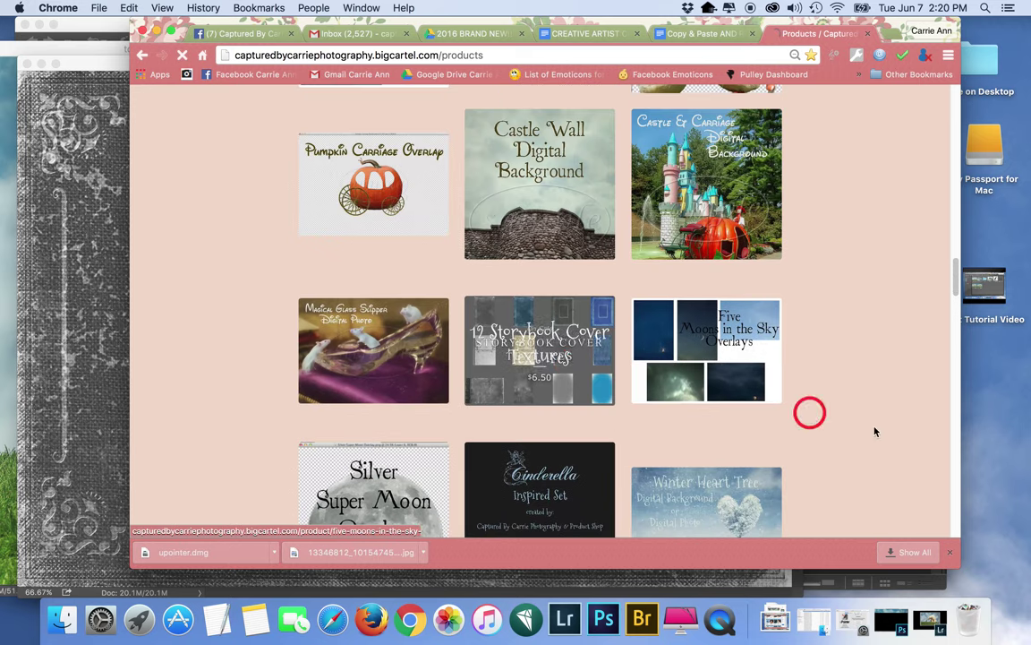
Scroll through the 12 Storybook Cover Textures product page, then minimise Chrome
{"action": "scroll", "coordinate": [873, 359], "scroll_direction": "down", "scroll_amount": 5}
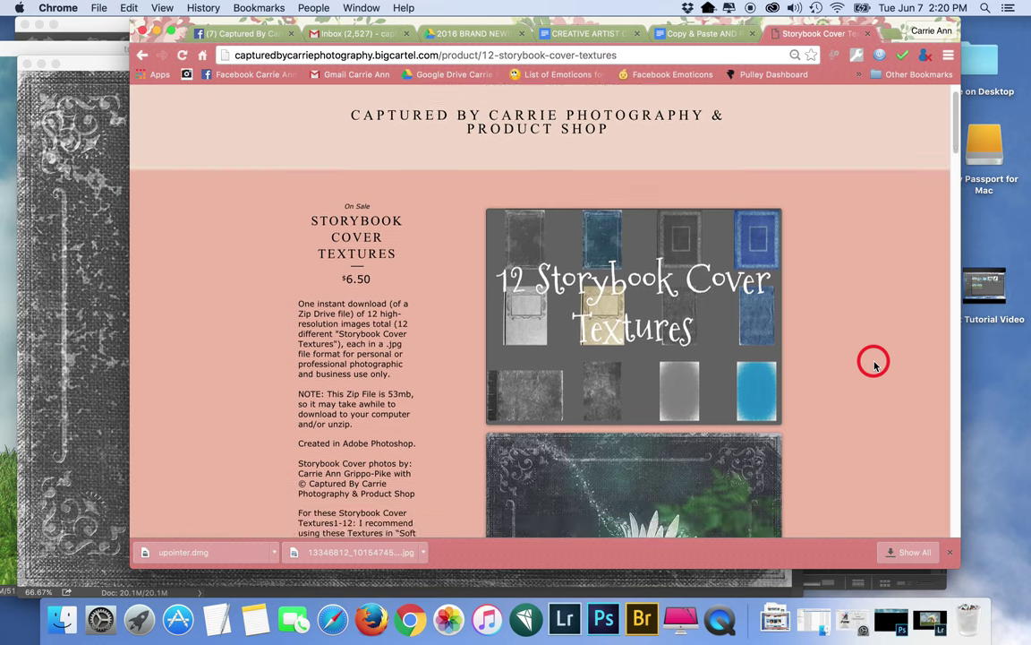
{"action": "scroll", "coordinate": [875, 362], "scroll_direction": "up", "scroll_amount": 2}
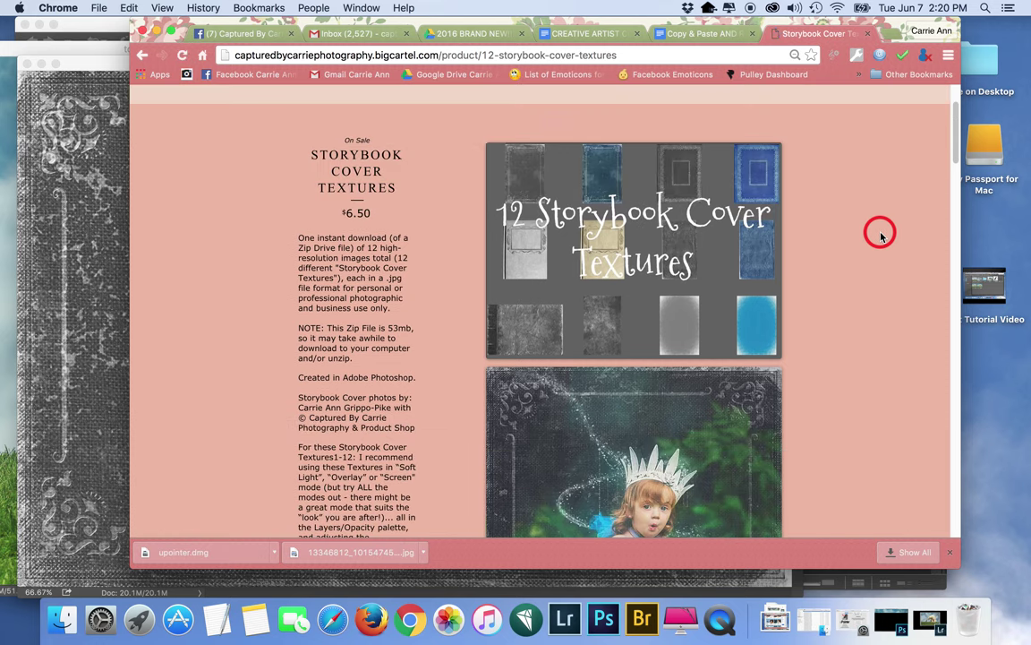
{"action": "scroll", "coordinate": [886, 221], "scroll_direction": "down", "scroll_amount": 6}
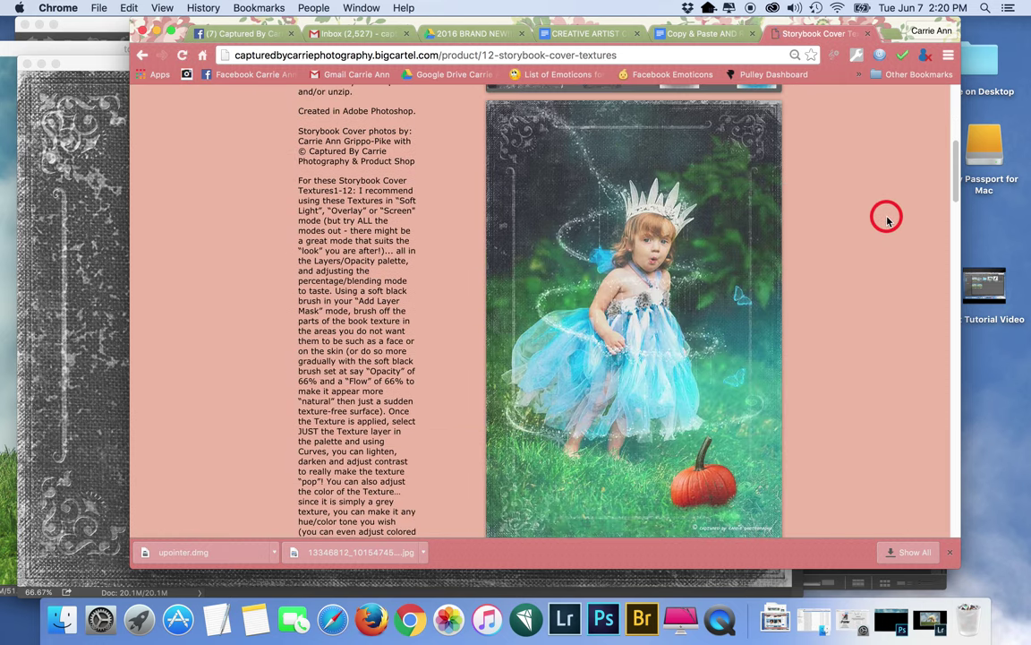
{"action": "scroll", "coordinate": [886, 221], "scroll_direction": "down", "scroll_amount": 10}
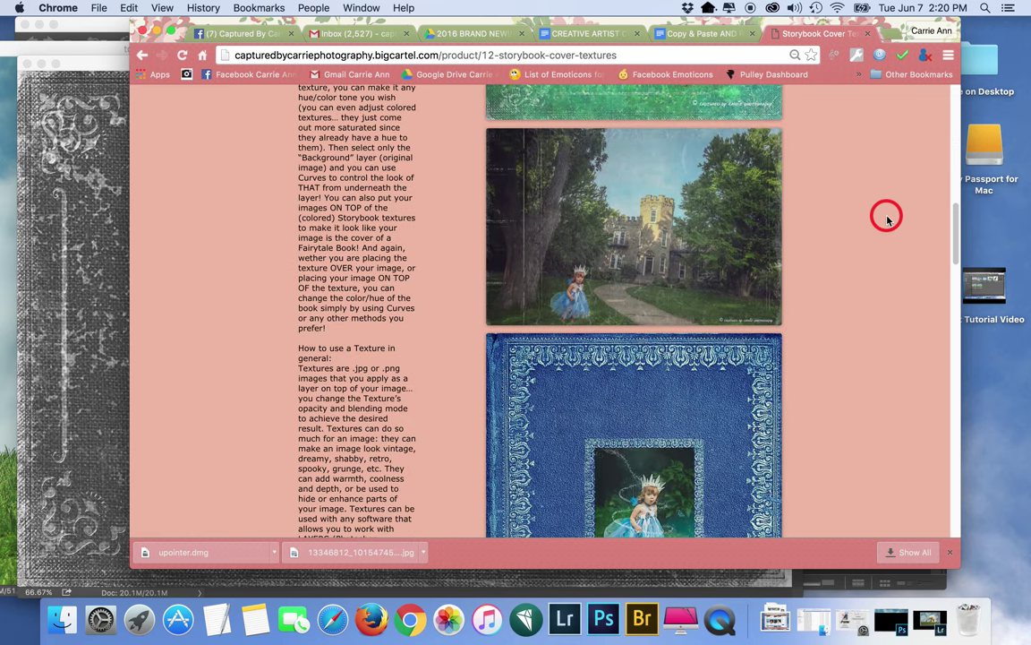
{"action": "scroll", "coordinate": [886, 221], "scroll_direction": "down", "scroll_amount": 6}
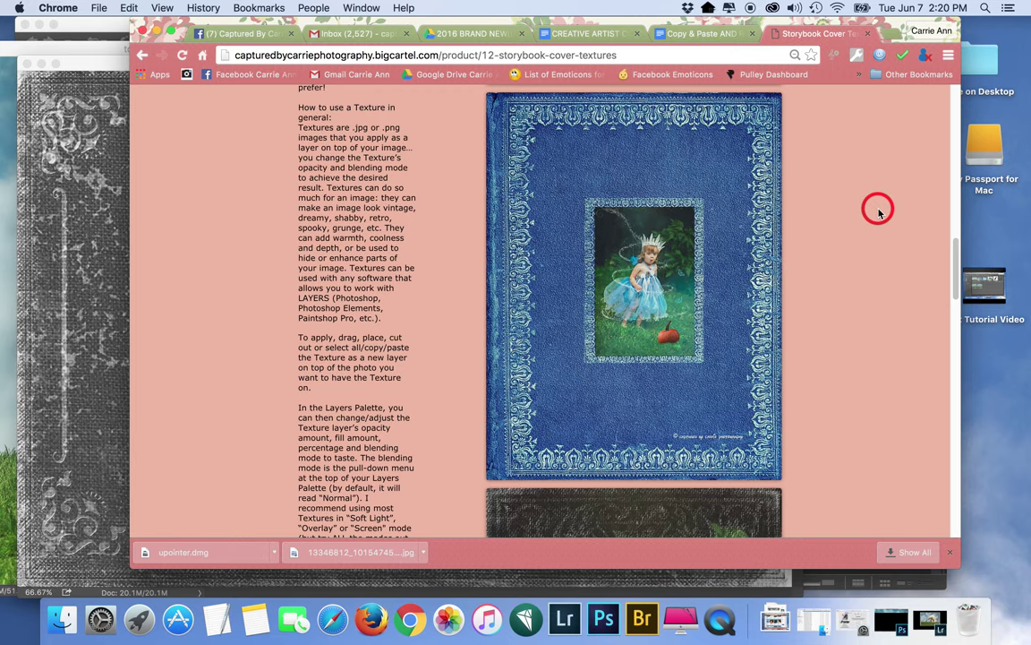
{"action": "scroll", "coordinate": [879, 212], "scroll_direction": "down", "scroll_amount": 12}
{"action": "scroll", "coordinate": [878, 212], "scroll_direction": "down", "scroll_amount": 12}
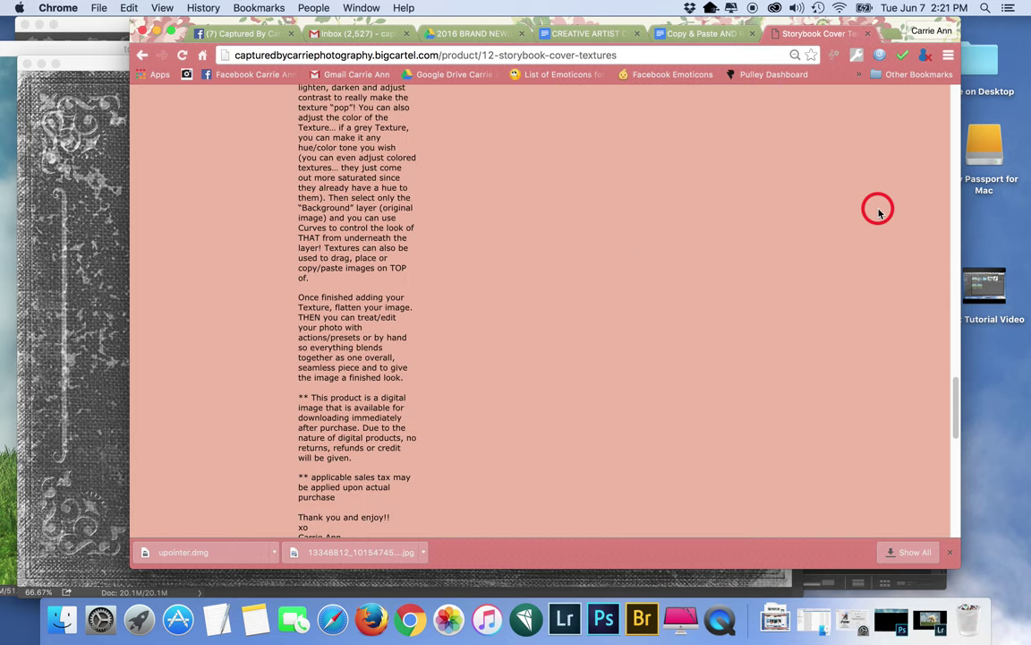
{"action": "scroll", "coordinate": [878, 211], "scroll_direction": "up", "scroll_amount": 15}
{"action": "scroll", "coordinate": [878, 211], "scroll_direction": "down", "scroll_amount": 5}
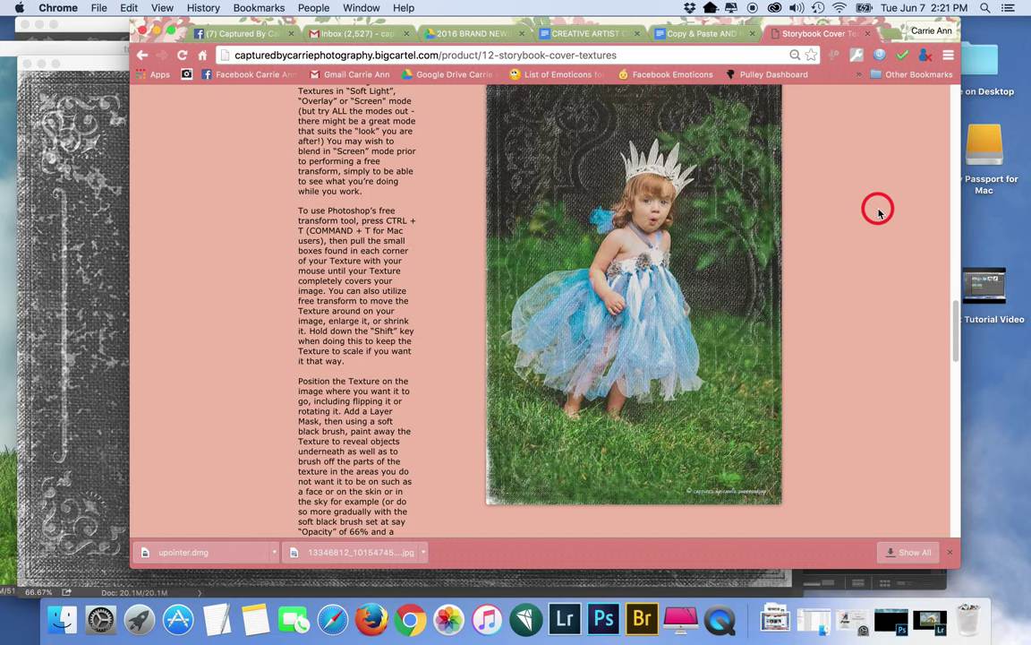
{"action": "left_click", "coordinate": [158, 31]}
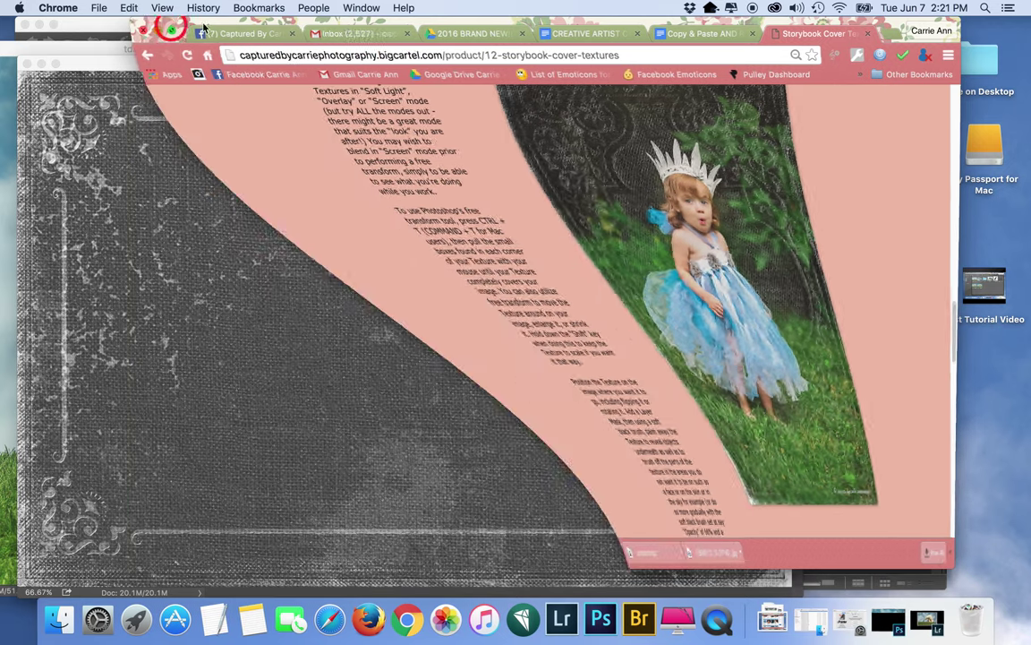
{"action": "left_click_drag", "start_coordinate": [581, 60], "coordinate": [606, 51]}
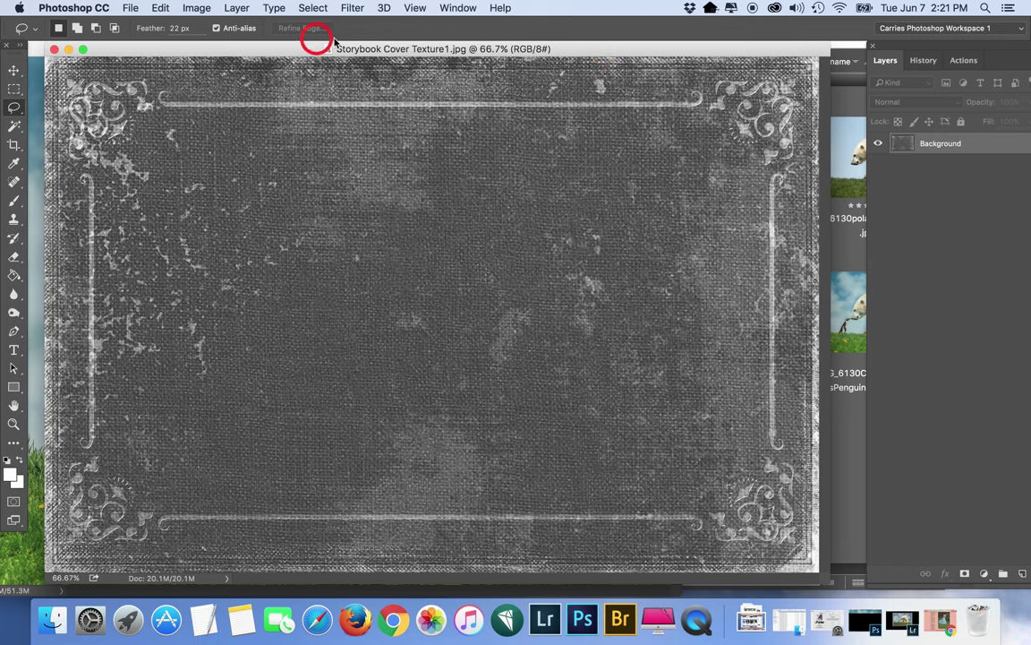
Arrange both document windows and paste the texture into the polar bear copy as Layer 1
{"action": "left_click_drag", "start_coordinate": [260, 46], "coordinate": [940, 141]}
{"action": "left_click_drag", "start_coordinate": [618, 46], "coordinate": [734, 50]}
{"action": "key", "text": "ctrl+v"}
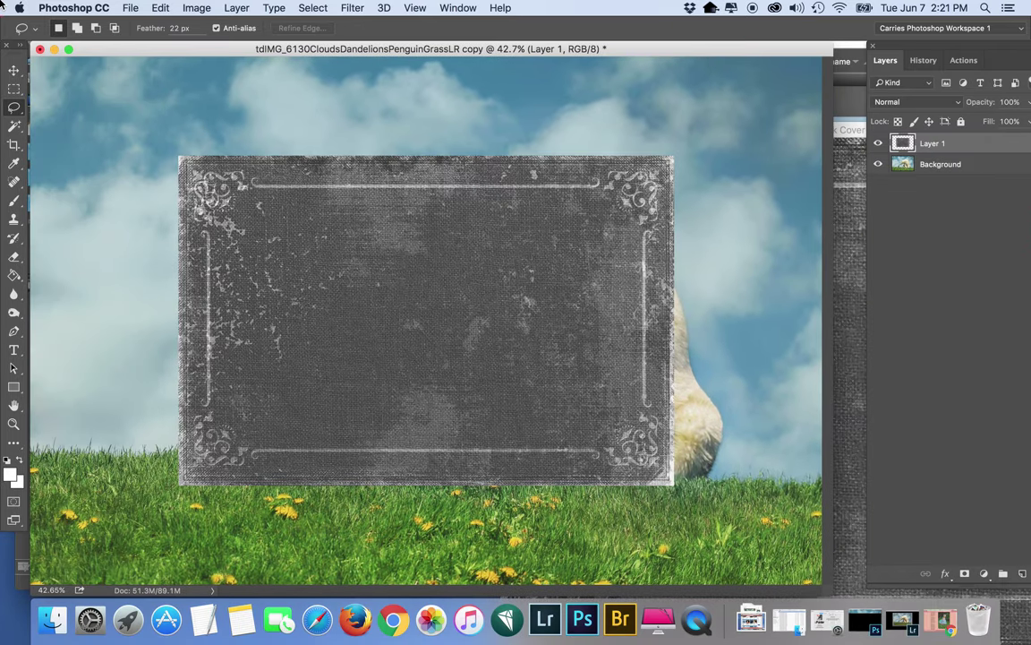
Scale the texture layer up to 161.52% so it covers the whole canvas
{"action": "left_click", "coordinate": [13, 70]}
{"action": "left_click_drag", "start_coordinate": [176, 152], "coordinate": [24, 54]}
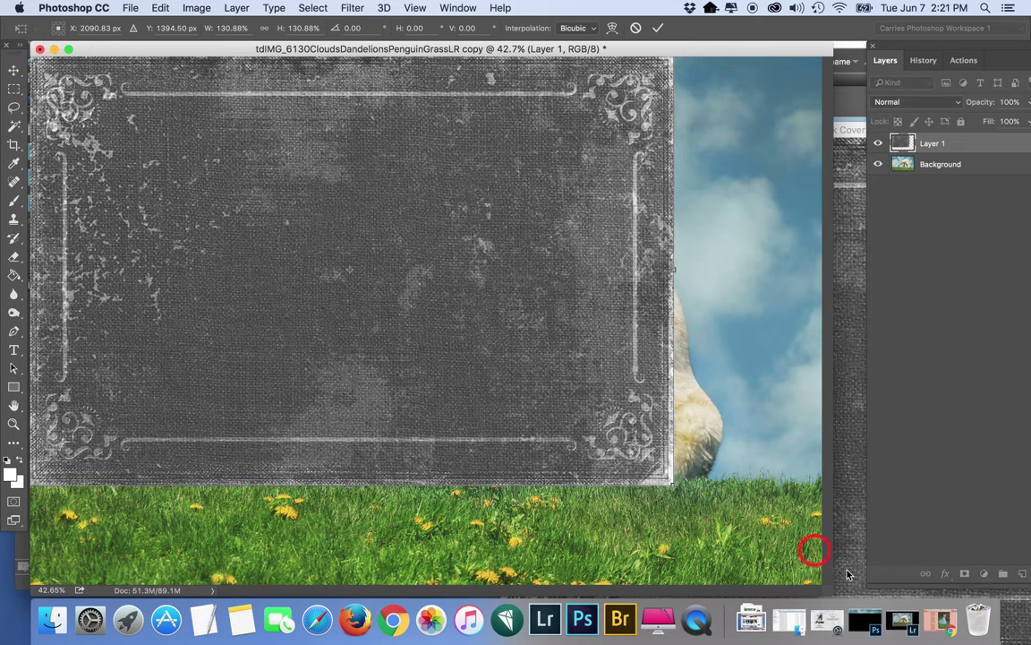
{"action": "left_click_drag", "start_coordinate": [672, 487], "coordinate": [825, 585]}
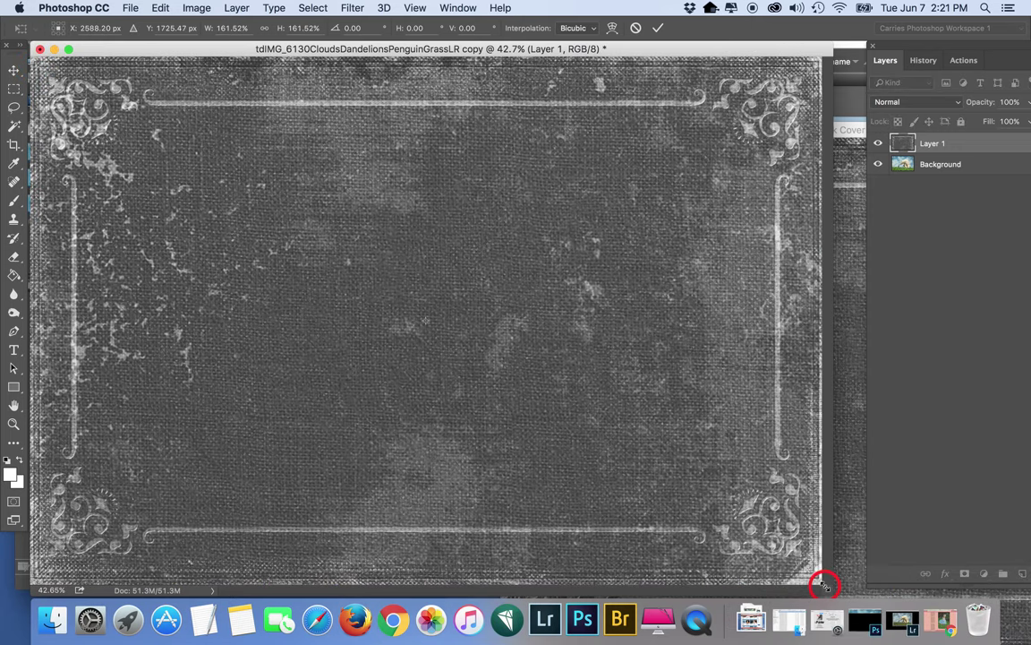
{"action": "key", "text": "super+0"}
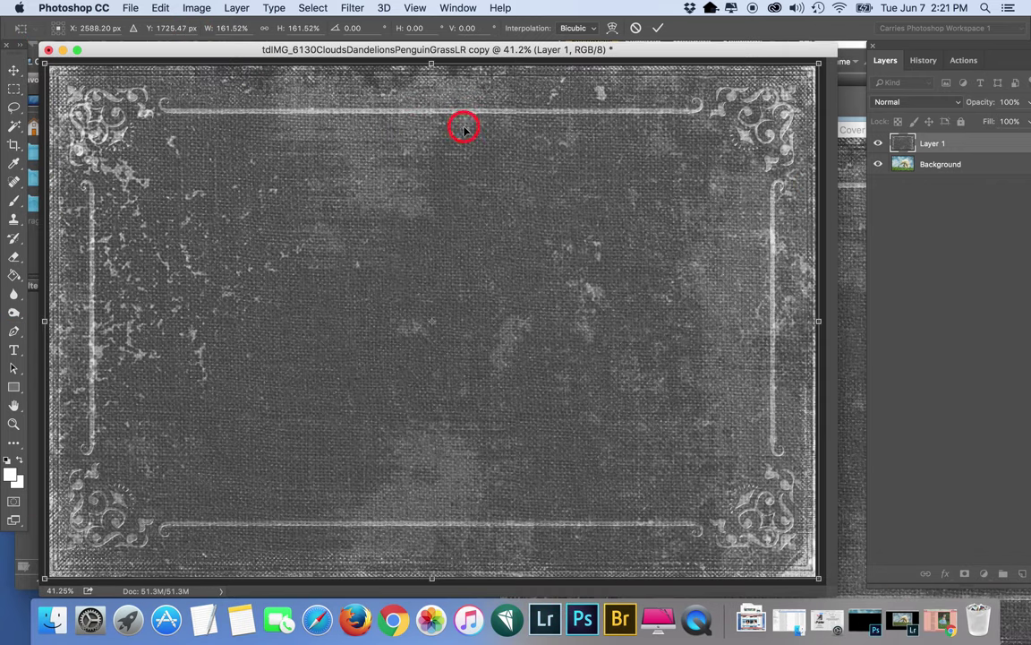
{"action": "left_click", "coordinate": [659, 29]}
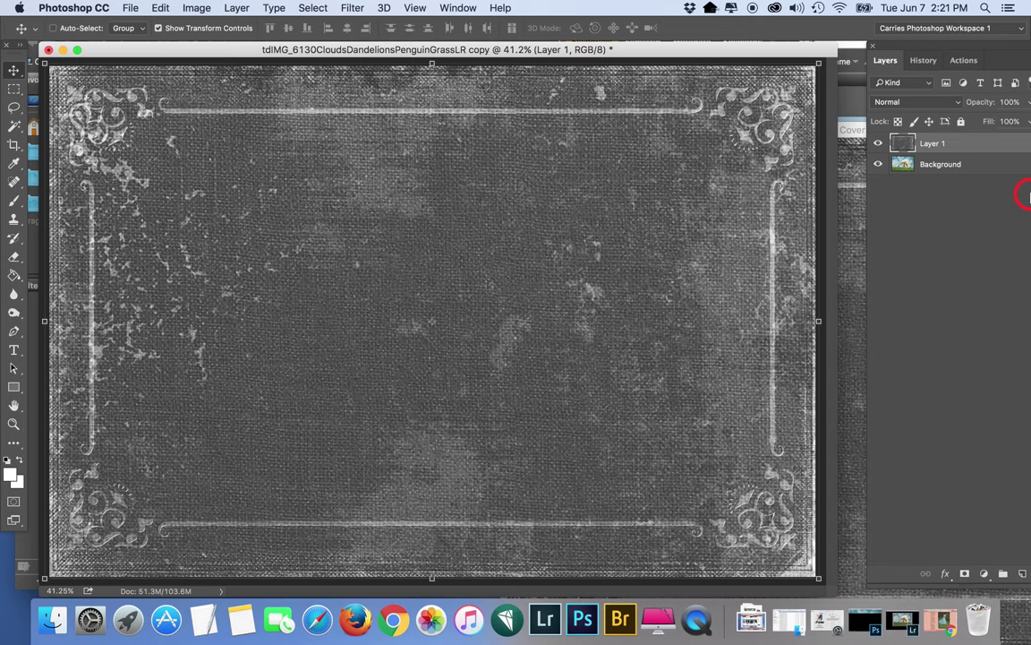
Try Soft Light and Overlay blending on the texture layer, then settle on Screen
{"action": "left_click", "coordinate": [926, 105]}
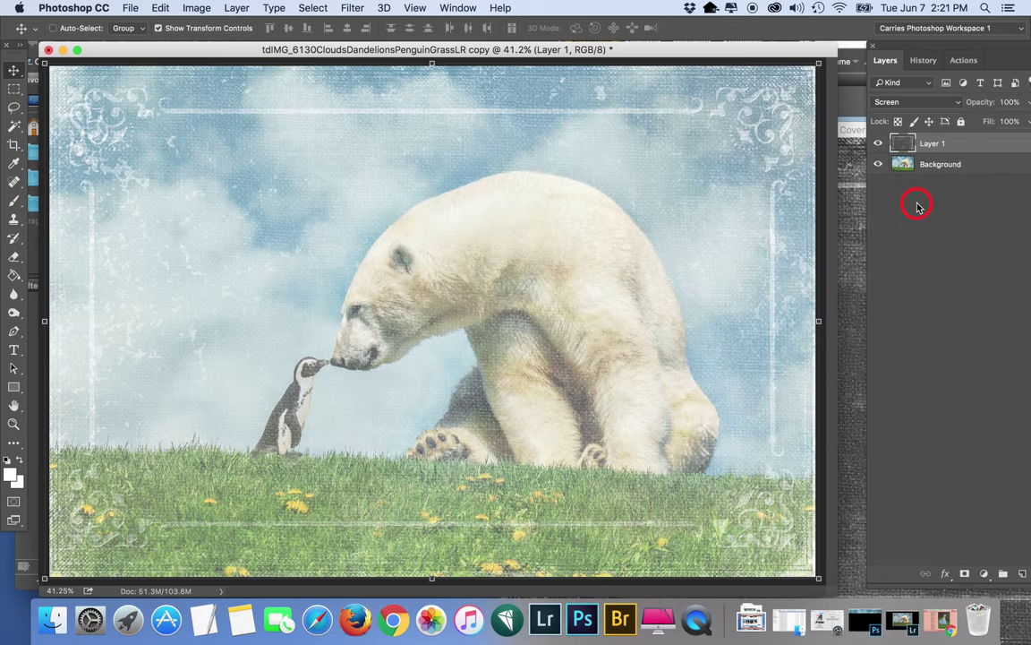
{"action": "left_click", "coordinate": [923, 101]}
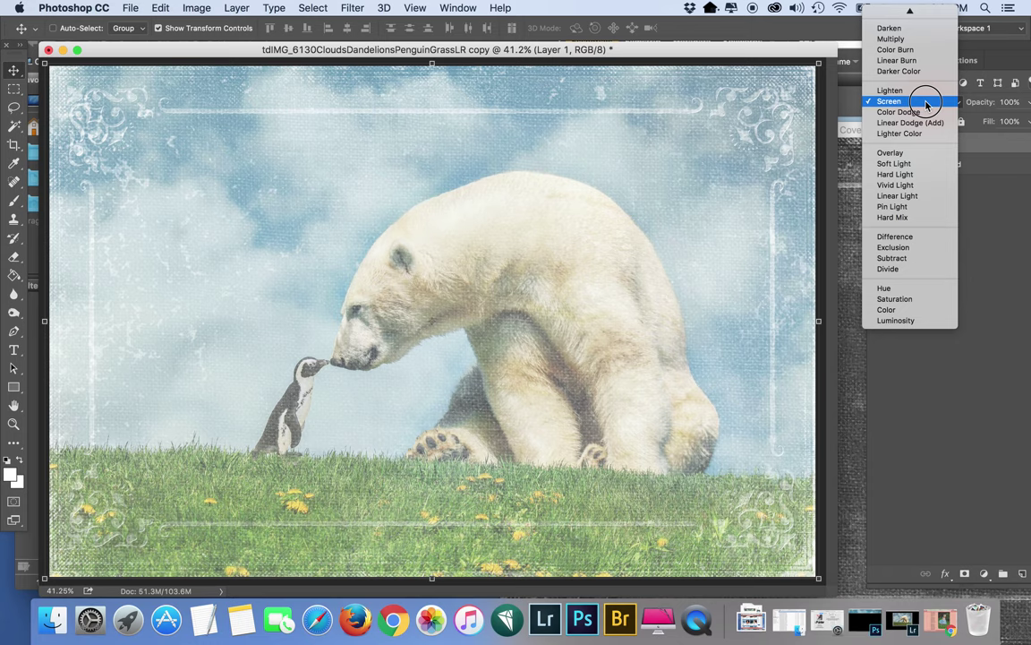
{"action": "left_click", "coordinate": [917, 165]}
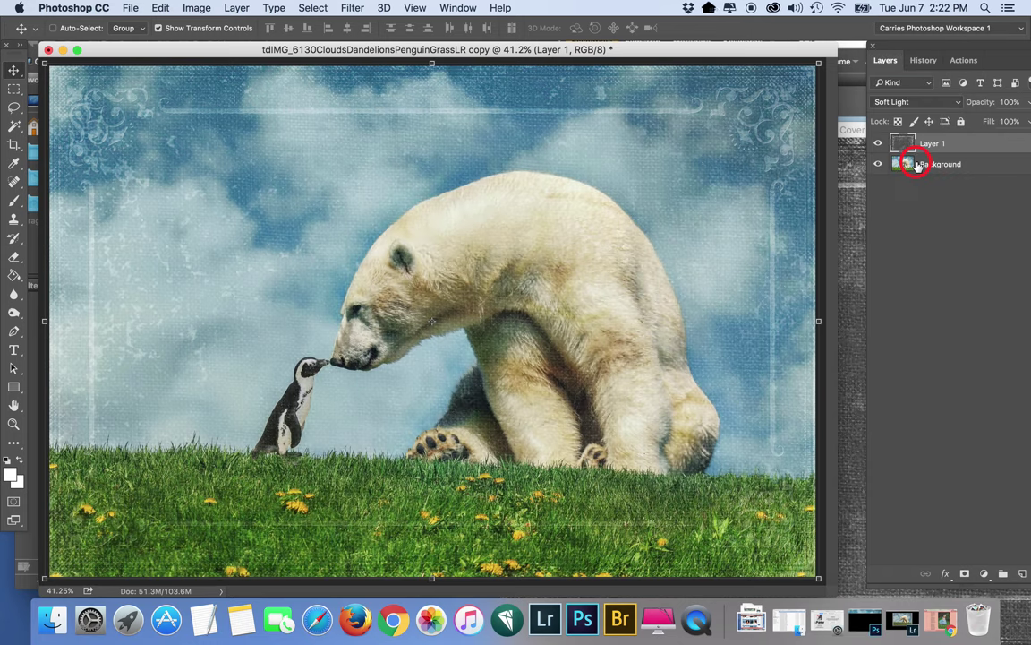
{"action": "left_click", "coordinate": [918, 101]}
{"action": "left_click", "coordinate": [919, 89]}
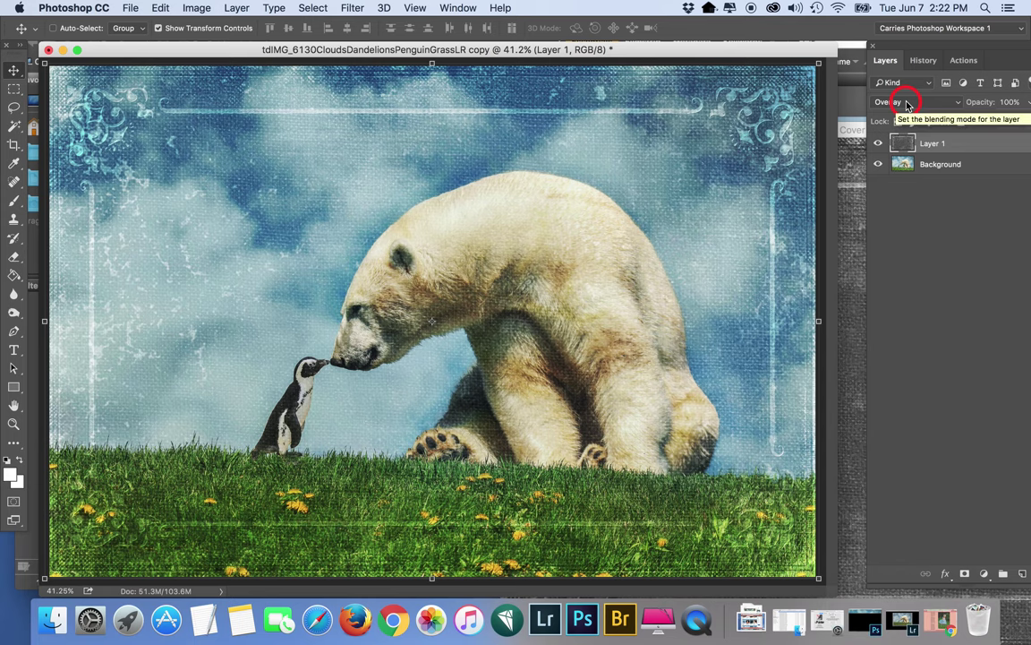
{"action": "left_click", "coordinate": [908, 103]}
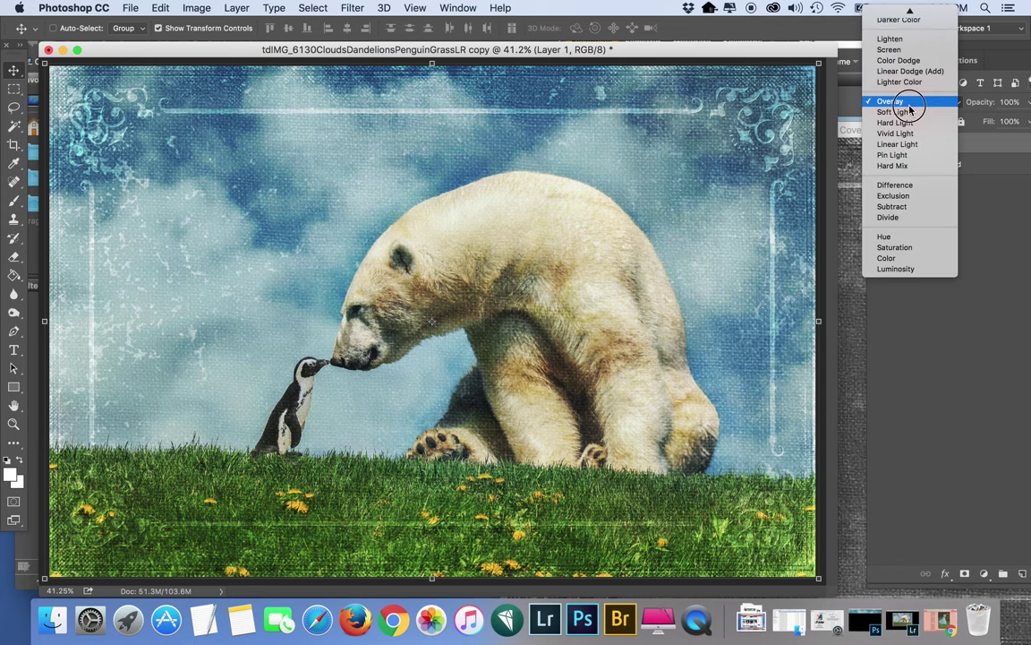
{"action": "left_click", "coordinate": [914, 48]}
Set the texture layer's opacity to 66%
{"action": "left_click", "coordinate": [1007, 101]}
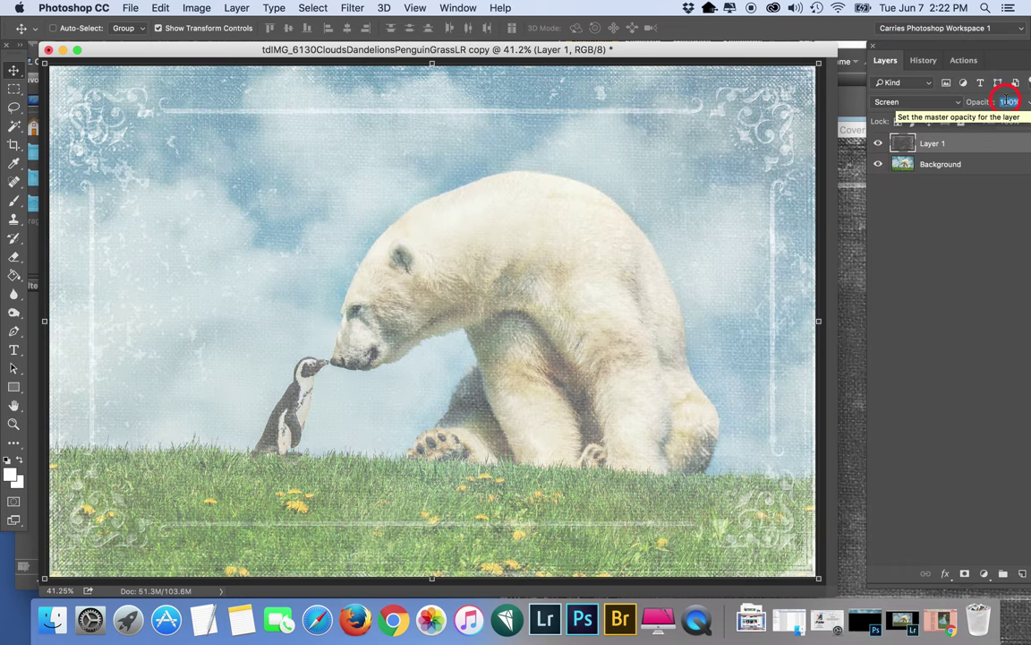
{"action": "type", "text": "66"}
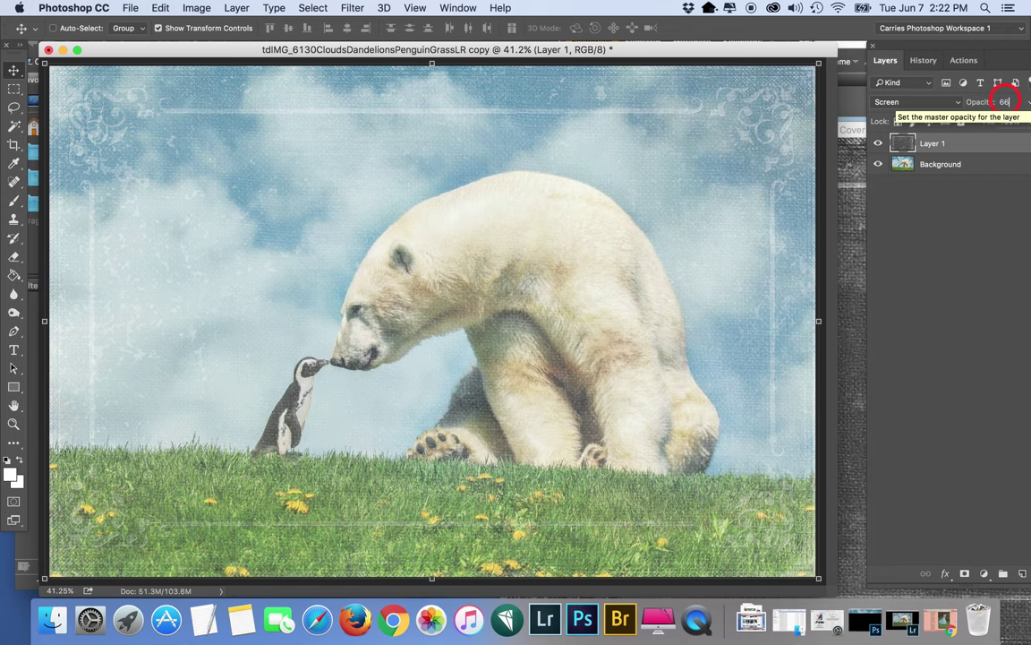
{"action": "key", "text": "Return"}
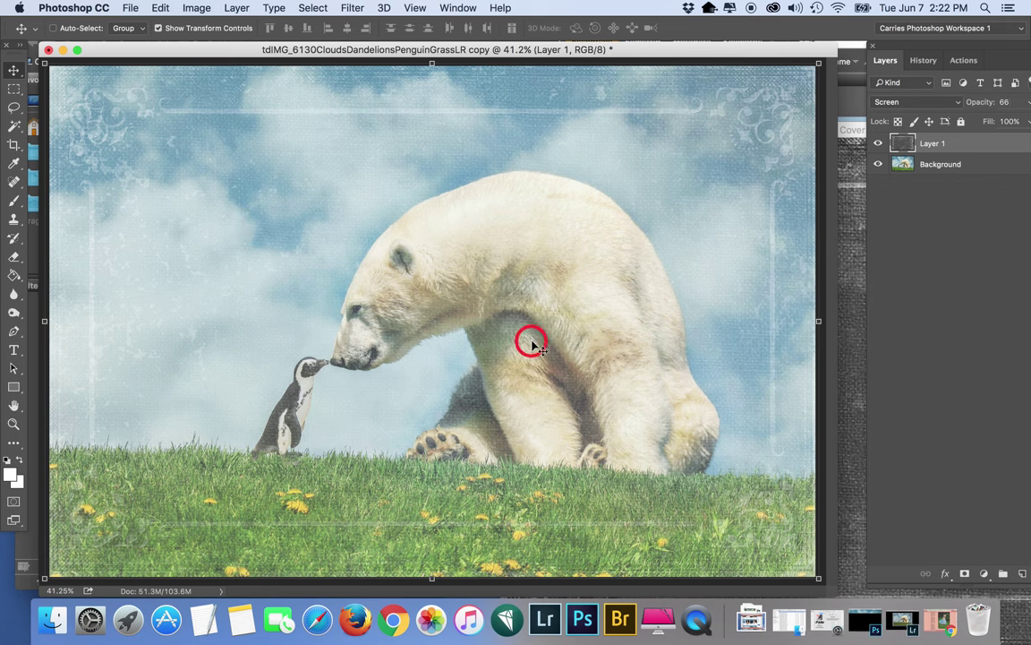
{"action": "left_click", "coordinate": [941, 165]}
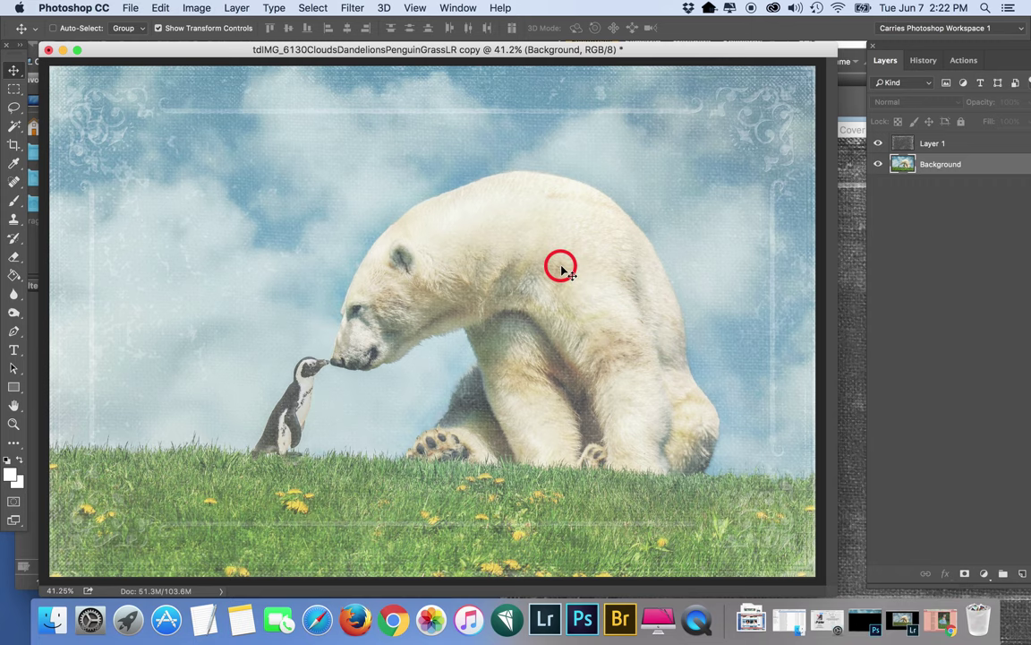
Apply Curves to the Background: darker midtones, black point moved in, Blue channel at 130/126
{"action": "key", "text": "super+m"}
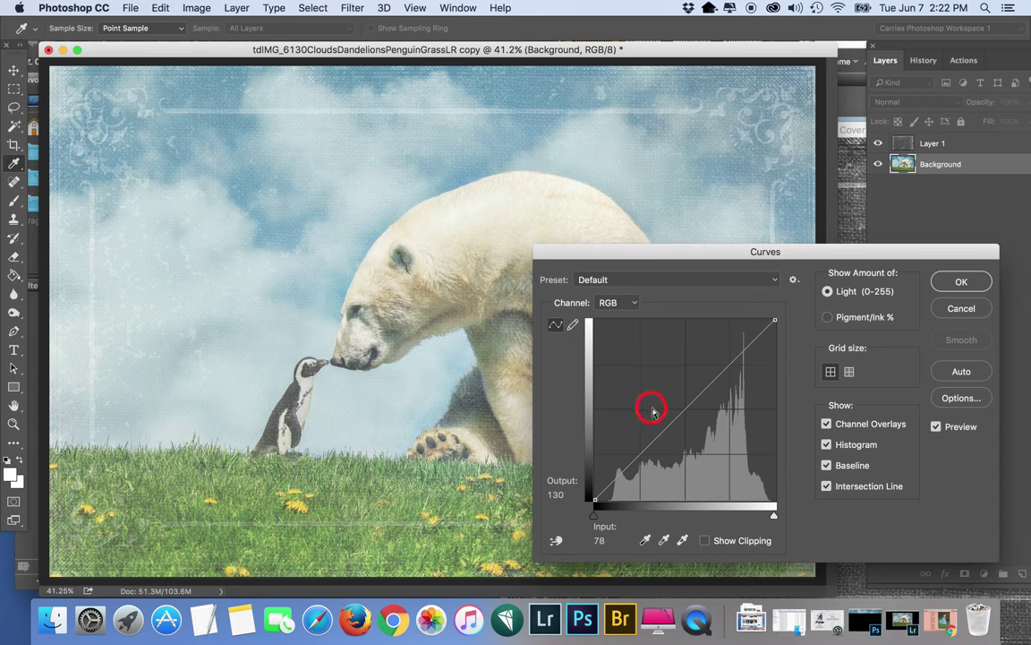
{"action": "left_click_drag", "start_coordinate": [685, 407], "coordinate": [697, 418]}
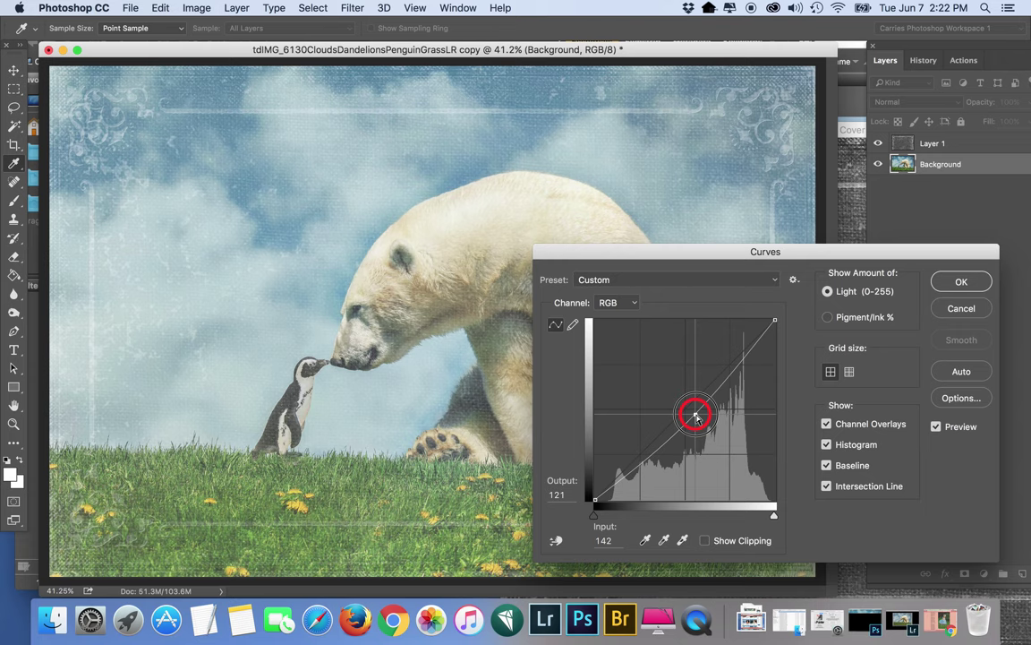
{"action": "left_click", "coordinate": [594, 498]}
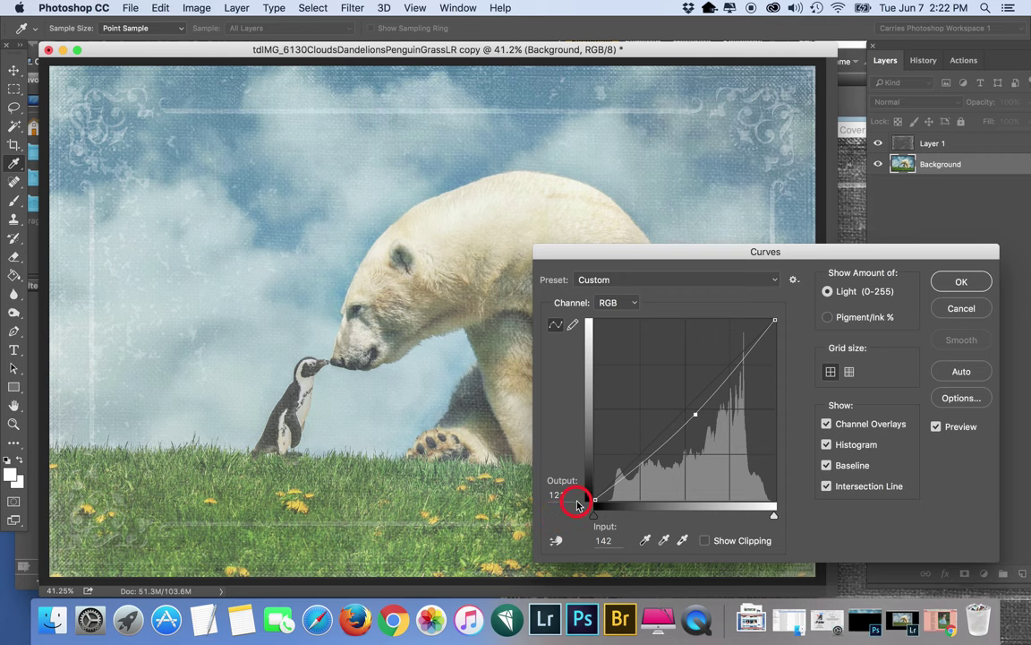
{"action": "left_click_drag", "start_coordinate": [595, 498], "coordinate": [616, 499]}
{"action": "left_click_drag", "start_coordinate": [696, 414], "coordinate": [701, 415]}
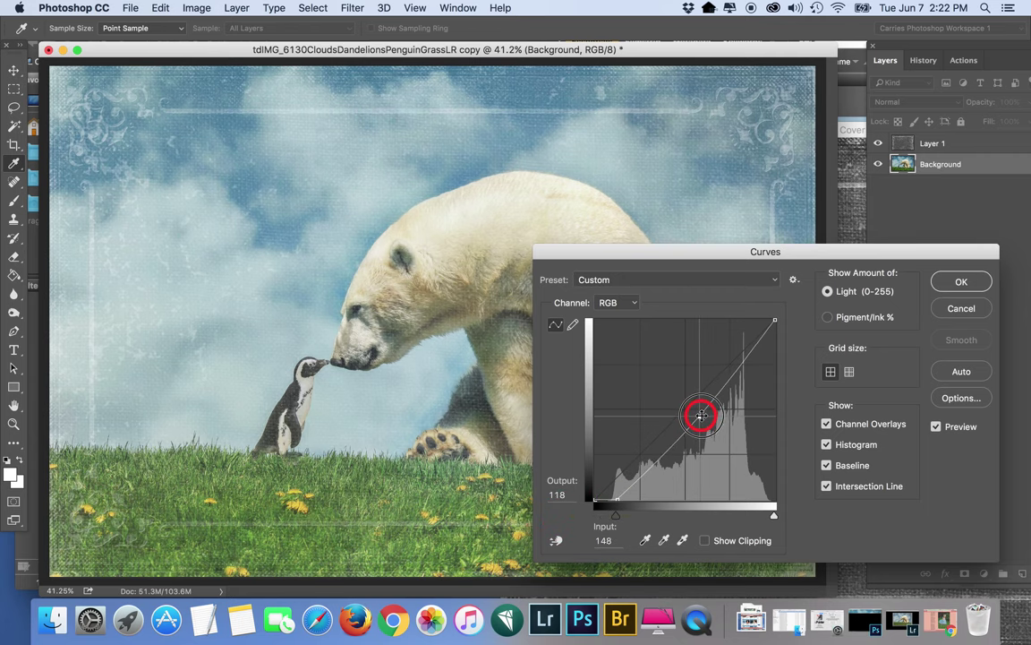
{"action": "left_click", "coordinate": [621, 303]}
{"action": "left_click", "coordinate": [624, 338]}
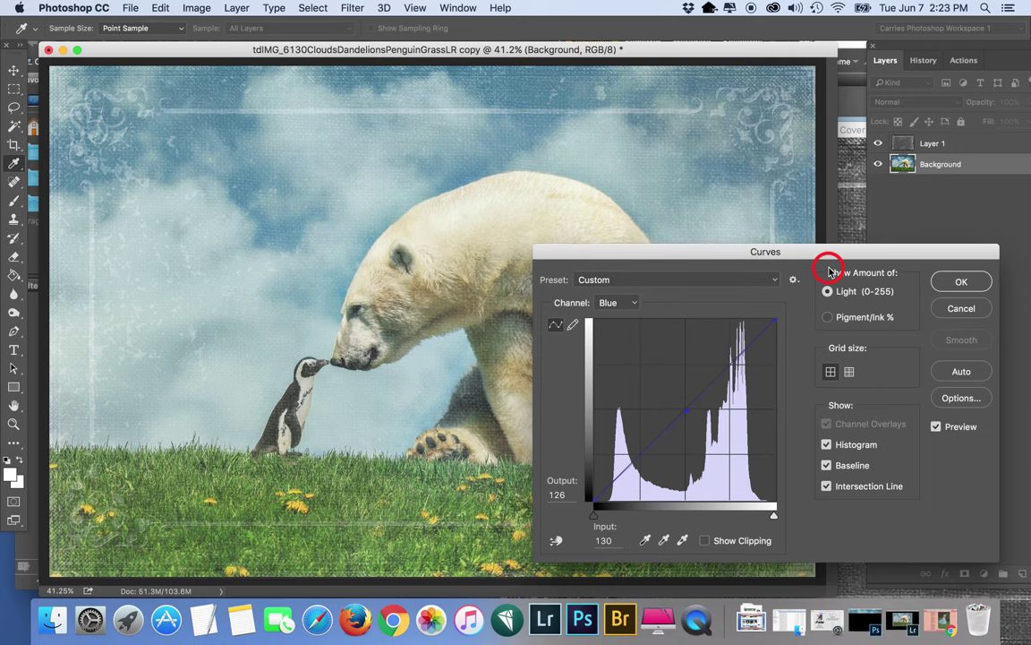
{"action": "left_click", "coordinate": [967, 281]}
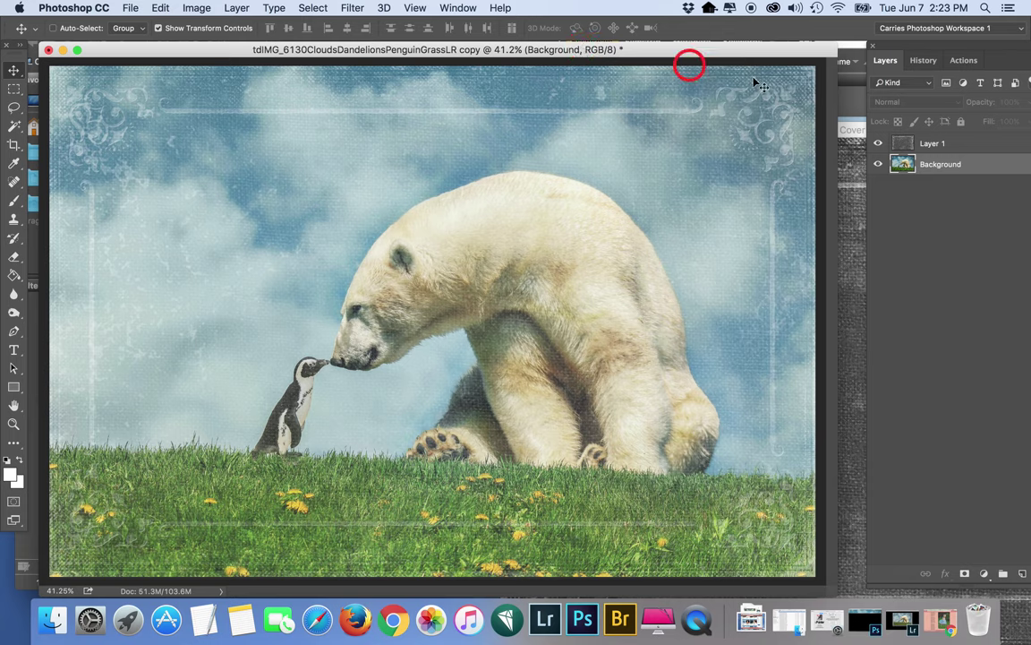
Add a layer mask to Layer 1 and set the Brush to 33% opacity and 33% flow
{"action": "left_click", "coordinate": [955, 145]}
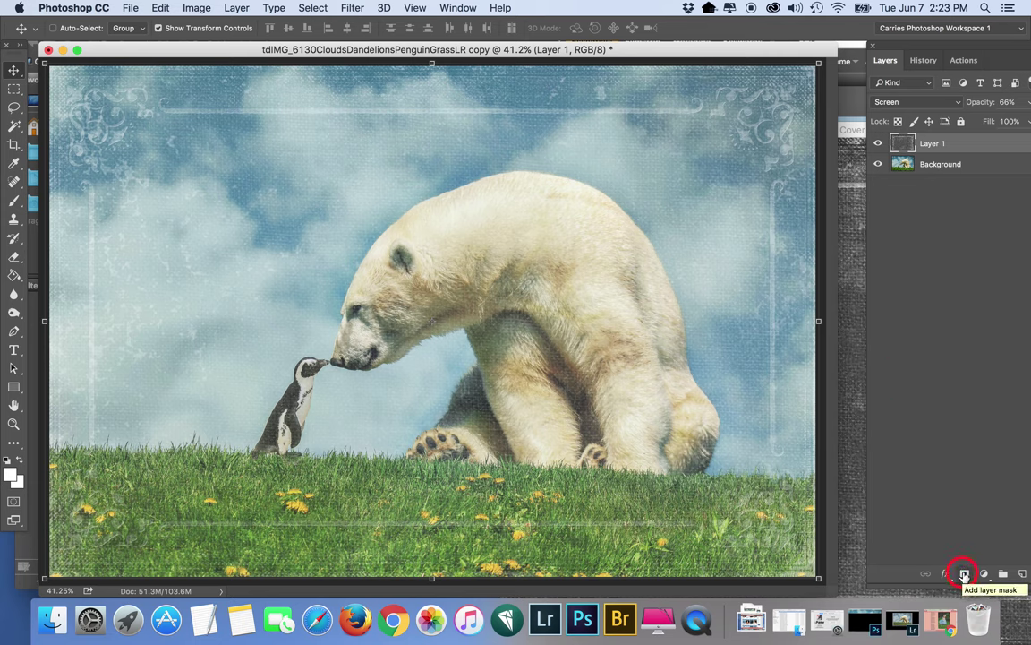
{"action": "left_click", "coordinate": [964, 575]}
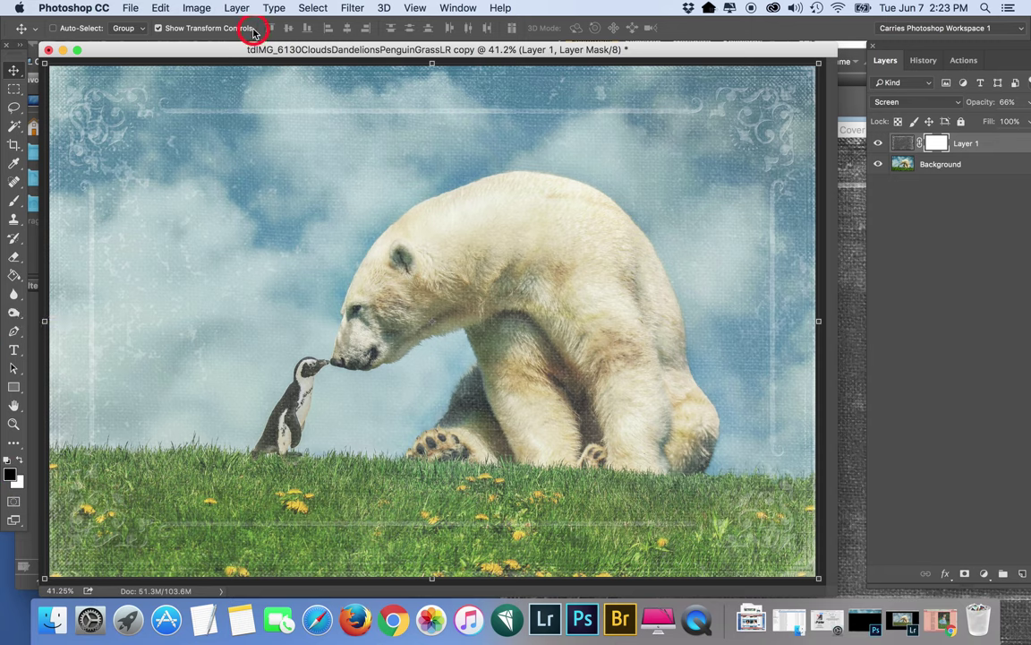
{"action": "left_click", "coordinate": [14, 201]}
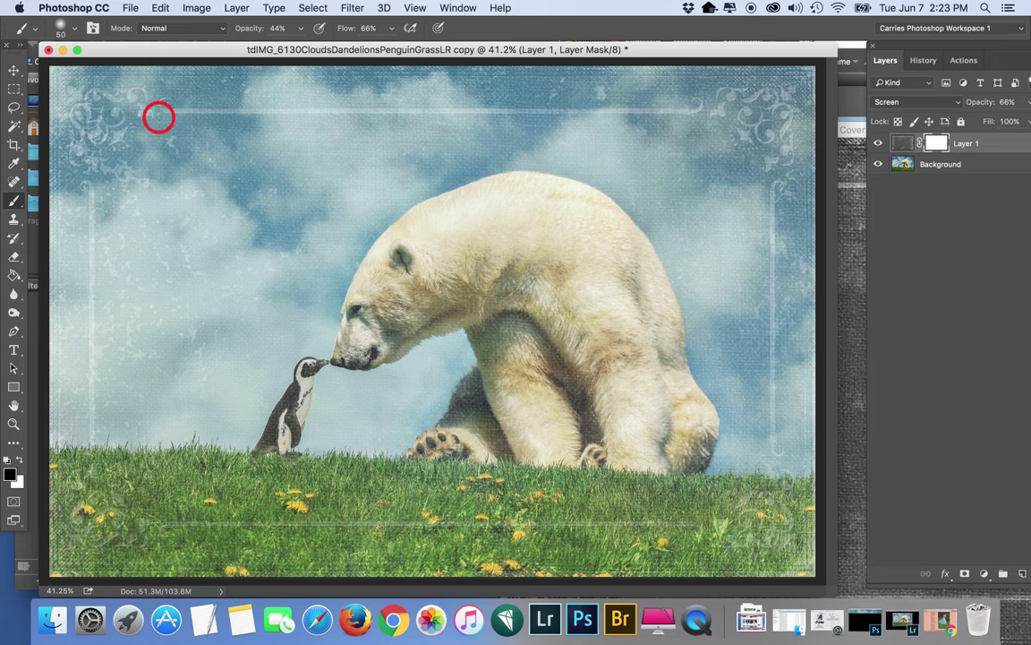
{"action": "left_click", "coordinate": [281, 28]}
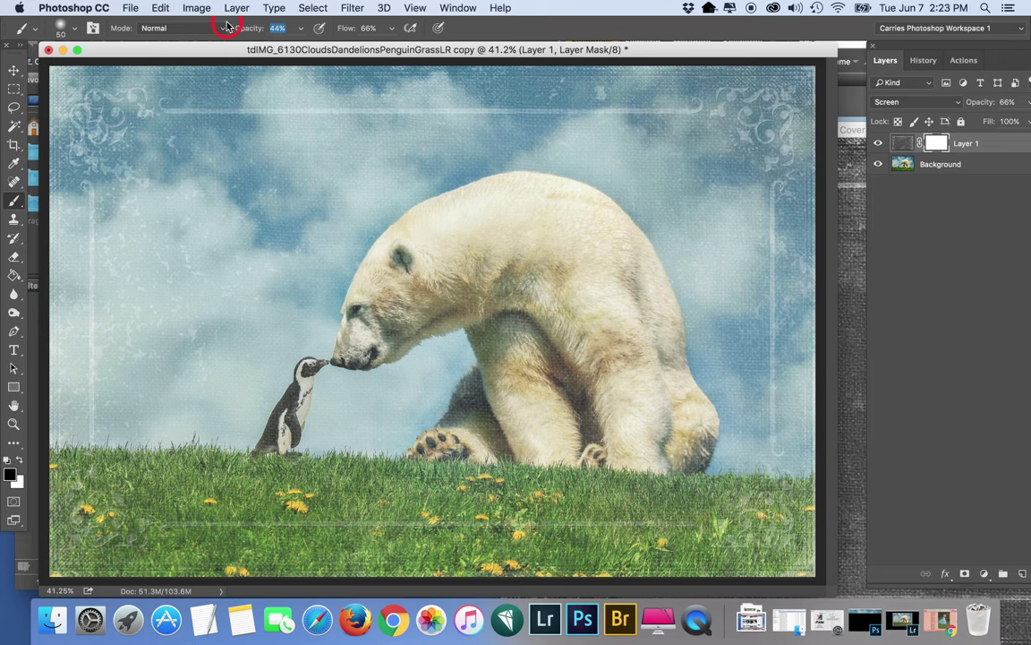
{"action": "type", "text": "33"}
{"action": "key", "text": "Tab"}
{"action": "type", "text": "33"}
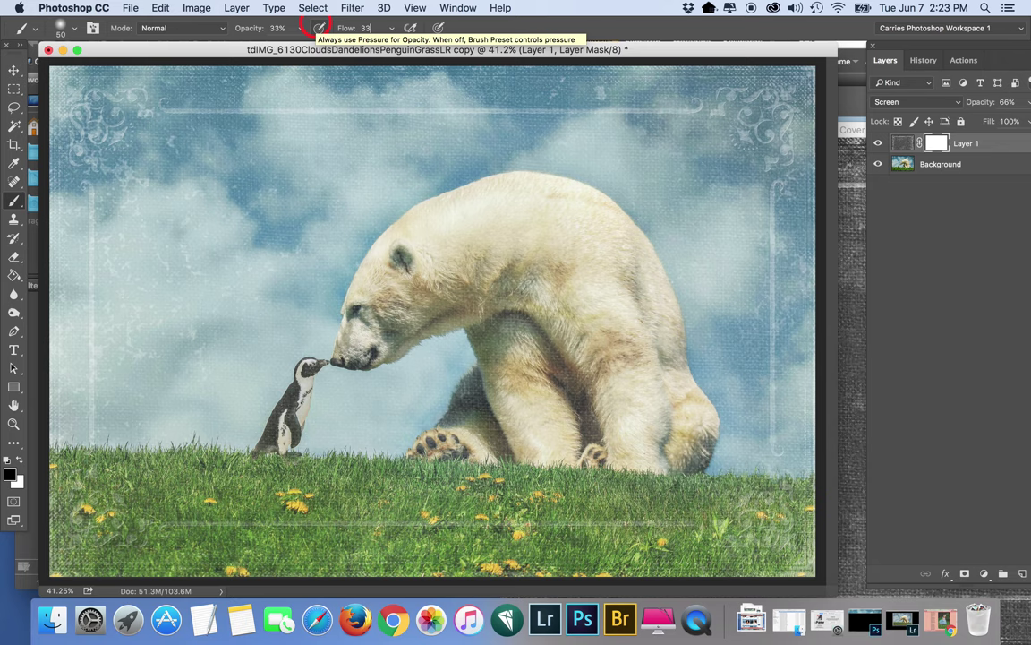
{"action": "key", "text": "Return"}
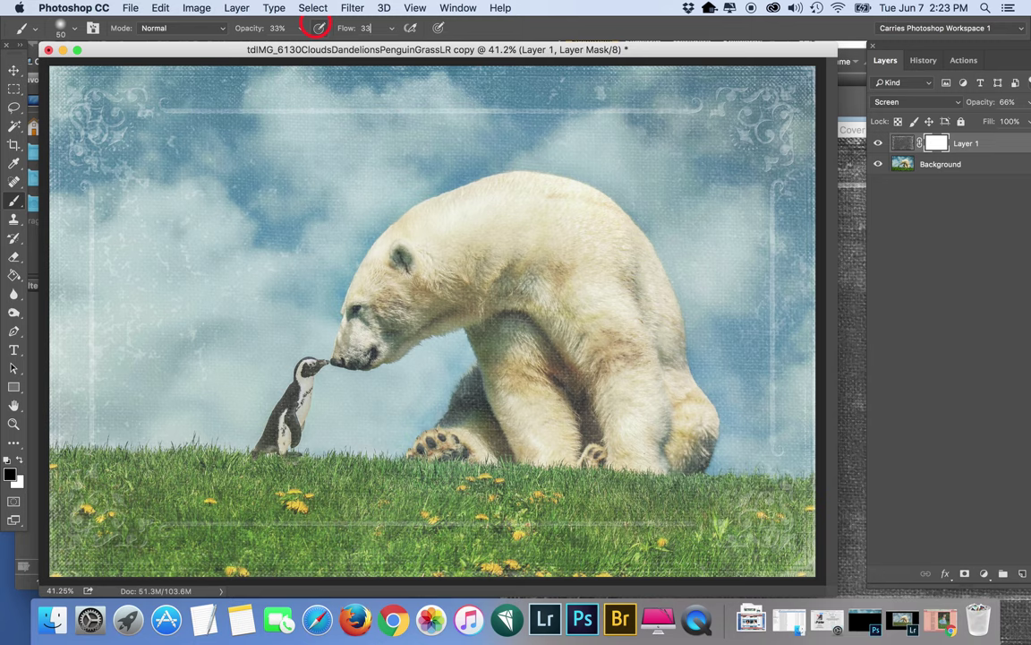
Paint black on the mask over the penguin, then with a 555 px brush over the bear's chest
{"action": "left_click", "coordinate": [380, 29]}
{"action": "left_click", "coordinate": [300, 309]}
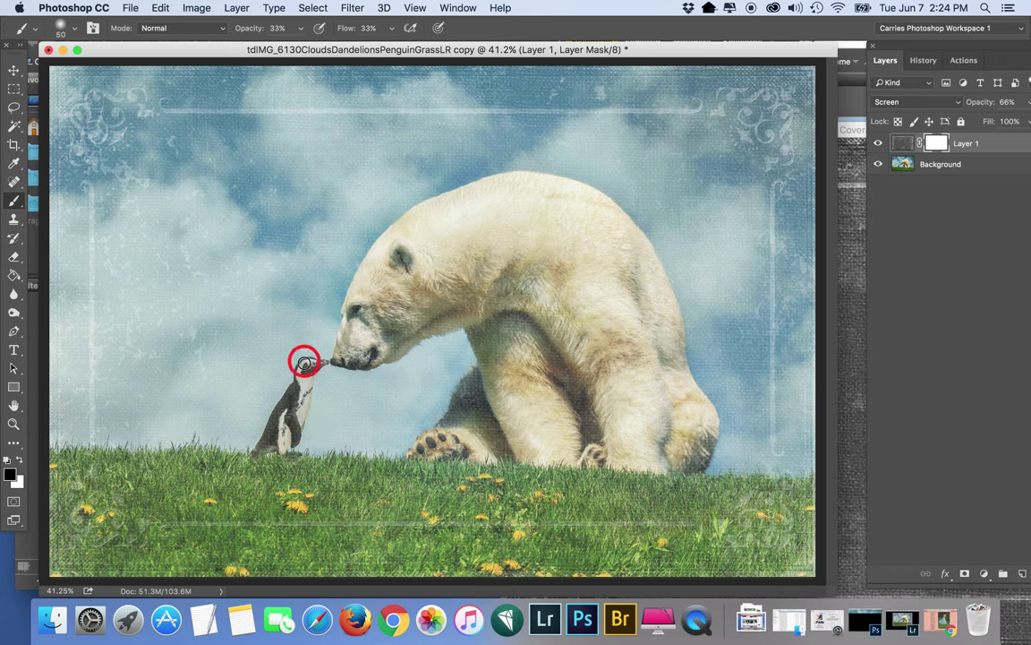
{"action": "mouse_move", "coordinate": [488, 294]}
{"action": "left_mouse_down"}
{"action": "mouse_move", "coordinate": [532, 336]}
{"action": "mouse_move", "coordinate": [516, 341]}
{"action": "mouse_move", "coordinate": [497, 375]}
{"action": "mouse_move", "coordinate": [457, 358]}
{"action": "left_mouse_up"}
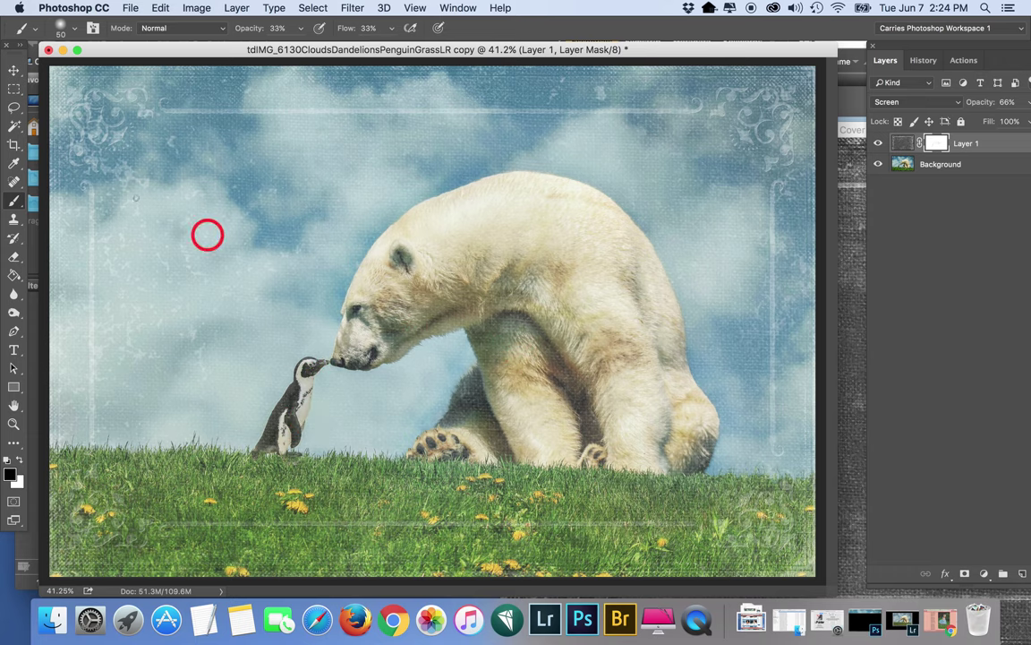
{"action": "left_click", "coordinate": [69, 28]}
{"action": "left_click", "coordinate": [133, 53]}
{"action": "type", "text": "555"}
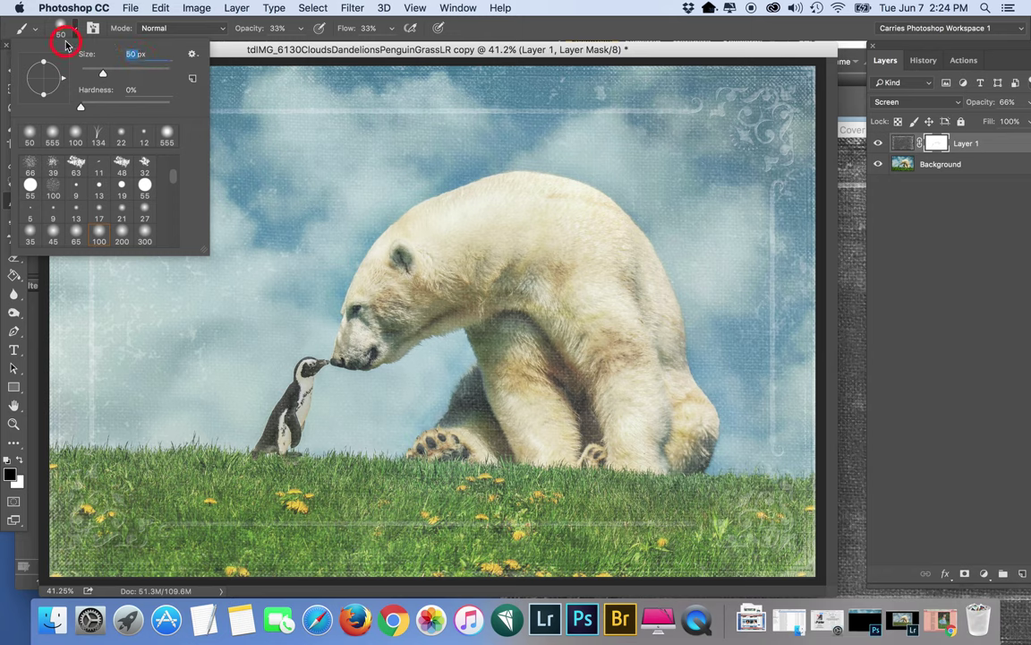
{"action": "left_click", "coordinate": [492, 297]}
{"action": "mouse_move", "coordinate": [543, 318]}
{"action": "left_mouse_down"}
{"action": "mouse_move", "coordinate": [511, 340]}
{"action": "mouse_move", "coordinate": [551, 402]}
{"action": "mouse_move", "coordinate": [496, 396]}
{"action": "mouse_move", "coordinate": [426, 433]}
{"action": "mouse_move", "coordinate": [564, 445]}
{"action": "mouse_move", "coordinate": [568, 401]}
{"action": "mouse_move", "coordinate": [618, 461]}
{"action": "mouse_move", "coordinate": [694, 429]}
{"action": "mouse_move", "coordinate": [668, 327]}
{"action": "mouse_move", "coordinate": [618, 258]}
{"action": "mouse_move", "coordinate": [587, 227]}
{"action": "mouse_move", "coordinate": [490, 195]}
{"action": "mouse_move", "coordinate": [460, 201]}
{"action": "mouse_move", "coordinate": [387, 271]}
{"action": "mouse_move", "coordinate": [369, 297]}
{"action": "mouse_move", "coordinate": [380, 307]}
{"action": "mouse_move", "coordinate": [360, 329]}
{"action": "mouse_move", "coordinate": [399, 308]}
{"action": "mouse_move", "coordinate": [440, 257]}
{"action": "mouse_move", "coordinate": [553, 223]}
{"action": "mouse_move", "coordinate": [568, 248]}
{"action": "mouse_move", "coordinate": [564, 373]}
{"action": "mouse_move", "coordinate": [603, 386]}
{"action": "mouse_move", "coordinate": [316, 426]}
{"action": "mouse_move", "coordinate": [276, 458]}
{"action": "mouse_move", "coordinate": [306, 421]}
{"action": "mouse_move", "coordinate": [266, 442]}
{"action": "left_mouse_up"}
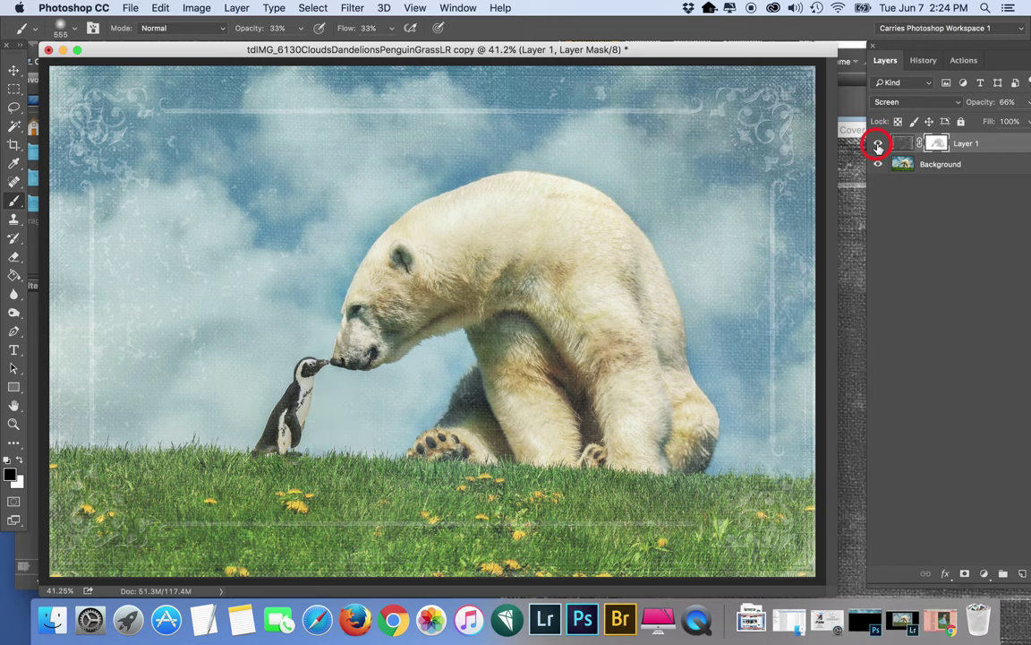
{"action": "left_click", "coordinate": [878, 144]}
{"action": "left_click", "coordinate": [879, 144]}
{"action": "left_click", "coordinate": [923, 60]}
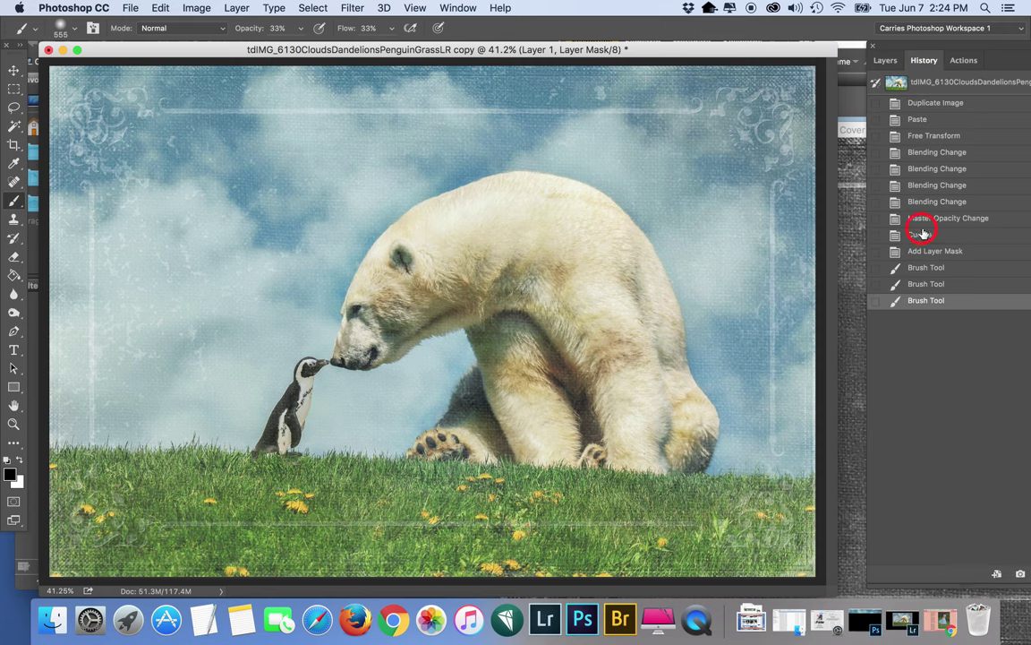
{"action": "left_click", "coordinate": [922, 253]}
{"action": "left_click", "coordinate": [929, 301]}
{"action": "left_click", "coordinate": [934, 251]}
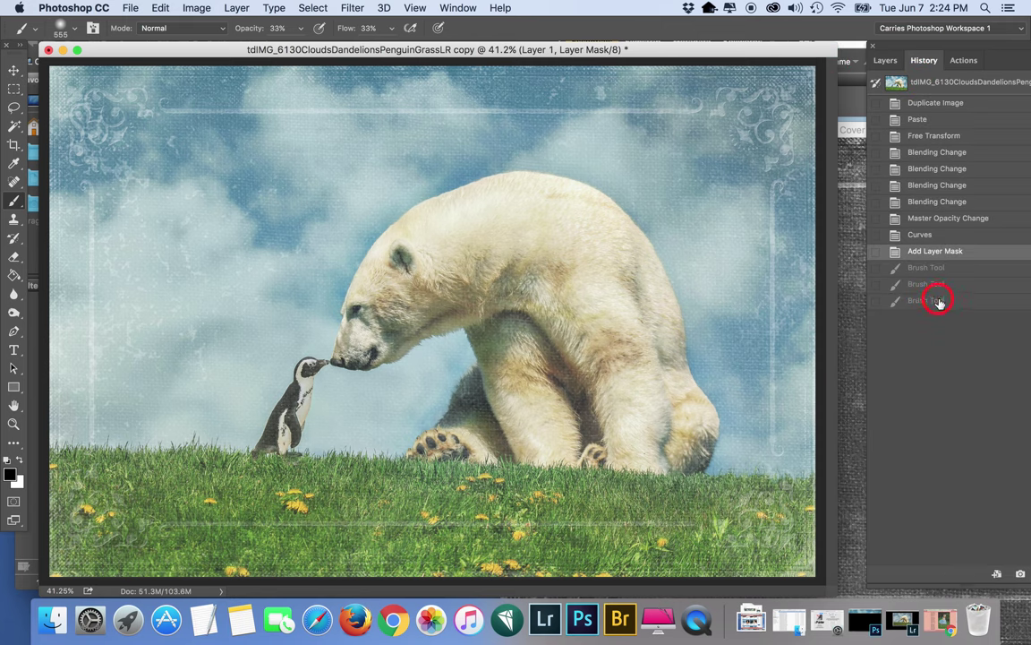
{"action": "left_click", "coordinate": [940, 301]}
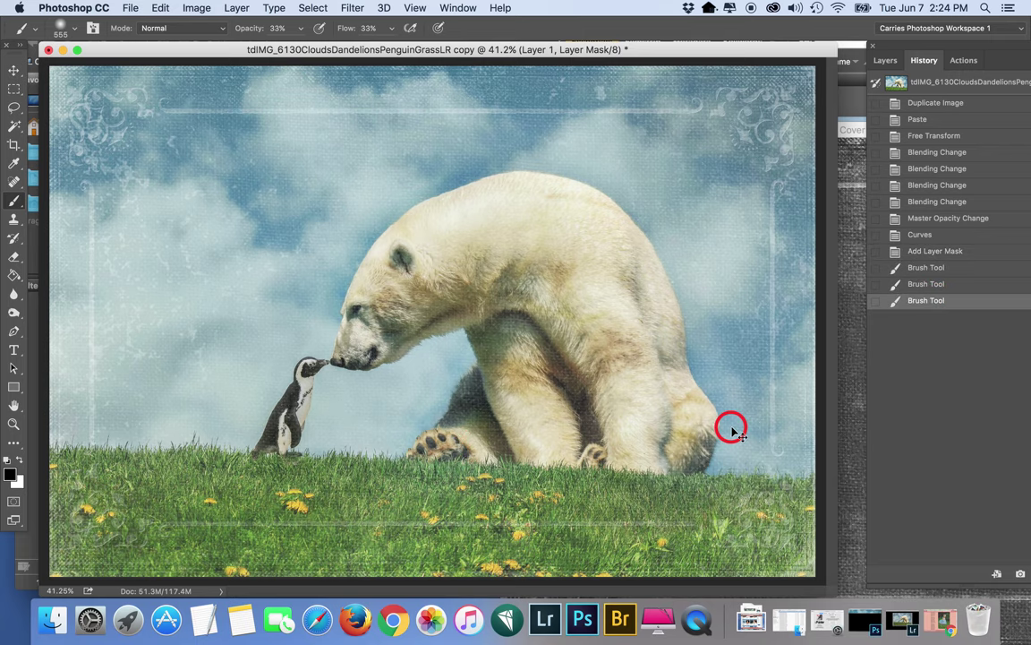
{"action": "key", "text": "super+minus"}
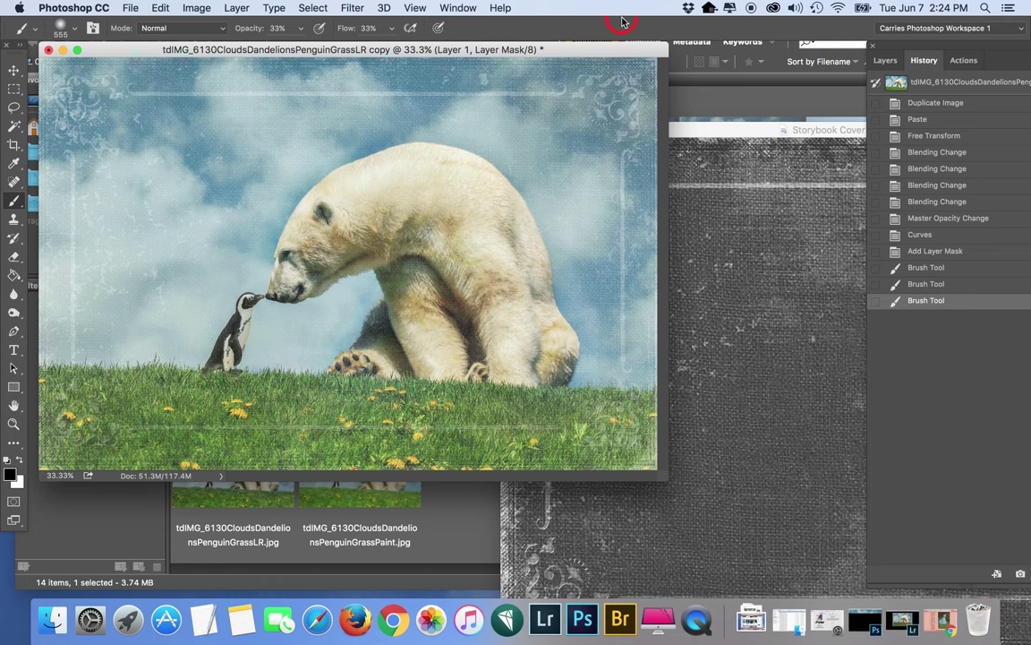
{"action": "left_click_drag", "start_coordinate": [569, 49], "coordinate": [599, 49]}
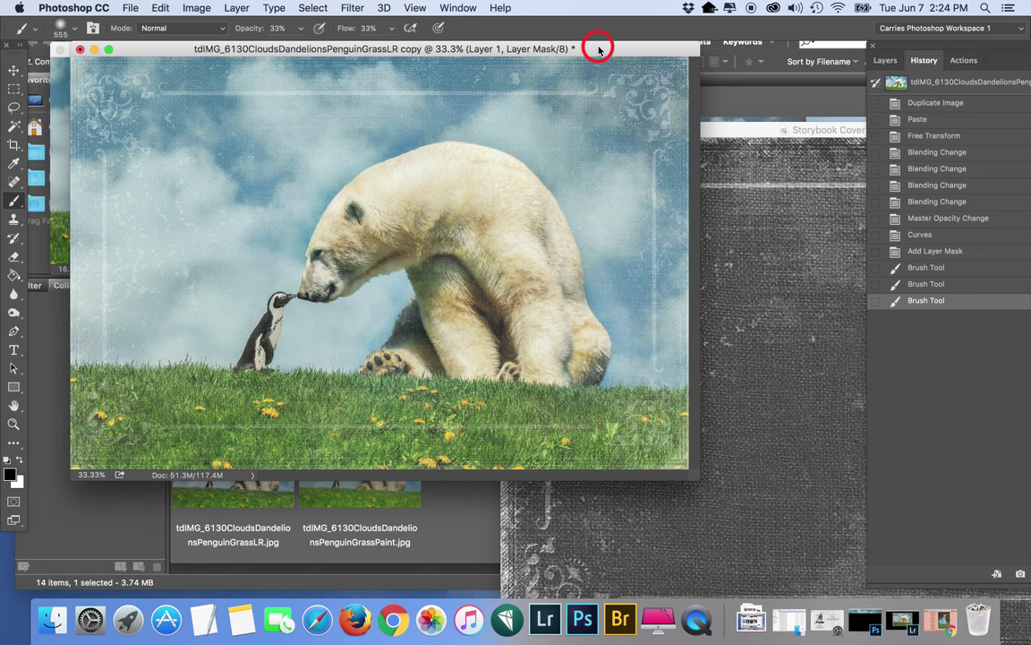
Flatten the image and save it as tdIMG_6130CloudsDandelionsPenguinGrassLRTexture.jpg
{"action": "left_click", "coordinate": [238, 8]}
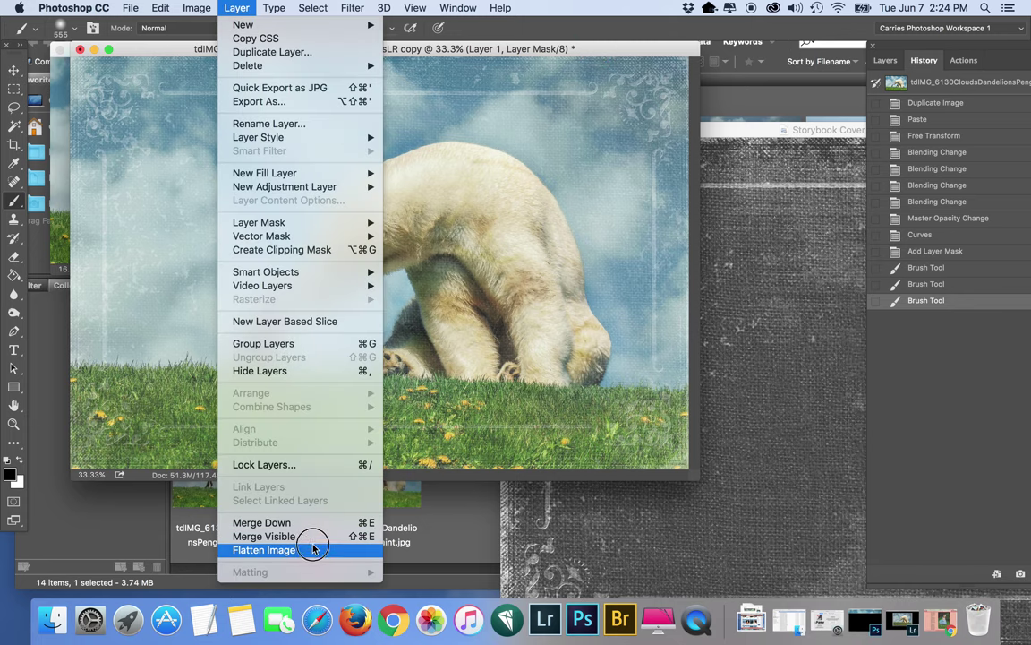
{"action": "left_click", "coordinate": [311, 546]}
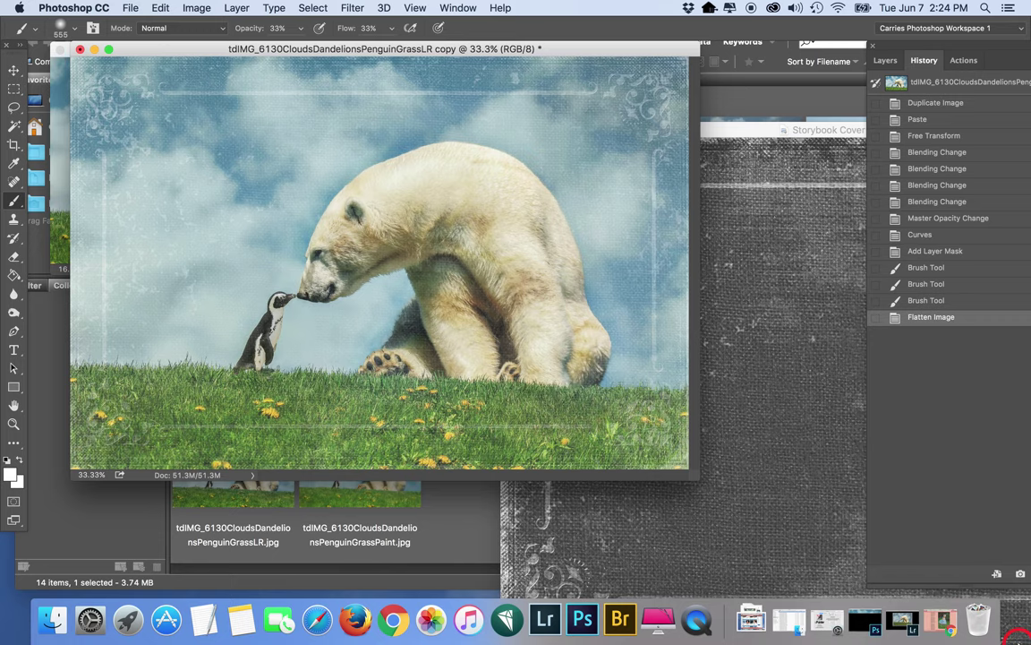
{"action": "key", "text": "super+shift+s"}
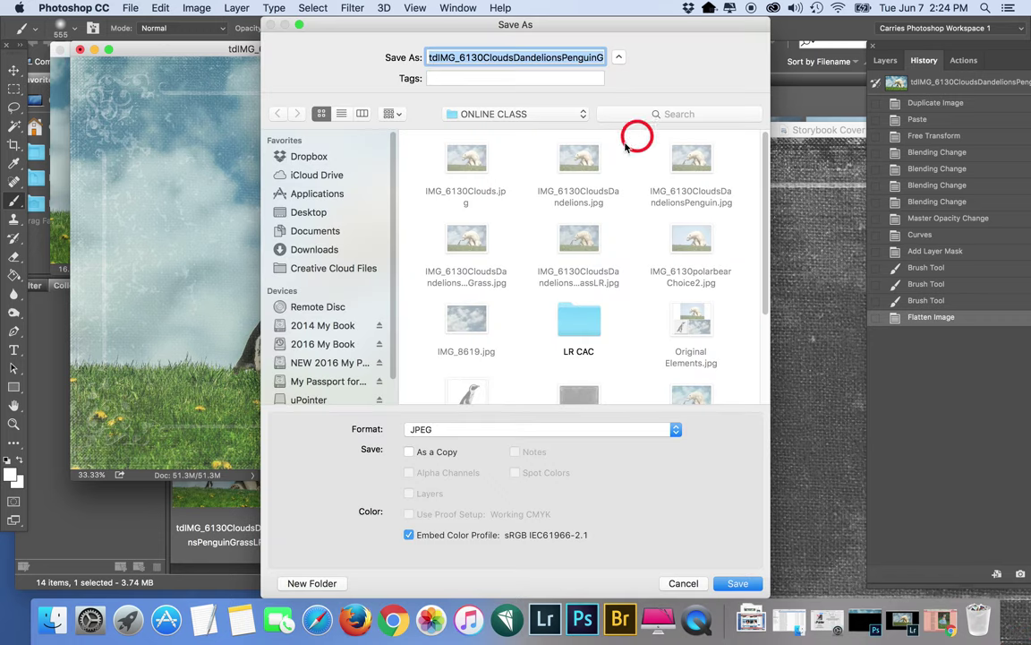
{"action": "left_click", "coordinate": [617, 51]}
{"action": "left_click_drag", "start_coordinate": [602, 52], "coordinate": [586, 59]}
{"action": "key", "text": "BackSpace"}
{"action": "key", "text": "BackSpace"}
{"action": "key", "text": "BackSpace"}
{"action": "key", "text": "BackSpace"}
{"action": "key", "text": "BackSpace"}
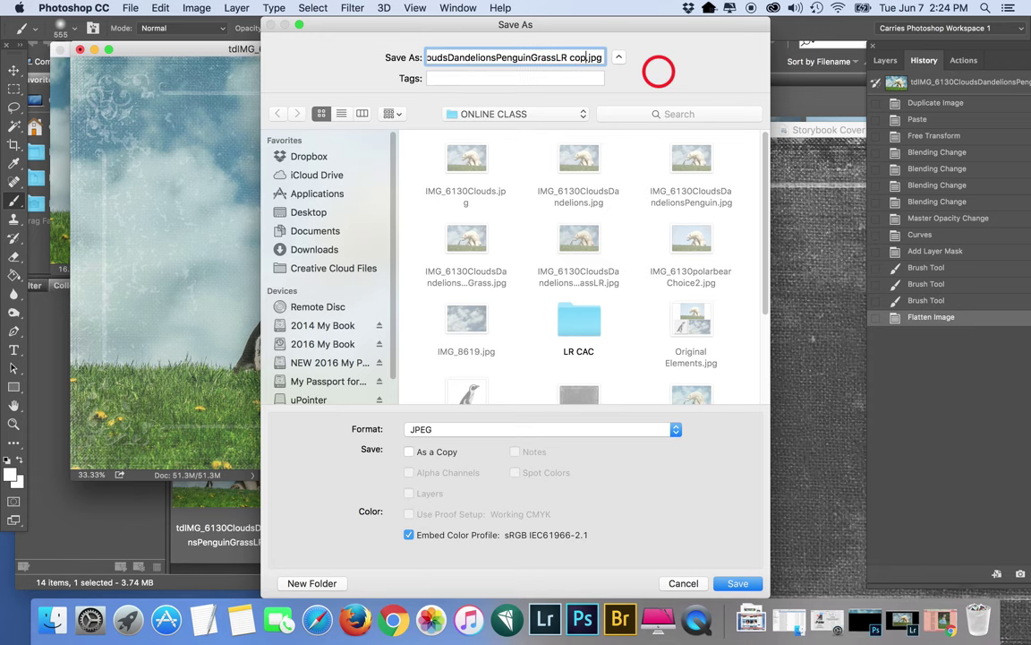
{"action": "type", "text": "Textu"}
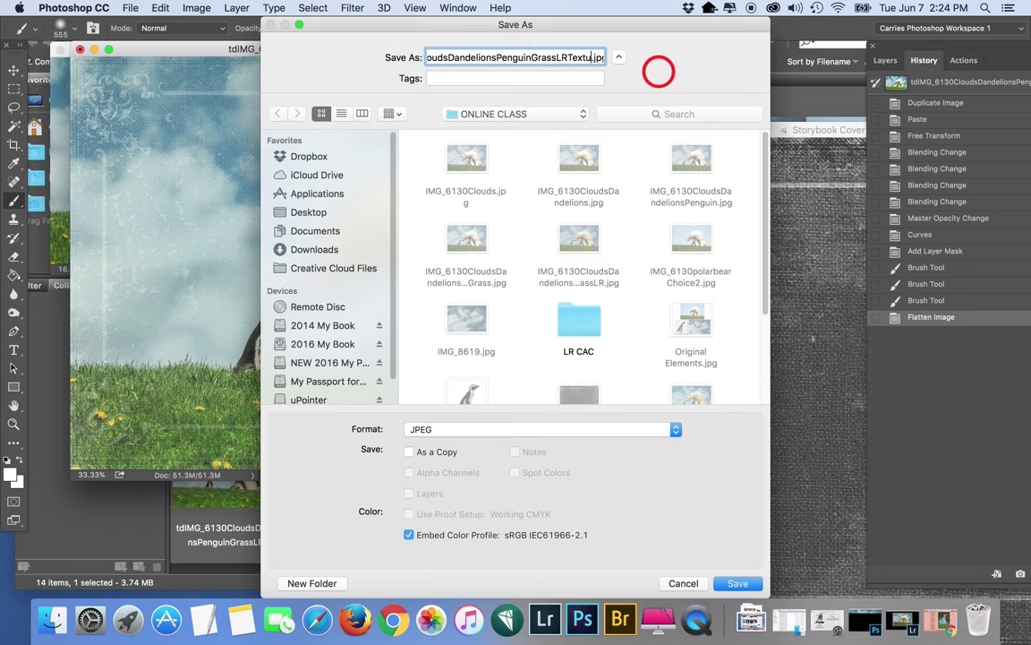
{"action": "type", "text": "re"}
{"action": "key", "text": "Return"}
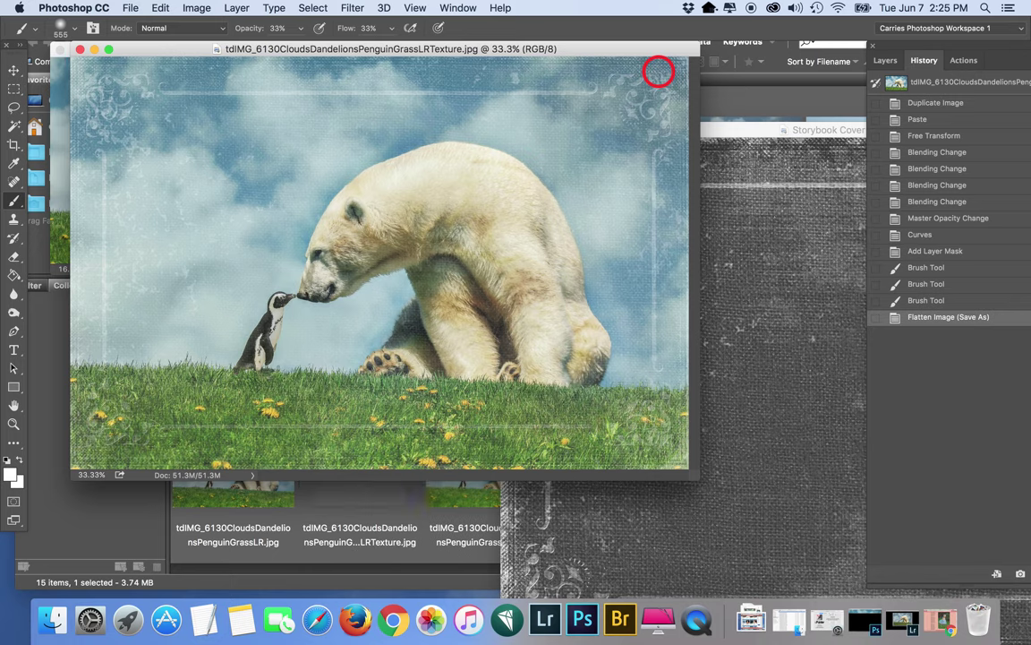
Close the saved composite and the Storybook Cover Texture1 window, then hide Photoshop
{"action": "left_click", "coordinate": [80, 49]}
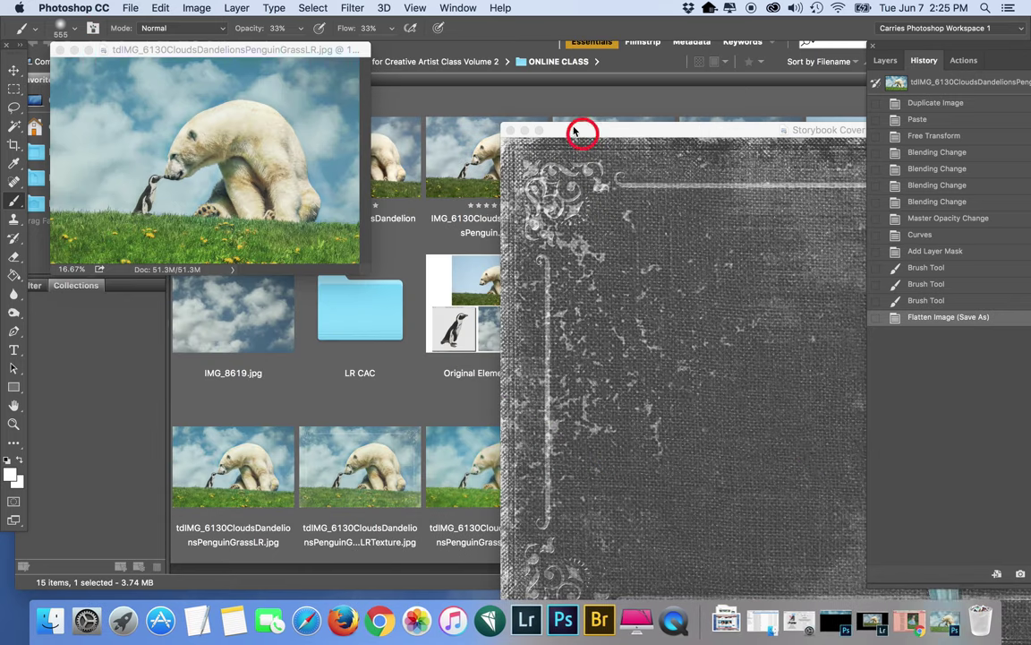
{"action": "left_click", "coordinate": [573, 132]}
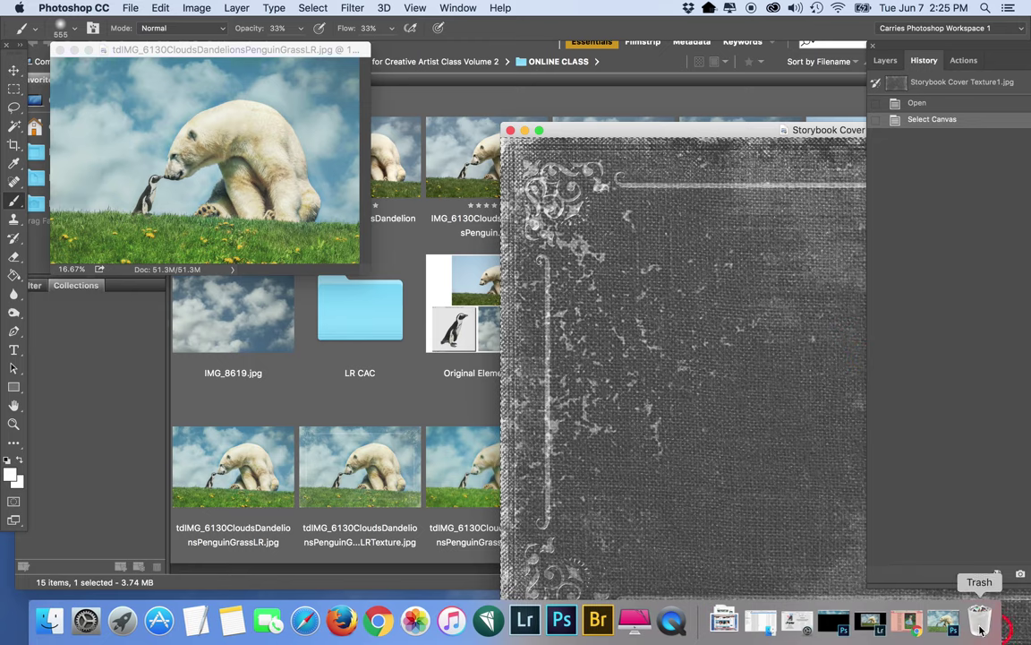
{"action": "left_click", "coordinate": [836, 621]}
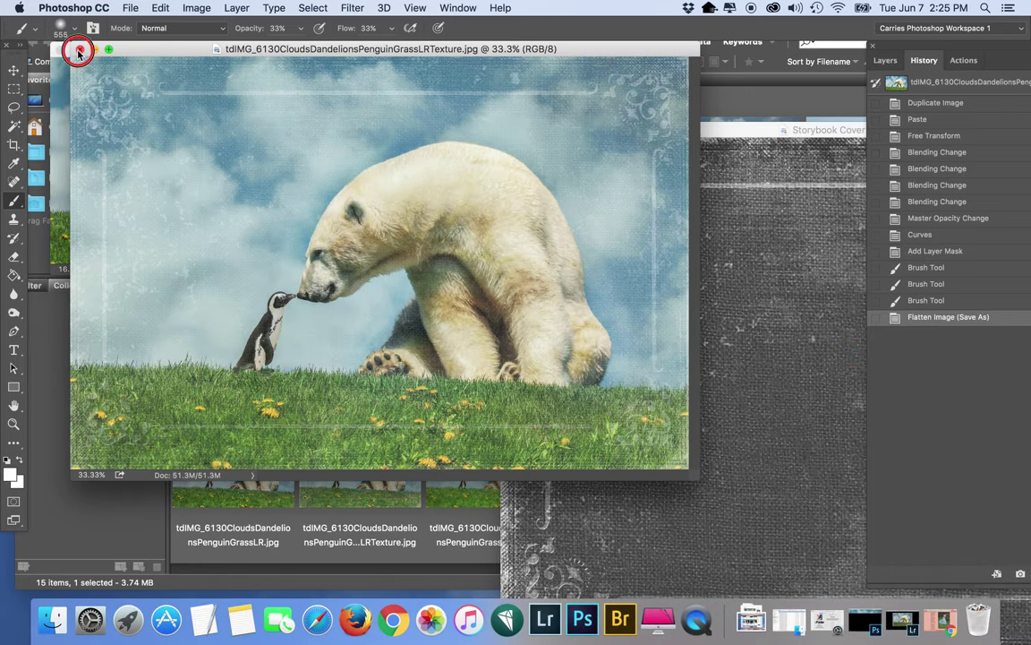
{"action": "left_click", "coordinate": [80, 49]}
{"action": "left_click", "coordinate": [550, 142]}
{"action": "left_click", "coordinate": [508, 129]}
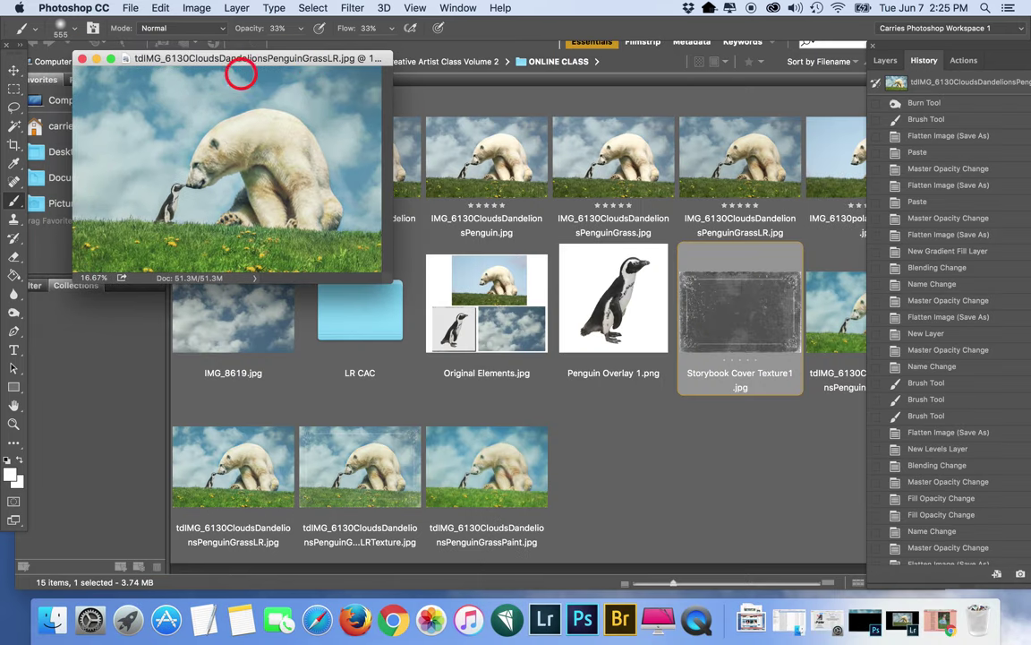
{"action": "left_click_drag", "start_coordinate": [249, 62], "coordinate": [216, 59]}
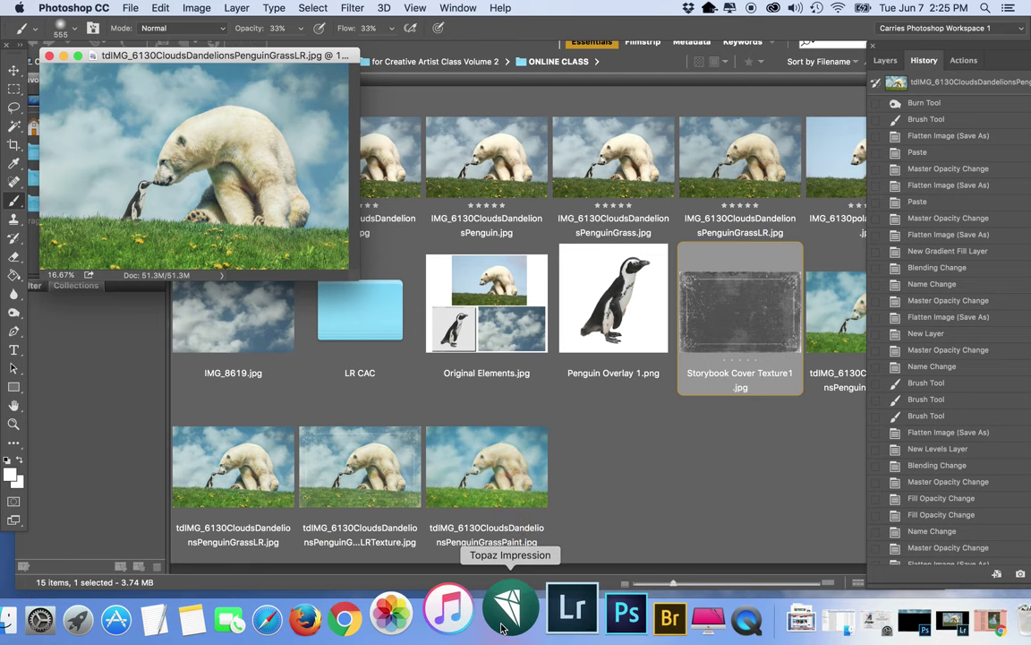
{"action": "key", "text": "super+h"}
Launch Topaz Impression, scroll its All Effects list from Abstraction to Renoir, then quit it
{"action": "left_click", "coordinate": [506, 613]}
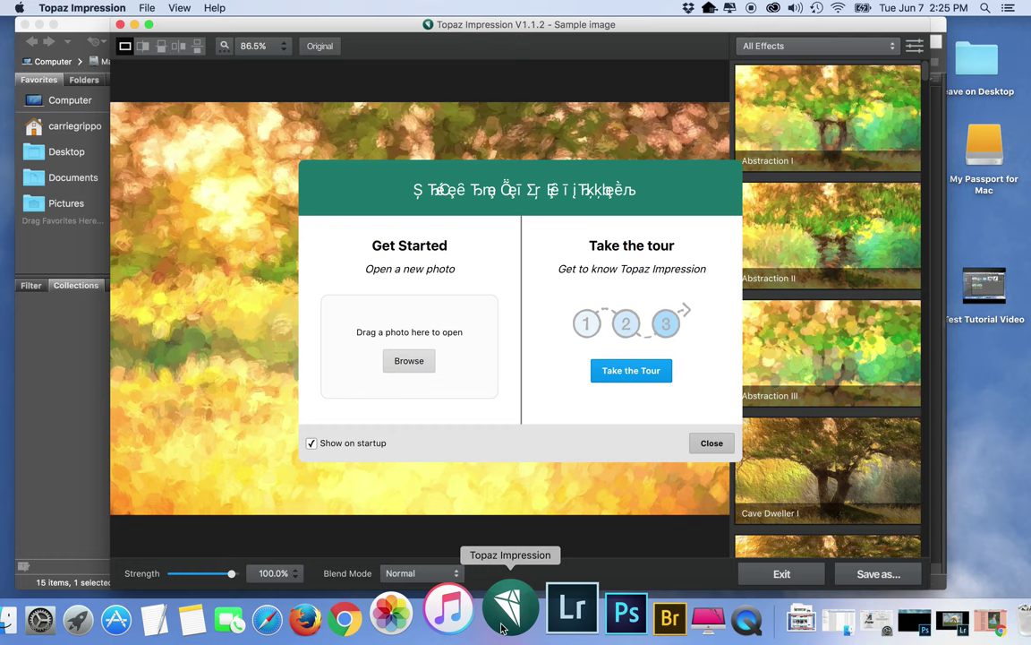
{"action": "left_click", "coordinate": [503, 283]}
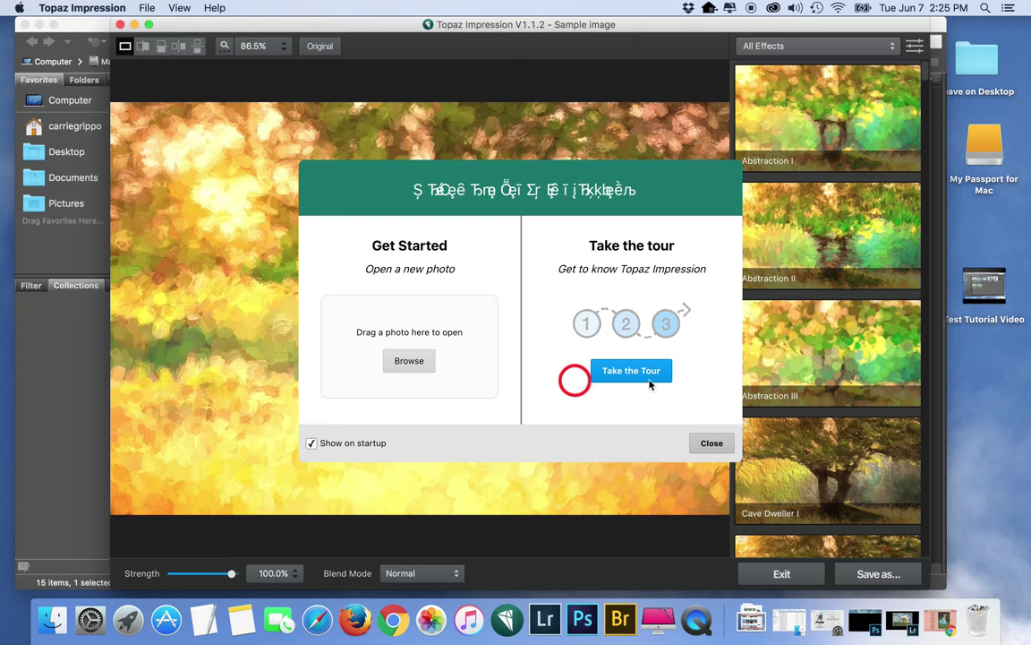
{"action": "left_click_drag", "start_coordinate": [924, 76], "coordinate": [923, 103]}
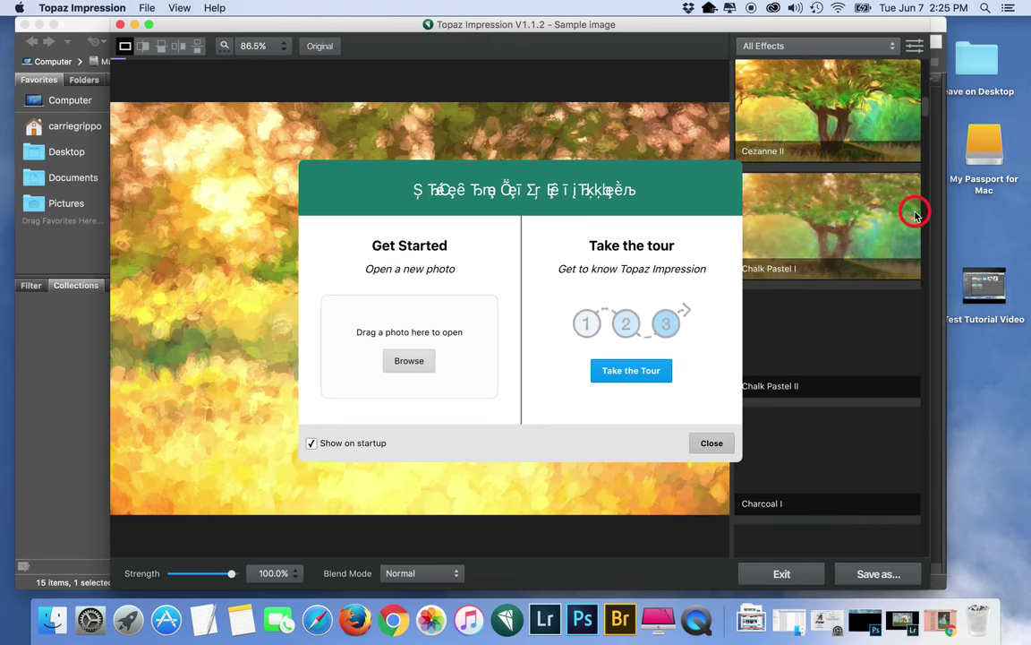
{"action": "scroll", "coordinate": [910, 247], "scroll_direction": "down", "scroll_amount": 4}
{"action": "scroll", "coordinate": [907, 252], "scroll_direction": "down", "scroll_amount": 10}
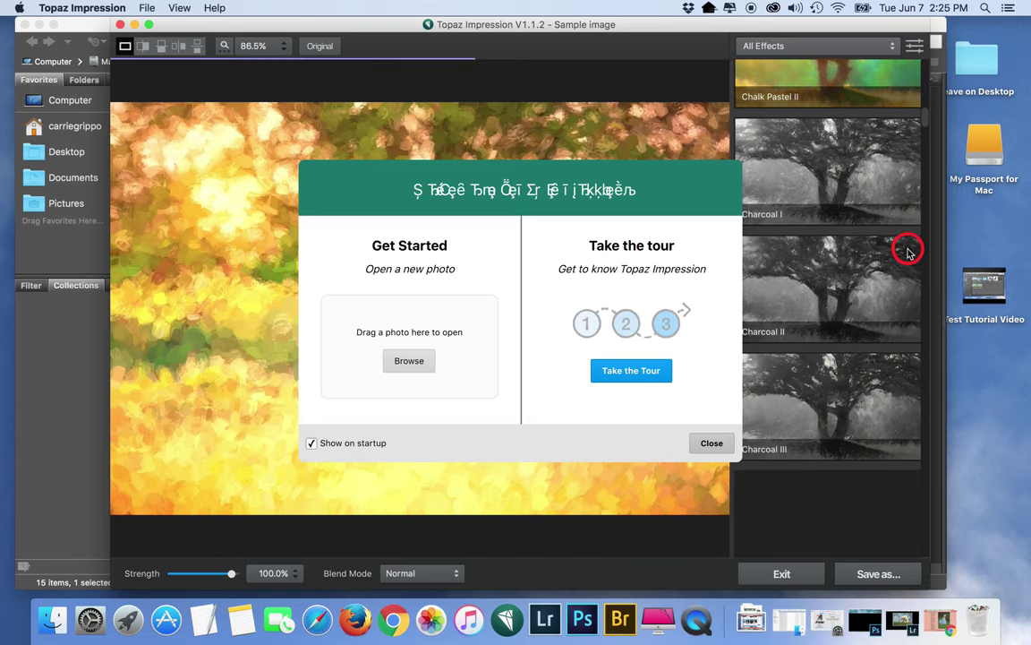
{"action": "scroll", "coordinate": [864, 479], "scroll_direction": "down", "scroll_amount": 3}
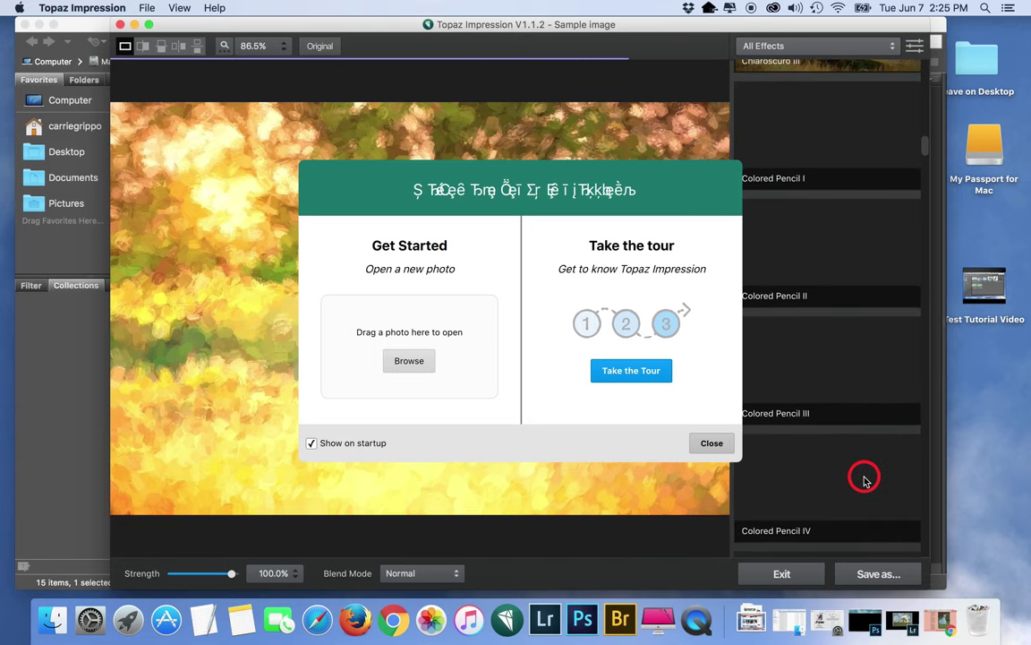
{"action": "left_click_drag", "start_coordinate": [923, 142], "coordinate": [917, 308]}
{"action": "scroll", "coordinate": [898, 387], "scroll_direction": "down", "scroll_amount": 10}
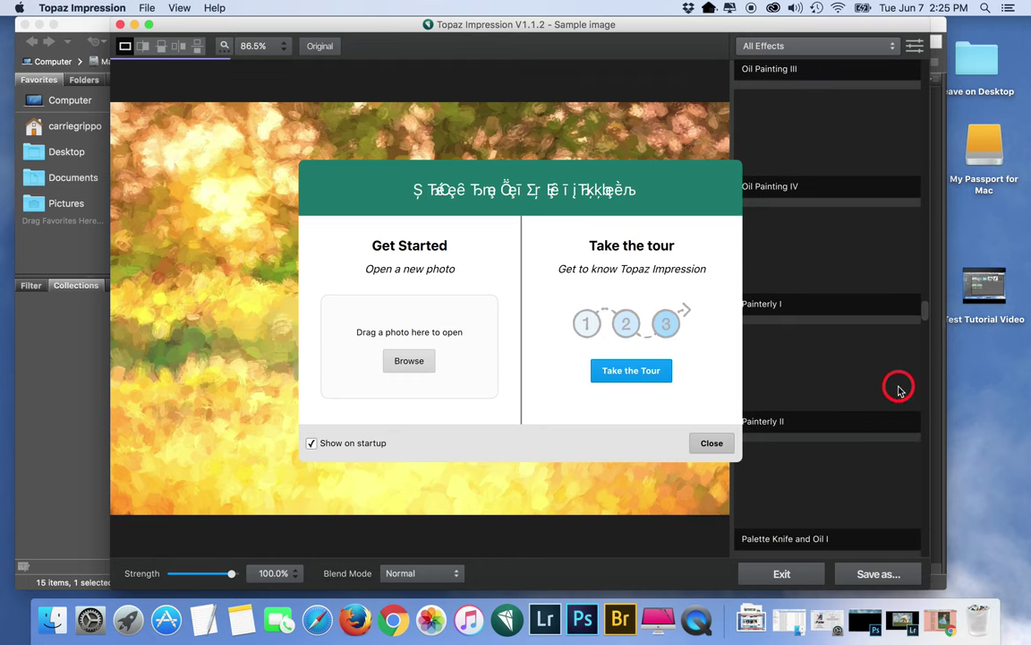
{"action": "scroll", "coordinate": [888, 447], "scroll_direction": "down", "scroll_amount": 8}
{"action": "scroll", "coordinate": [889, 431], "scroll_direction": "down", "scroll_amount": 10}
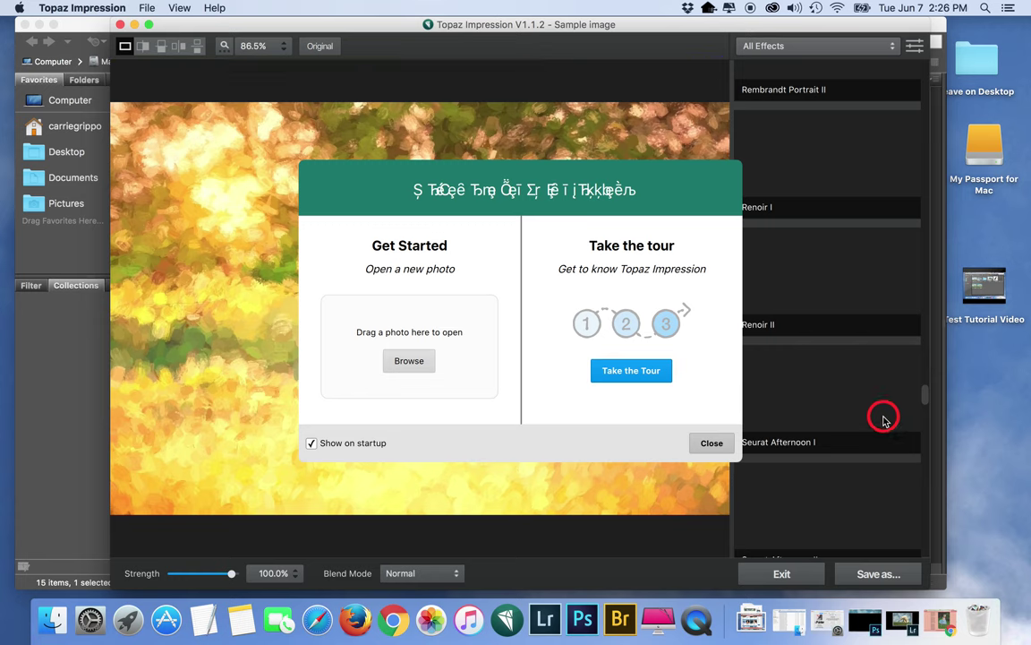
{"action": "scroll", "coordinate": [883, 421], "scroll_direction": "up", "scroll_amount": 2}
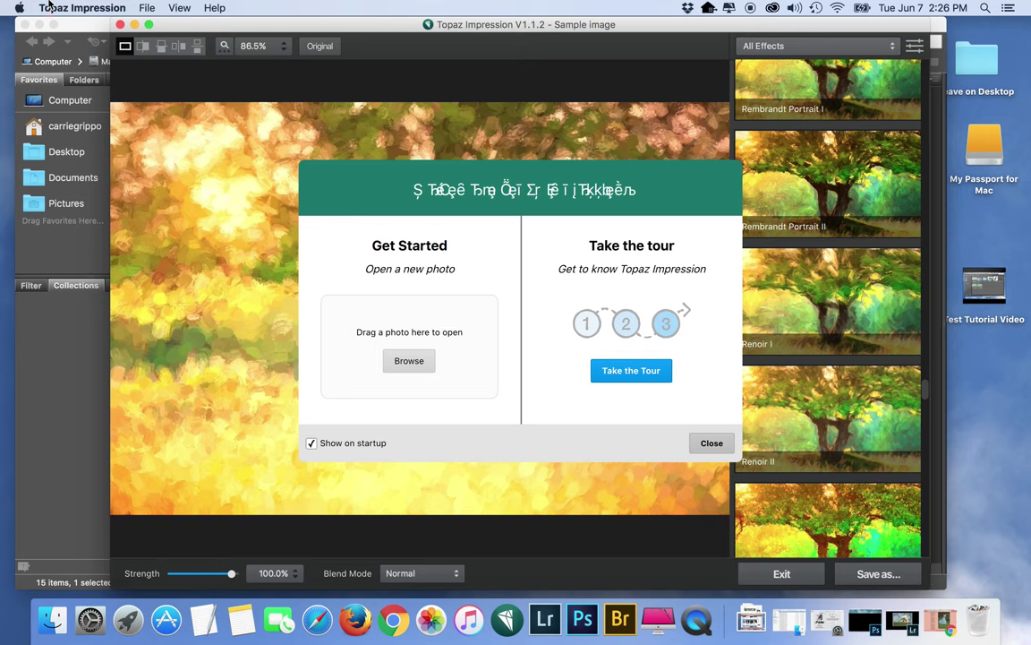
{"action": "left_click", "coordinate": [120, 25]}
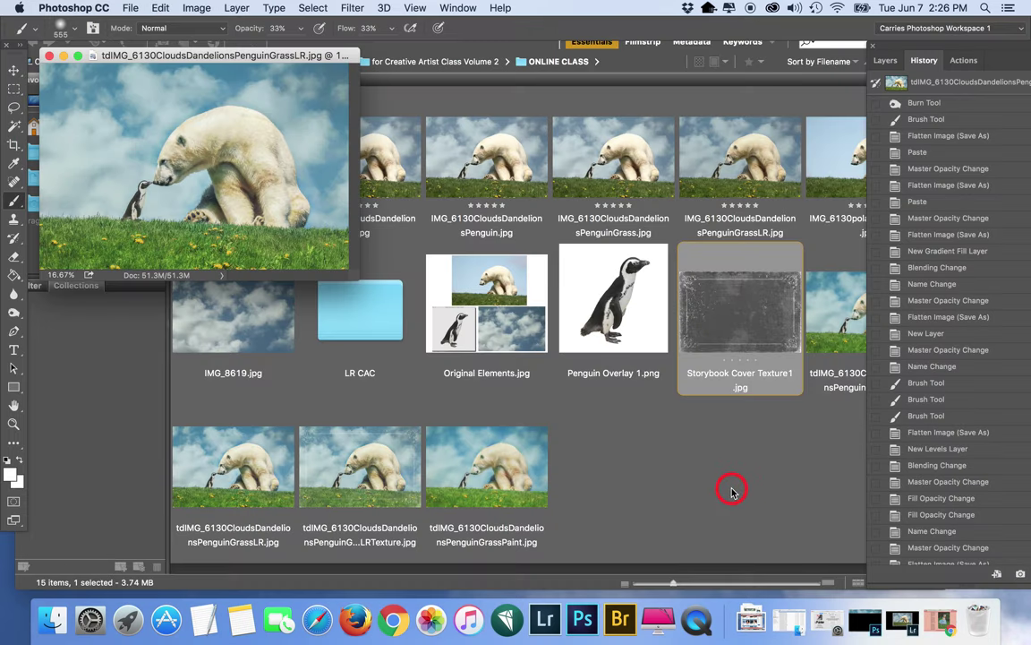
Open tdIMG_6130CloudsDandelionsPenguinGrassPaint.jpg from Adobe Bridge in Photoshop
{"action": "left_click", "coordinate": [730, 490]}
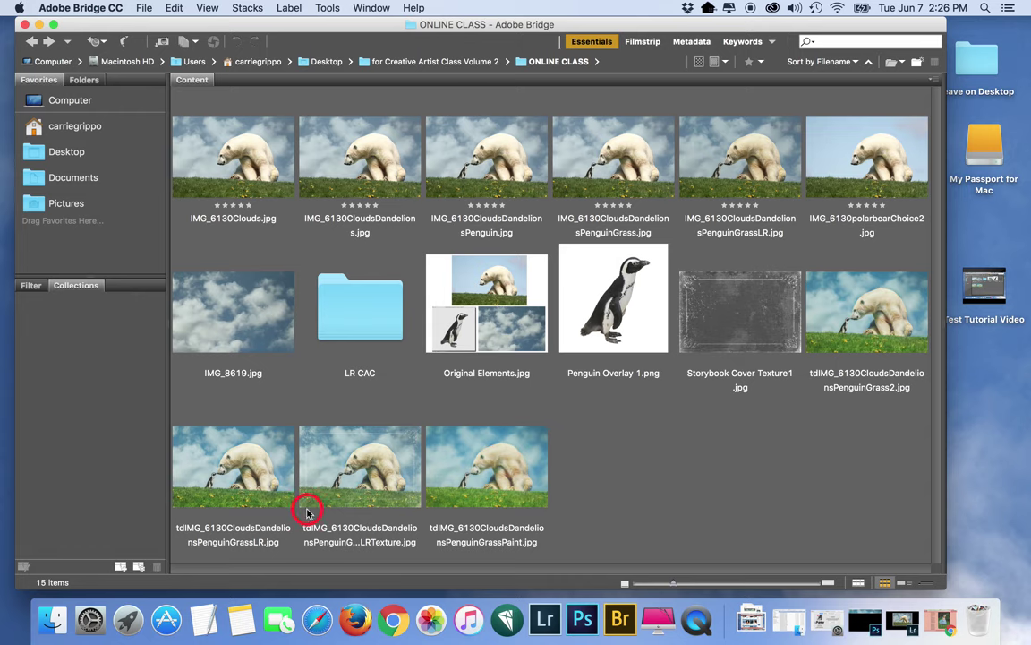
{"action": "left_click_drag", "start_coordinate": [461, 485], "coordinate": [582, 618]}
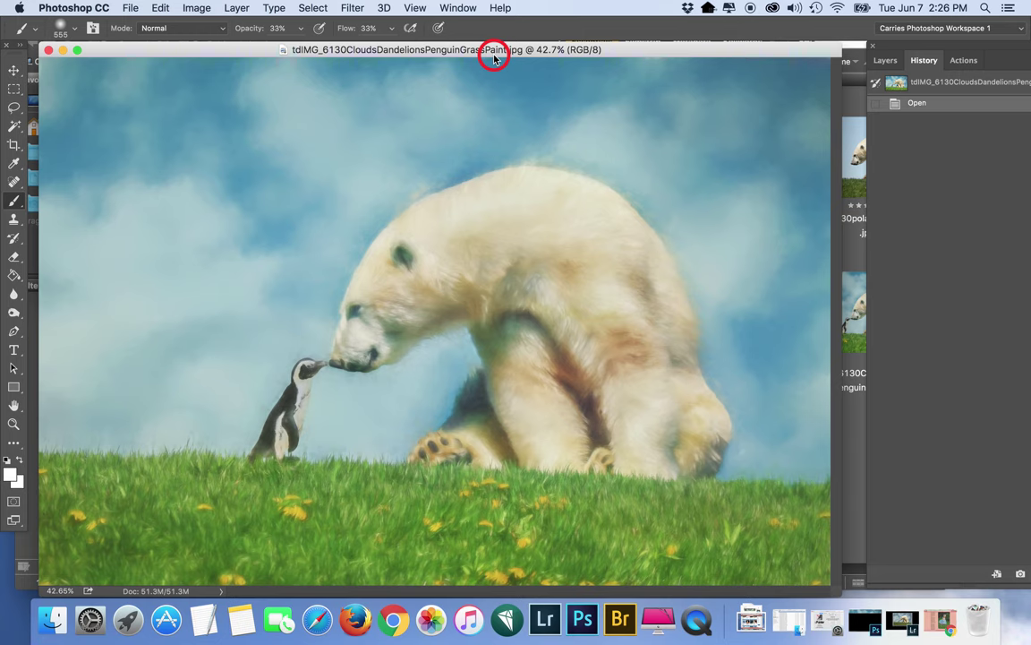
{"action": "left_click", "coordinate": [458, 58]}
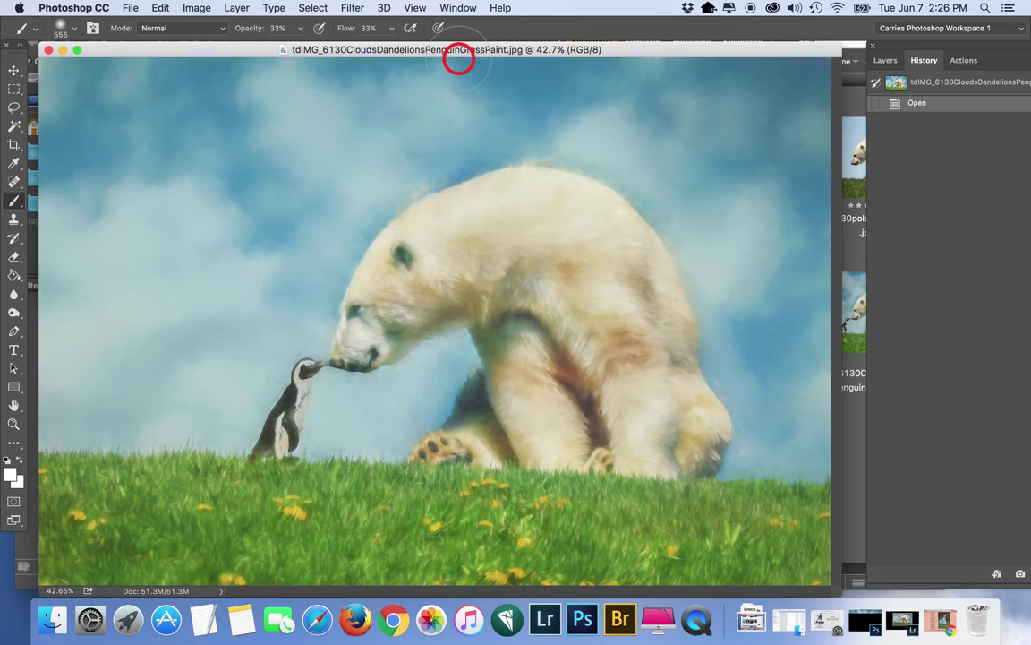
Copy the whole painterly GrassPaint image and paste it into the GrassLR composite as Layer 1
{"action": "key", "text": "super+minus"}
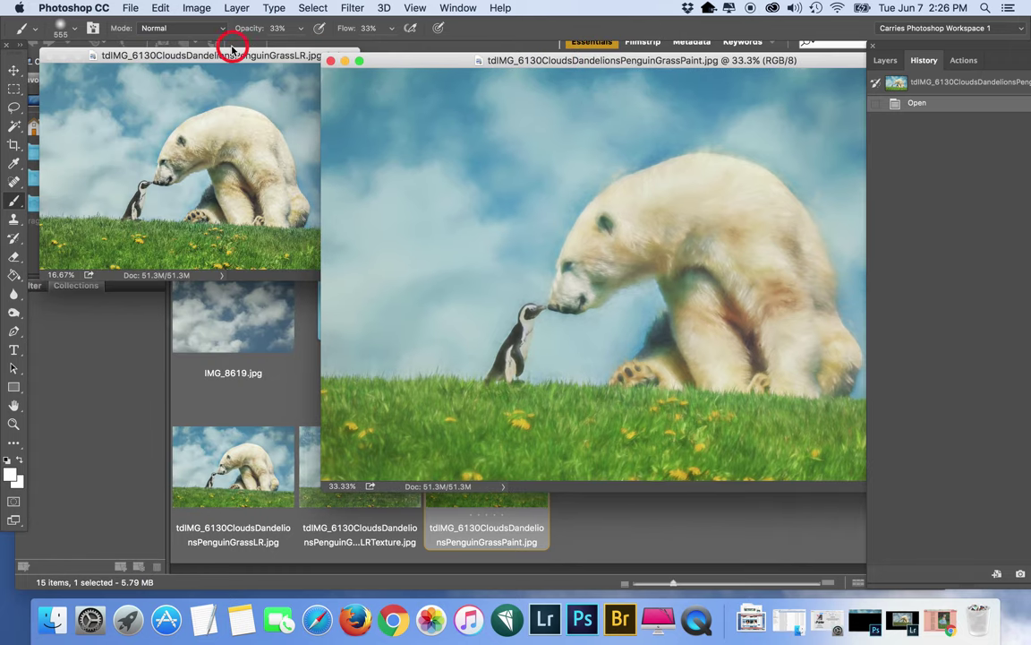
{"action": "double_click", "coordinate": [240, 48]}
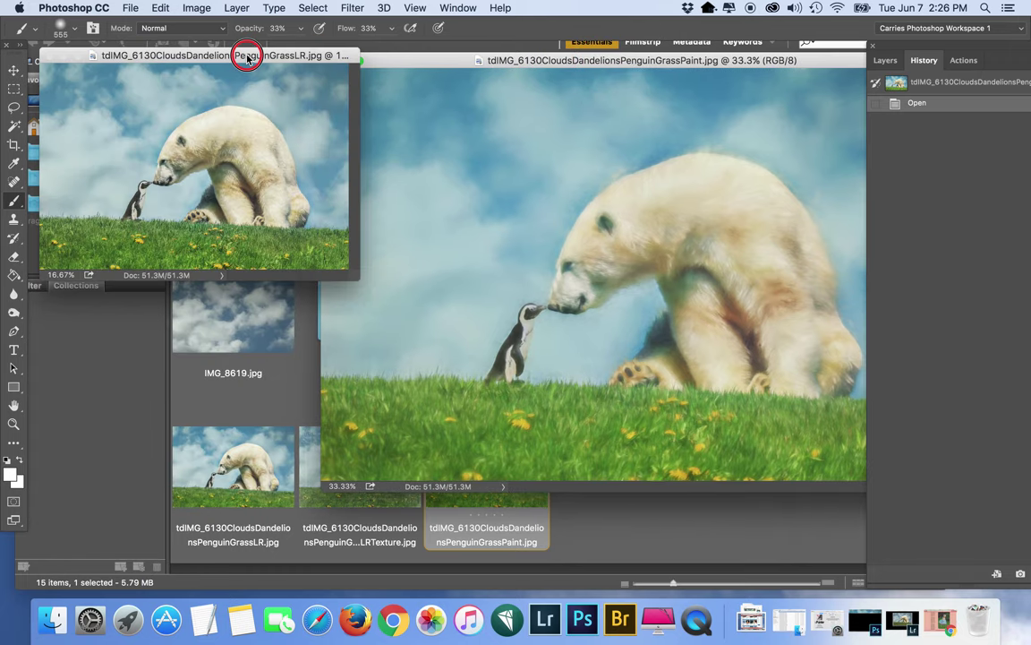
{"action": "key", "text": "super+minus"}
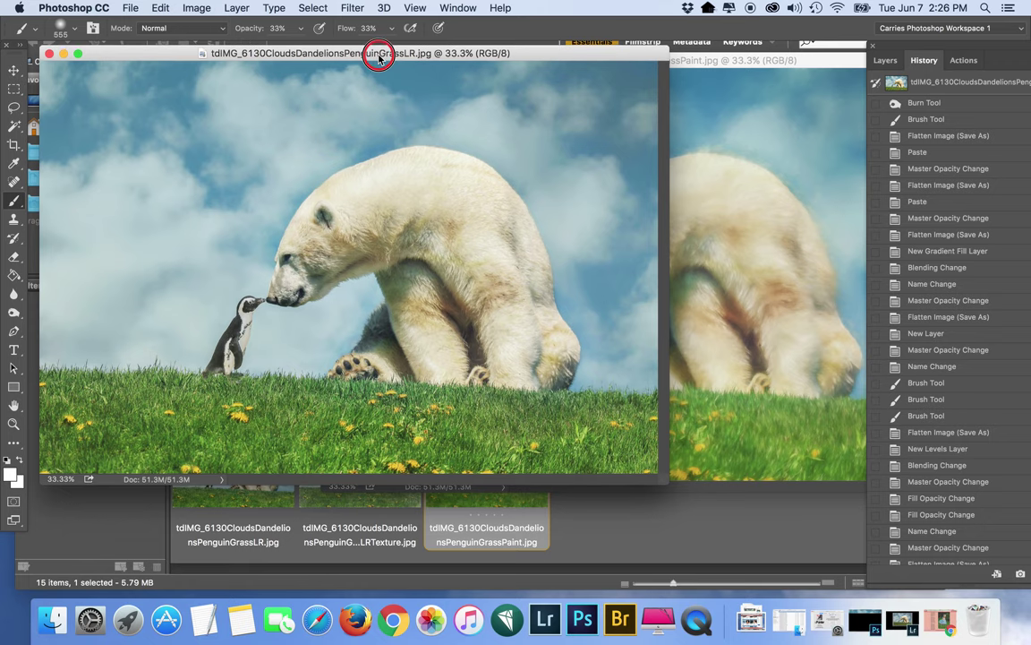
{"action": "left_click_drag", "start_coordinate": [716, 63], "coordinate": [714, 60]}
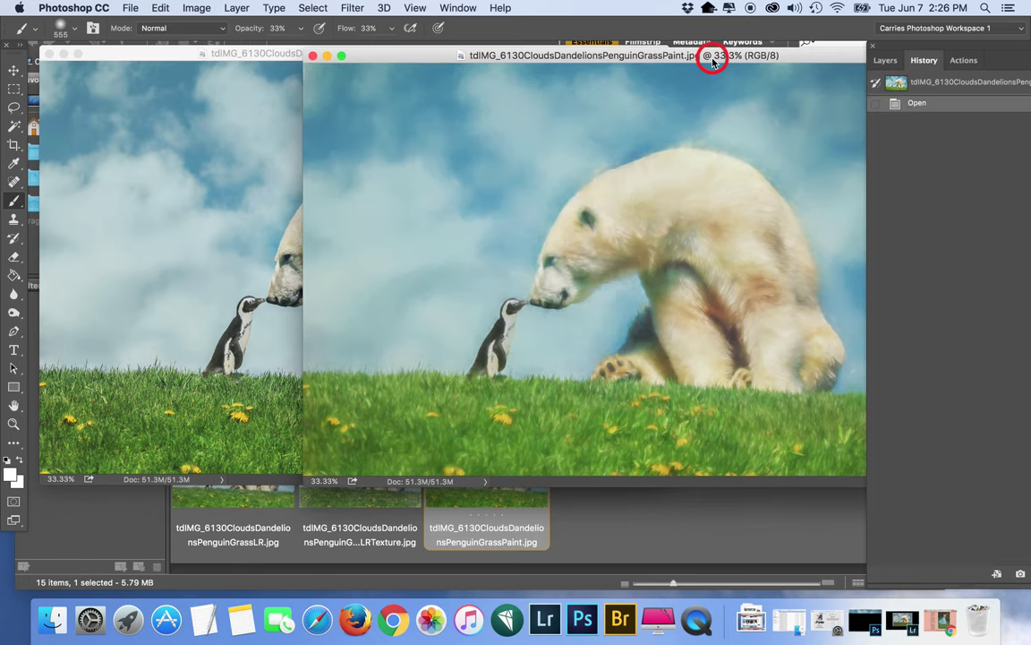
{"action": "key", "text": "super+a"}
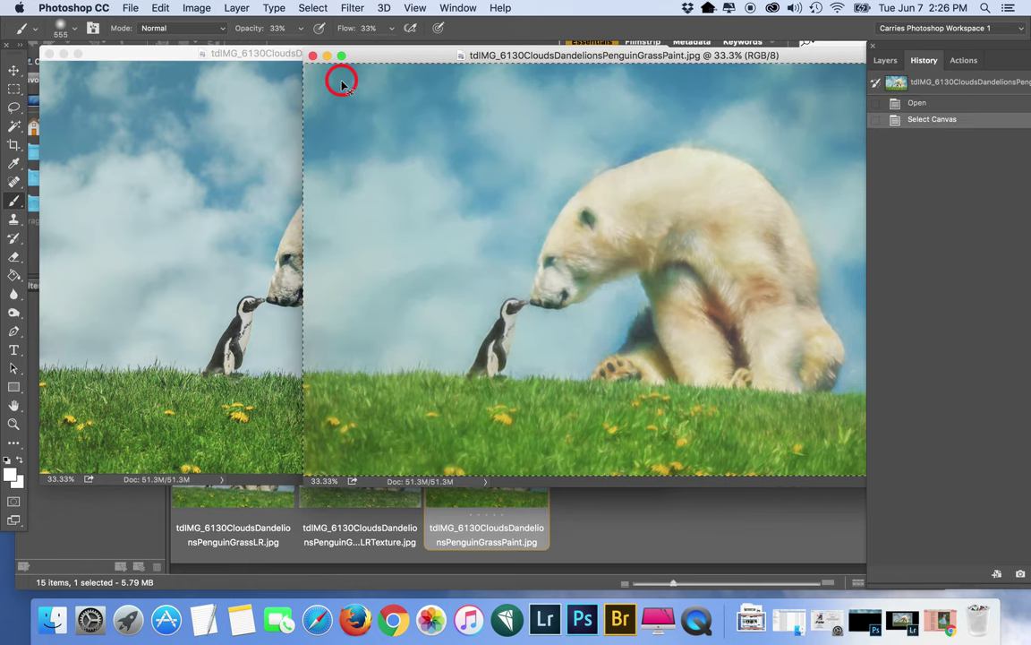
{"action": "left_click", "coordinate": [258, 52]}
{"action": "key", "text": "super+v"}
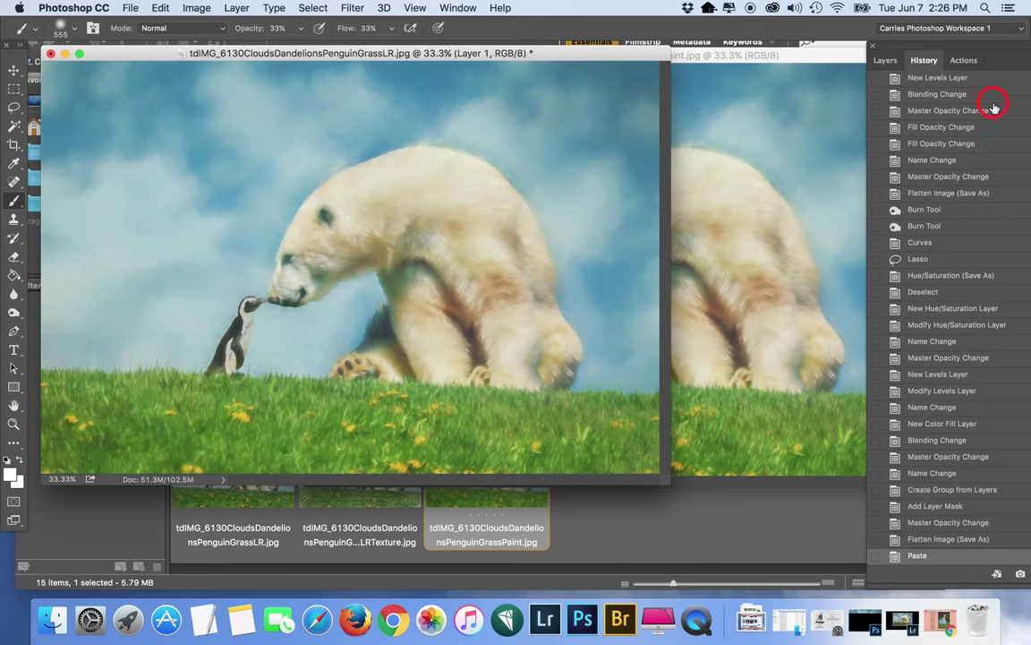
Set Layer 1 opacity to 44% and toggle its visibility to compare with the original
{"action": "left_click", "coordinate": [882, 61]}
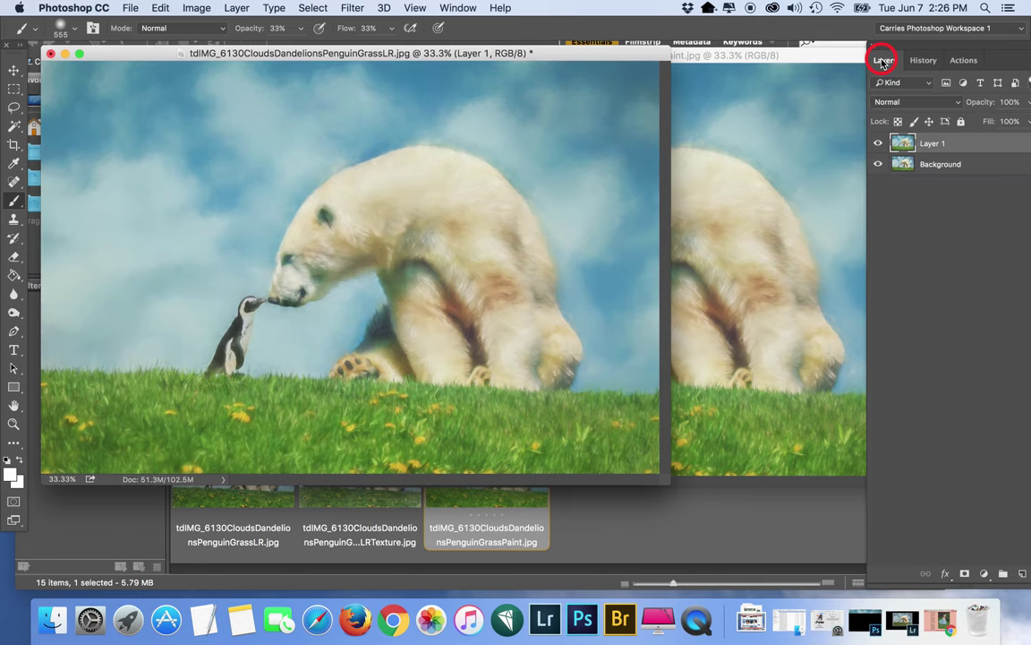
{"action": "left_click", "coordinate": [1010, 101]}
{"action": "type", "text": "44"}
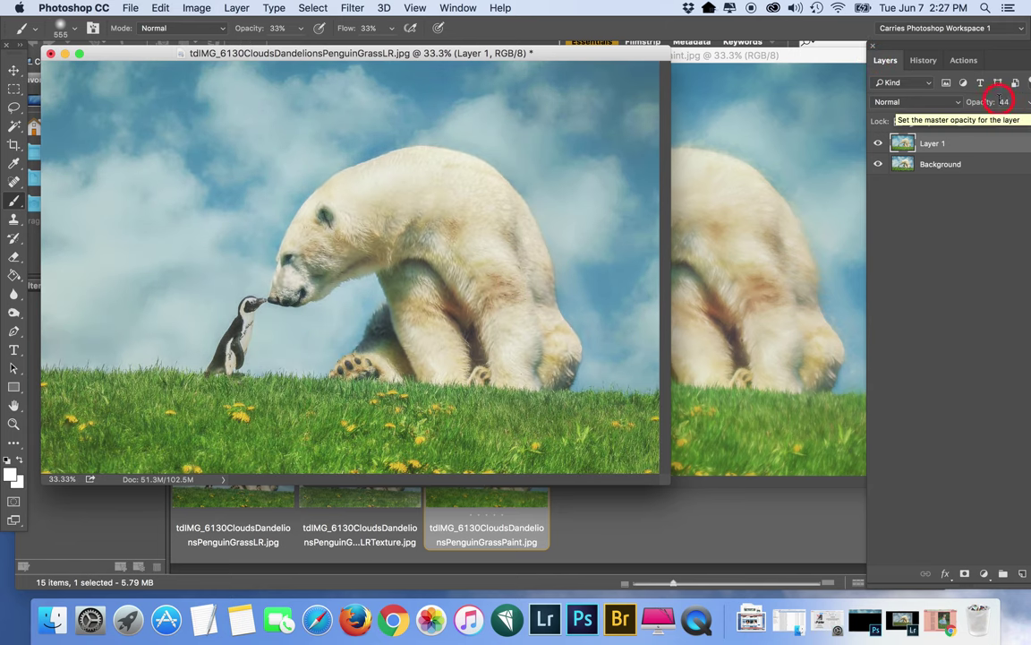
{"action": "left_click", "coordinate": [877, 144]}
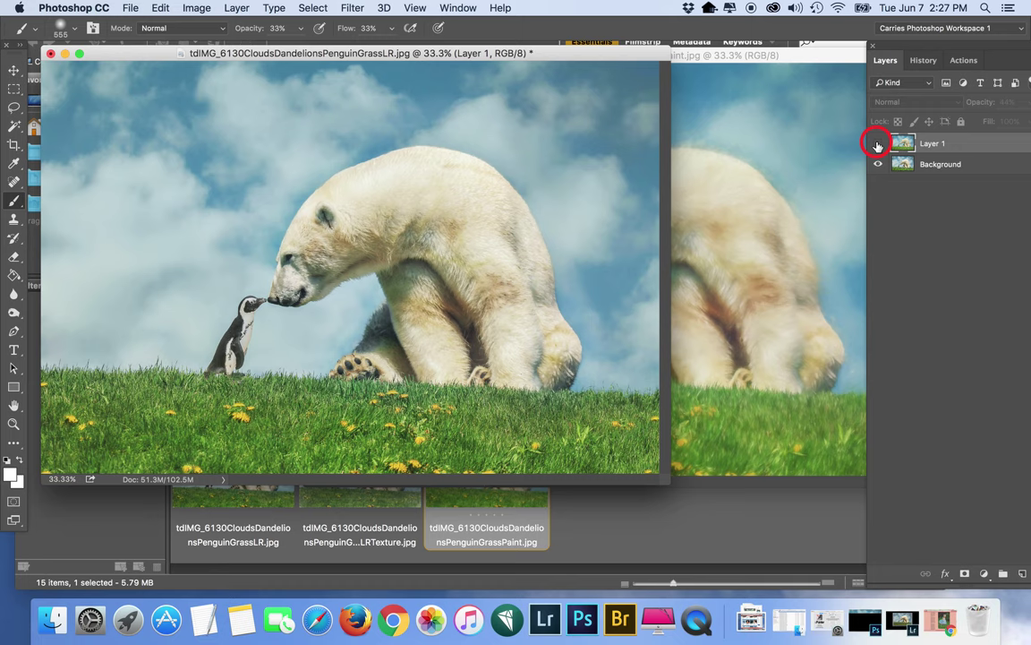
{"action": "left_click", "coordinate": [877, 144]}
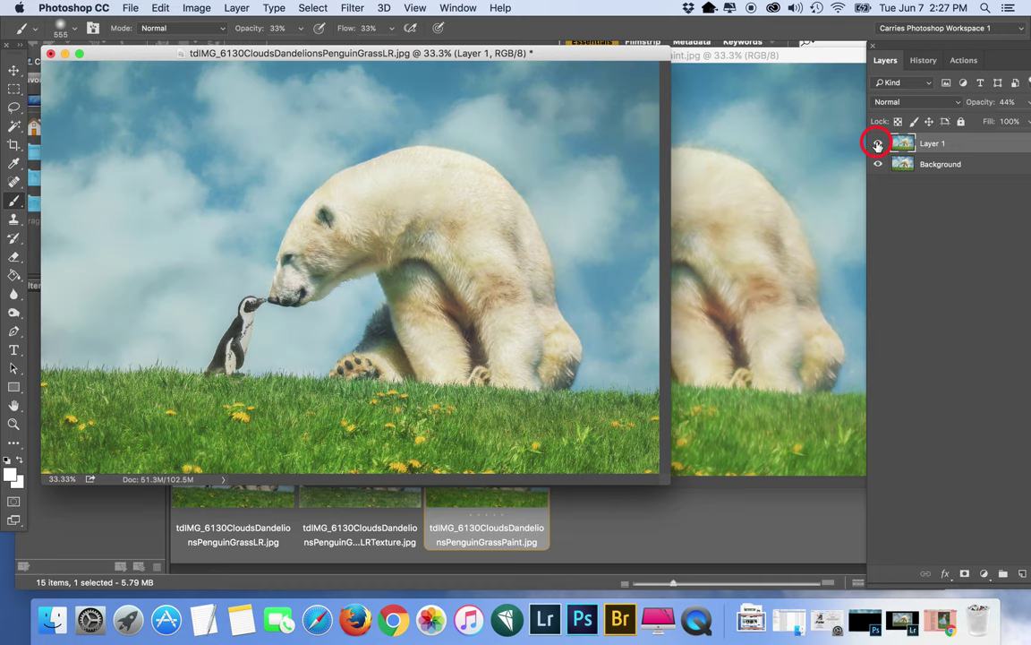
{"action": "left_click", "coordinate": [713, 55]}
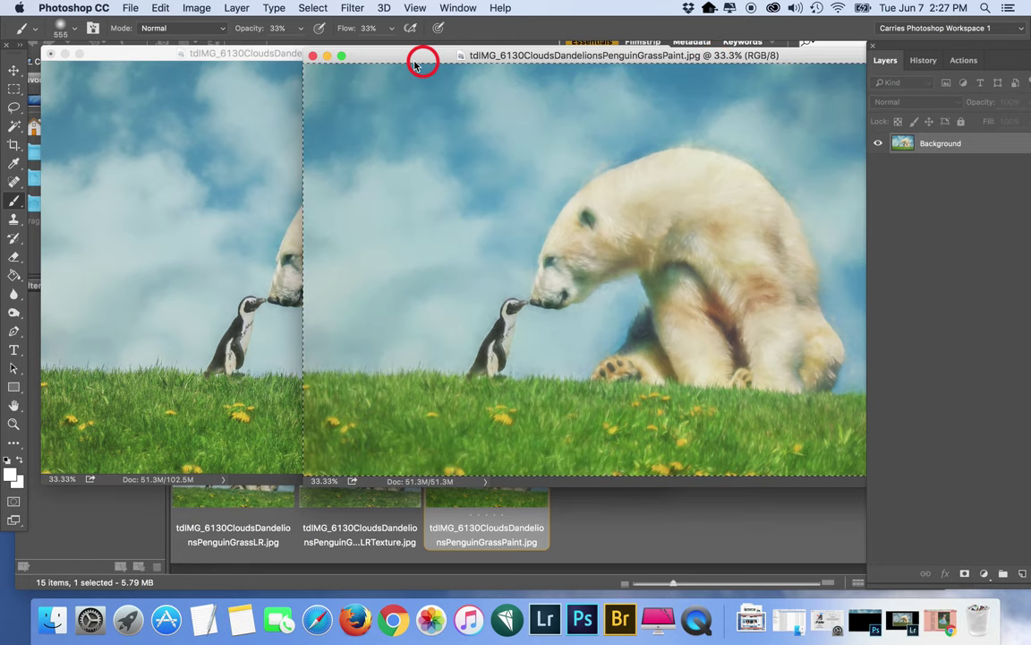
{"action": "left_click", "coordinate": [296, 55]}
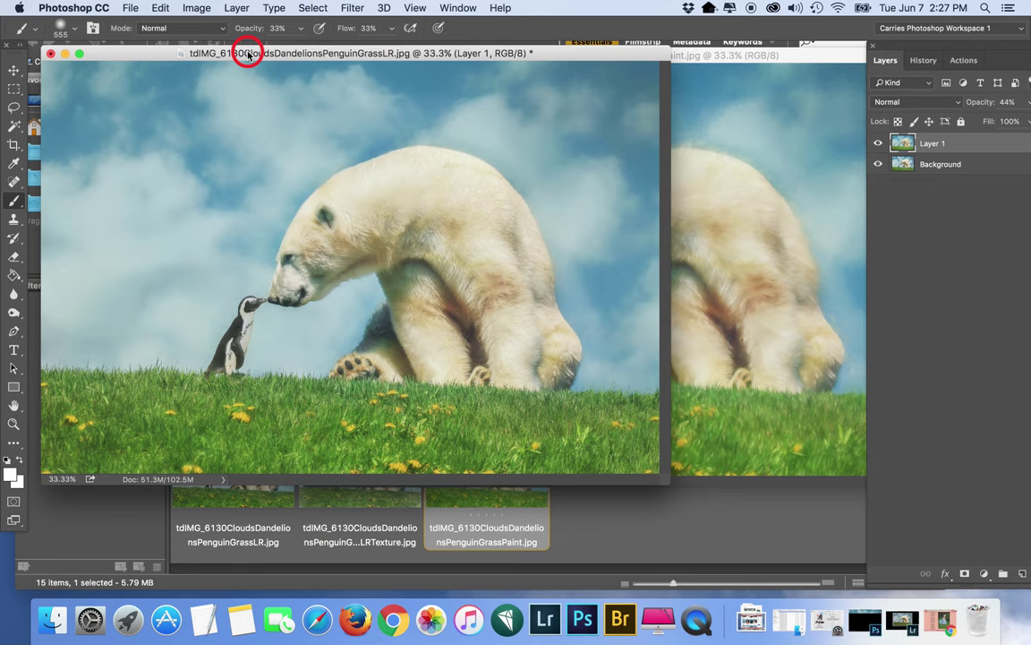
Nudge the GrassLR window right and dismiss the 'Could not export the clipboard' alert
{"action": "mouse_move", "coordinate": [394, 56]}
{"action": "left_mouse_down"}
{"action": "mouse_move", "coordinate": [420, 52]}
{"action": "mouse_move", "coordinate": [406, 56]}
{"action": "left_mouse_up"}
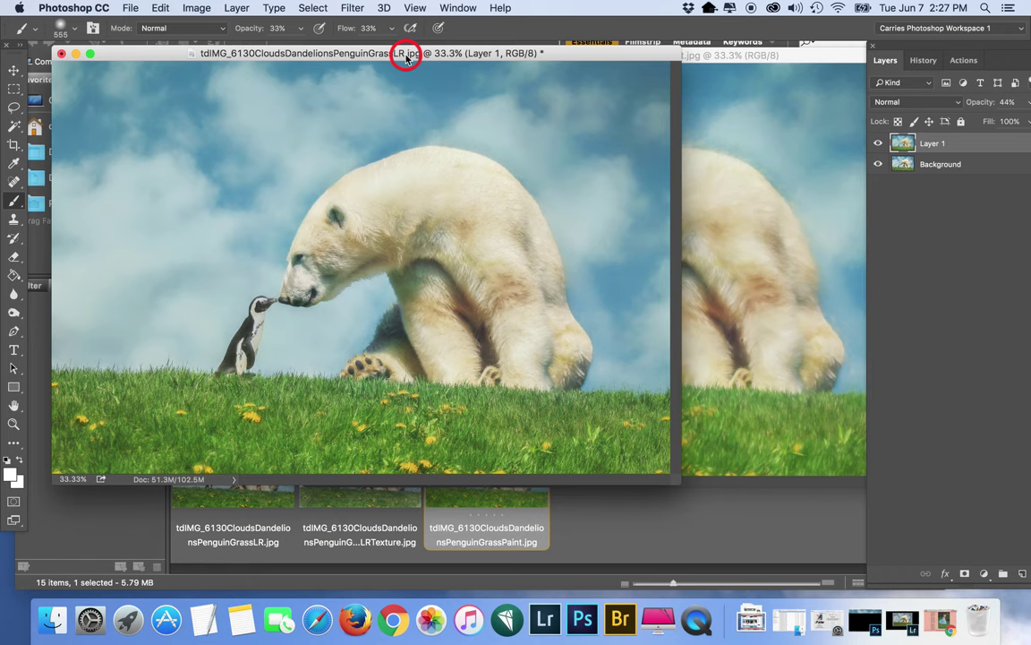
{"action": "left_click_drag", "start_coordinate": [454, 52], "coordinate": [464, 55]}
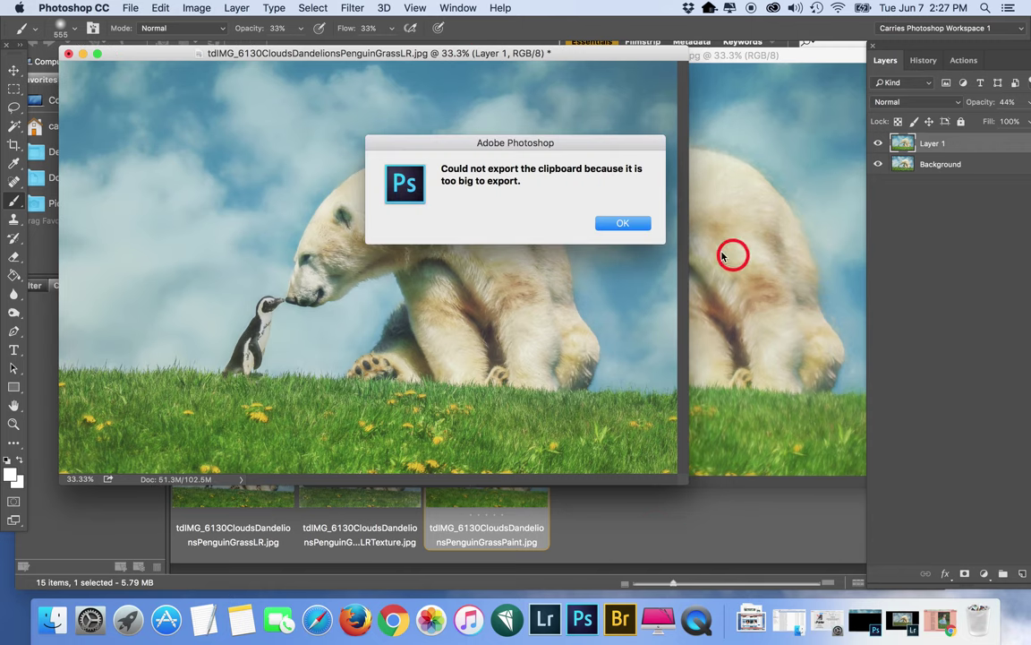
{"action": "left_click", "coordinate": [617, 223]}
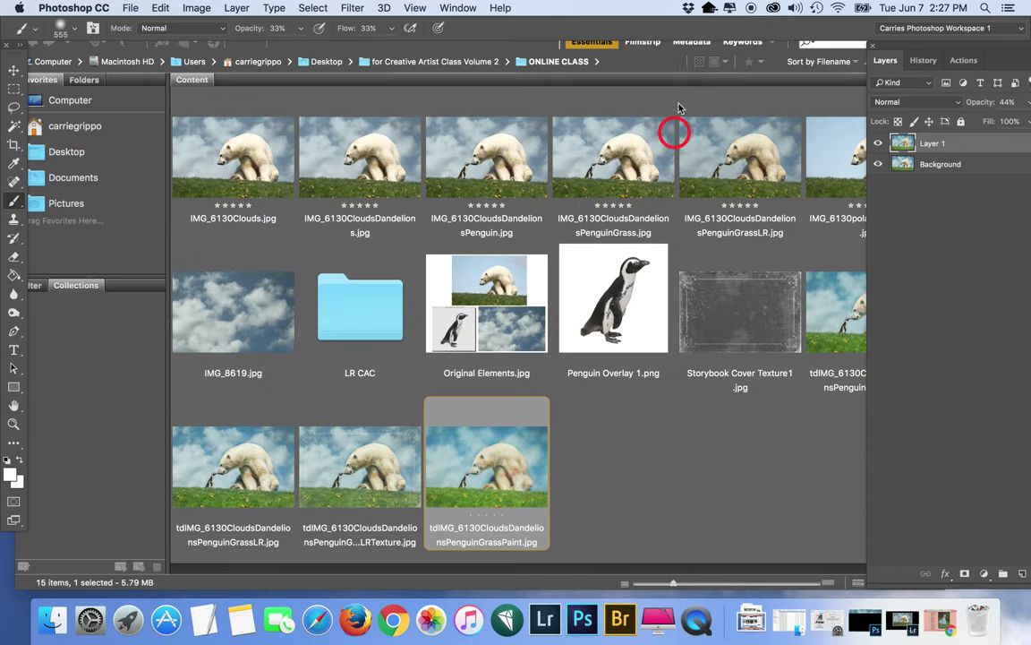
Open IMG_6130polarbearChoice2.jpg from Bridge in Photoshop
{"action": "left_click", "coordinate": [631, 167]}
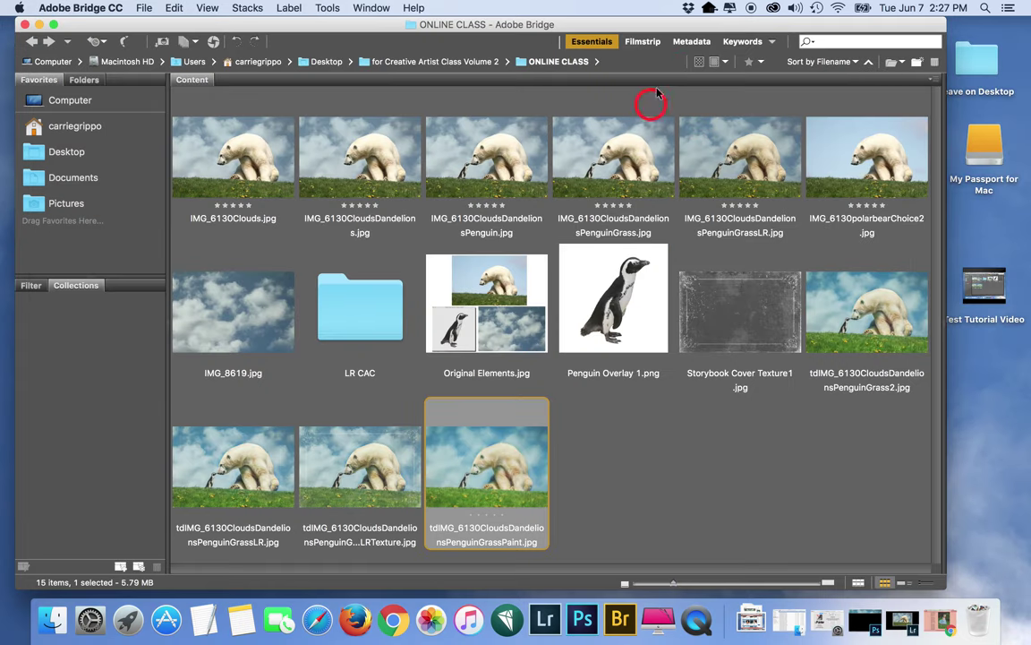
{"action": "left_click", "coordinate": [880, 153]}
{"action": "left_click", "coordinate": [582, 620]}
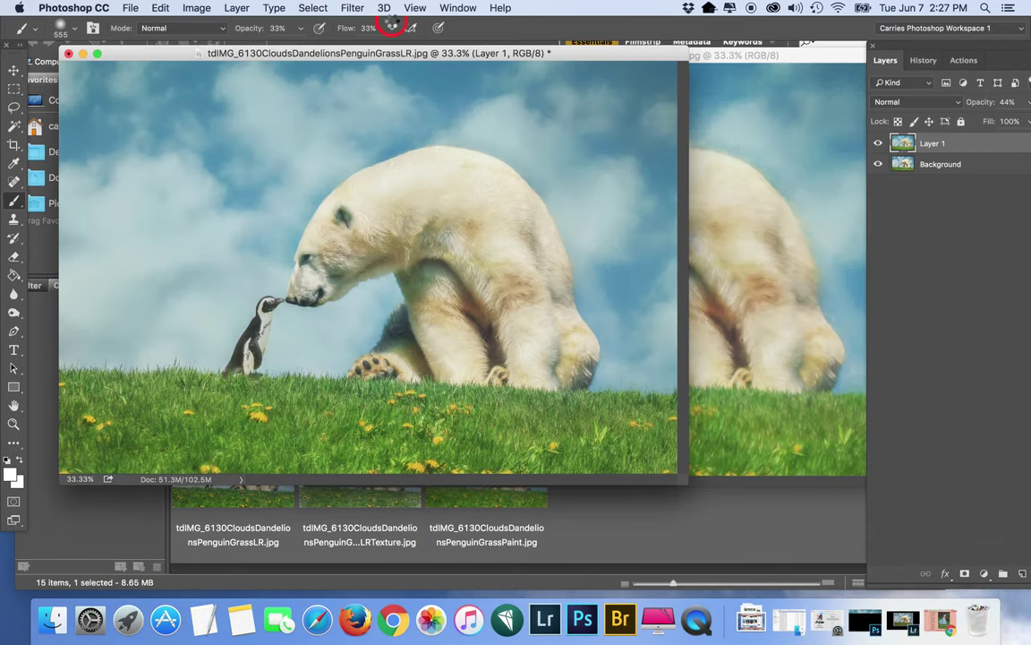
Close the GrassPaint document and reposition the polar bear photo window
{"action": "left_click", "coordinate": [752, 52]}
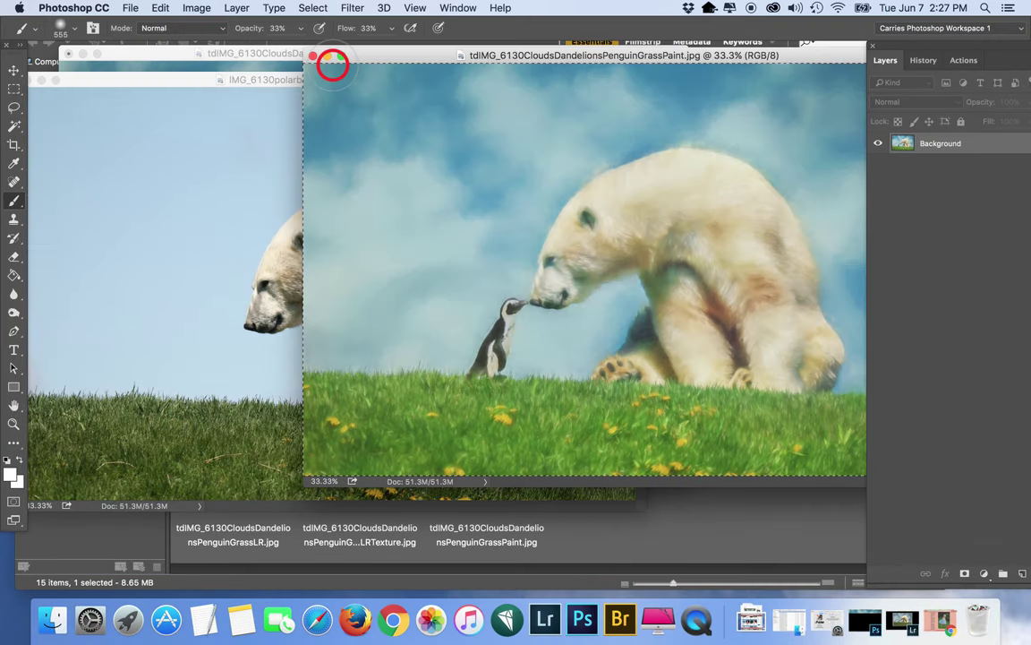
{"action": "left_click", "coordinate": [312, 55]}
{"action": "left_click_drag", "start_coordinate": [277, 51], "coordinate": [604, 51]}
{"action": "double_click", "coordinate": [604, 51]}
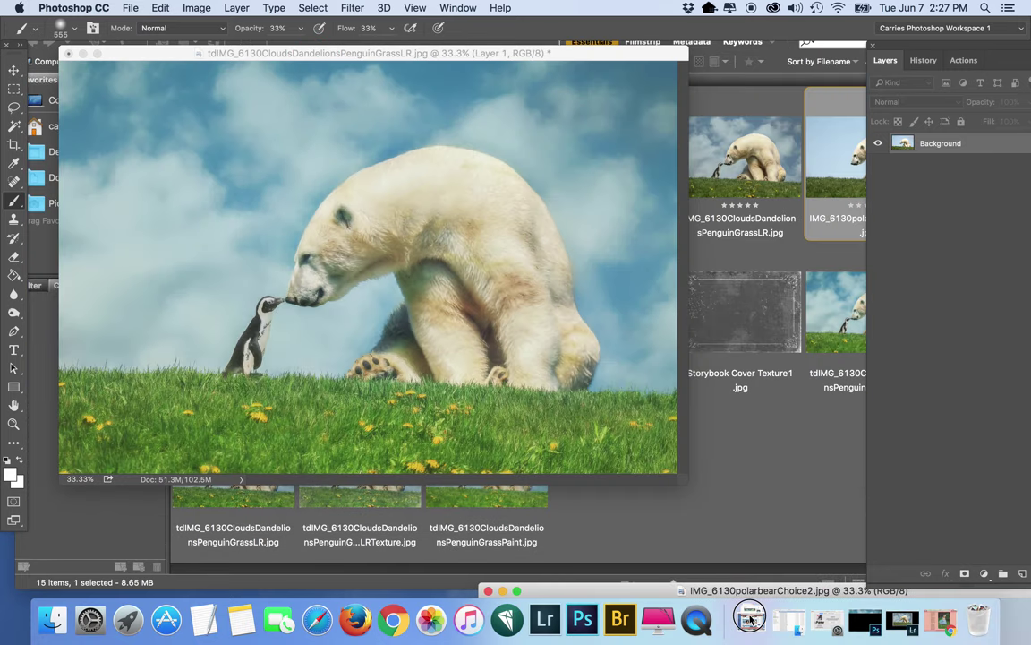
{"action": "left_click", "coordinate": [750, 618]}
{"action": "left_click_drag", "start_coordinate": [410, 83], "coordinate": [417, 58]}
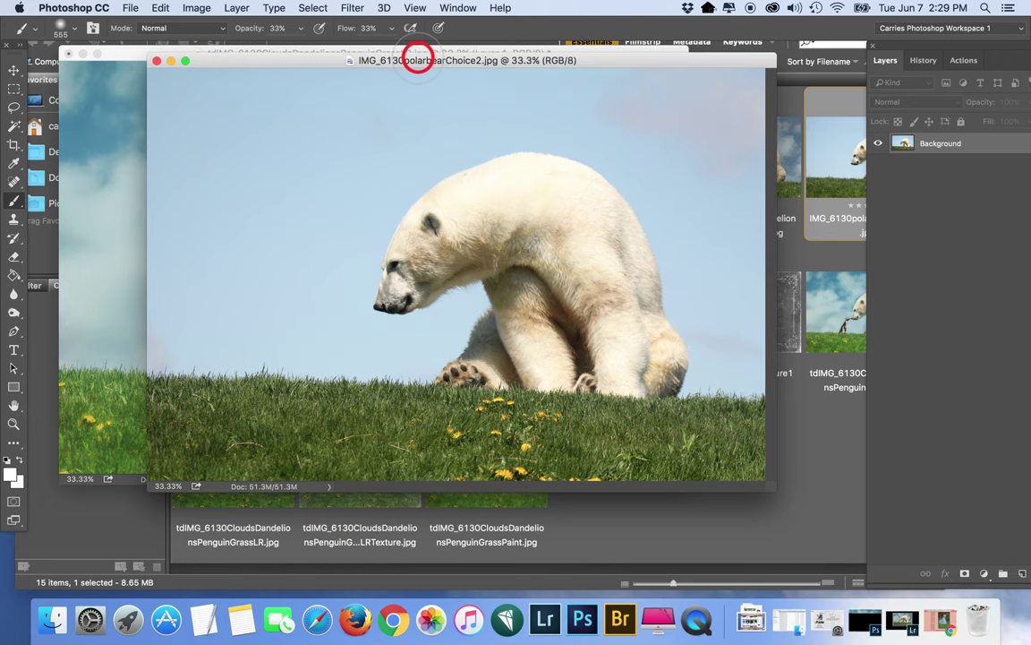
From the Storybook Cover Textures page in Chrome, go to PRODUCTS, then Q&A'S/TERMS OF USE
{"action": "left_click", "coordinate": [941, 618]}
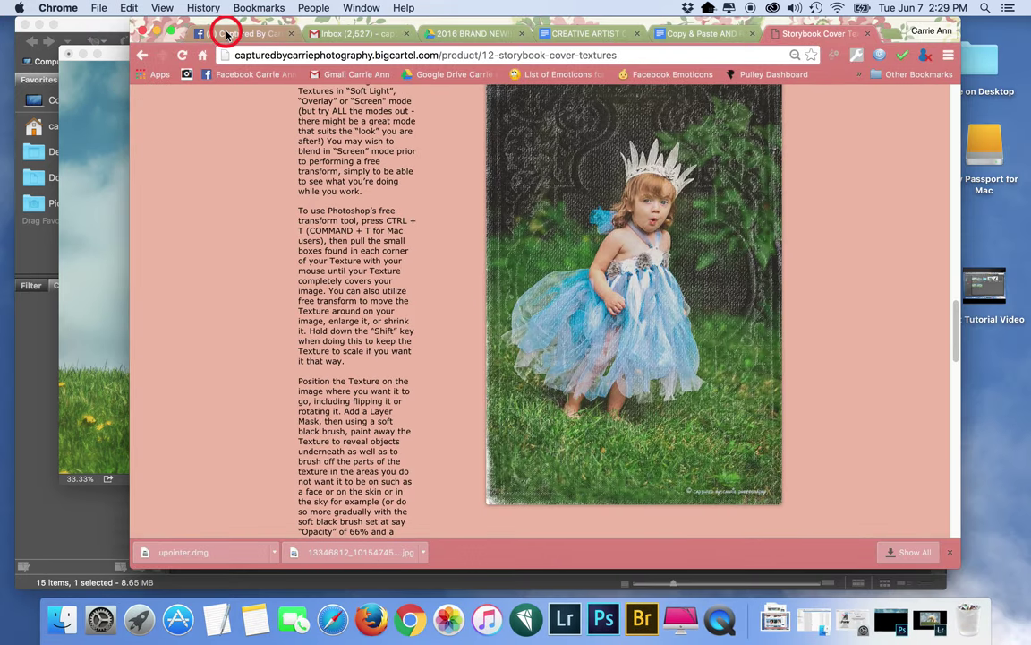
{"action": "left_click", "coordinate": [227, 34]}
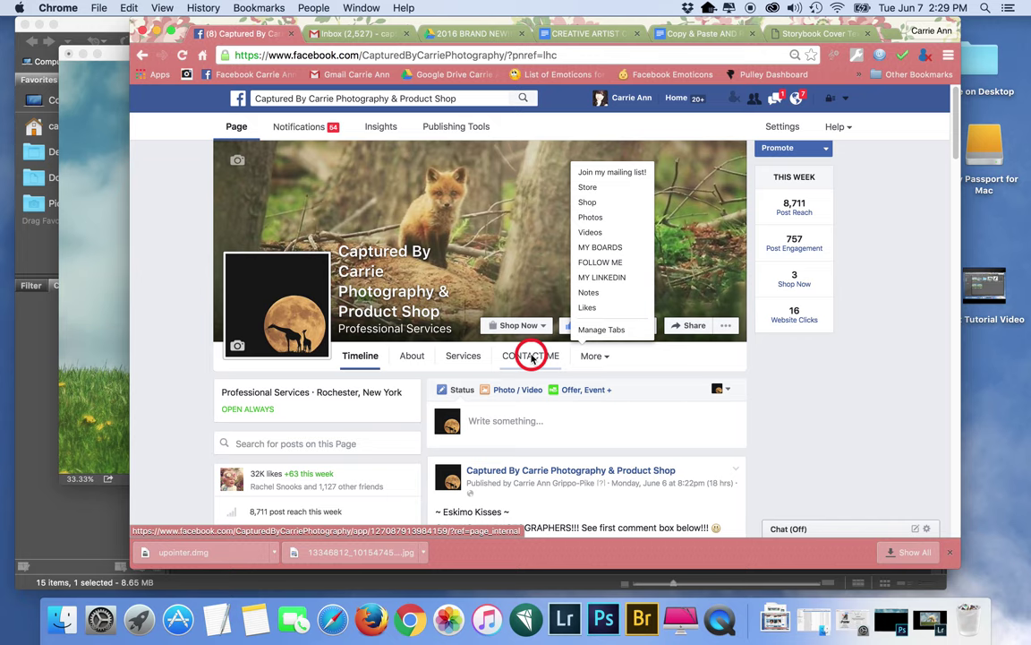
{"action": "left_click", "coordinate": [810, 33]}
{"action": "scroll", "coordinate": [609, 126], "scroll_direction": "up", "scroll_amount": 15}
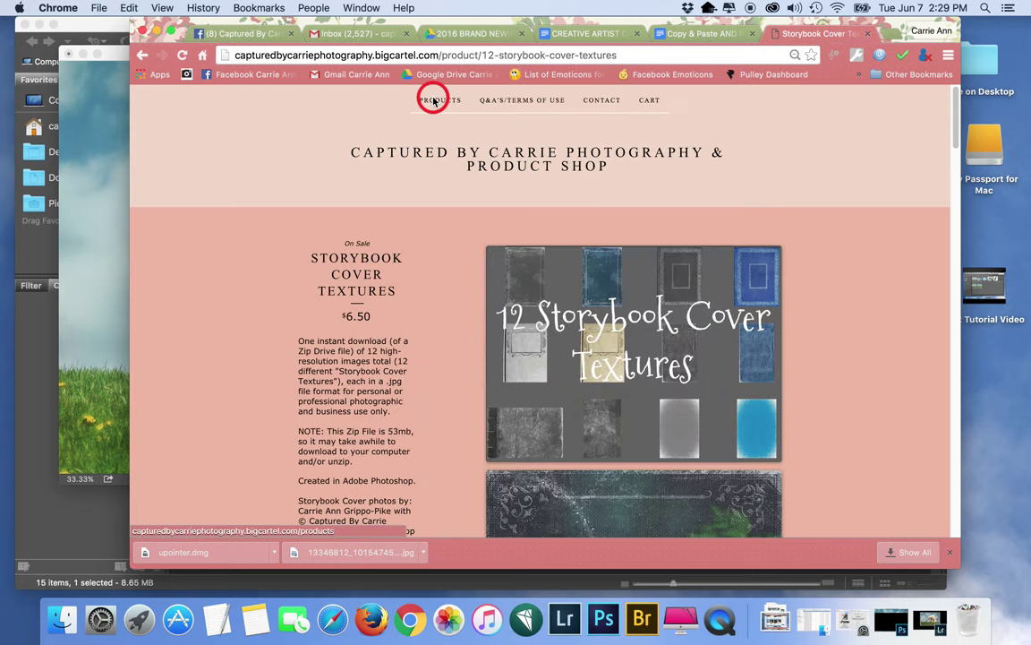
{"action": "left_click", "coordinate": [434, 100]}
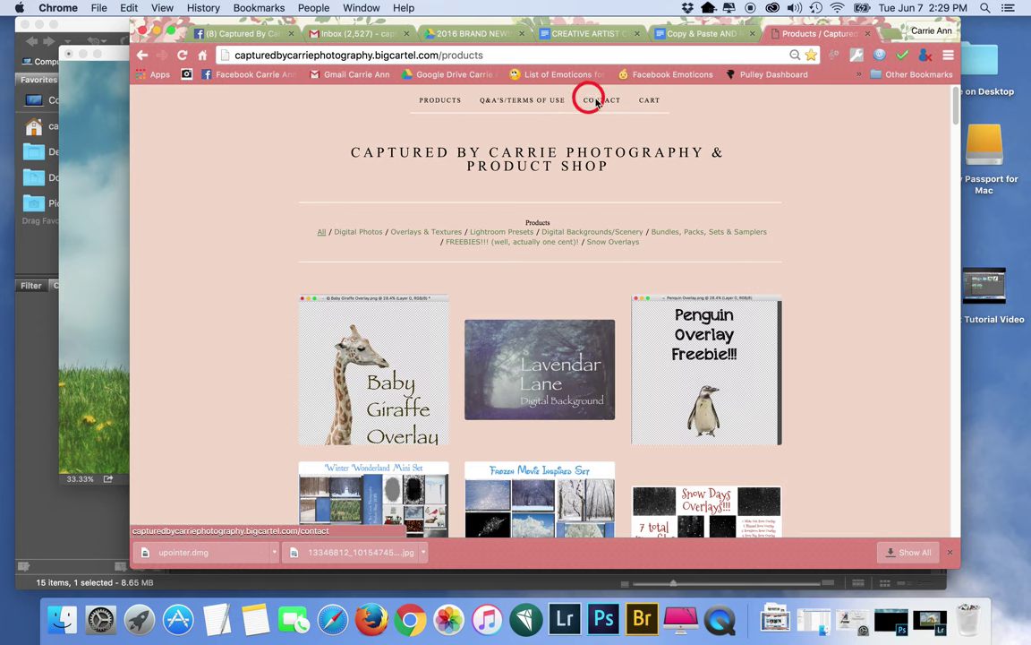
{"action": "left_click", "coordinate": [529, 101]}
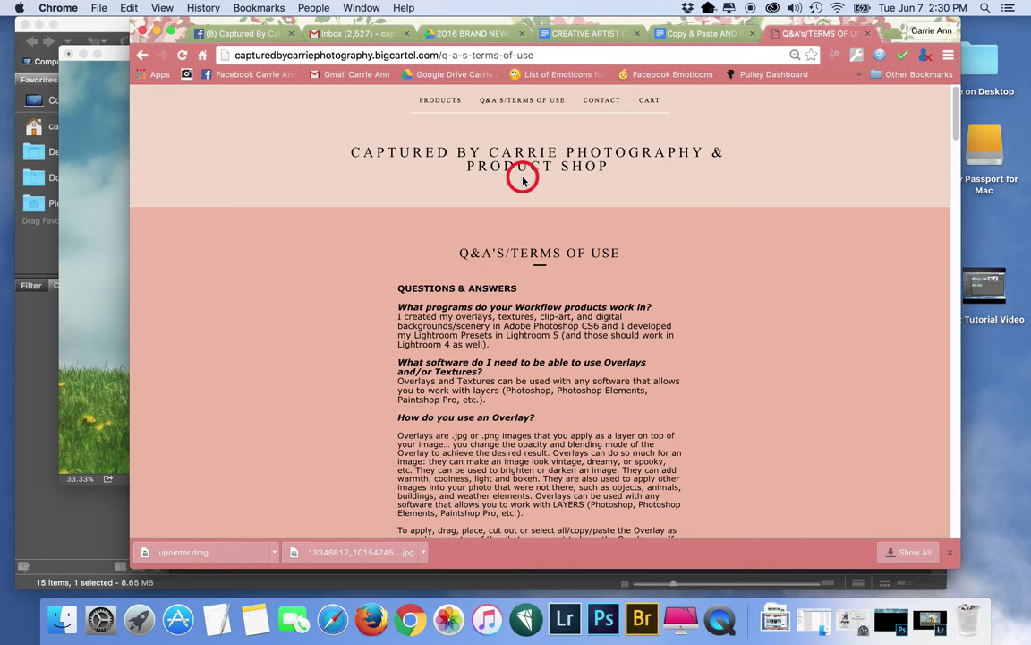
Return to the Facebook business page tab and scroll down to the Visitor Posts
{"action": "left_click", "coordinate": [243, 33]}
{"action": "scroll", "coordinate": [574, 415], "scroll_direction": "down", "scroll_amount": 3}
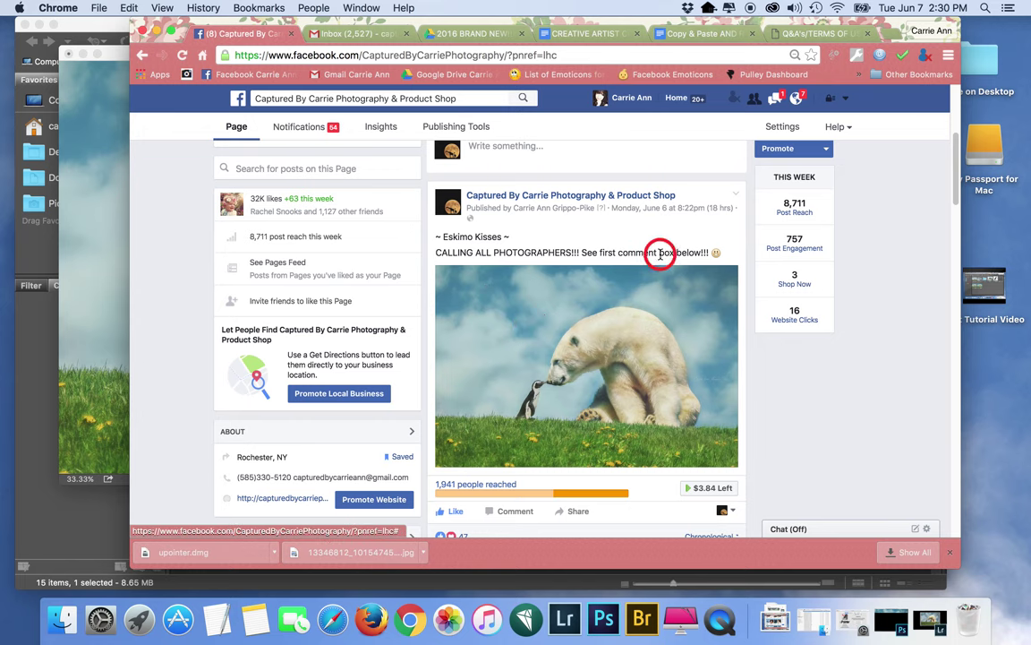
{"action": "scroll", "coordinate": [226, 338], "scroll_direction": "down", "scroll_amount": 6}
{"action": "scroll", "coordinate": [177, 307], "scroll_direction": "down", "scroll_amount": 10}
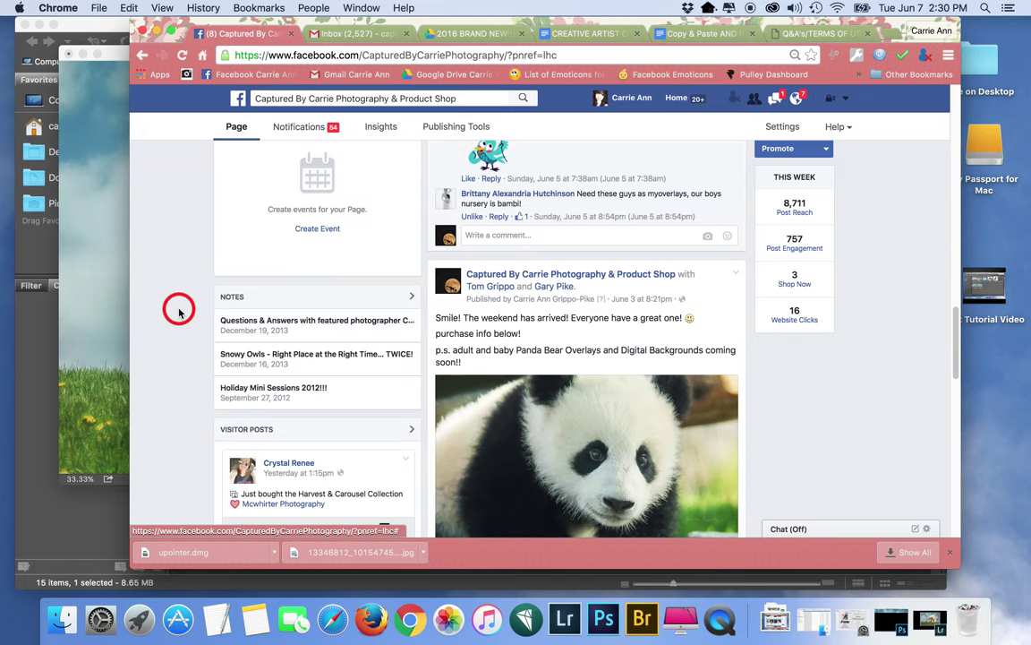